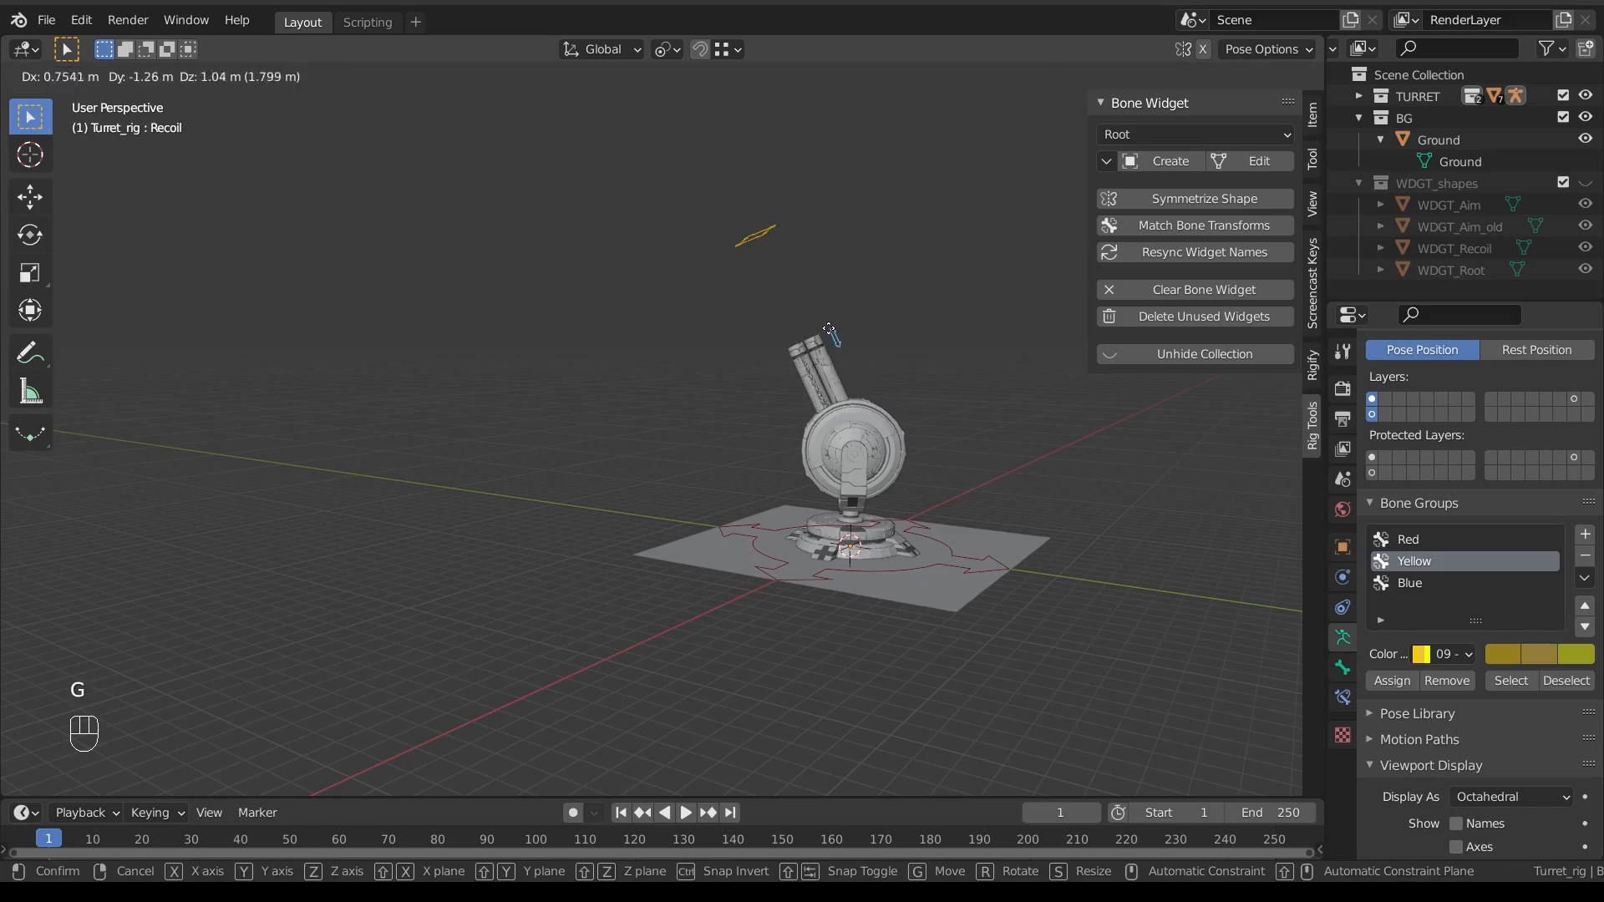
Step: Examine the turret rig's recoil control and barrel mesh from several sides
middle_click_drag(779, 385, 822, 391)
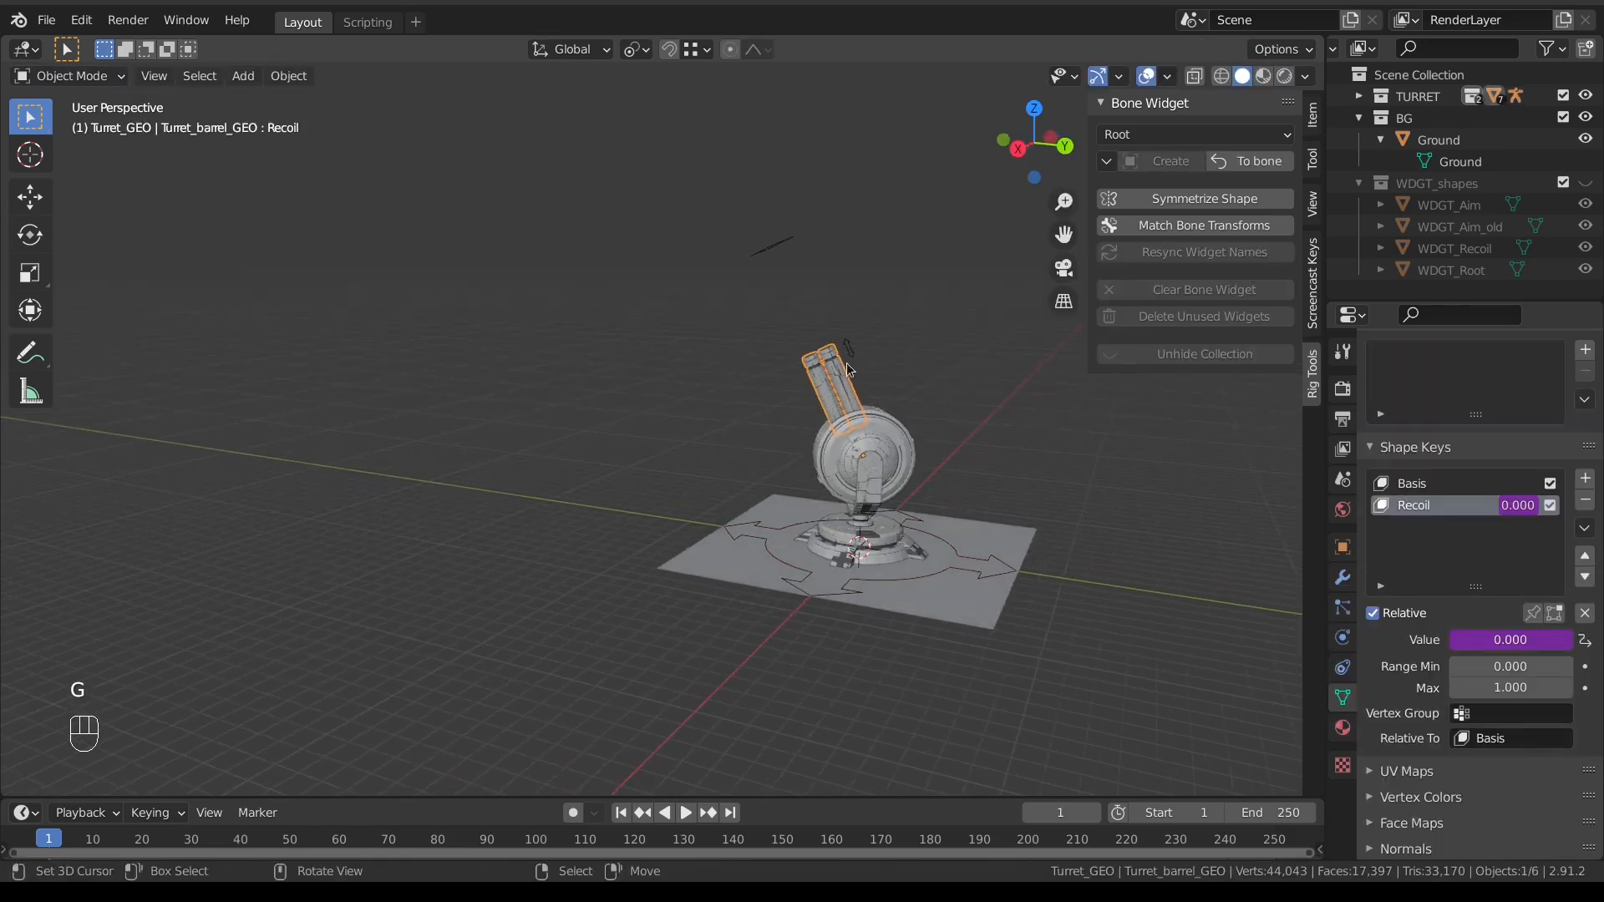
middle_click_drag(846, 447, 710, 495)
right_click(804, 576)
right_click(737, 526)
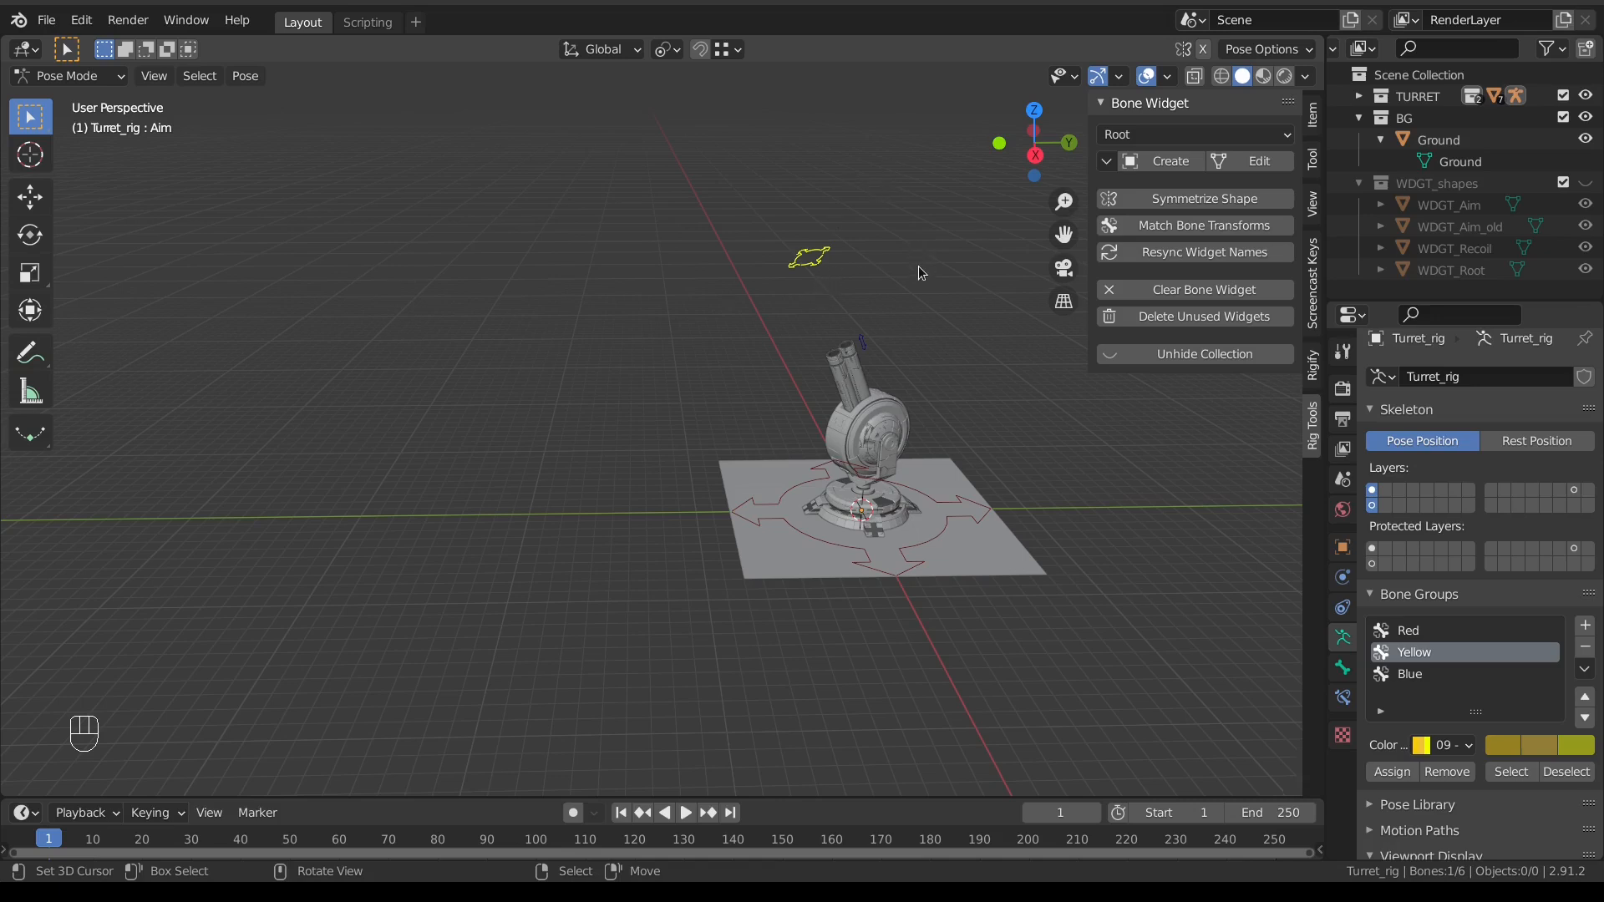
Step: Clear the rotation and location of all of the turret rig's control bones
scroll(919, 266, "down", 1)
key("a")
key("a")
key("a")
key("alt+r")
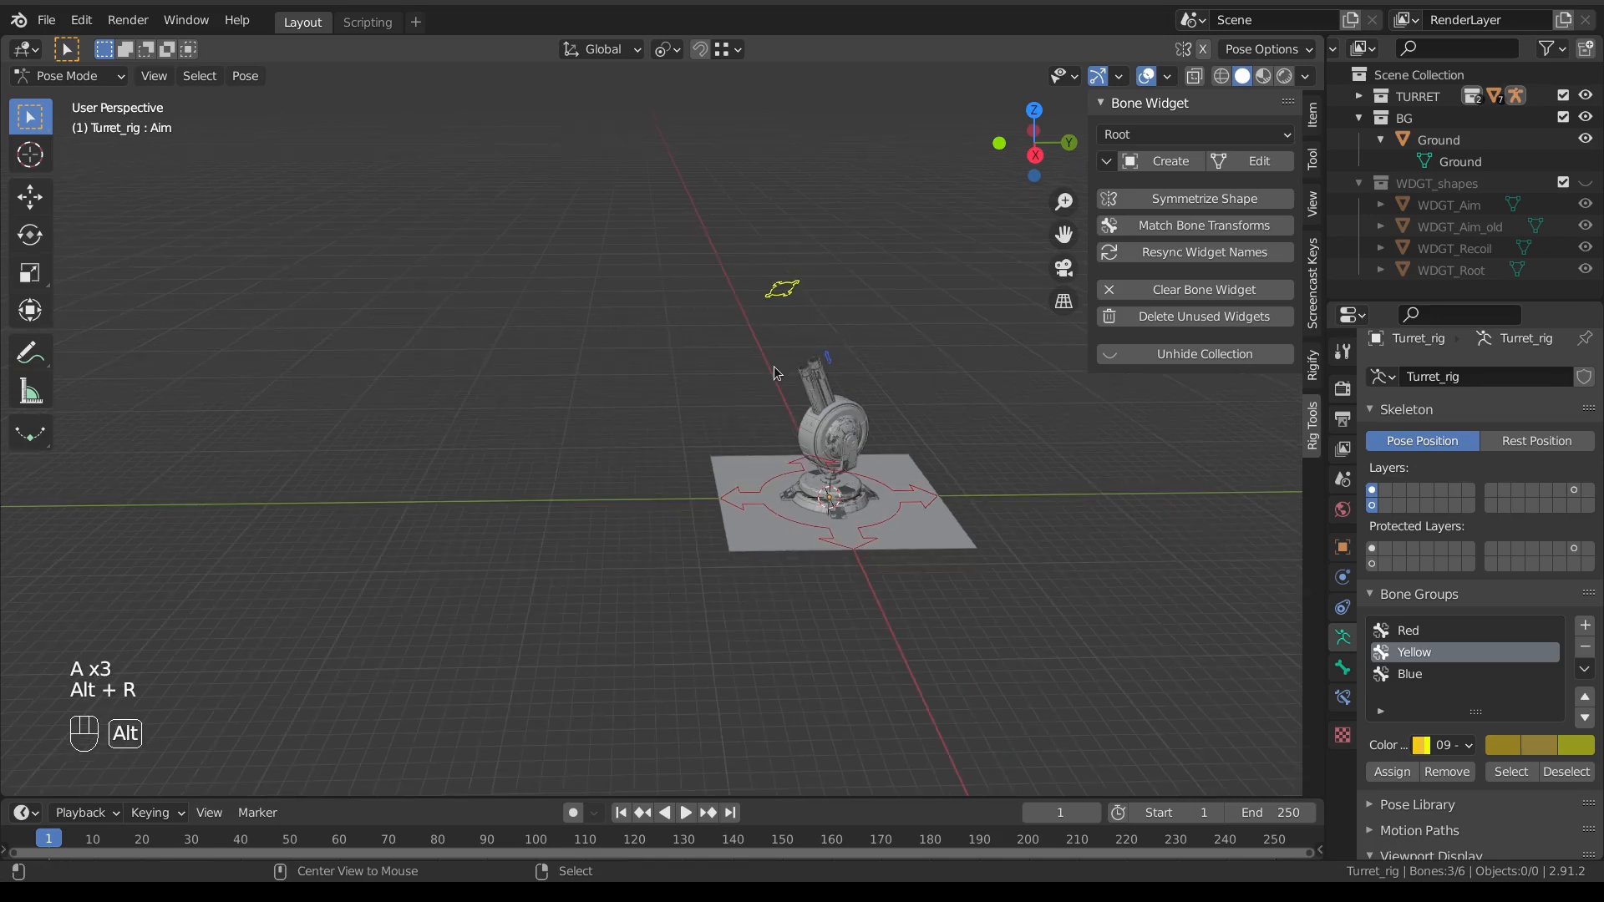
key("alt+g")
middle_click_drag(681, 459, 486, 499)
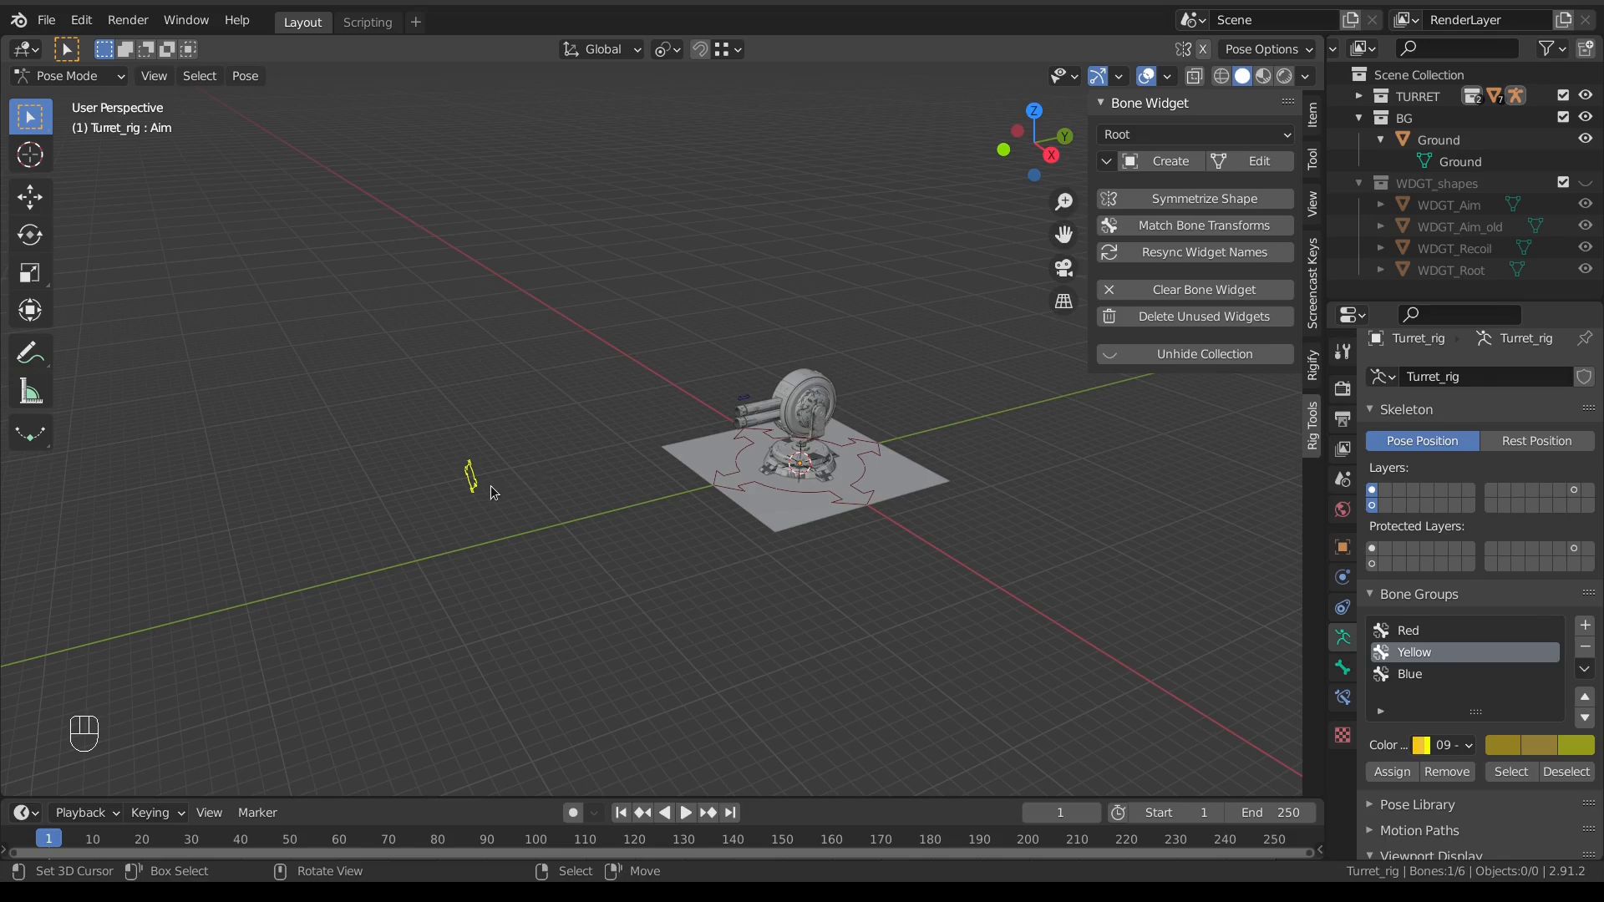
Step: In the top view, move the Aim bone about 16.8 m along X and 28.8 m along Y
key("KP_7")
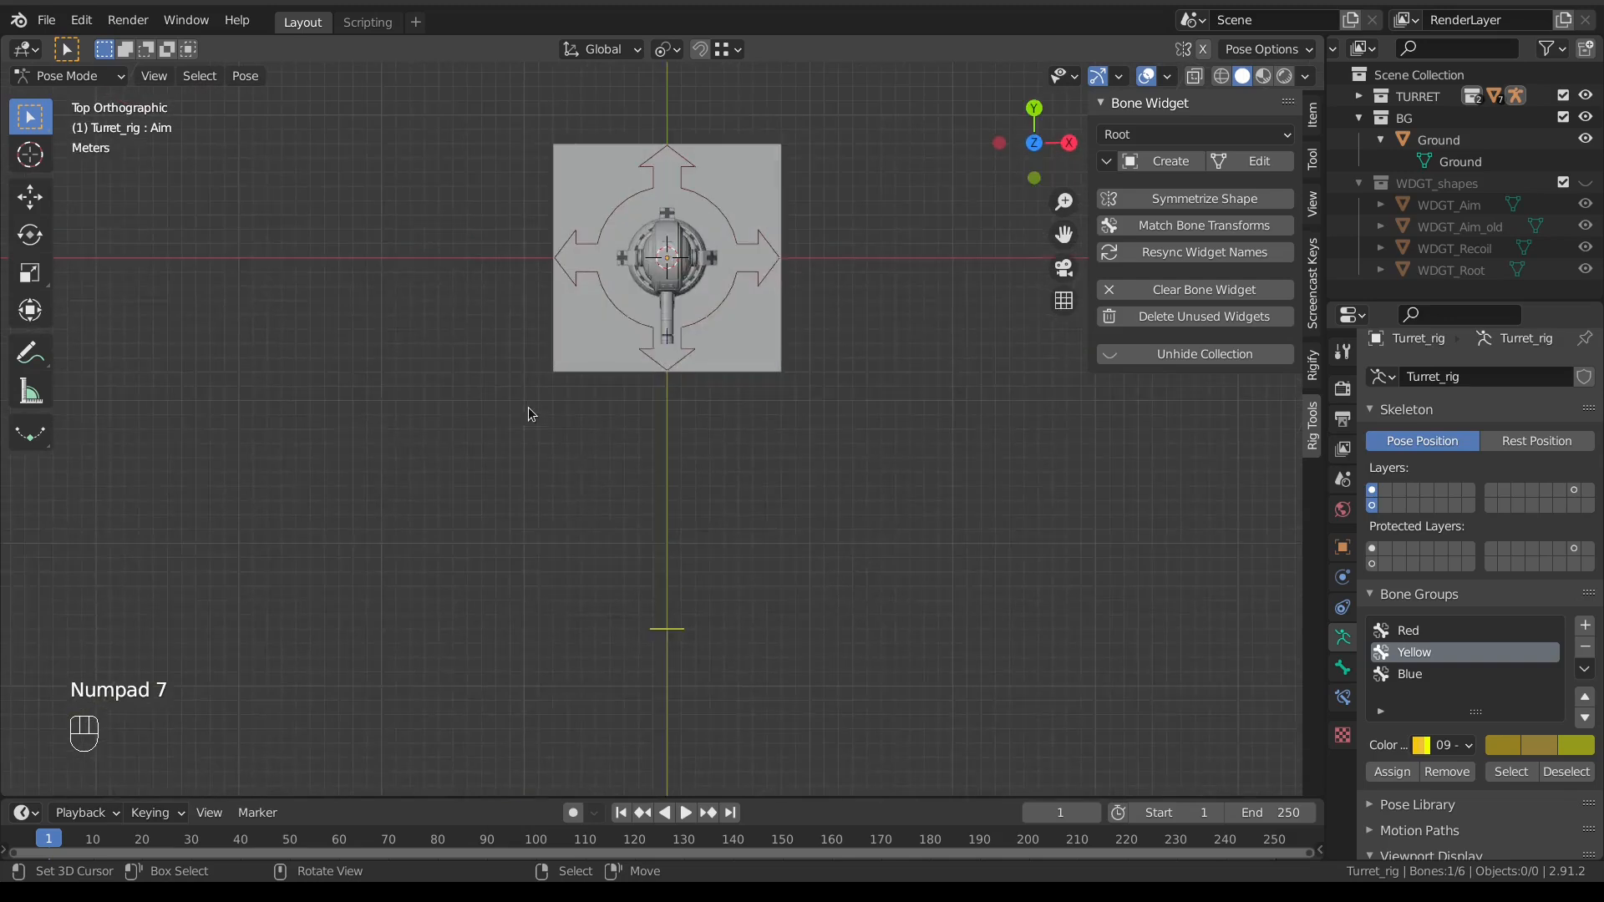
key("g")
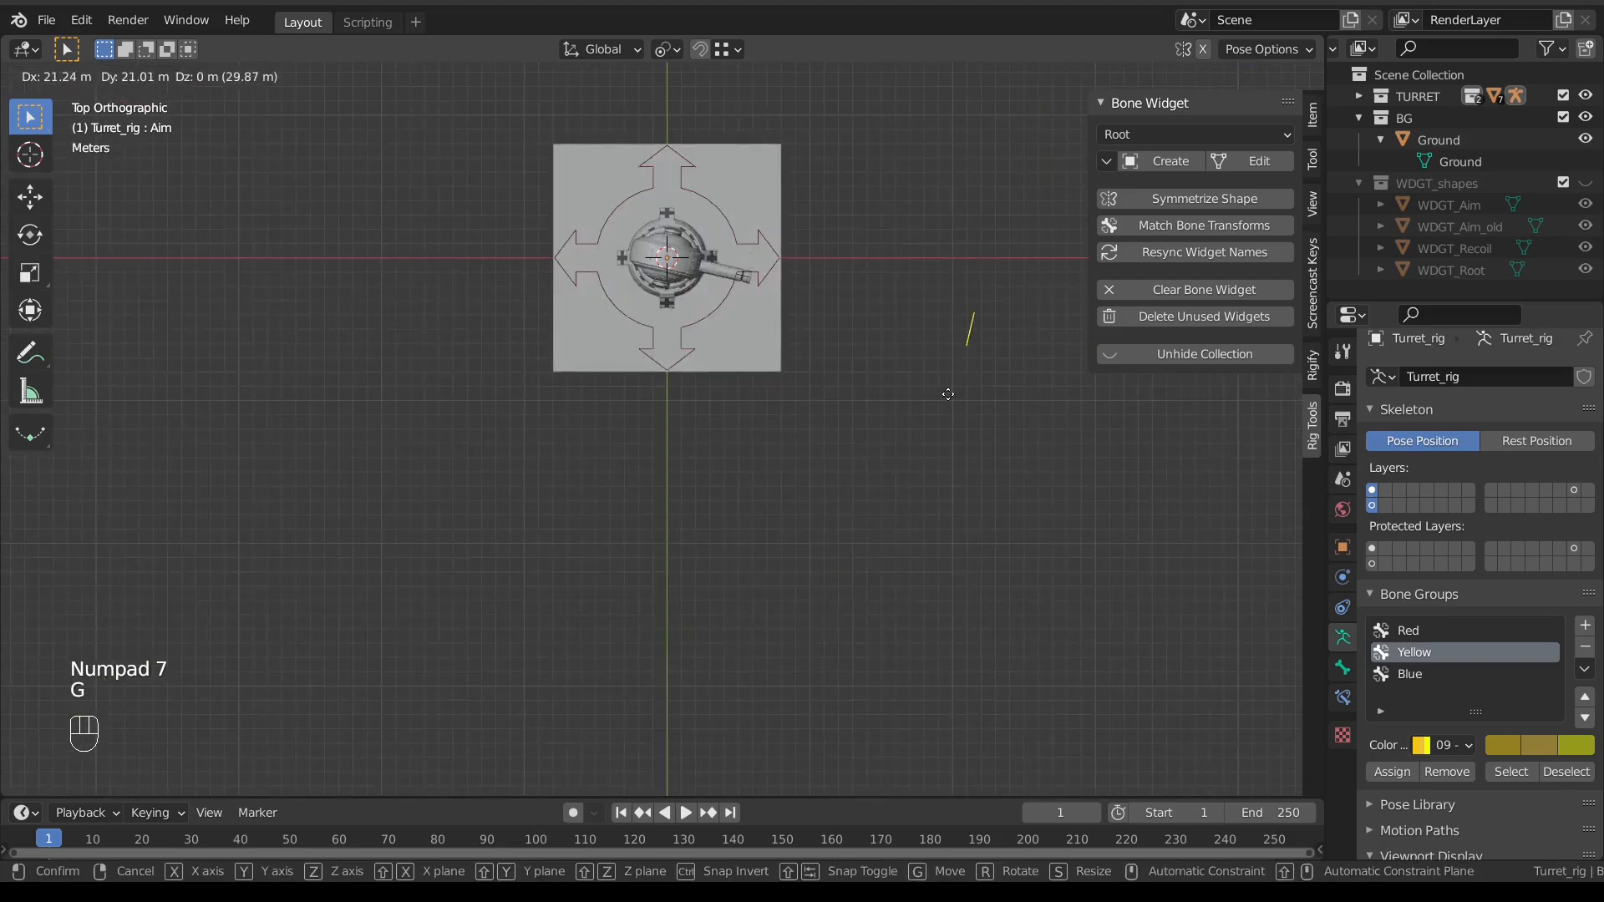
key("g")
left_click(902, 408)
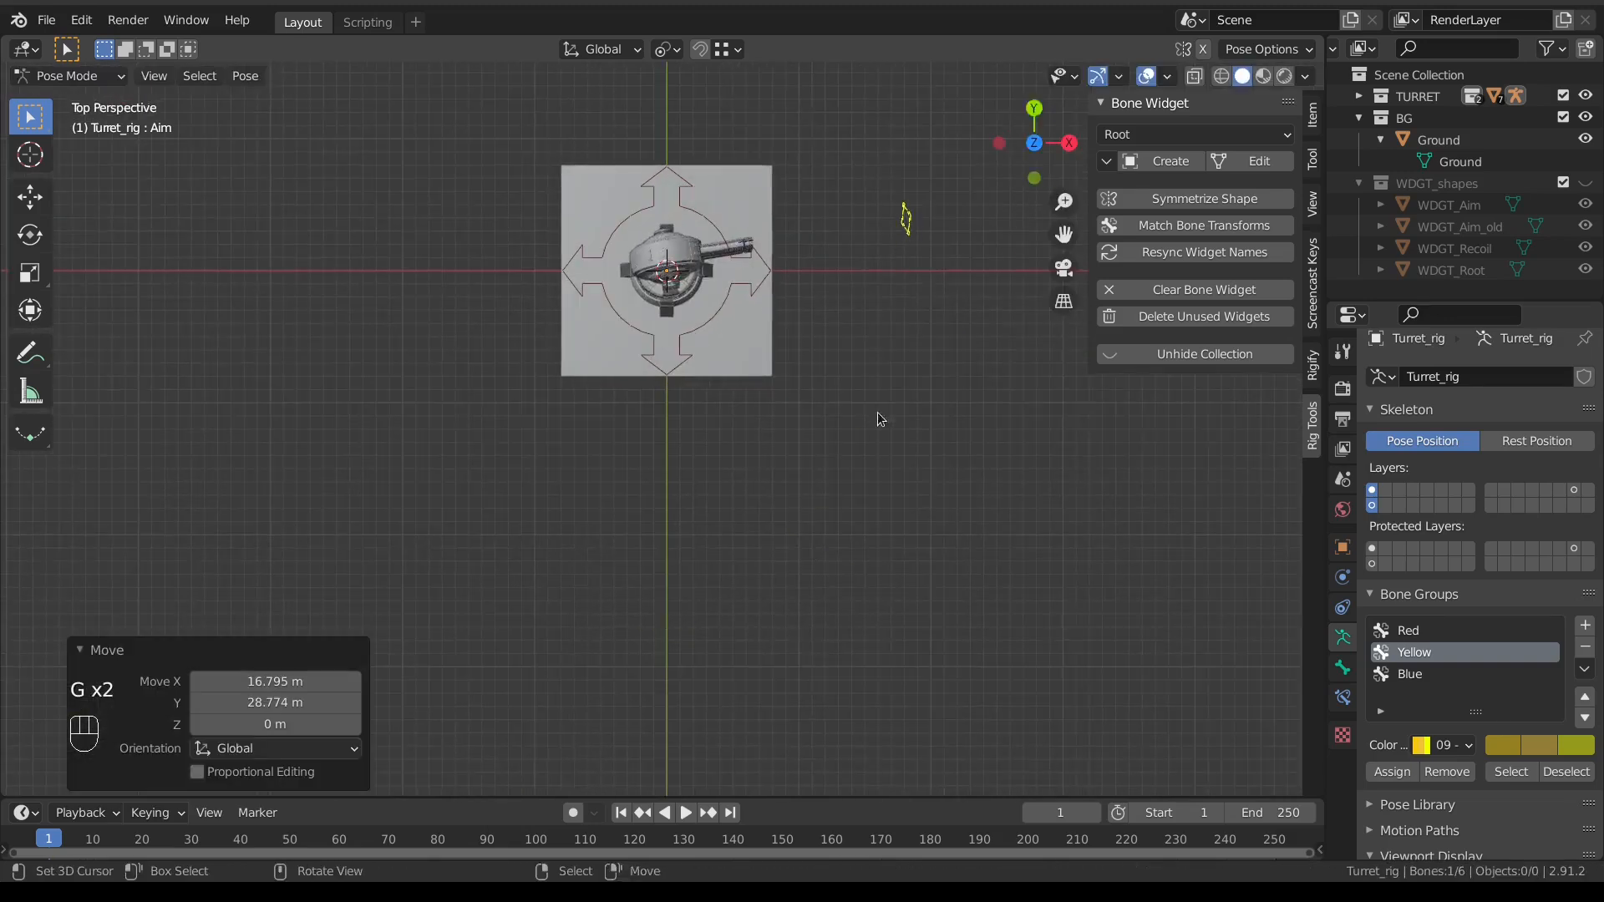
Step: Reposition the Aim bone at several spots around the turret to test how the body and barrels track it
middle_click_drag(902, 408, 791, 207)
key("g")
left_click(931, 293)
middle_click_drag(931, 293, 572, 397)
key("g")
left_click(468, 398)
middle_click_drag(468, 398, 739, 374)
scroll(721, 384, "down", 3)
key("g")
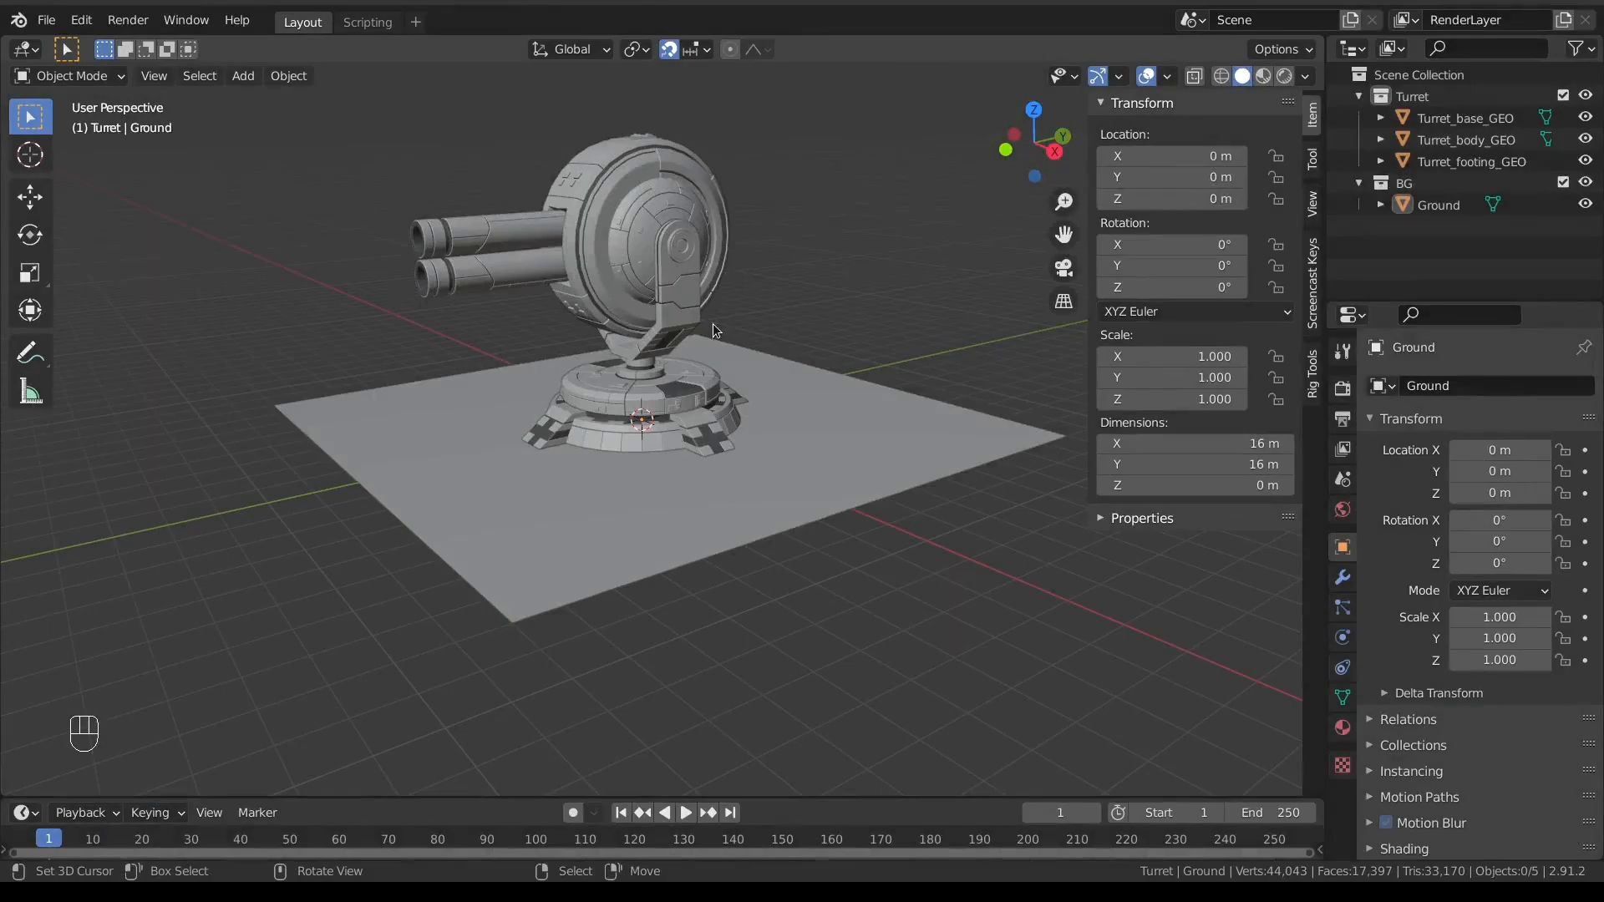
Step: Examine the unrigged turret model and the objects and mesh data inside the Turret and BG collections
middle_click_drag(427, 473, 971, 399)
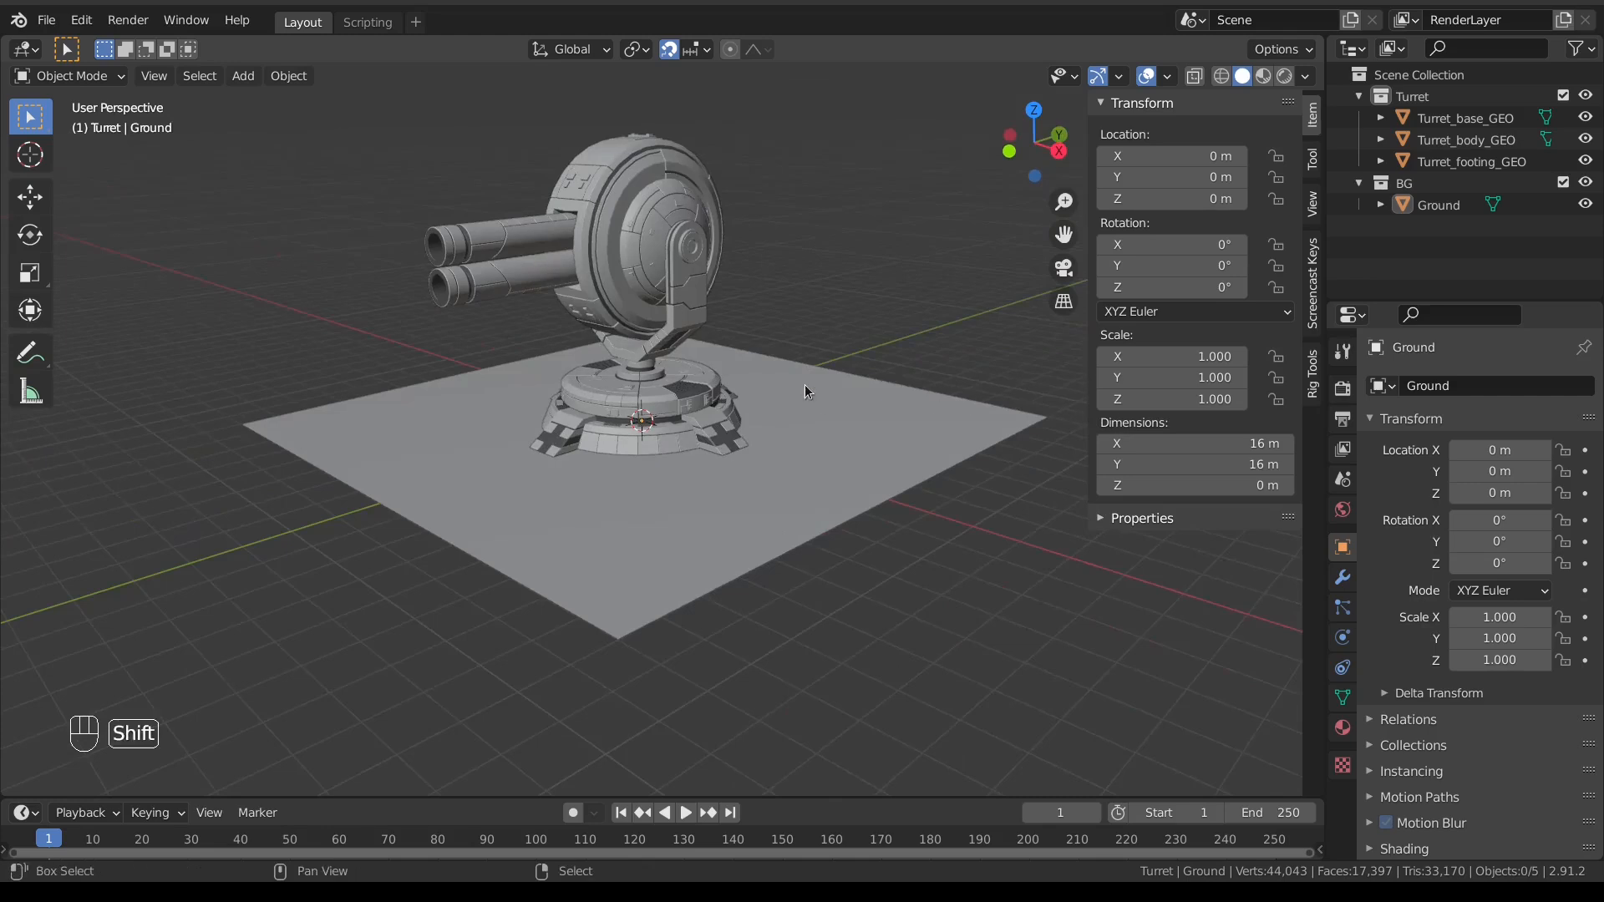
middle_click_drag(798, 361, 863, 424, "shift")
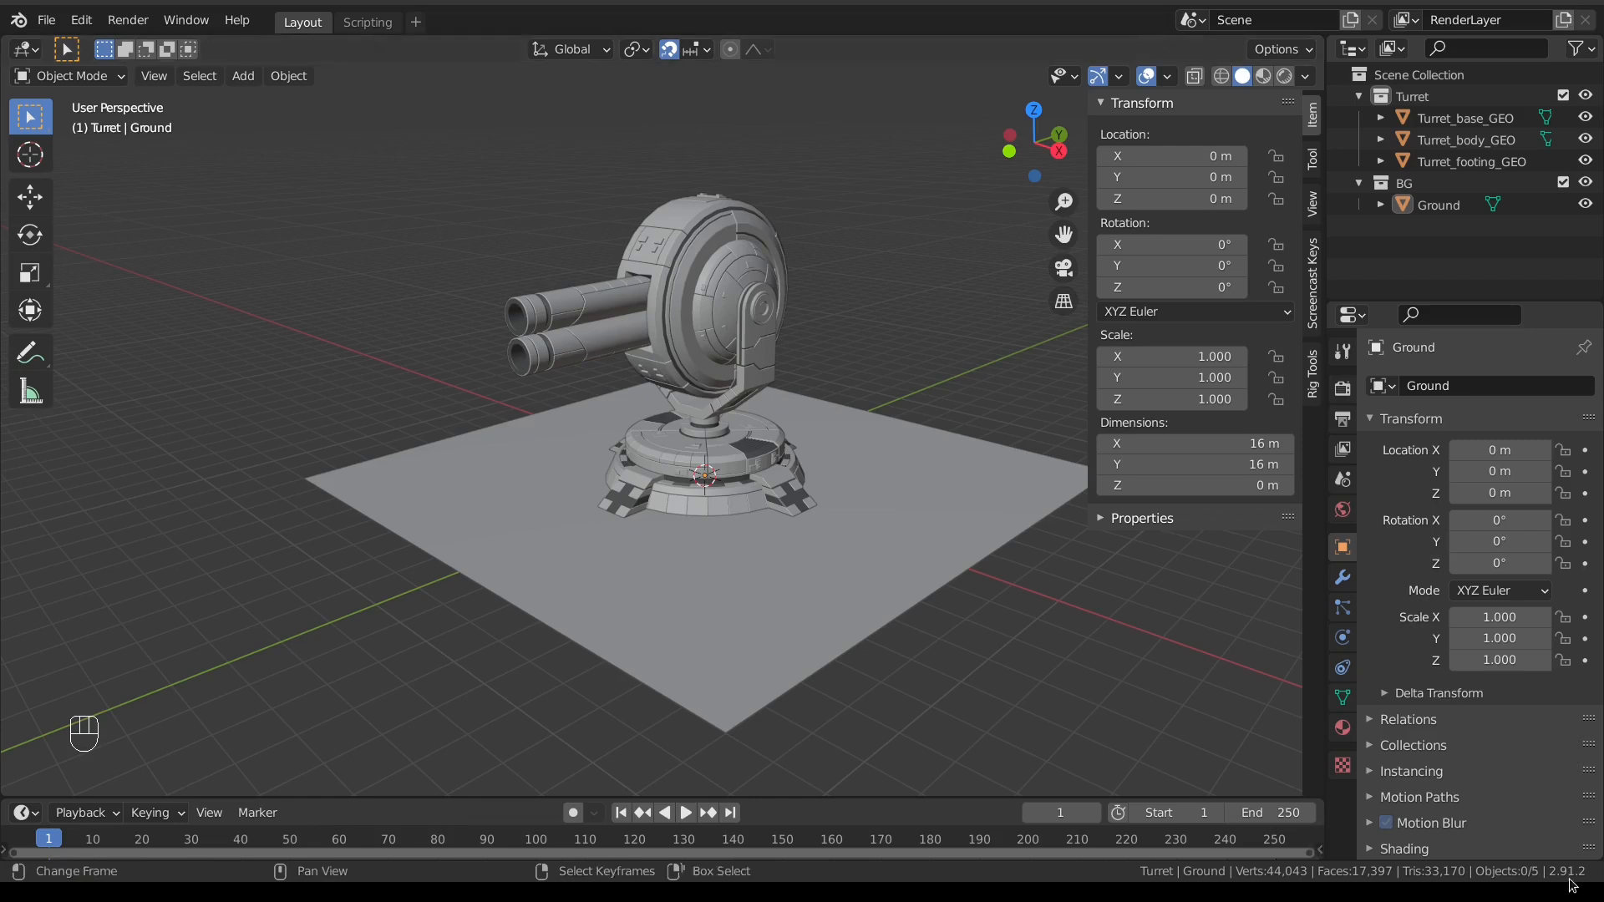
middle_click_drag(585, 401, 610, 477)
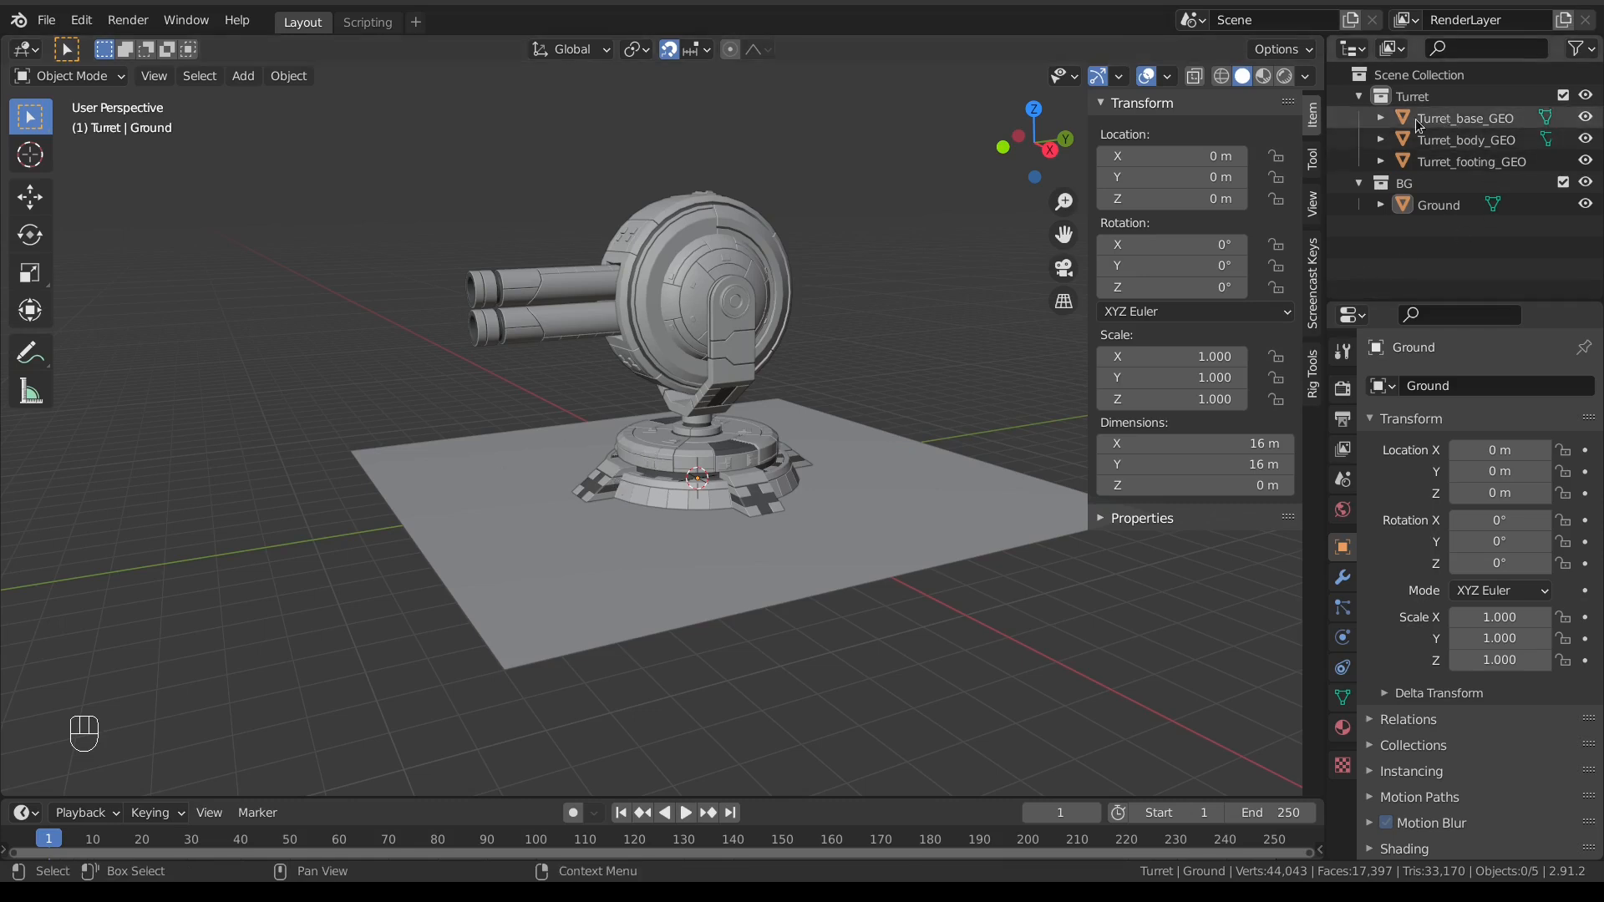
left_click(1436, 98)
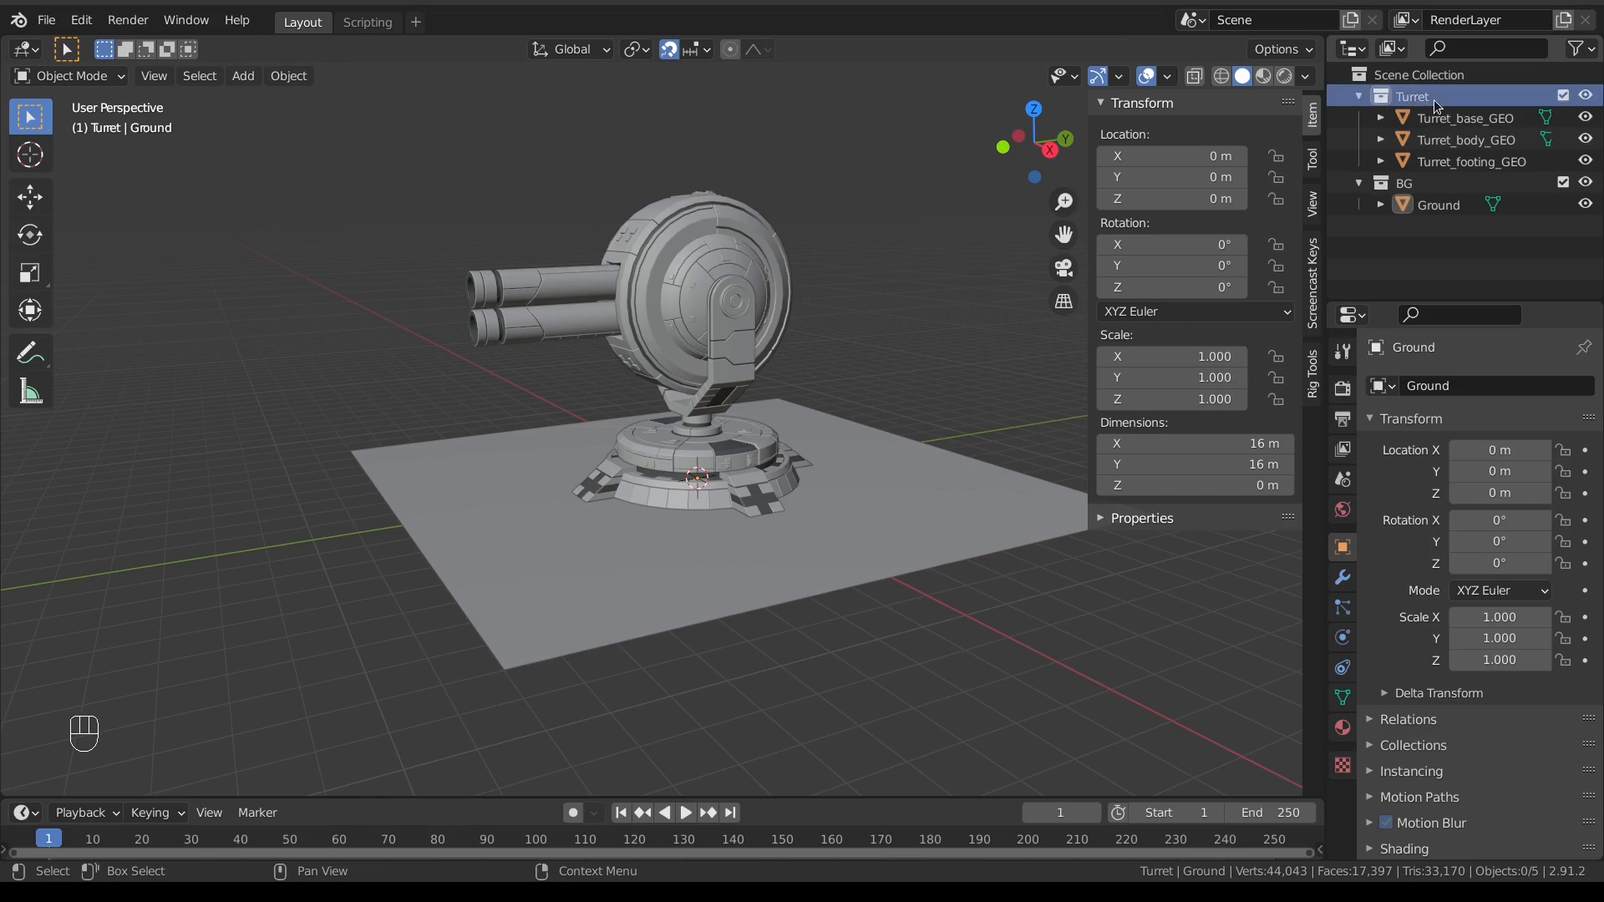
left_click(1437, 115)
left_click(1437, 100)
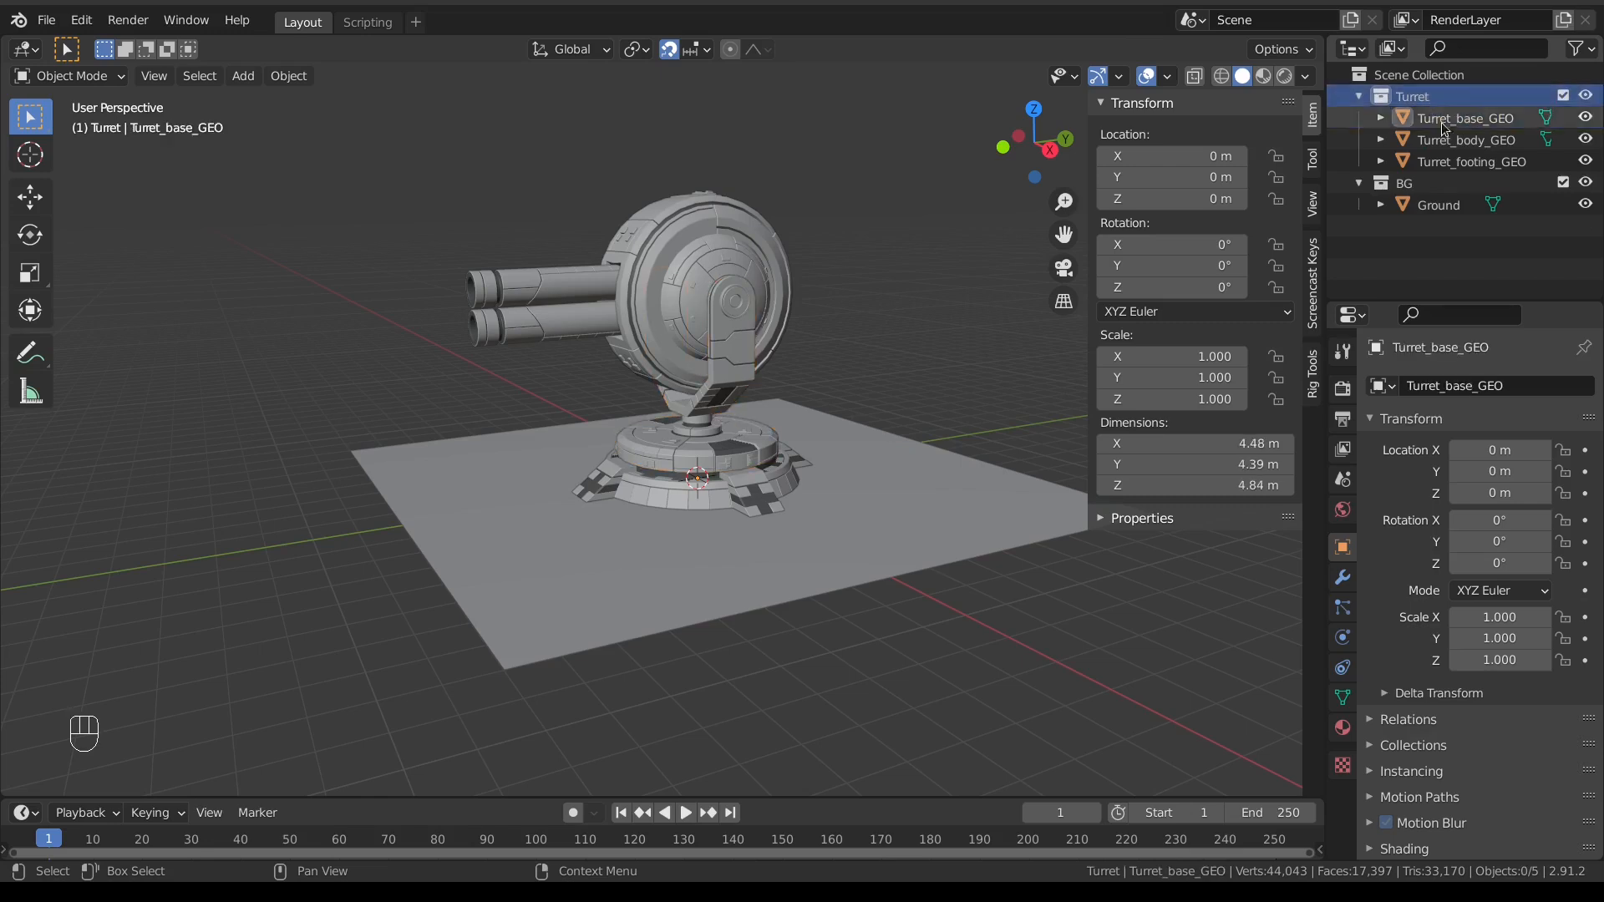
left_click(1393, 204)
left_click(1381, 204)
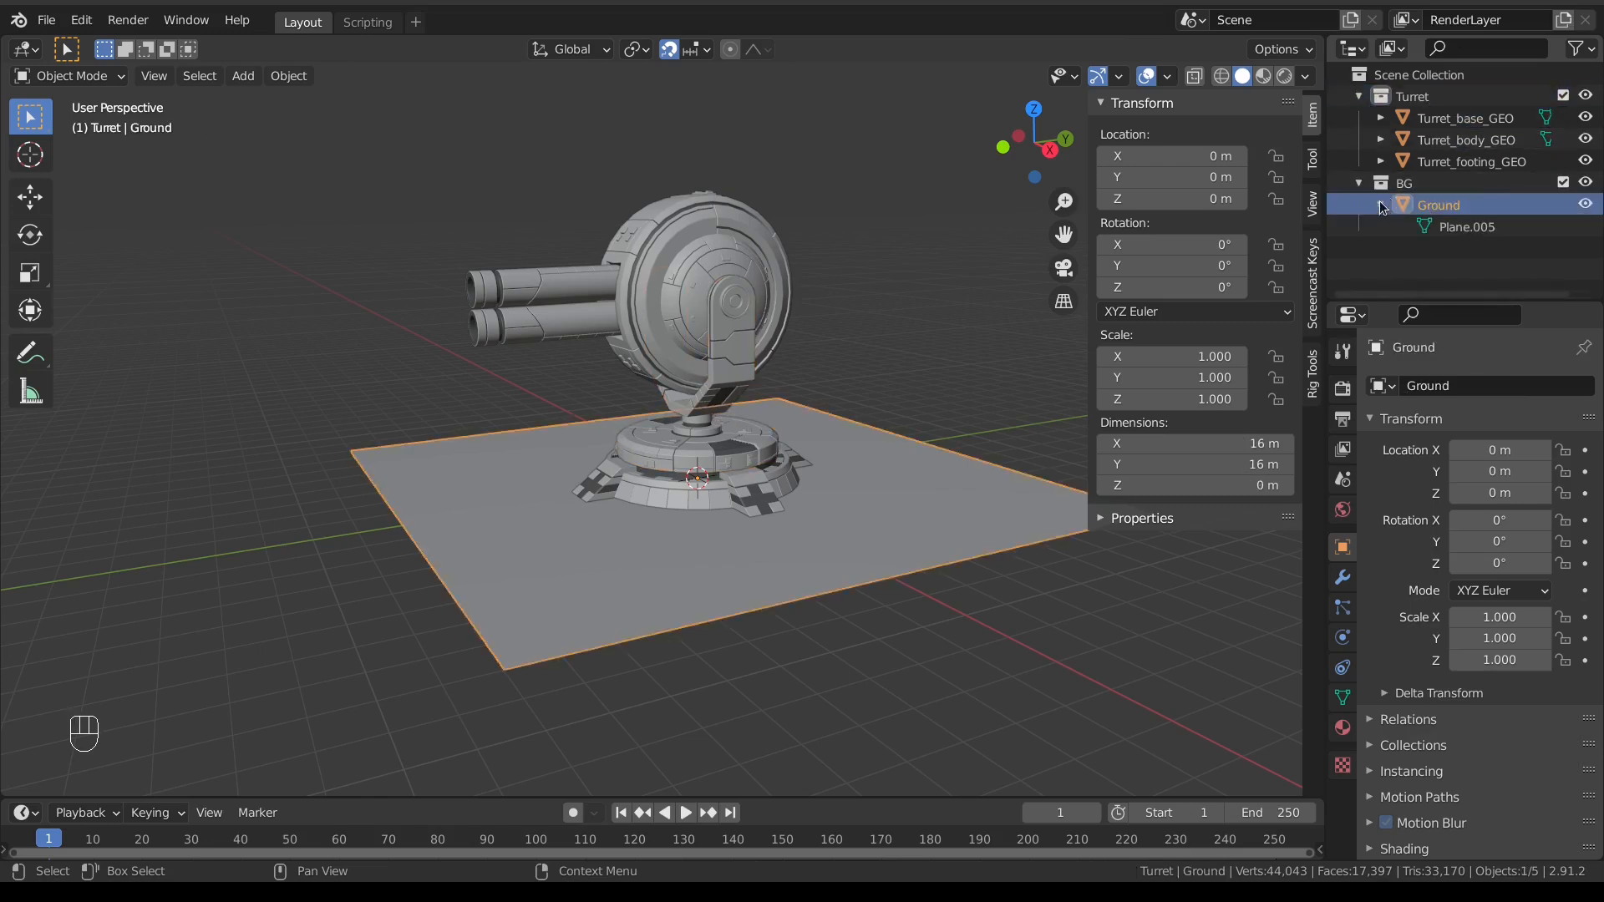
left_click(1563, 182)
left_click(1563, 182)
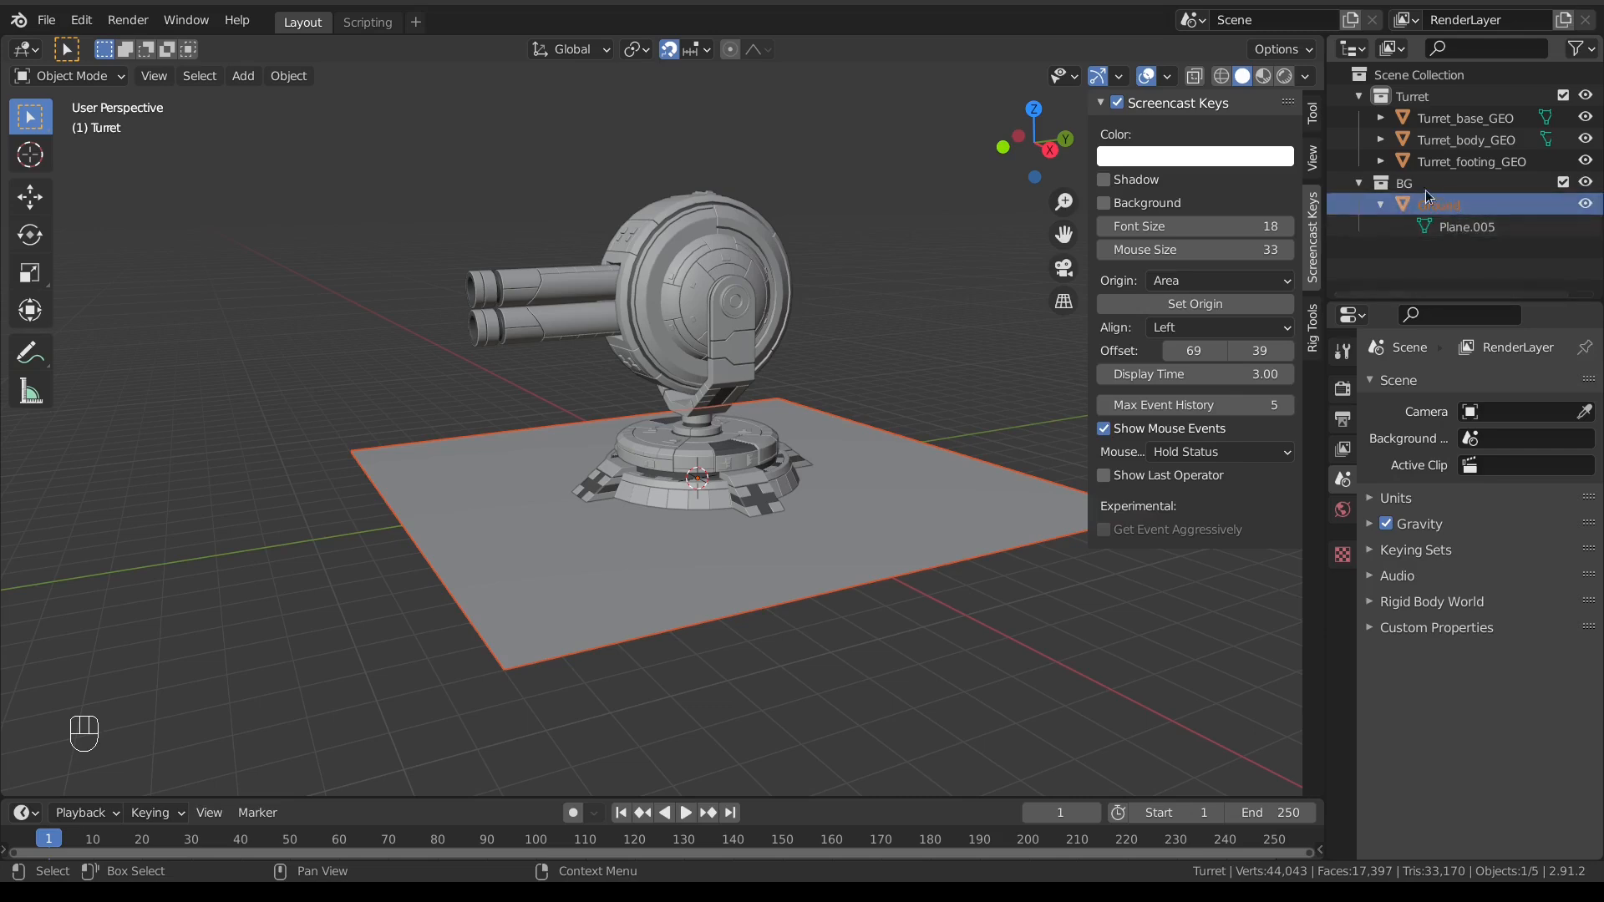
left_click(1382, 161)
left_click(1382, 139)
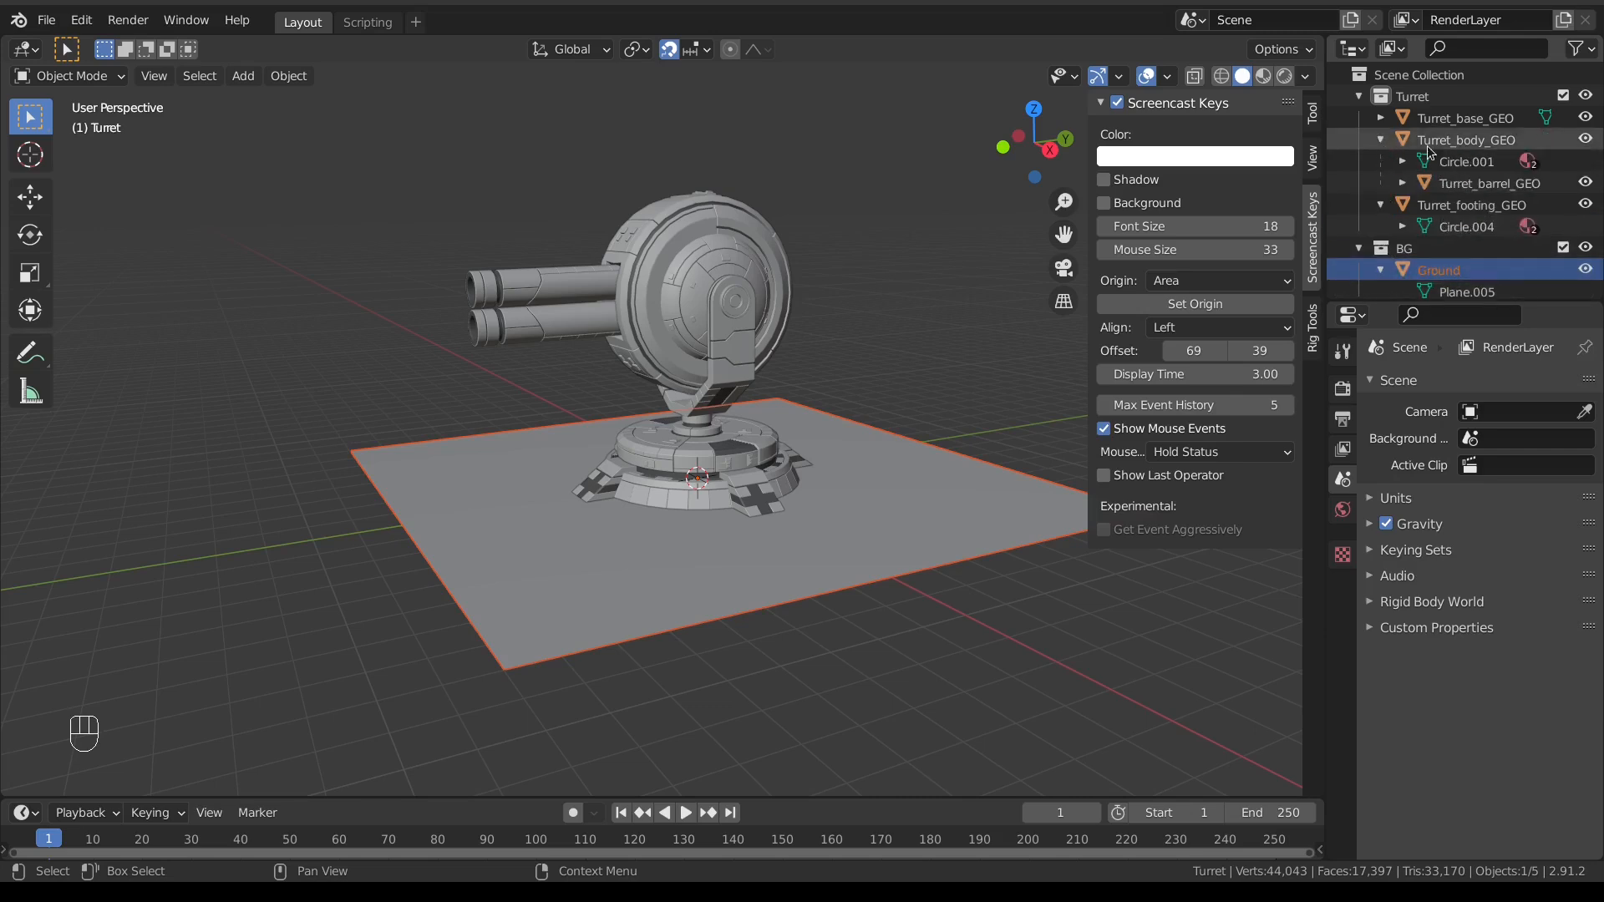
left_click(1382, 118)
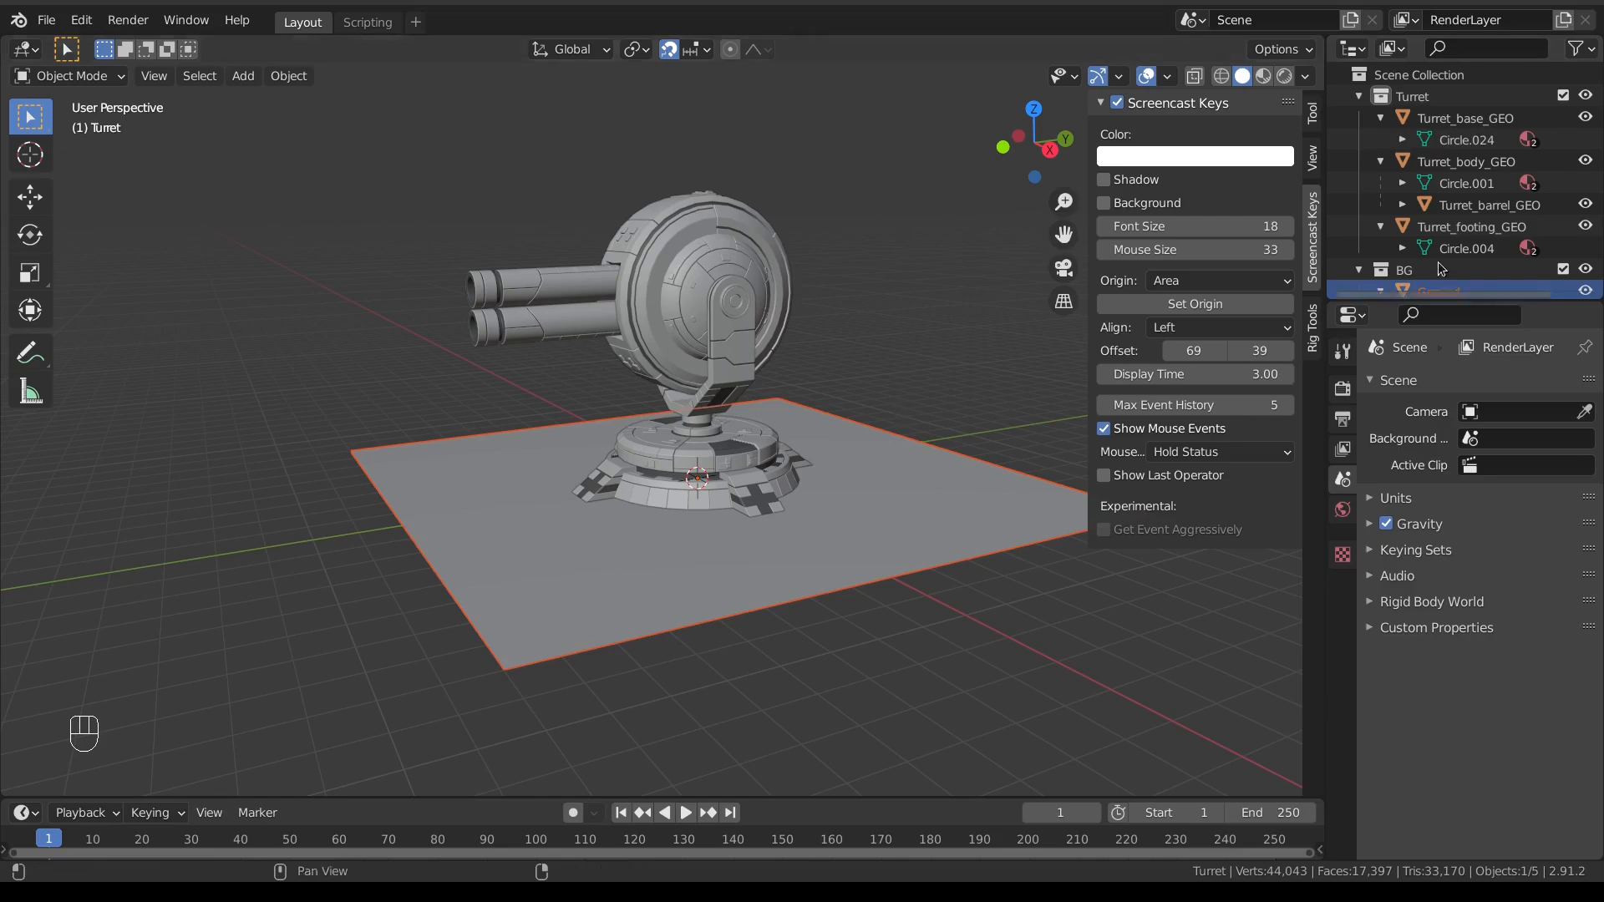
Step: Try moving Turret_footing_GEO on its own to test whether it is a separate part
left_click(1455, 122)
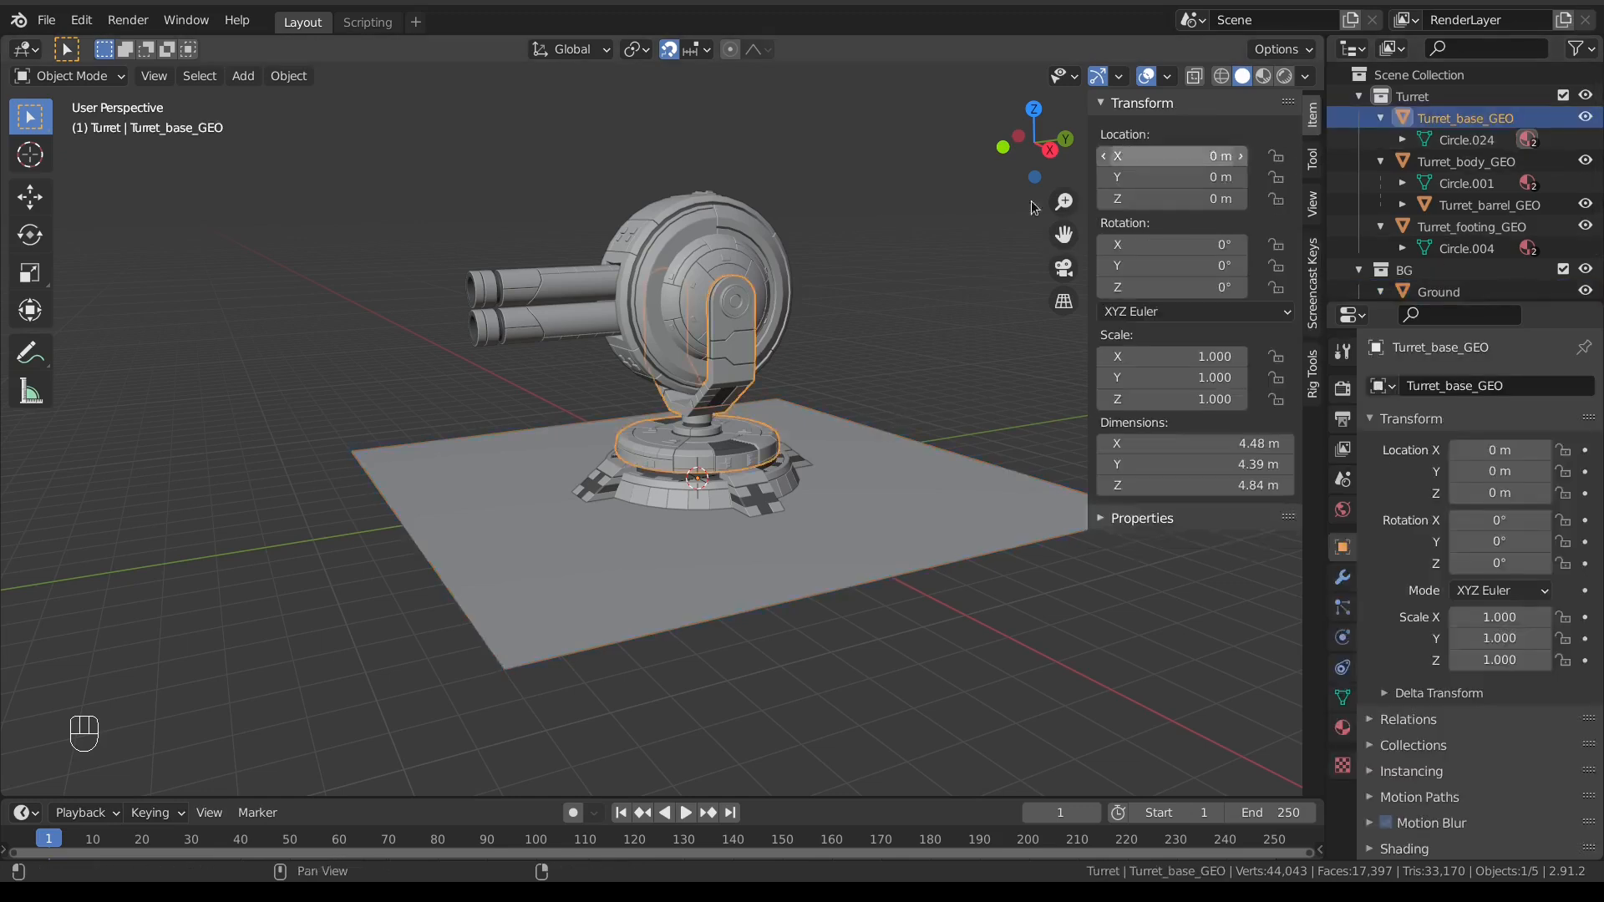
left_click(750, 475)
middle_click_drag(625, 521, 627, 544)
key("g")
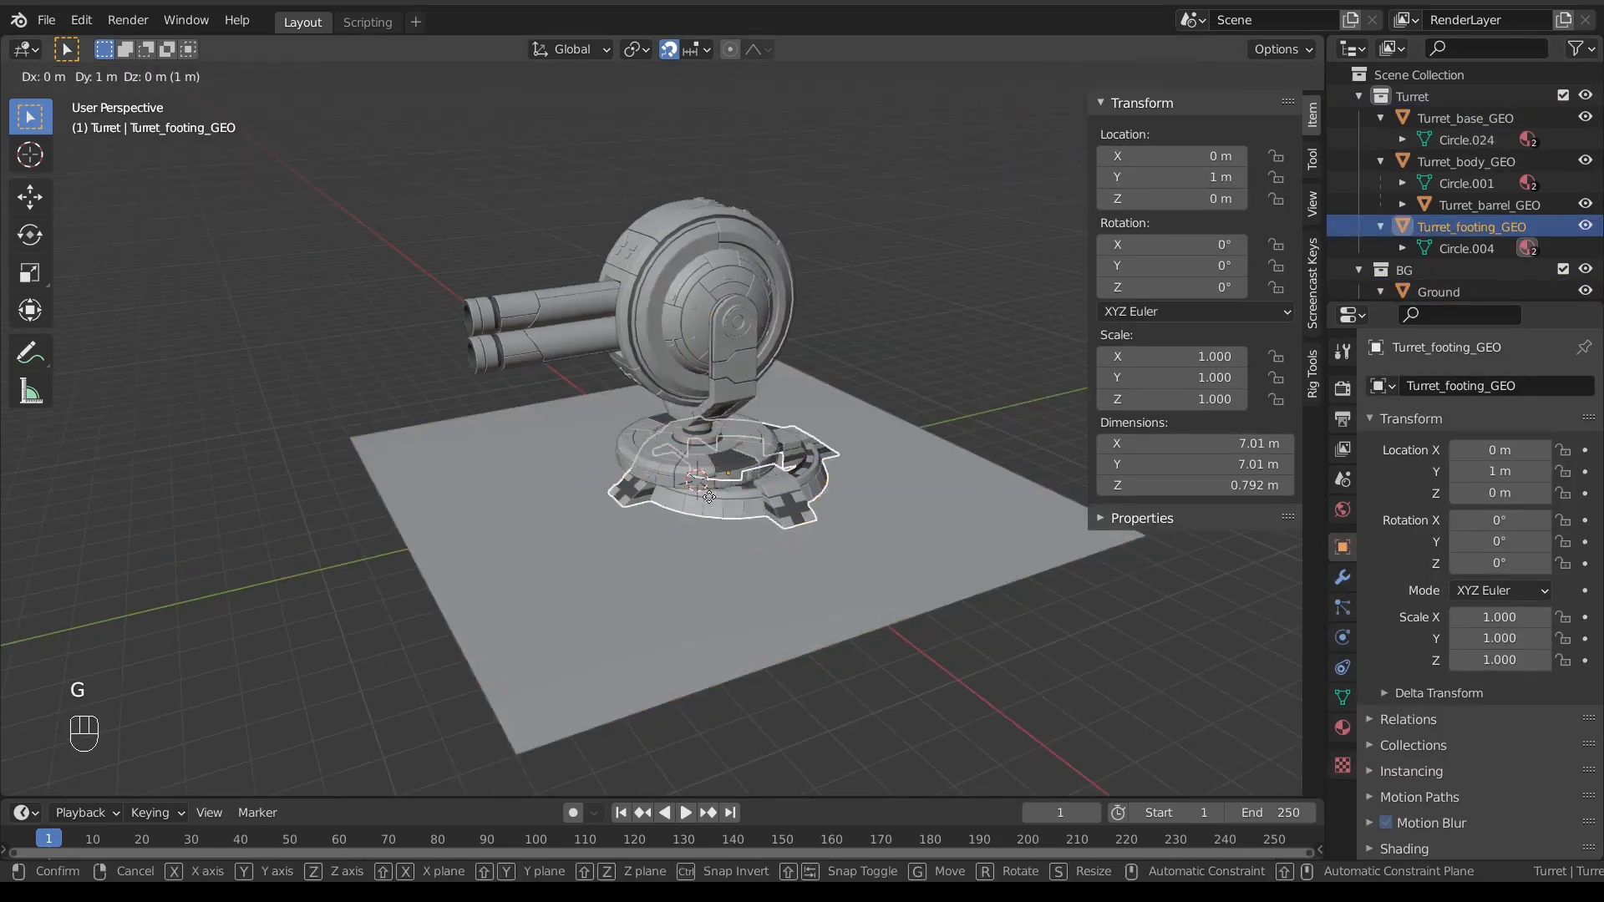
right_click(785, 189)
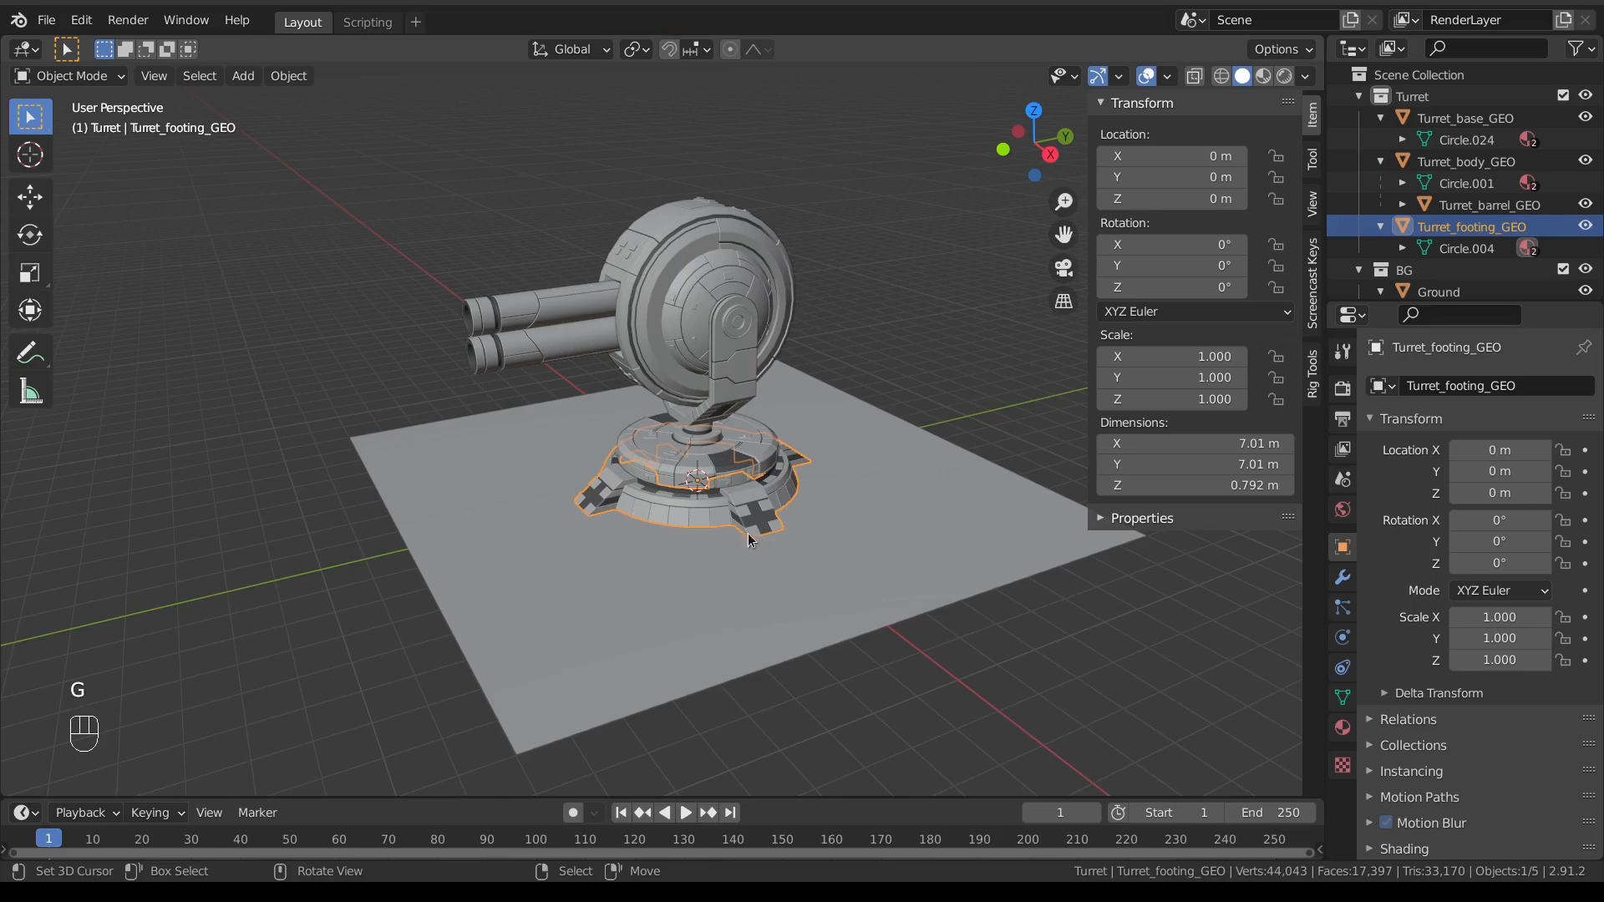
Step: Try rotating Turret_base_GEO around the Z axis to test its swivel
middle_click_drag(716, 495, 639, 458)
left_click(637, 453)
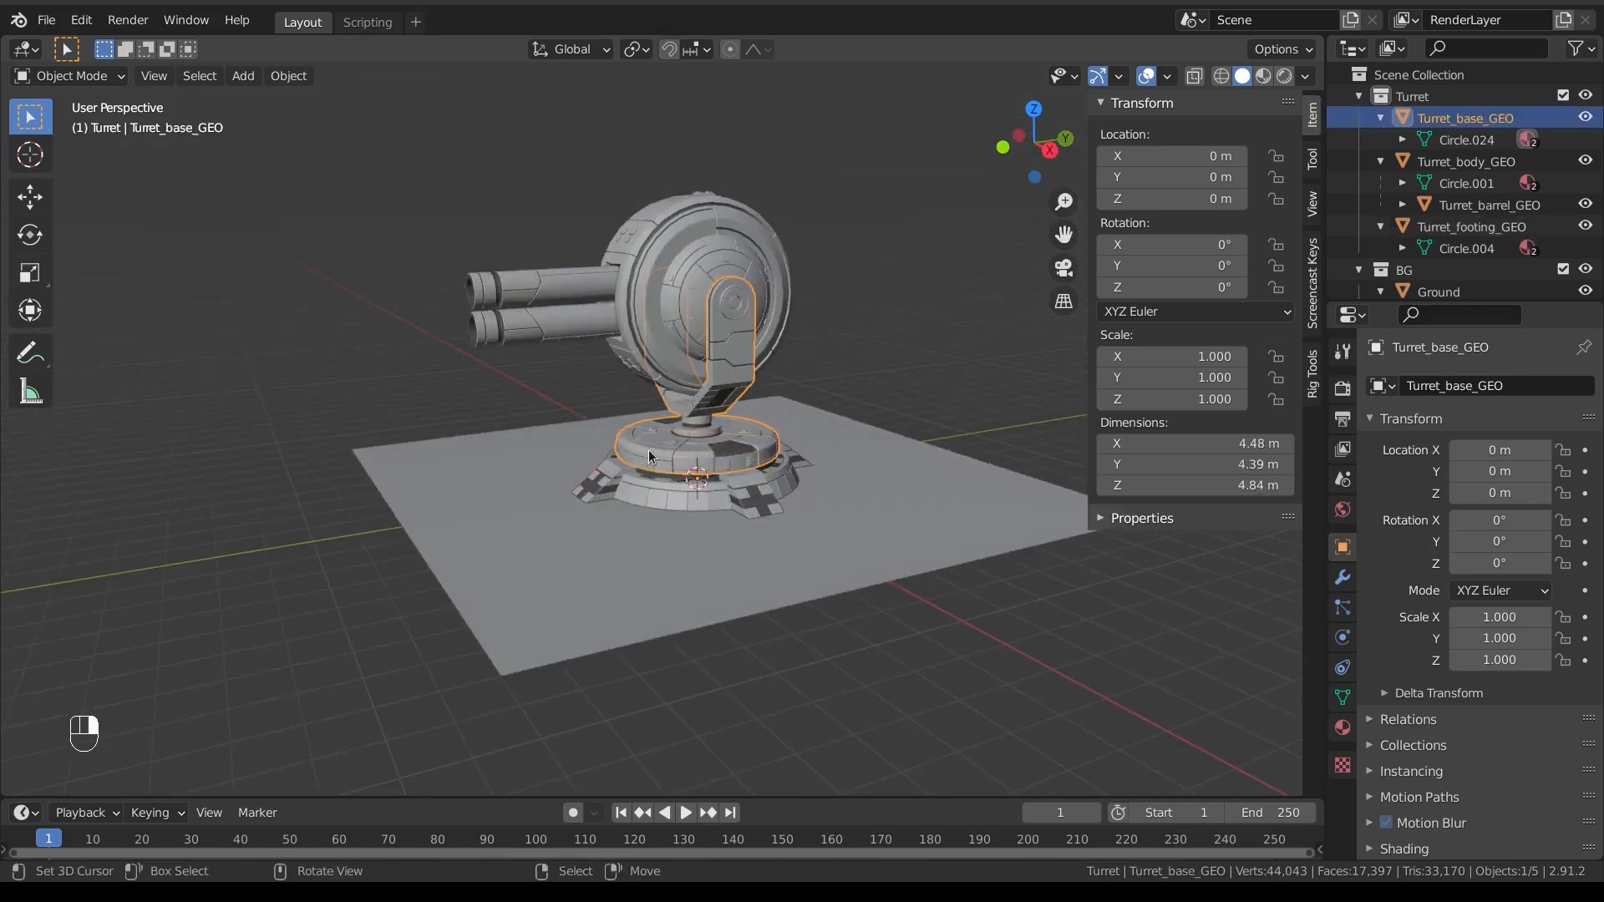
key("r")
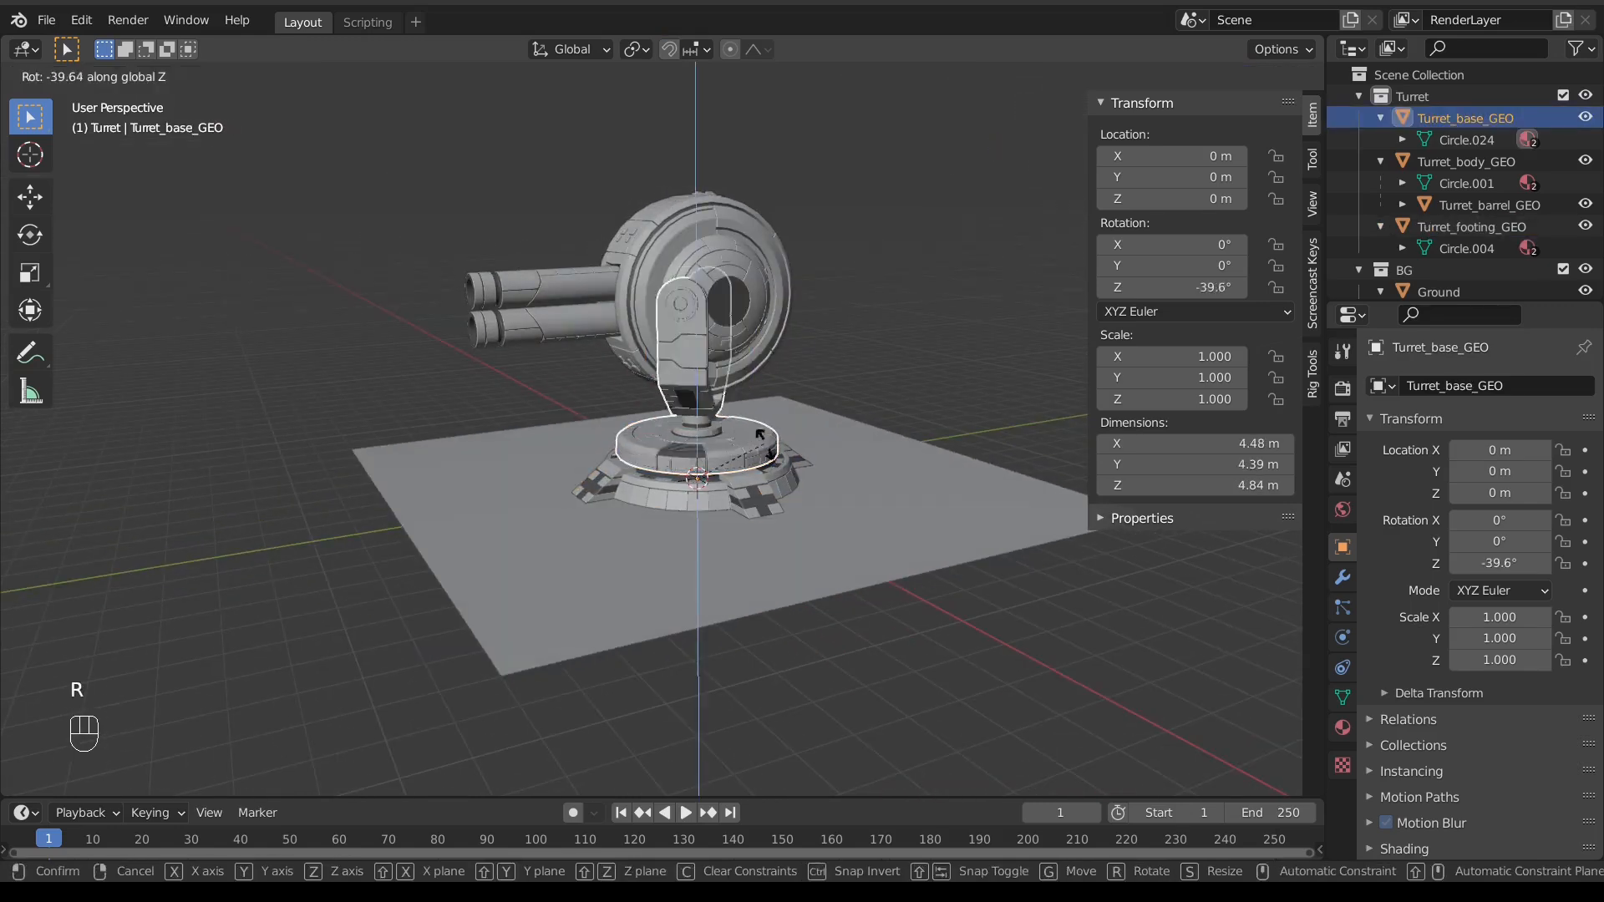
right_click(767, 305)
Step: Parent Turret_body_GEO to Turret_base_GEO using the Object option
right_click(707, 225)
right_click(734, 325, "shift")
key("ctrl+p")
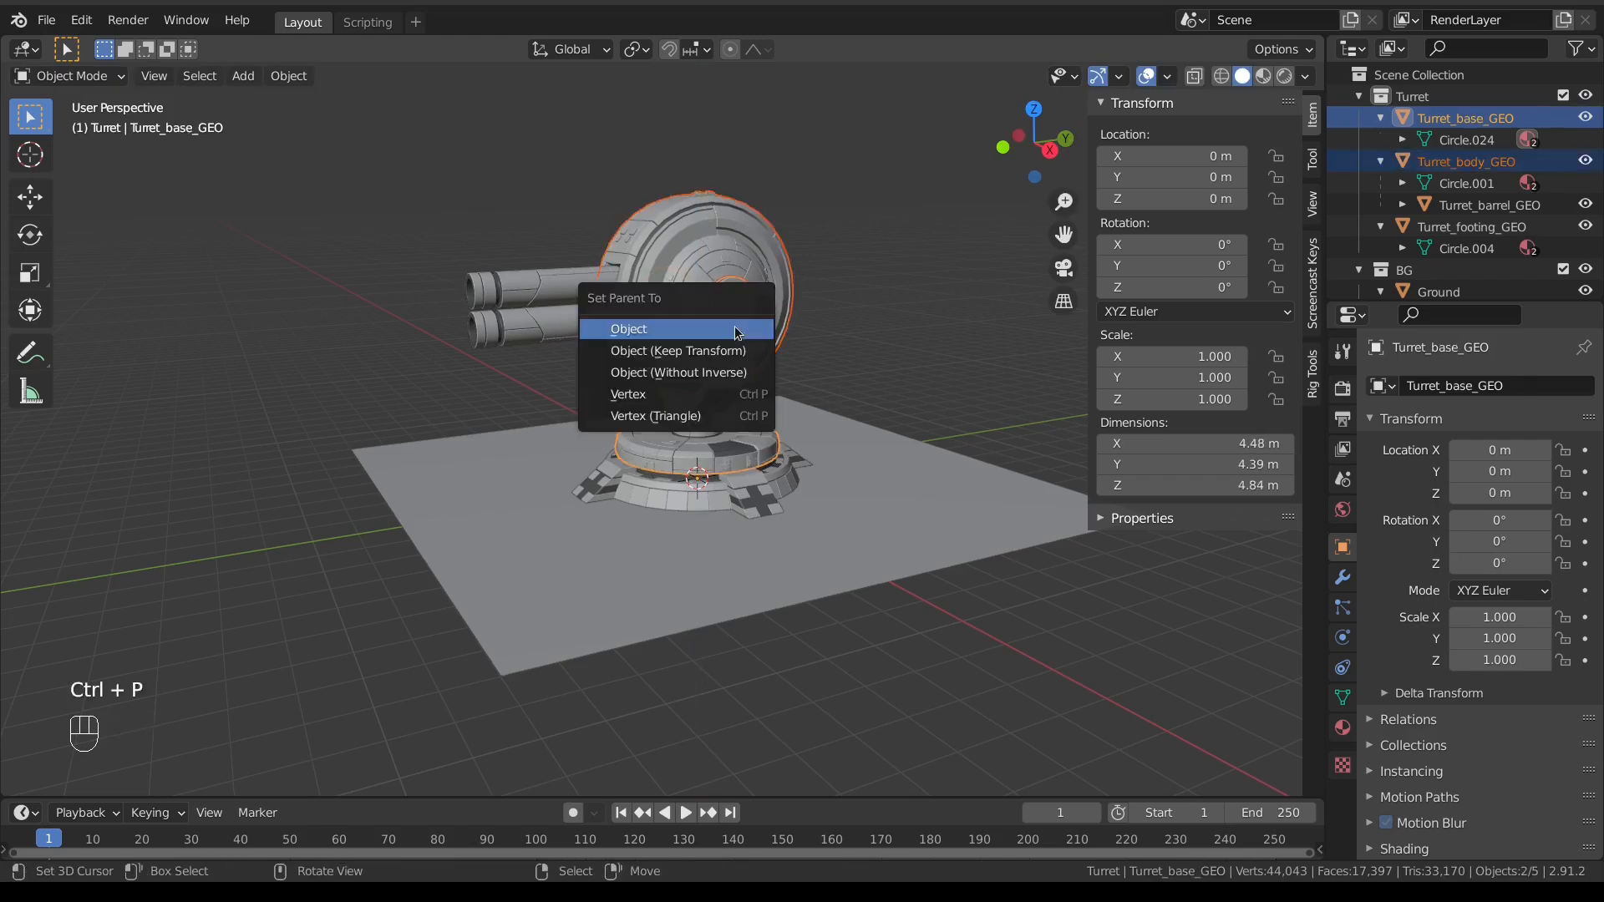
left_click(734, 329)
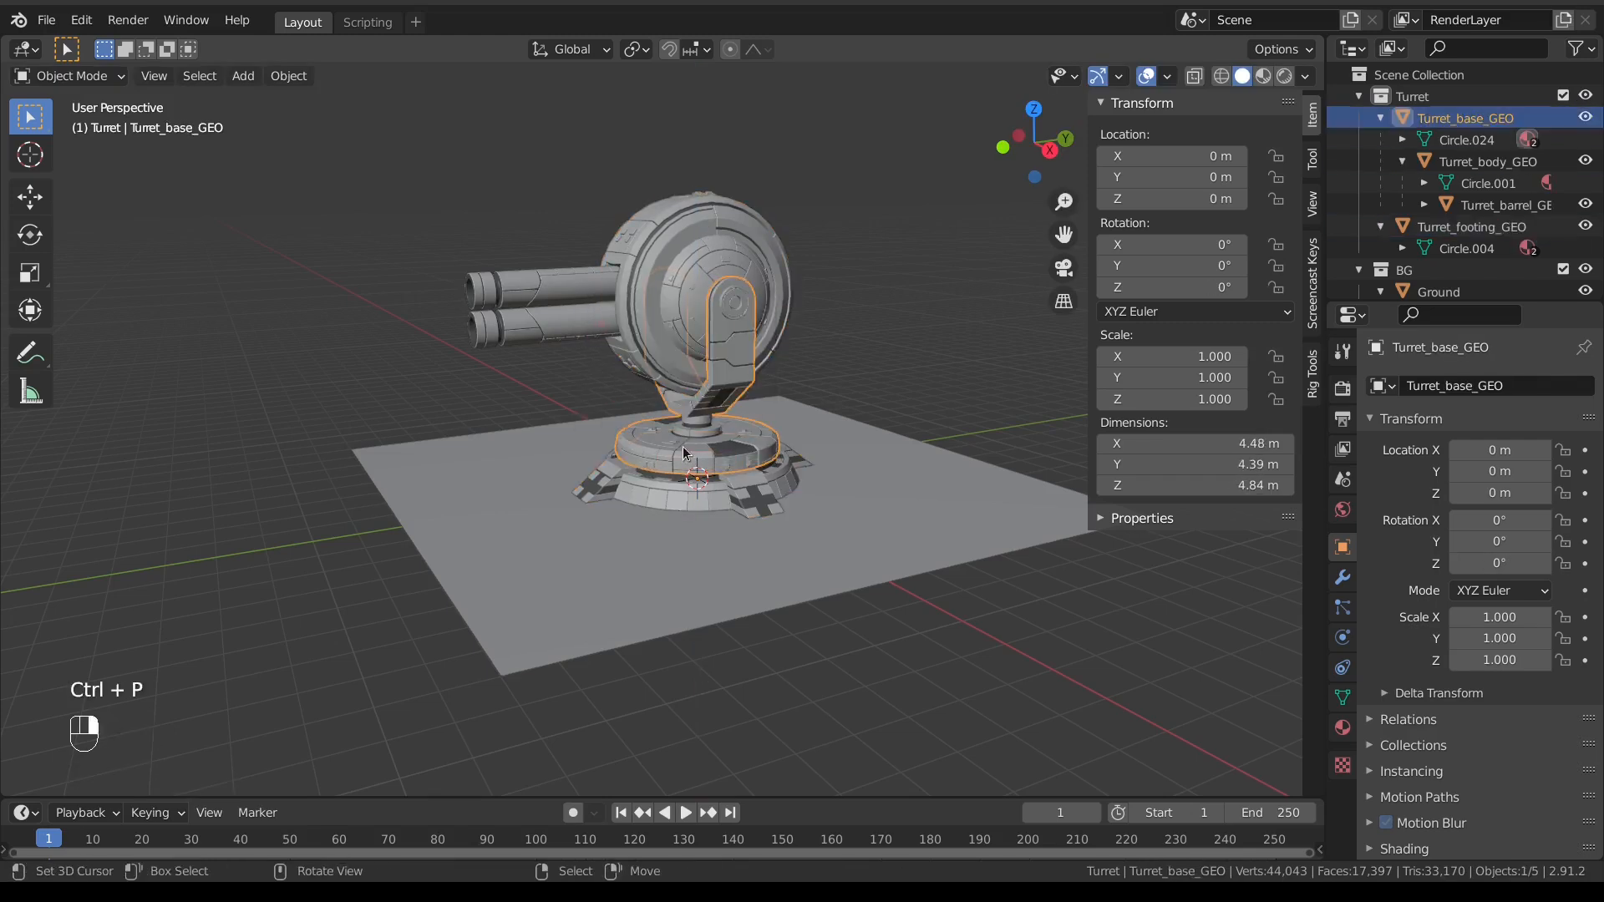
Step: Try rotating Turret_base_GEO around its local Z axis together with its parented body
key("r")
key("z")
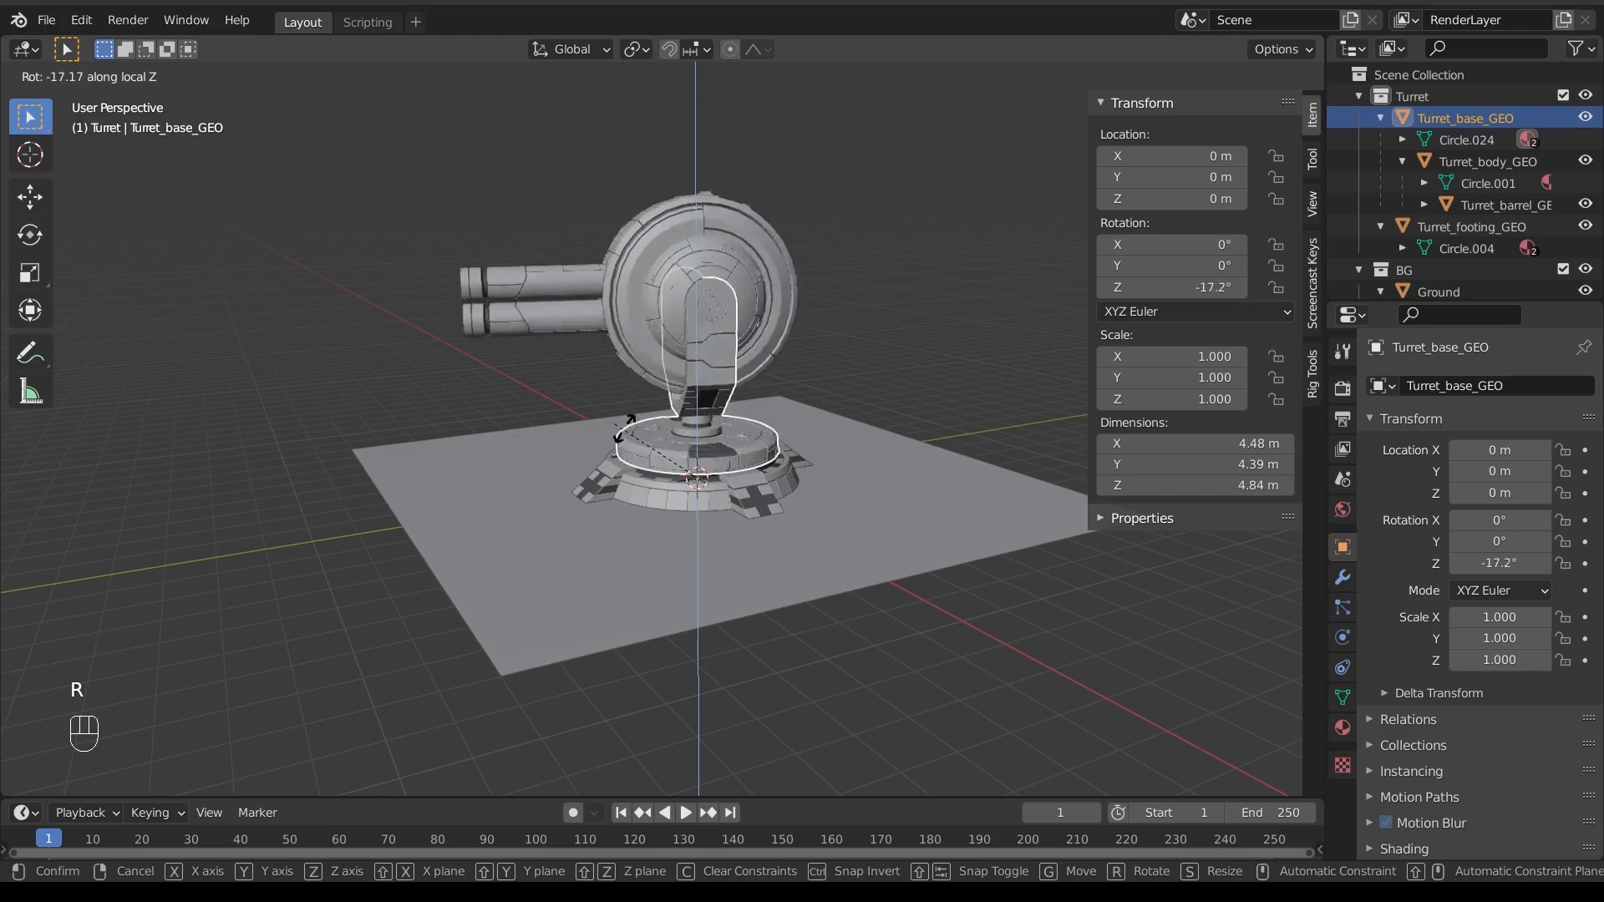
left_click(295, 353)
Step: Try tilting Turret_body_GEO around the X axis with its barrels attached
left_click(630, 227)
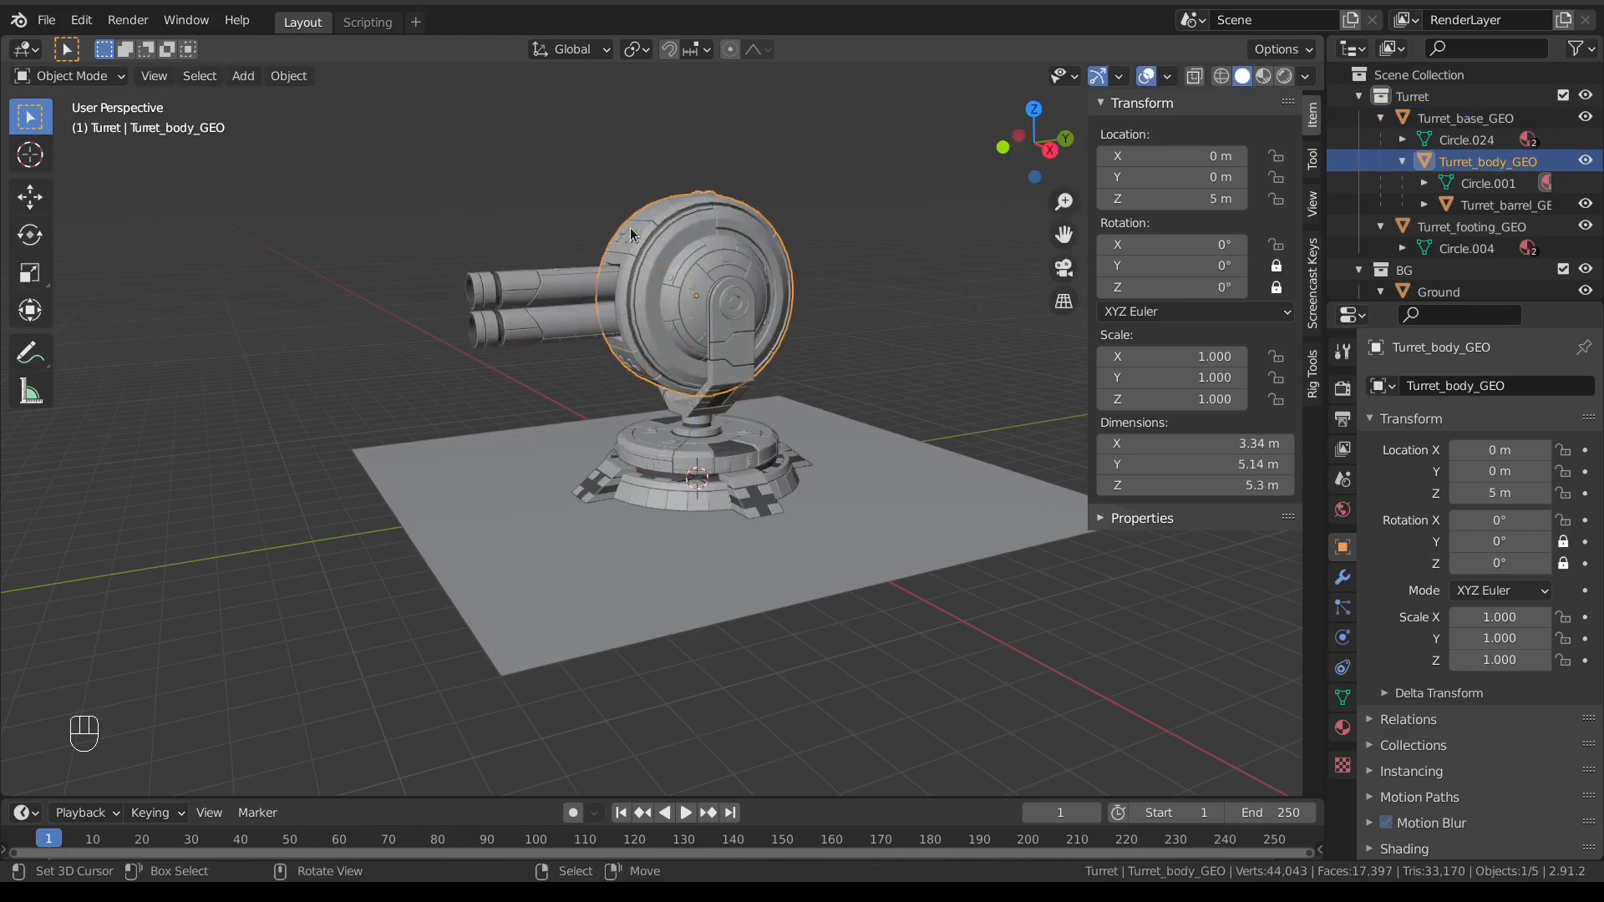
key("r")
key("x")
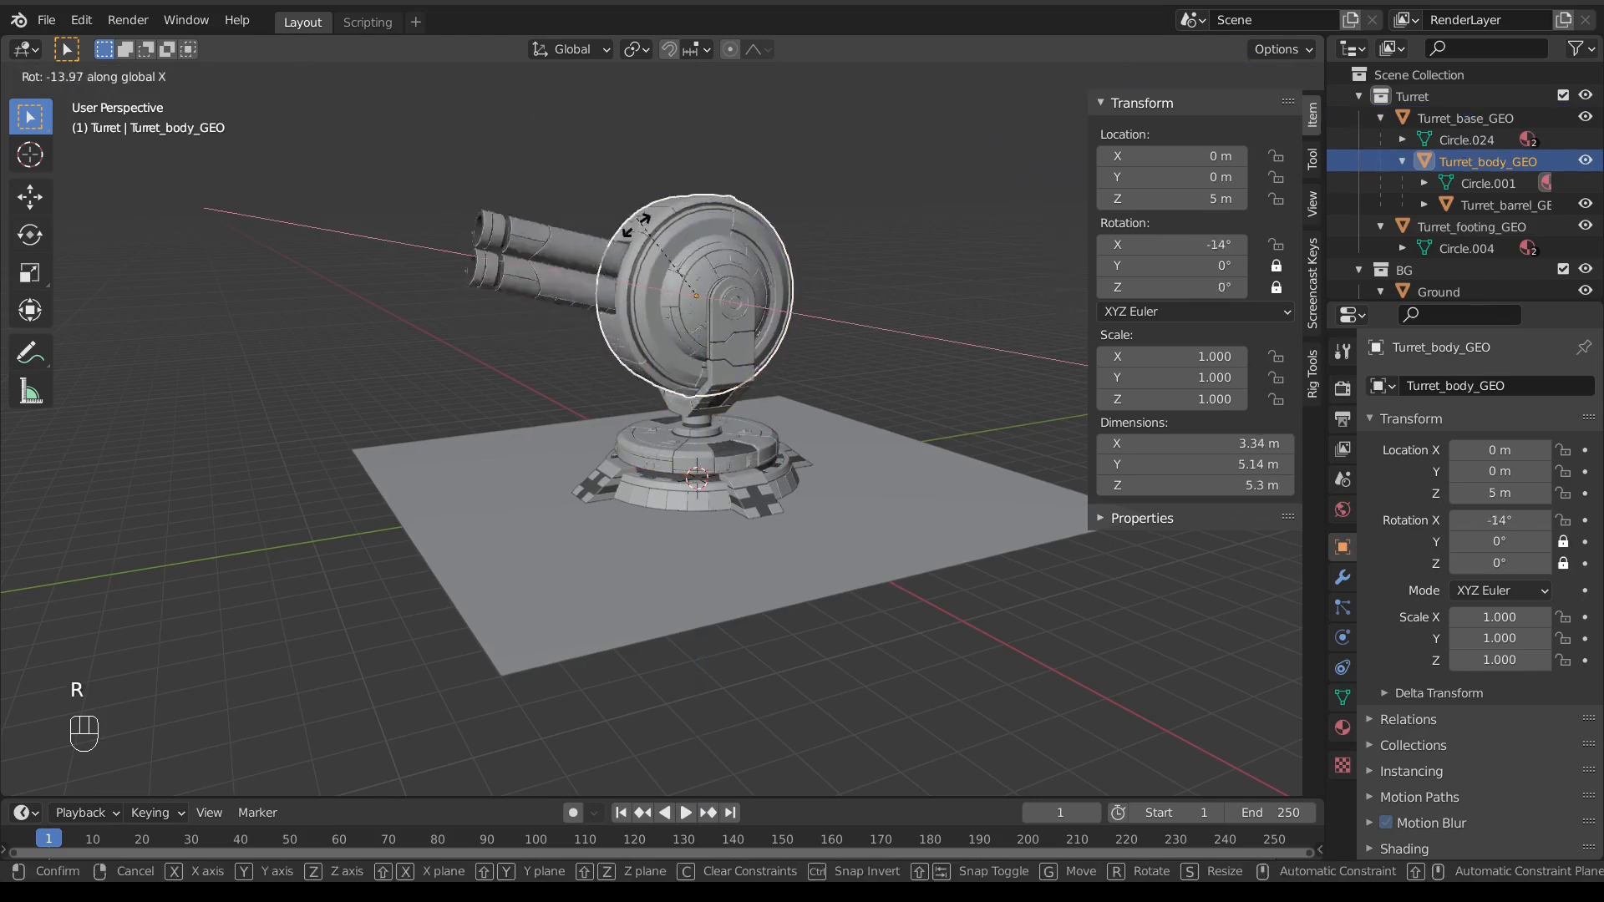
right_click(660, 226)
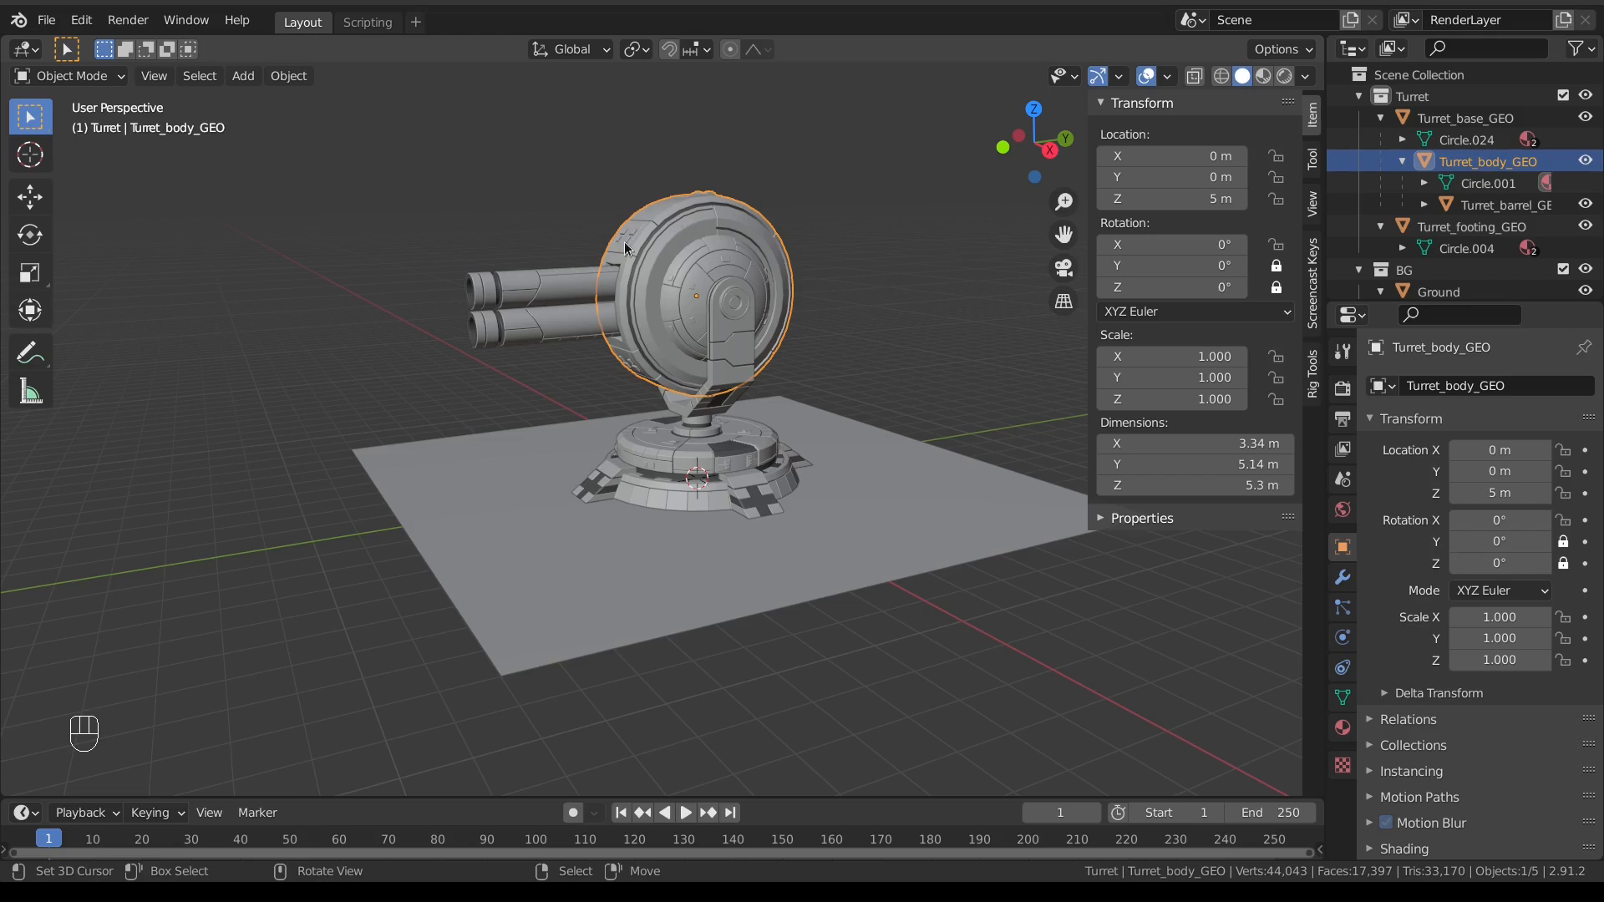
Step: Rename the Turret collection to TURRET in capitals
left_click(1441, 123)
double_click(1444, 96)
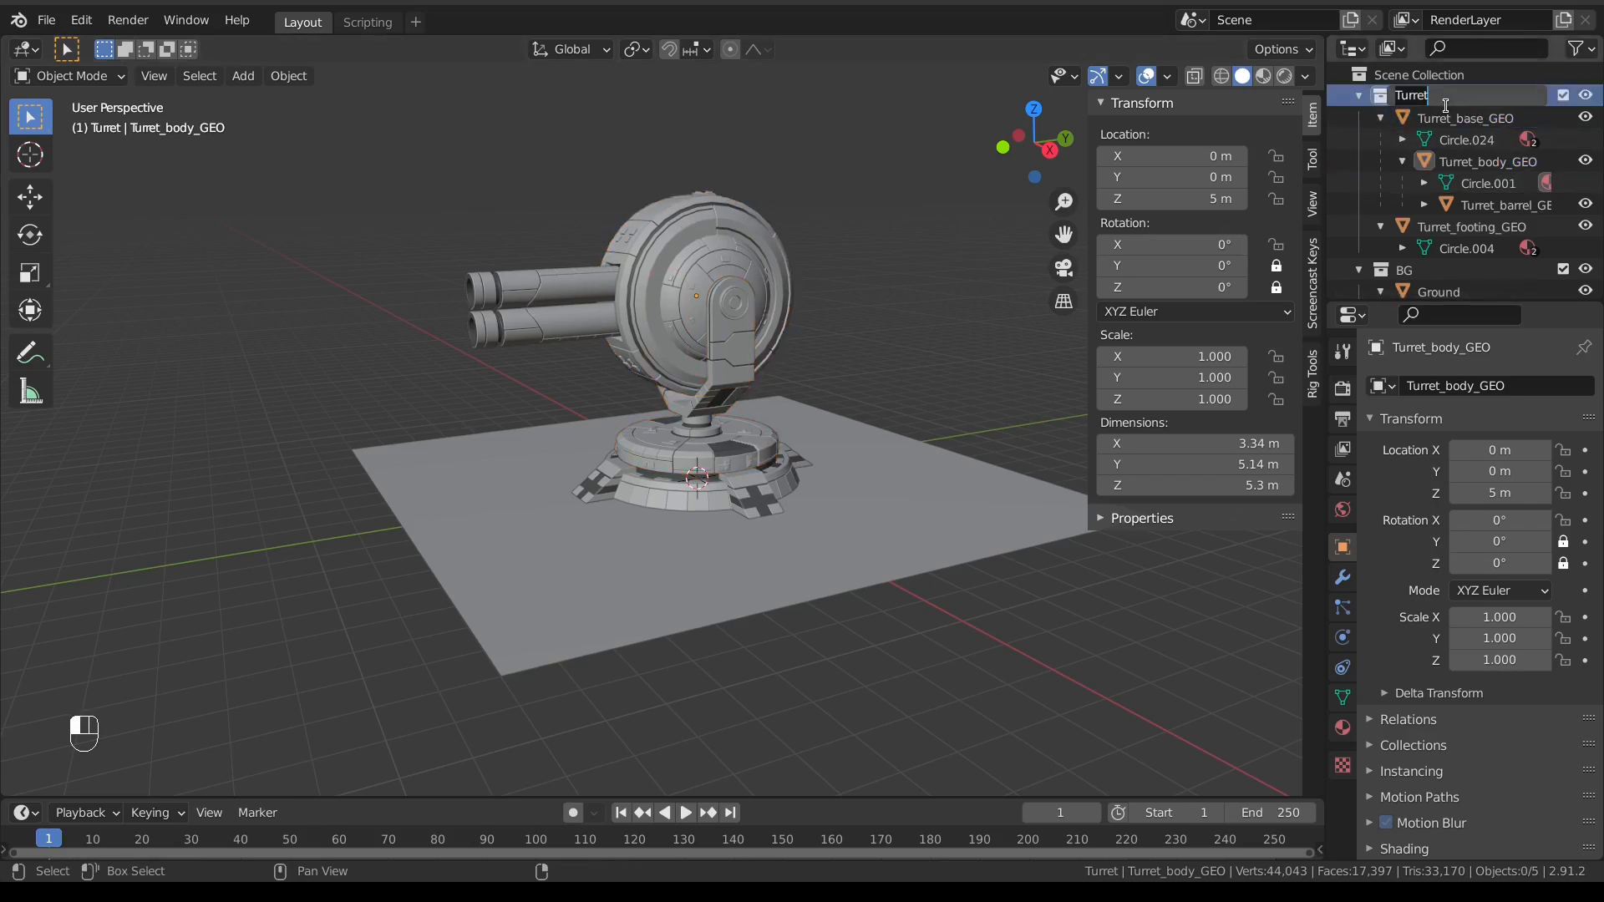
type("TURRET")
key("Return")
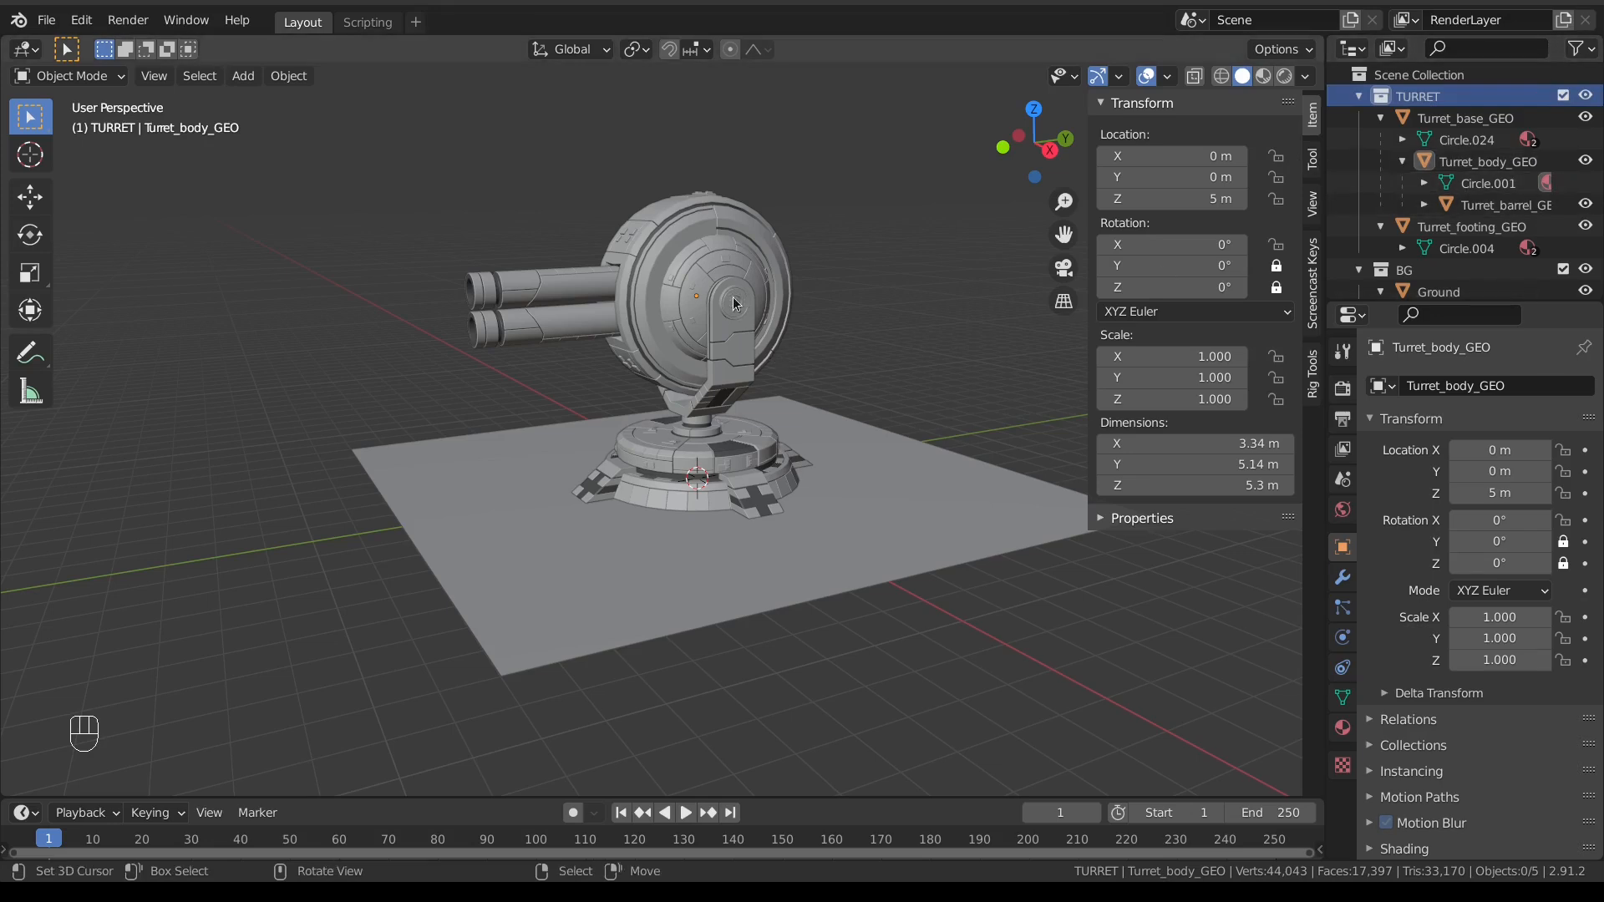
Step: Add a new collection inside TURRET and name it Turret_rig
scroll(1559, 52, "down", 2)
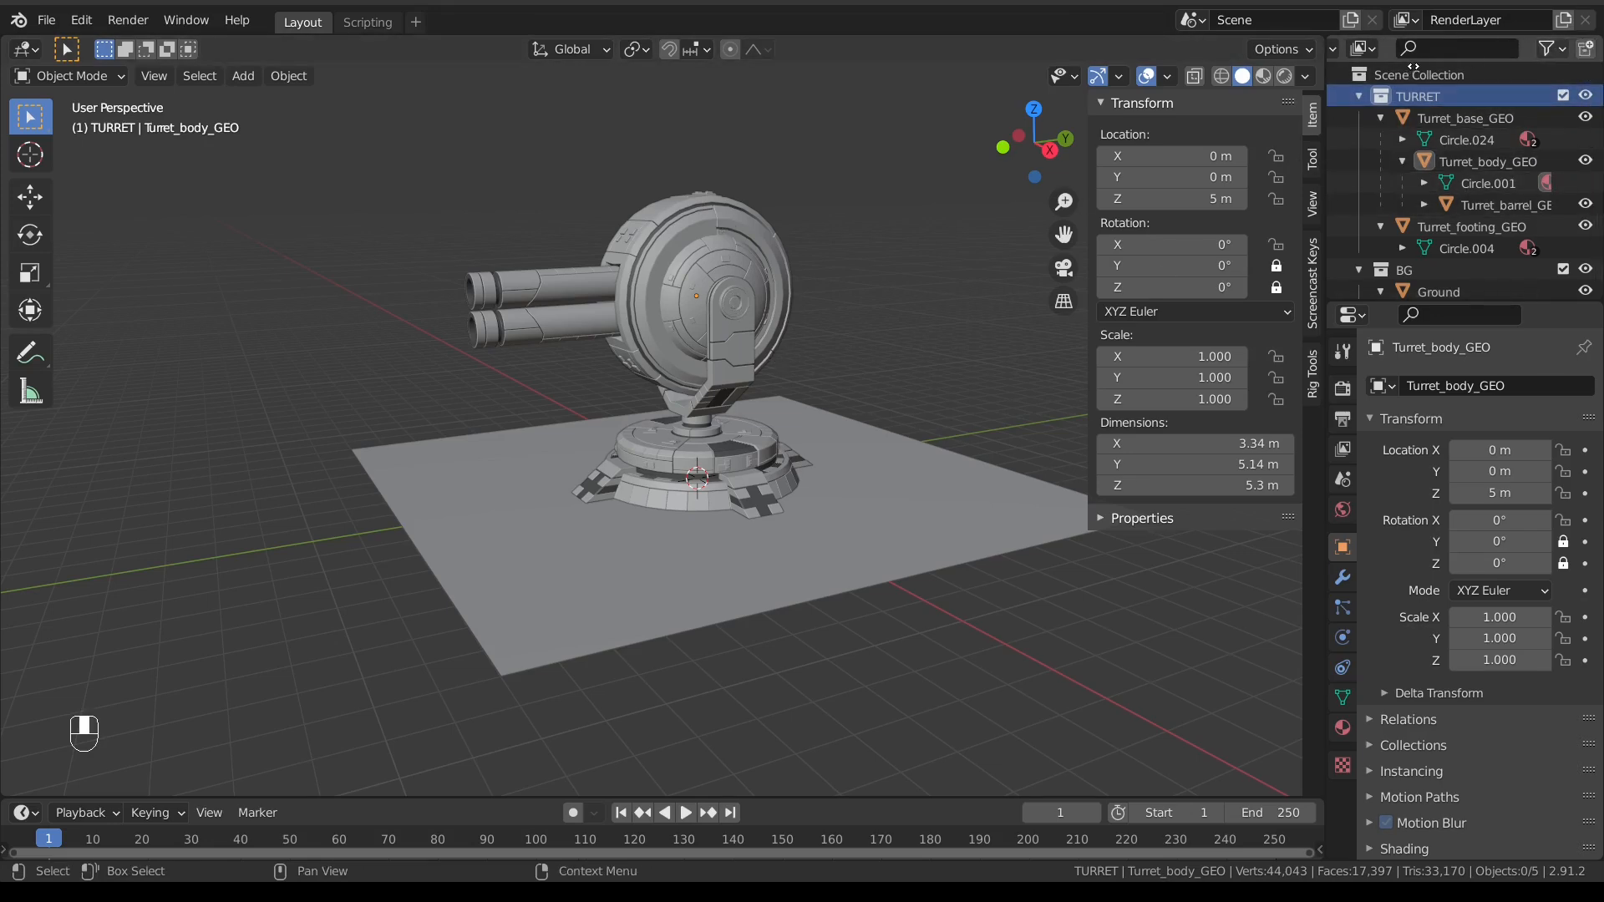
left_click(1586, 50)
double_click(1485, 118)
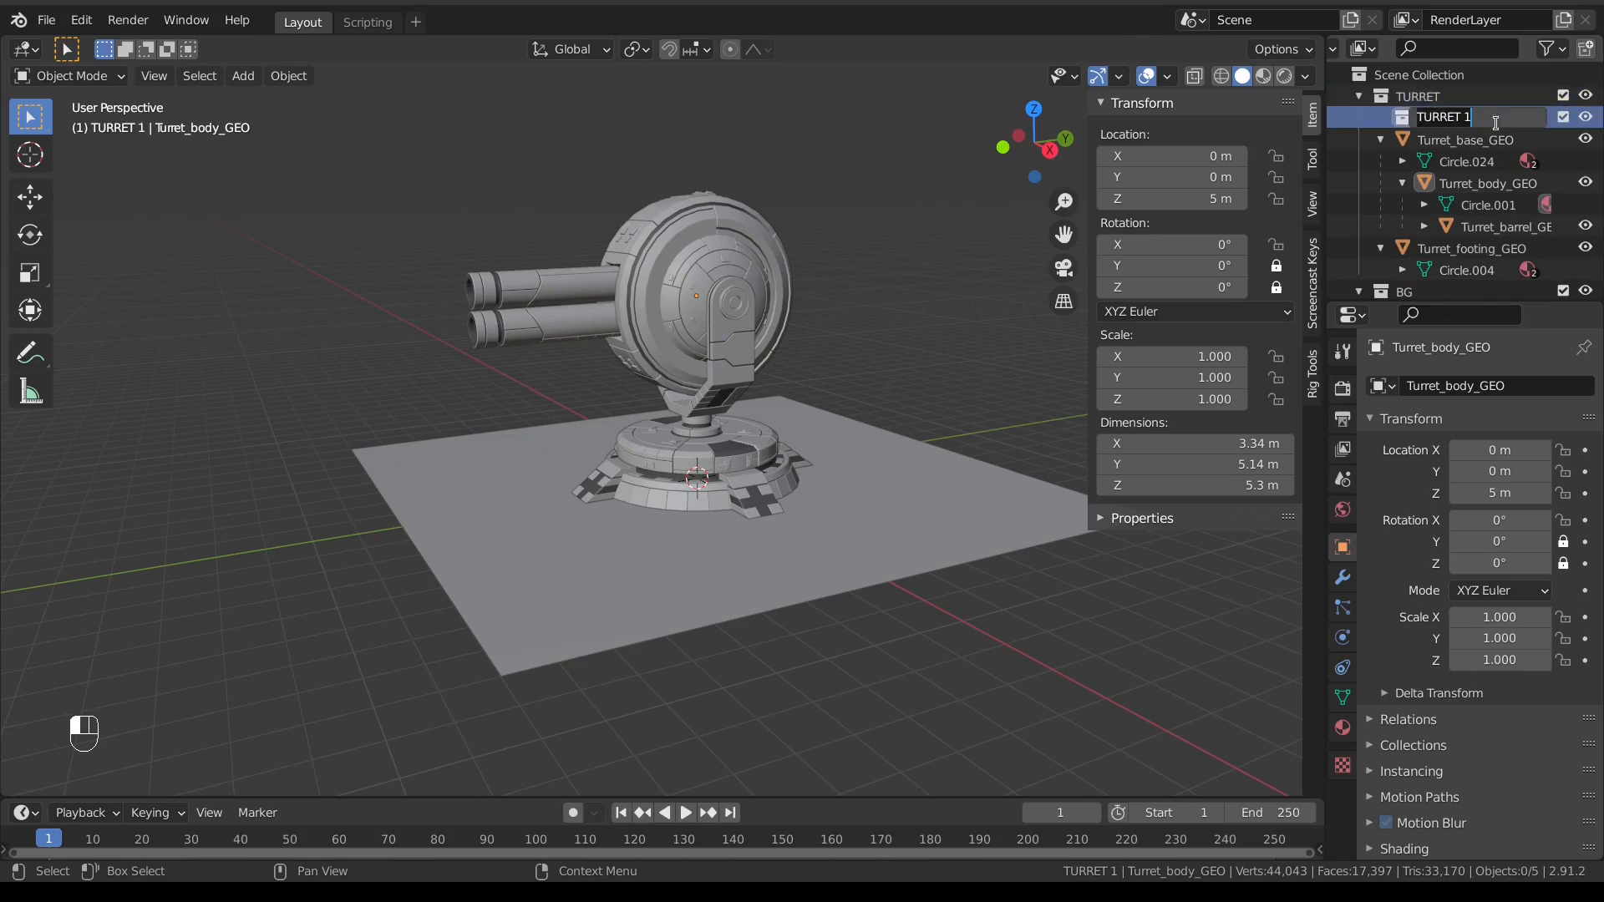
type("Turret_rig")
key("Return")
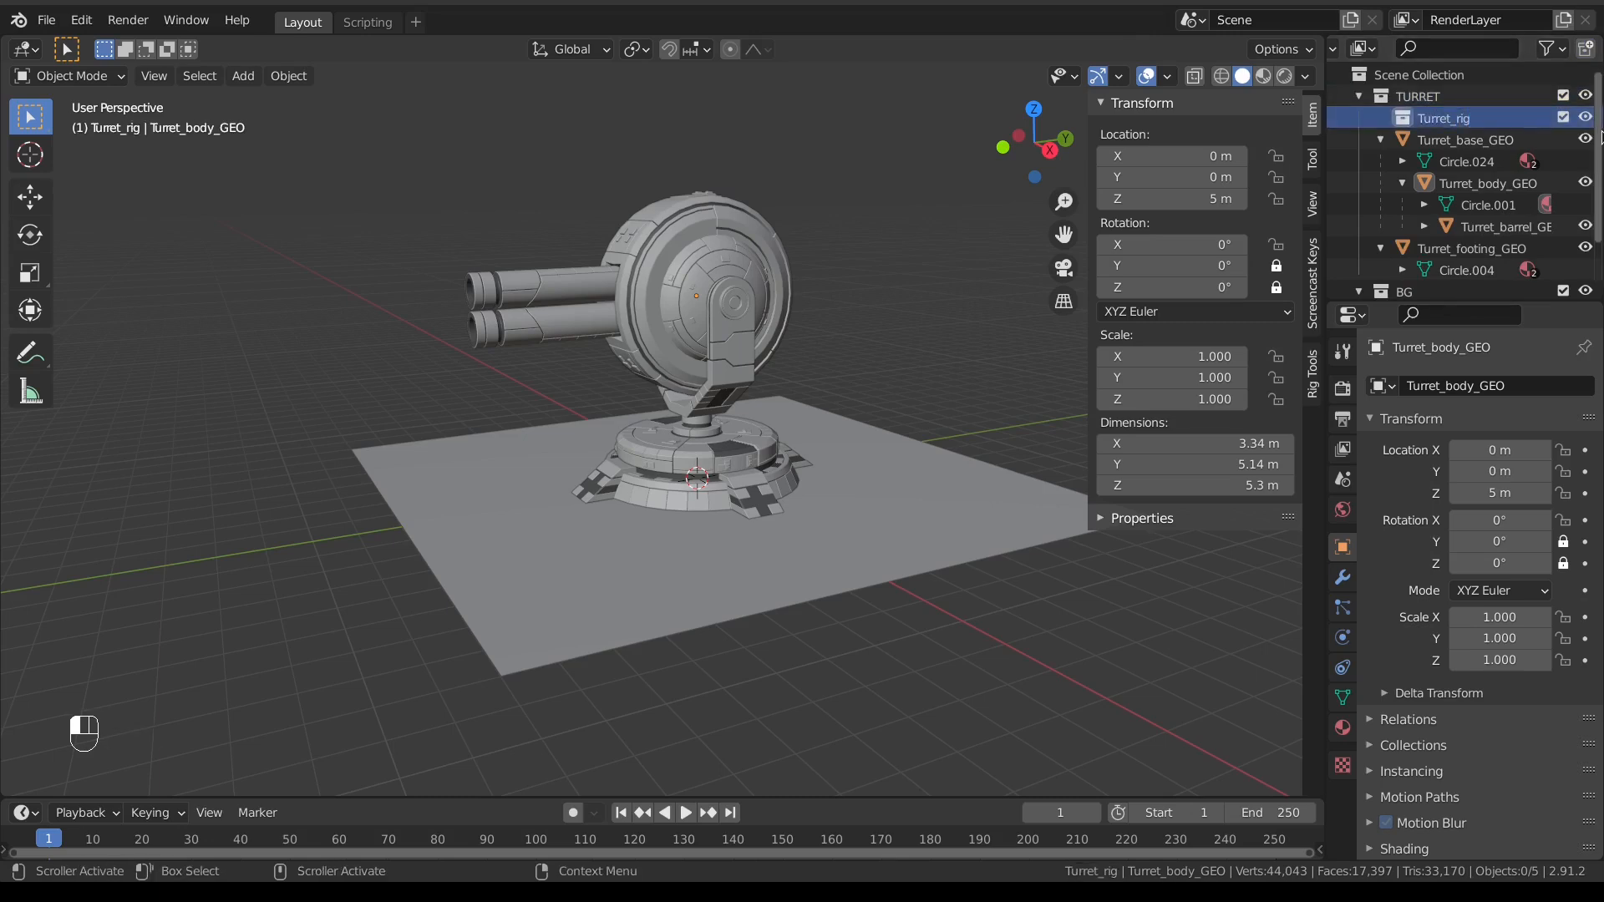
Step: Add another new collection inside TURRET and name it Turret_GEO
left_click(1466, 97)
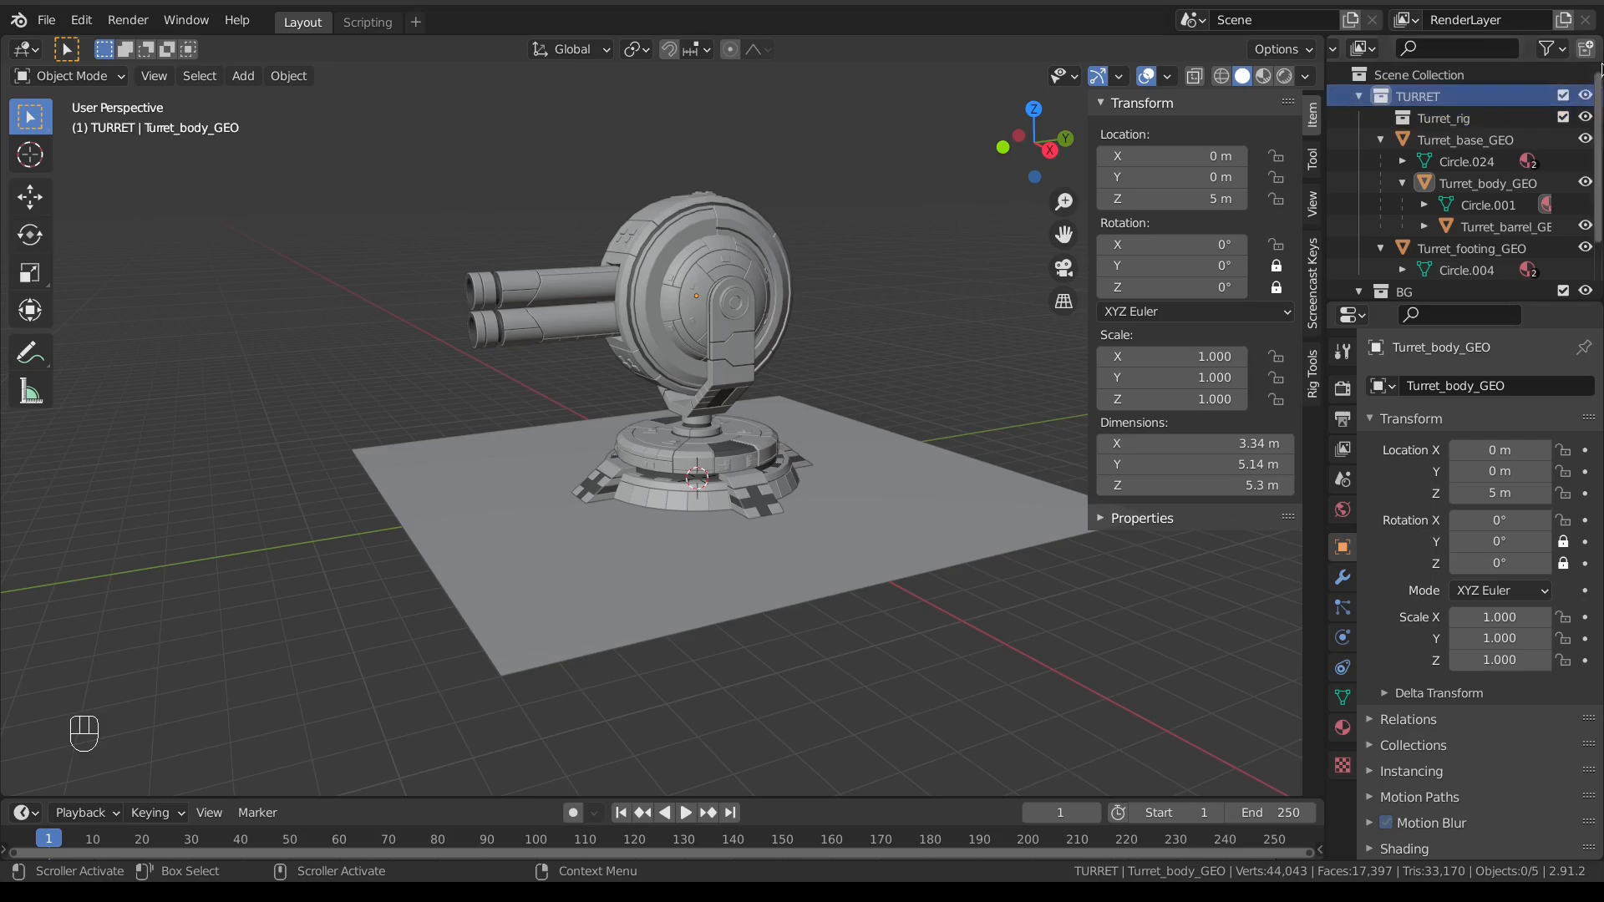
left_click(1586, 48)
double_click(1487, 139)
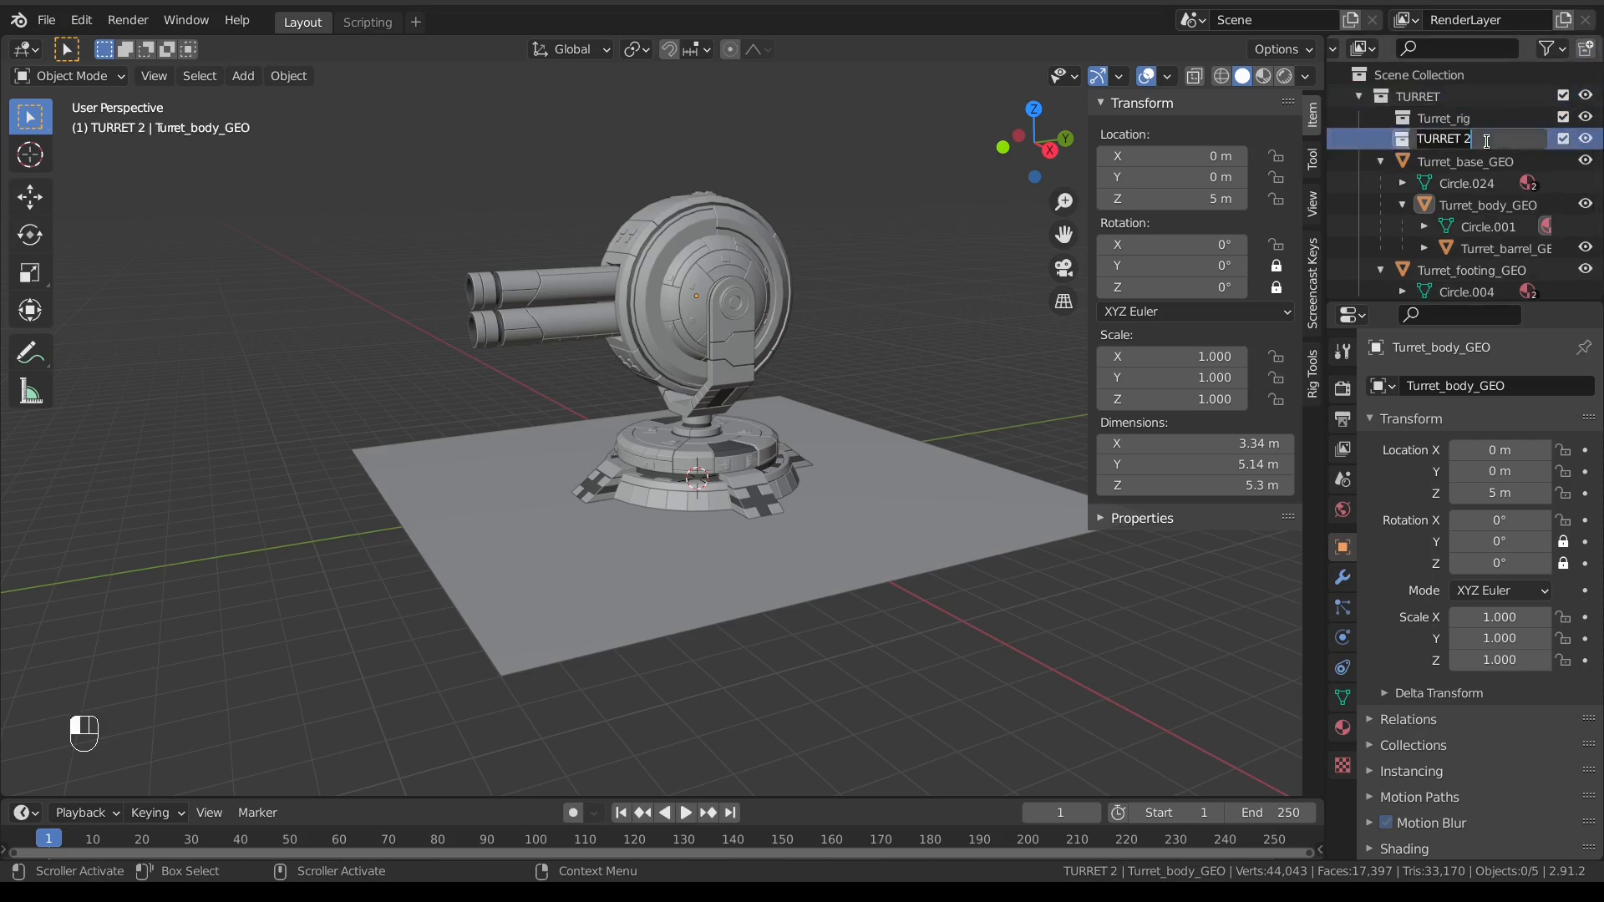
type("Turret")
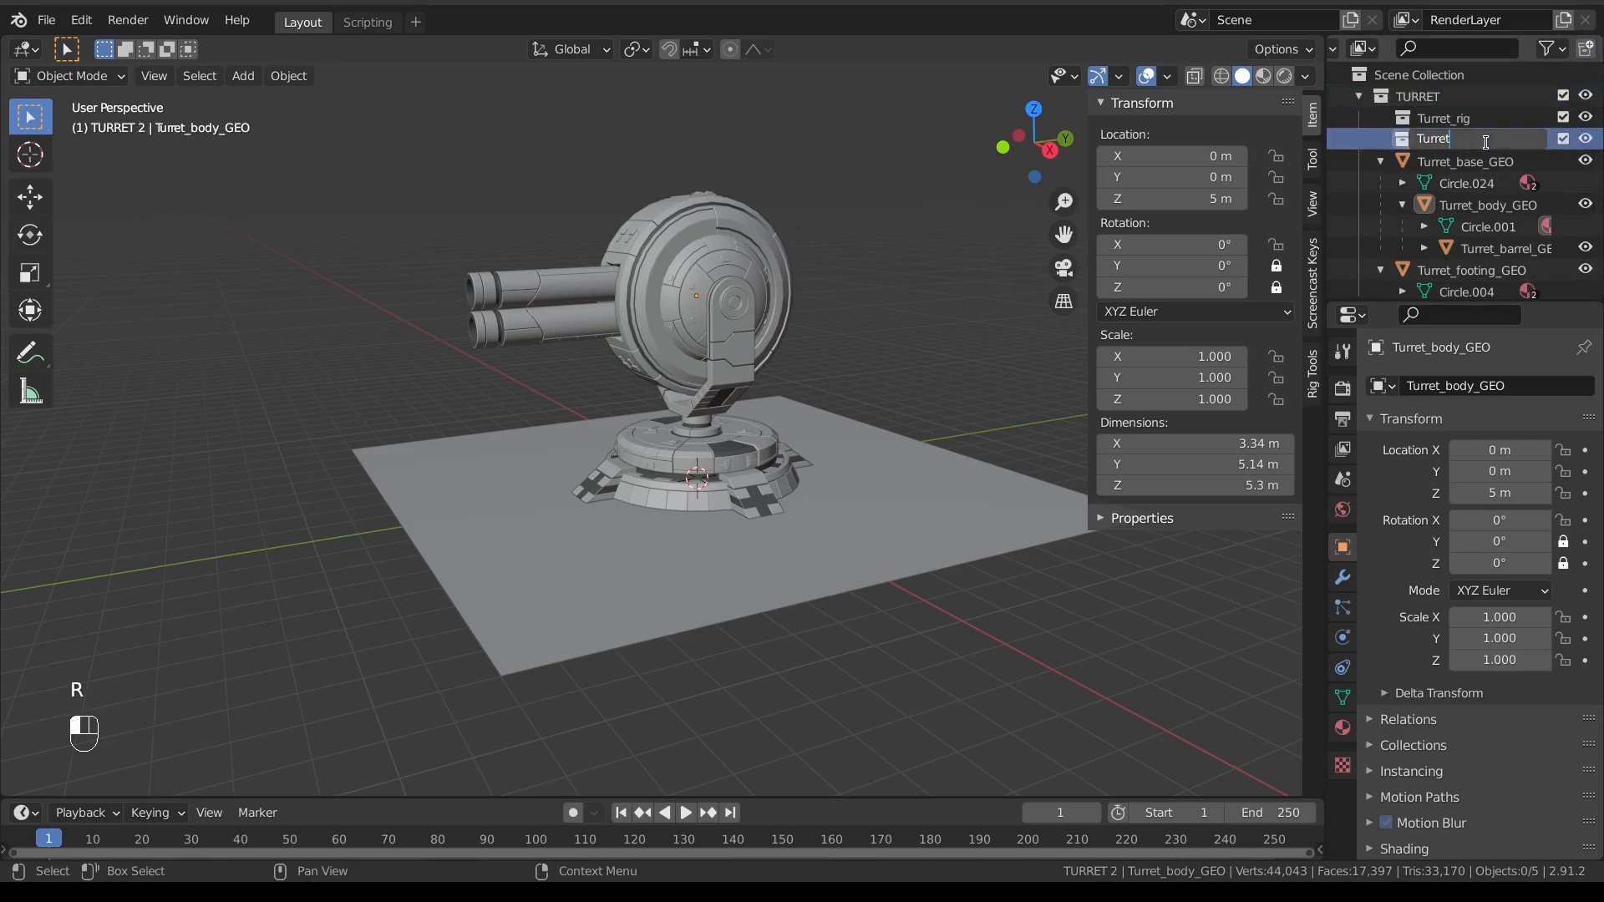
type("_GEO")
key("Return")
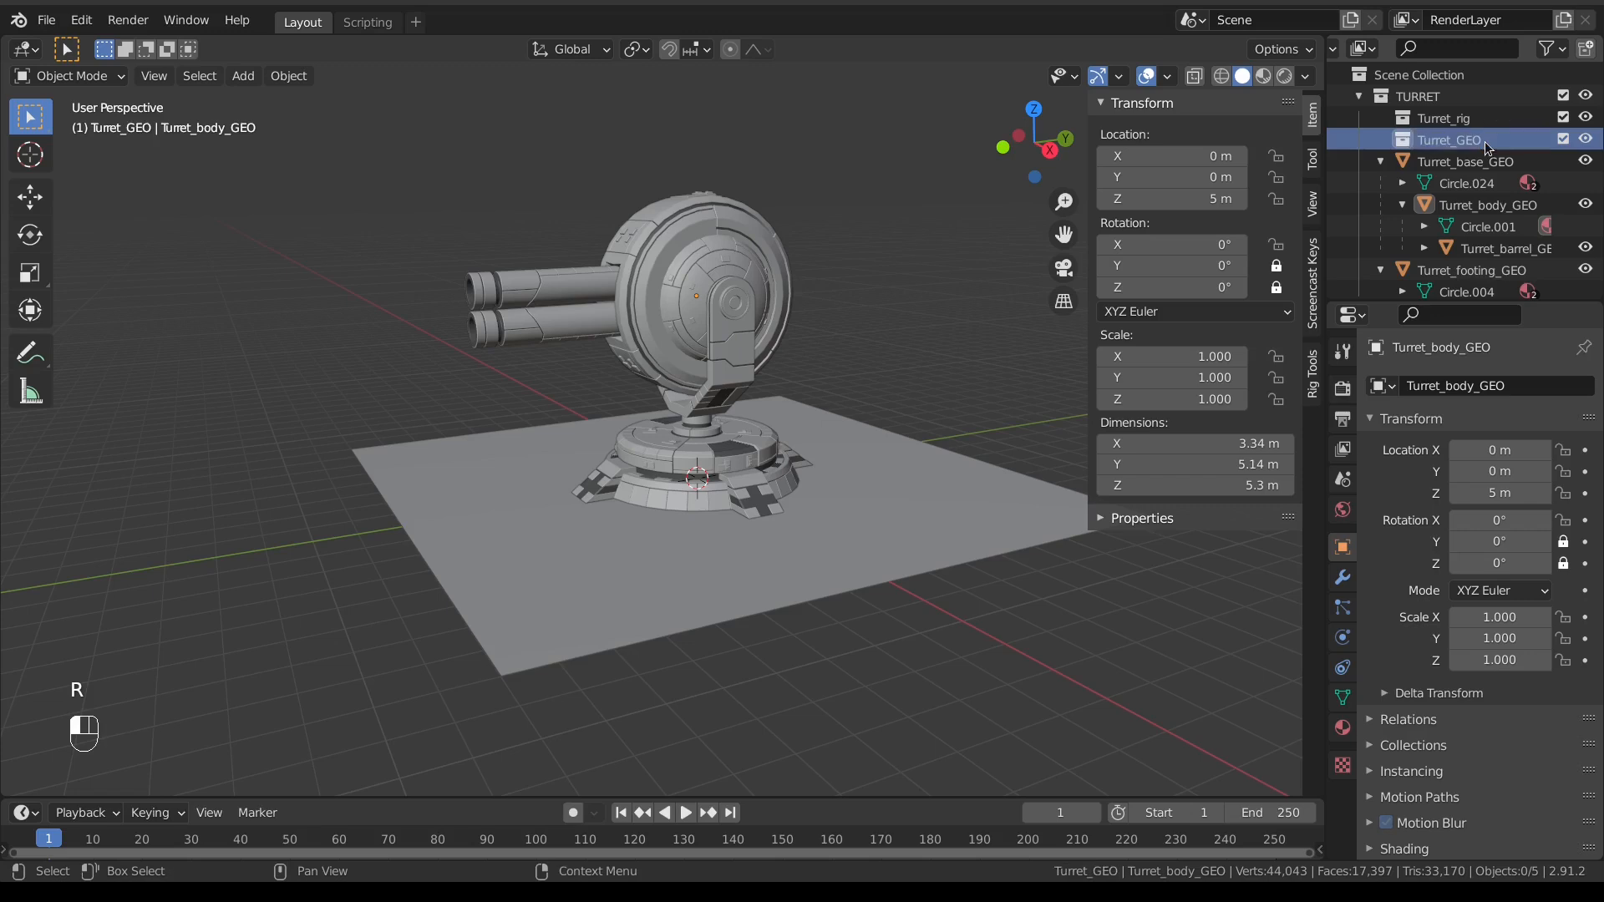
Step: Move all the turret mesh objects, from Turret_base_GEO through Turret_footing_GEO, into the Turret_GEO collection
left_click(1491, 161)
scroll(1434, 193, "down", 3)
left_click(1465, 195, "shift")
scroll(1491, 151, "up", 3)
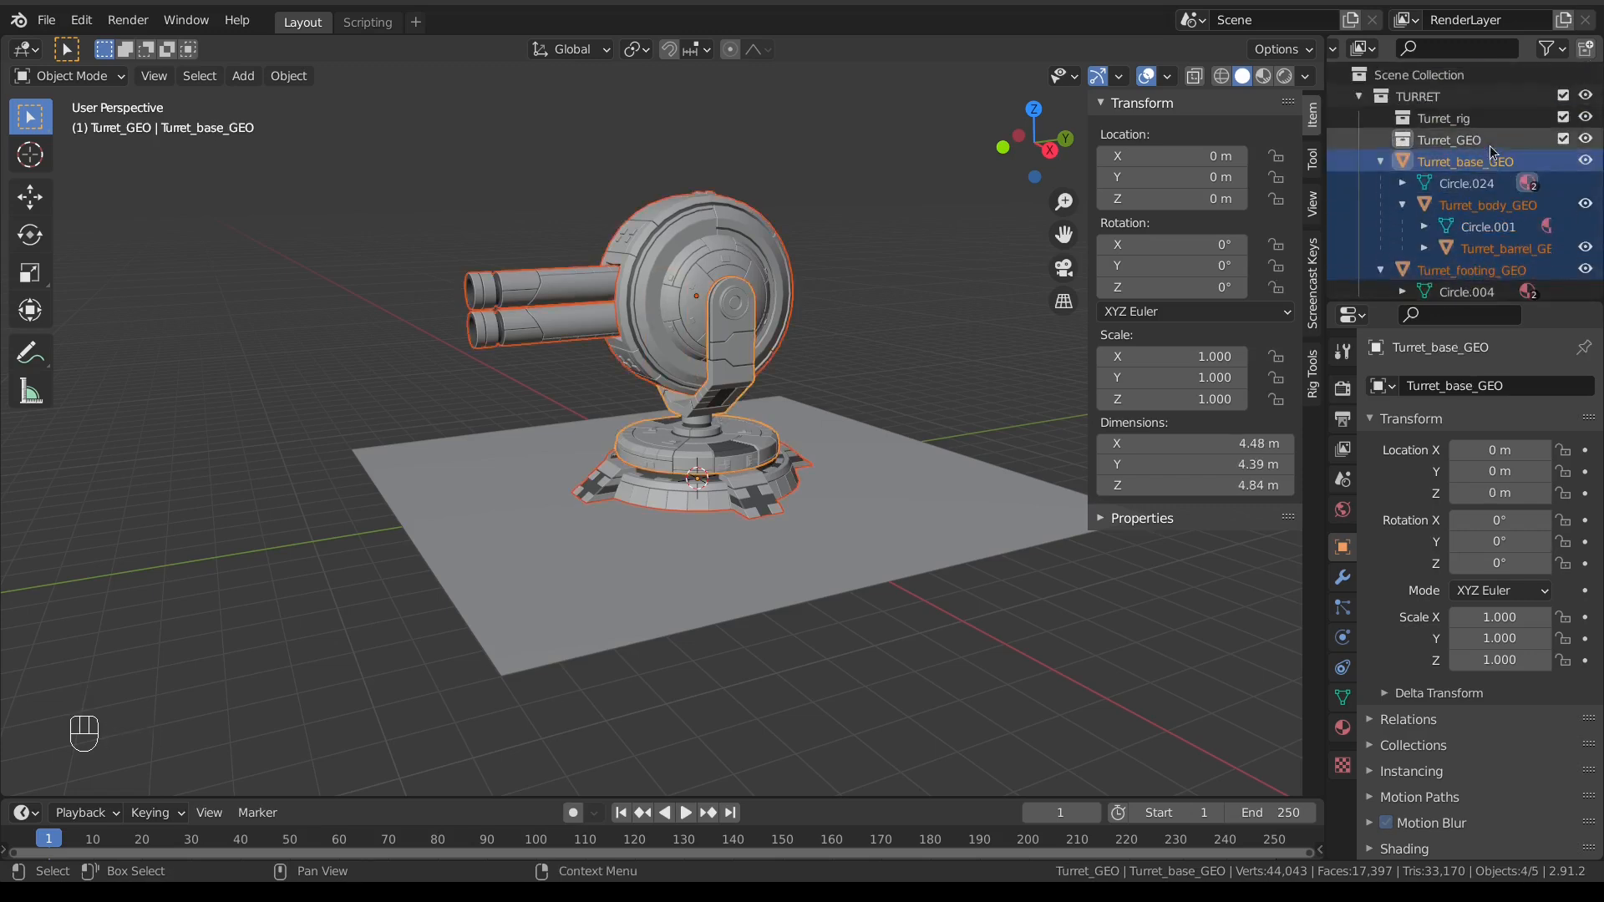
left_click_drag(1460, 167, 1455, 145)
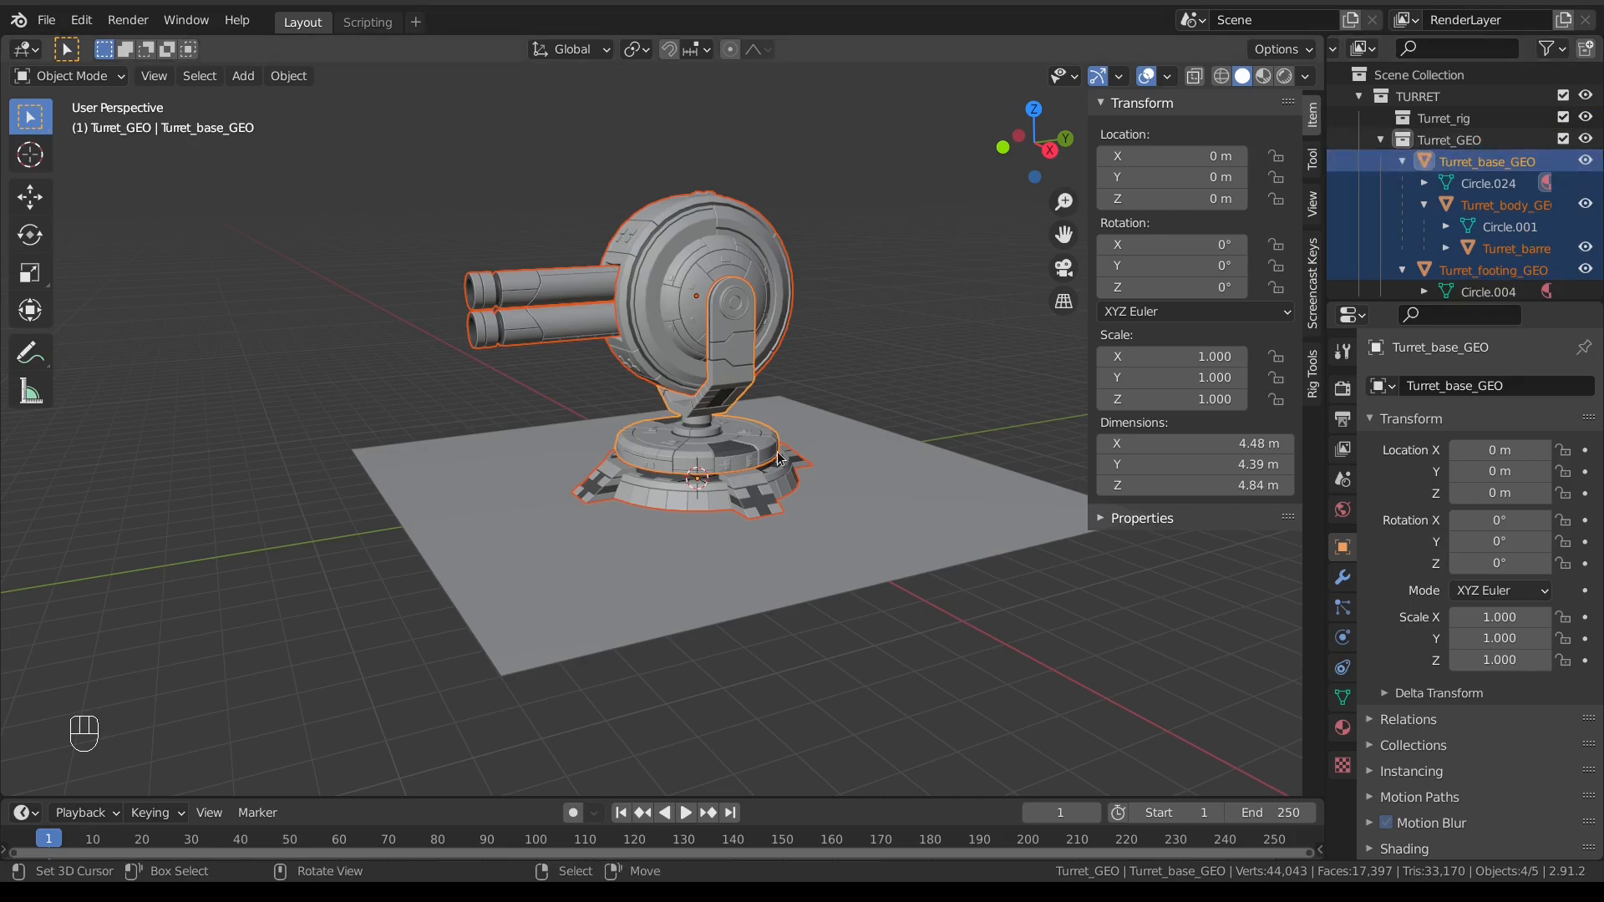
Step: Add a single-bone armature at the centre of the turret's footing
key("KP_1")
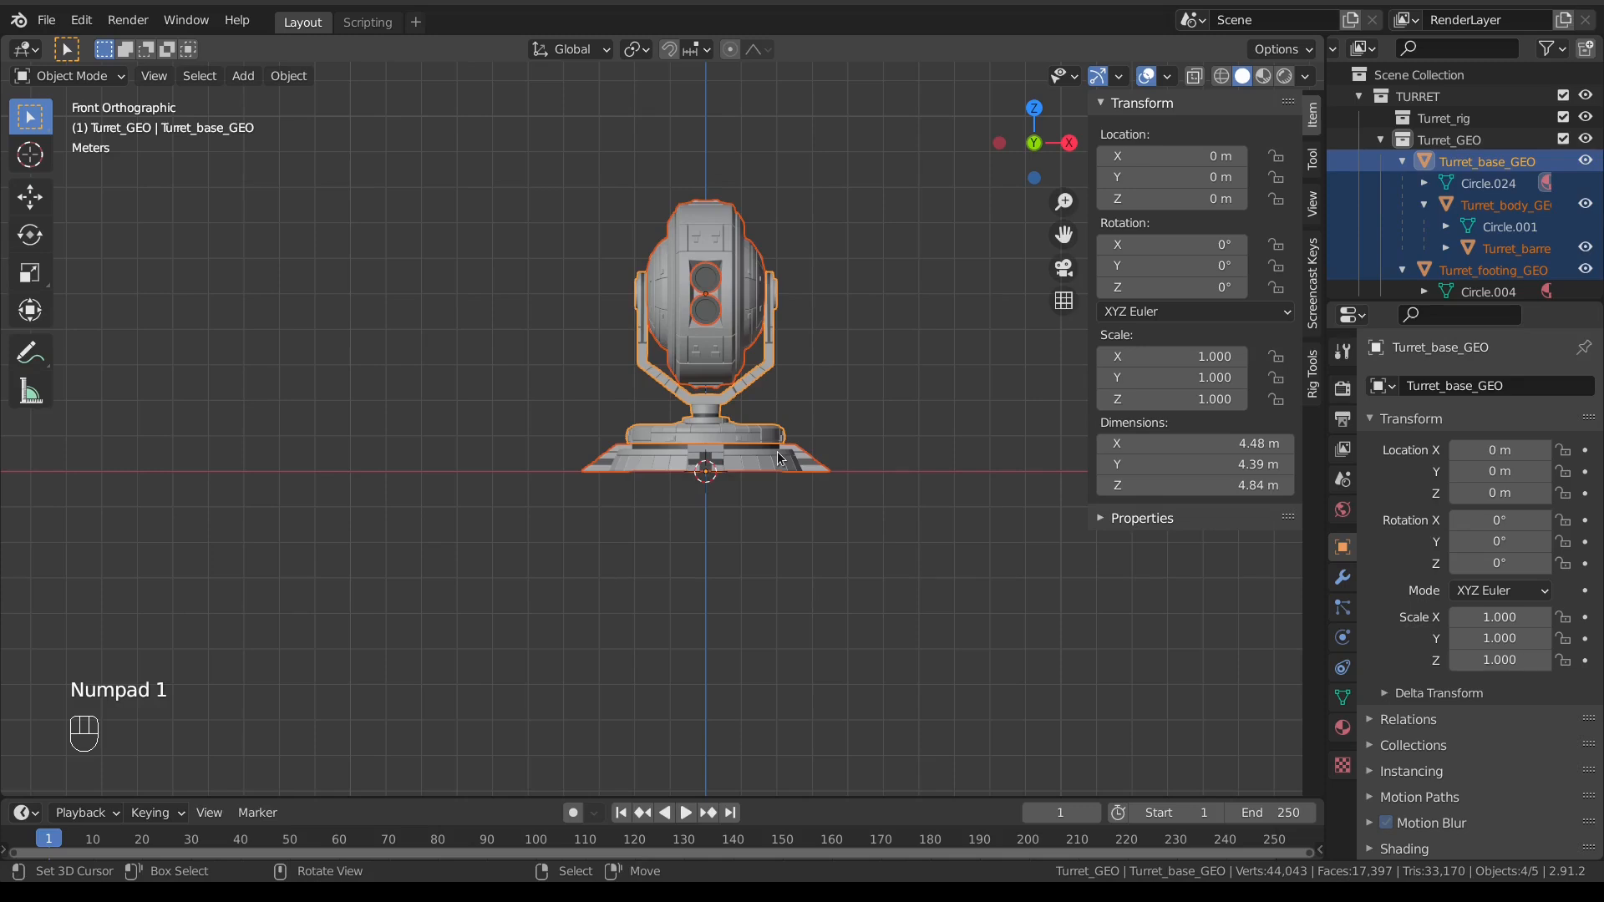
key("shift+a")
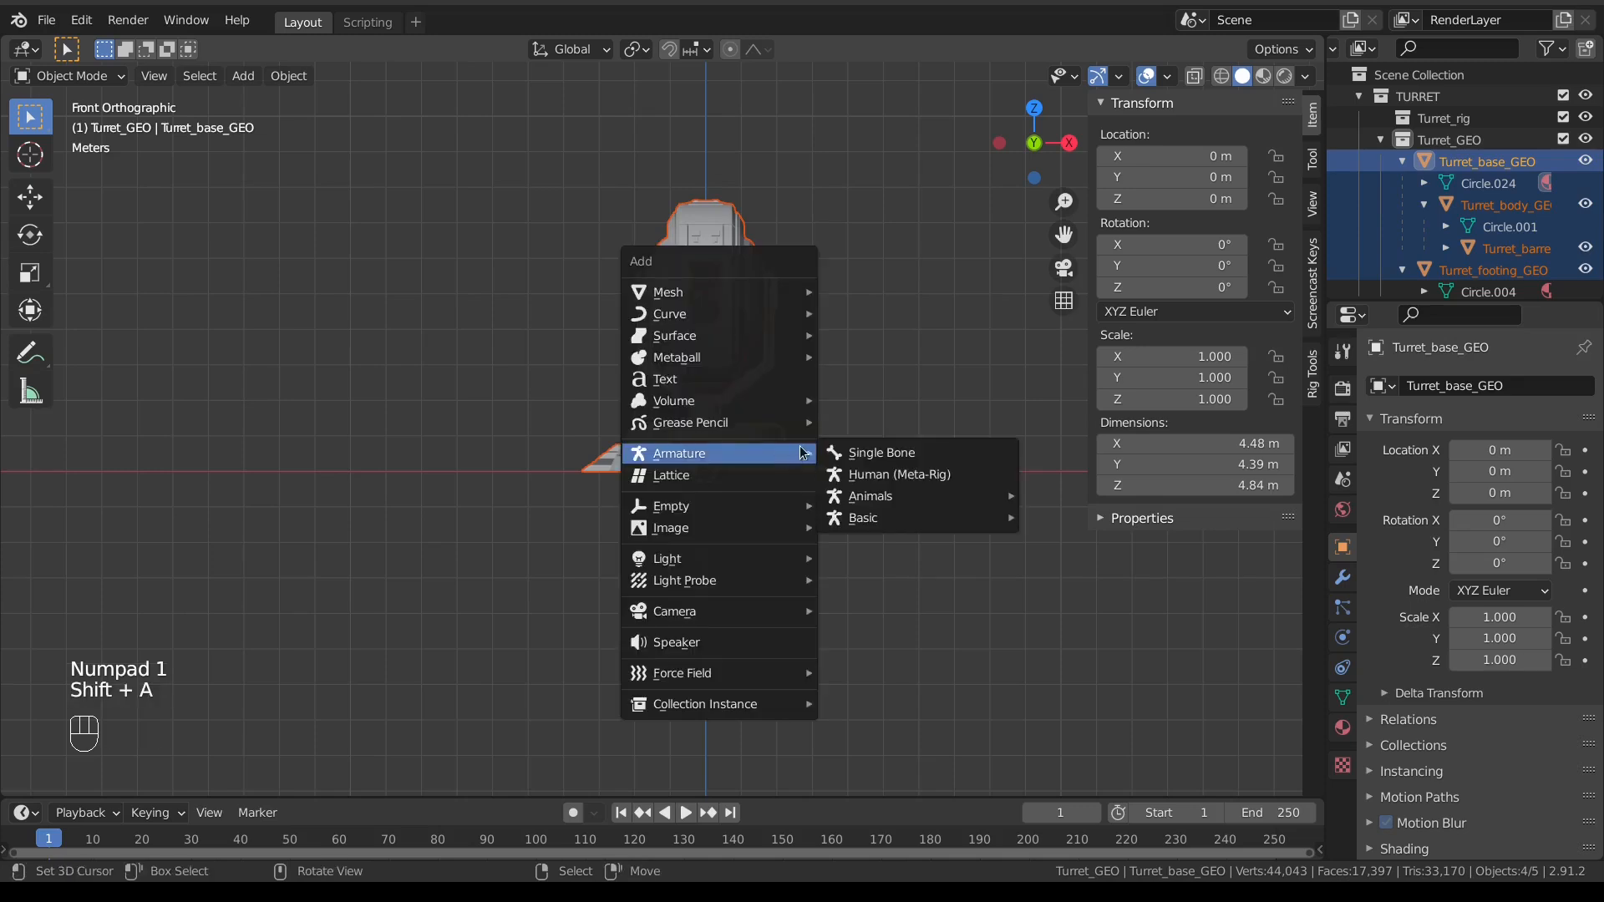
left_click(872, 452)
middle_click_drag(809, 405, 715, 431)
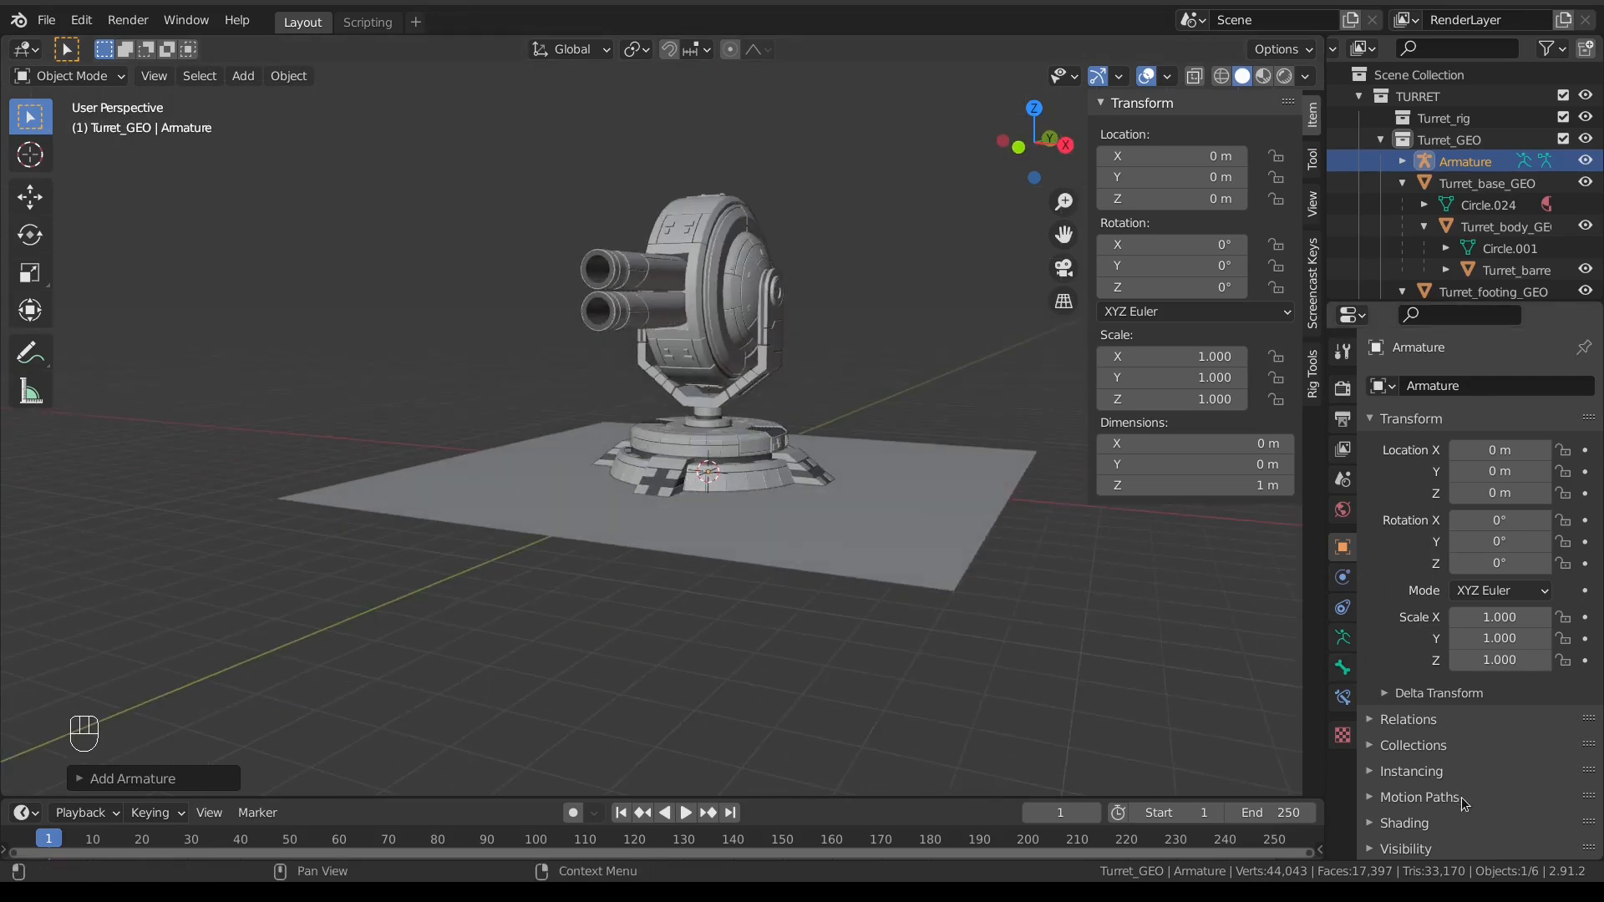
Step: Set the armature object's viewport display to Wire and make it show in front of the meshes
scroll(1450, 819, "down", 2)
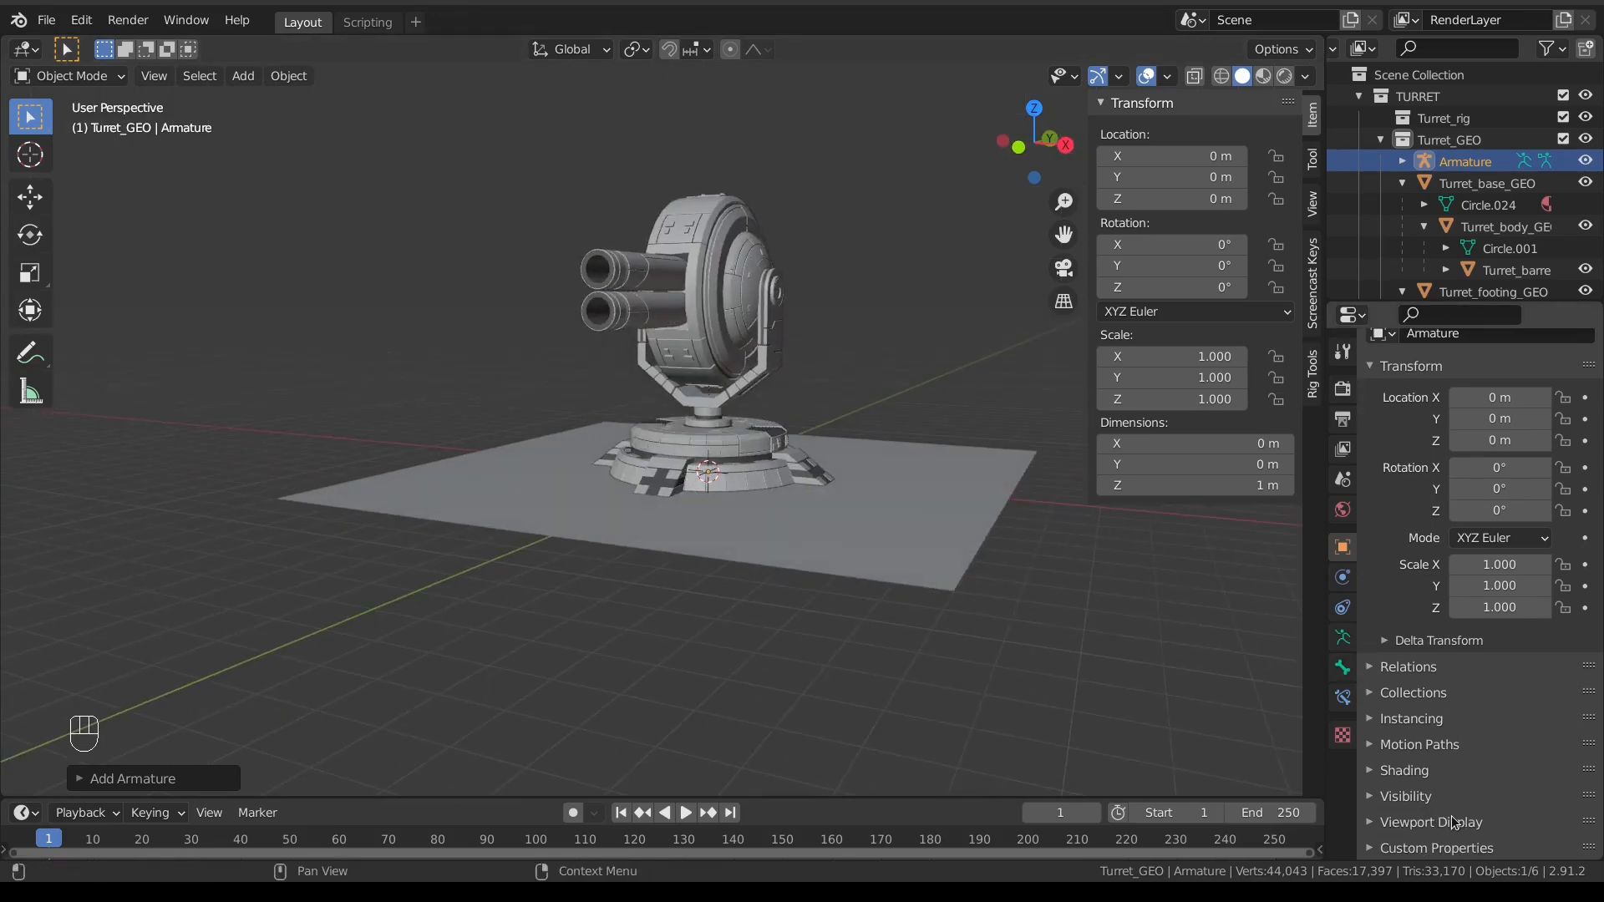
left_click(1451, 814)
scroll(1458, 806, "down", 5)
left_click(1476, 798)
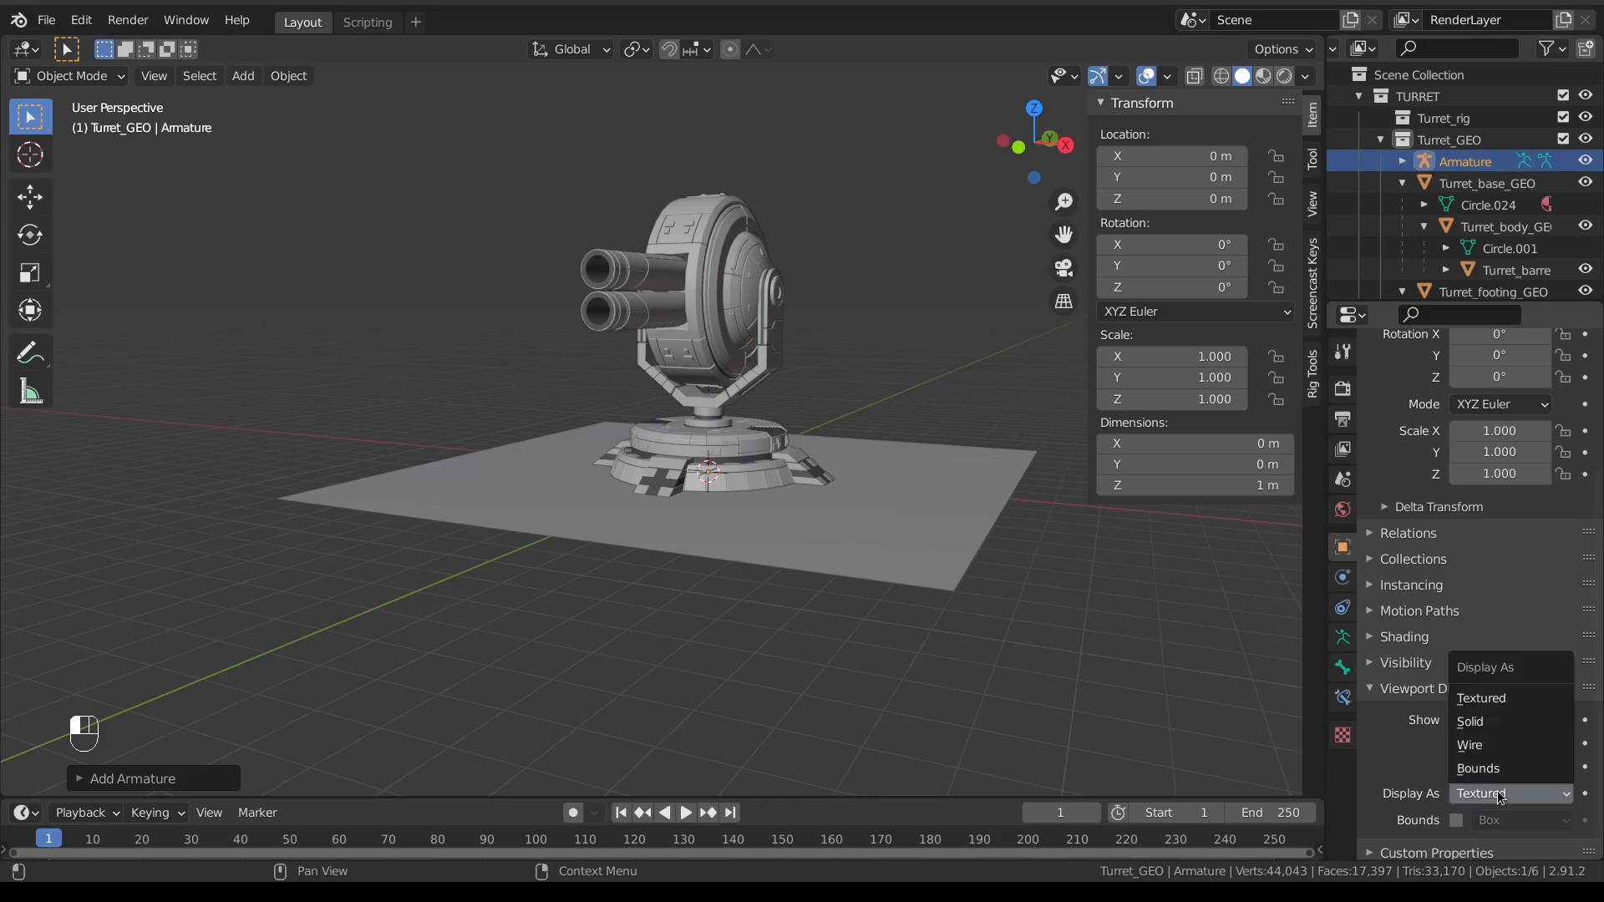
left_click(1495, 746)
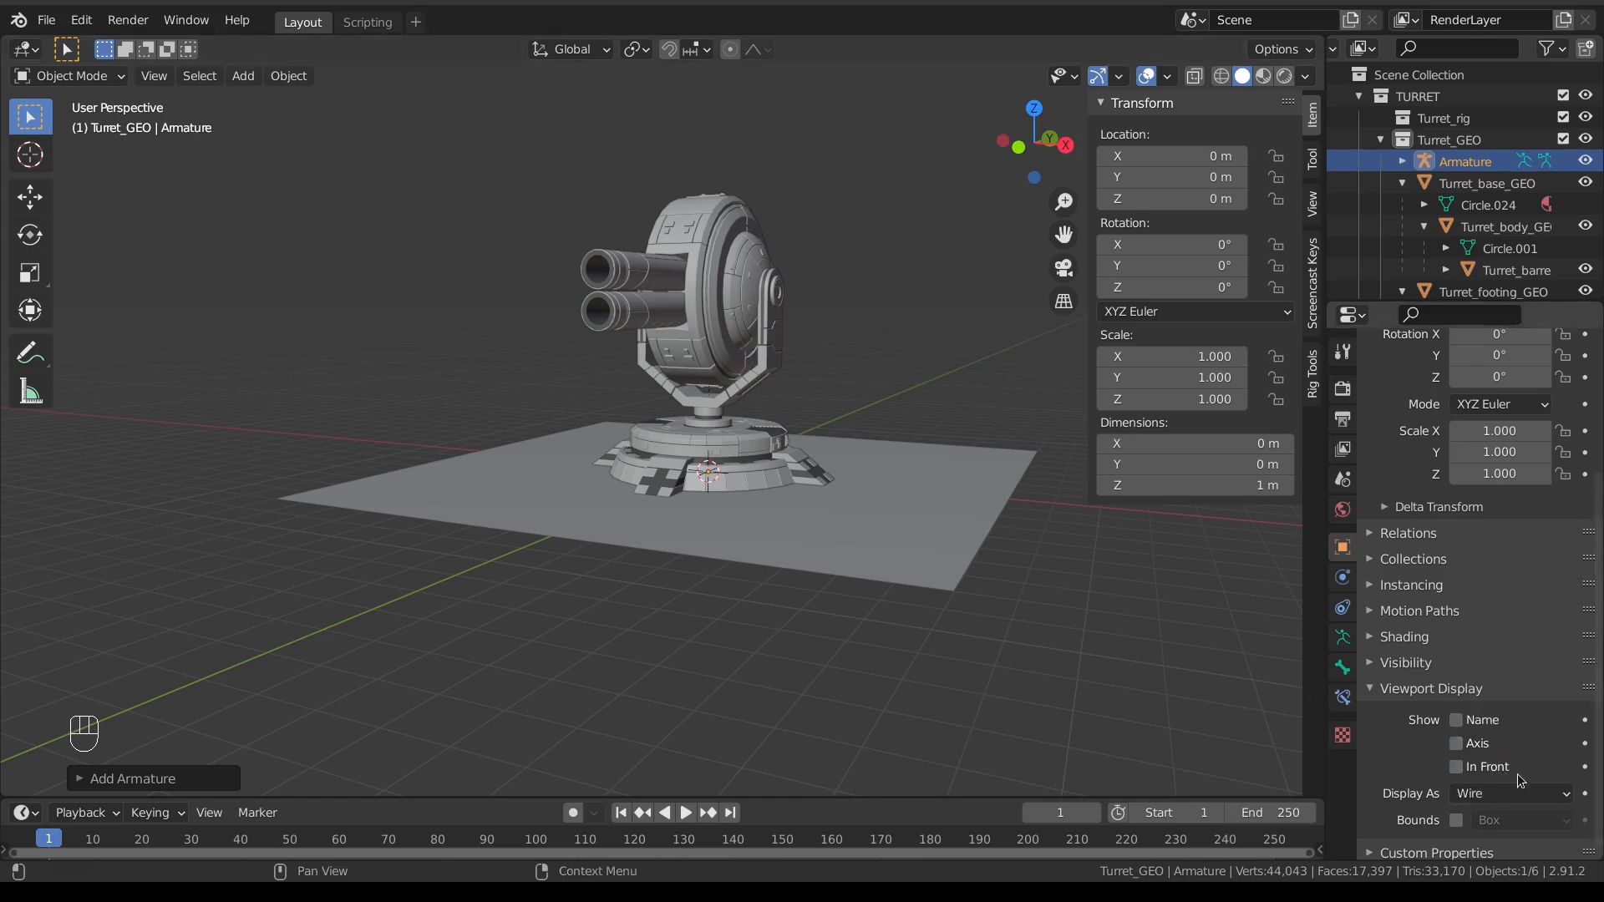
left_click(1456, 767)
middle_click_drag(777, 493, 669, 513)
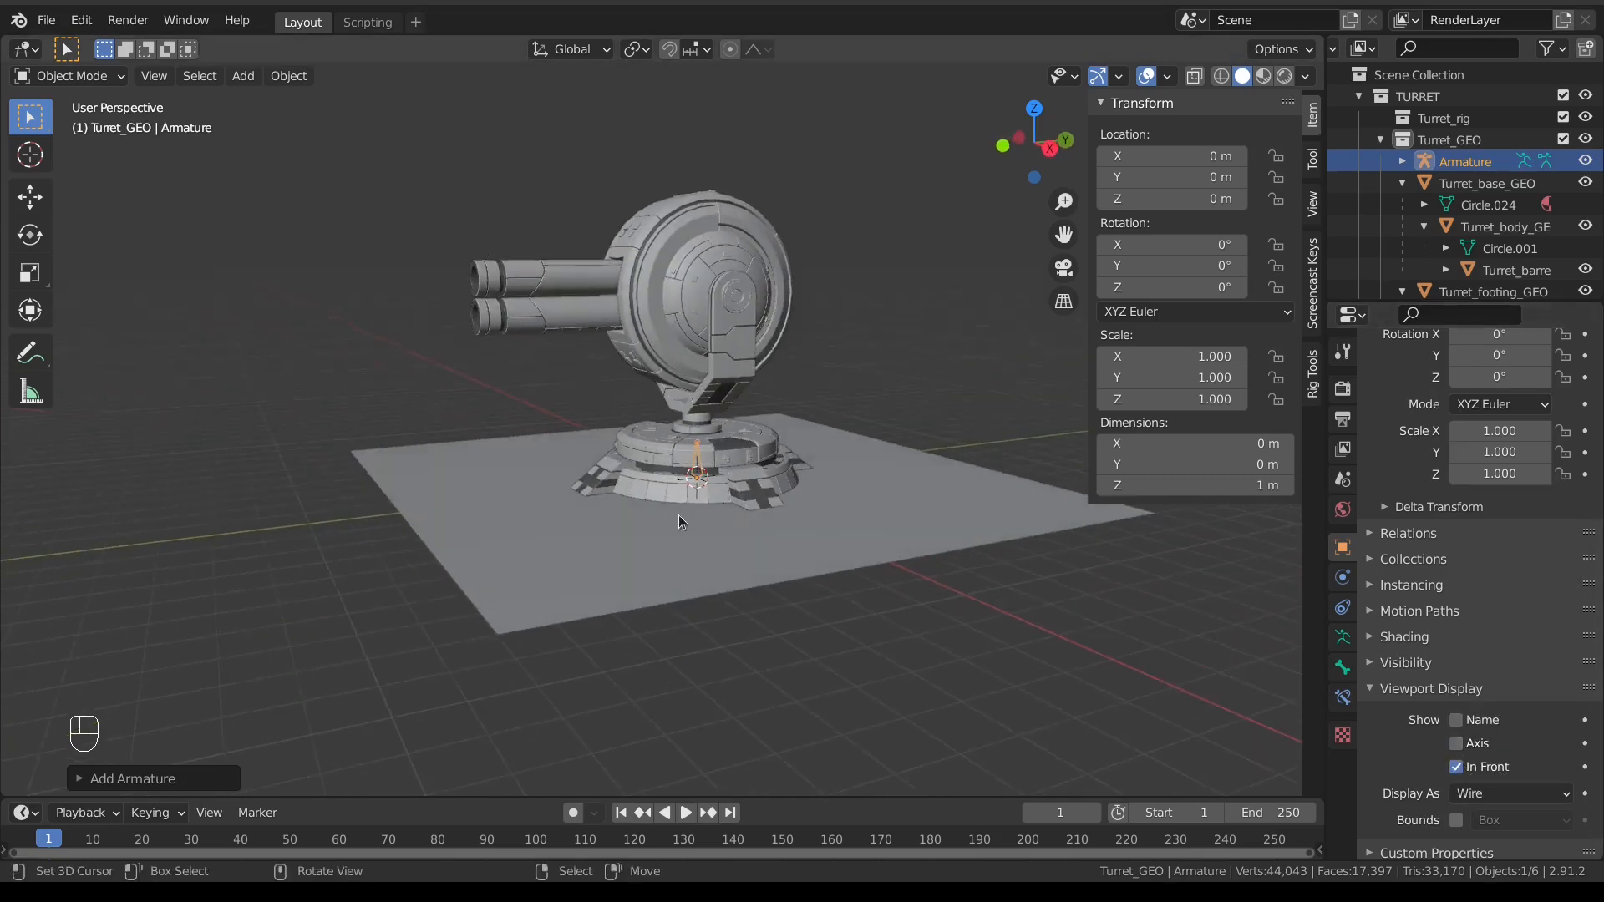
Step: Show bone names and axes in the armature data's viewport display settings
left_click(1343, 636)
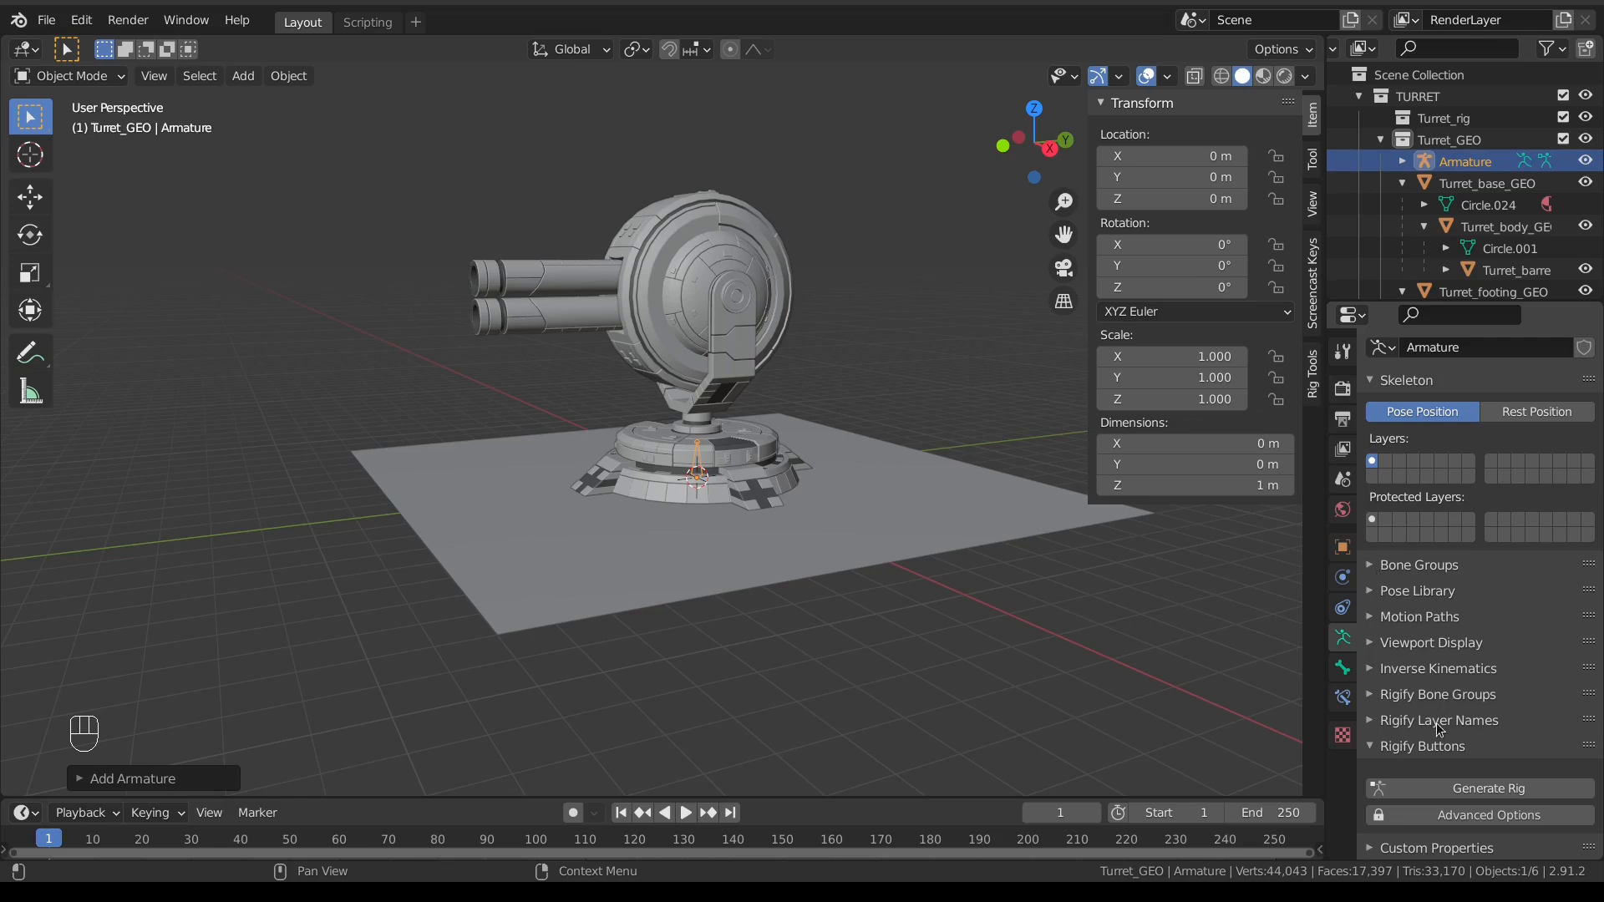
left_click(1432, 647)
left_click(1456, 701)
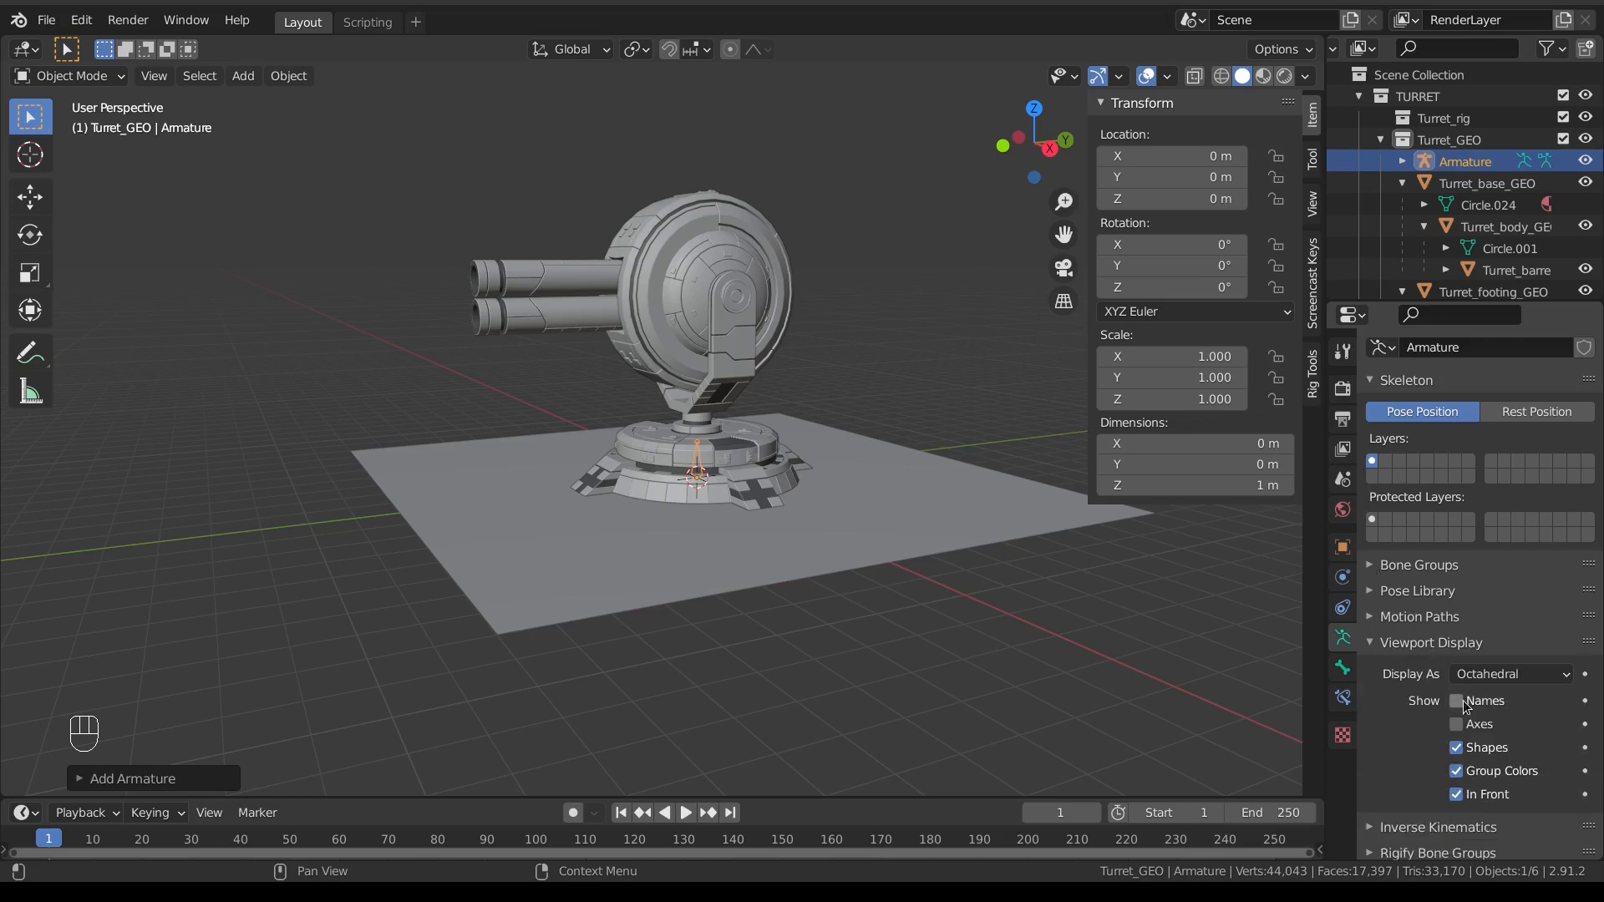
left_click(1458, 724)
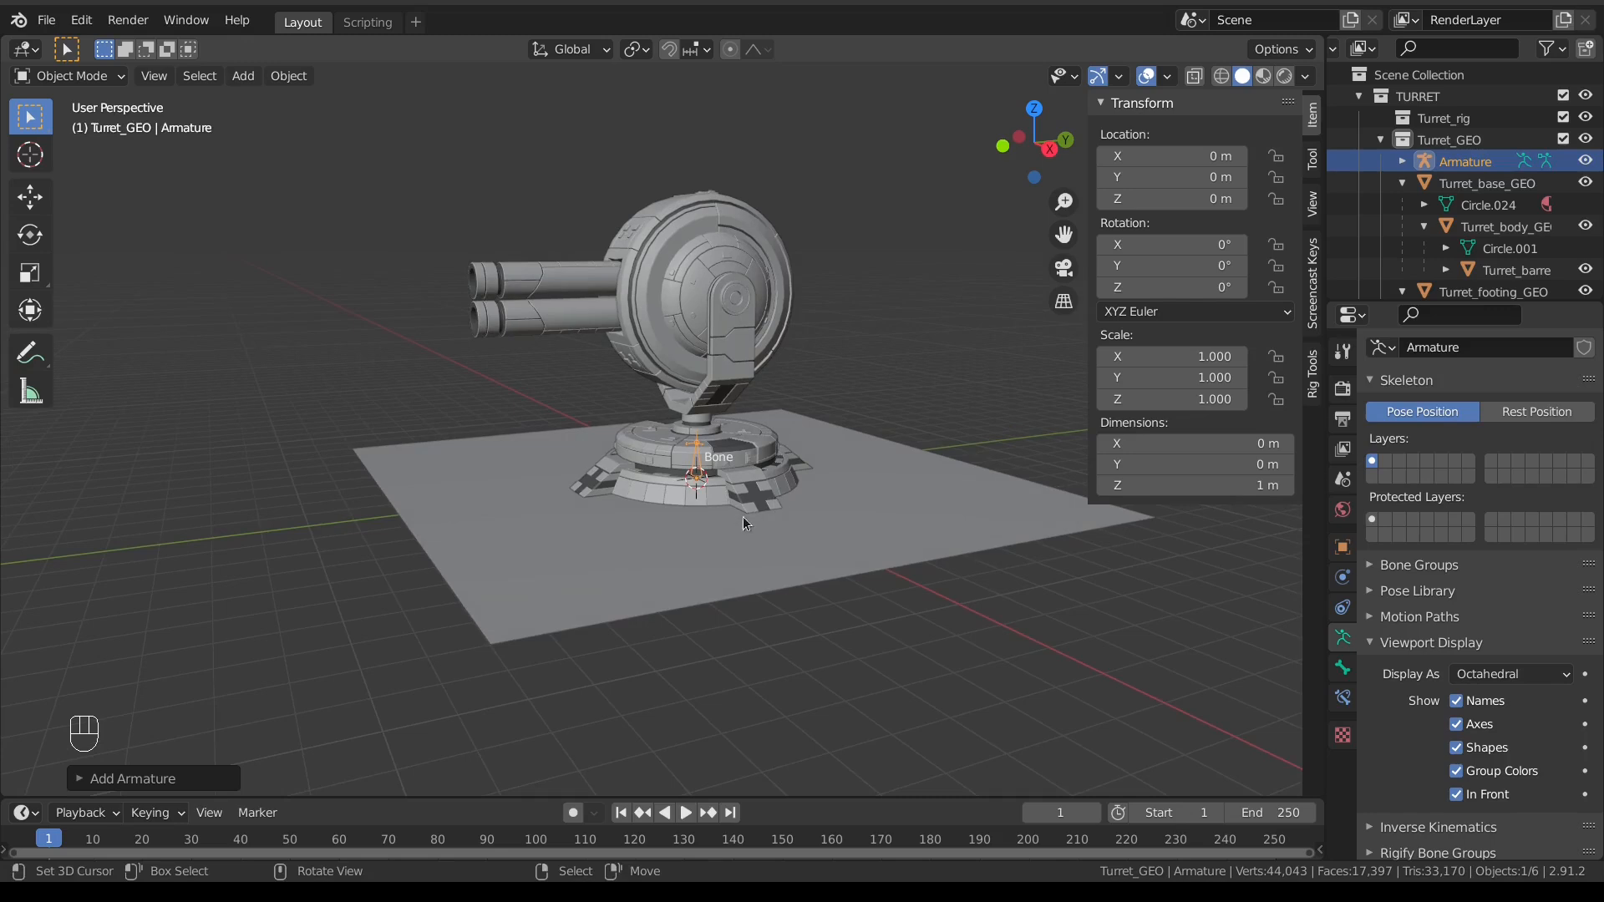
scroll(725, 497, "up", 3)
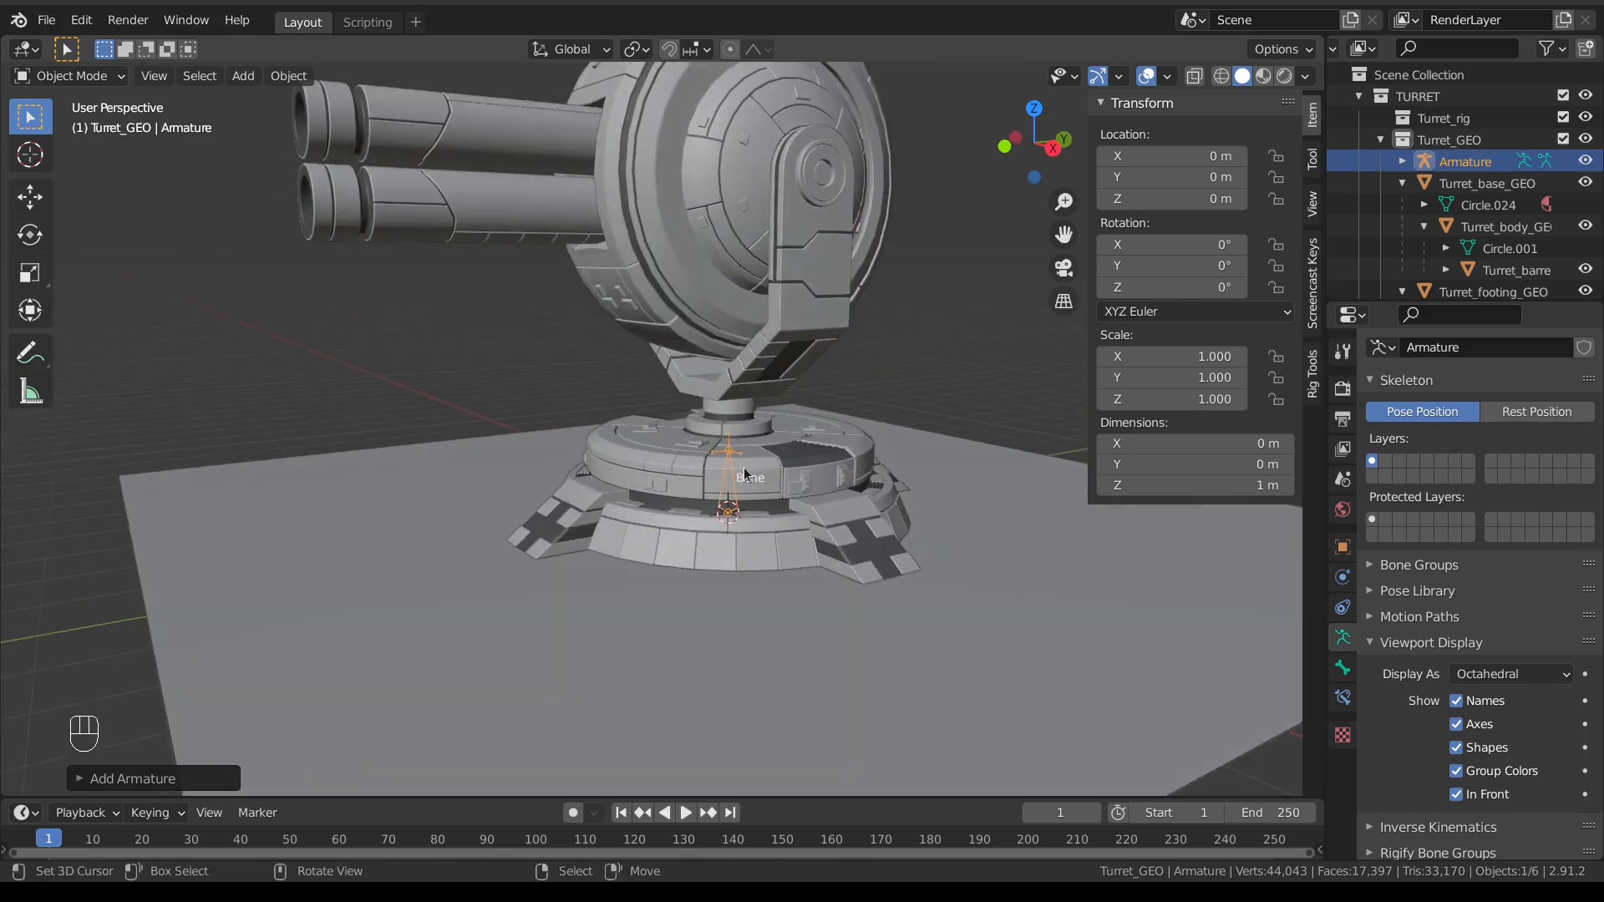
Step: Move the armature into the Turret_rig collection and rename the armature object Turret_rig
key("KP_3")
middle_click_drag(627, 483, 576, 543, "shift")
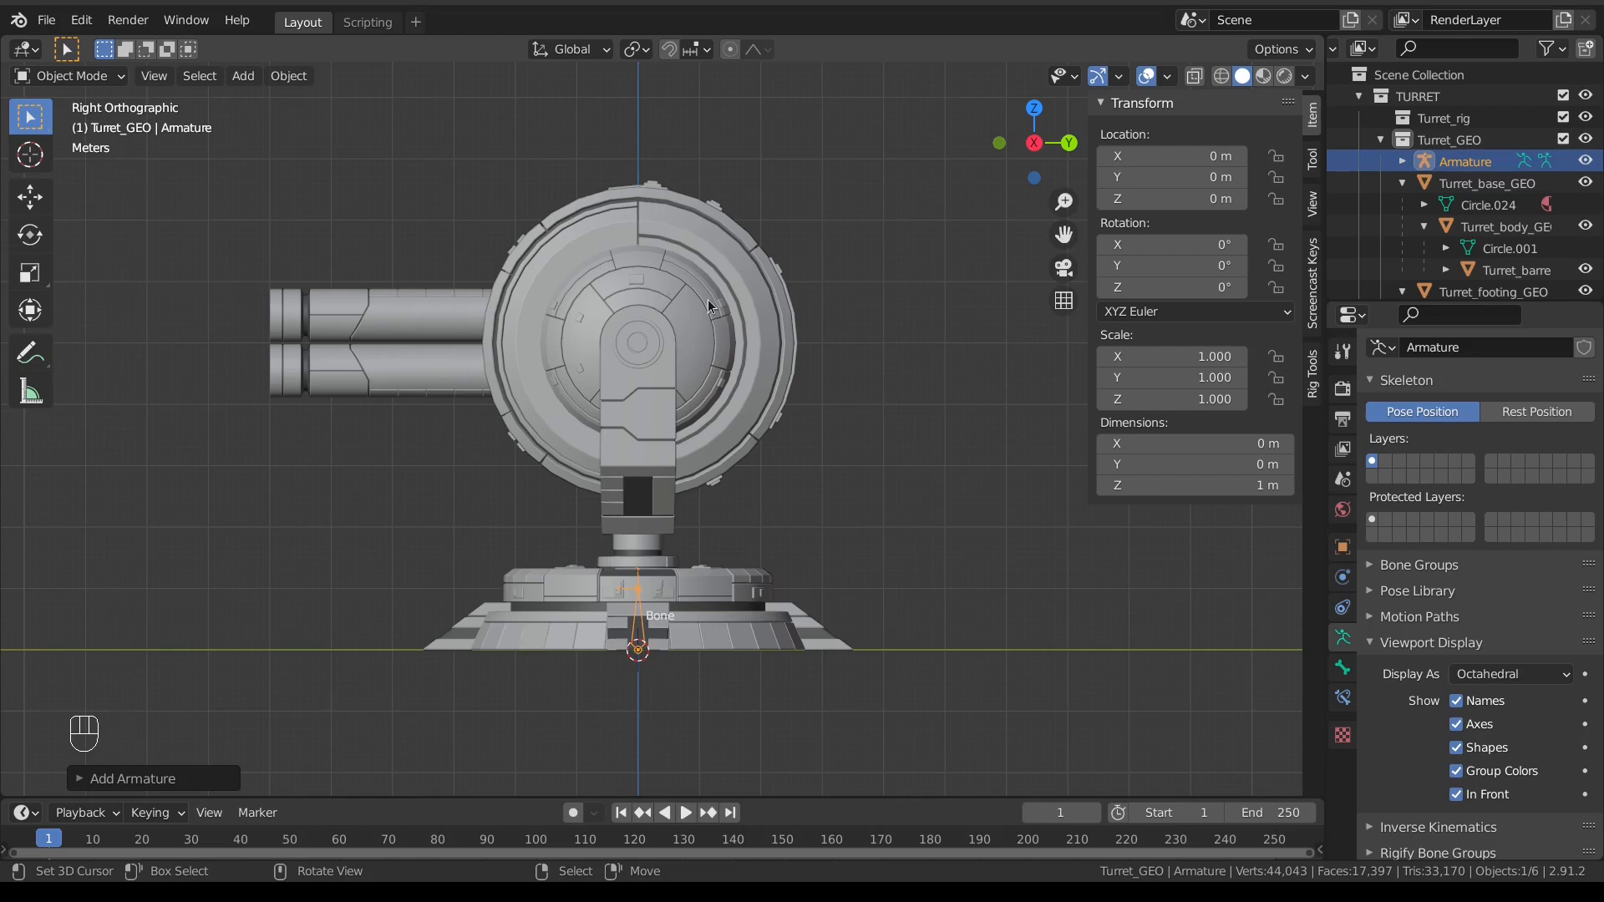
left_click_drag(1447, 161, 1482, 117)
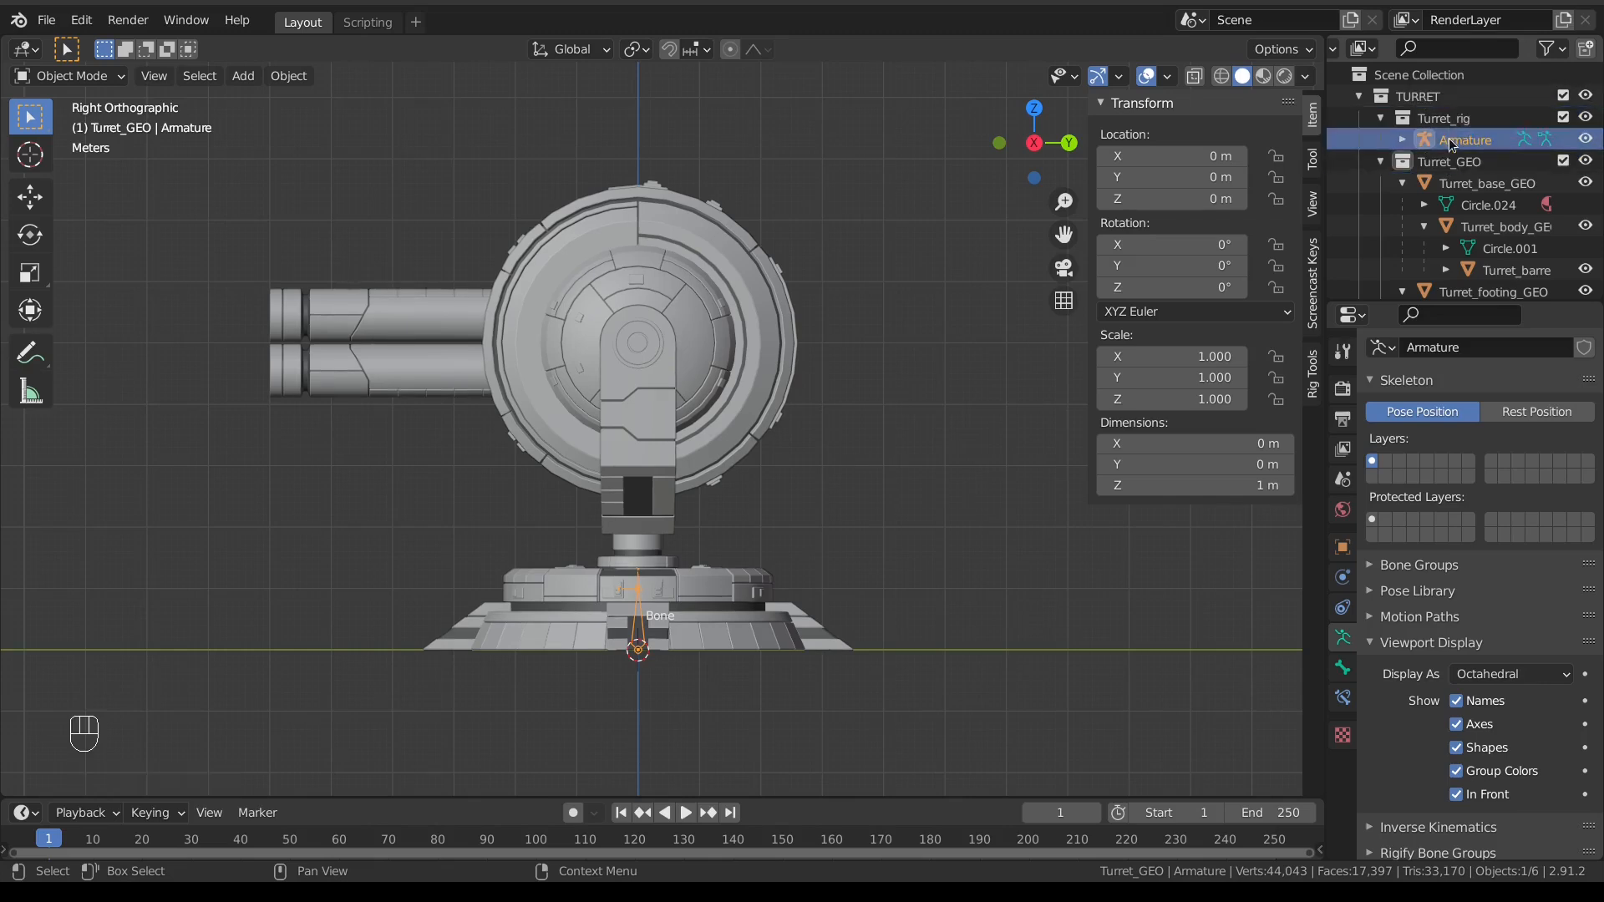
key("F2")
type("Turret_rig")
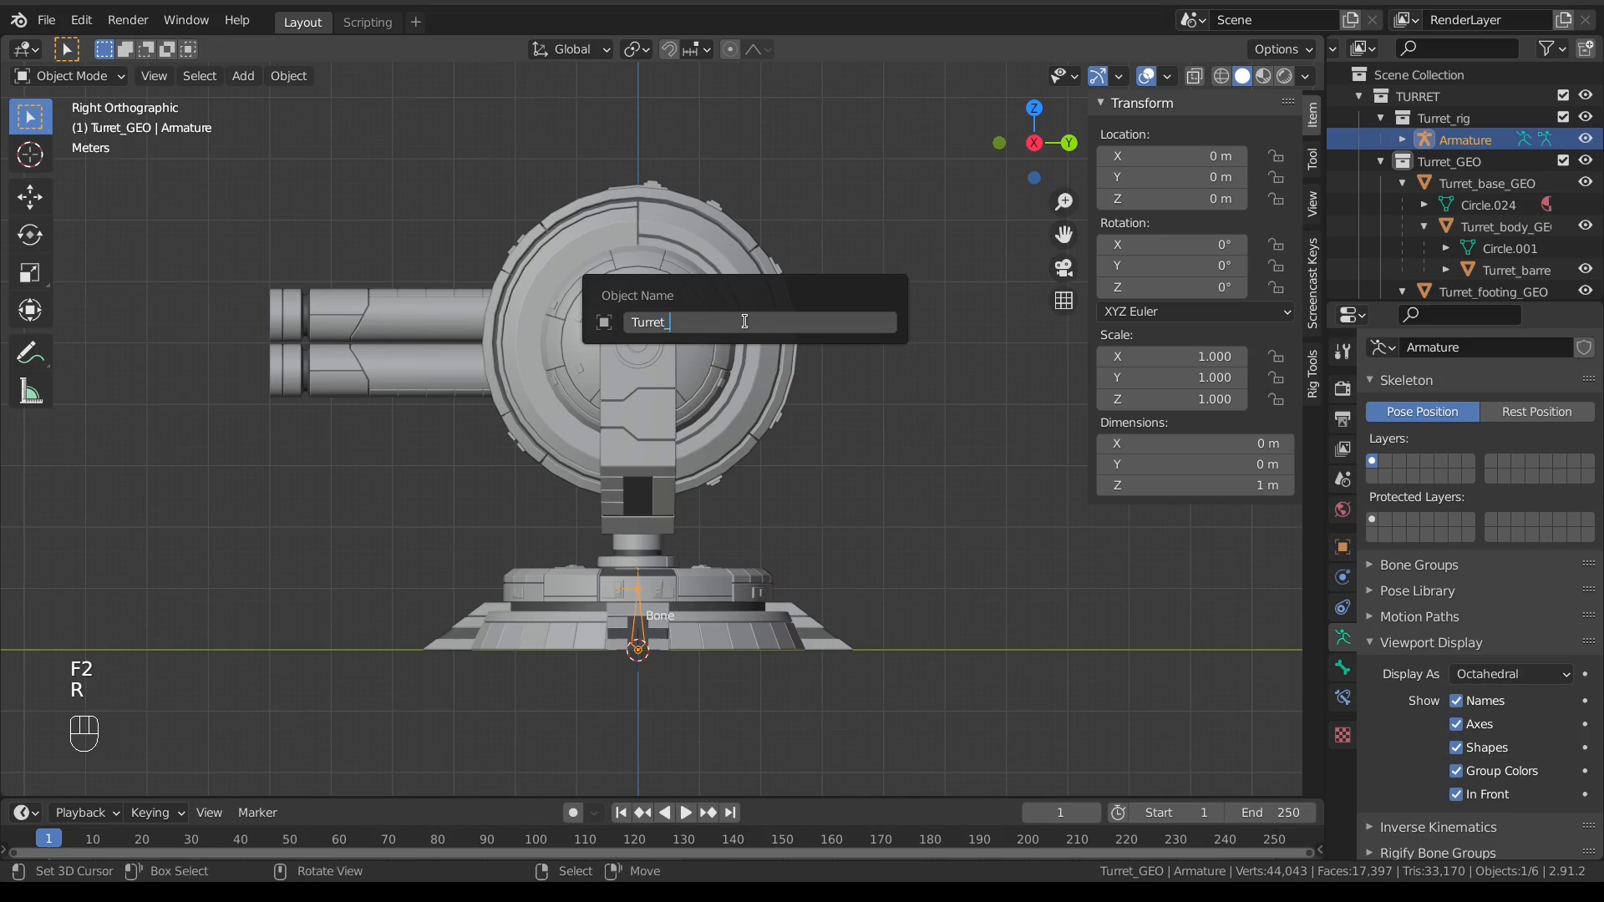
key("Return")
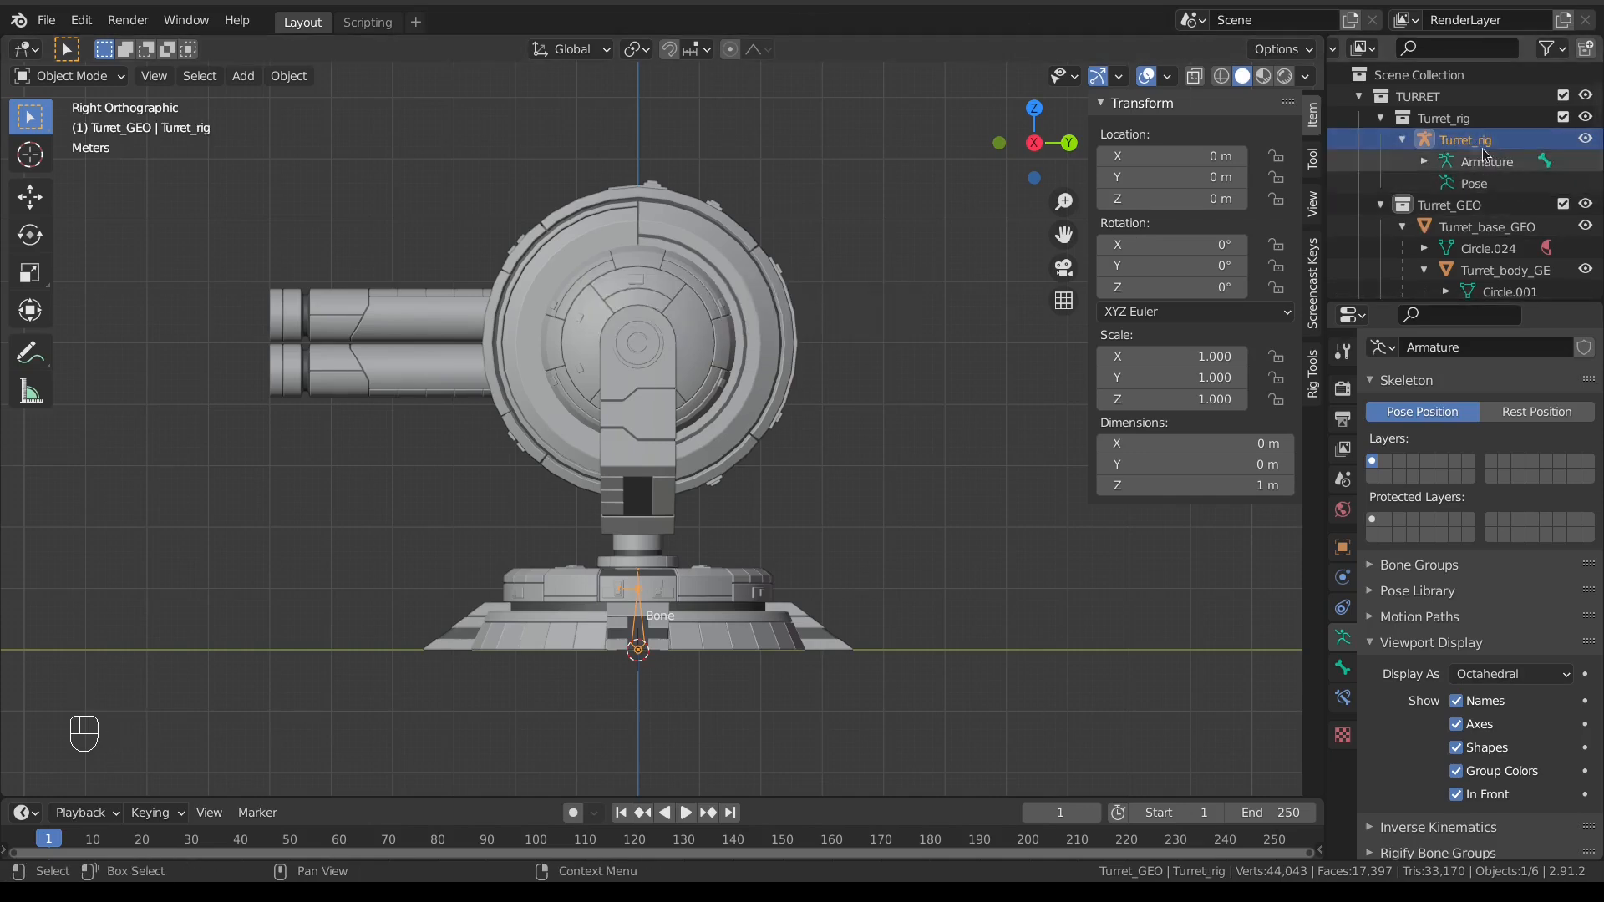
Step: Switch to the Scripting workspace and create a new text named rename_data.py
left_click(376, 23)
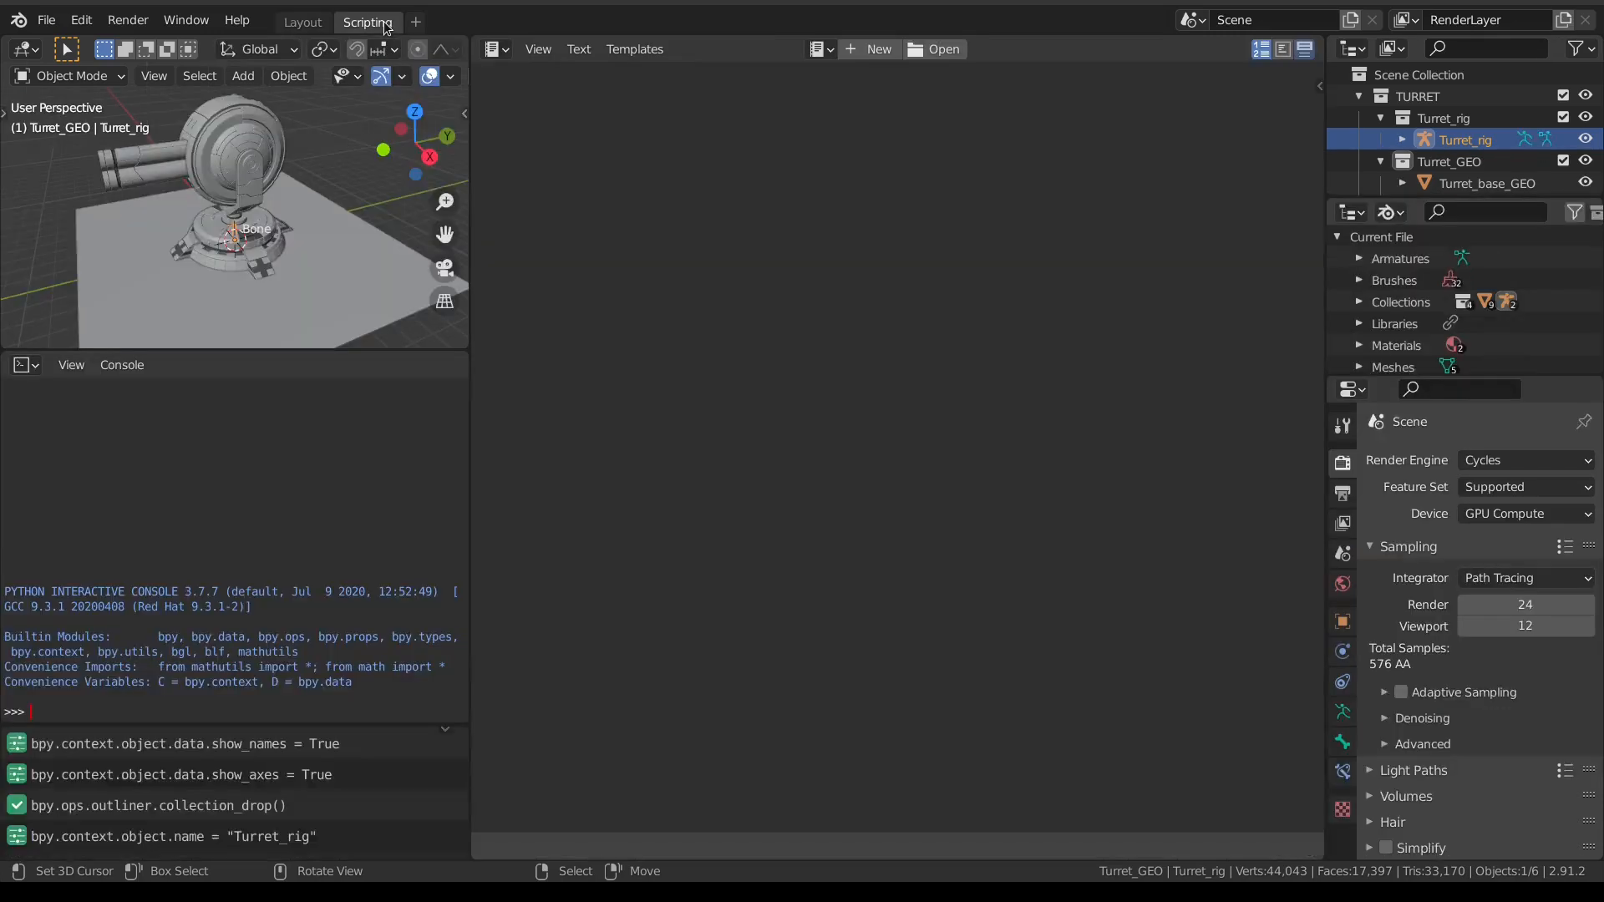
left_click(865, 49)
left_click(949, 48)
type("rename_")
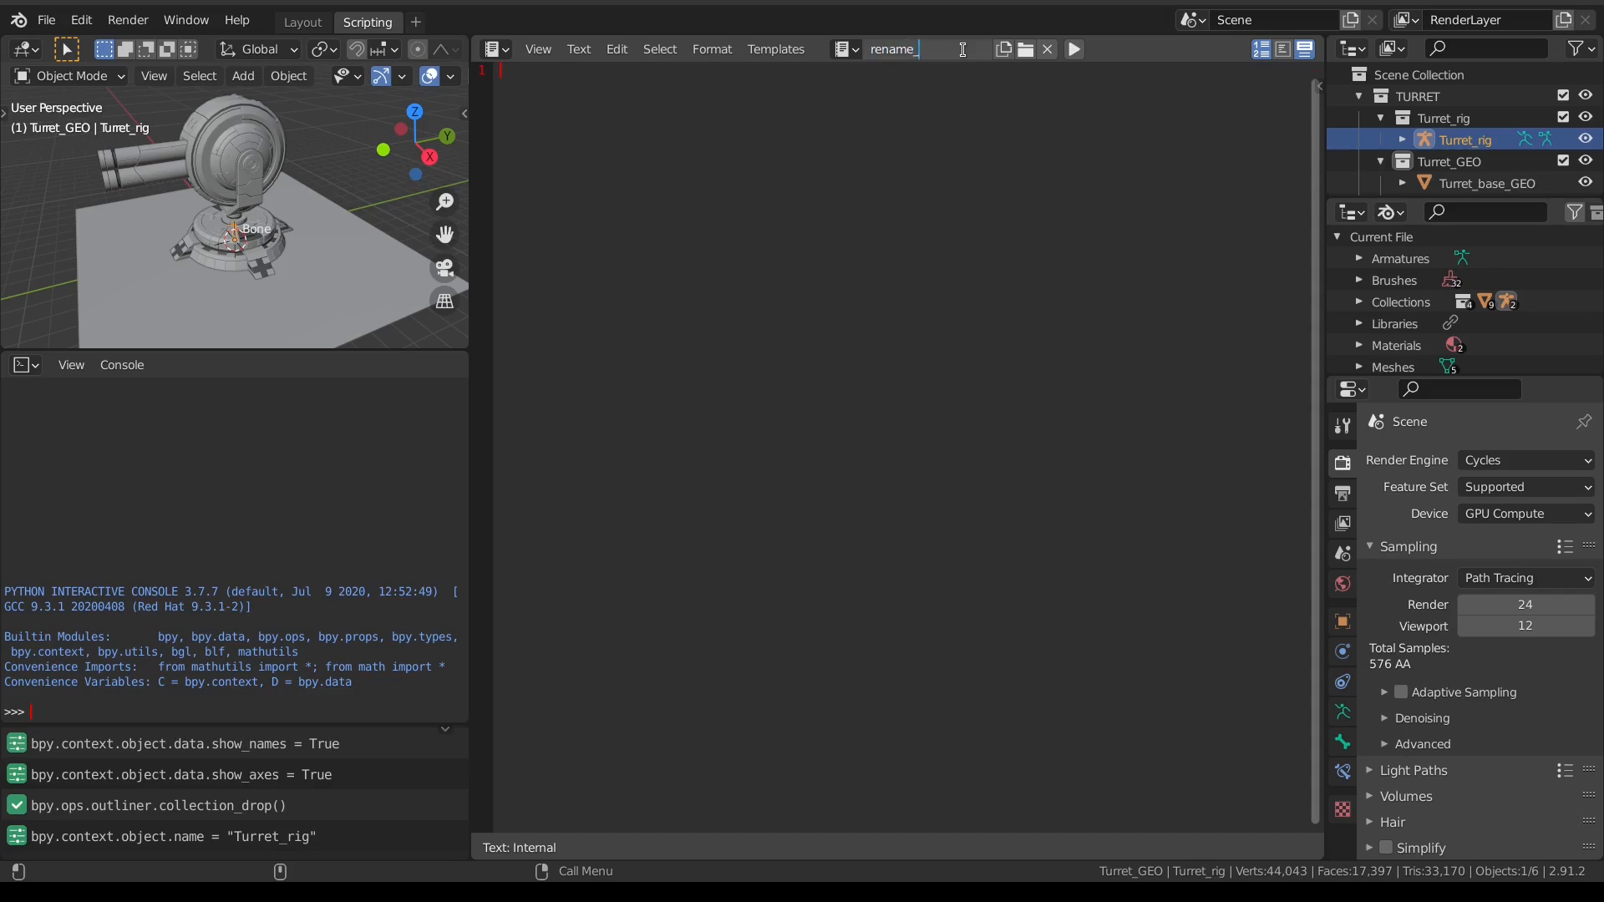
type("data.py")
key("Return")
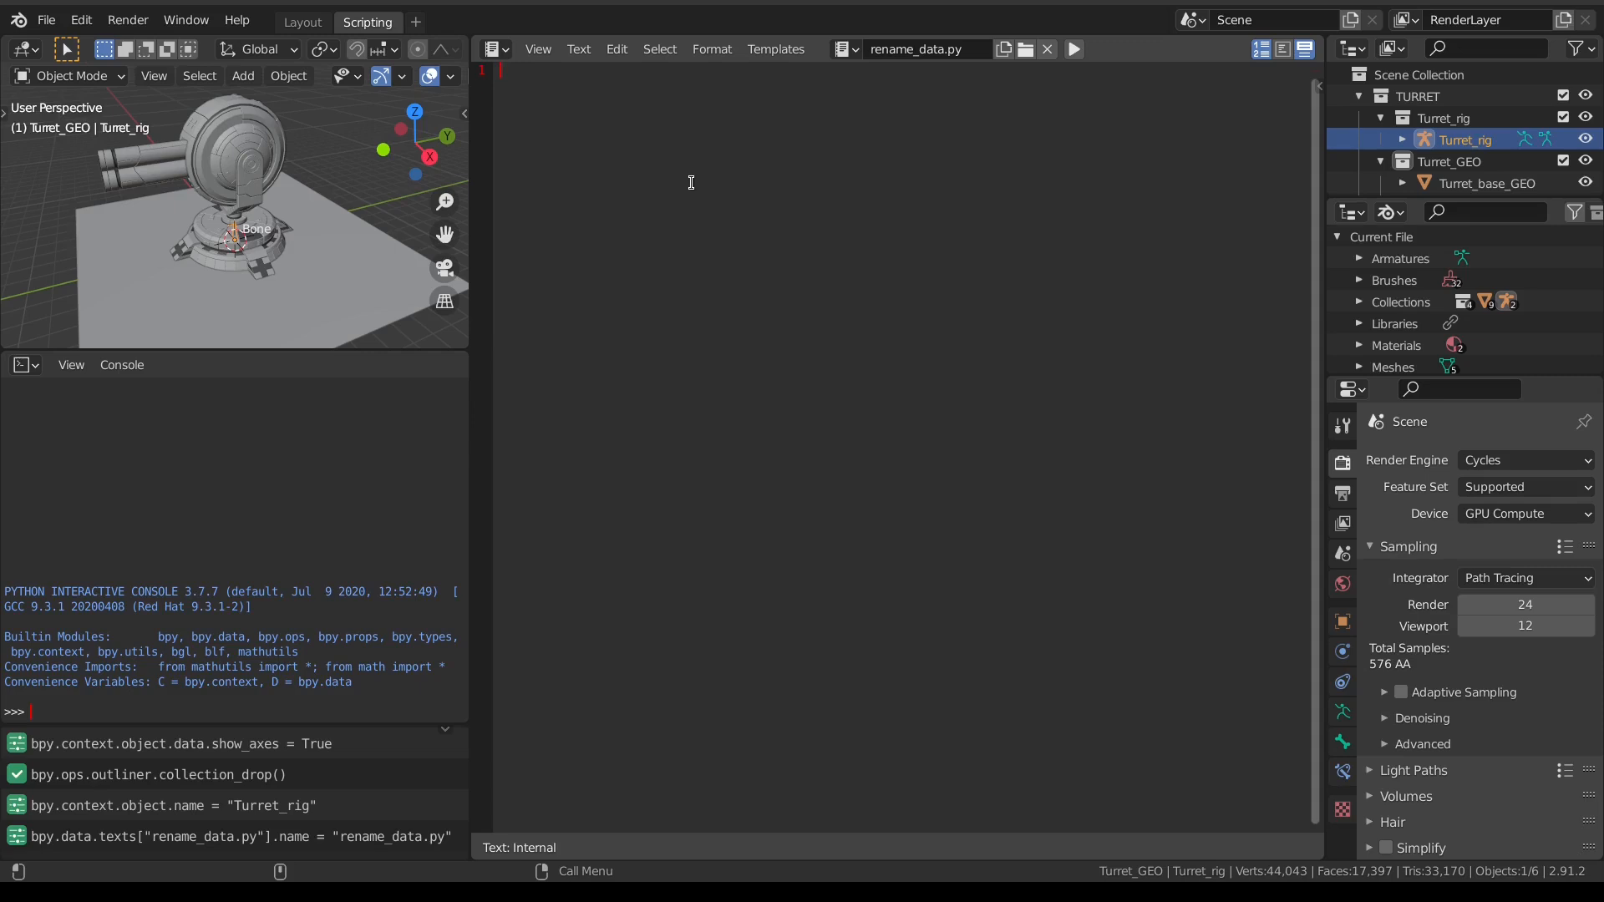
Step: Write a script that imports bpy and loops over bpy.context.selected_objects with i.data.name = i.name
type("ort bpy")
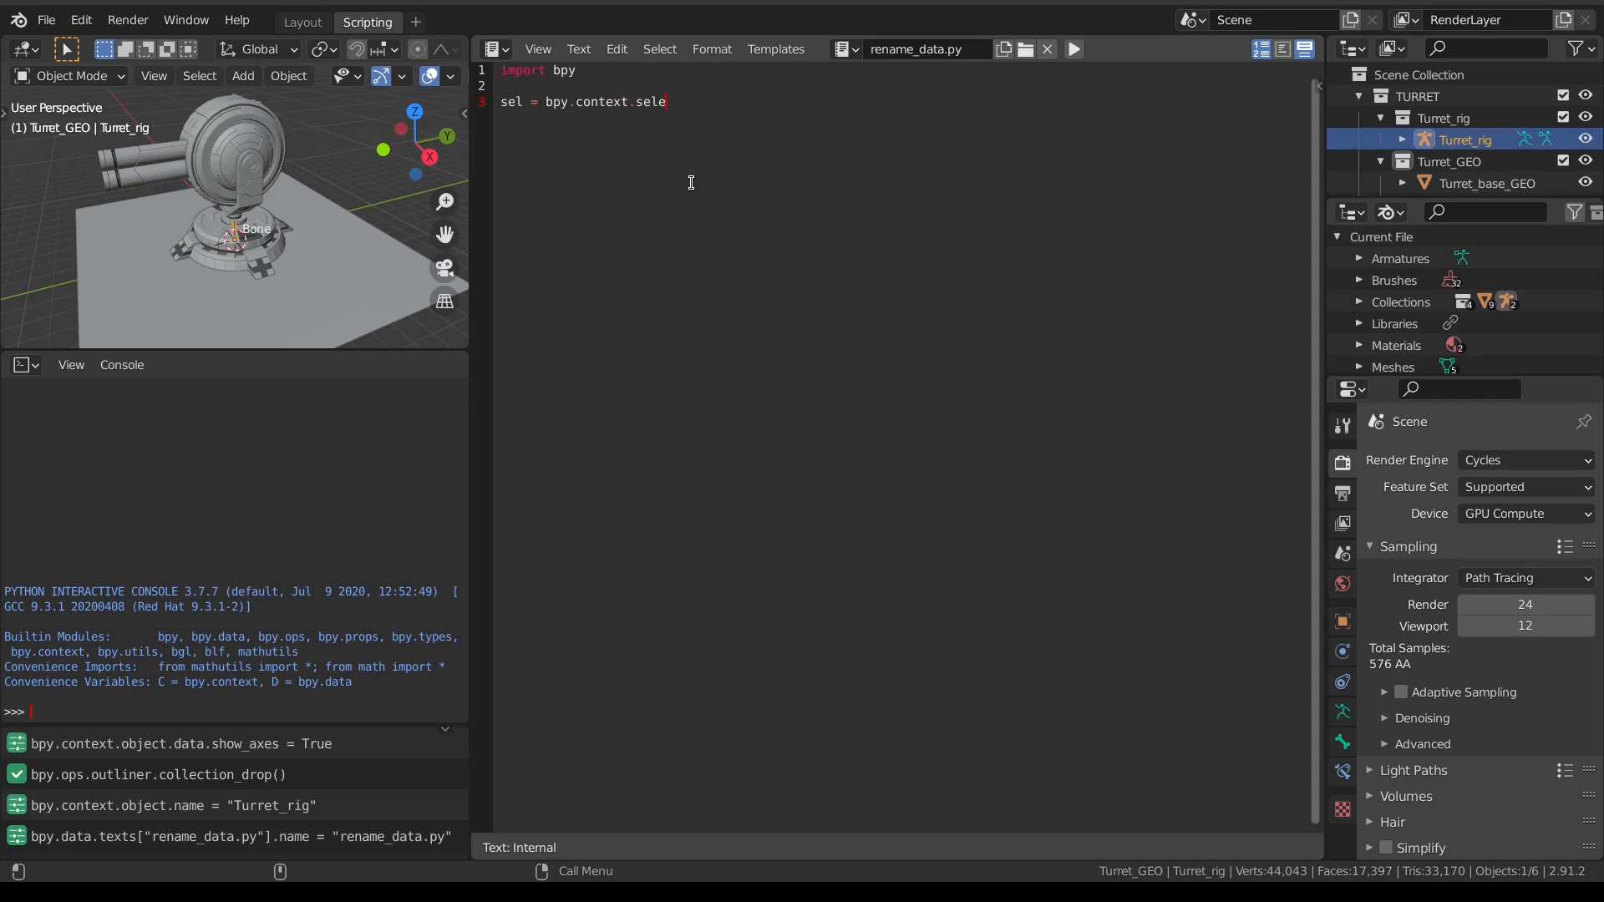
type("d_objects")
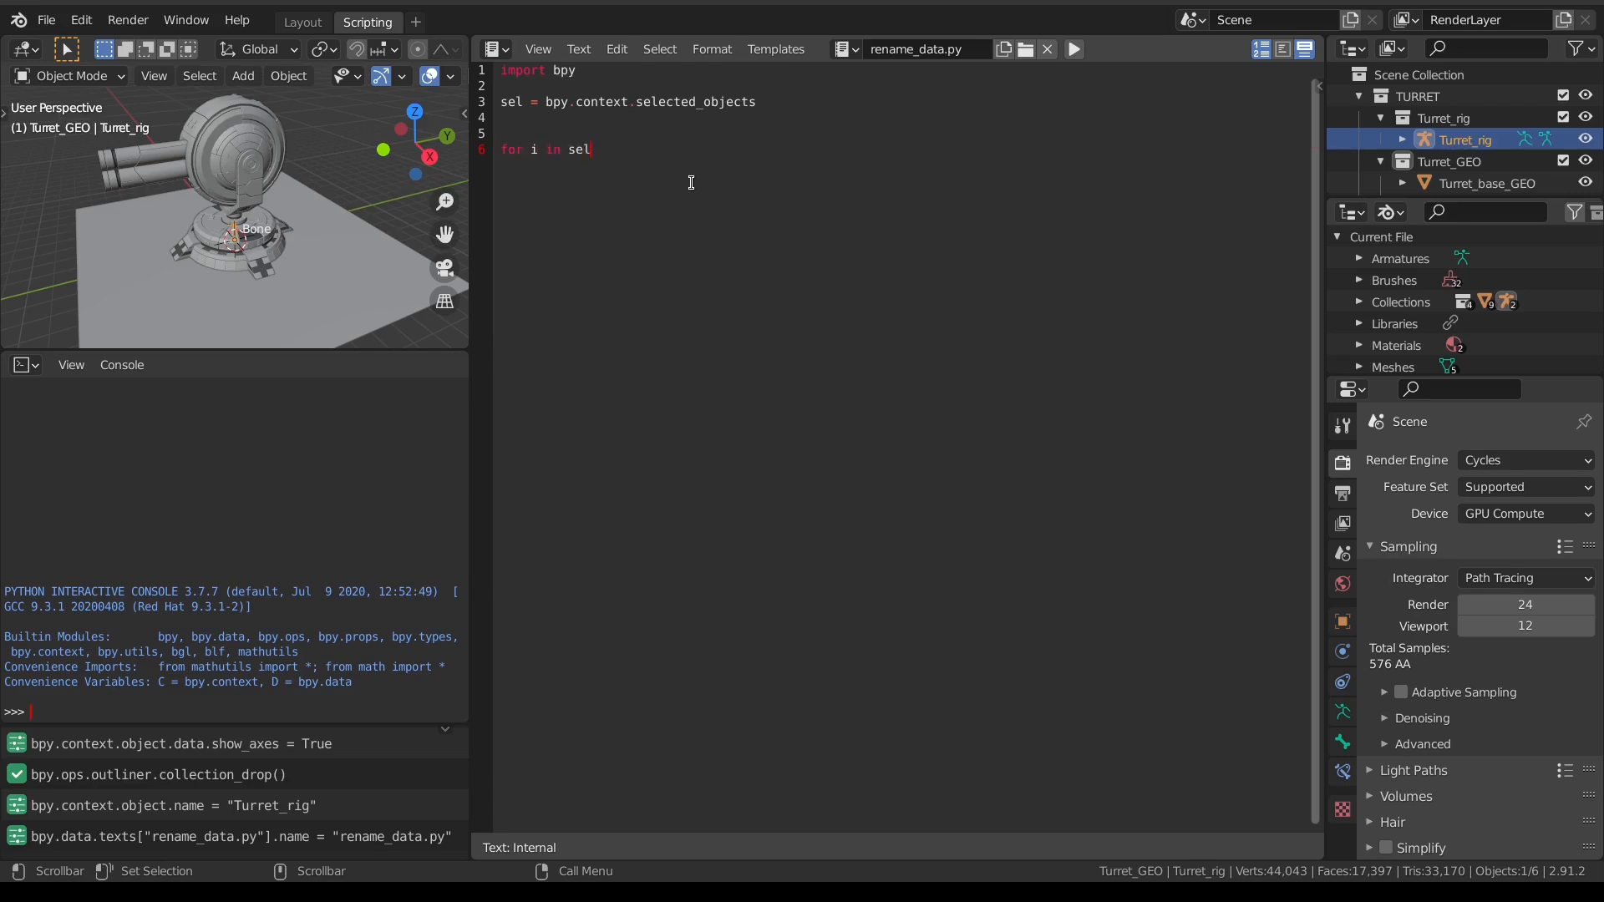
key("Return")
type("i.data.name = i.name")
Step: Select all objects in the scene and run rename_data.py to give their data blocks the object names
scroll(234, 149, "down", 3)
key("a")
key("b")
left_click_drag(212, 279, 317, 303)
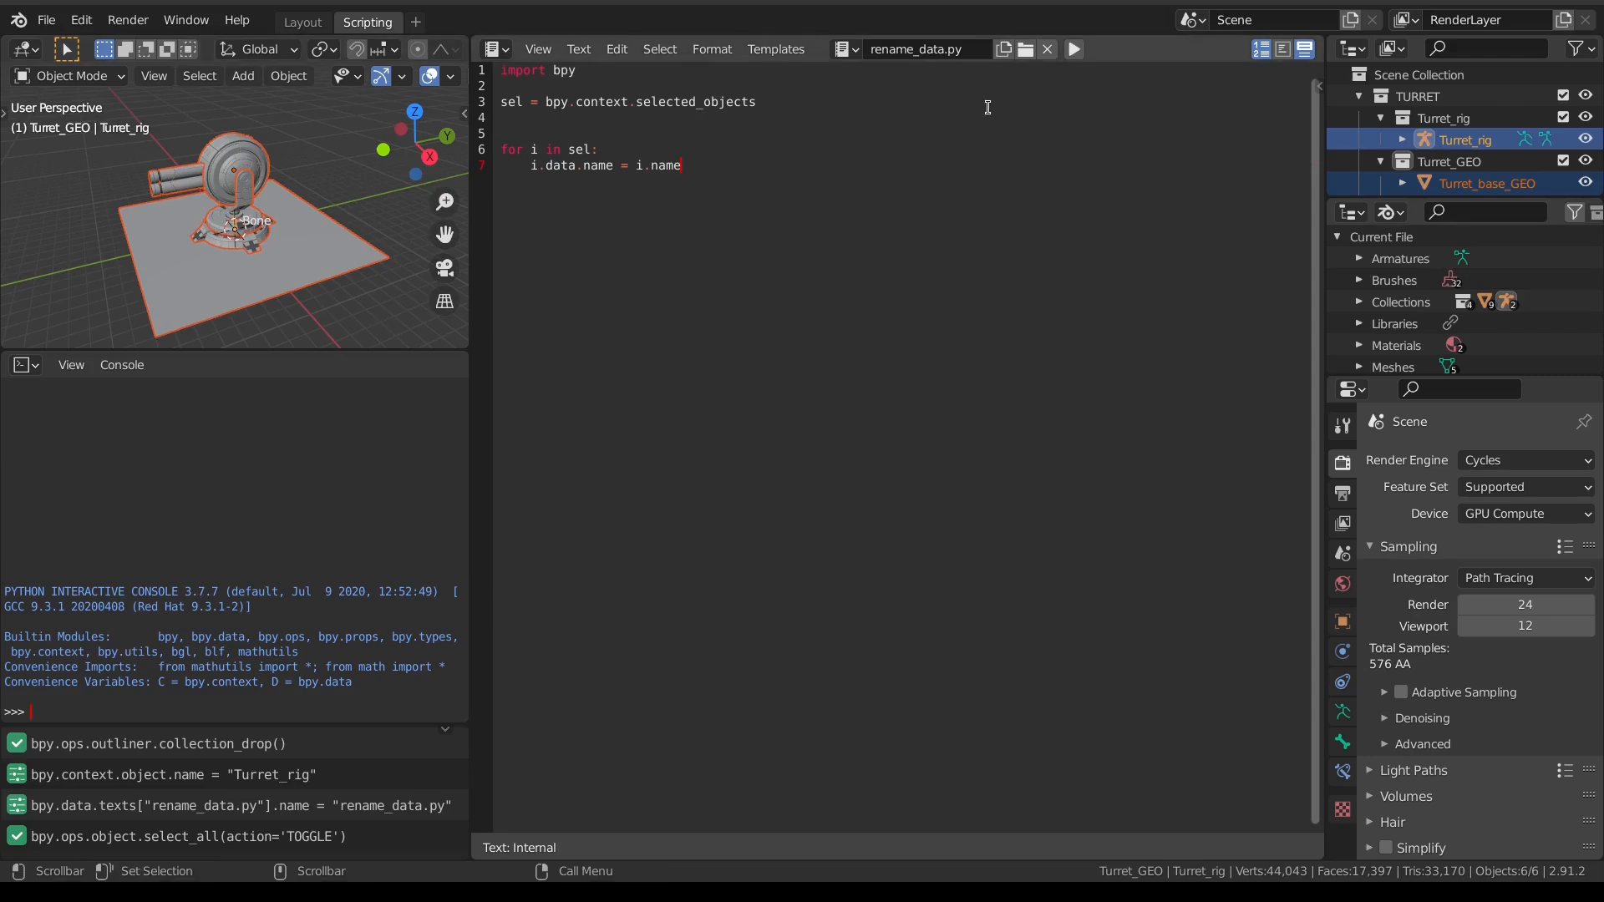
left_click(1402, 134)
scroll(1412, 125, "down", 3)
left_click(1405, 163)
scroll(1421, 150, "down", 3)
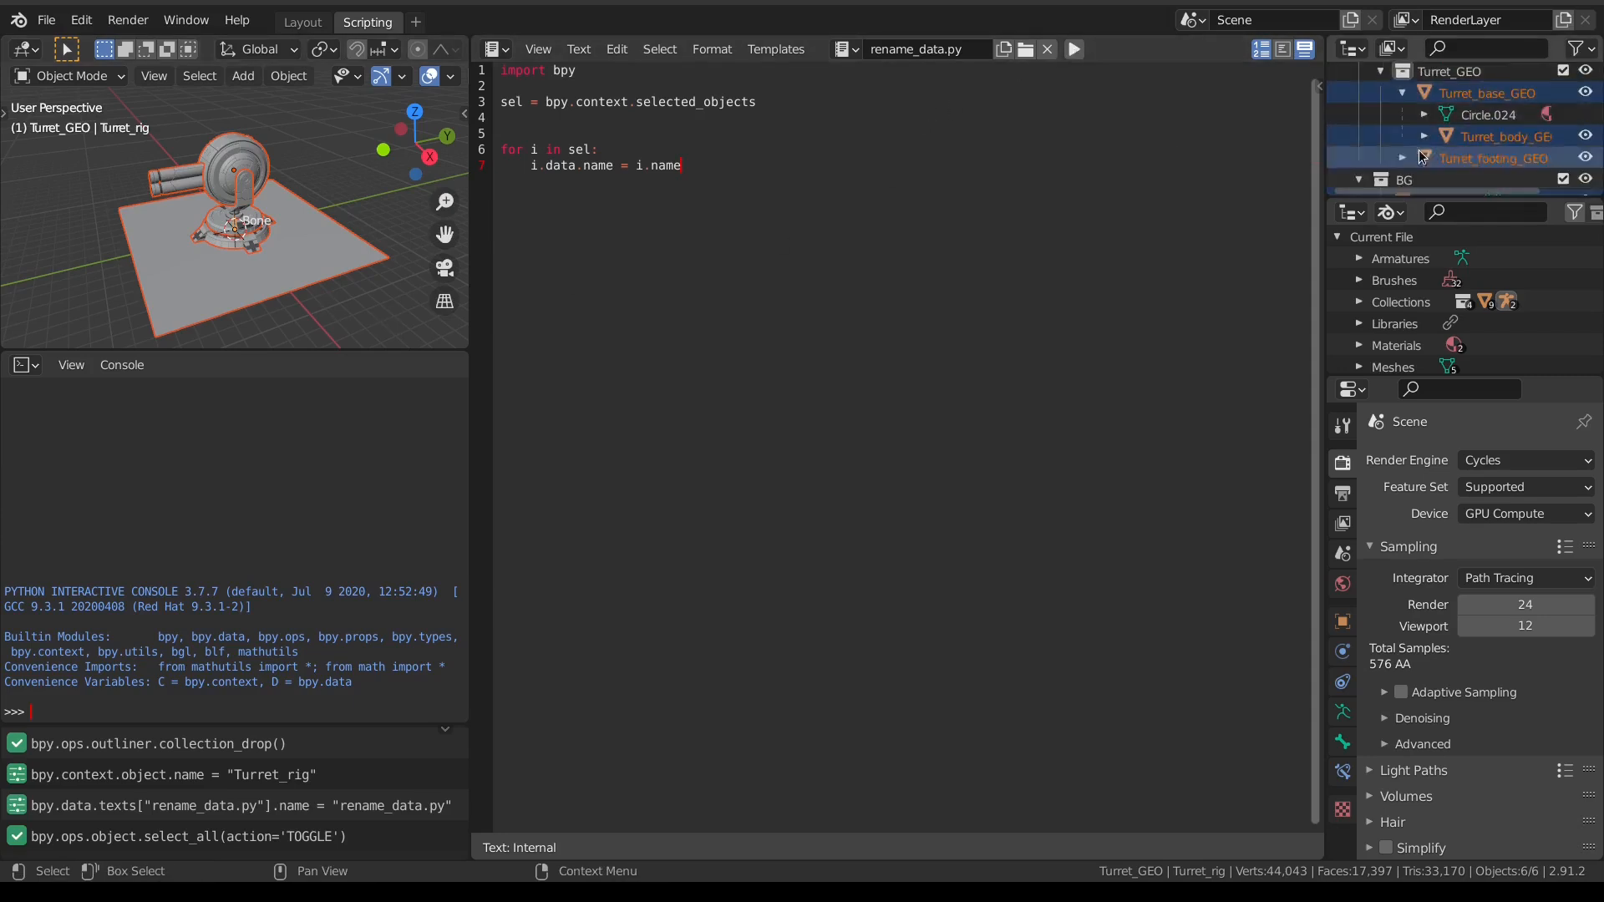
left_click(1075, 49)
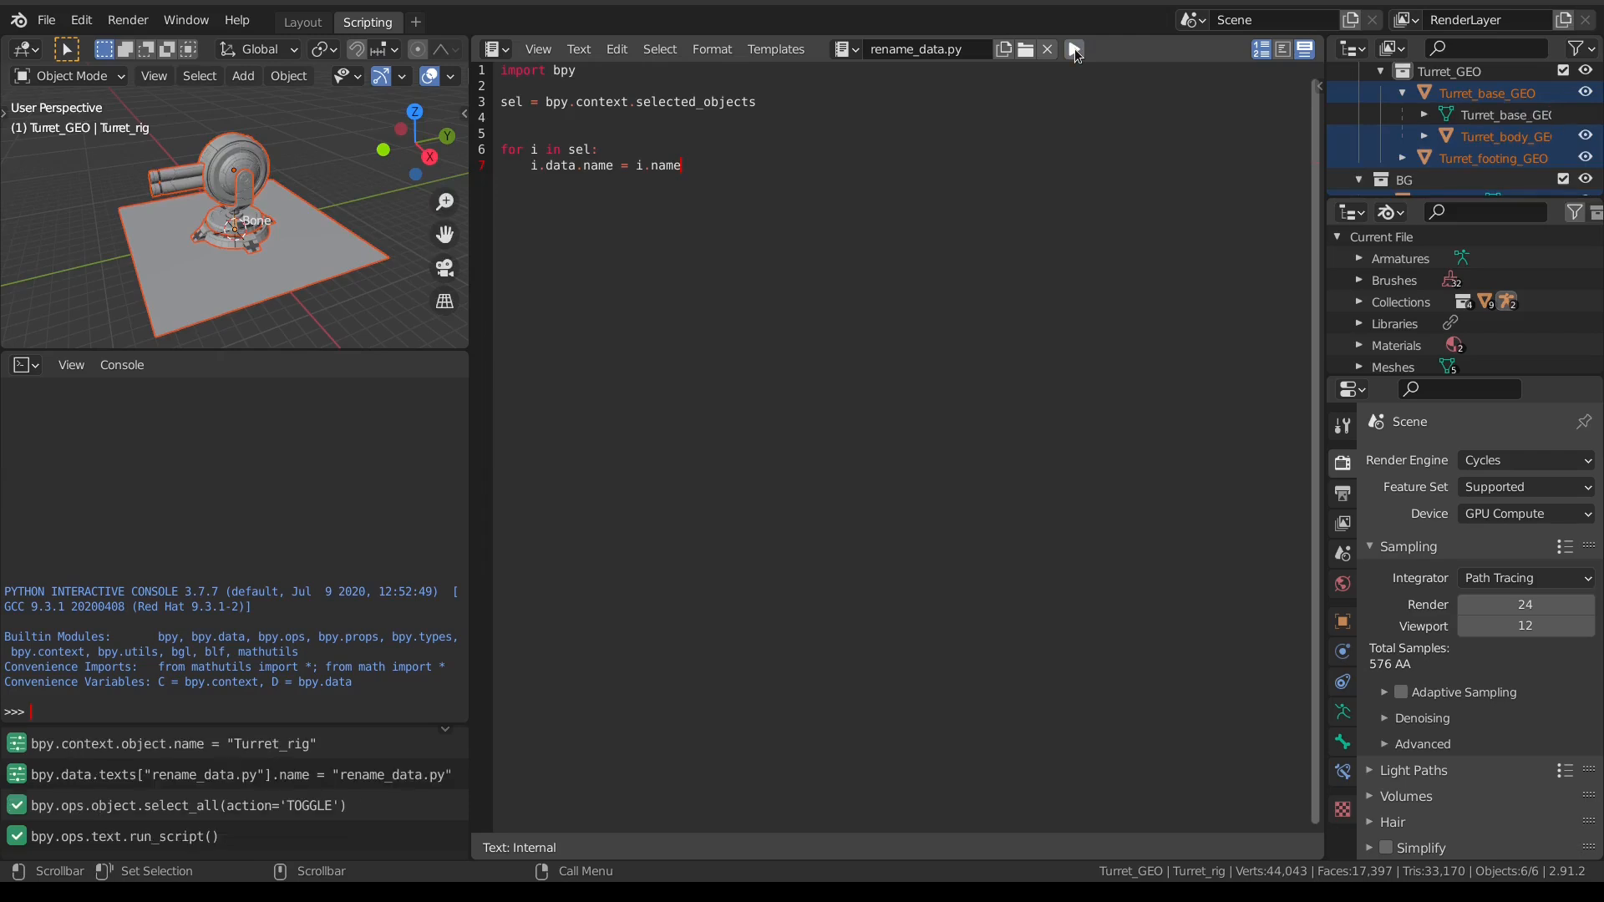
scroll(1479, 134, "up", 5)
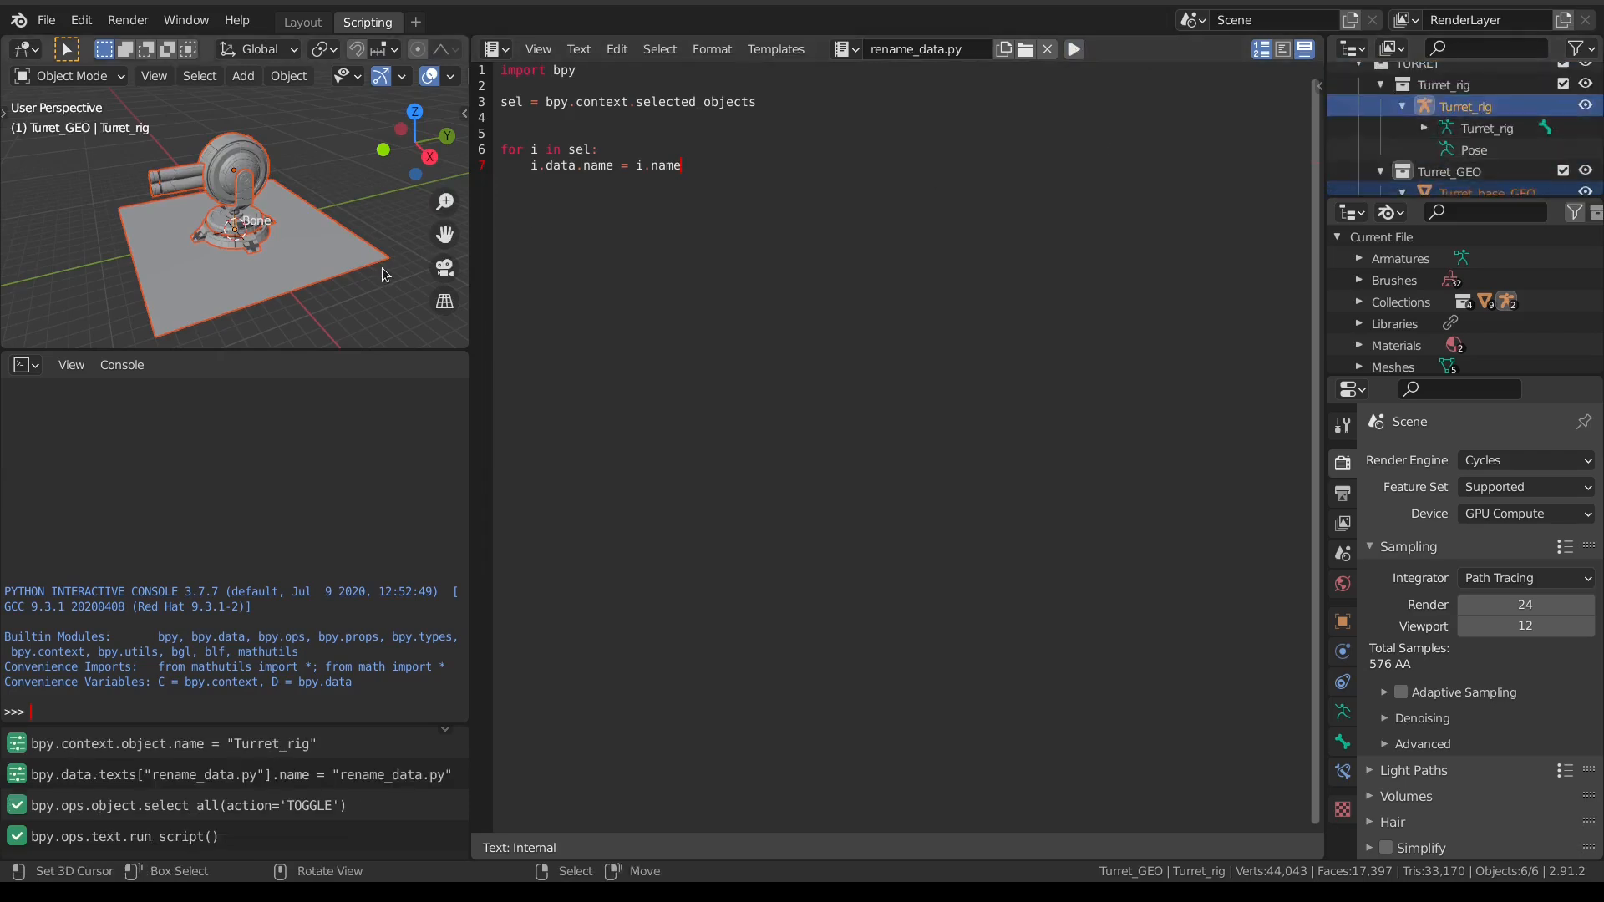
Step: Unlink the rename_data.py text and return to the Layout workspace
left_click_drag(724, 171, 475, 72)
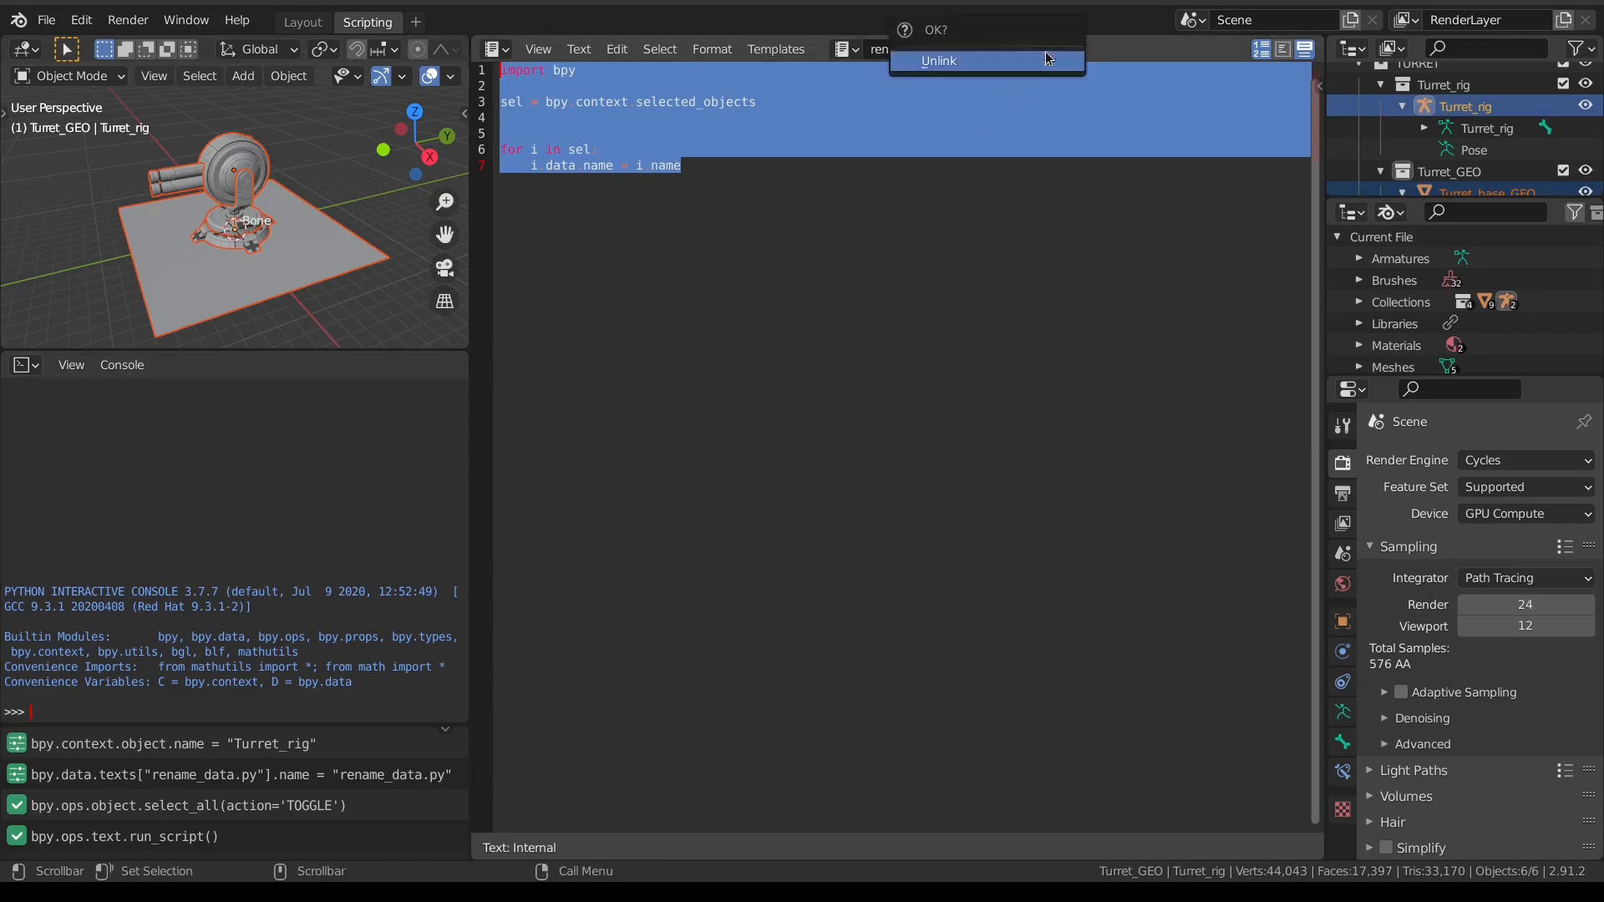
left_click(1047, 49)
left_click(949, 67)
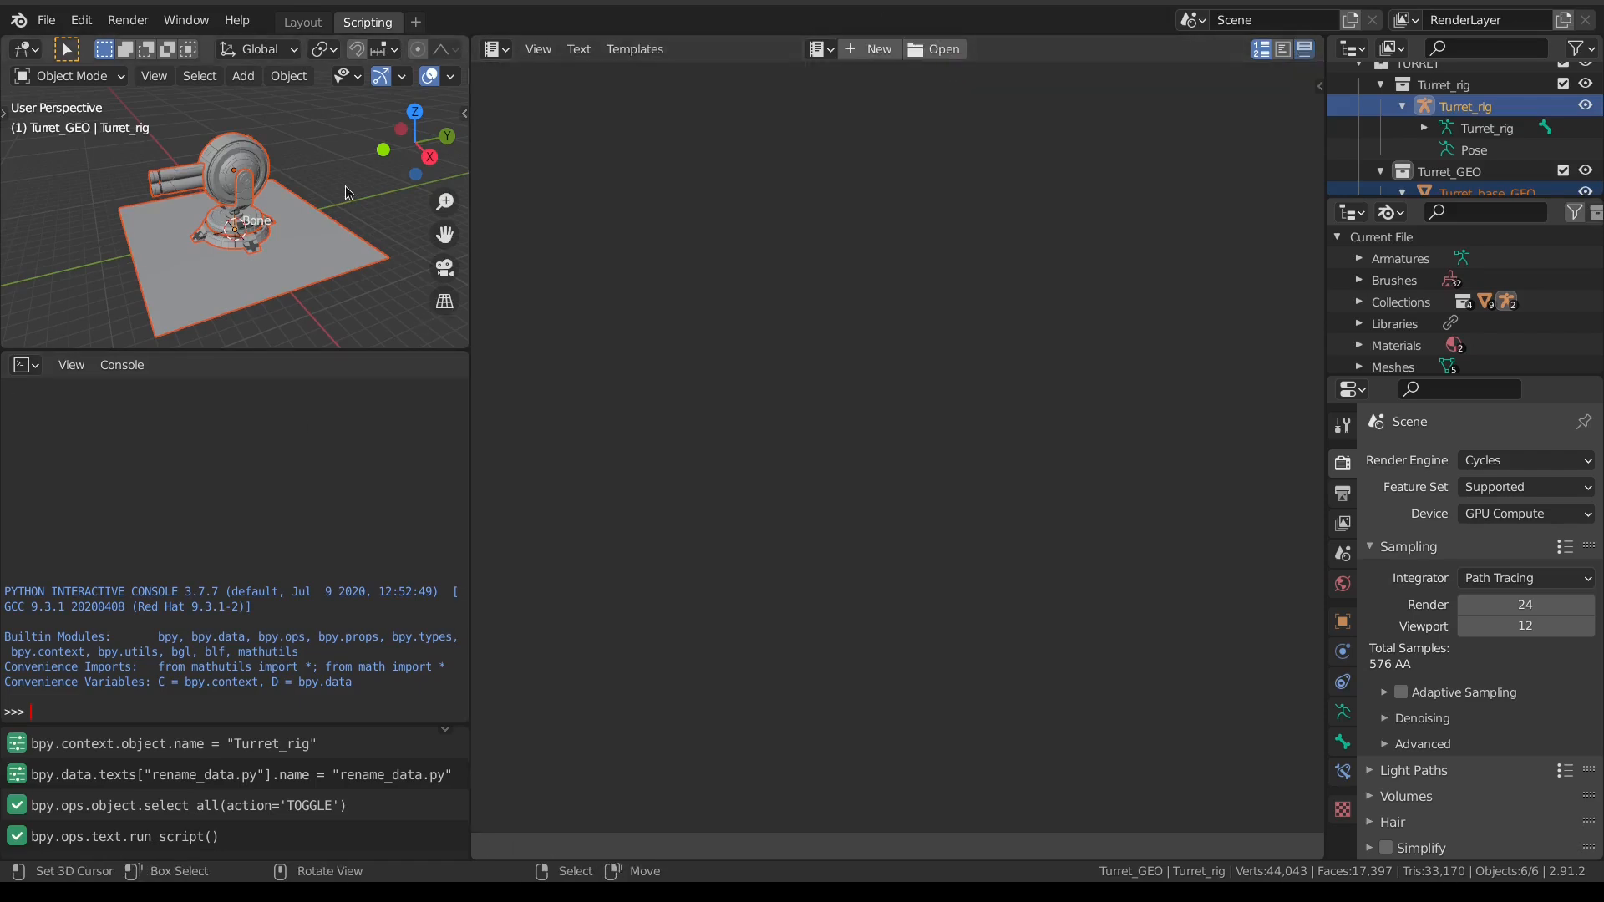
left_click(302, 22)
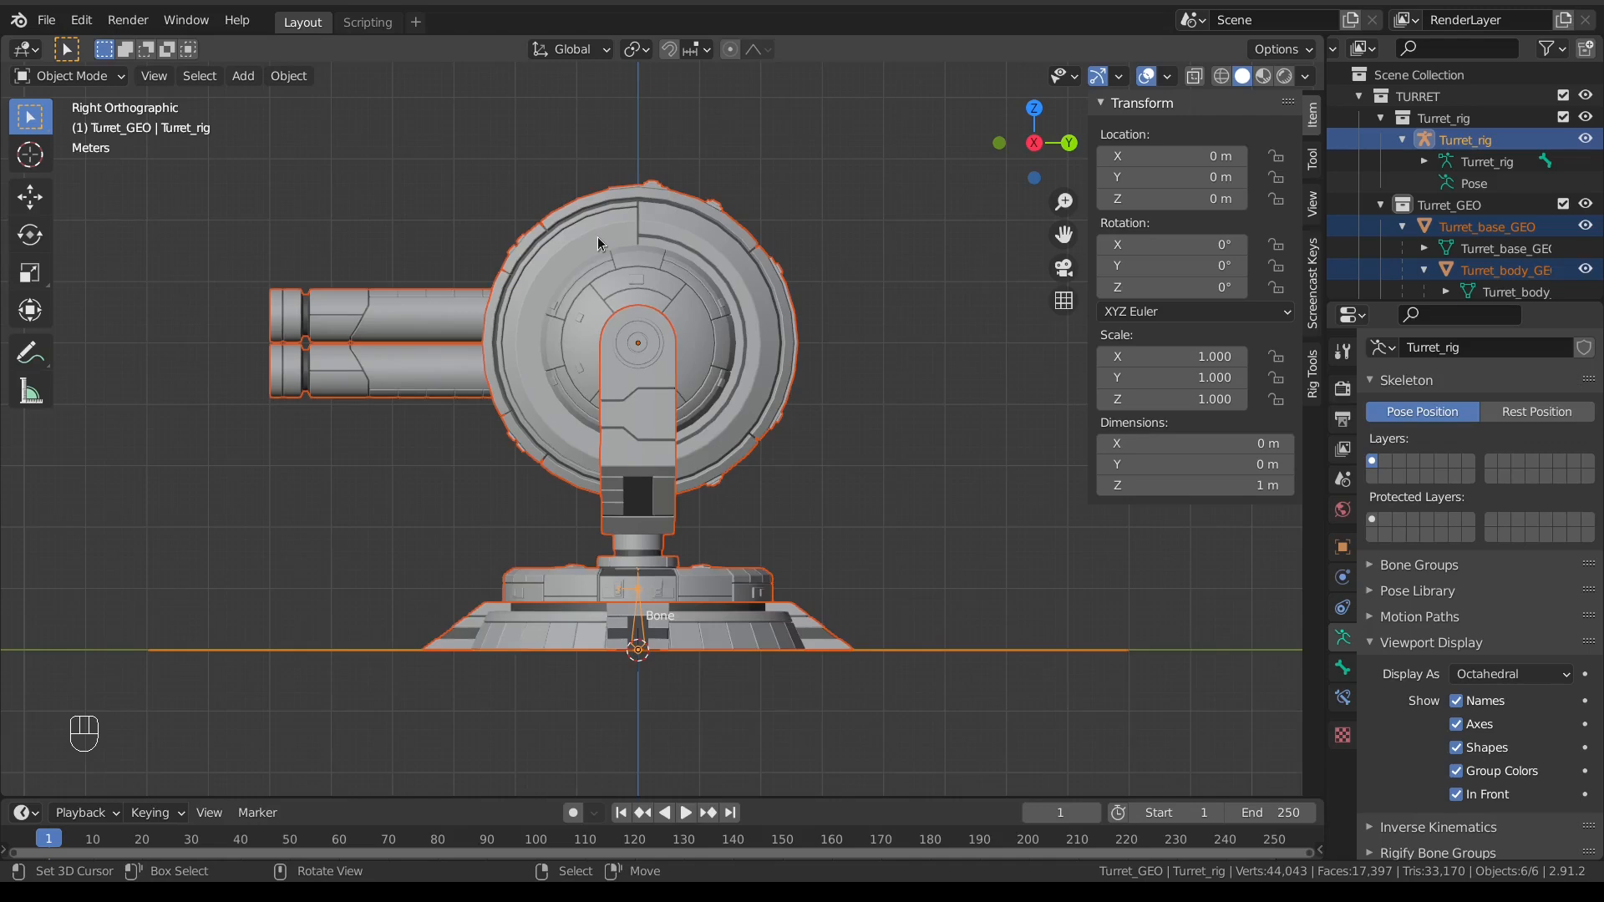
Step: Enter Edit Mode on the Turret_rig armature and rename its bone as Root
middle_click_drag(723, 553, 705, 458)
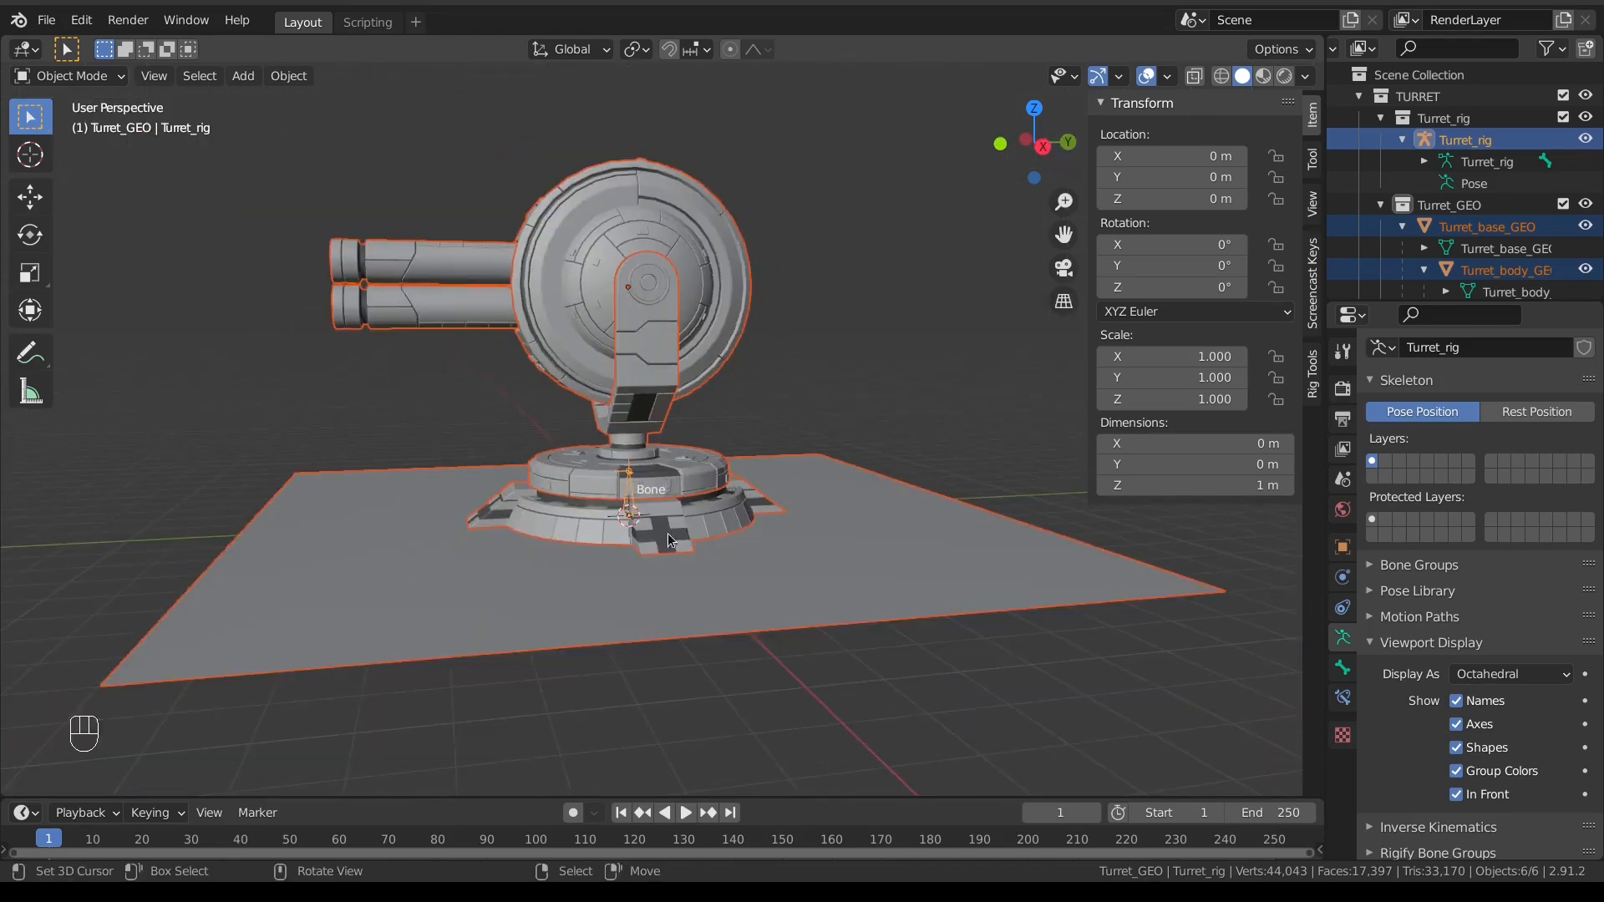
left_click(638, 506)
left_click(639, 501)
key("Tab")
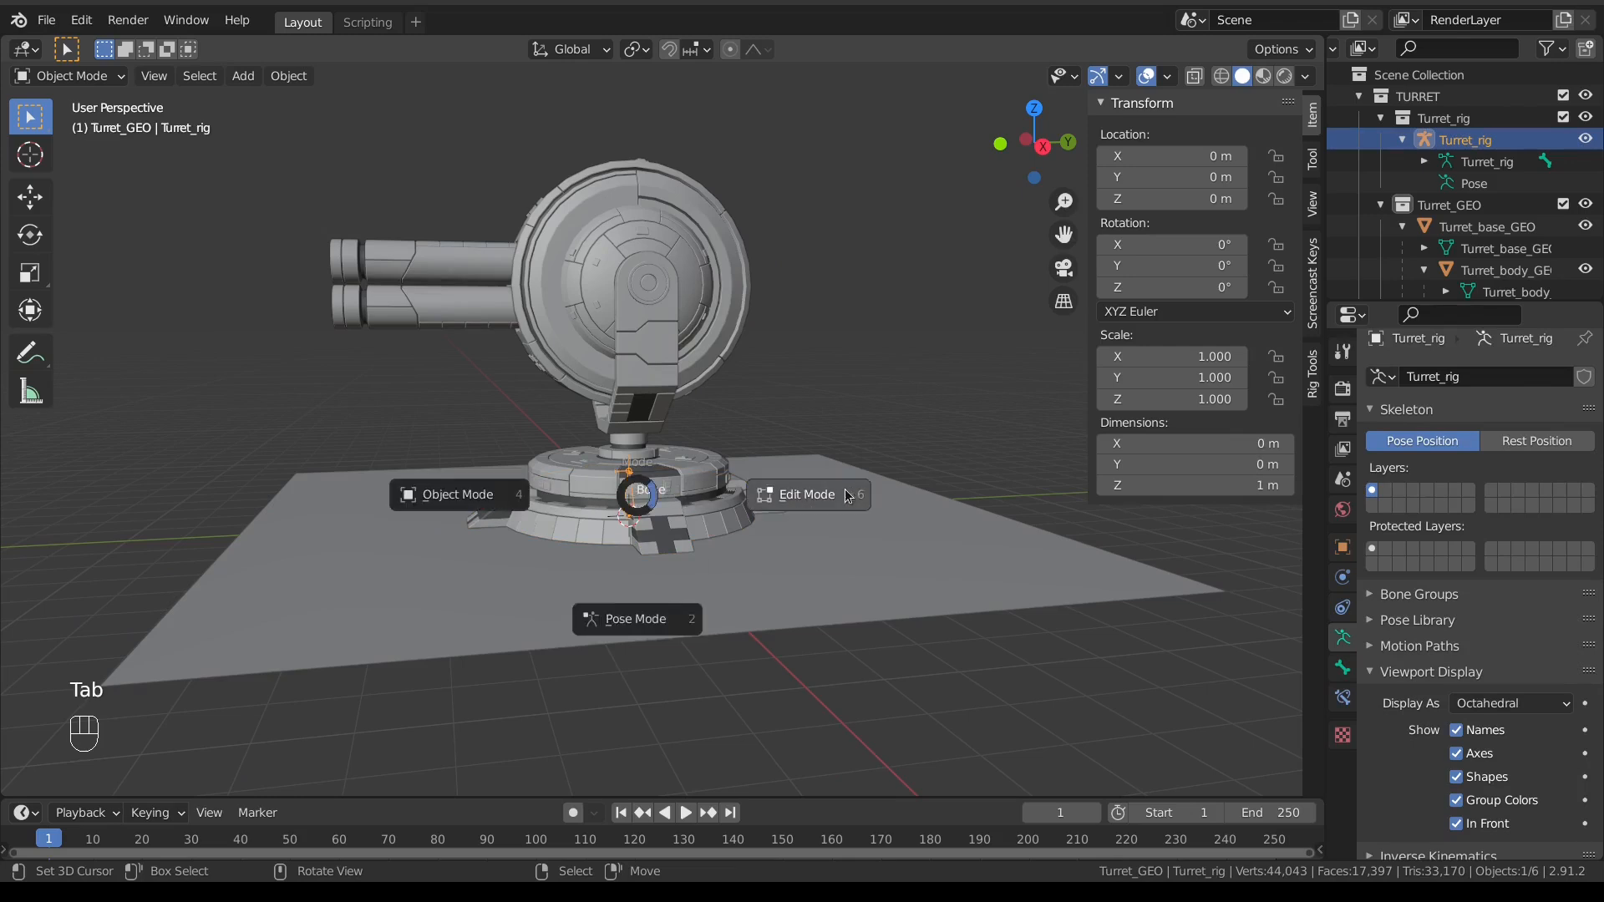
left_click(854, 496)
left_click(628, 501)
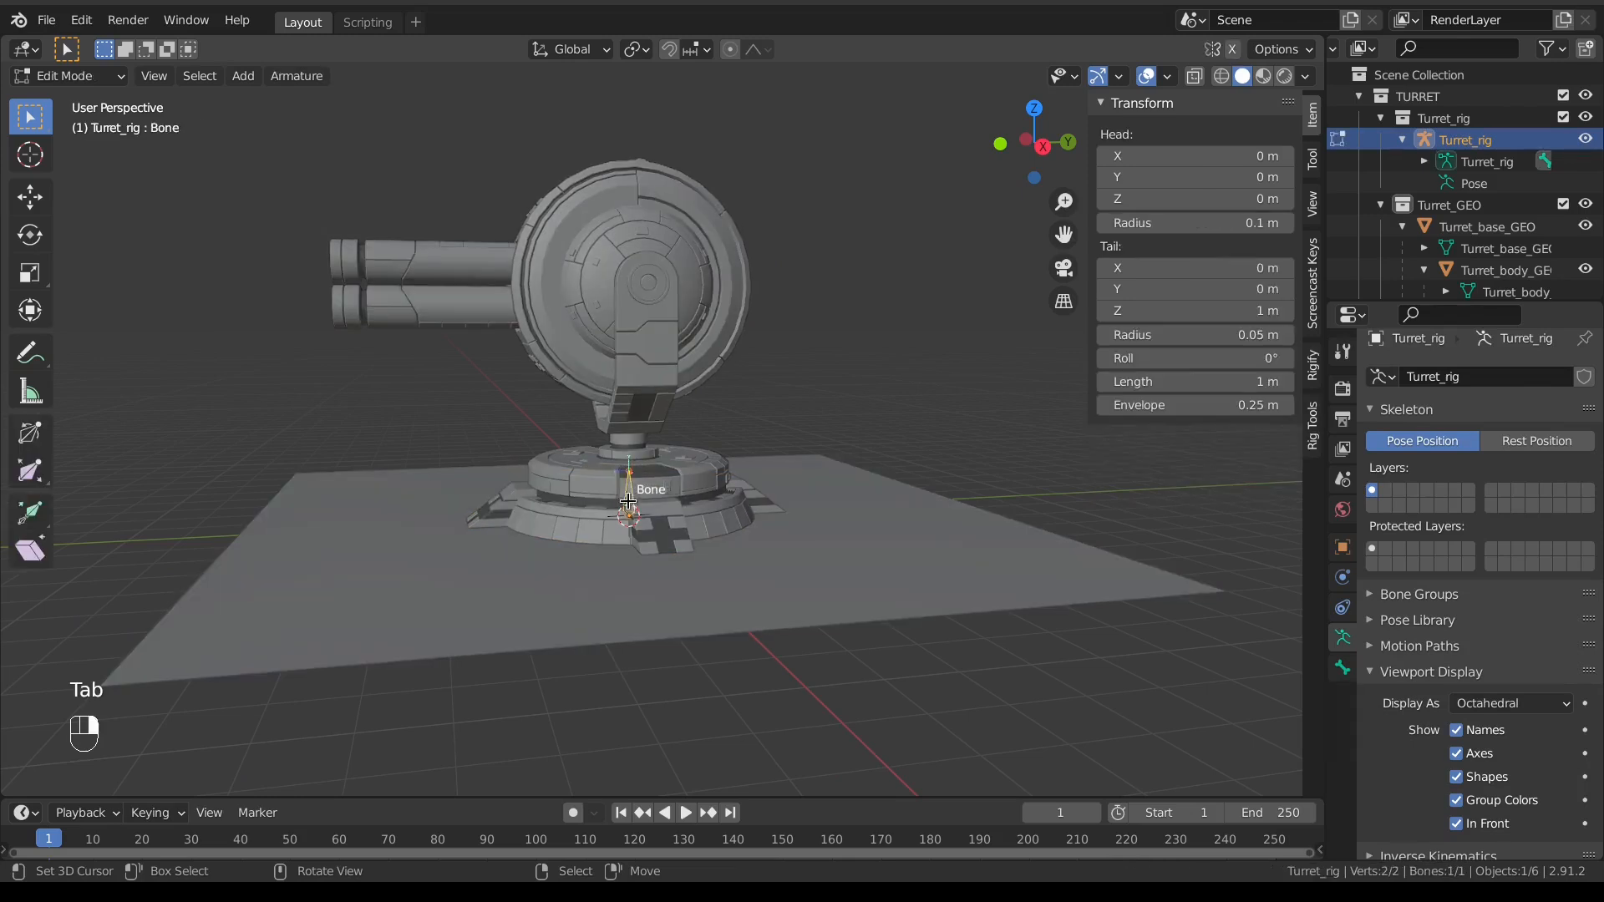
key("F2")
type("Root")
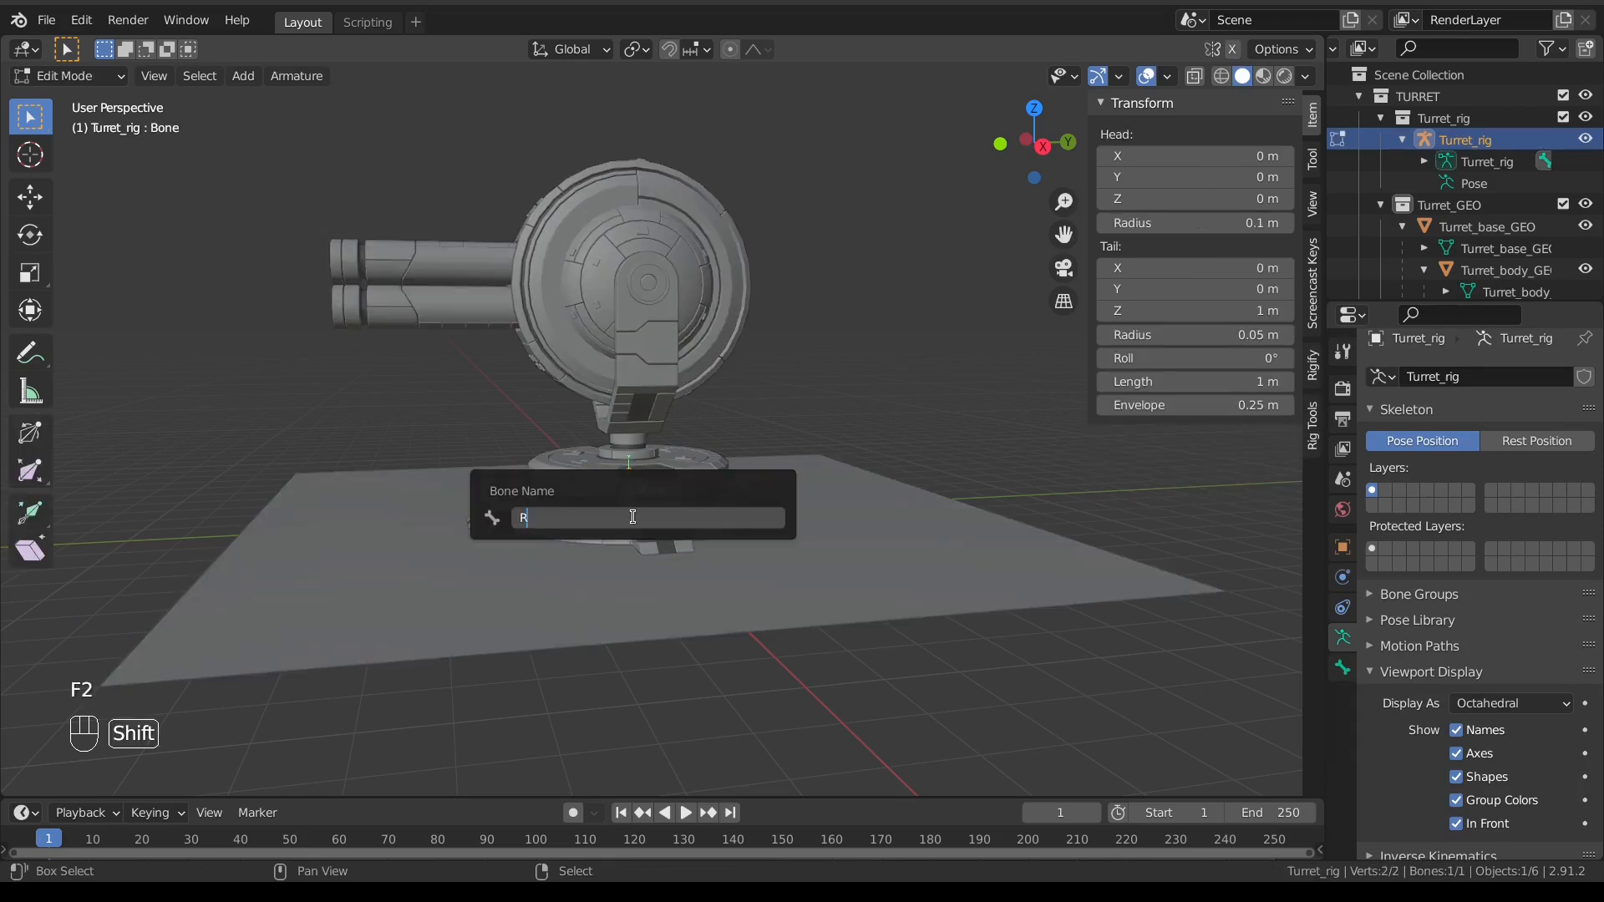
key("Return")
Step: Lay the Root bone flat along the Y axis by moving its tail to Y 4 m, Z 0 m with snapping
key("KP_3")
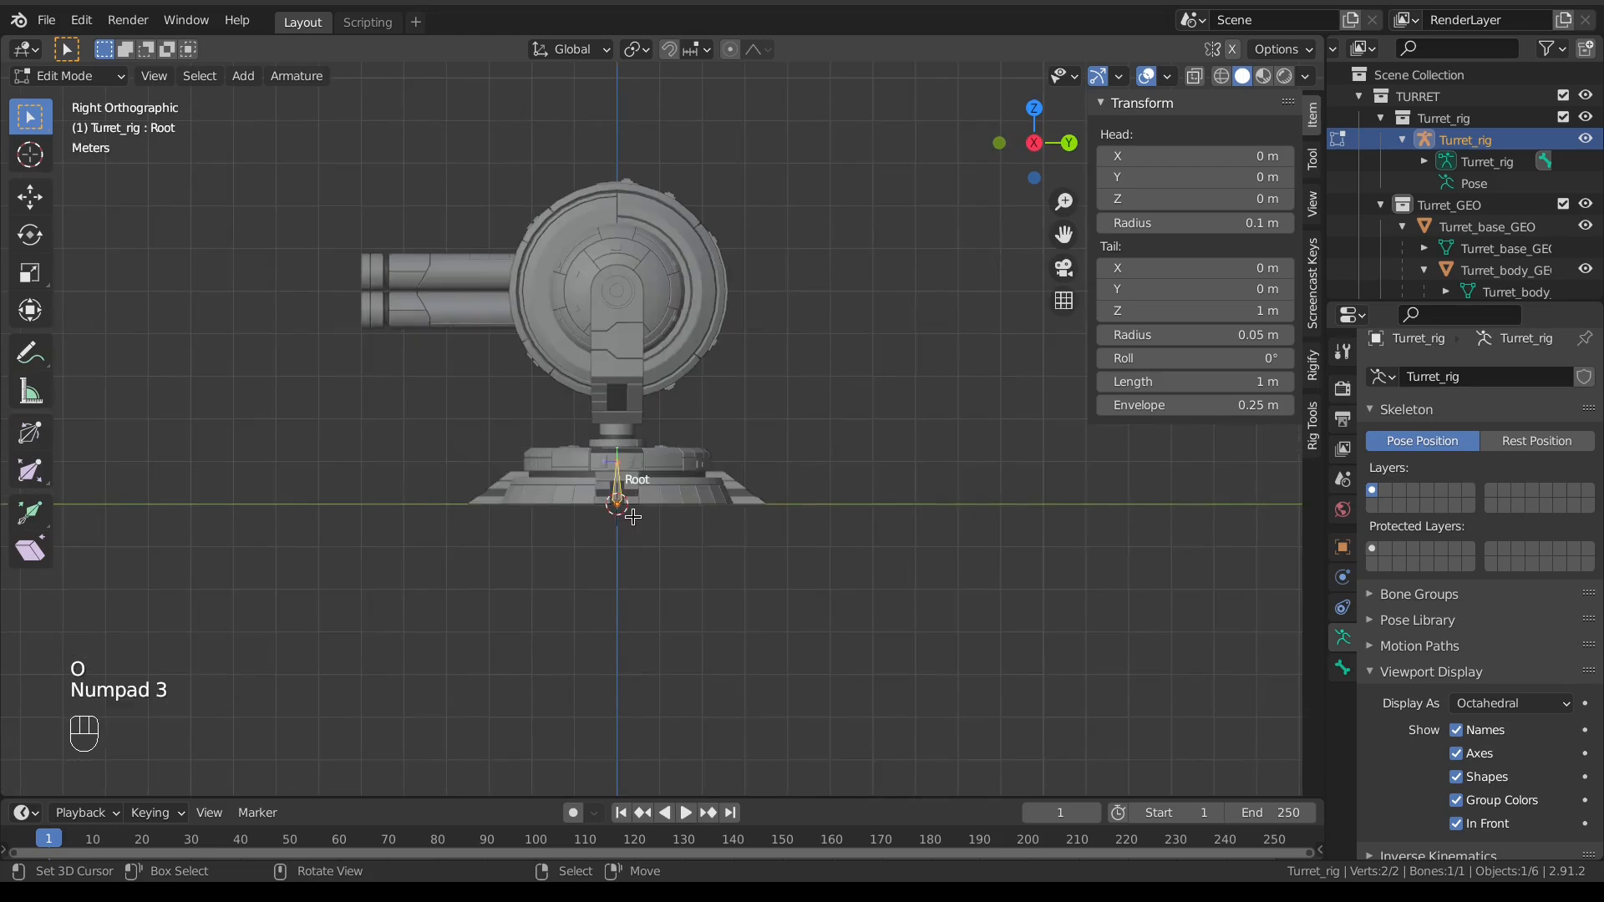
scroll(657, 510, "up", 3)
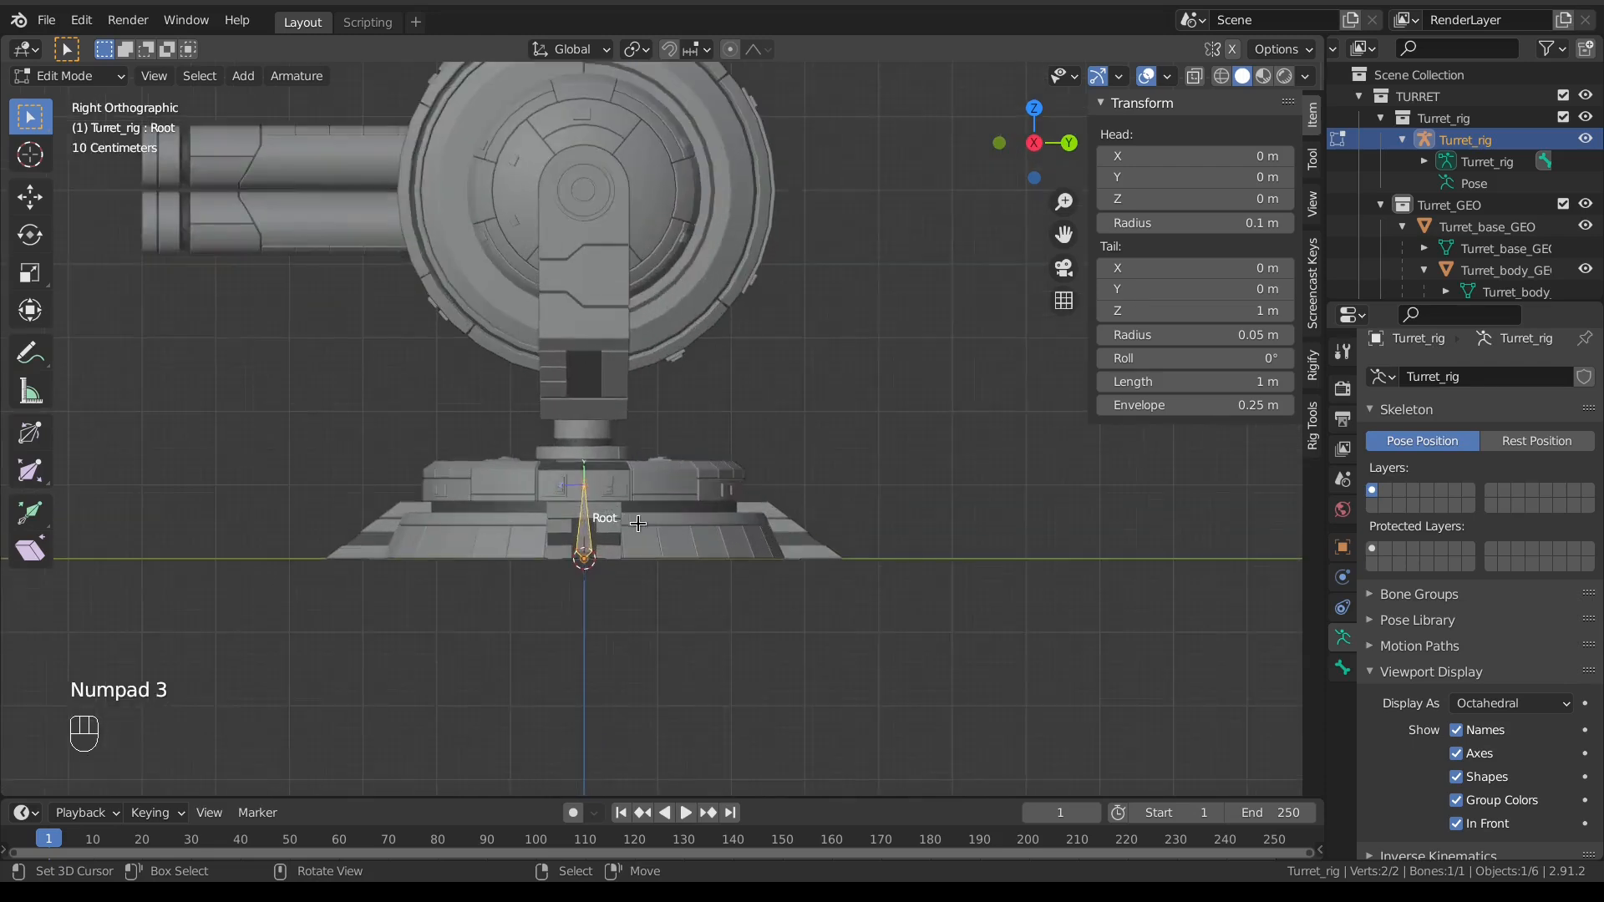
left_click(584, 465)
key("g")
key("ctrl")
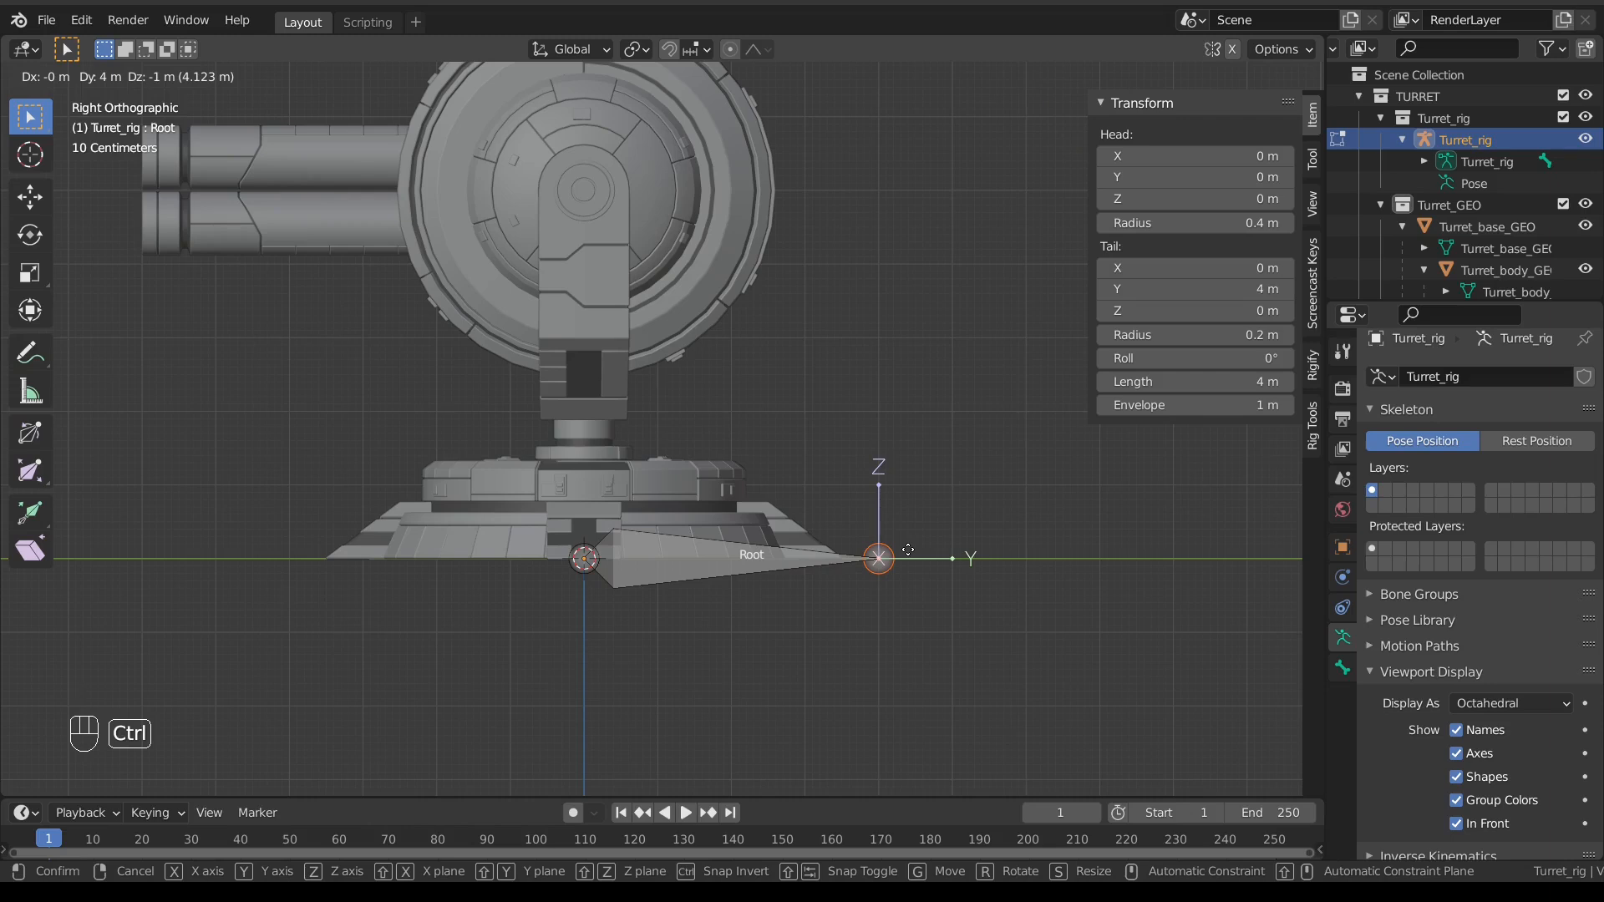
left_click(908, 549)
left_click(731, 539)
middle_click_drag(731, 539, 745, 574)
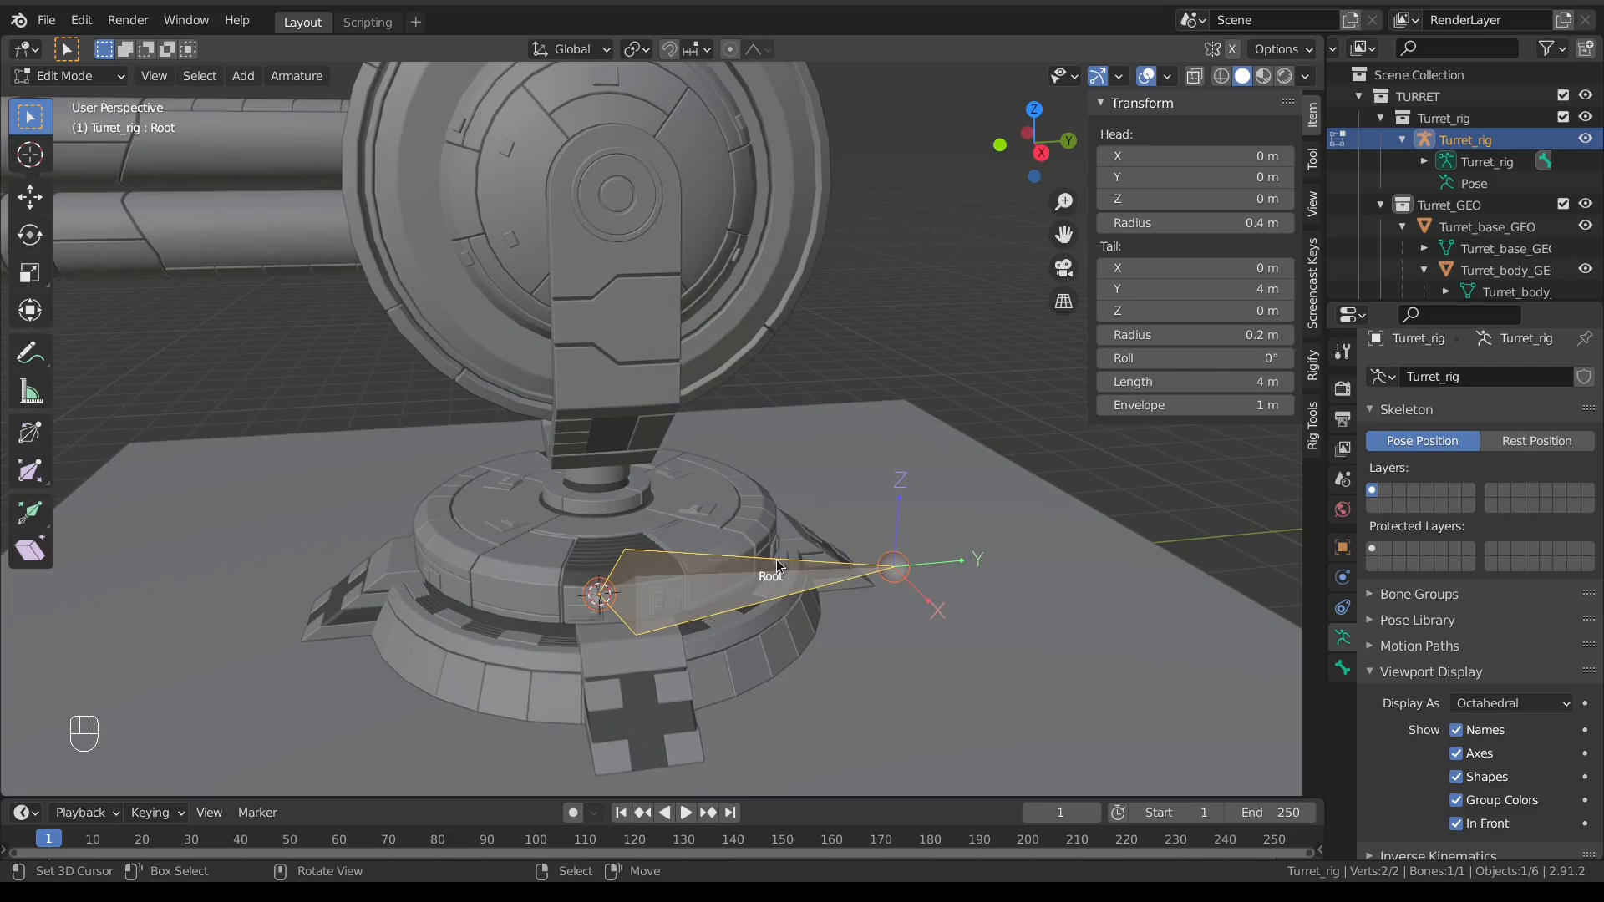
key("KP_3")
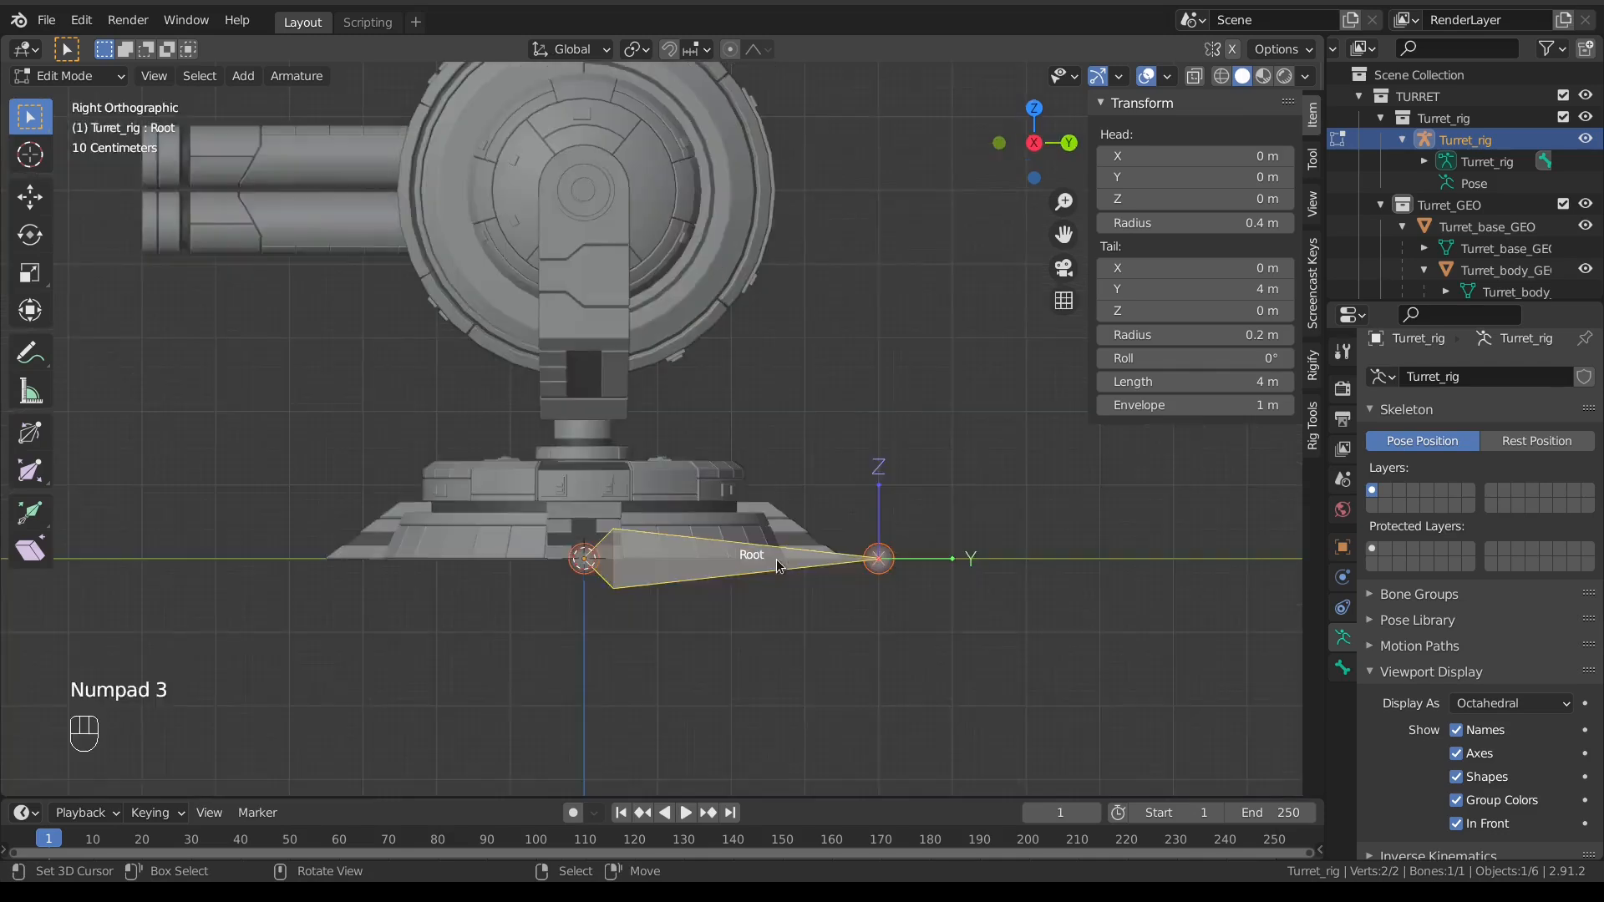
middle_click_drag(847, 513, 836, 536, "shift")
middle_click_drag(602, 589, 563, 484)
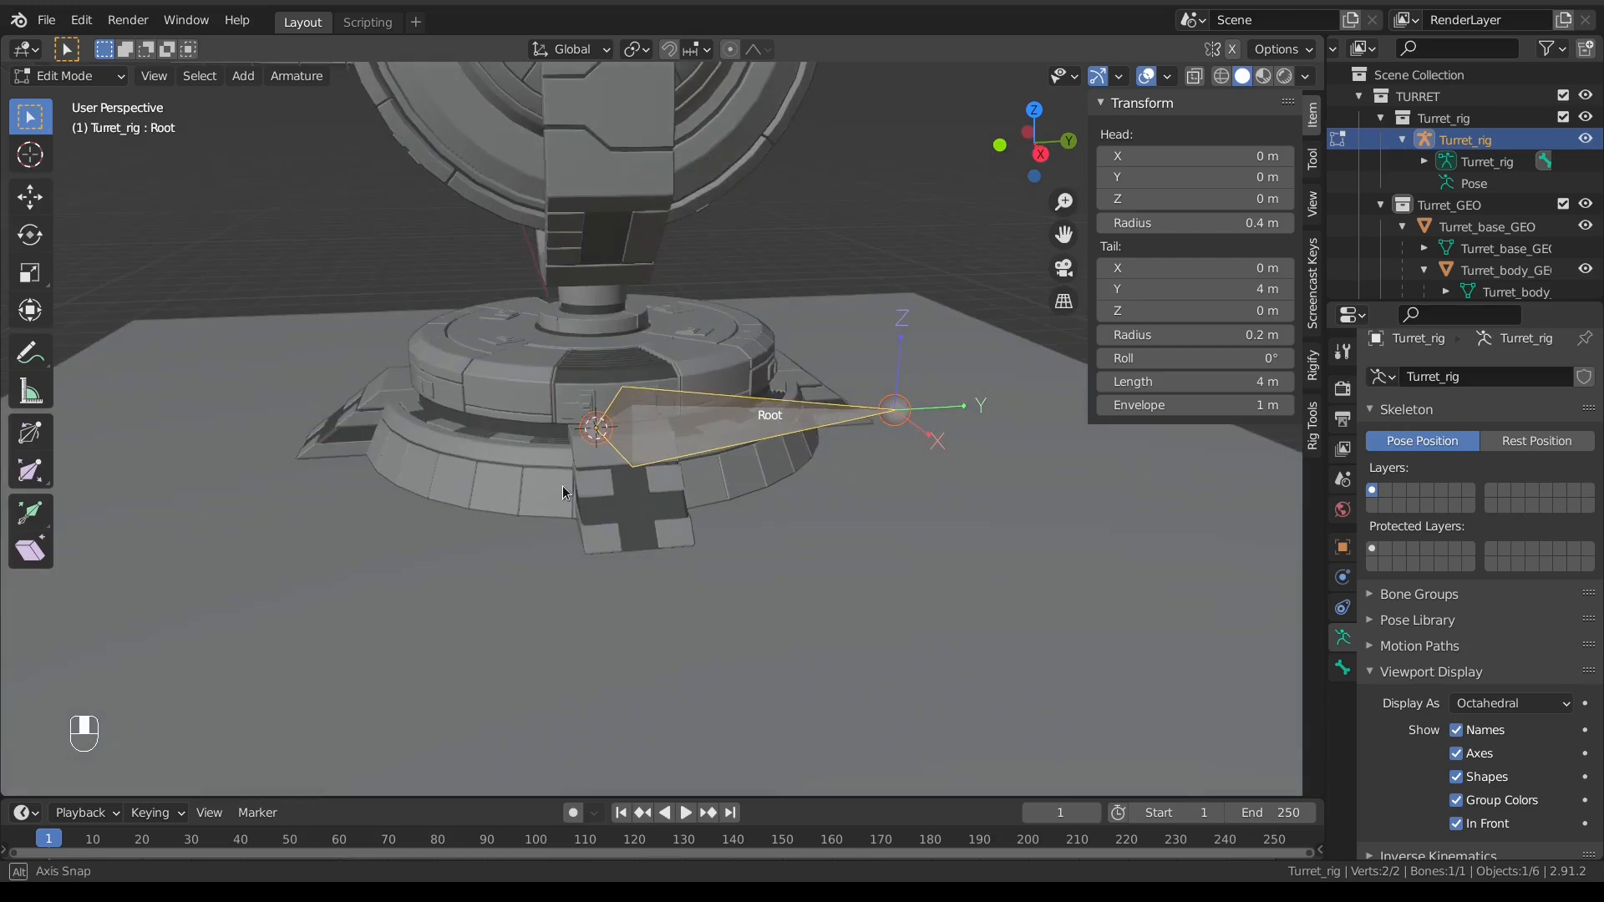
Step: Leave Edit Mode and examine the turret's base and ground as separate objects
right_click(466, 480)
key("Tab")
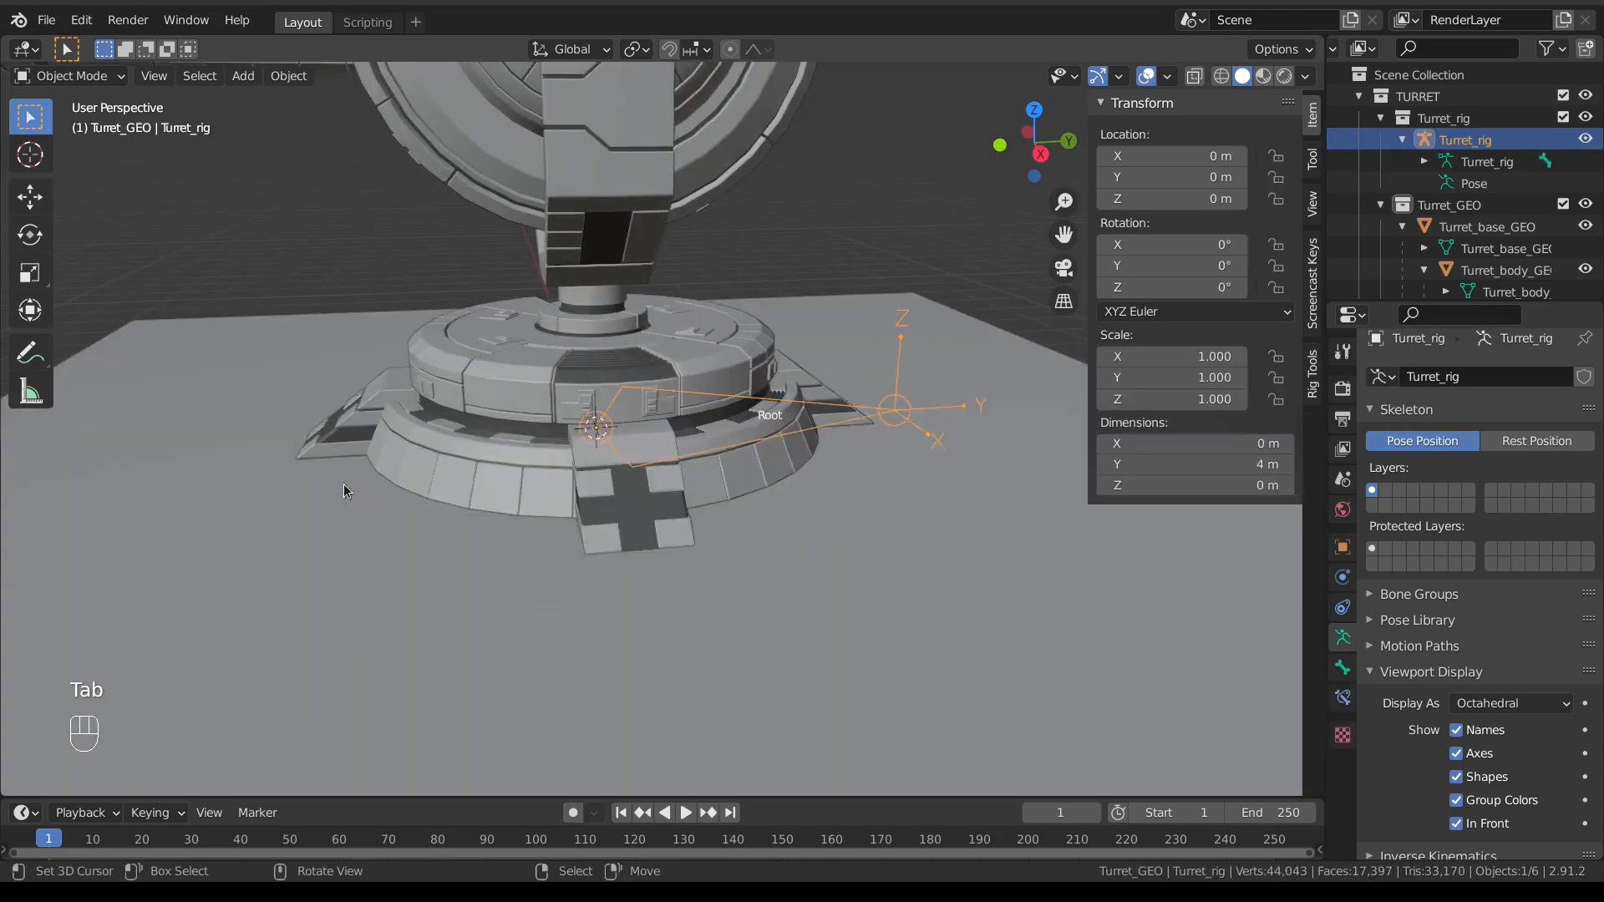
right_click(518, 471)
key("g")
right_click(498, 475)
key("g")
right_click(488, 364)
right_click(485, 359)
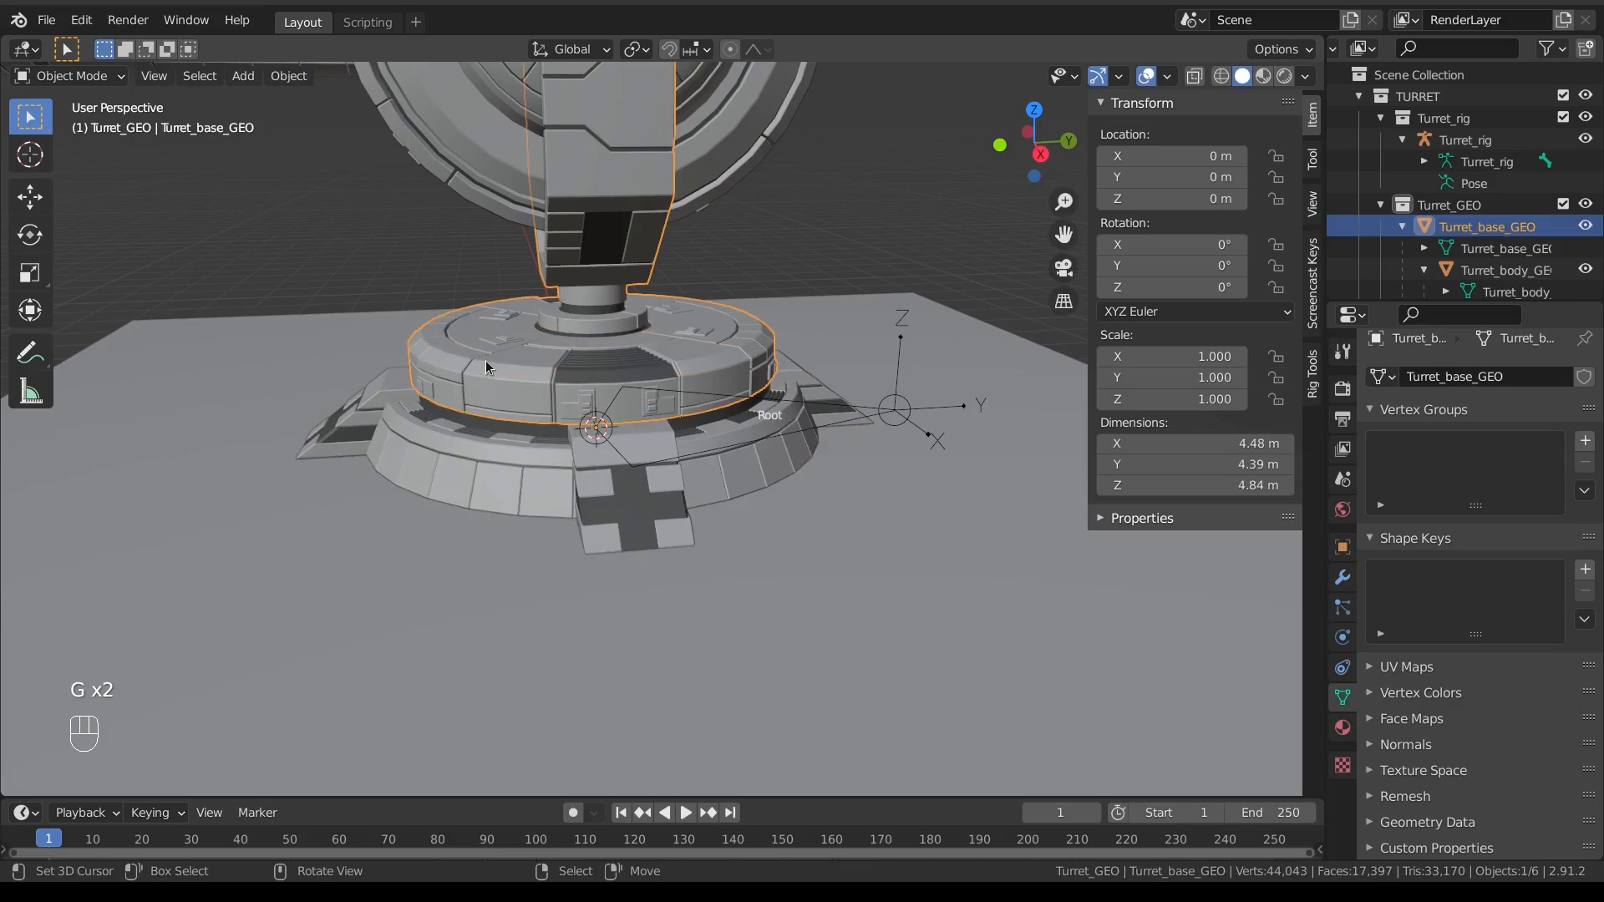
right_click(801, 399)
right_click(808, 396)
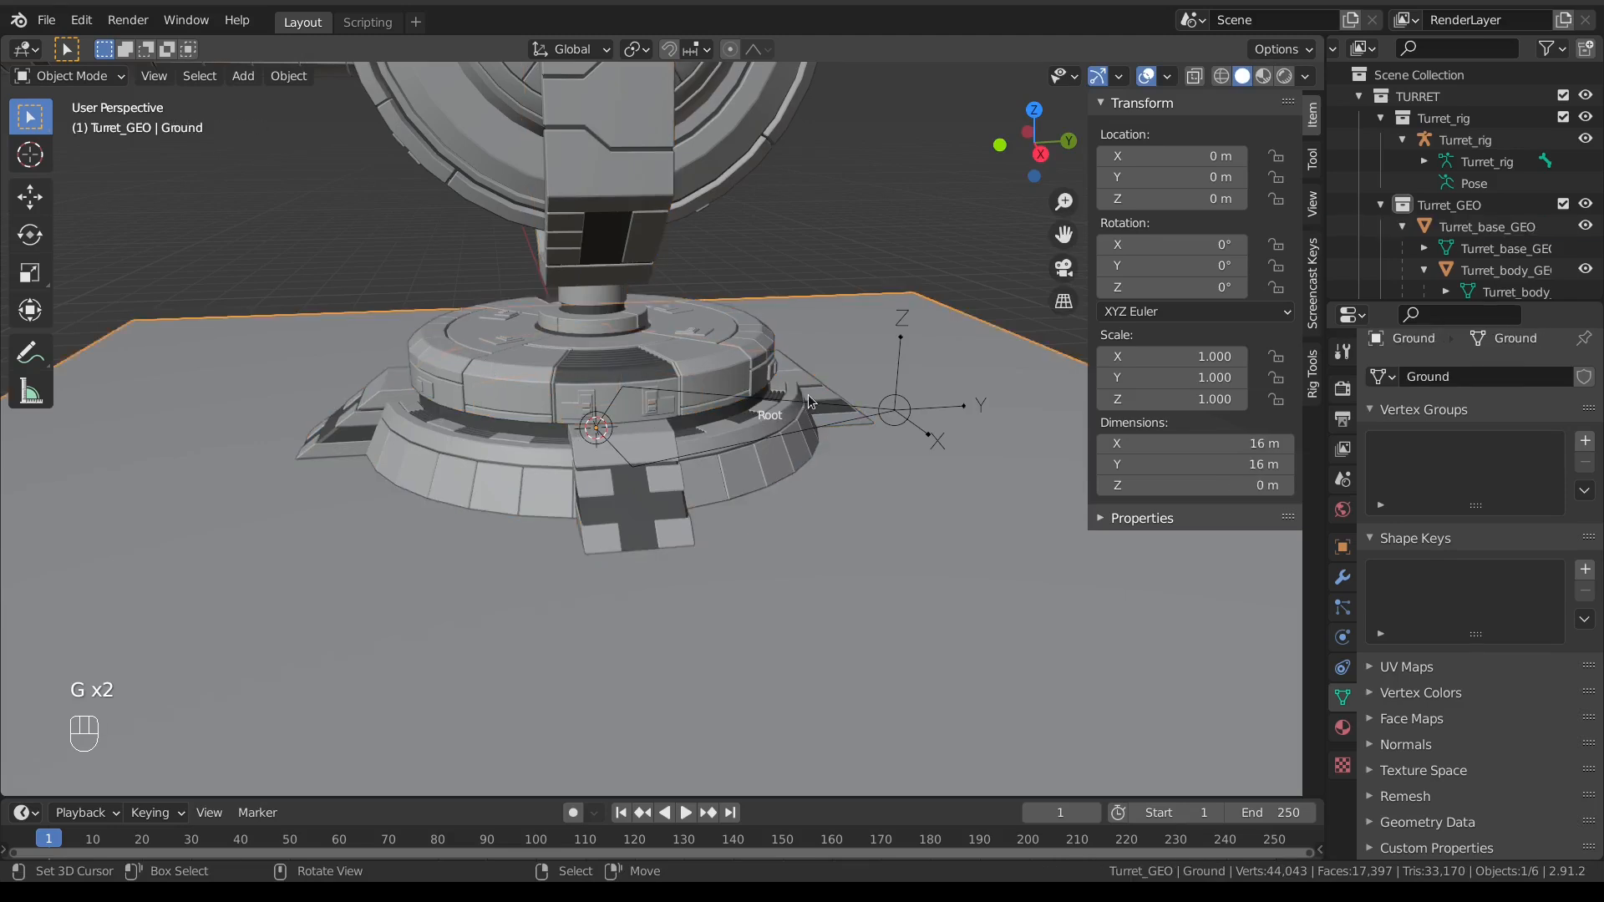
key("KP_3")
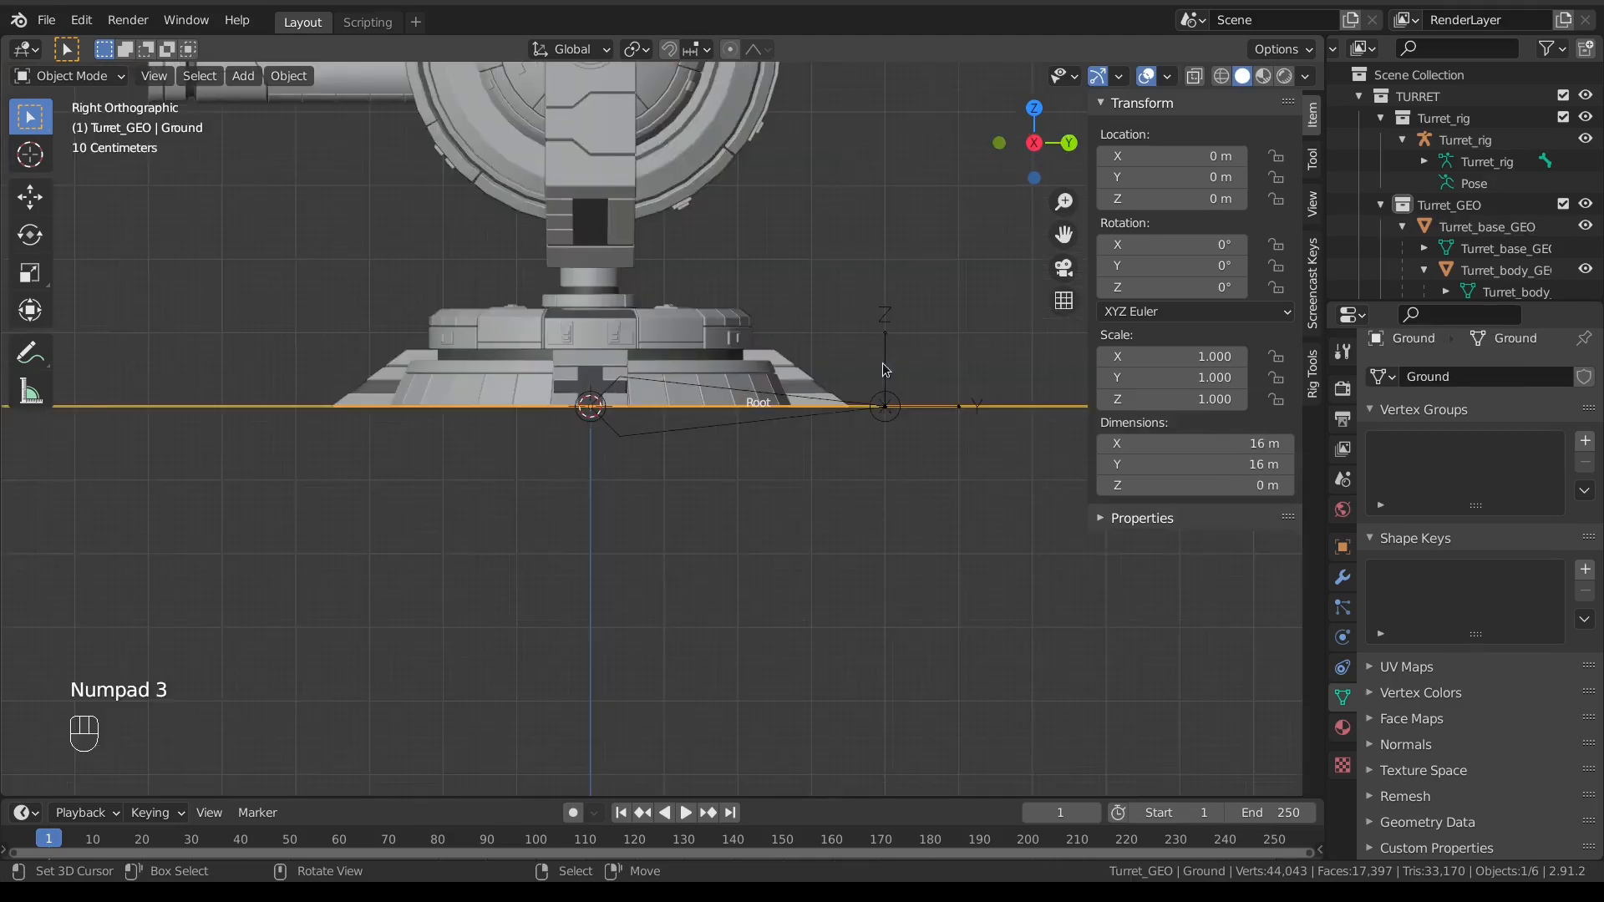
Step: Return to editing the Turret_rig armature and duplicate the Root bone in place
right_click(655, 440)
key("Tab")
right_click(660, 430)
middle_click_drag(660, 429, 656, 488, "shift")
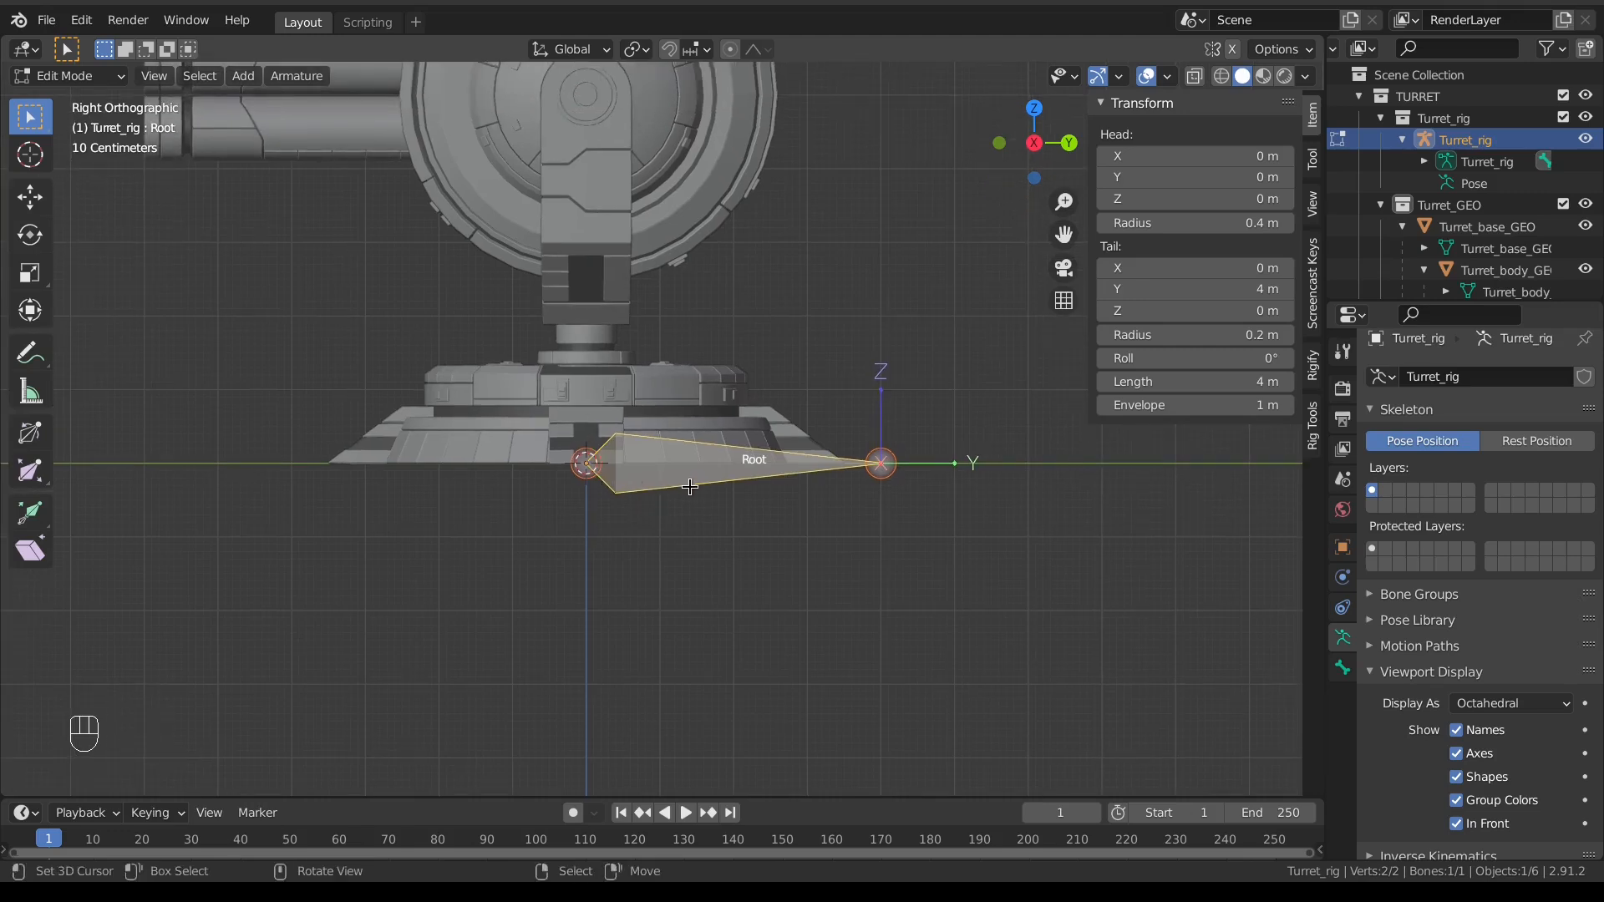
key("shift+d")
right_click(718, 463)
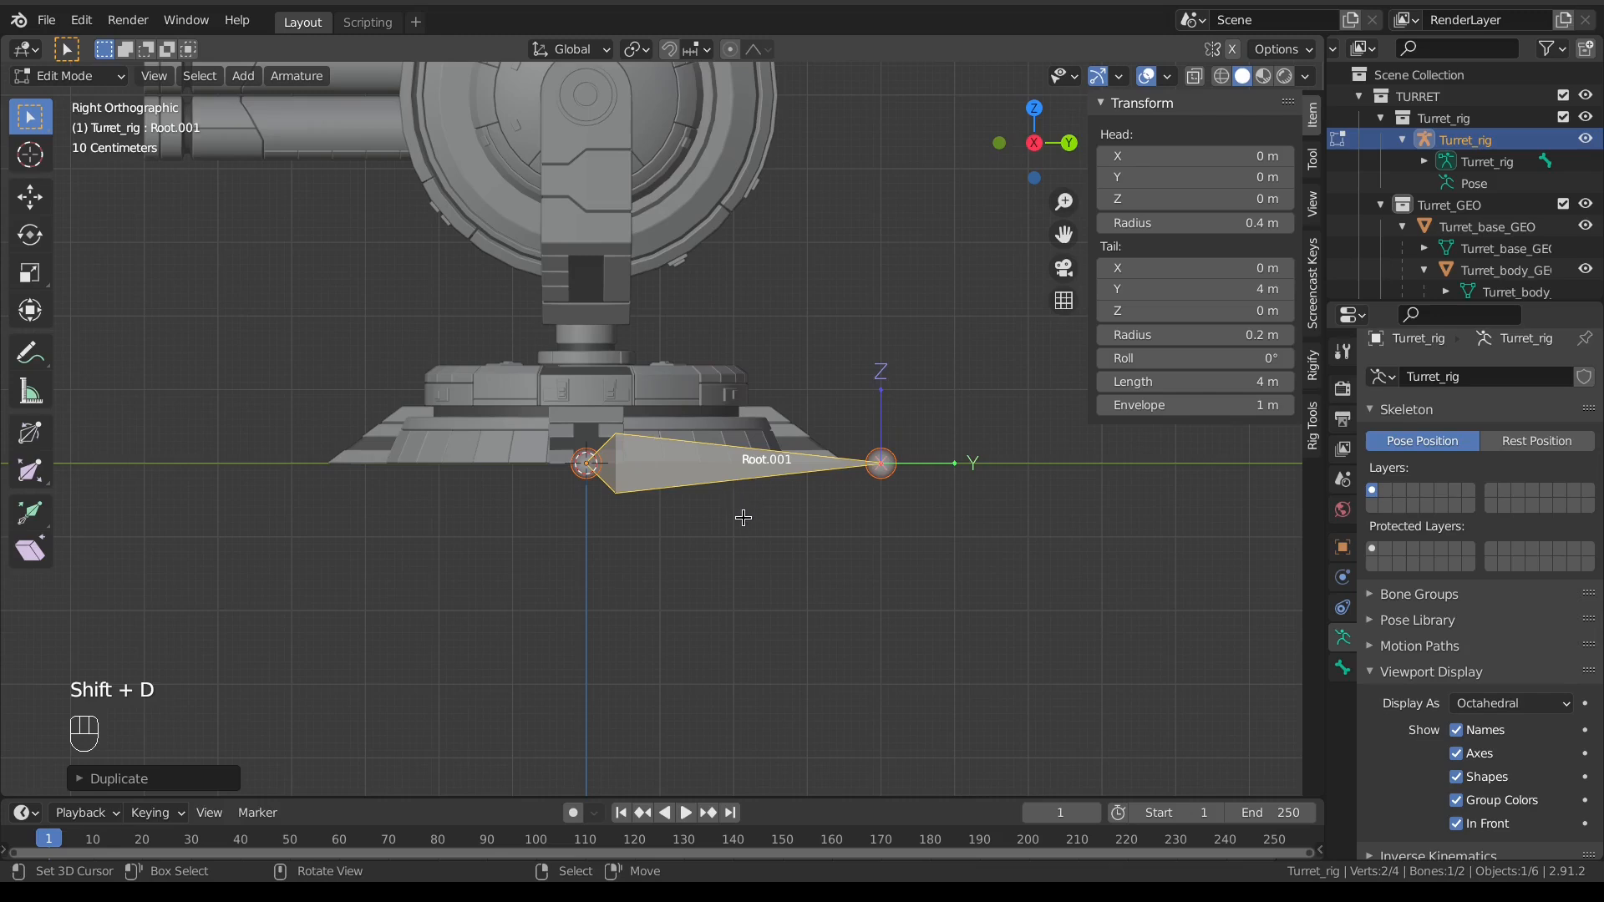
Step: Set the pivot point to Active Element and scale the duplicated bone to 2 m long from its head
key("s")
right_click(772, 493)
key("period")
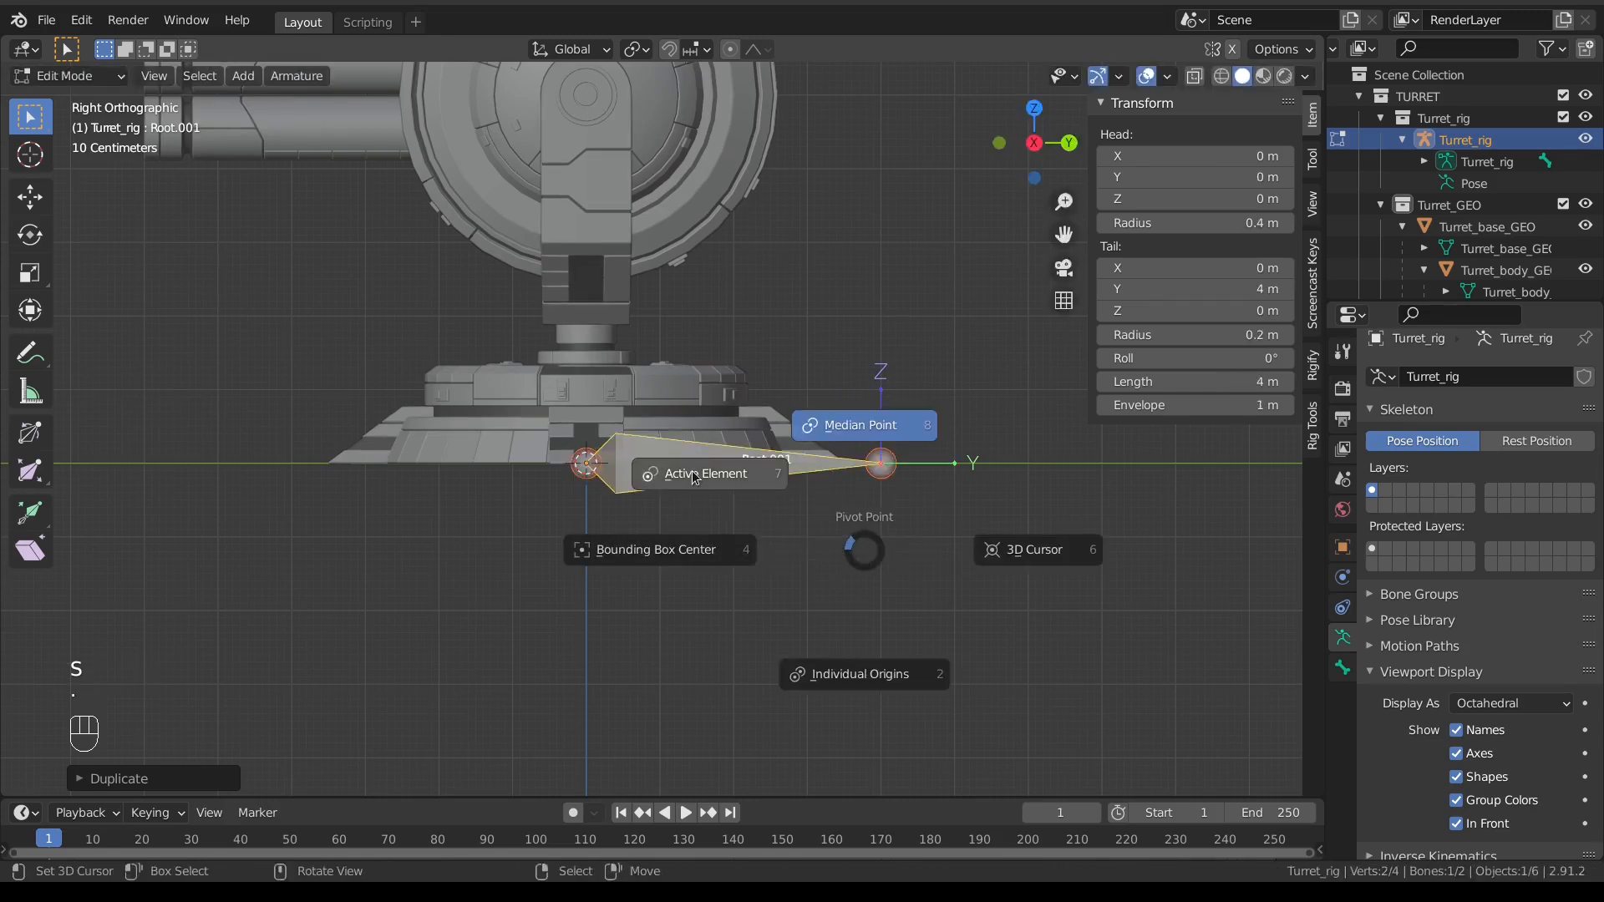
left_click(693, 476)
key("s")
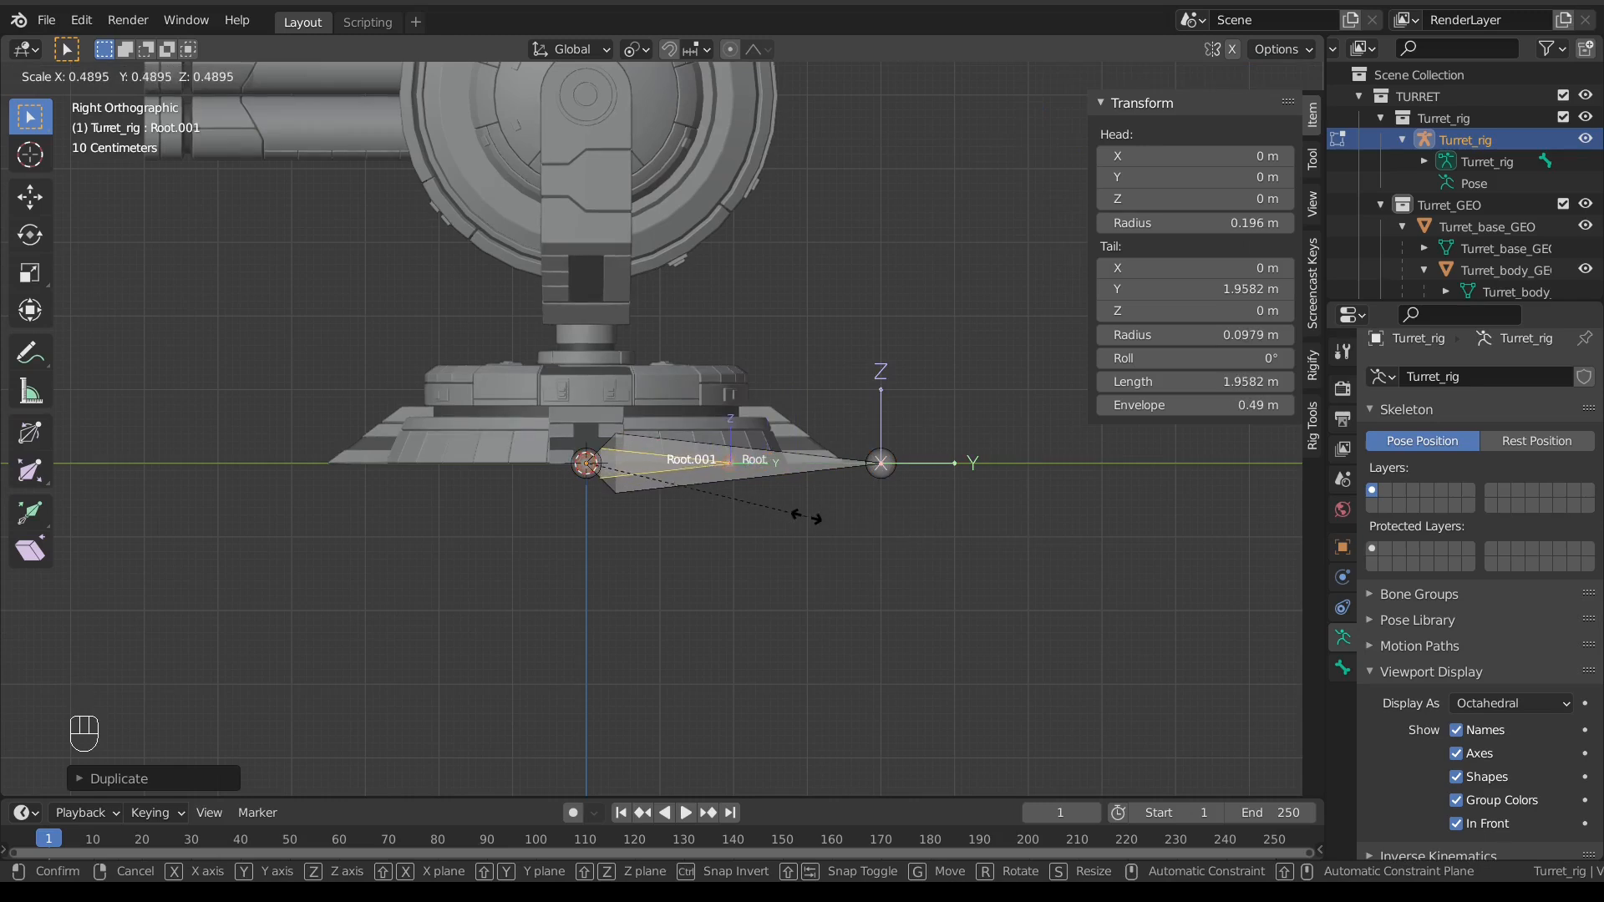
left_click(807, 517)
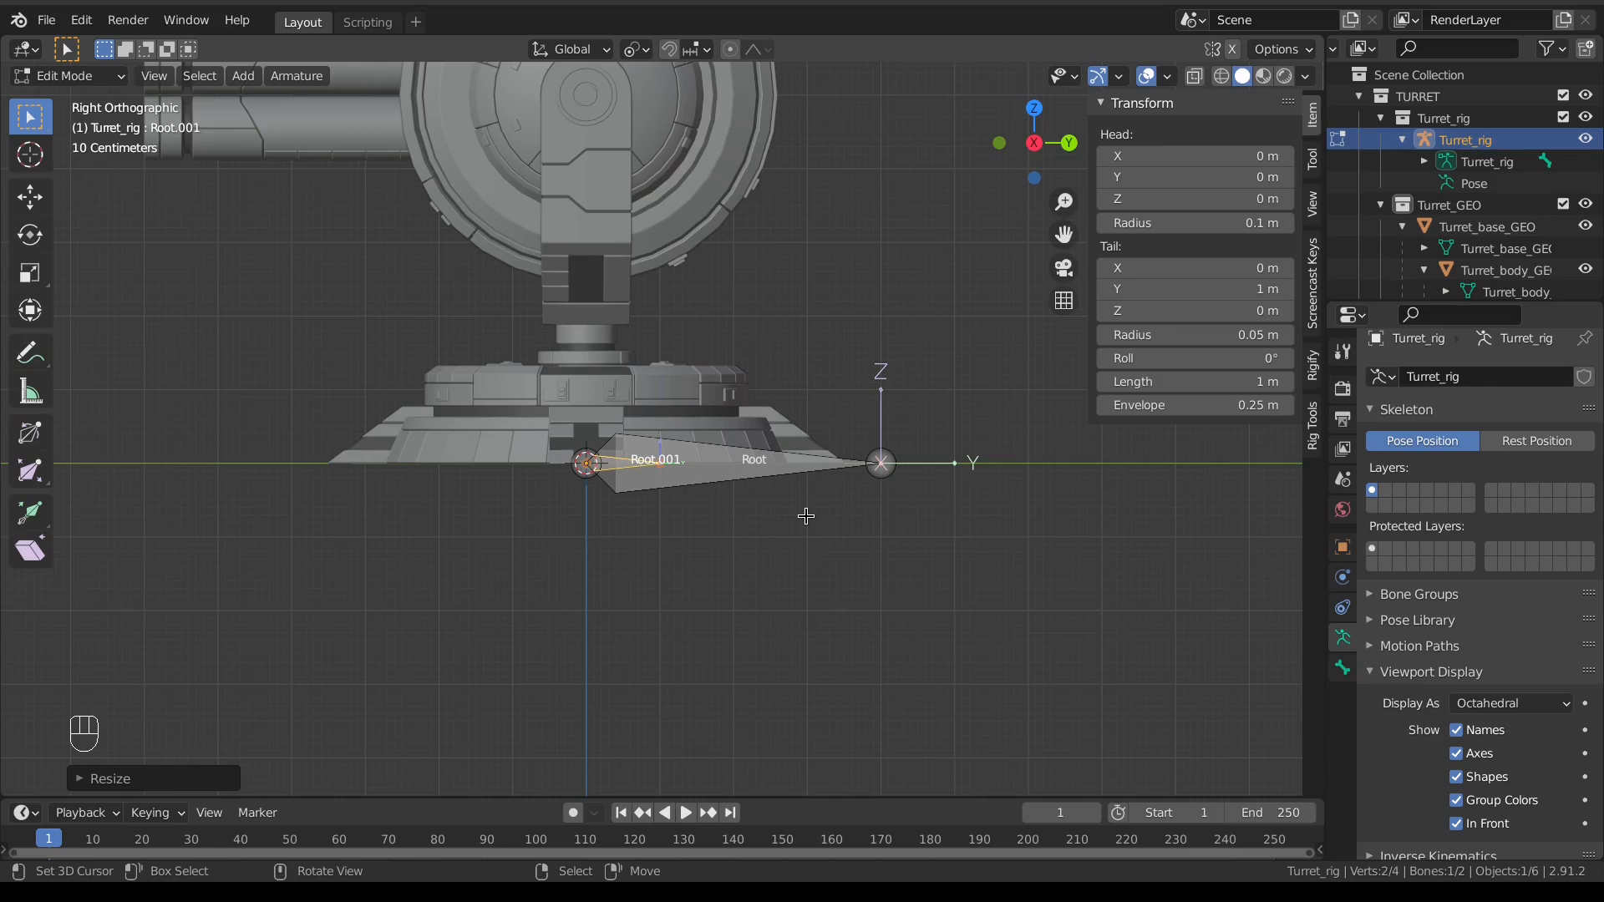
key("s")
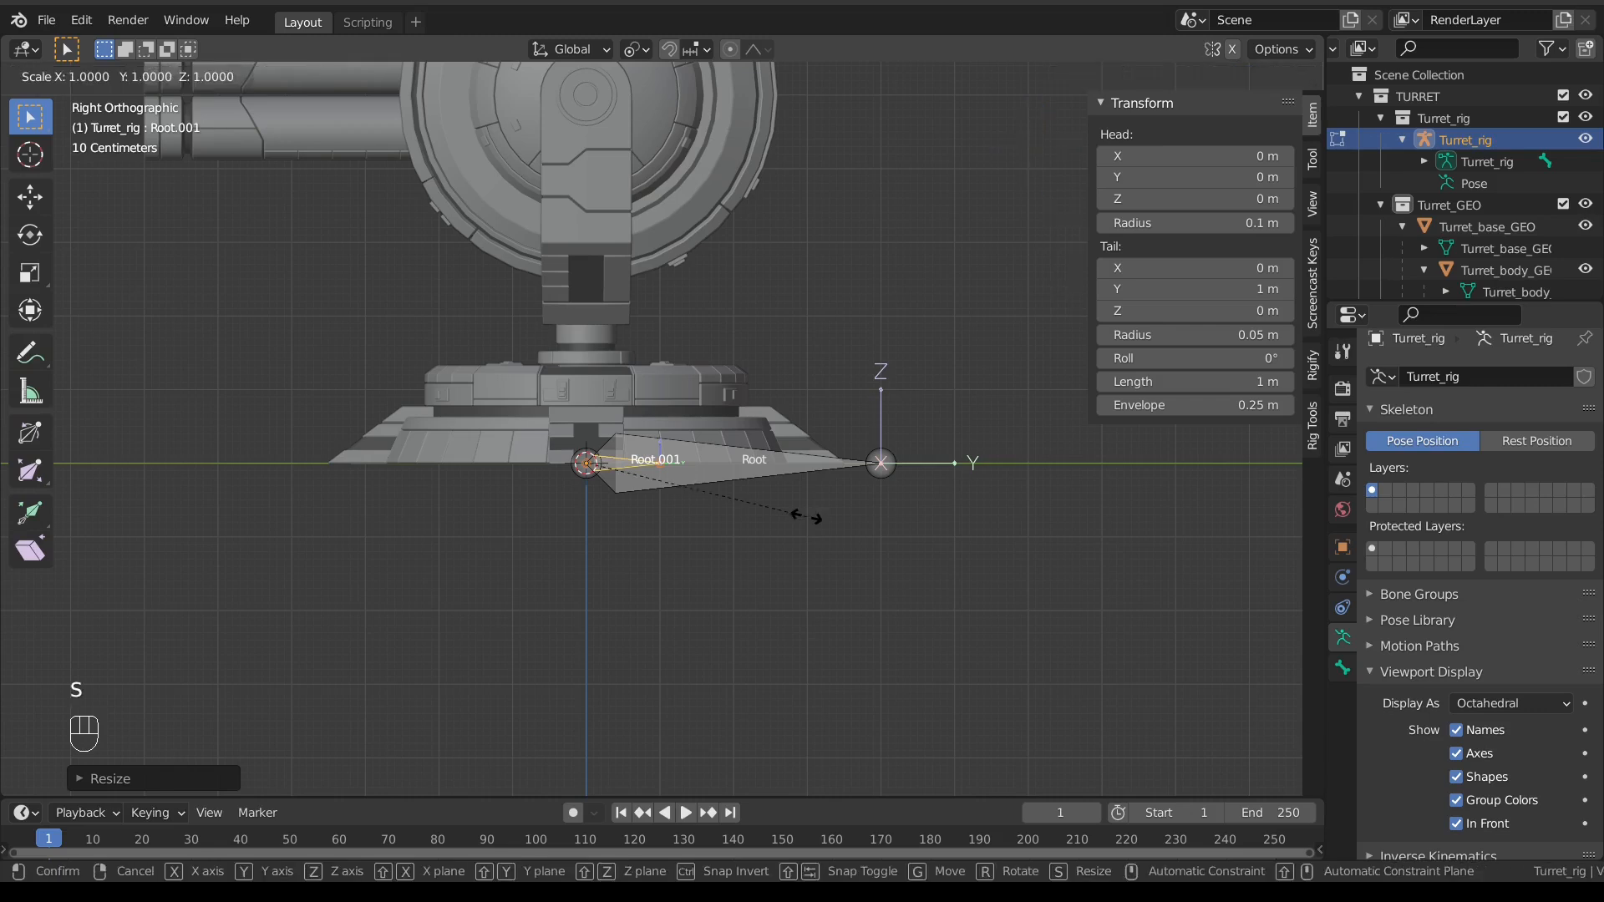
key("2")
key("Return")
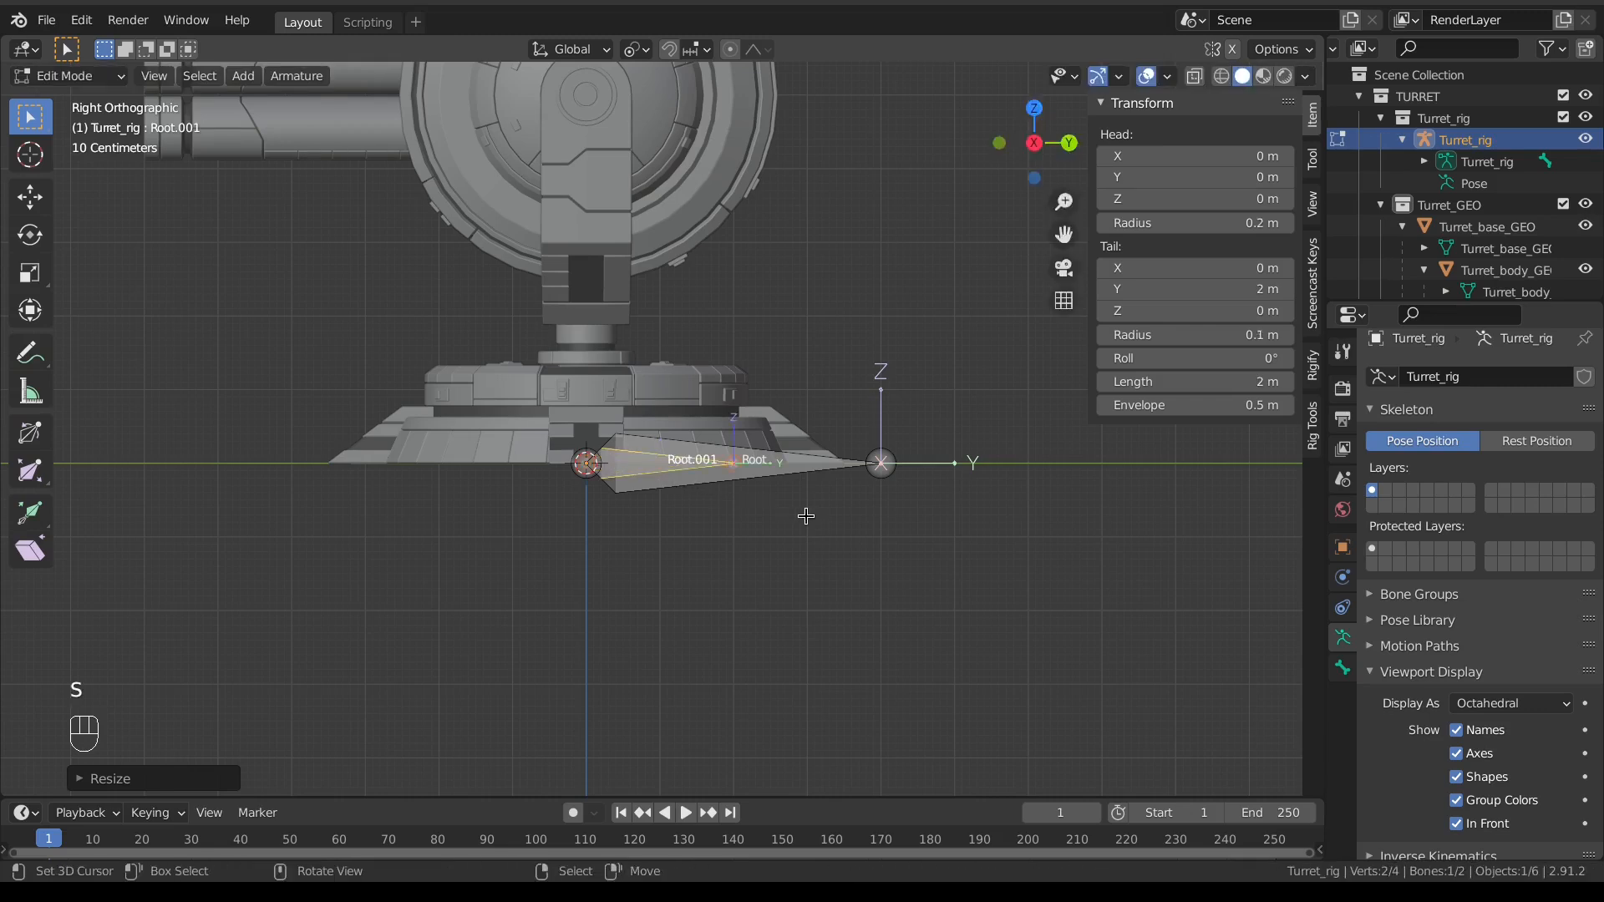
Step: Rename the duplicated bone as base
key("F2")
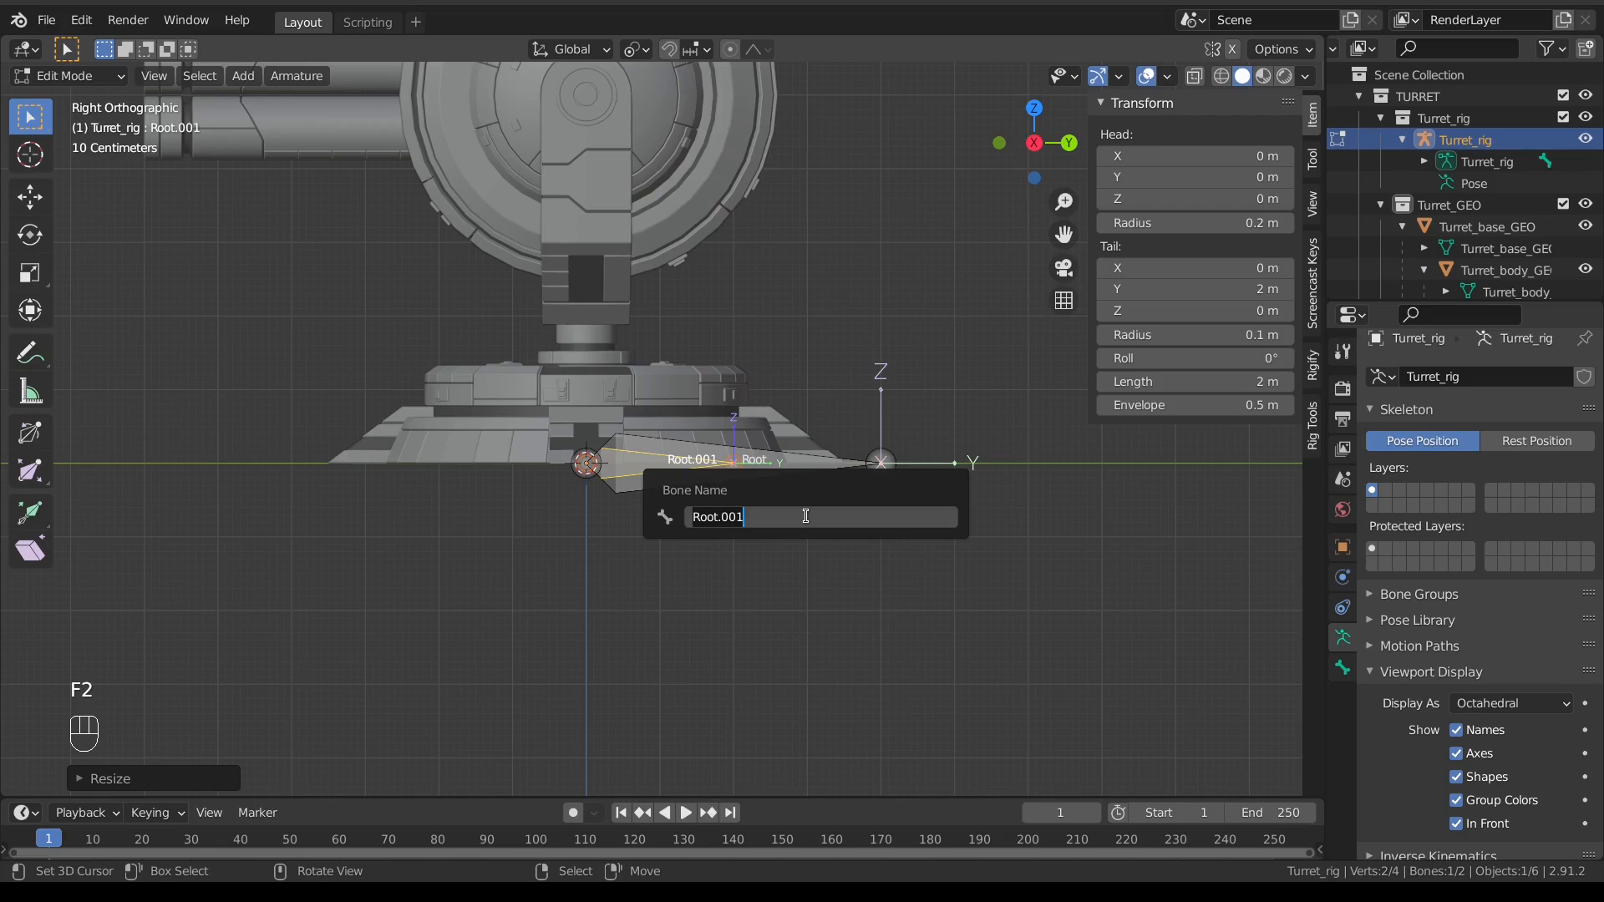
type("base")
key("Return")
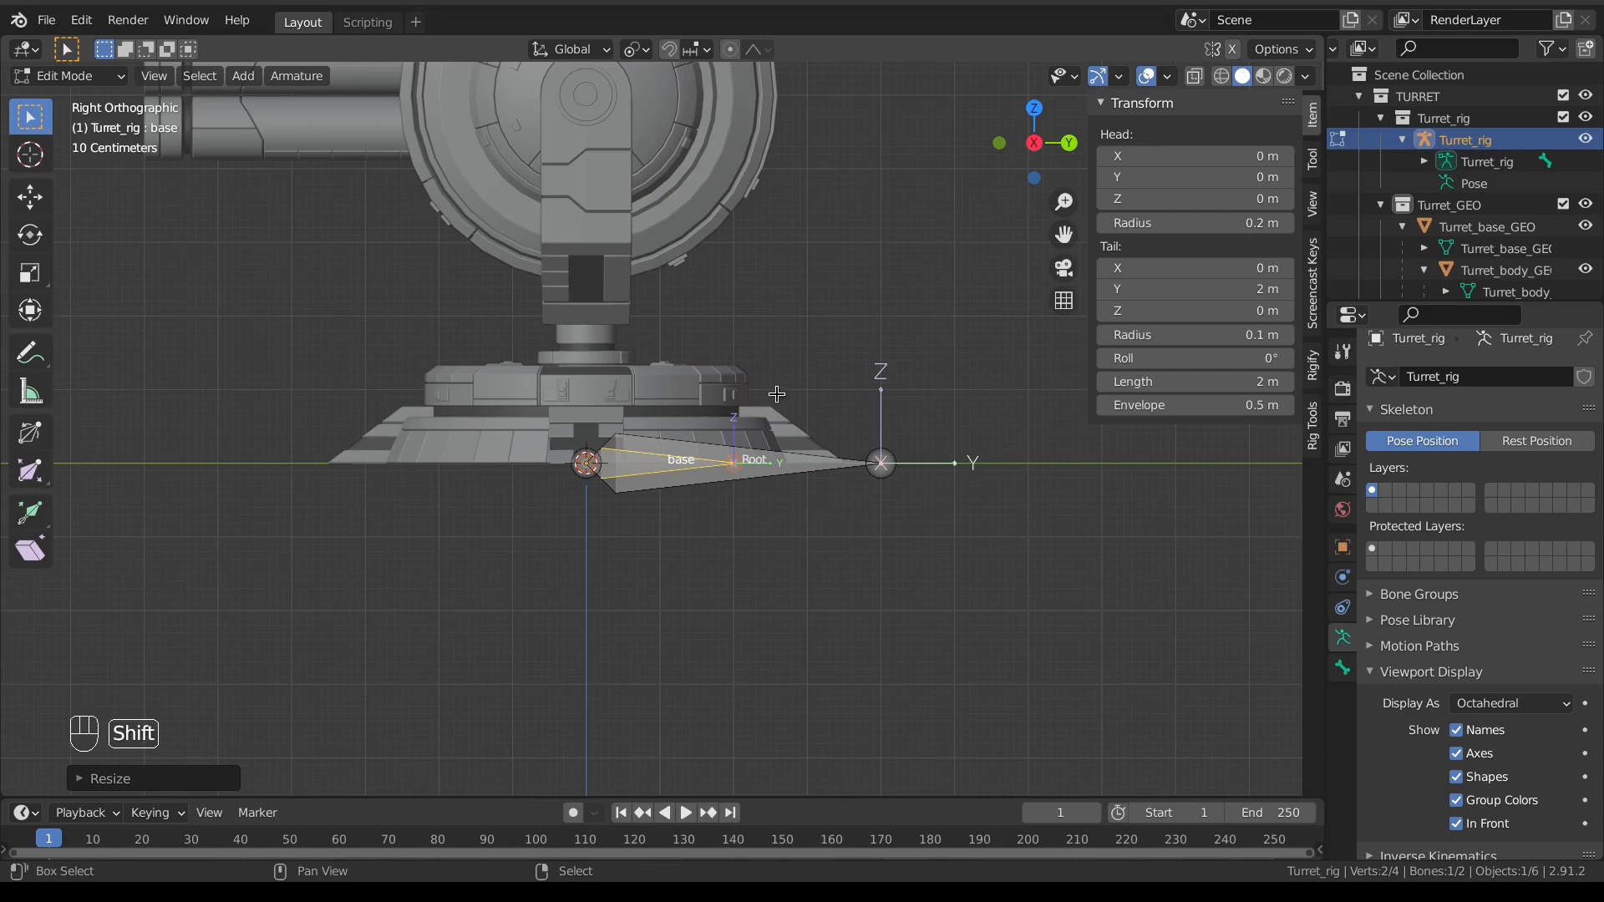
middle_click_drag(706, 451, 652, 377)
key("KP_1")
key("KP_3")
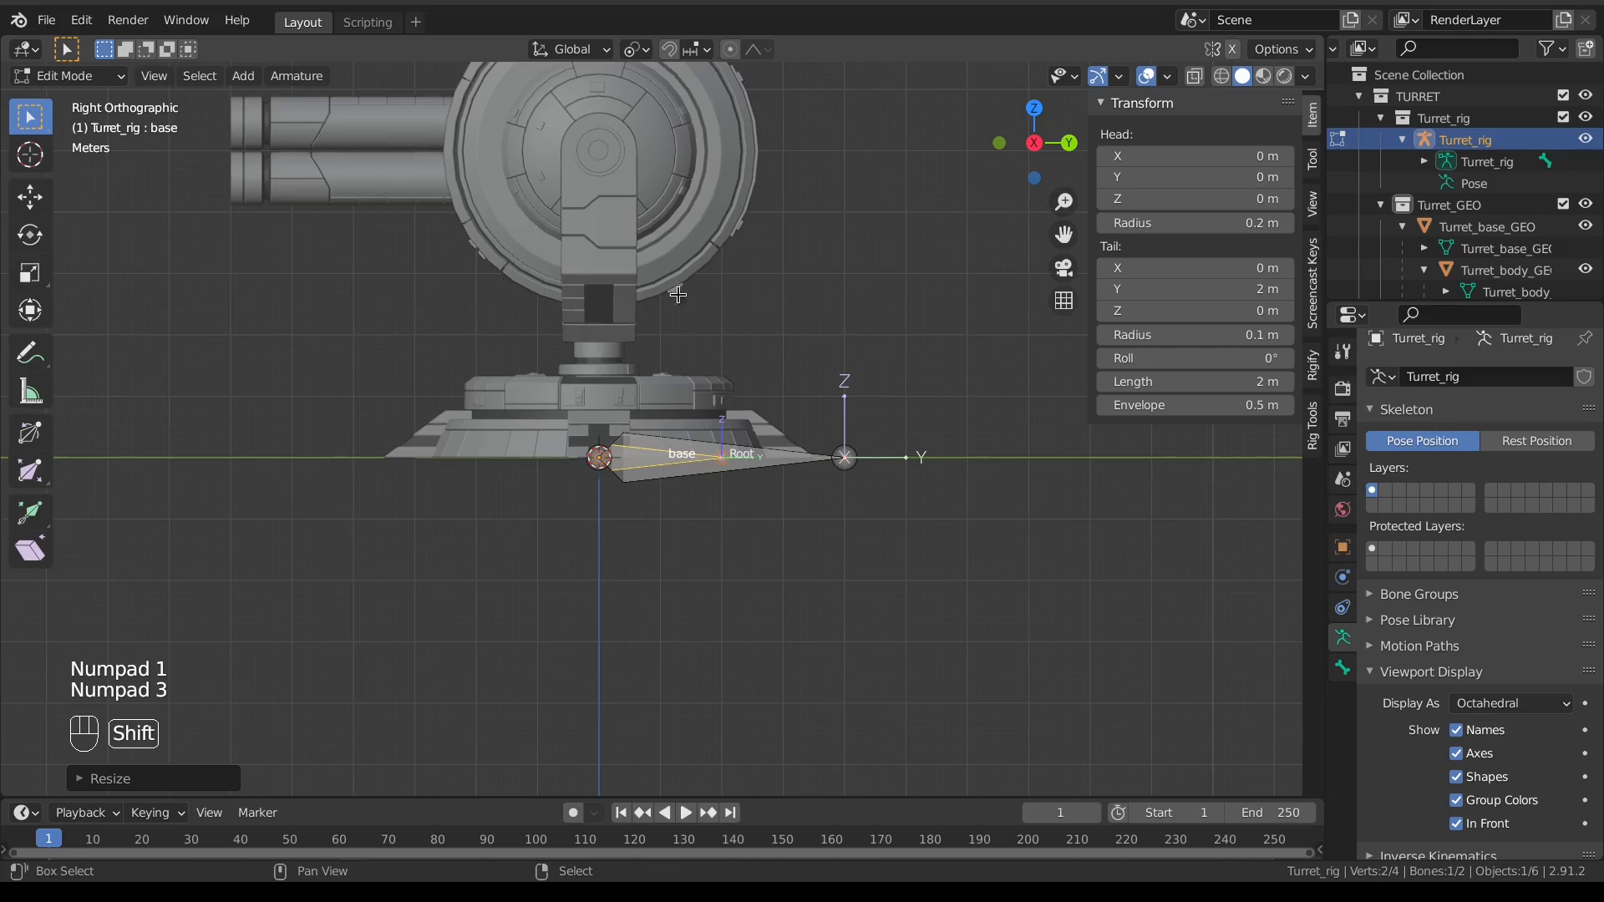
middle_click_drag(660, 243, 662, 368, "shift")
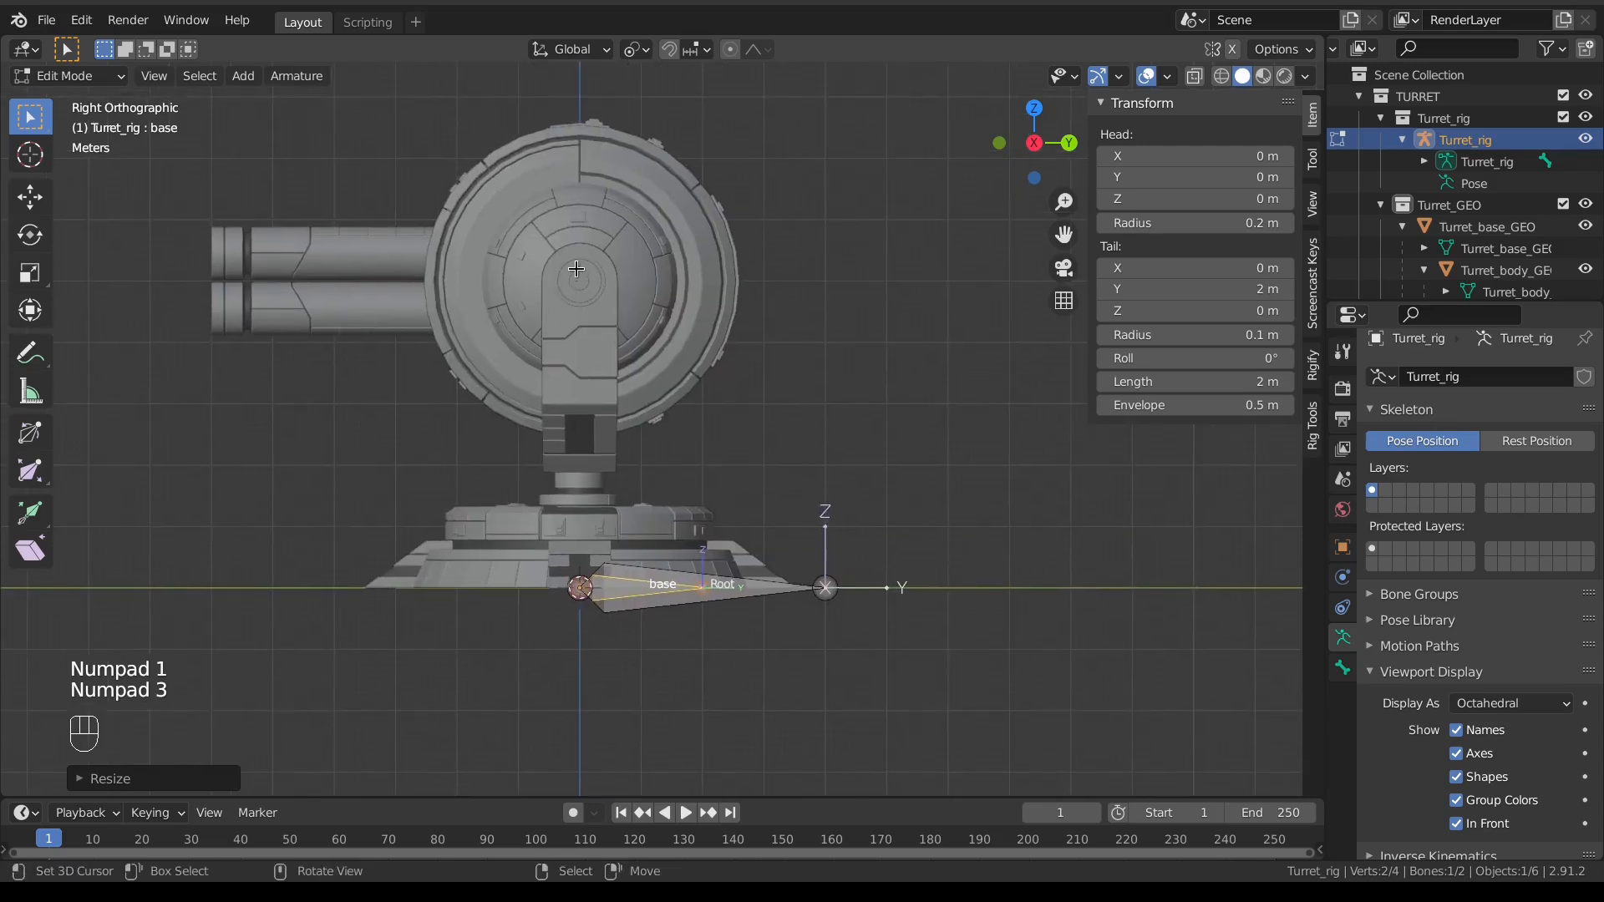
mouse_move(578, 174)
left_mouse_down()
mouse_move(668, 205)
mouse_move(706, 242)
left_mouse_up()
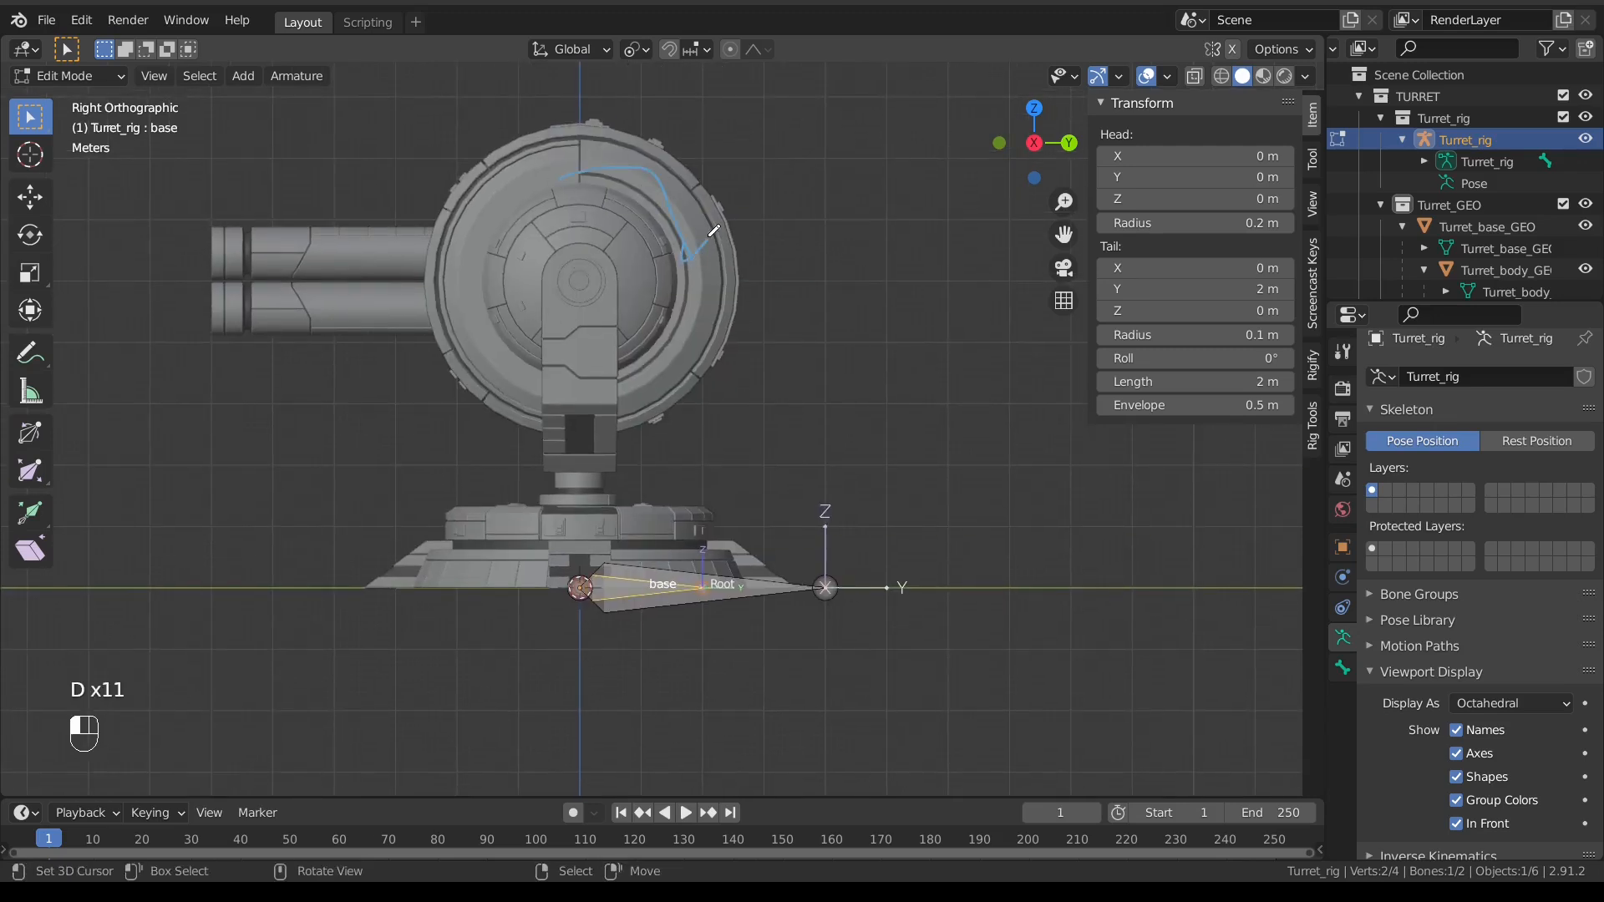
left_click_drag(557, 175, 575, 186)
key("ctrl+z")
key("ctrl+z")
key("ctrl+z")
key("ctrl+z")
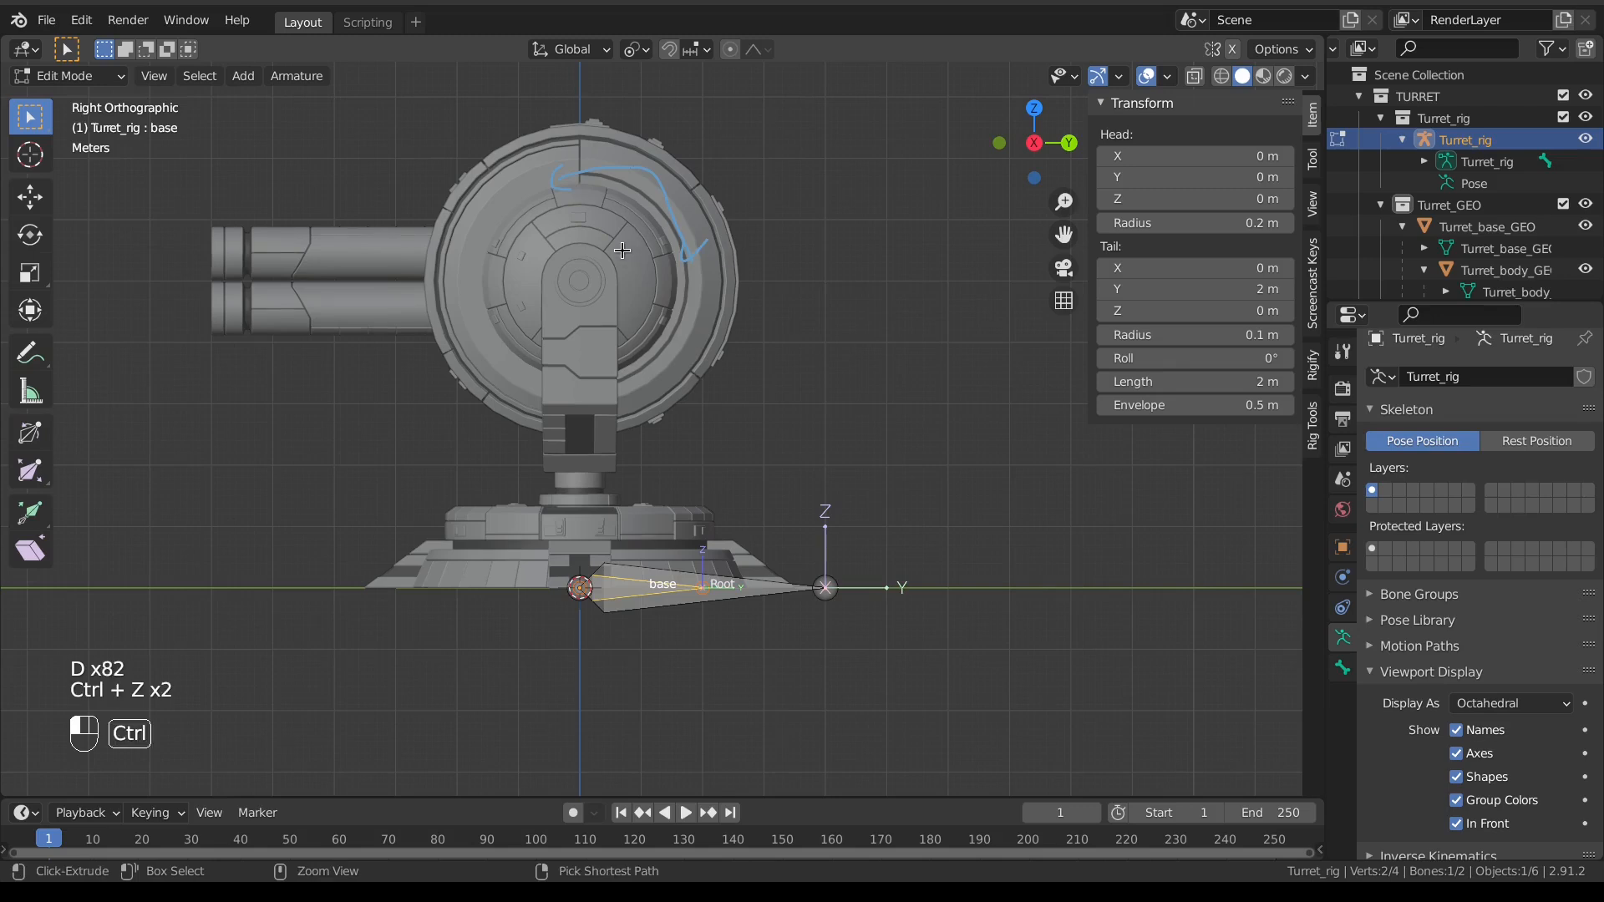
Step: Leave Edit Mode and snap the 3D cursor to the origin of Turret_body_GEO
key("Tab")
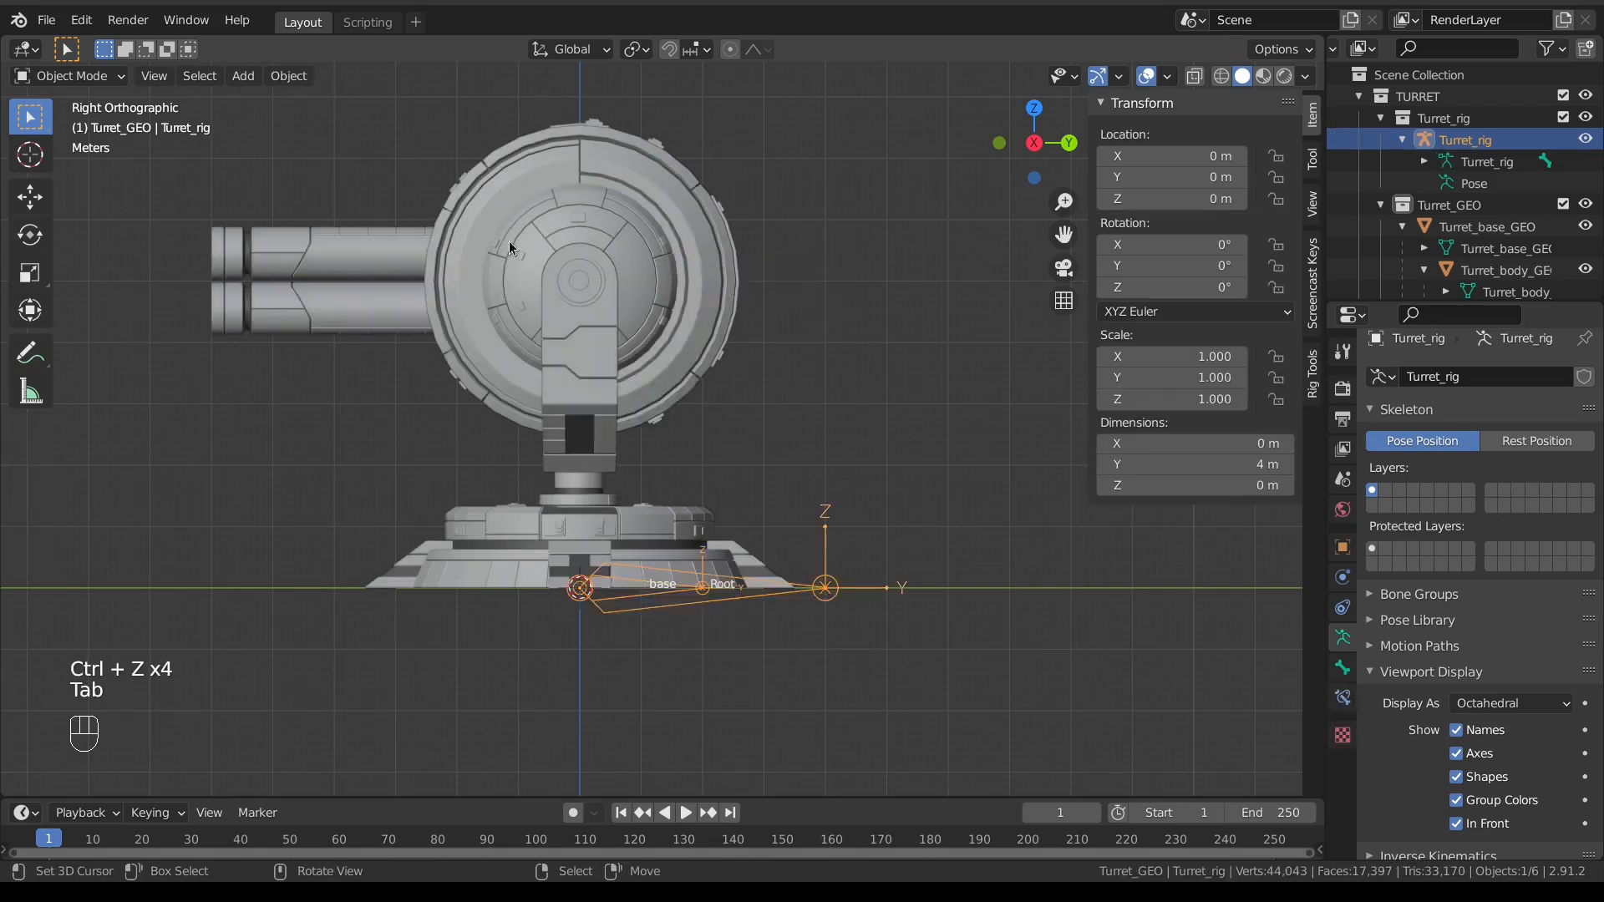
left_click(609, 214)
mouse_move(625, 274)
middle_mouse_down()
mouse_move(643, 308)
mouse_move(616, 312)
mouse_move(645, 294)
middle_mouse_up()
key("KP_3")
key("r")
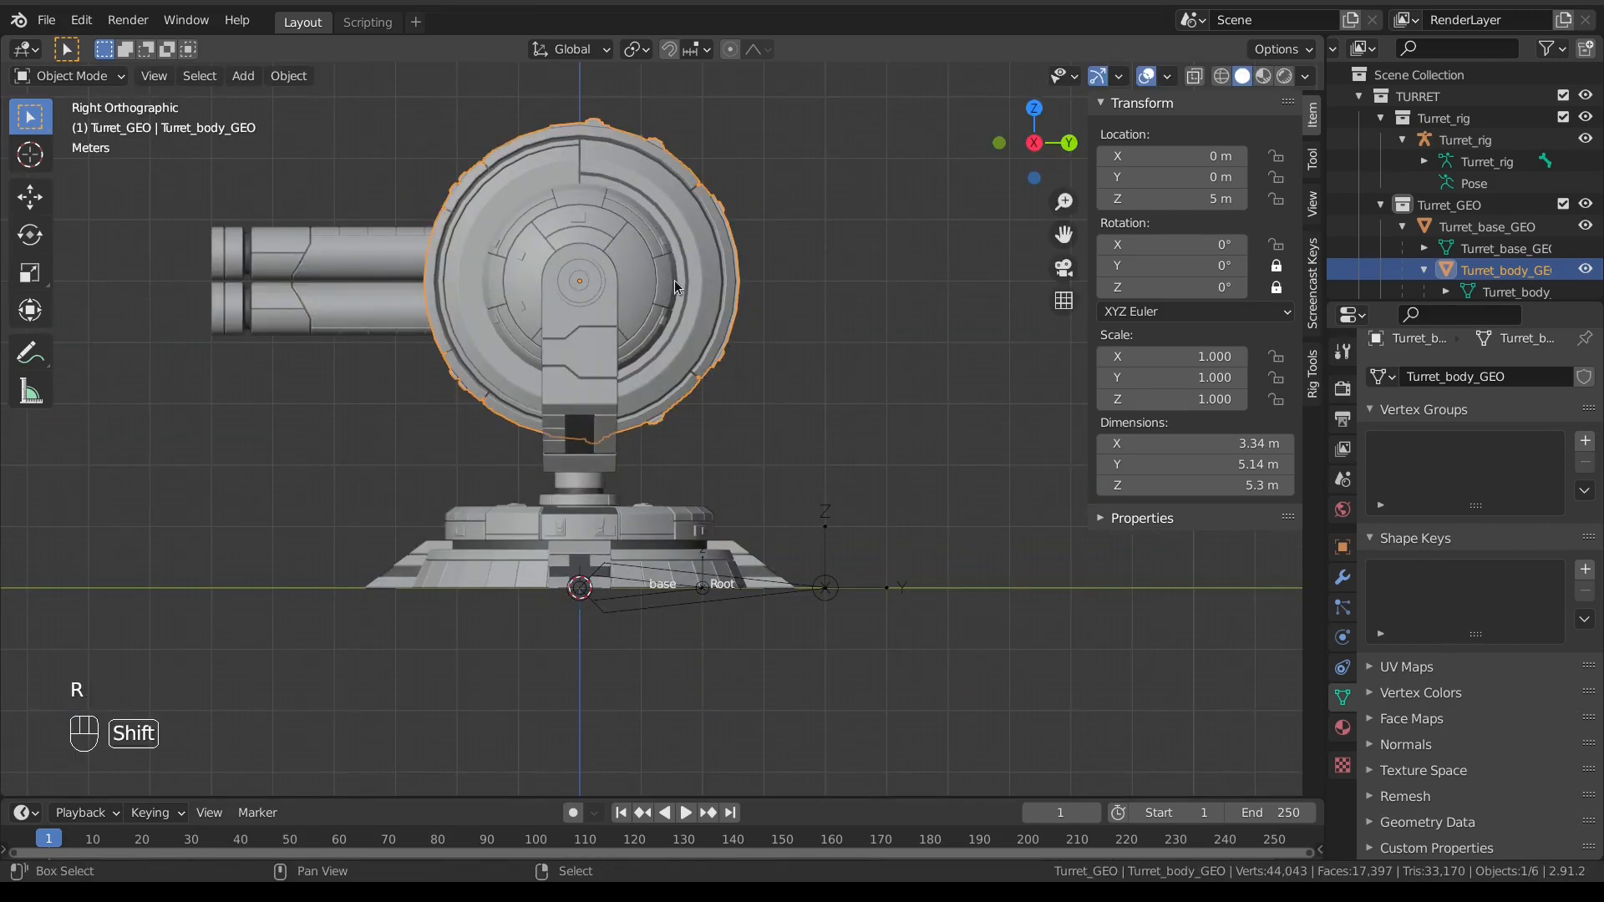
key("shift+s")
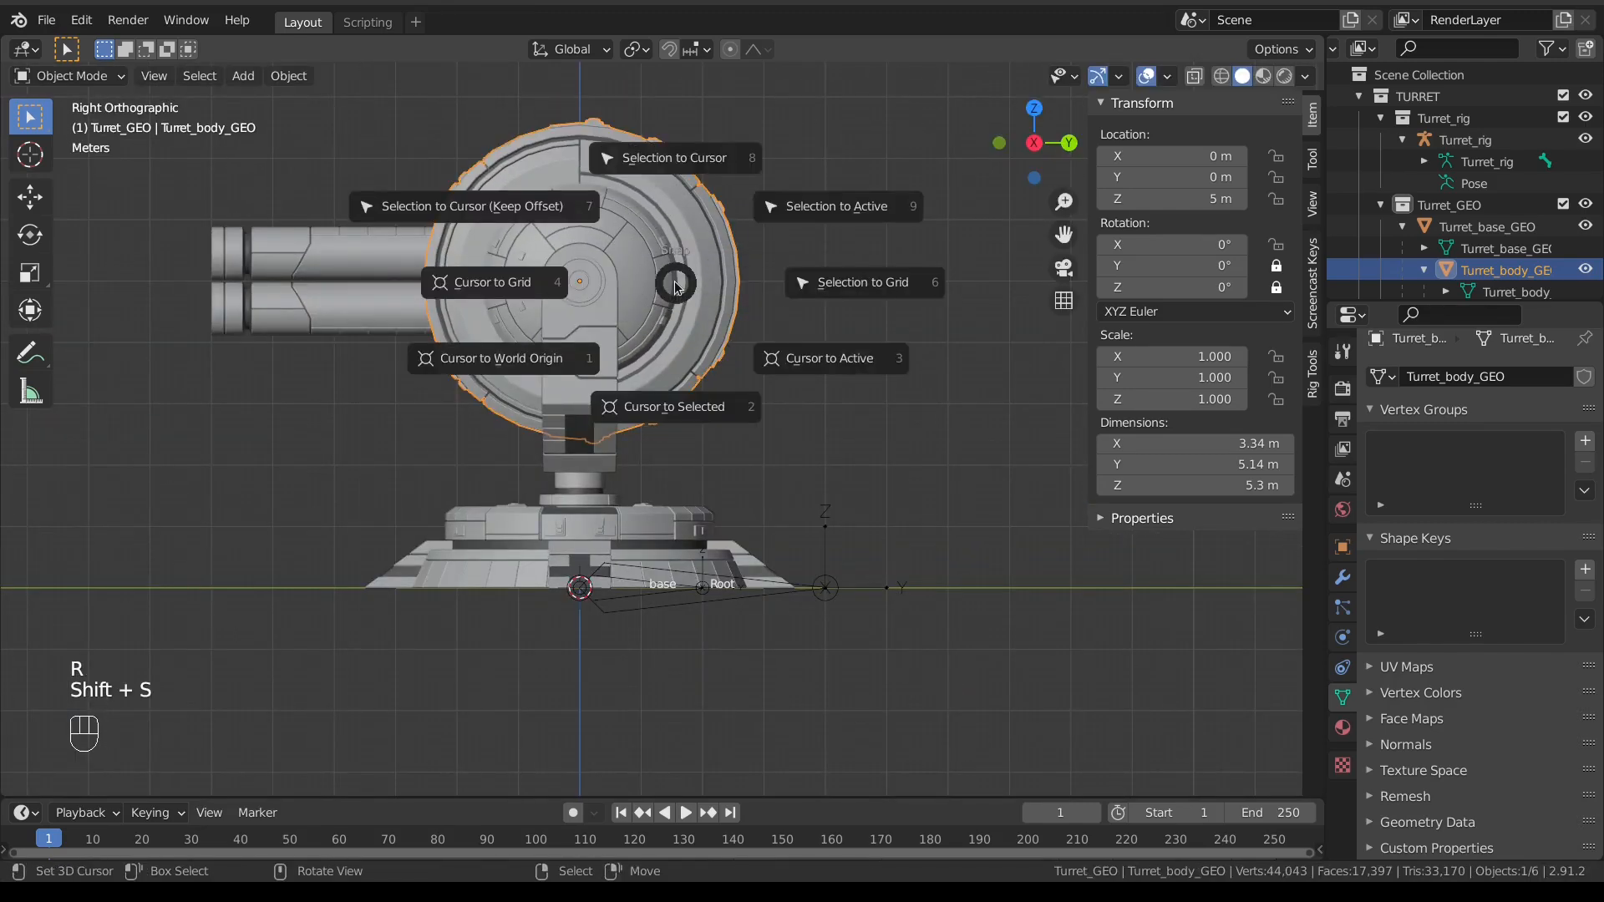
left_click(669, 407)
Step: Duplicate the base bone in the Turret_rig armature and move the copy up along Z to about 4.7 m
left_click(645, 601)
key("Tab")
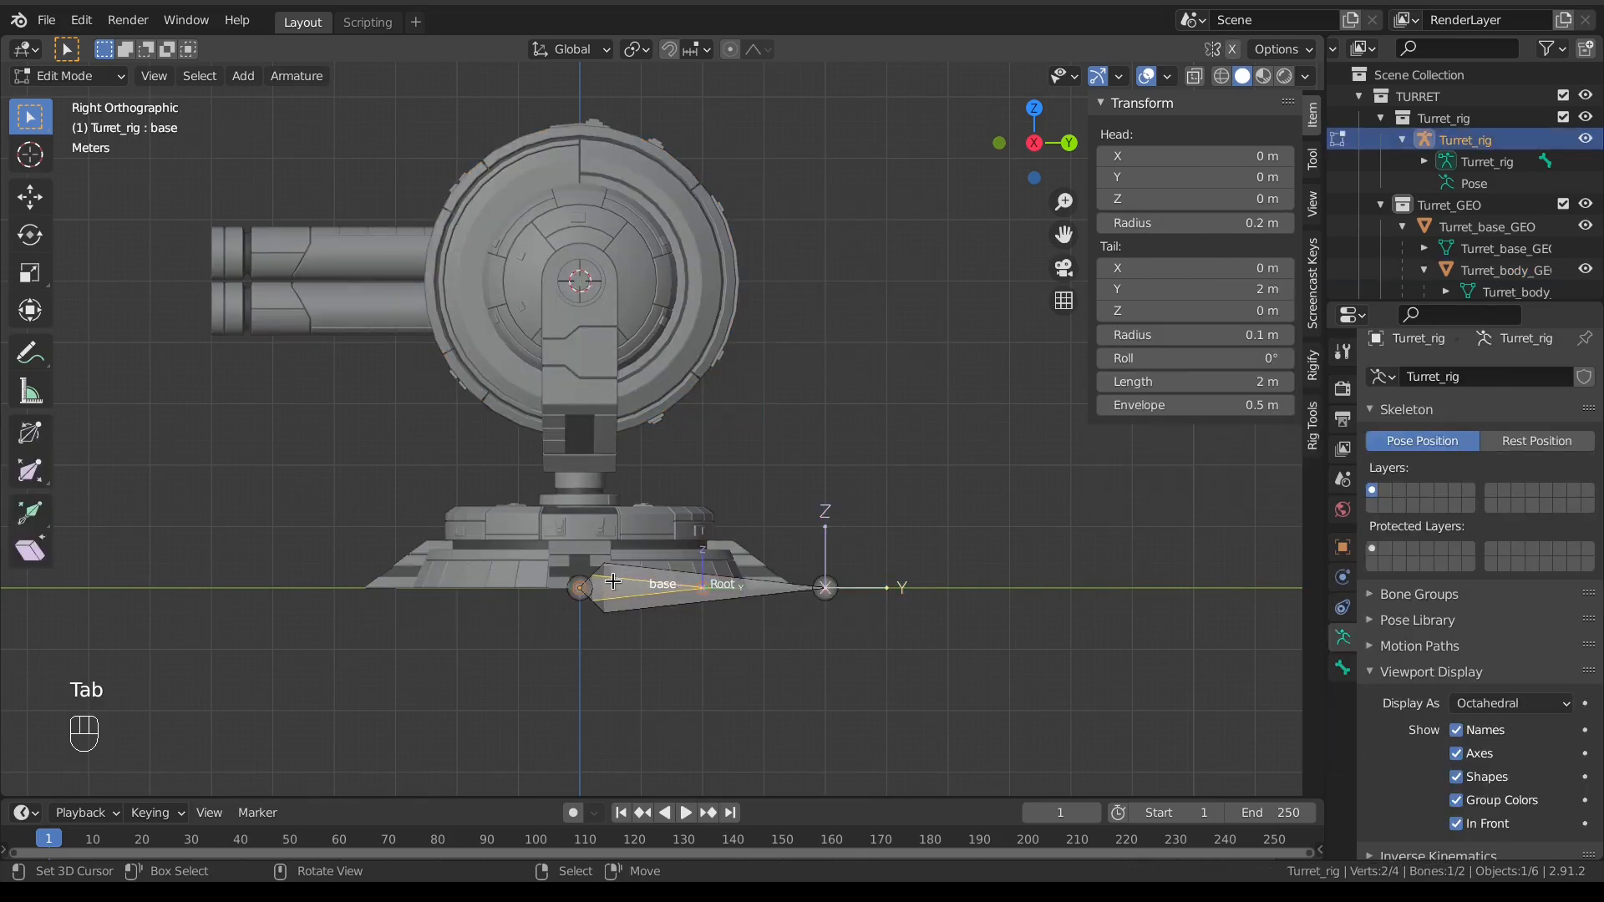
key("shift+d")
key("z")
left_click(606, 344)
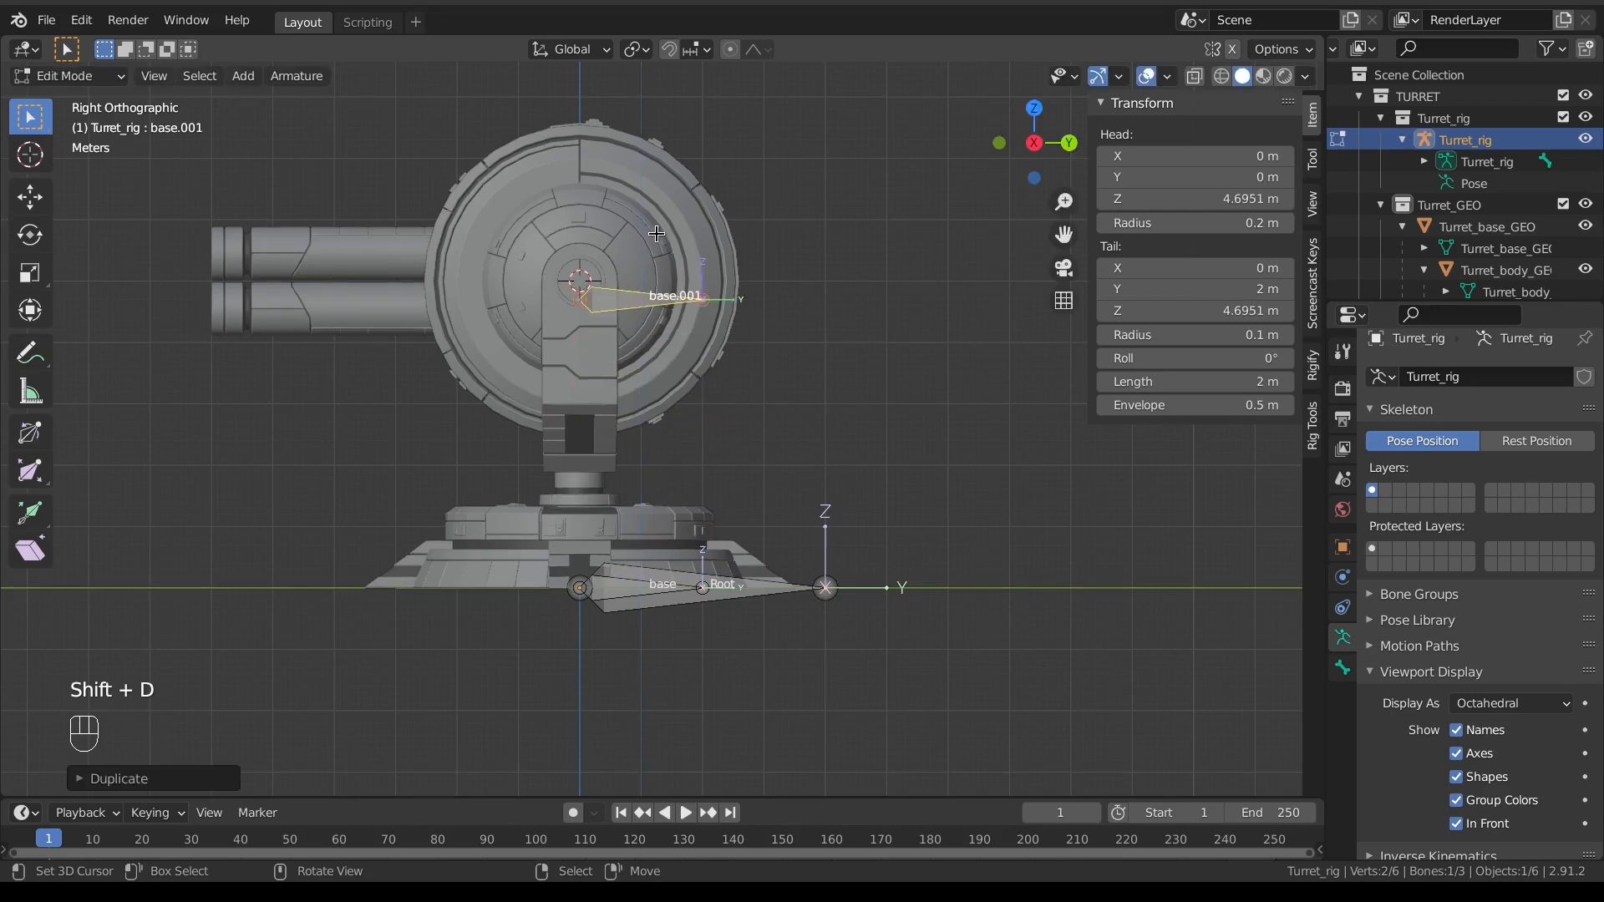
Step: Snap the duplicated bone's head to the 3D cursor at the turret body's origin
key("shift+s")
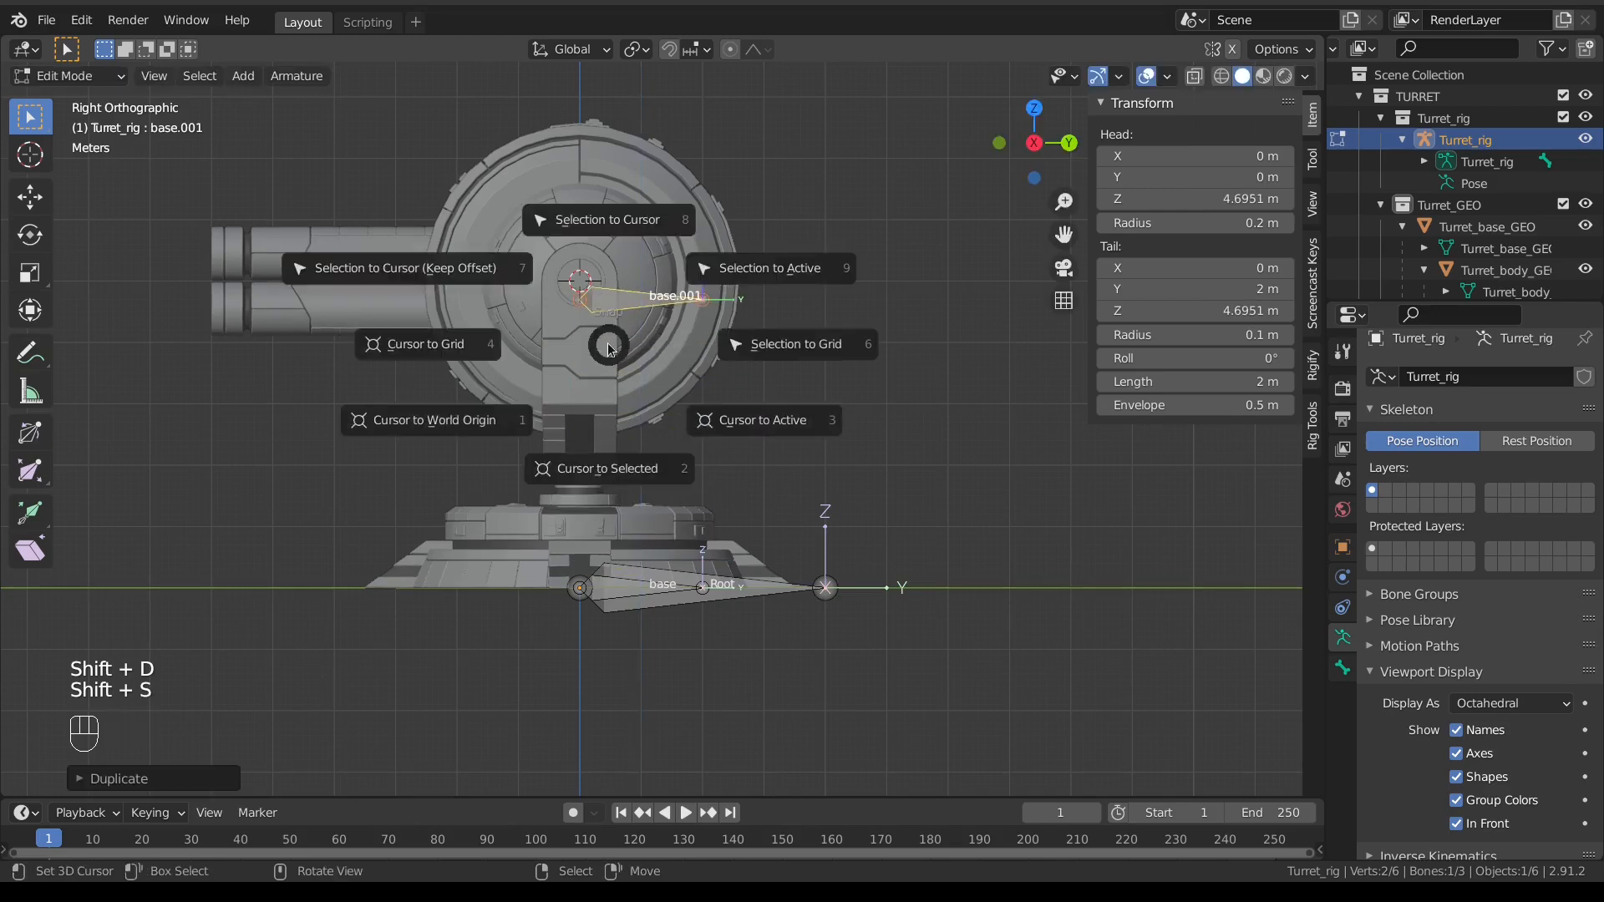
left_click(500, 273)
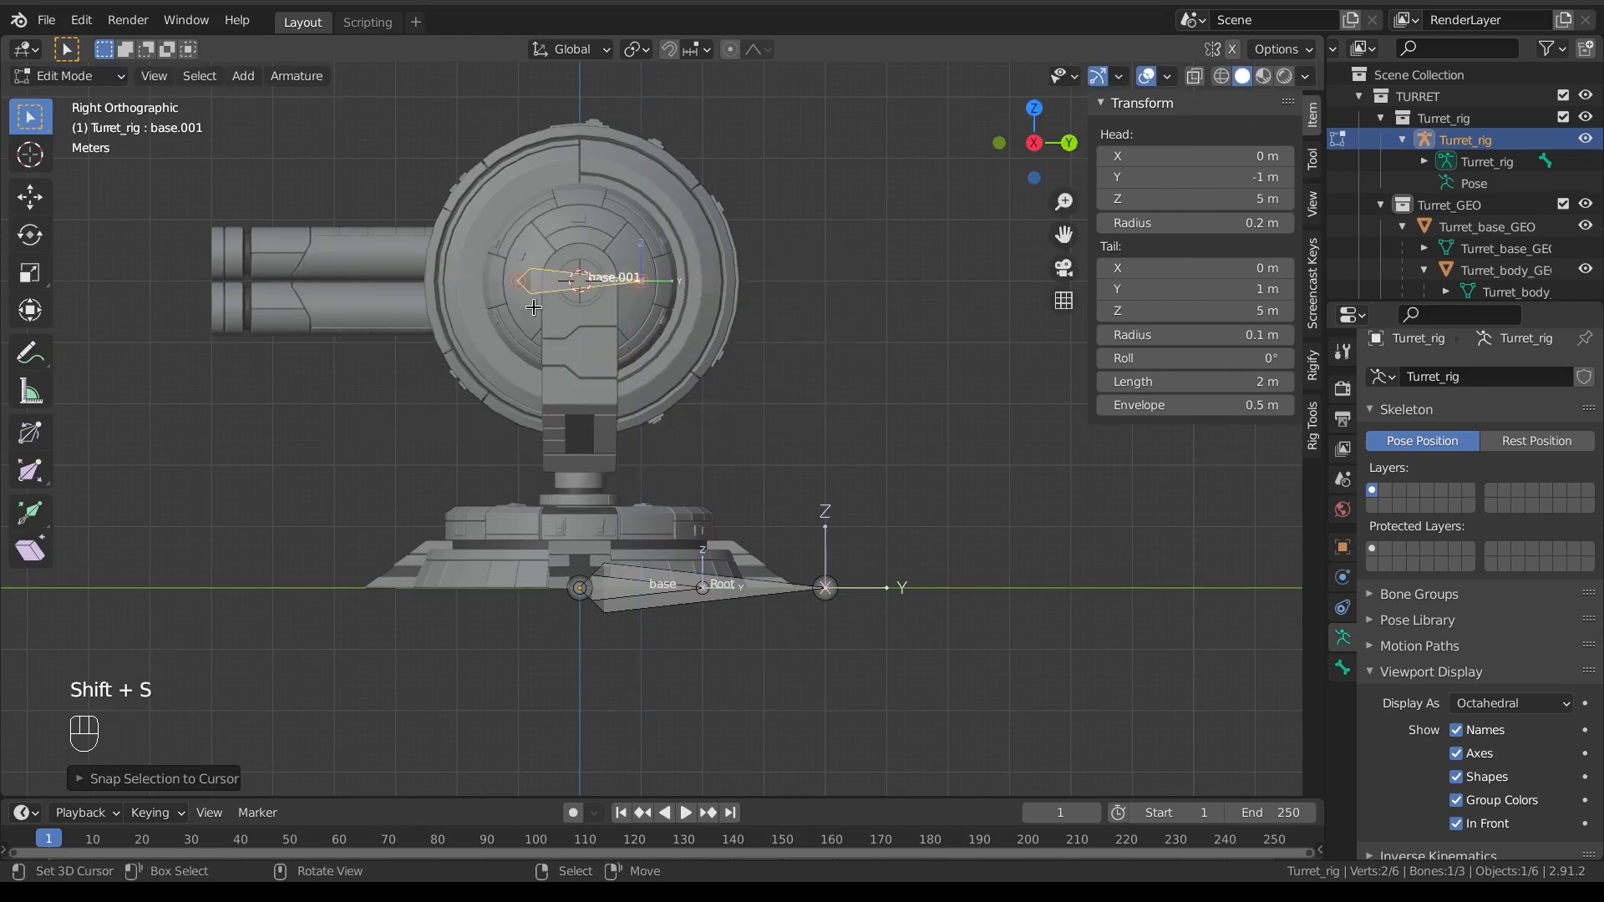
key("shift+s")
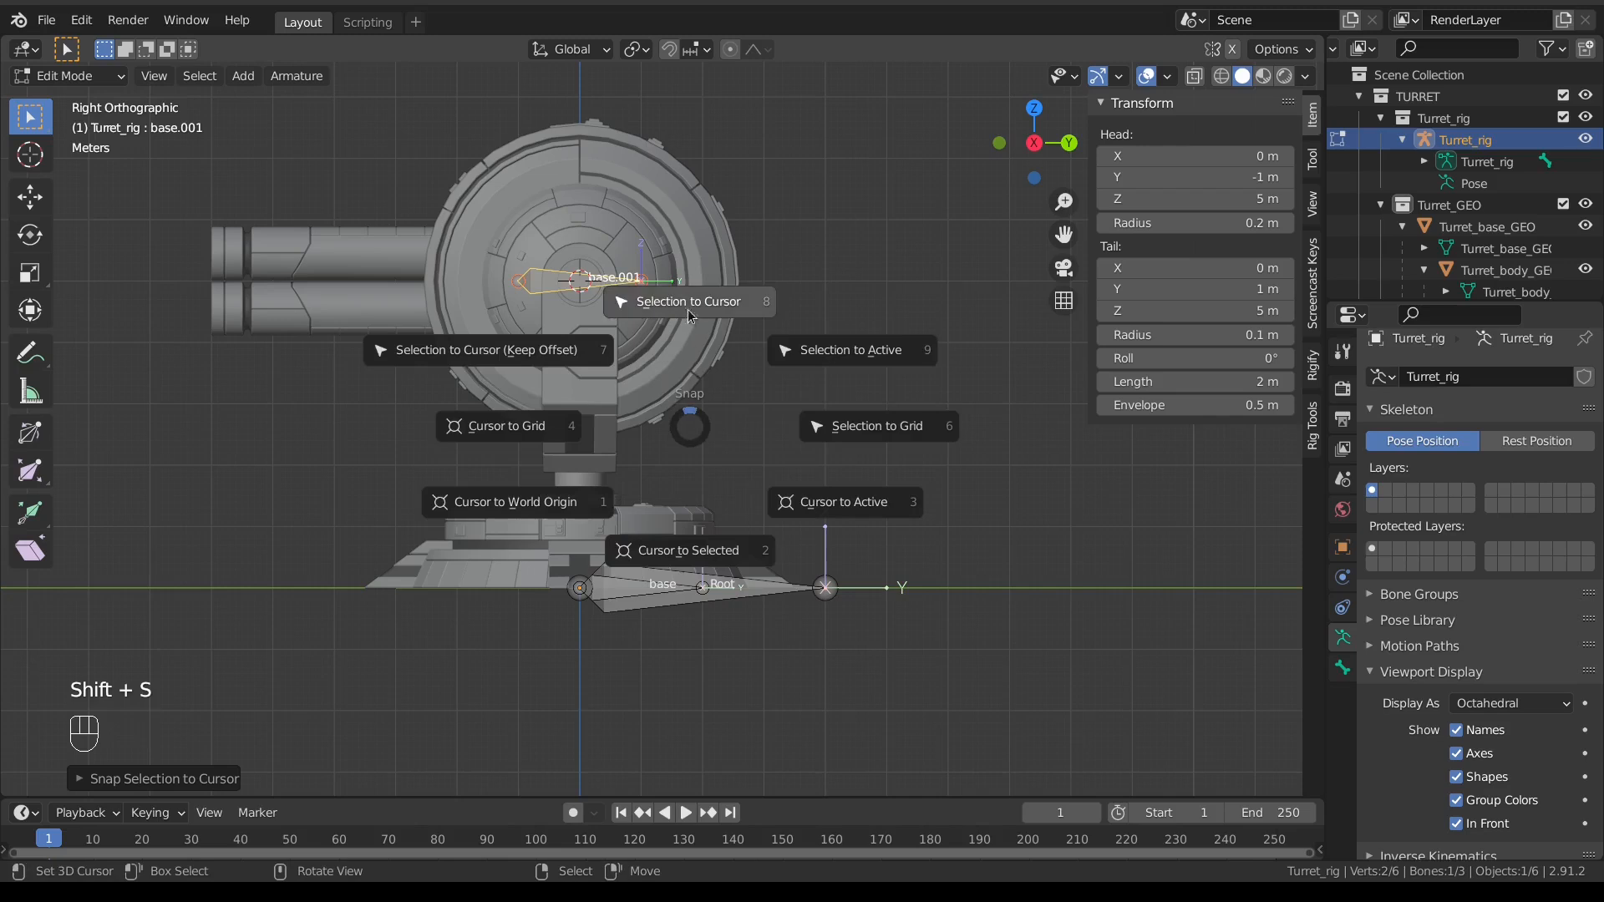
left_click(686, 310)
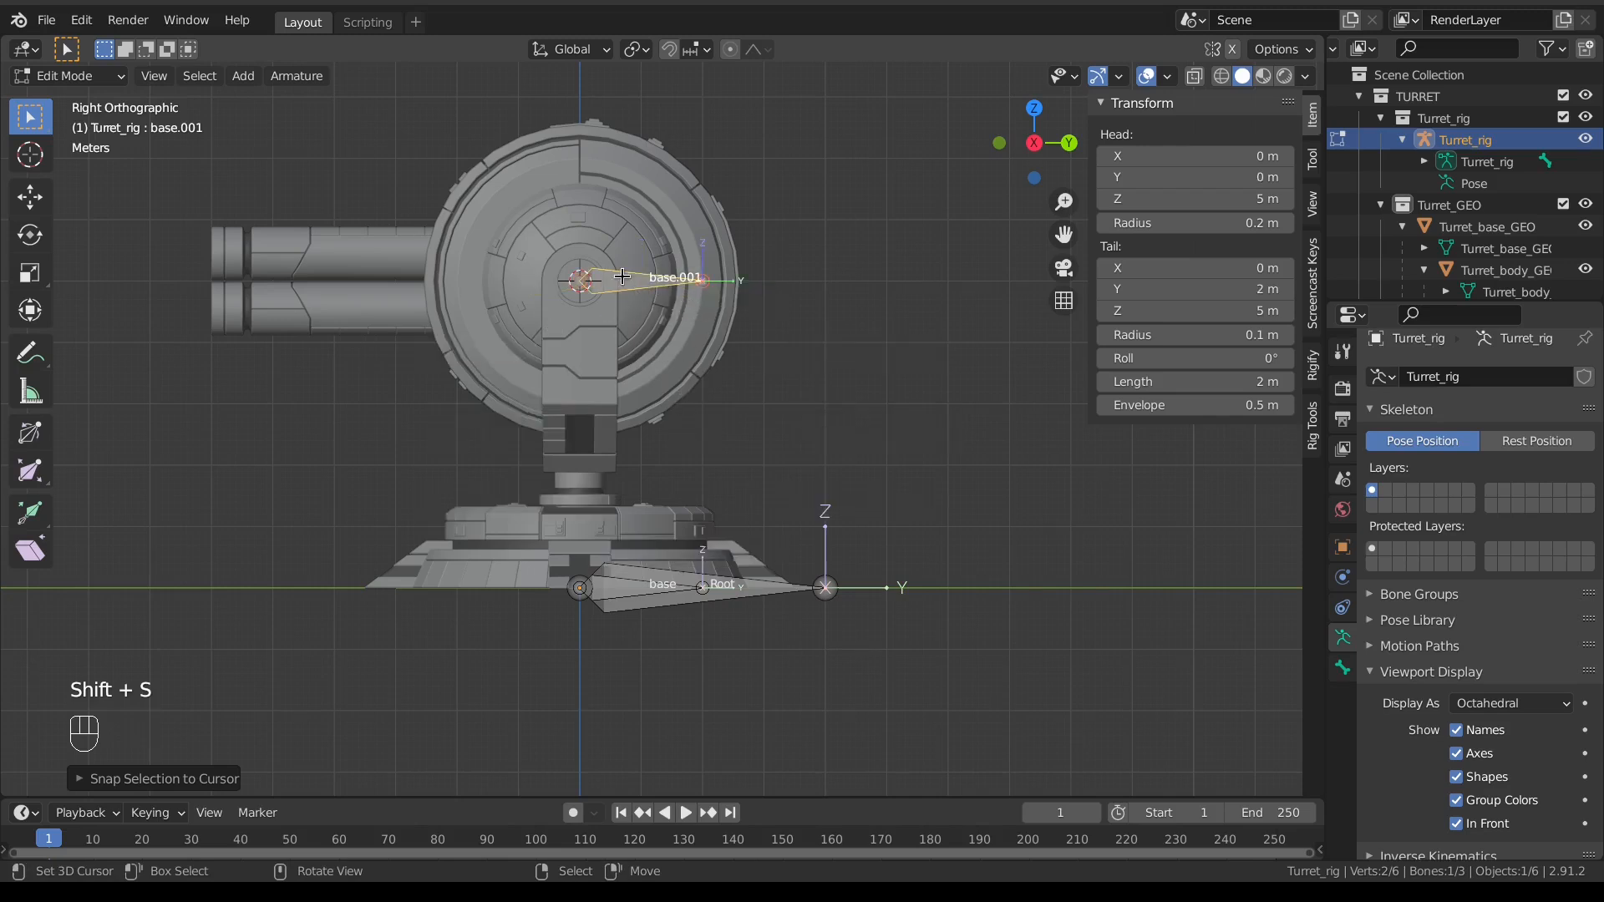
key("shift+s")
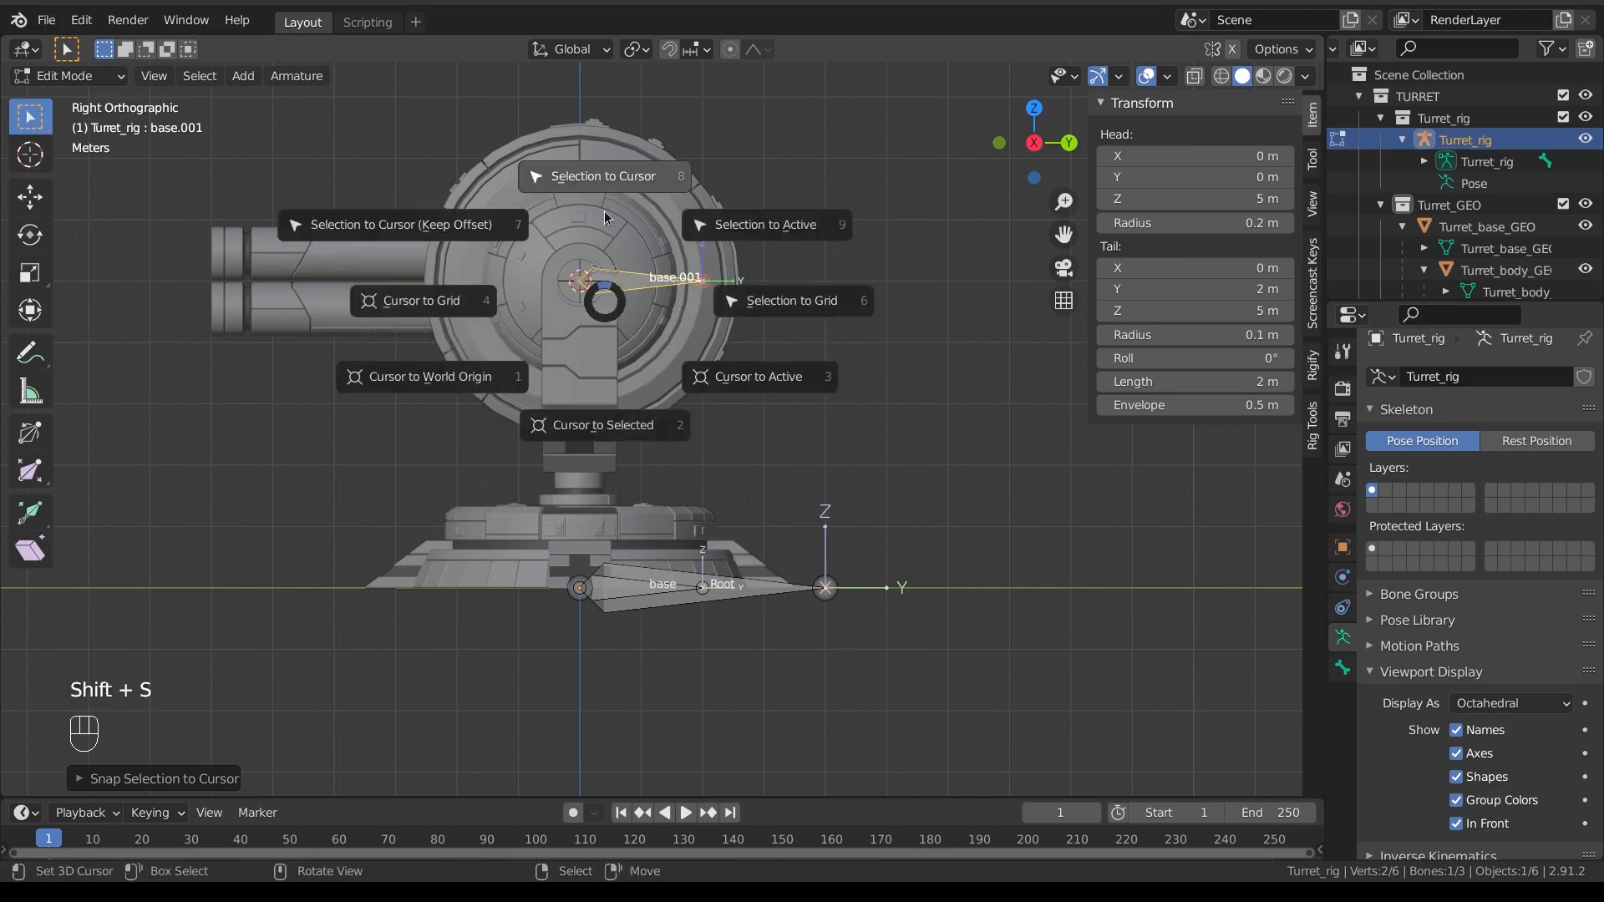
left_click(635, 171)
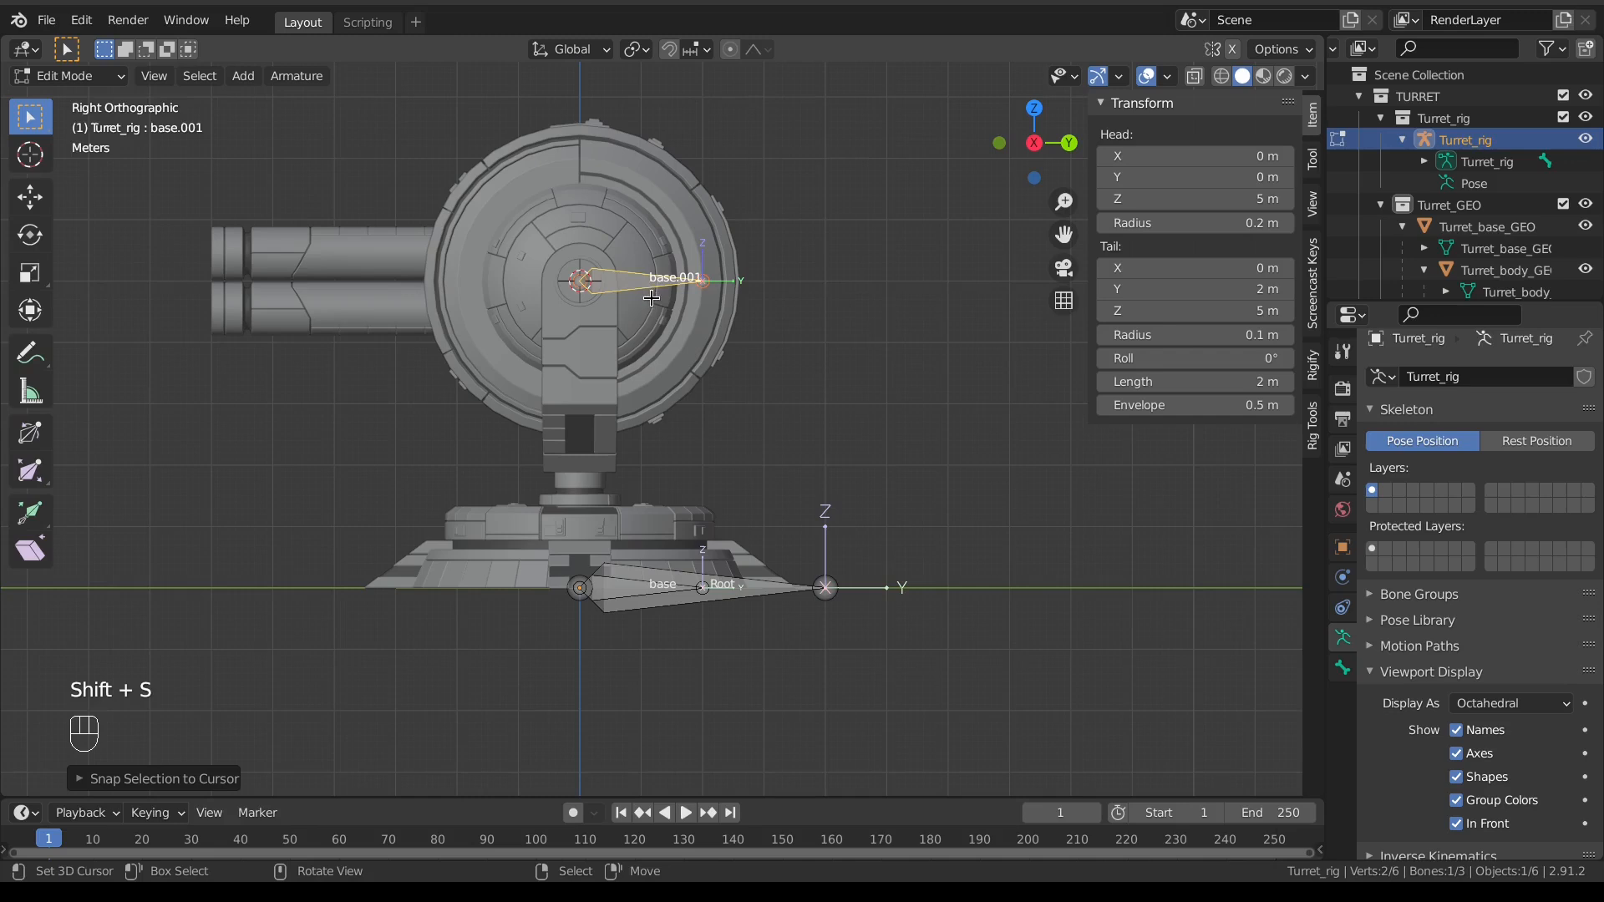
Step: Rename the snapped bone as body
key("F2")
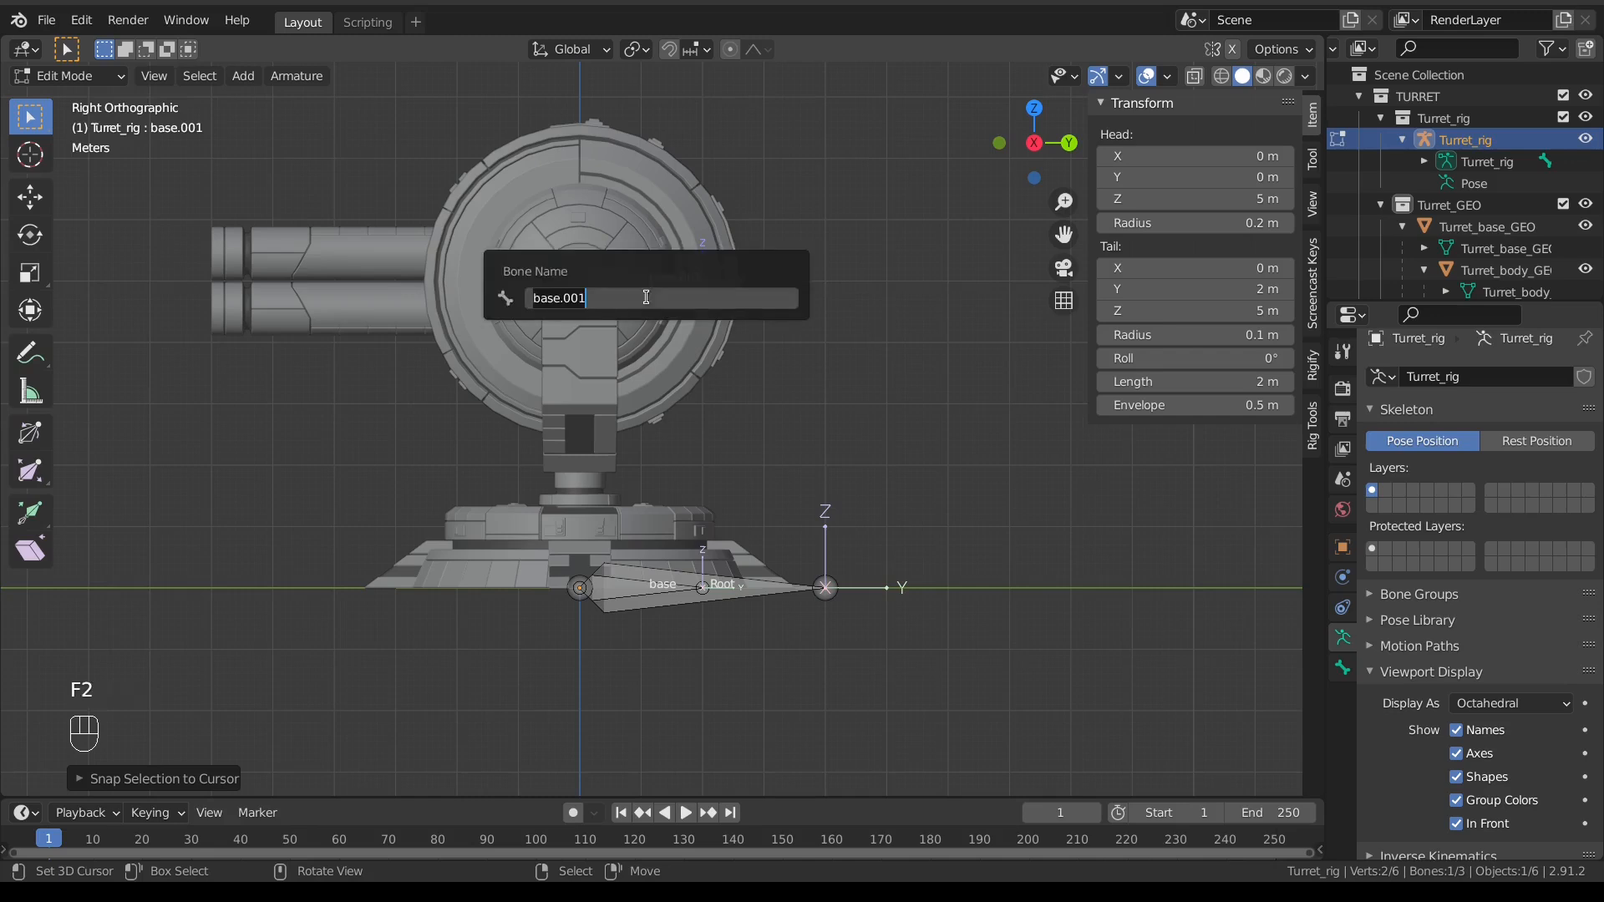
type("bods")
key("Return")
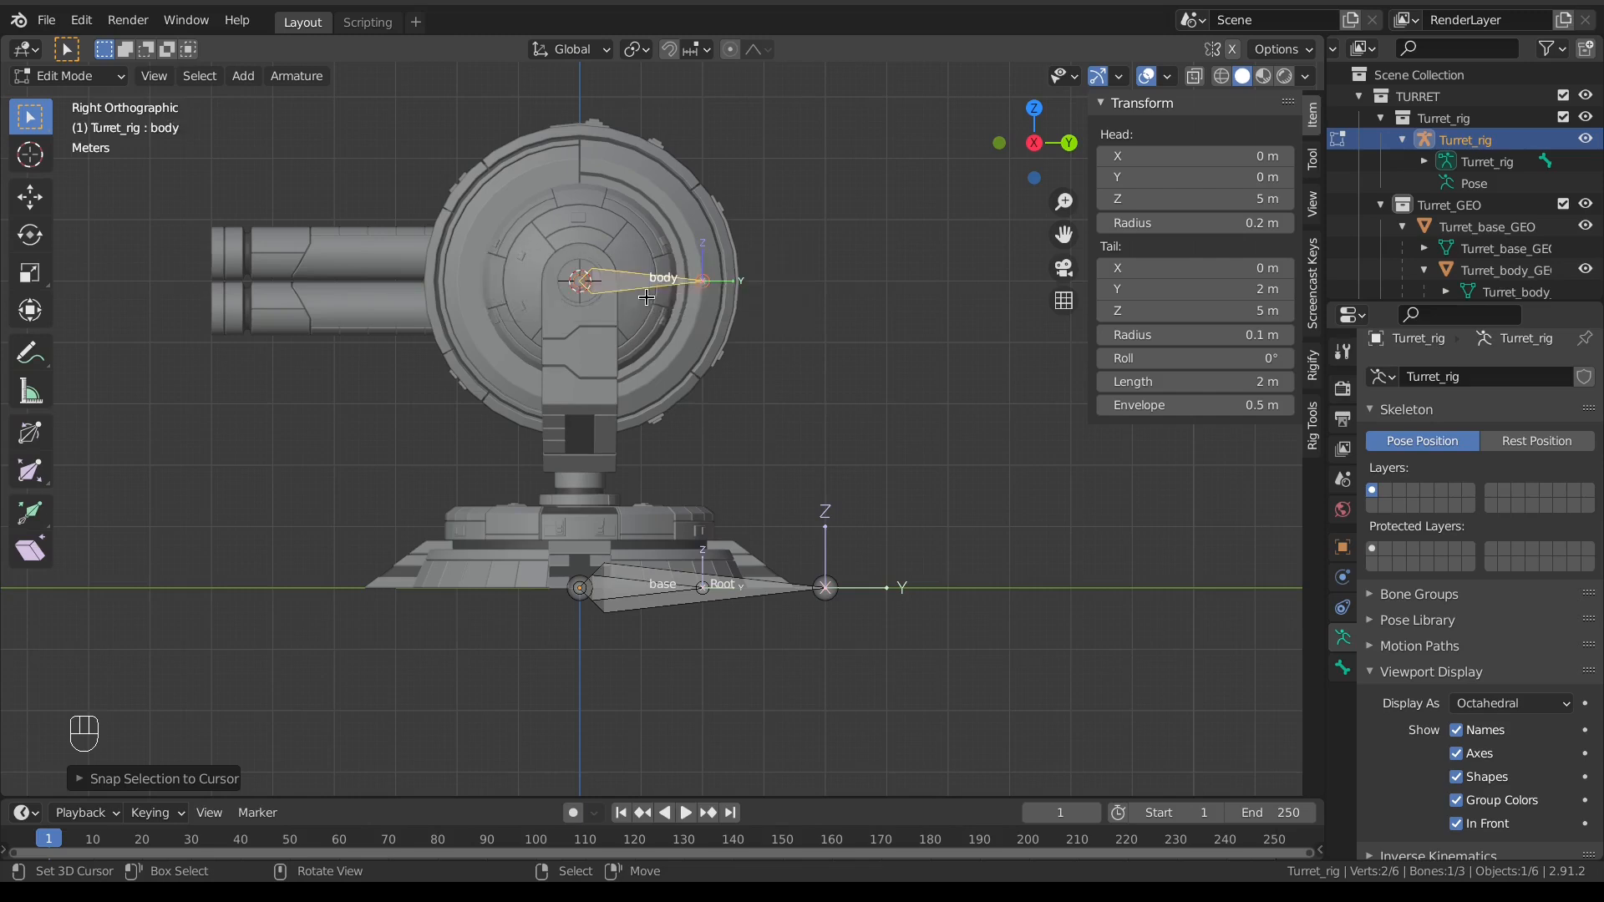
middle_click_drag(485, 416, 723, 525)
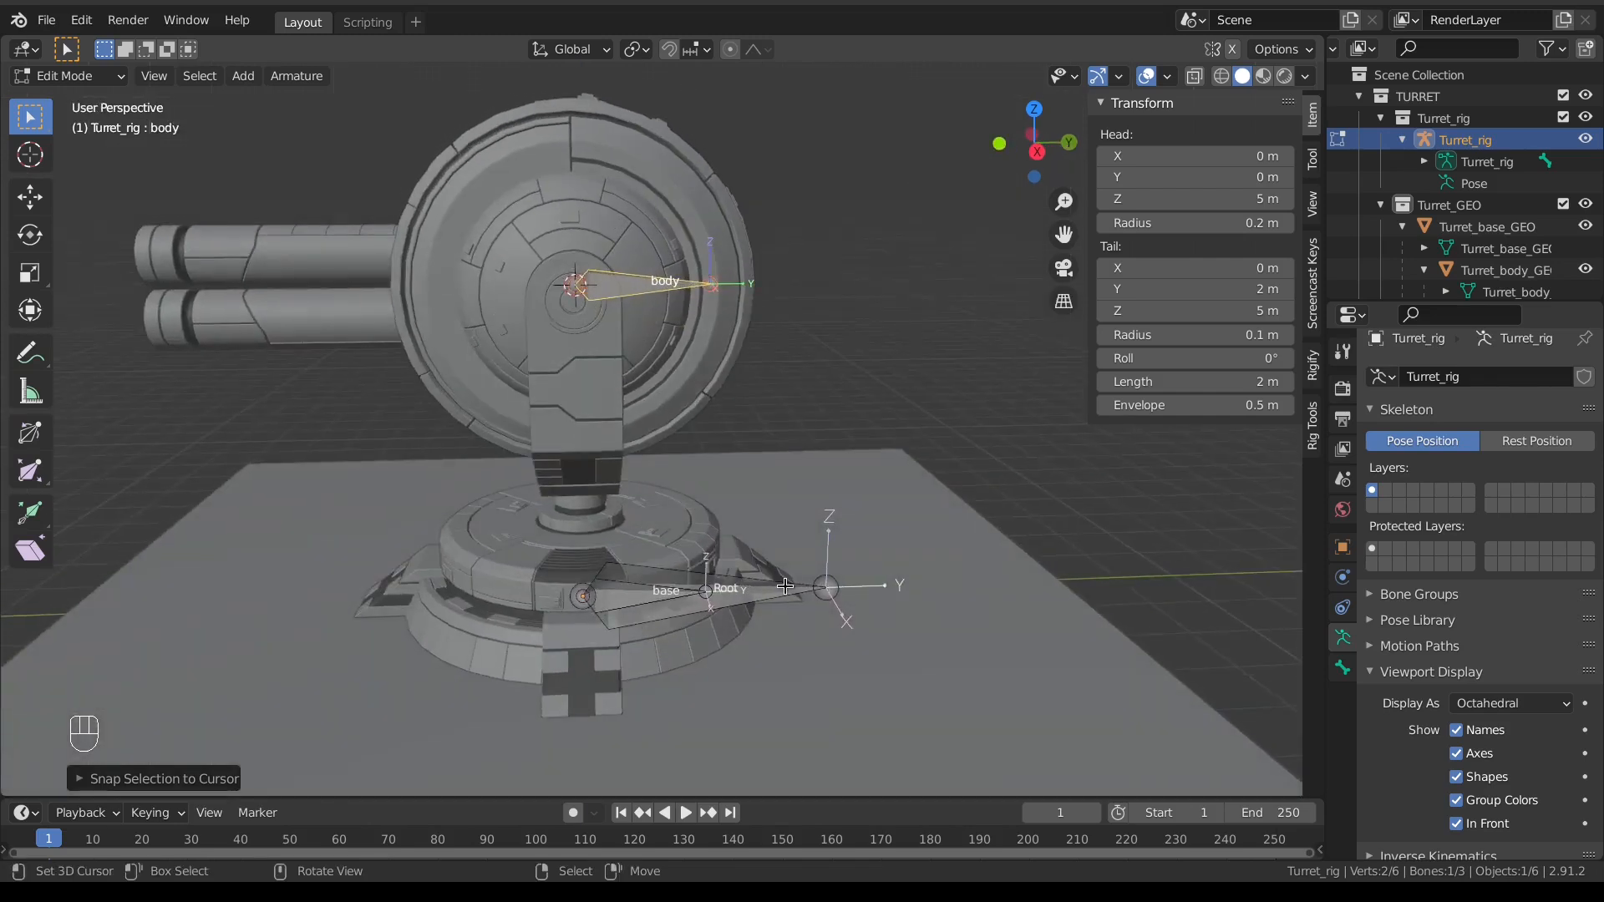
left_click(784, 584)
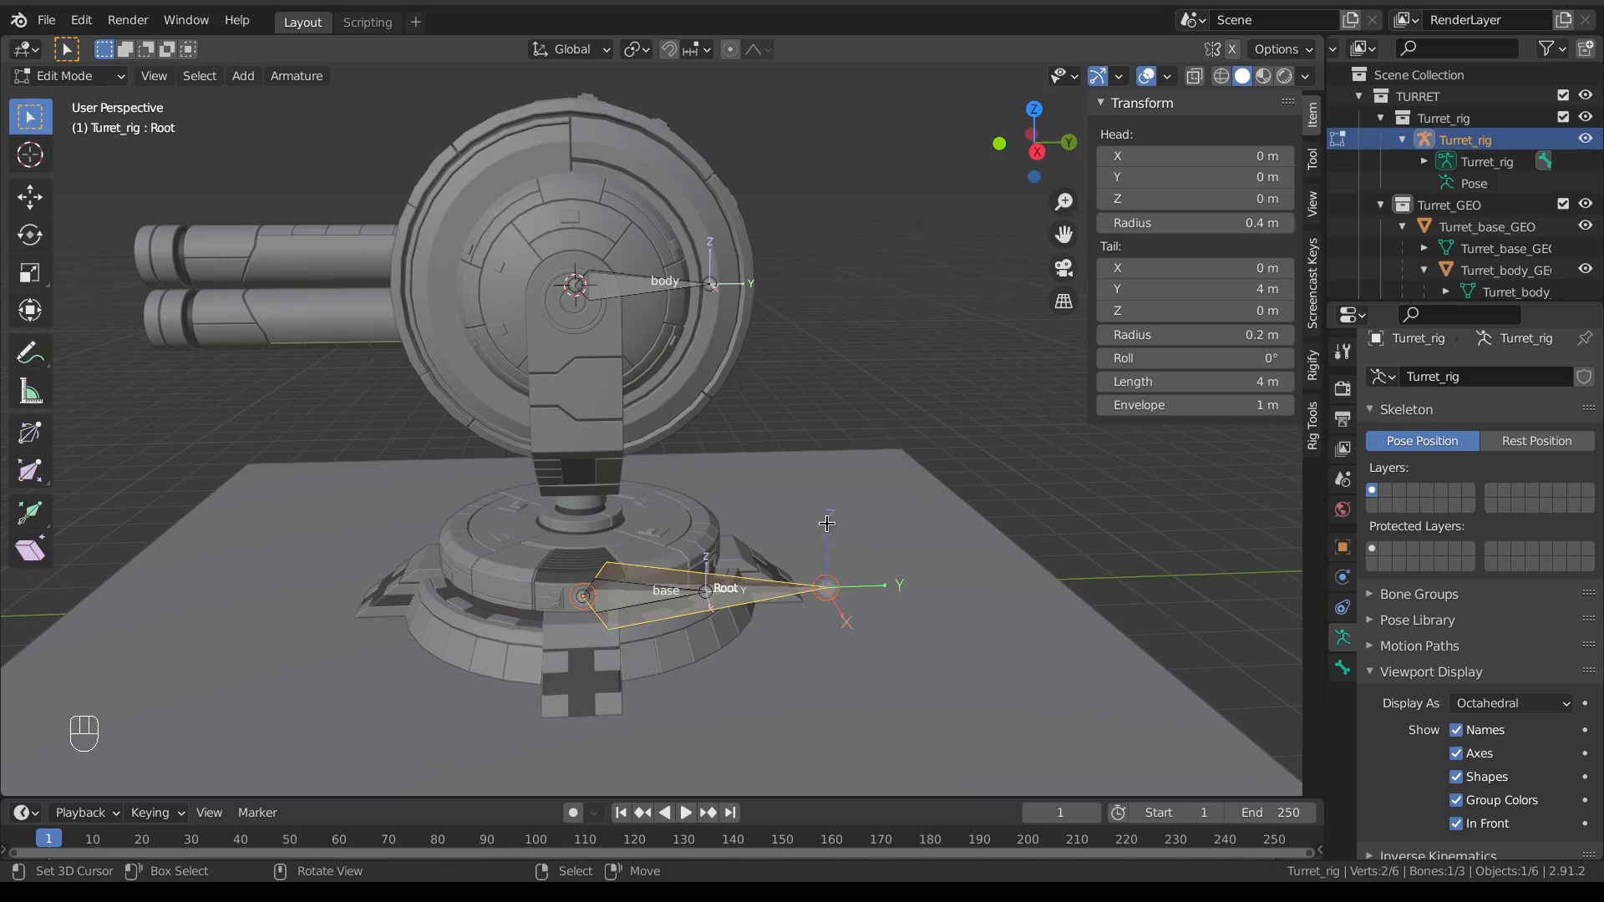
left_click(664, 280)
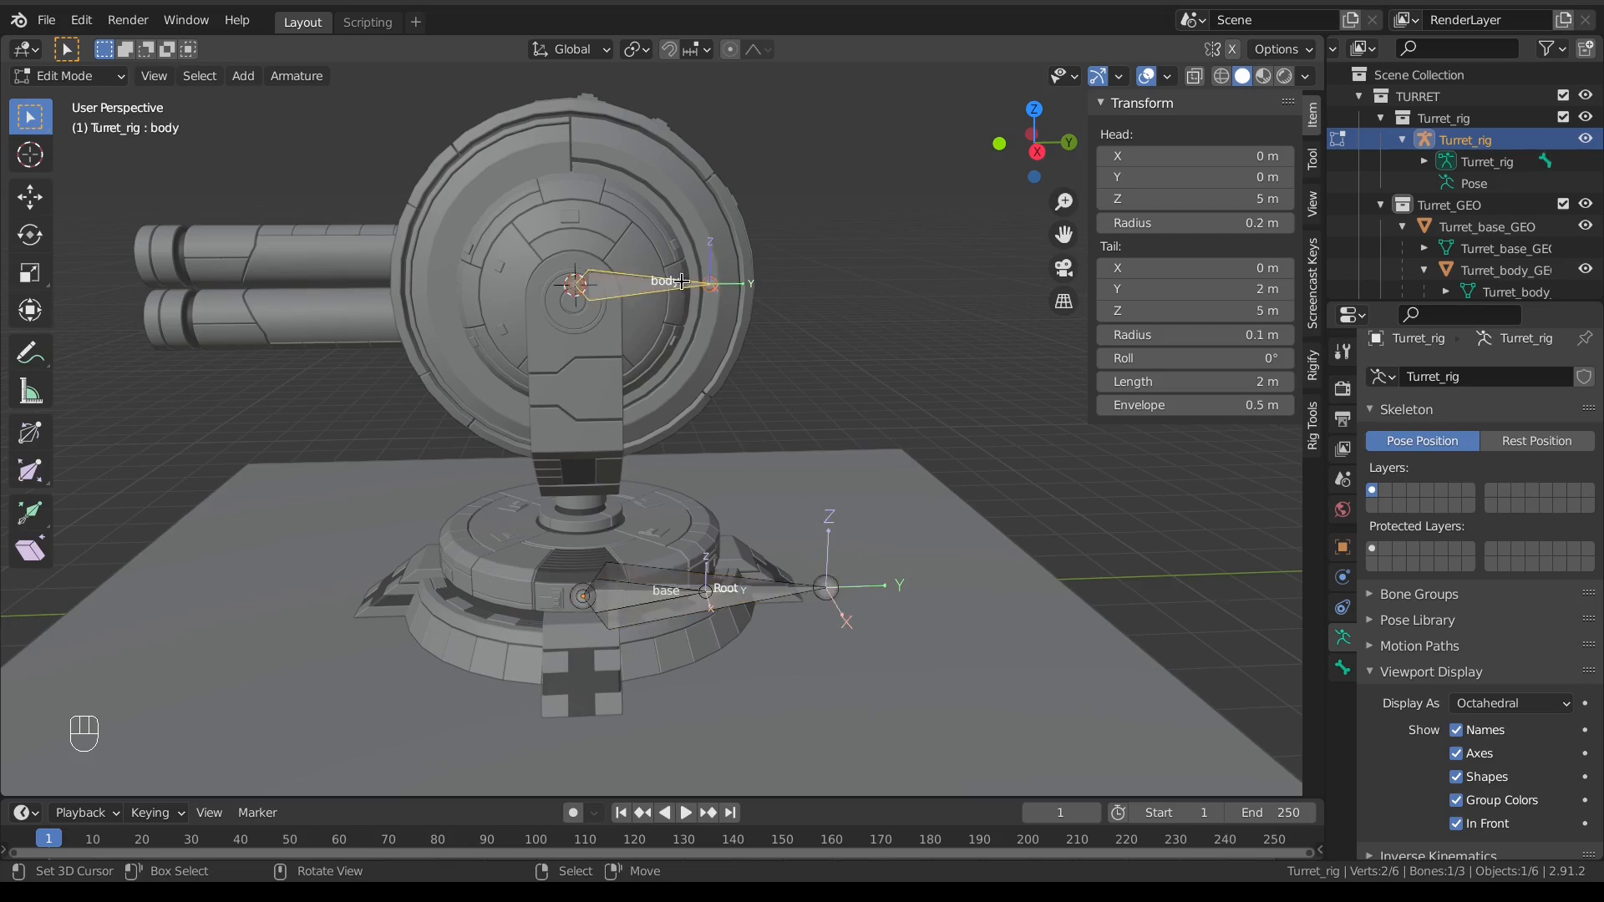
middle_click_drag(668, 280, 685, 487)
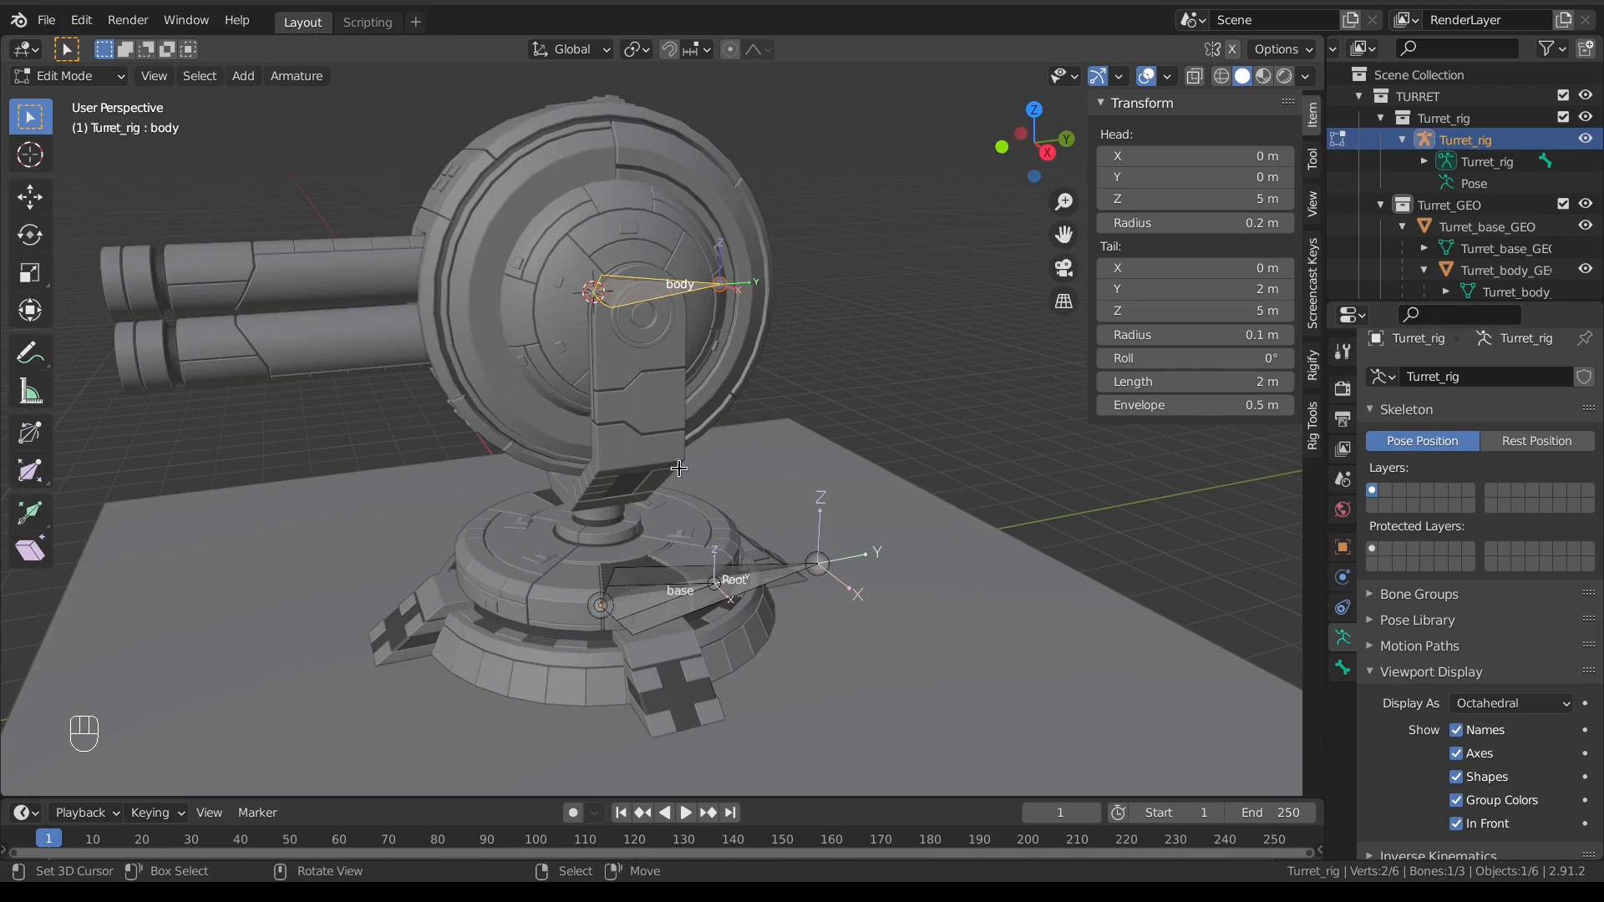
Step: Duplicate the body bone and move the copy along Y in front of the barrels, its head at about Y -27 m
key("KP_3")
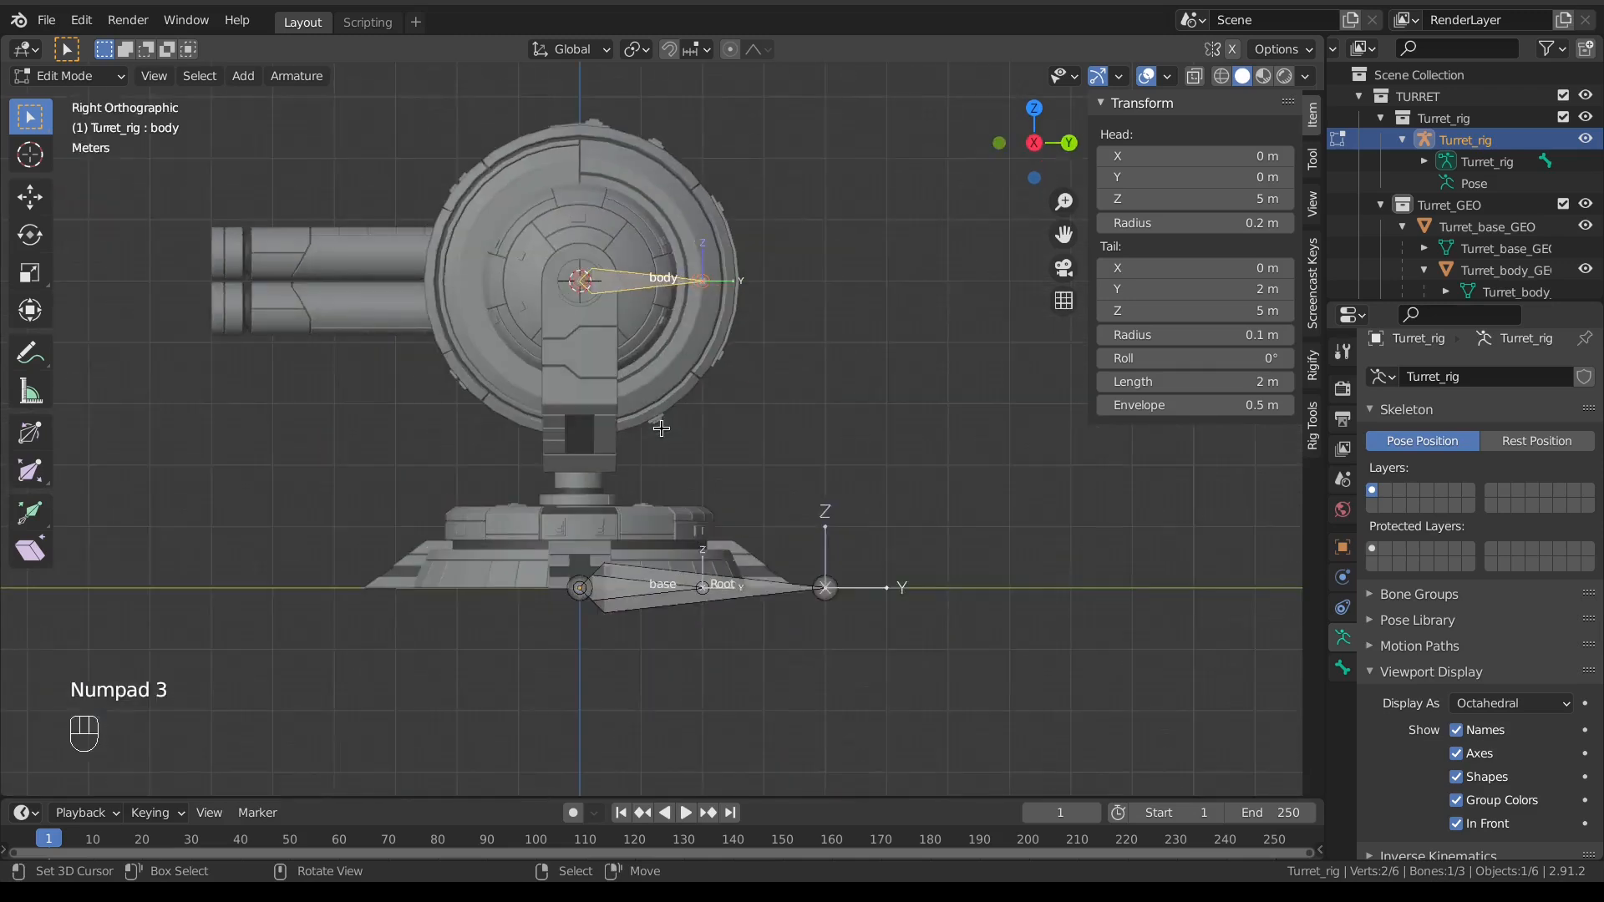
scroll(769, 305, "down", 4)
middle_click_drag(543, 316, 654, 404, "shift")
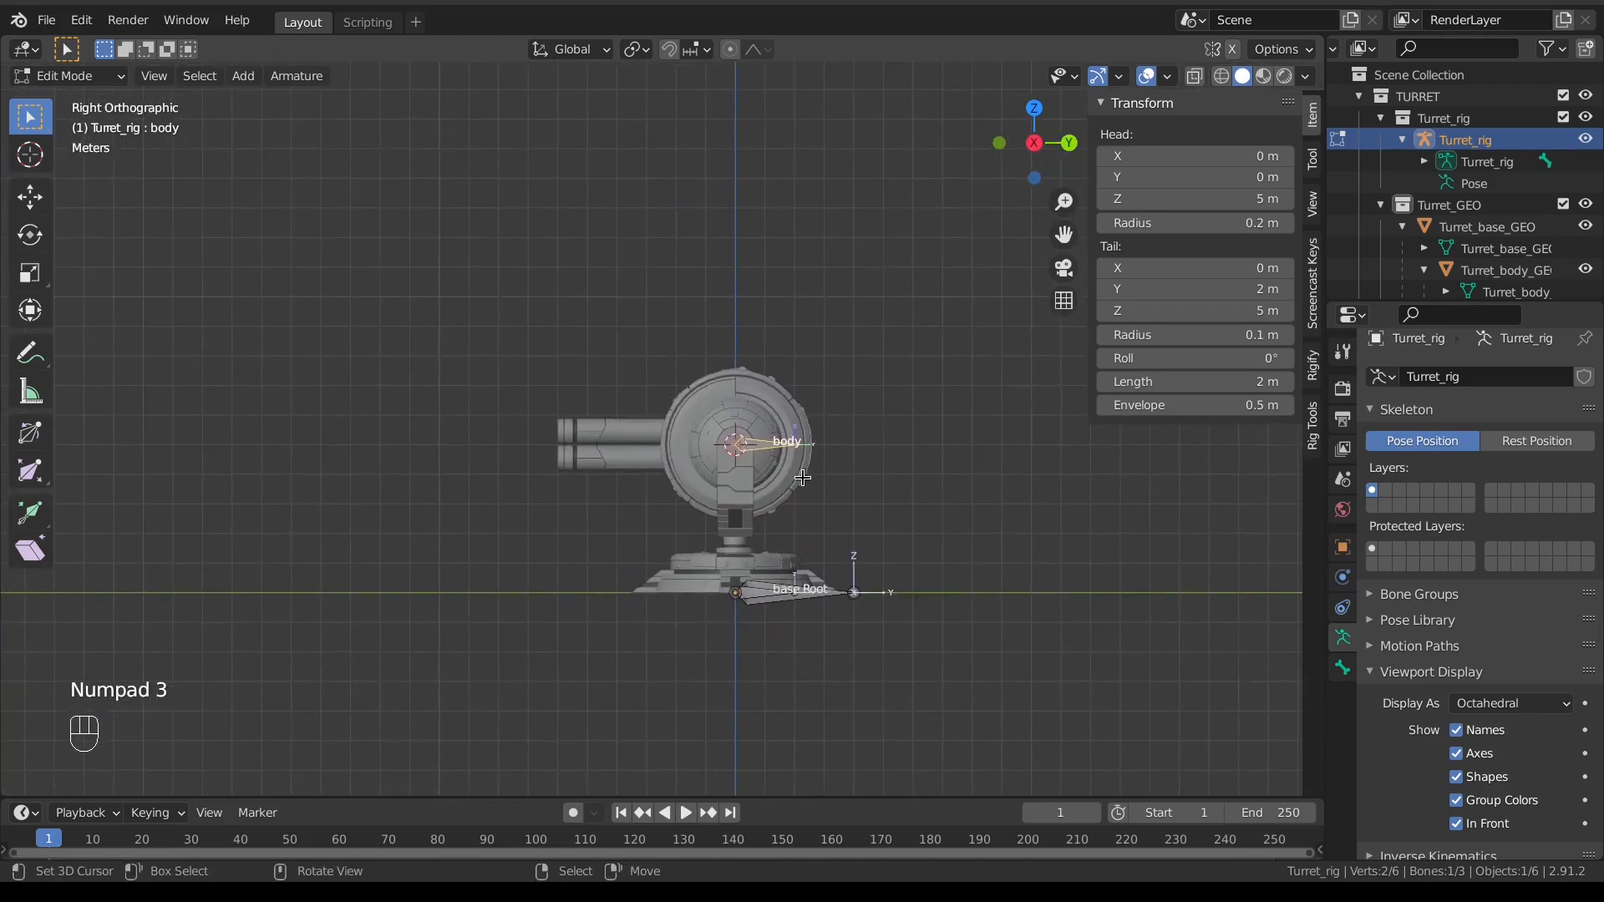
key("shift+d")
right_click(502, 470)
key("g")
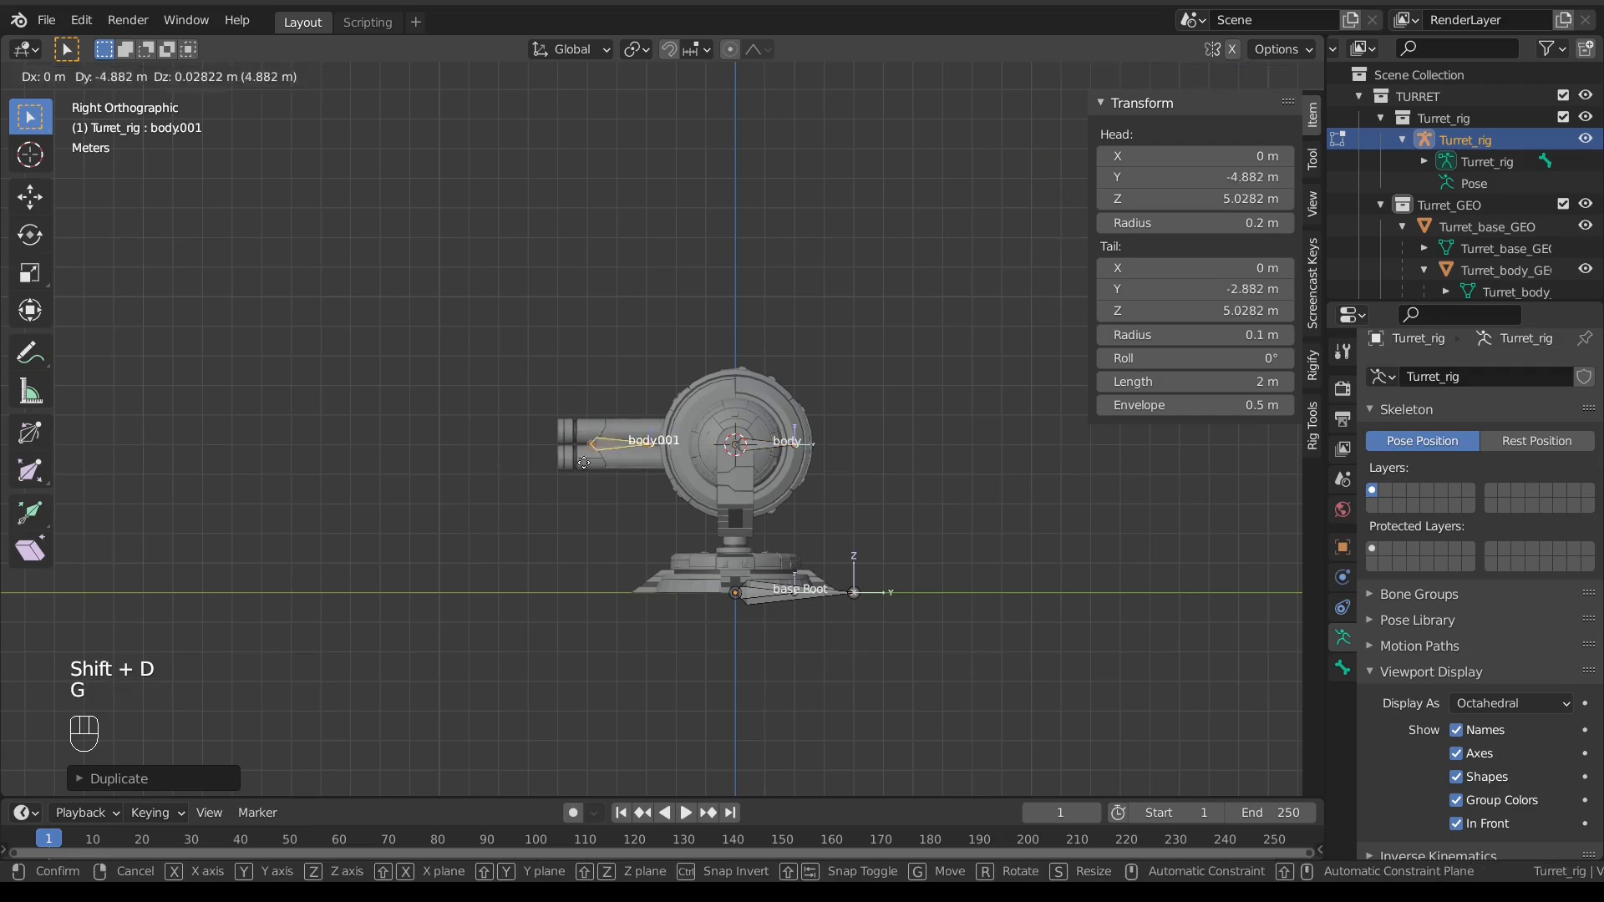
left_click(88, 488)
scroll(440, 480, "down", 3)
key("g")
key("y")
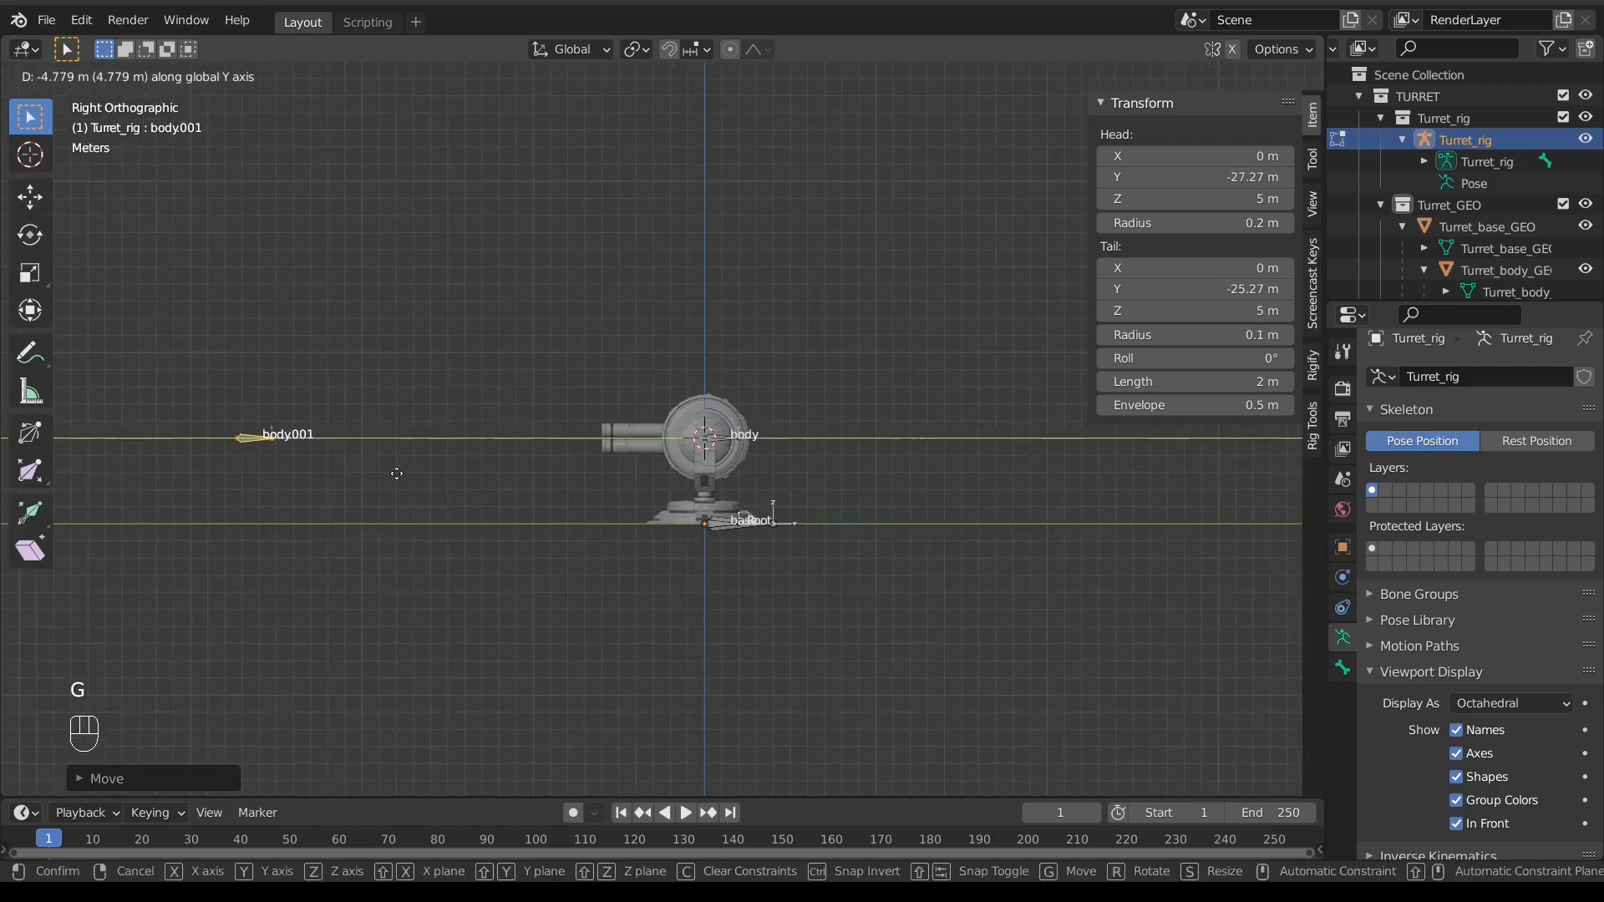
left_click(402, 475)
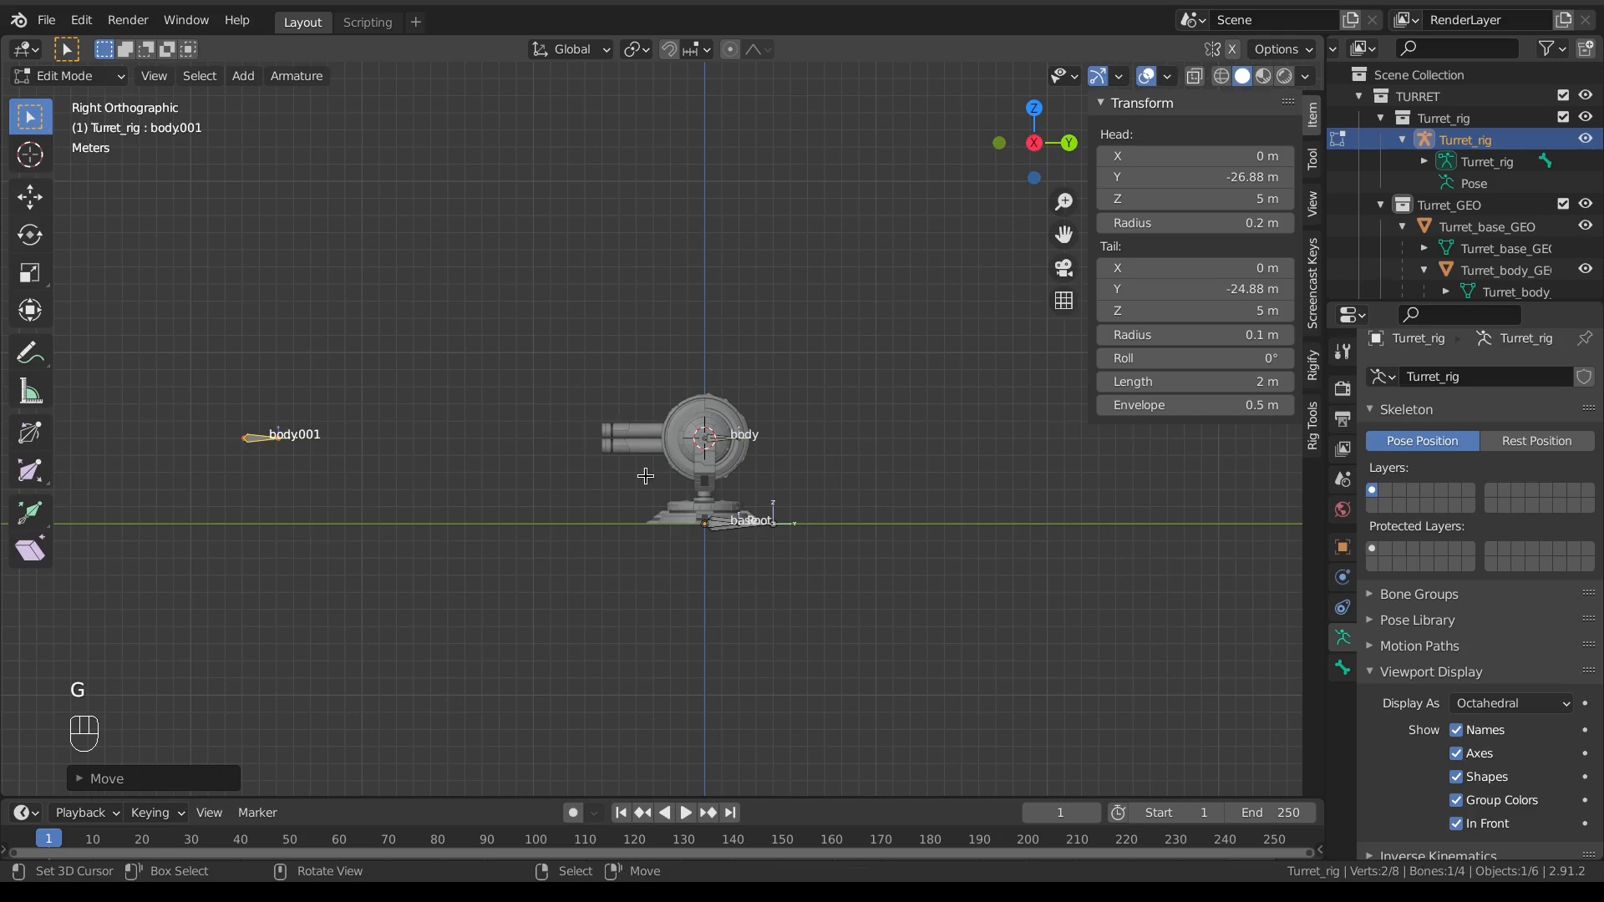
Step: Set the duplicated bone's head Y position to -36 m
left_click(1245, 179)
type("-36")
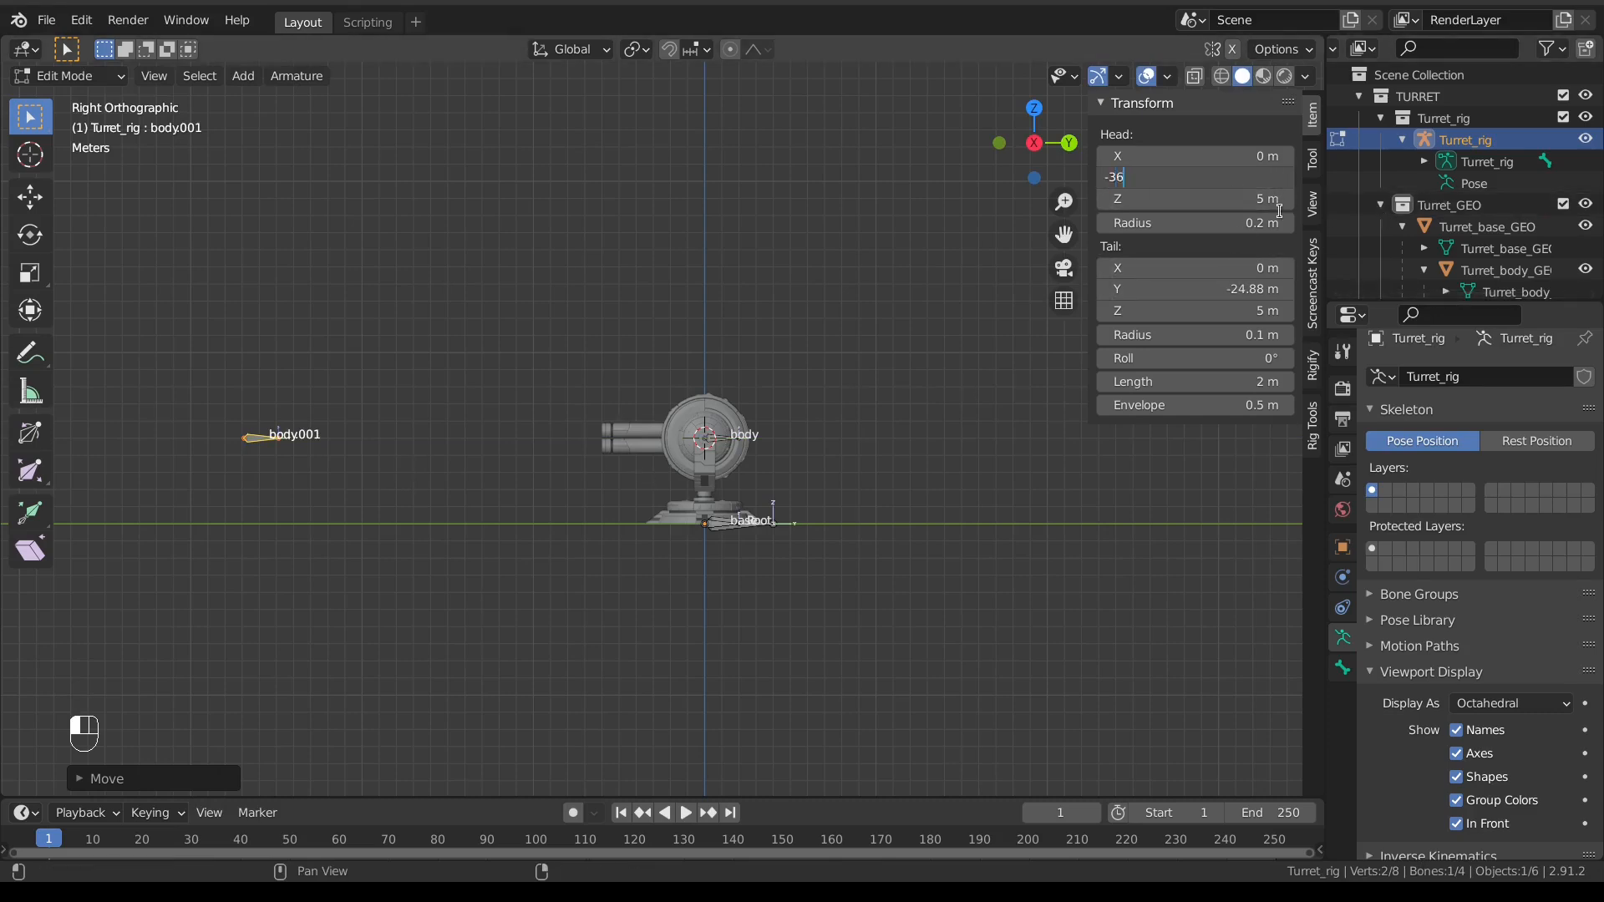
key("Return")
left_click(1219, 295)
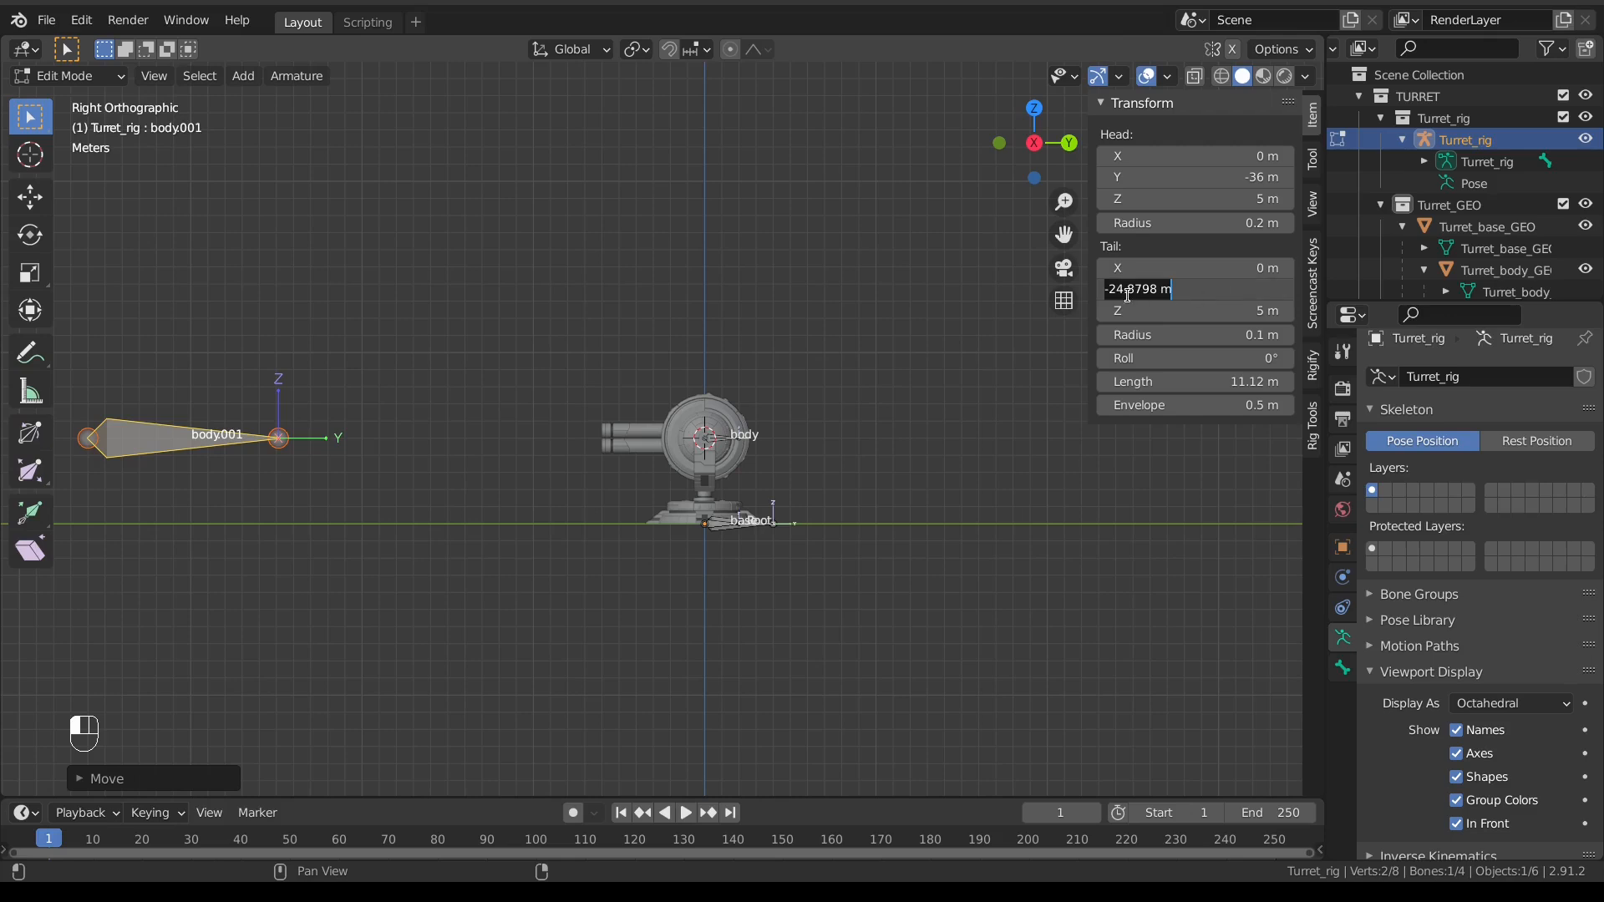
Step: Set the duplicated bone's head Y position to -26 m and its tail Y position to -24 m
left_click(1228, 185)
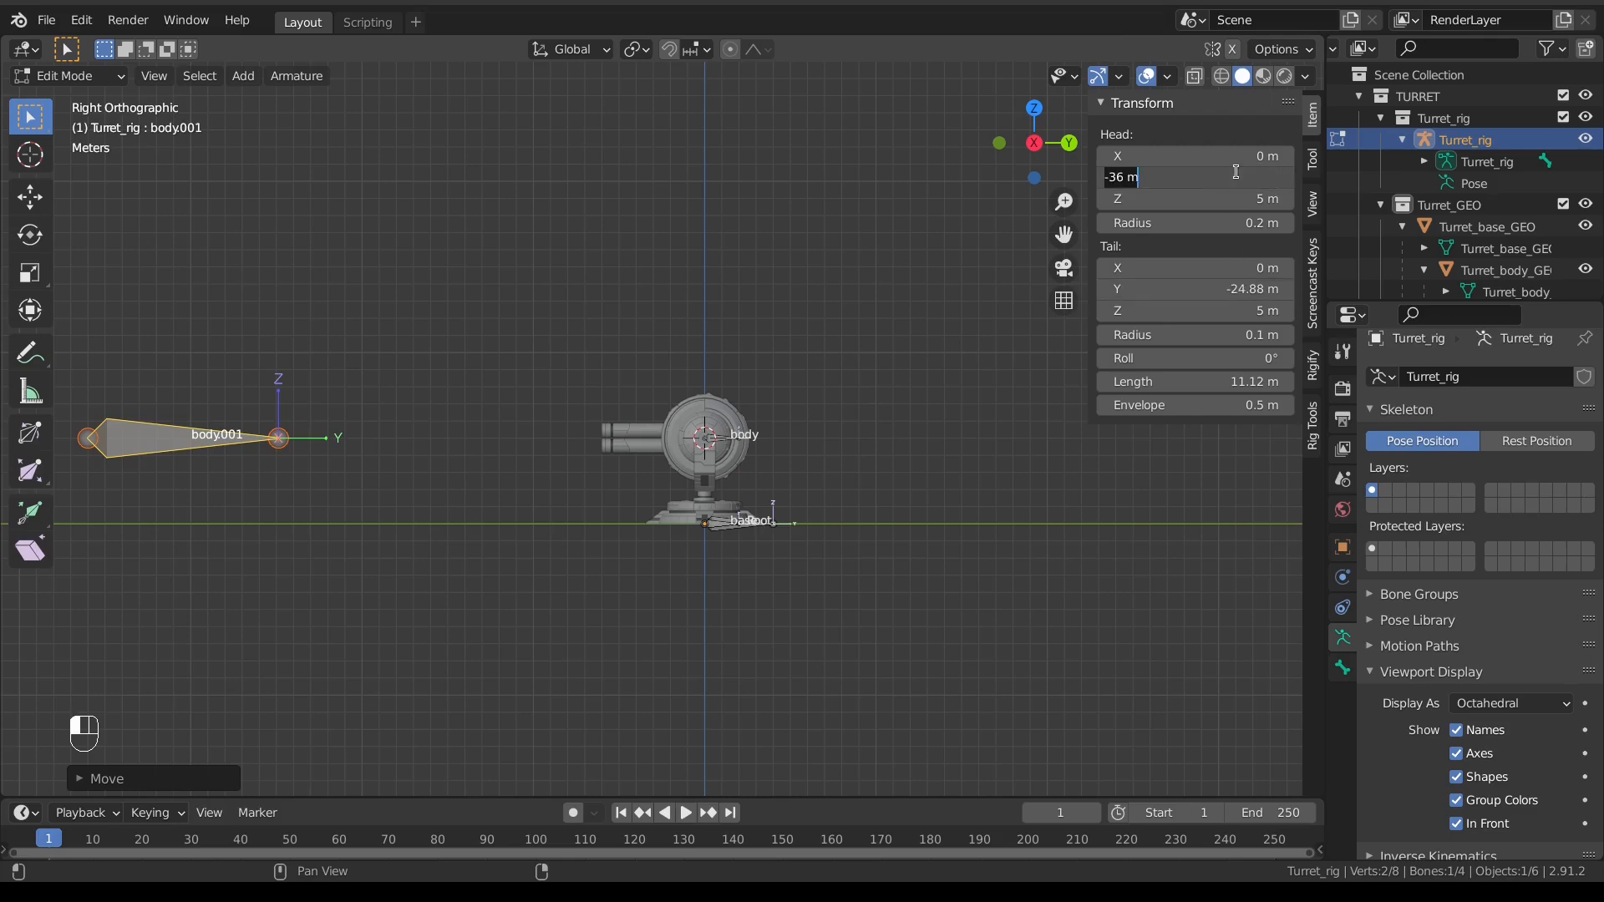
key("BackSpace")
type("-26")
key("Return")
left_click(1175, 290)
key("BackSpace")
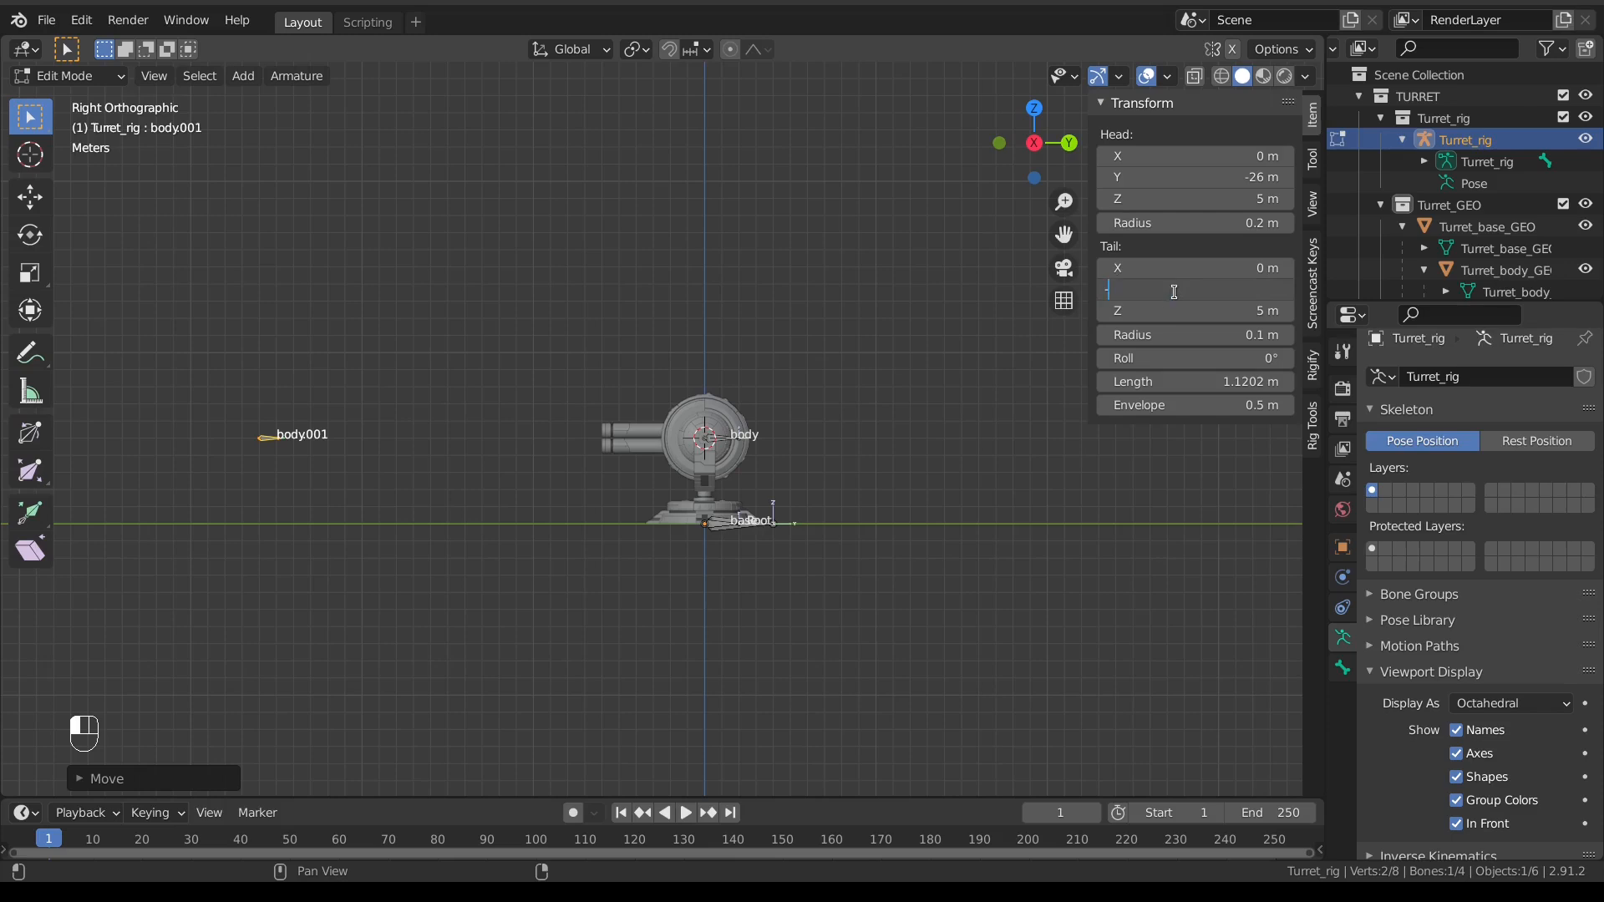
type("-24")
key("Return")
Step: Rename the bone in front of the turret as Aim
middle_click_drag(457, 462, 567, 520)
right_click(266, 544)
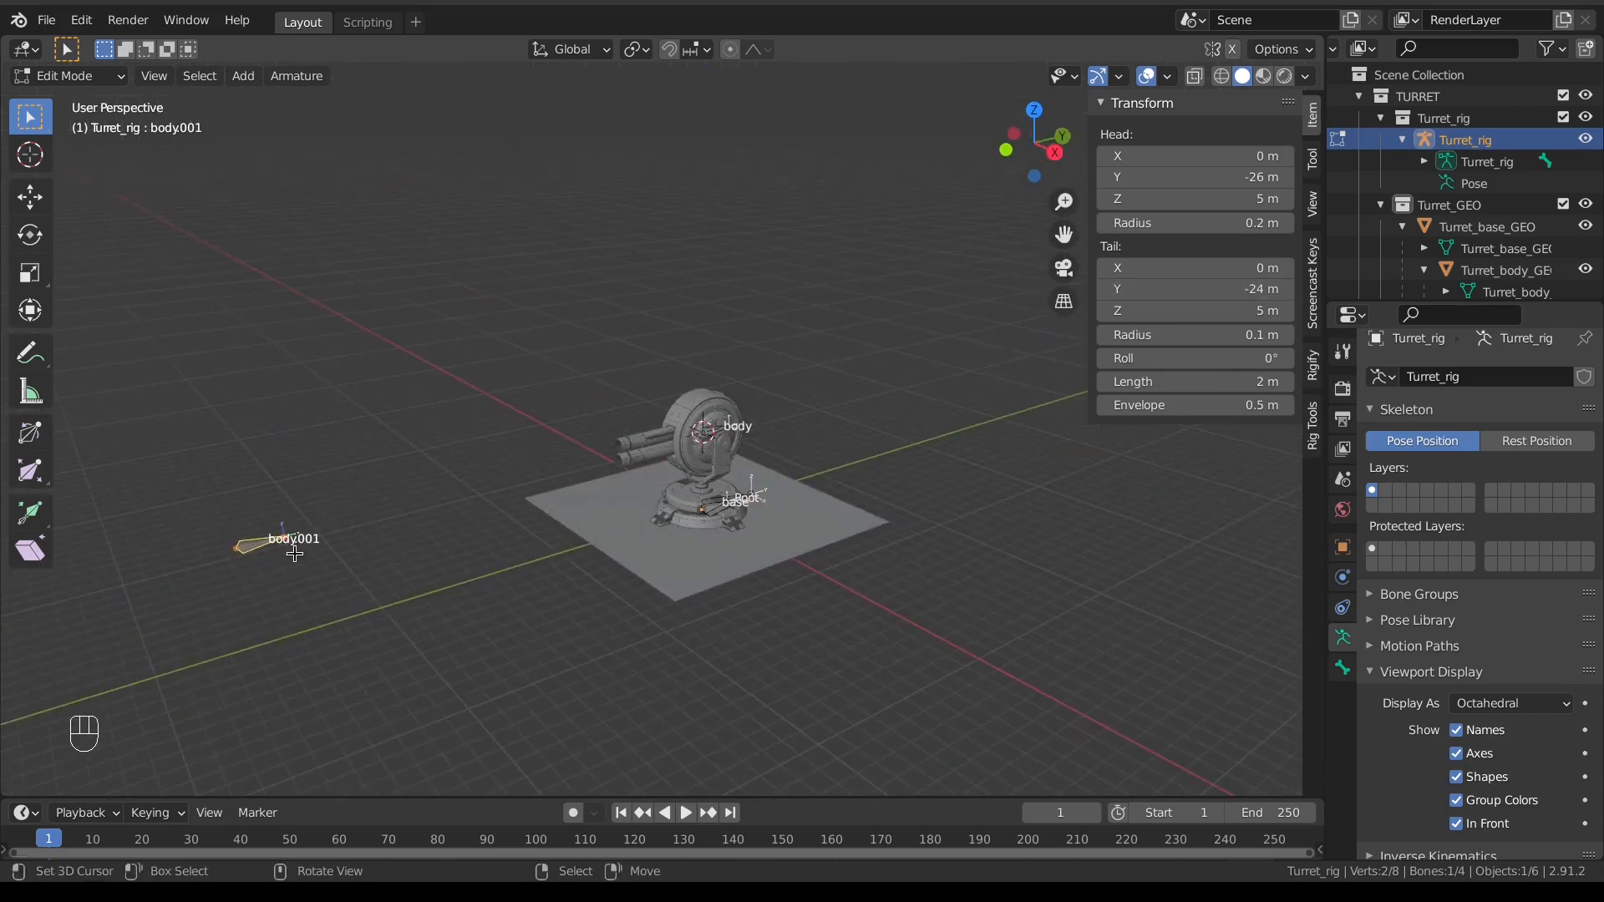
key("F2")
type("A")
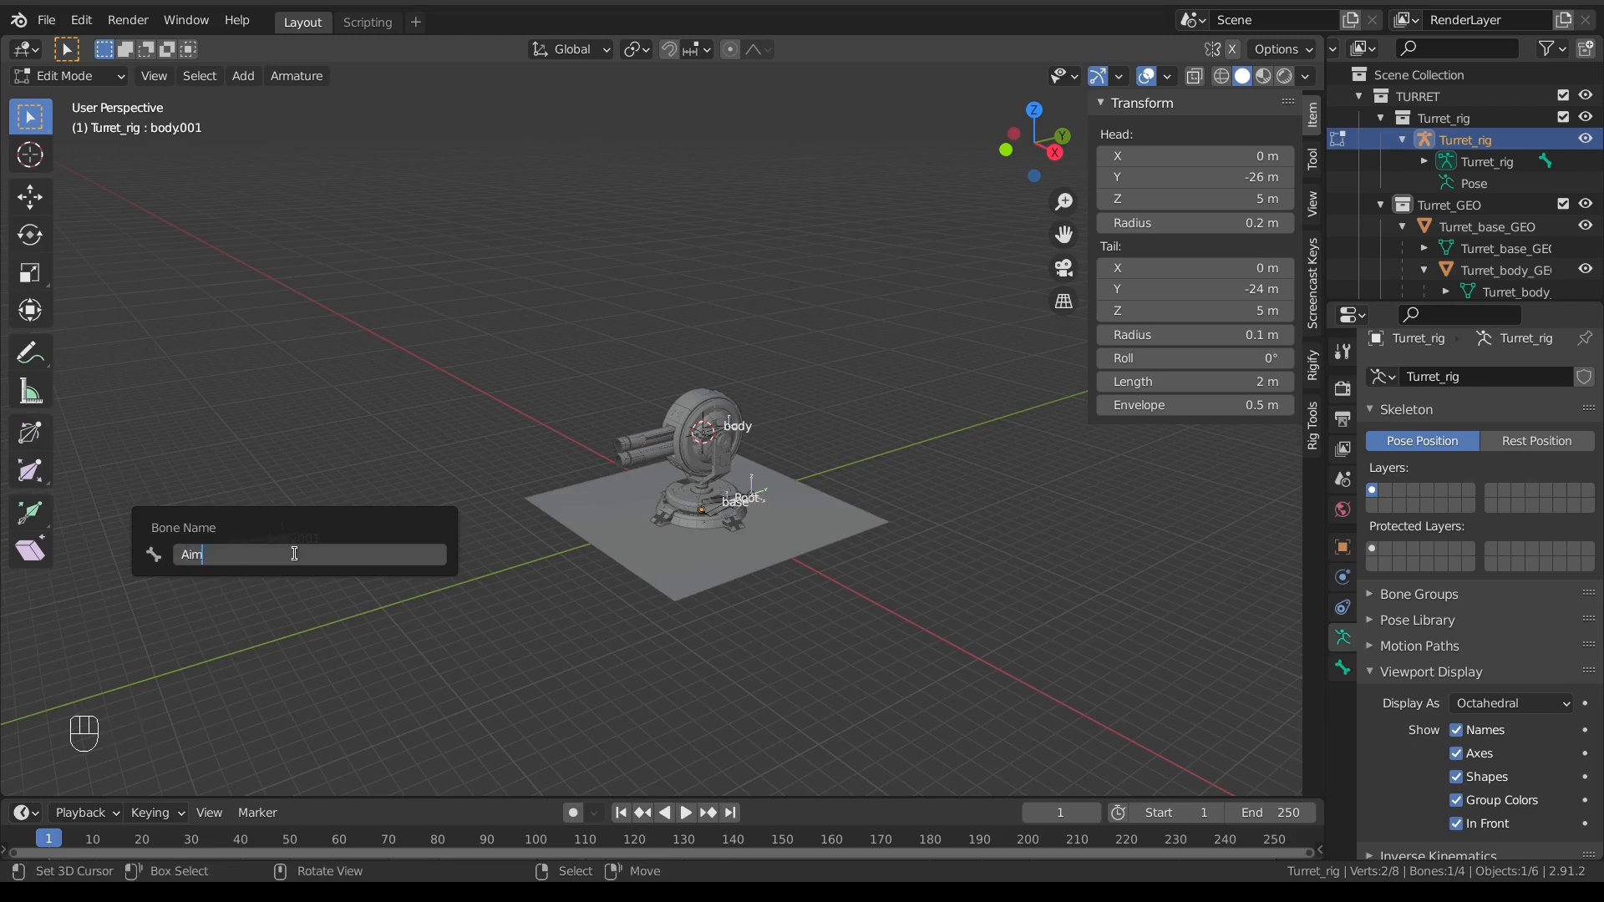
type("im")
key("Return")
Step: Switch the Turret_rig armature from Edit Mode to Object Mode
key("KP_3")
middle_click_drag(576, 467, 640, 507)
scroll(664, 520, "up", 3)
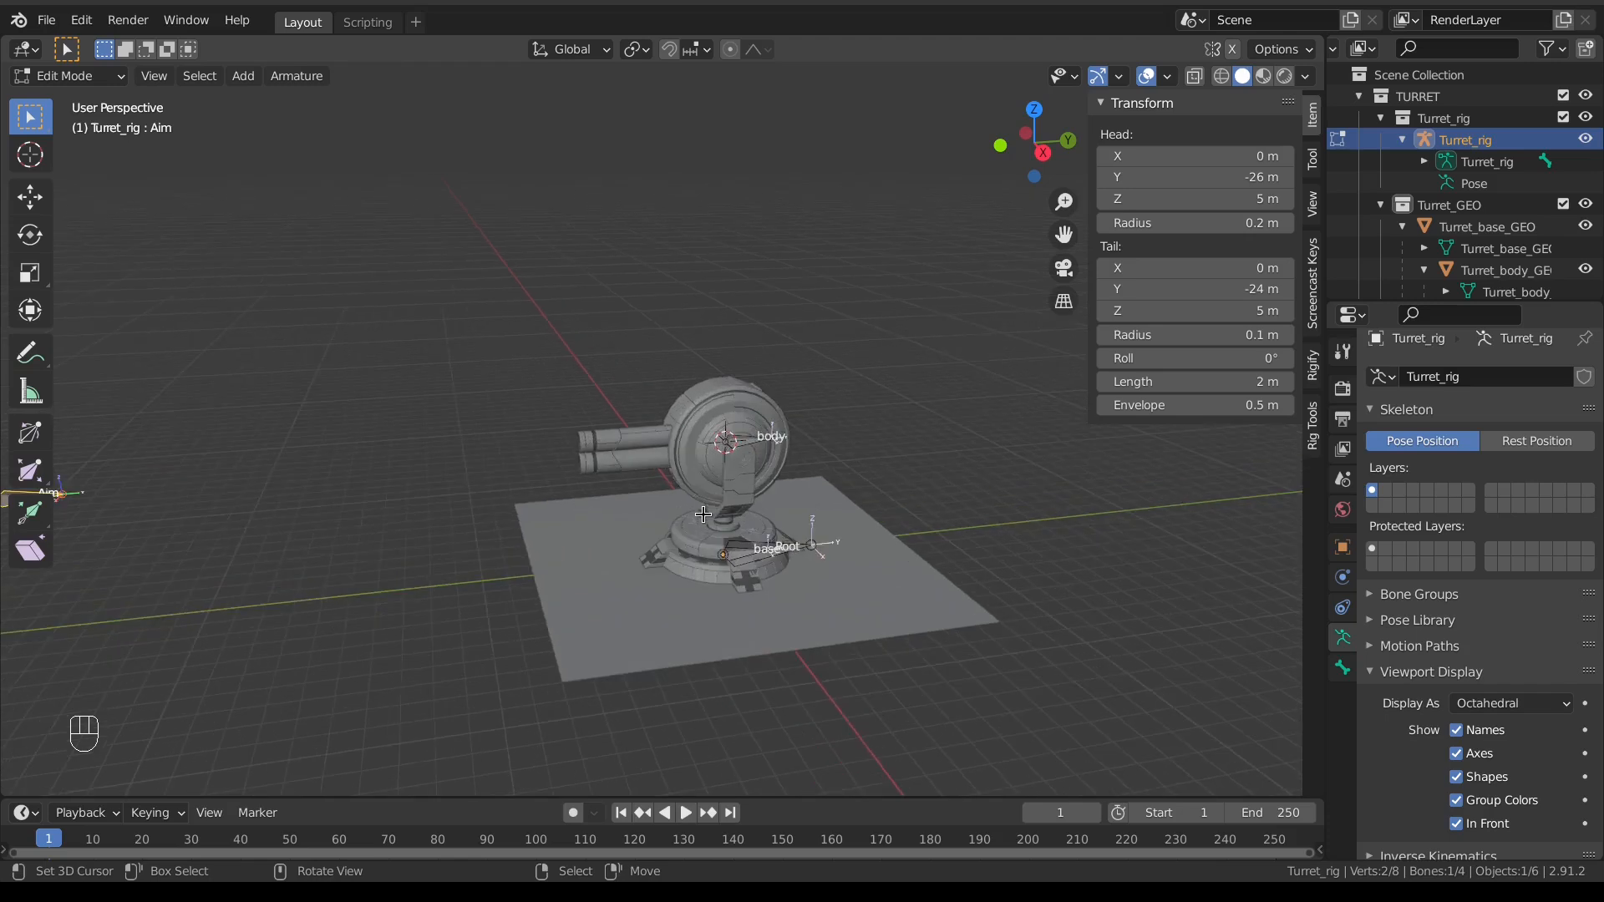
key("Tab")
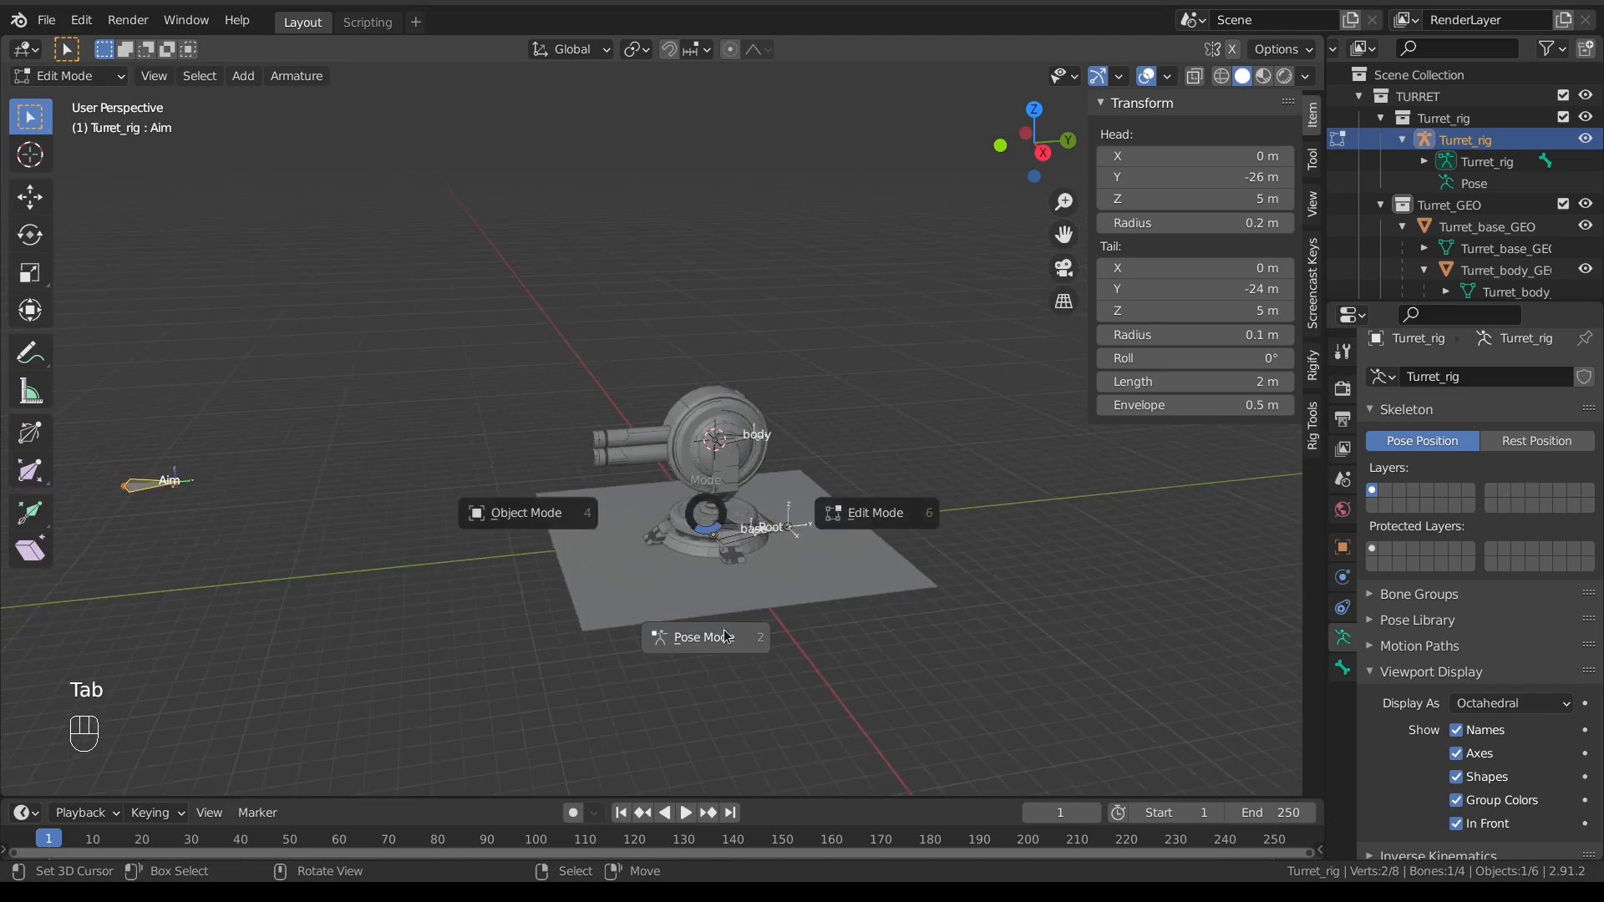
left_click(553, 526)
scroll(725, 524, "up", 5)
middle_click_drag(724, 520, 632, 363, "shift")
middle_click_drag(739, 558, 665, 614)
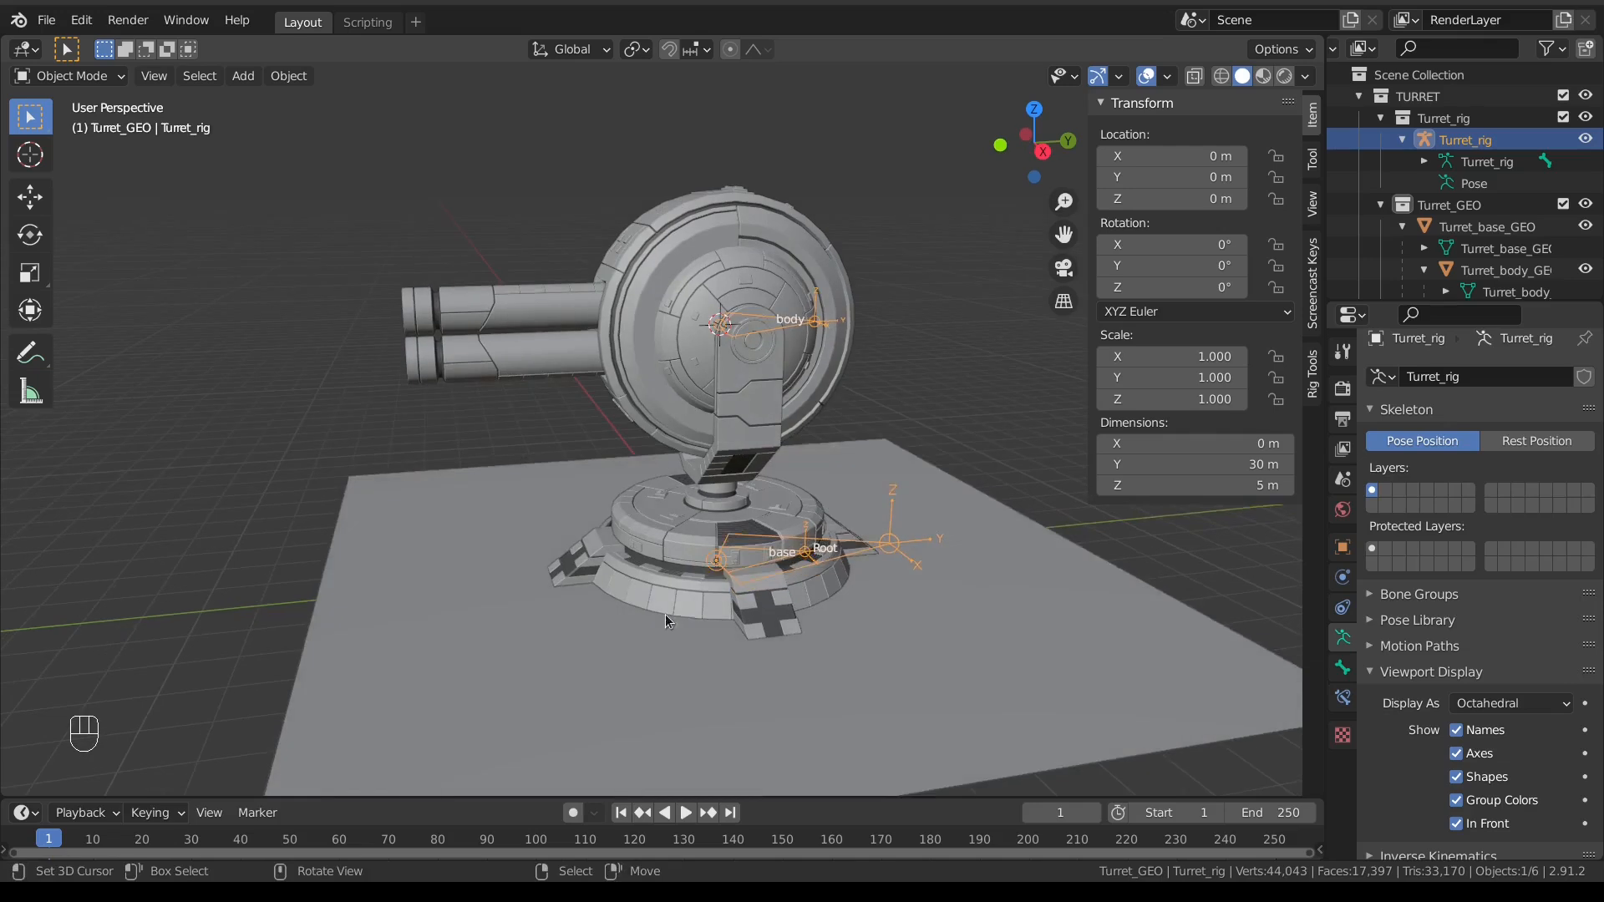
Step: Select Turret_footing_GEO and add the Turret_rig armature to the selection
left_click(777, 593)
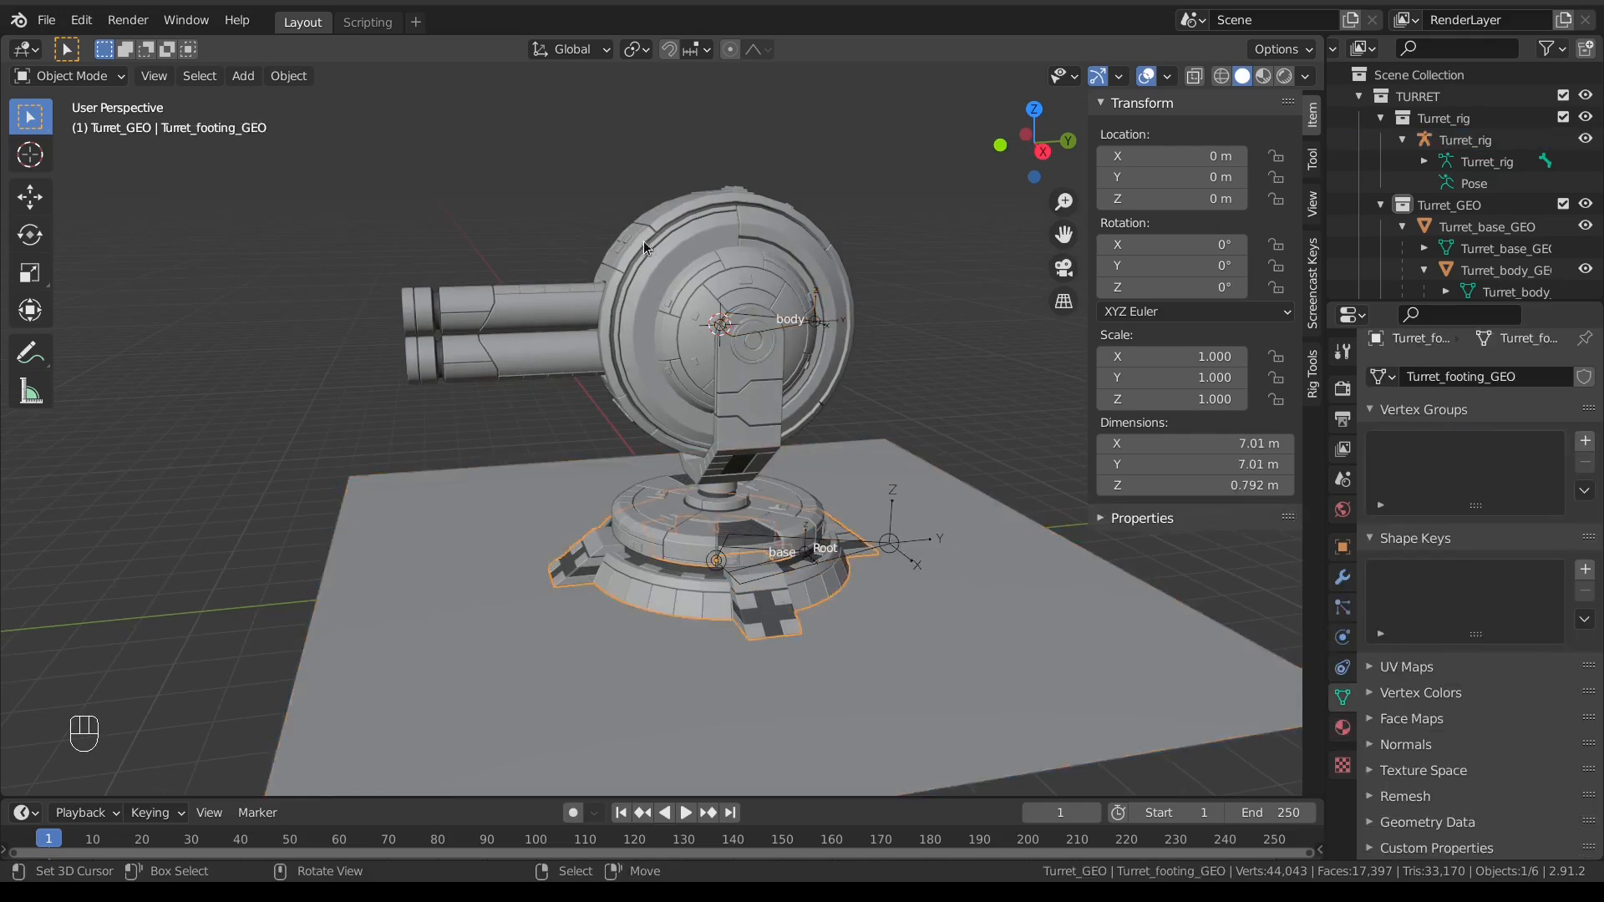
middle_click_drag(740, 470, 670, 454)
middle_click_drag(759, 519, 629, 434, "shift")
scroll(712, 479, "up", 4)
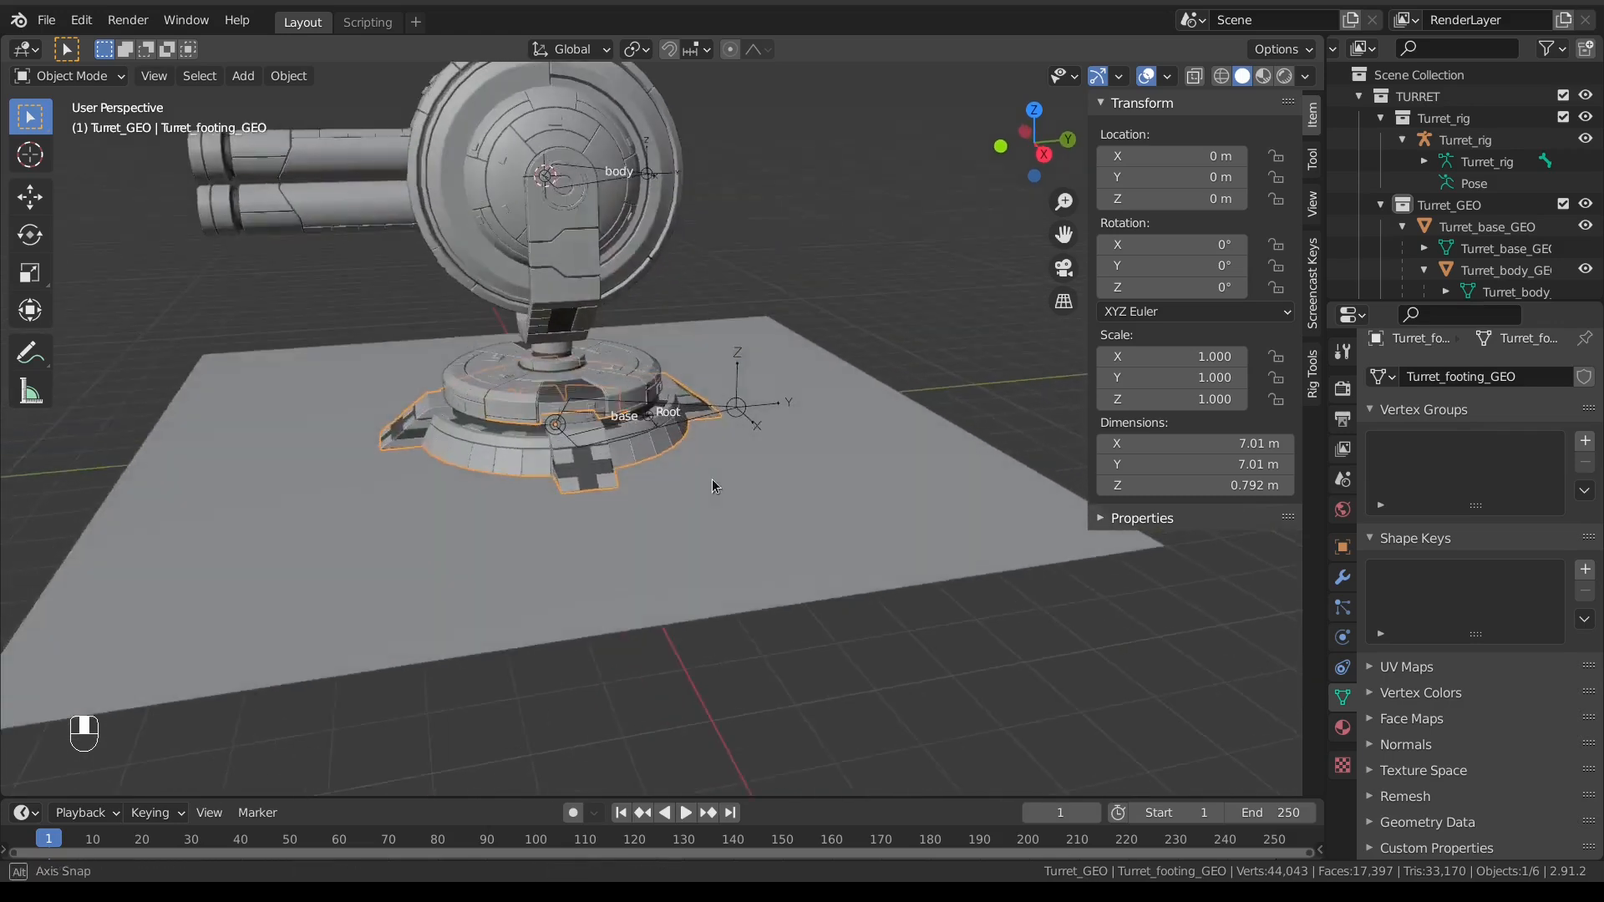
middle_click_drag(712, 479, 655, 451)
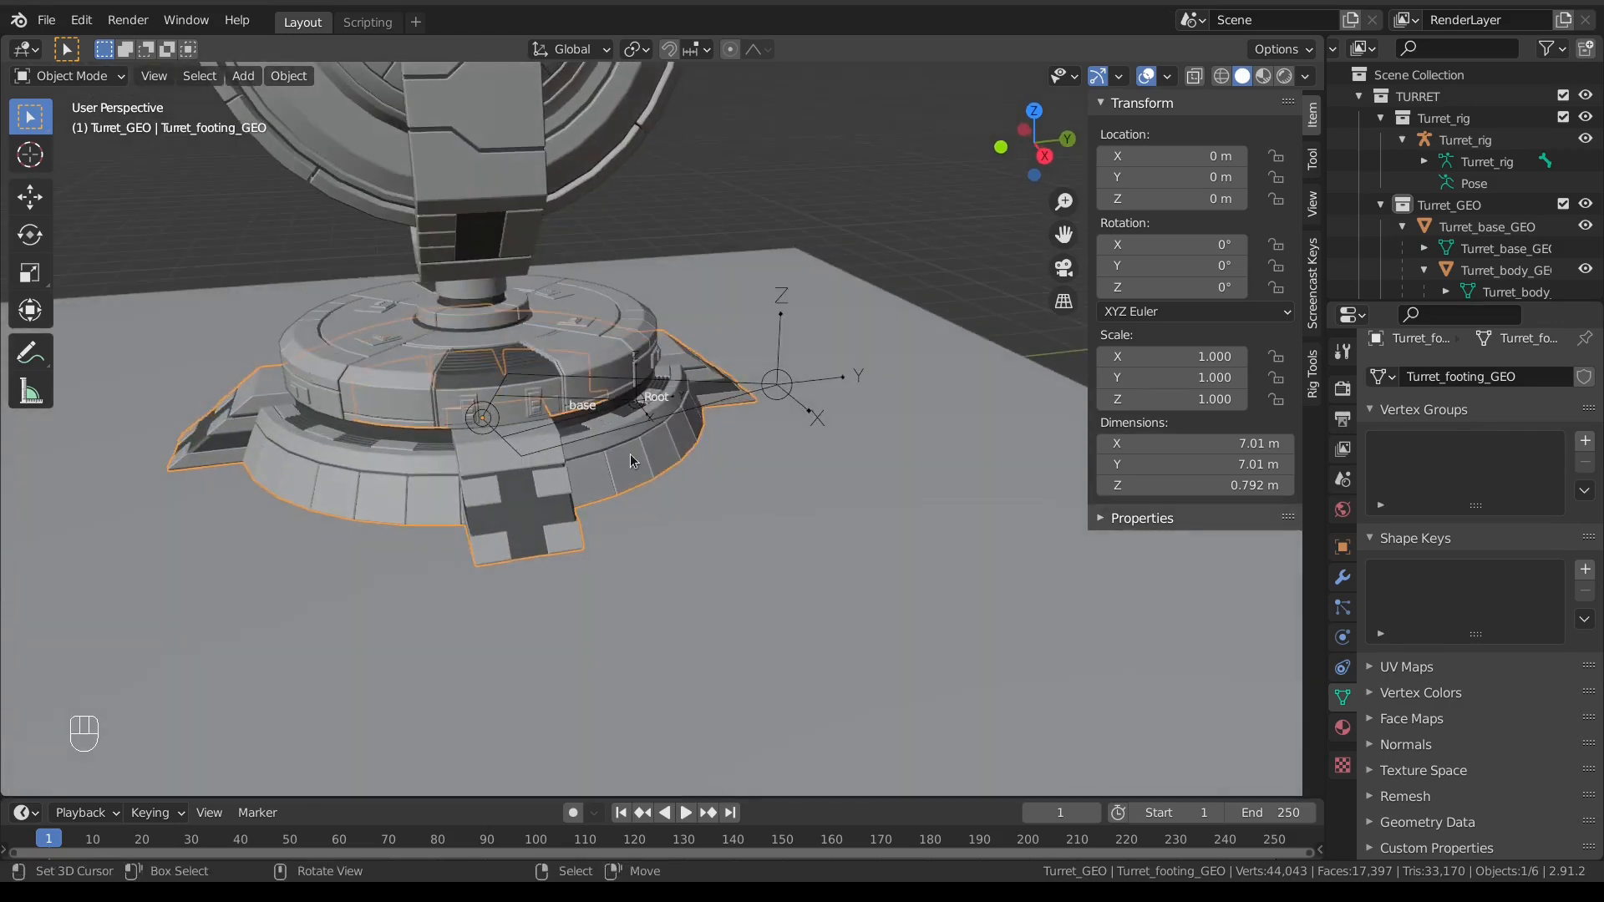
left_click(757, 384, "shift")
key("Tab")
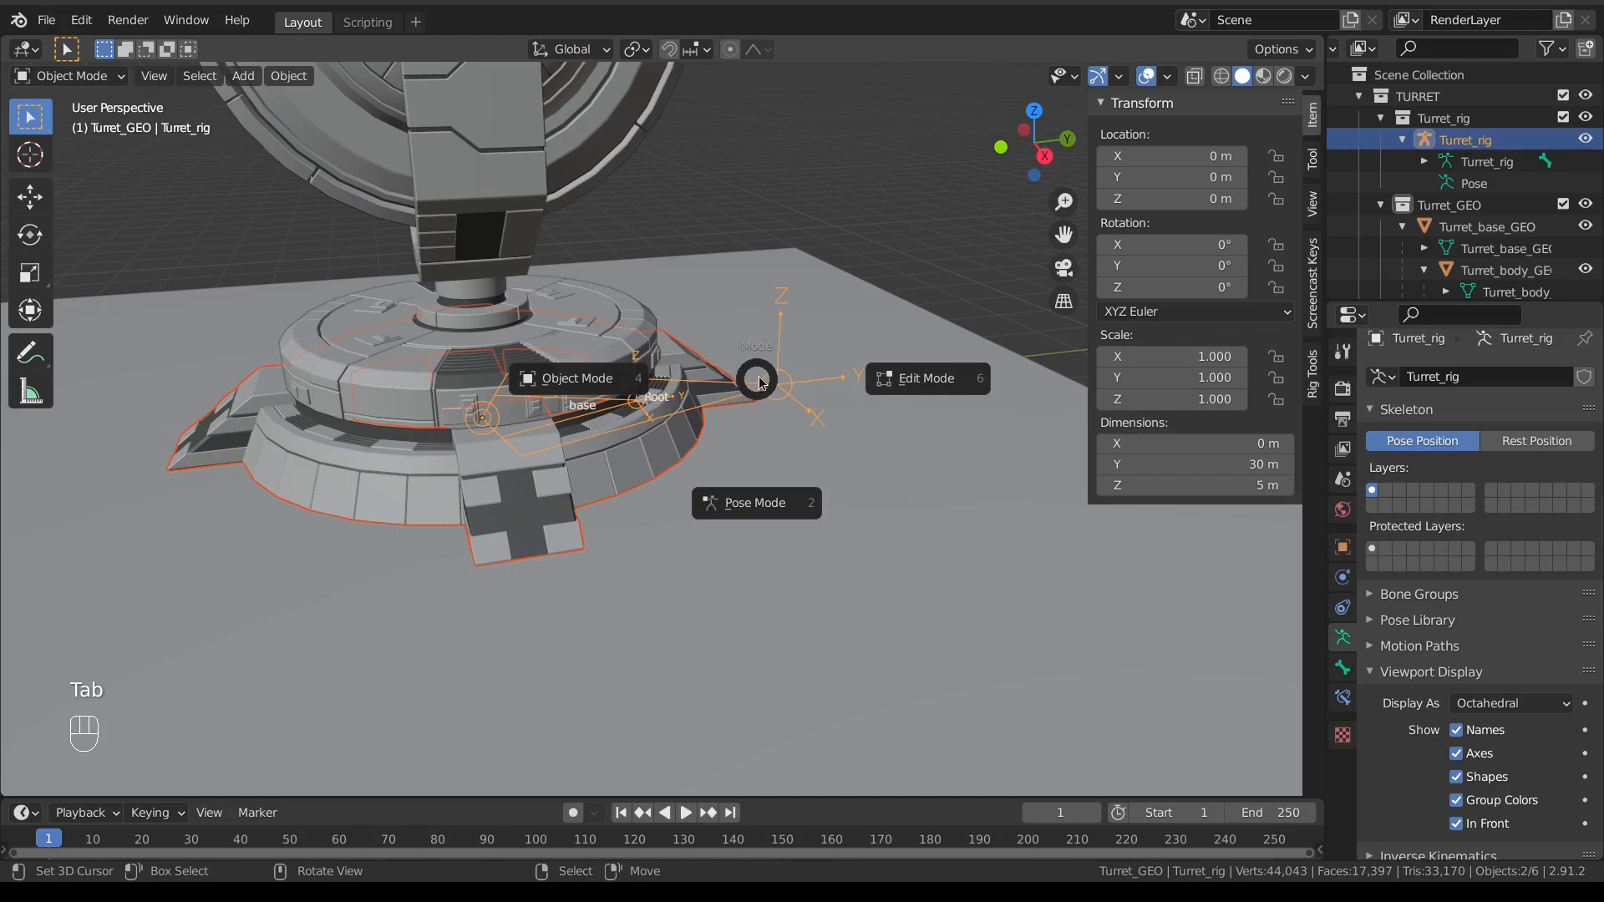
key("Escape")
Step: Reselect Turret_footing_GEO with the Turret_rig armature and parent the footing to the Root bone in Pose Mode with the Bone option
left_click(554, 482)
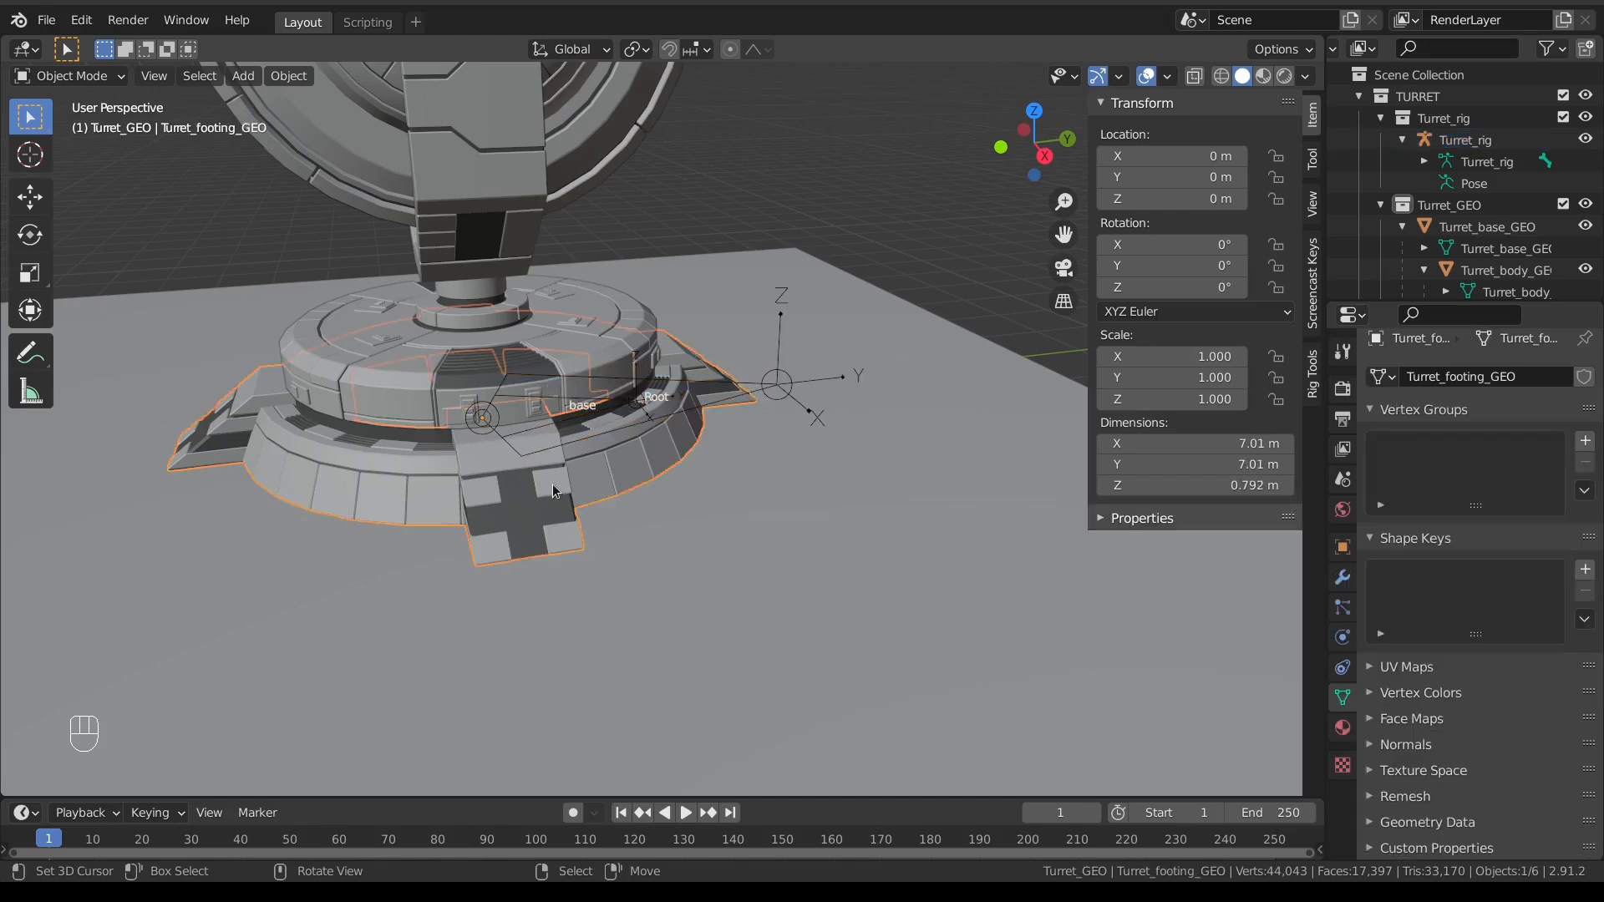
left_click(745, 391, "shift")
key("Tab")
left_click(728, 401)
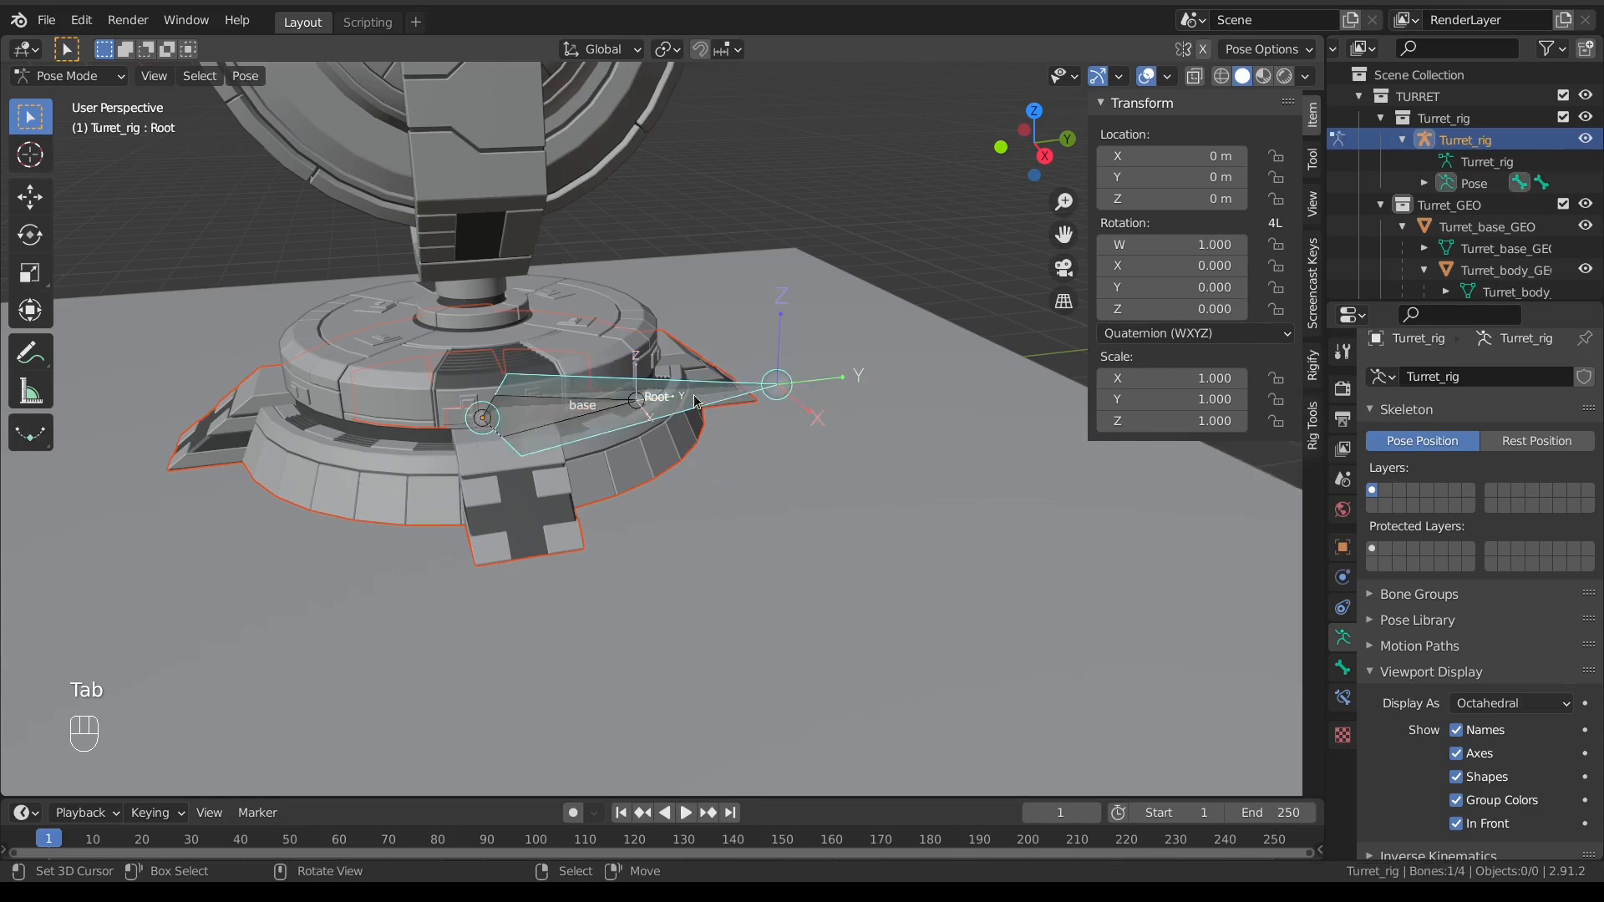
key("ctrl")
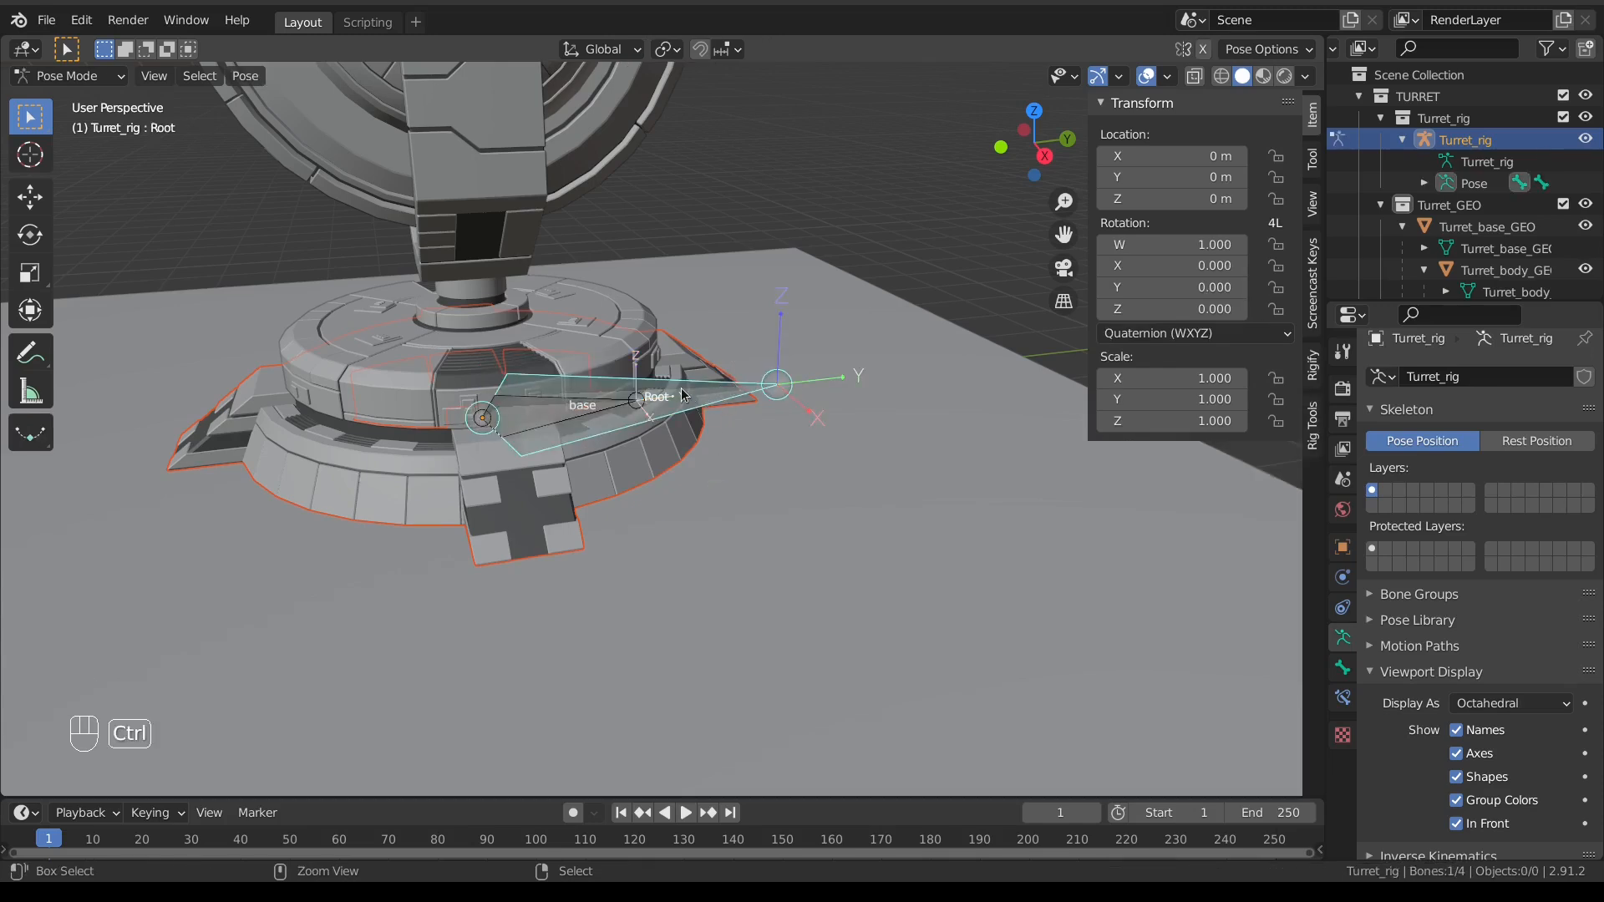
key("ctrl+p")
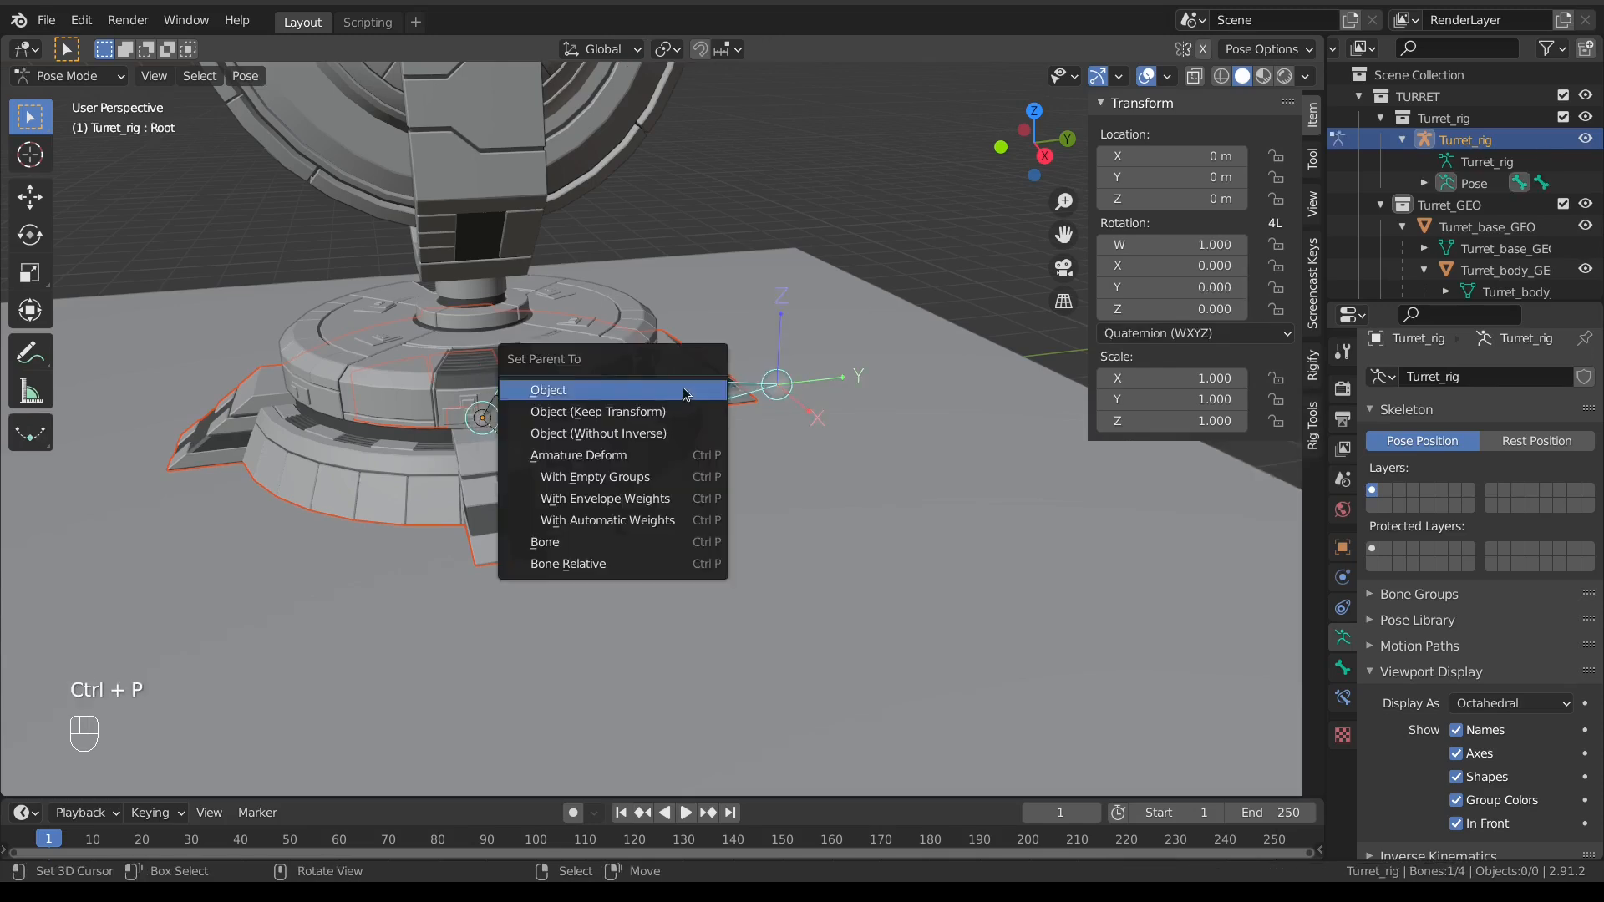
left_click(646, 541)
scroll(607, 479, "down", 2)
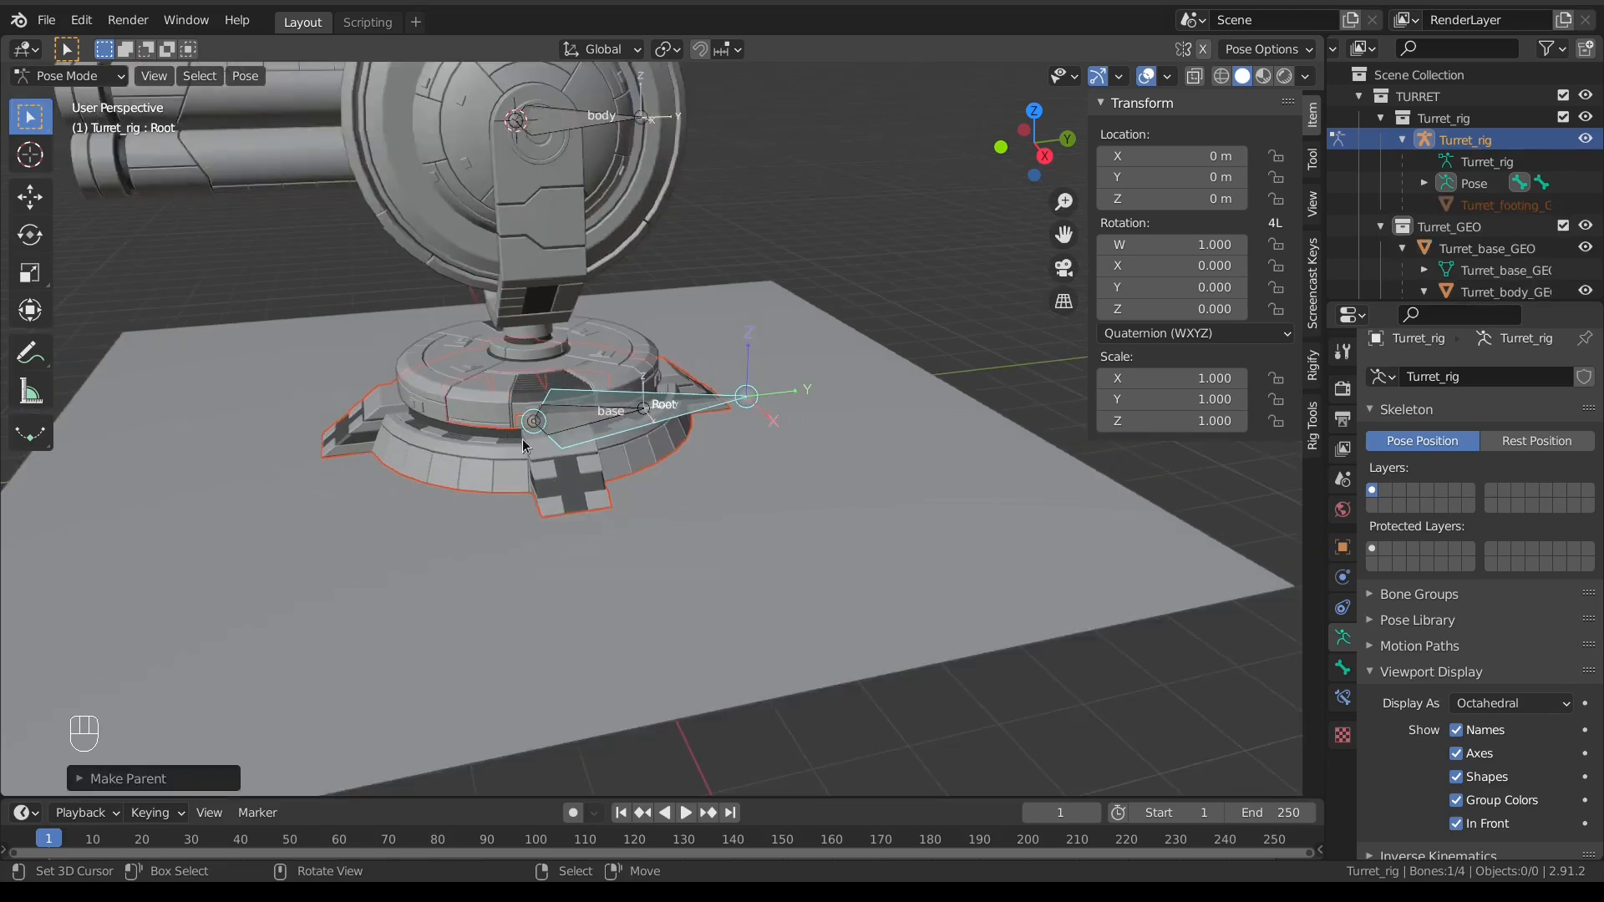
Step: Parent Turret_base_GEO to the base bone of the Turret_rig armature in Pose Mode
key("Tab")
left_click(420, 401)
left_click(465, 393)
key("g")
right_click(505, 388)
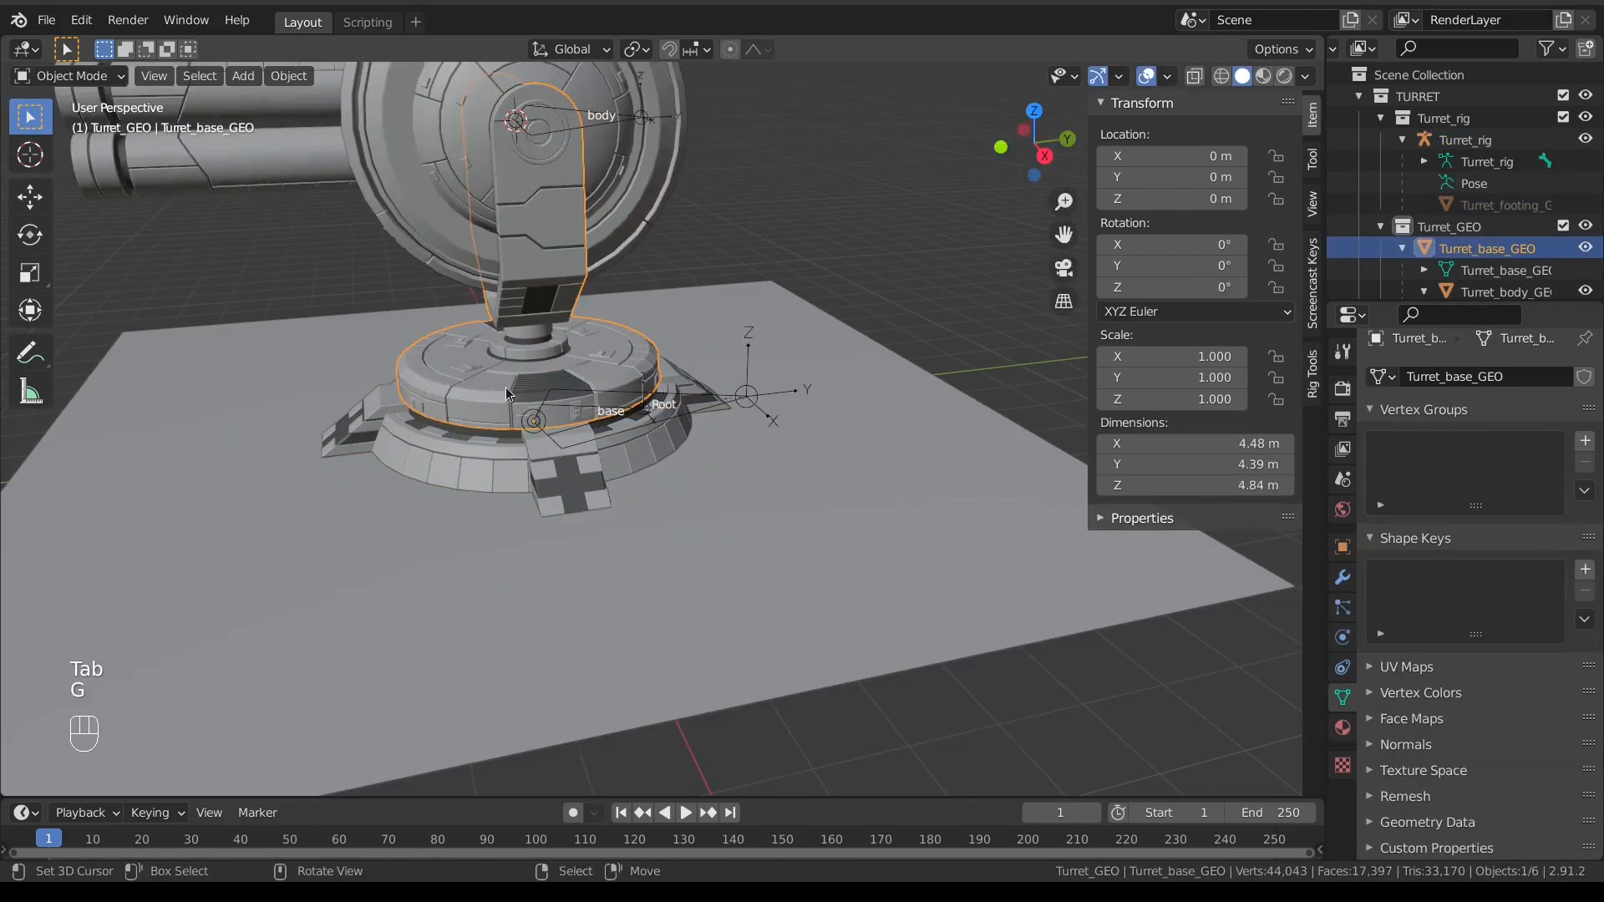
scroll(608, 408, "up", 3)
left_click(579, 402, "shift")
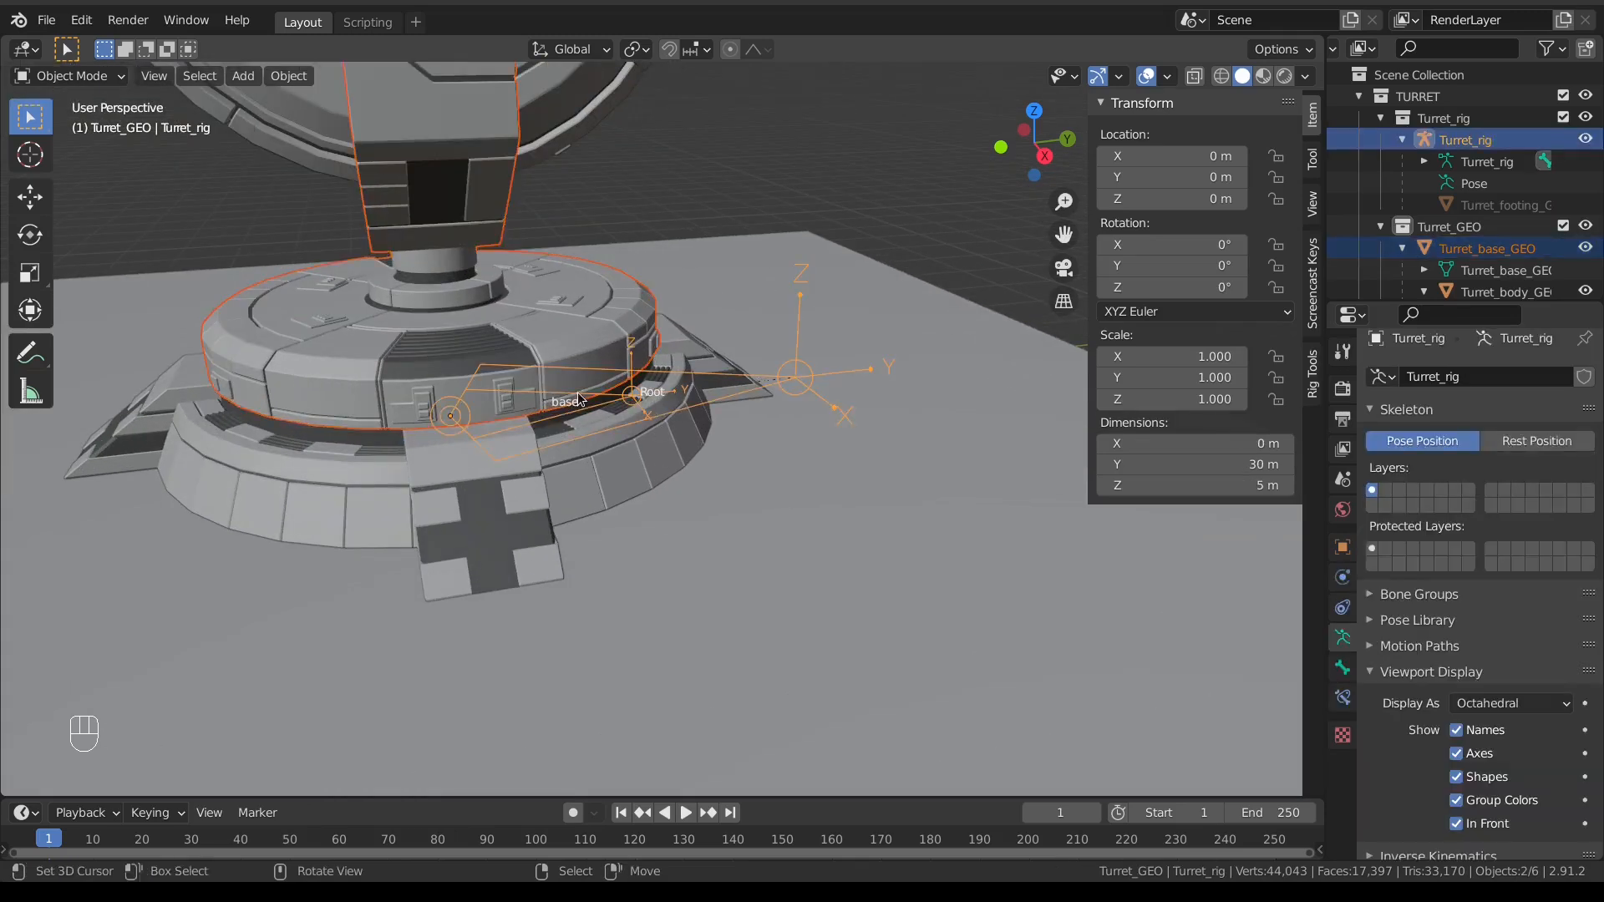
key("Tab")
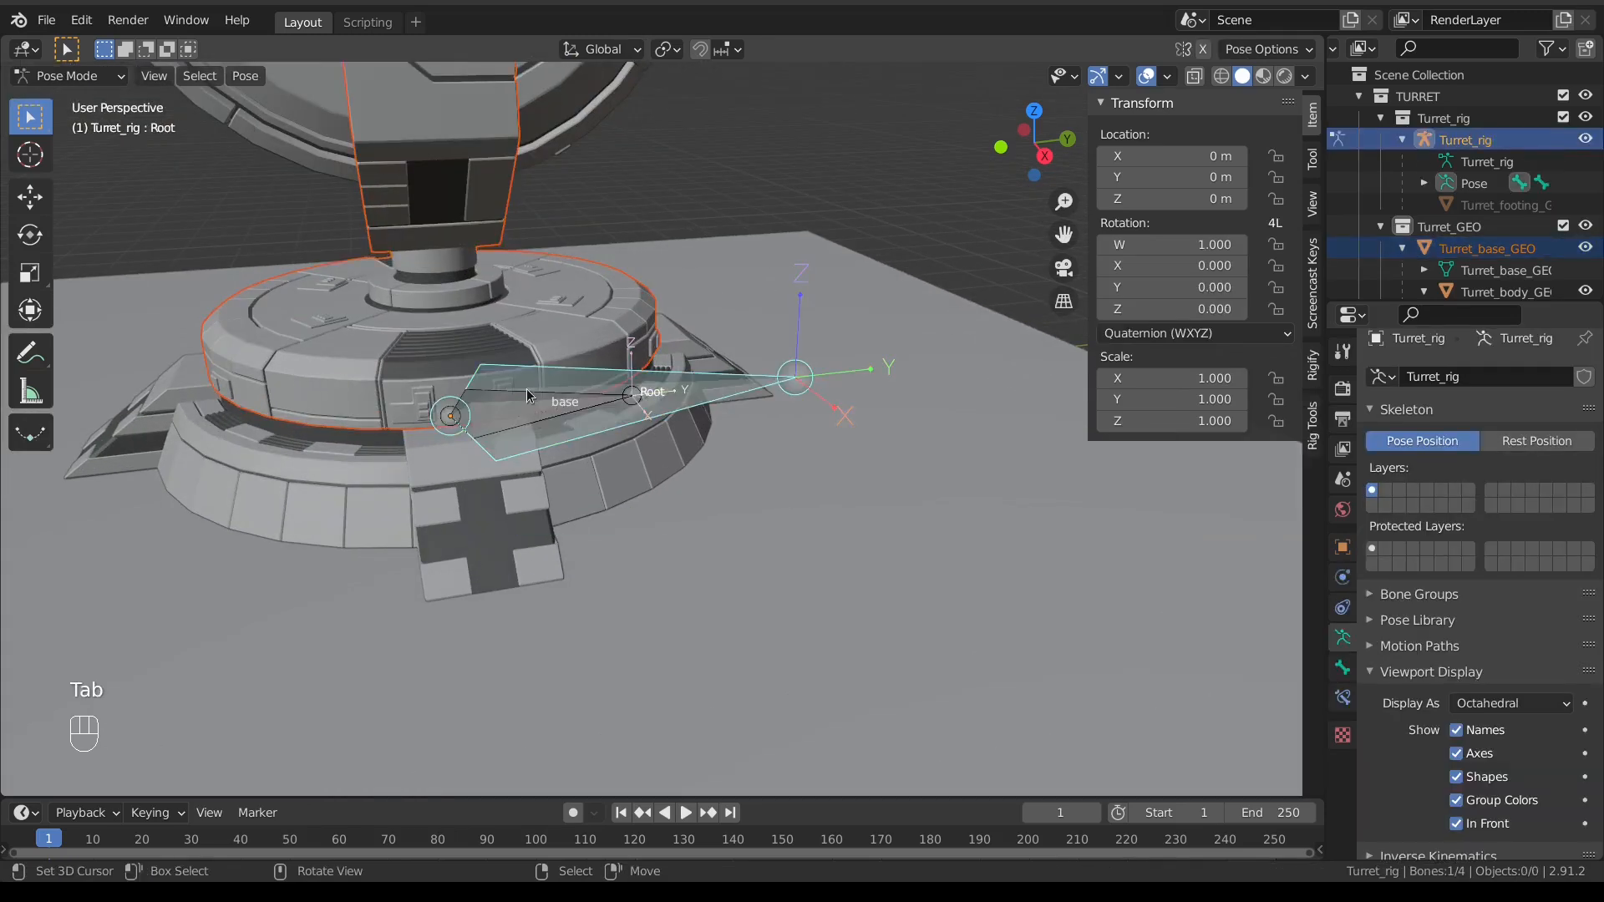
left_click(527, 399)
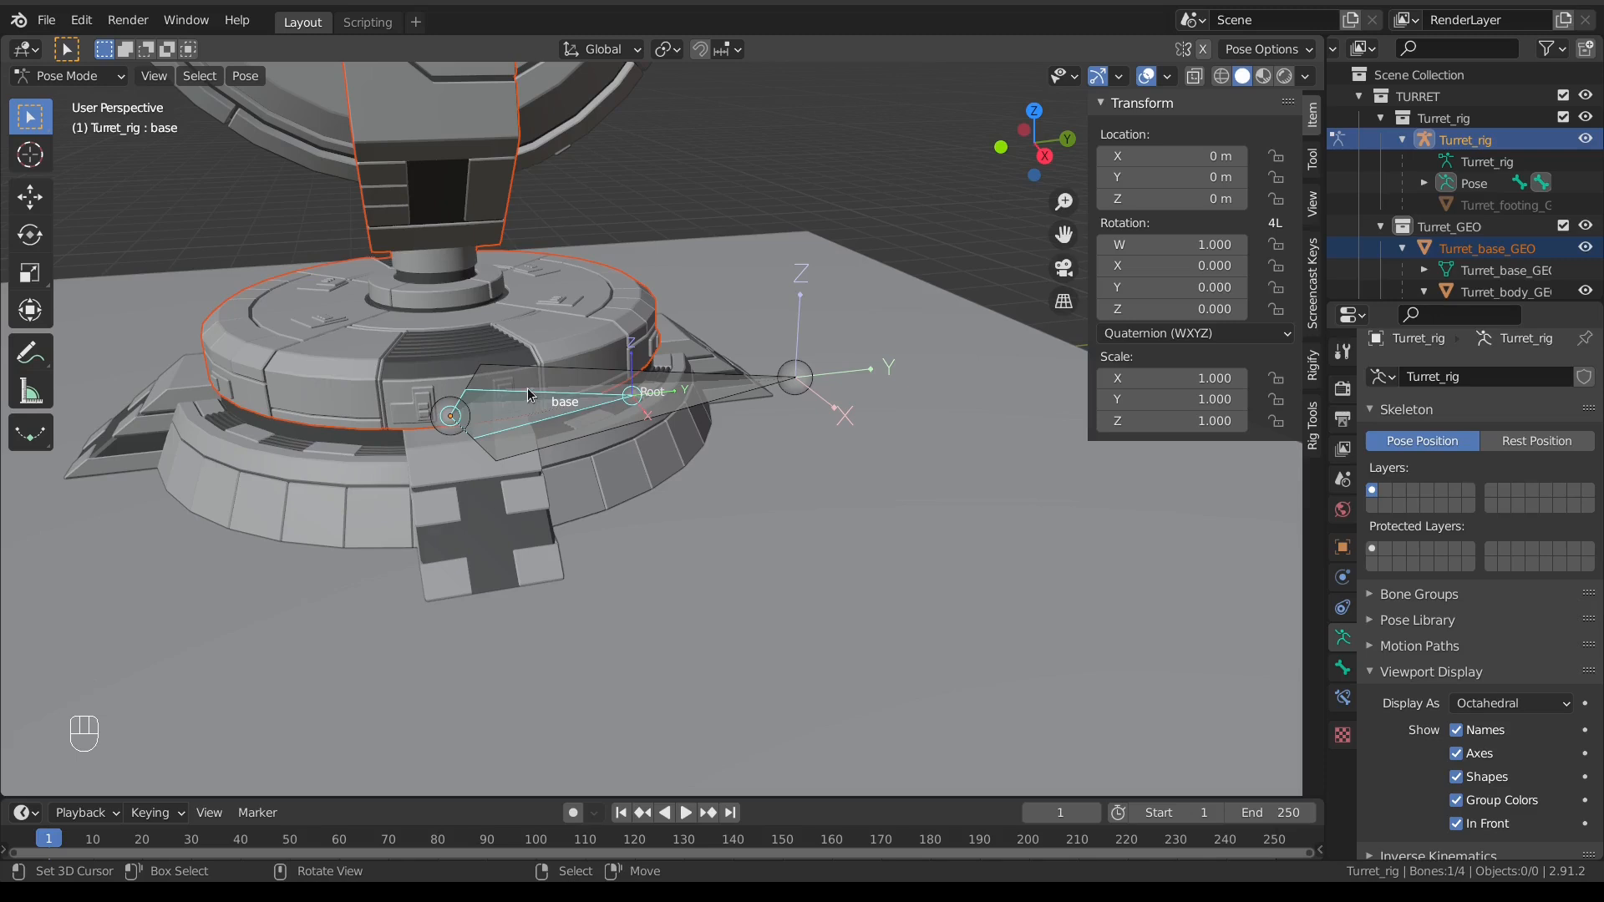
key("ctrl+p")
left_click(533, 384)
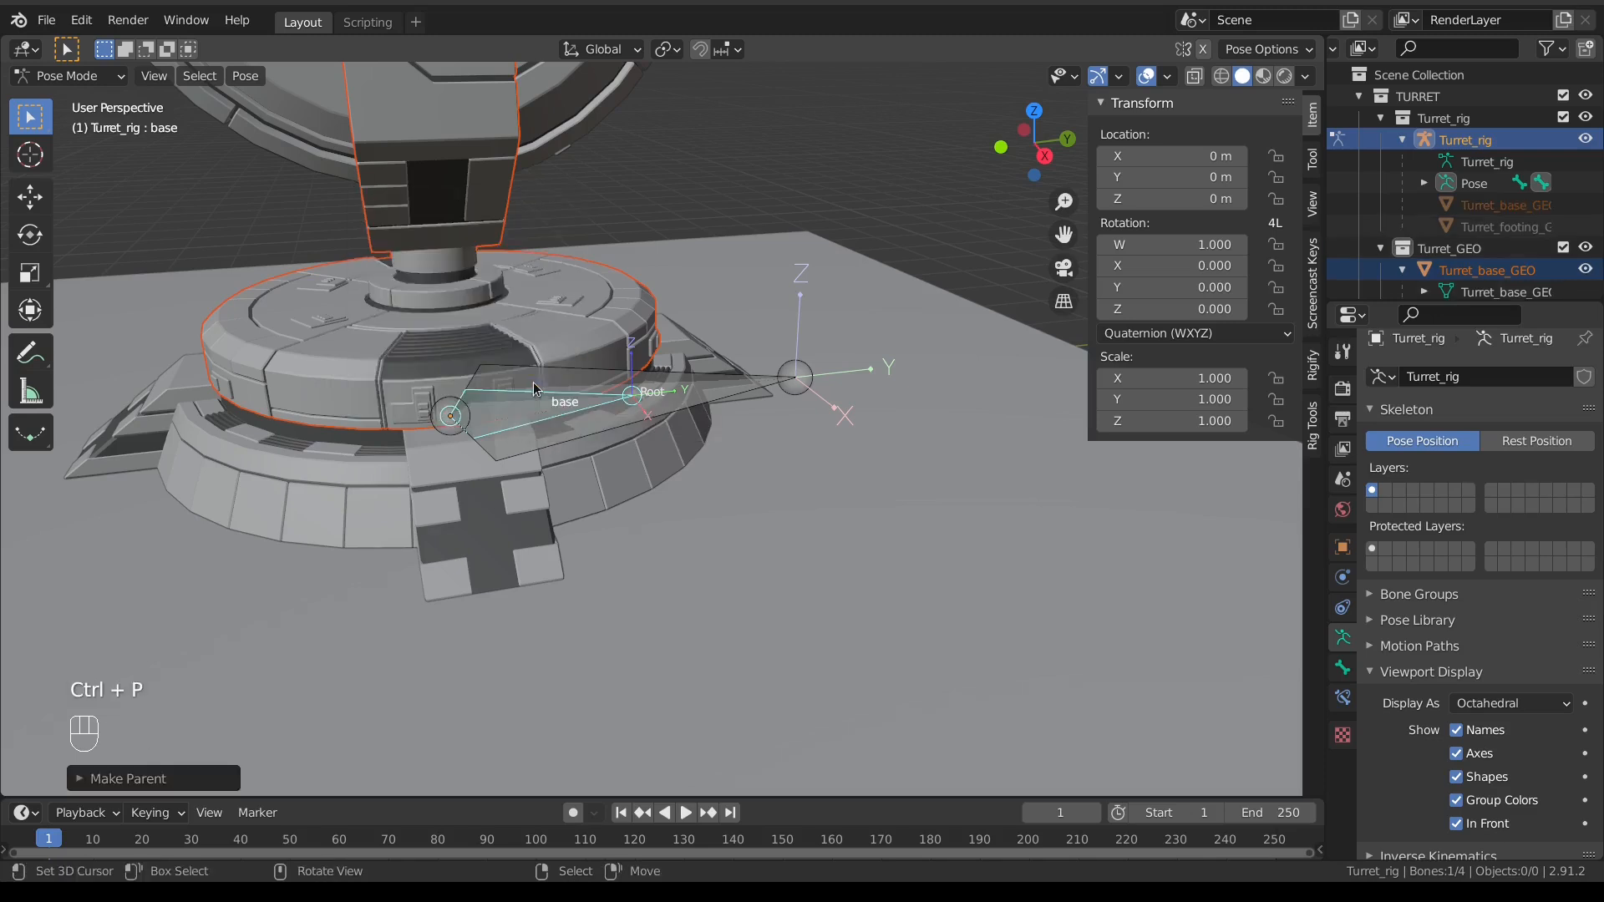
Step: Select Turret_body_GEO together with only the rig's body bone and parent the geometry to that bone
scroll(532, 382, "down", 4)
middle_click_drag(520, 373, 510, 439, "shift")
right_click(473, 219)
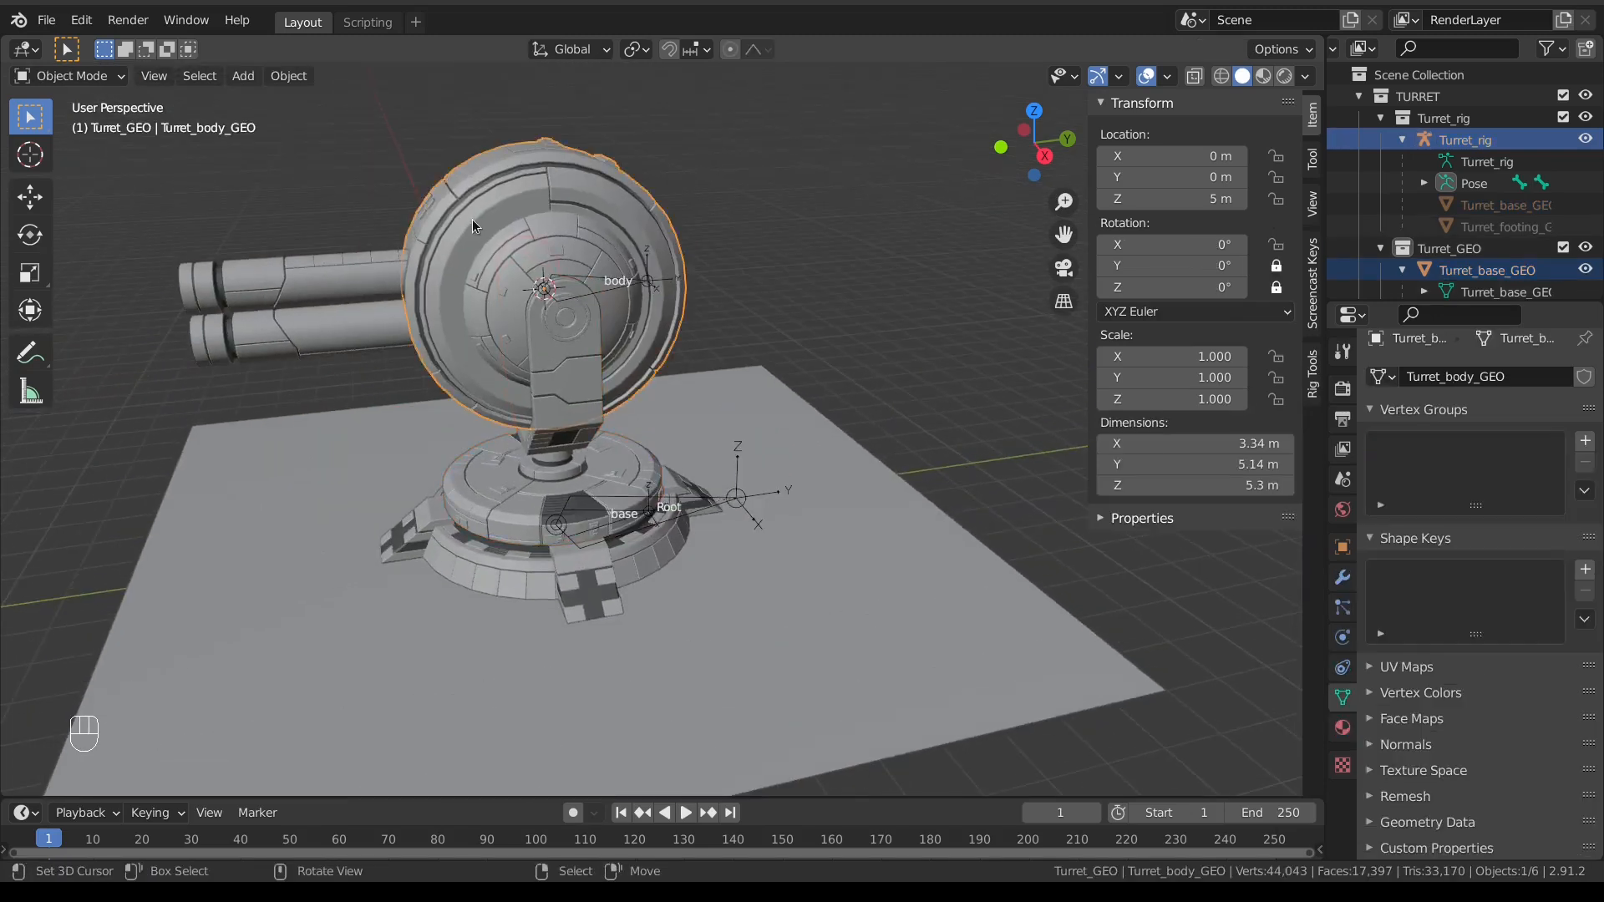
scroll(554, 261, "up", 3)
middle_click_drag(574, 313, 703, 396, "shift")
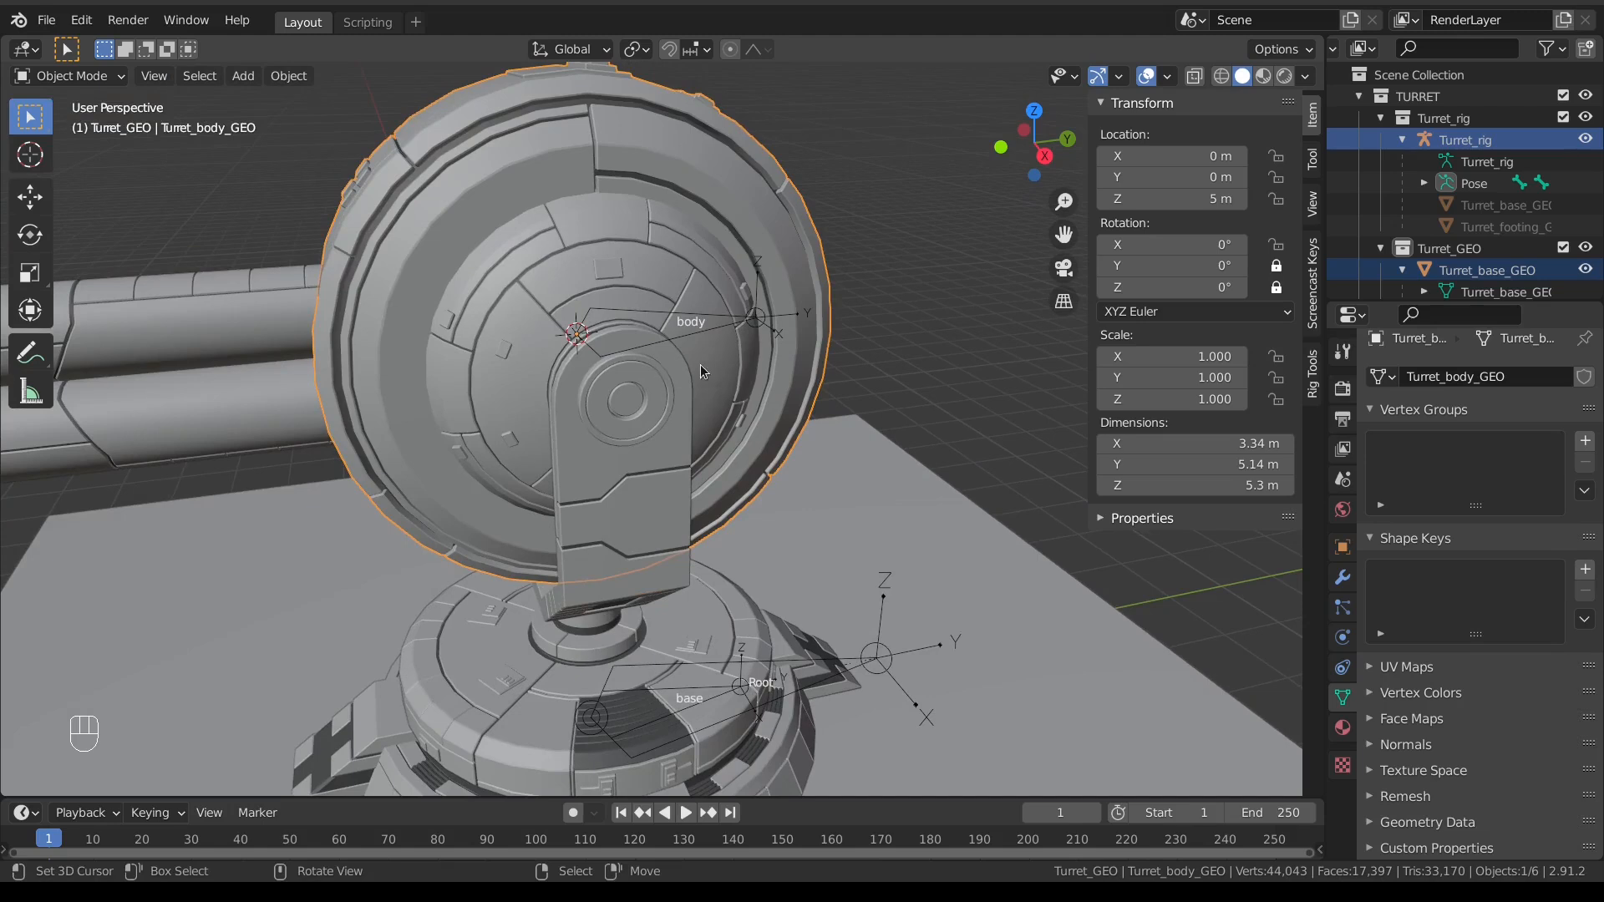
right_click(708, 316, "shift")
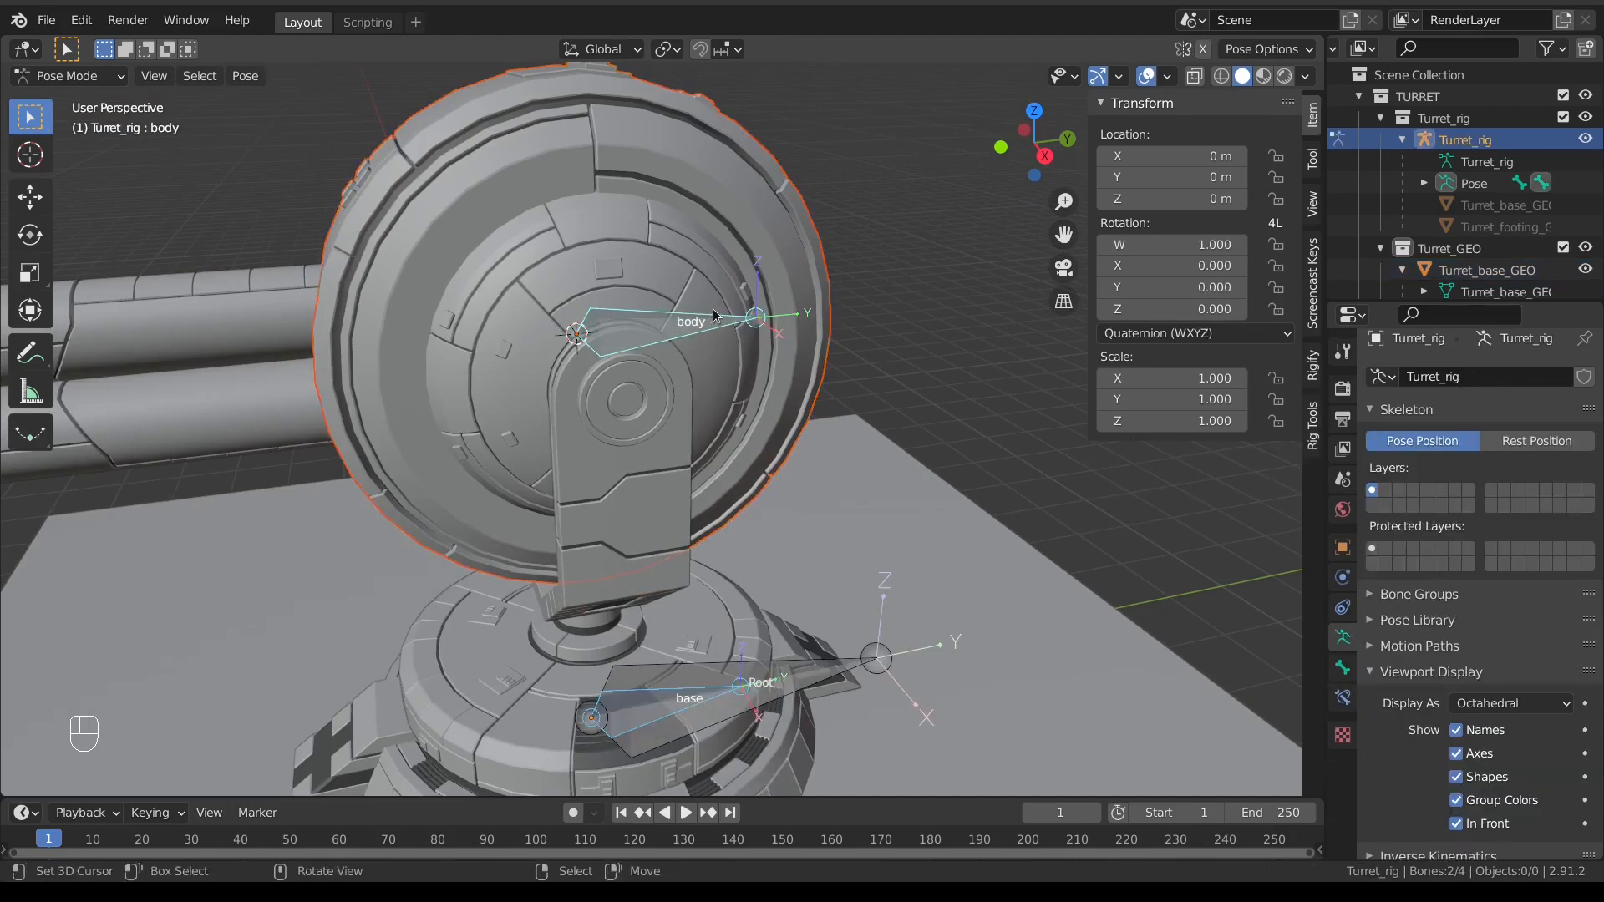
right_click(714, 308)
right_click(713, 309)
right_click(708, 312)
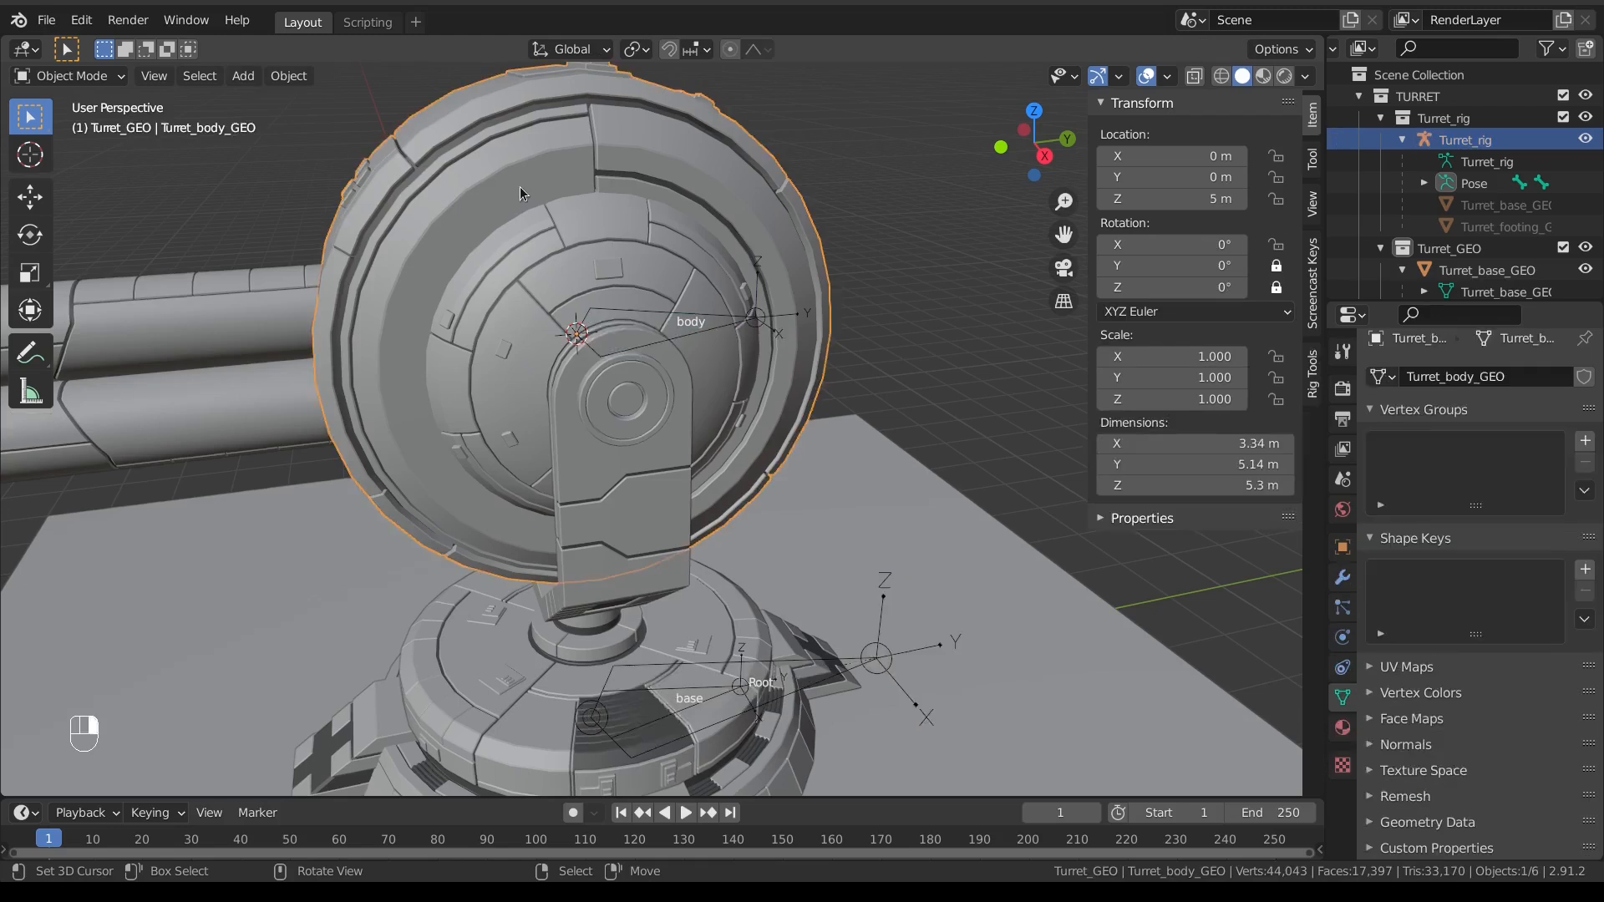
right_click(709, 315, "shift")
key("ctrl+p")
left_click(710, 313)
scroll(504, 348, "down", 3)
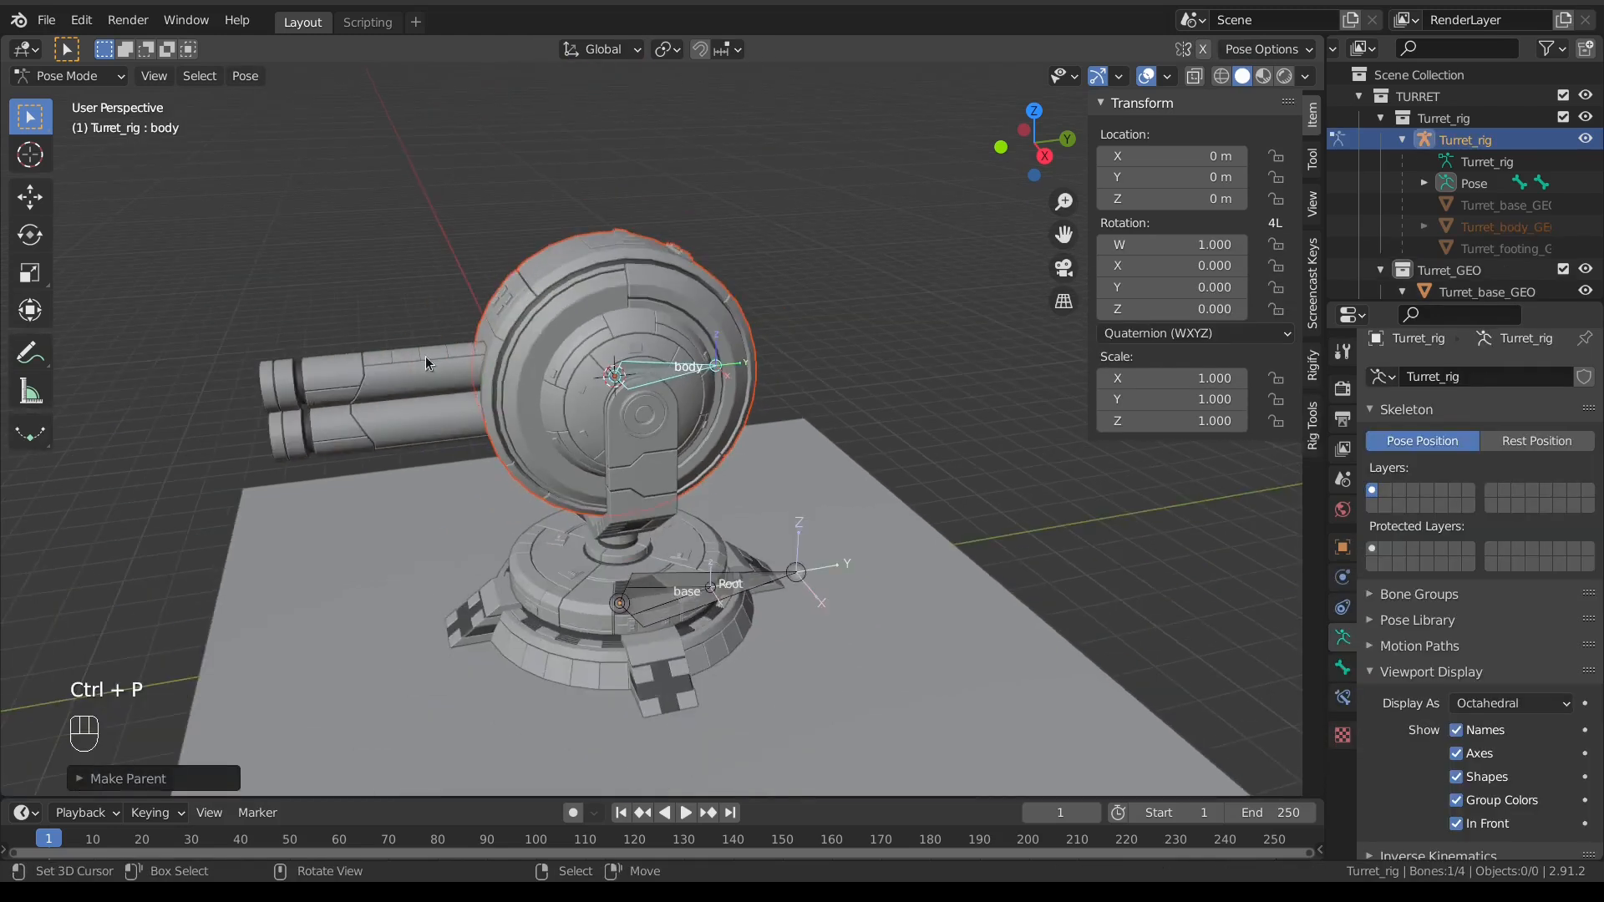
Step: Test-rotate Turret_body_GEO to check how the barrels follow it, and cancel the rotation
right_click(424, 356)
middle_click_drag(432, 381, 489, 303)
right_click(535, 299)
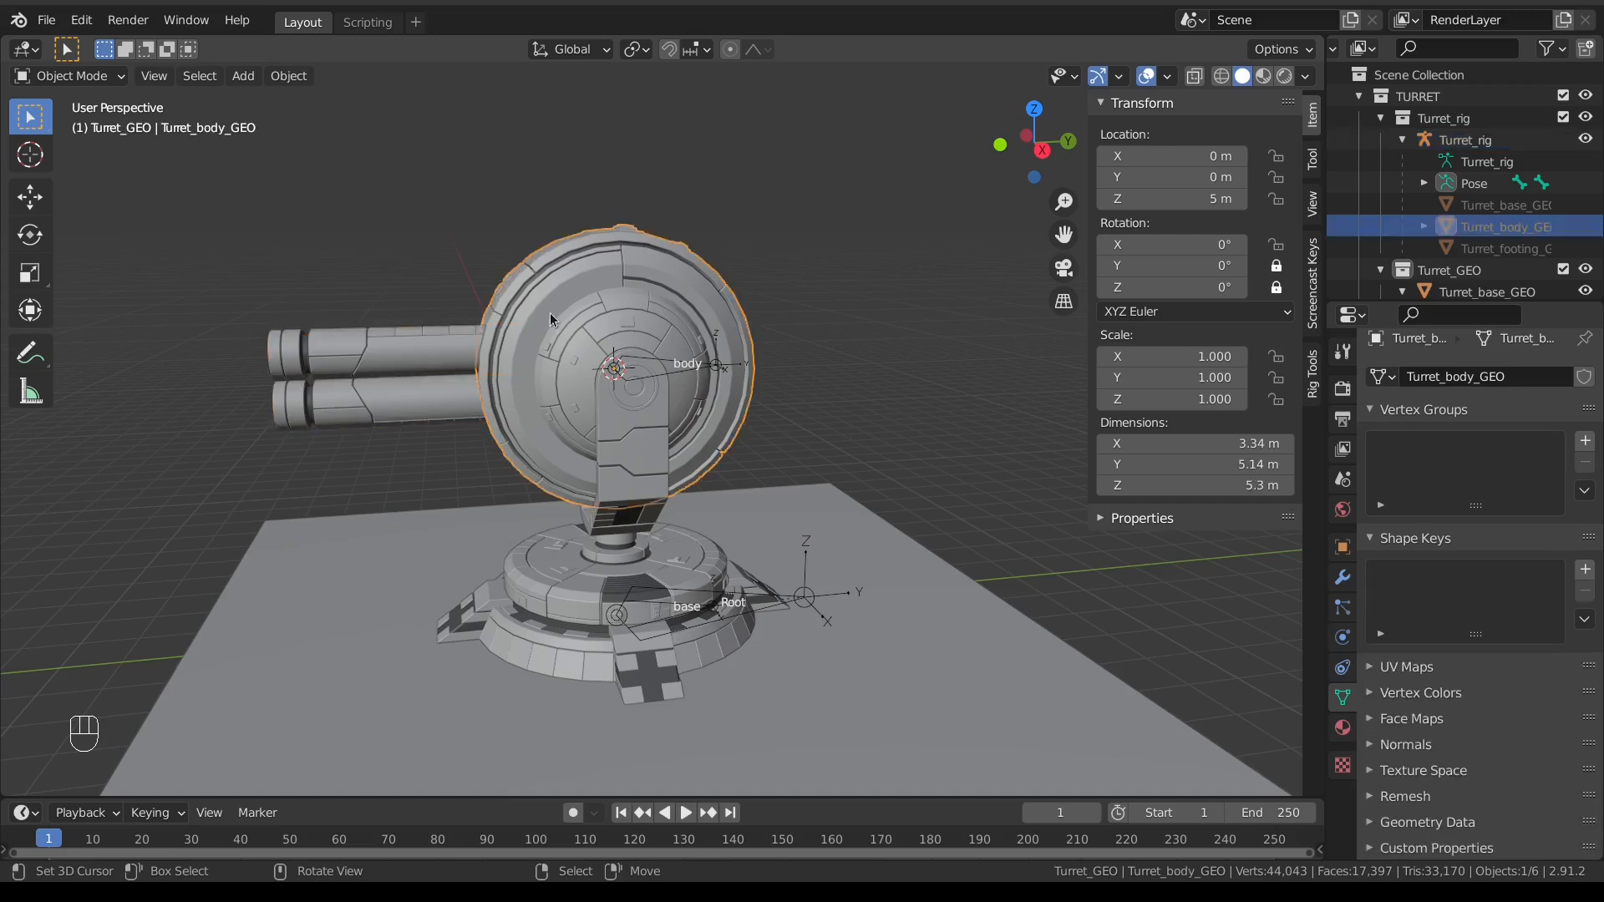
key("r")
right_click(687, 339)
Step: Select Turret_barrel_GEO and try out the value of its Recoil shape key
right_click(389, 359)
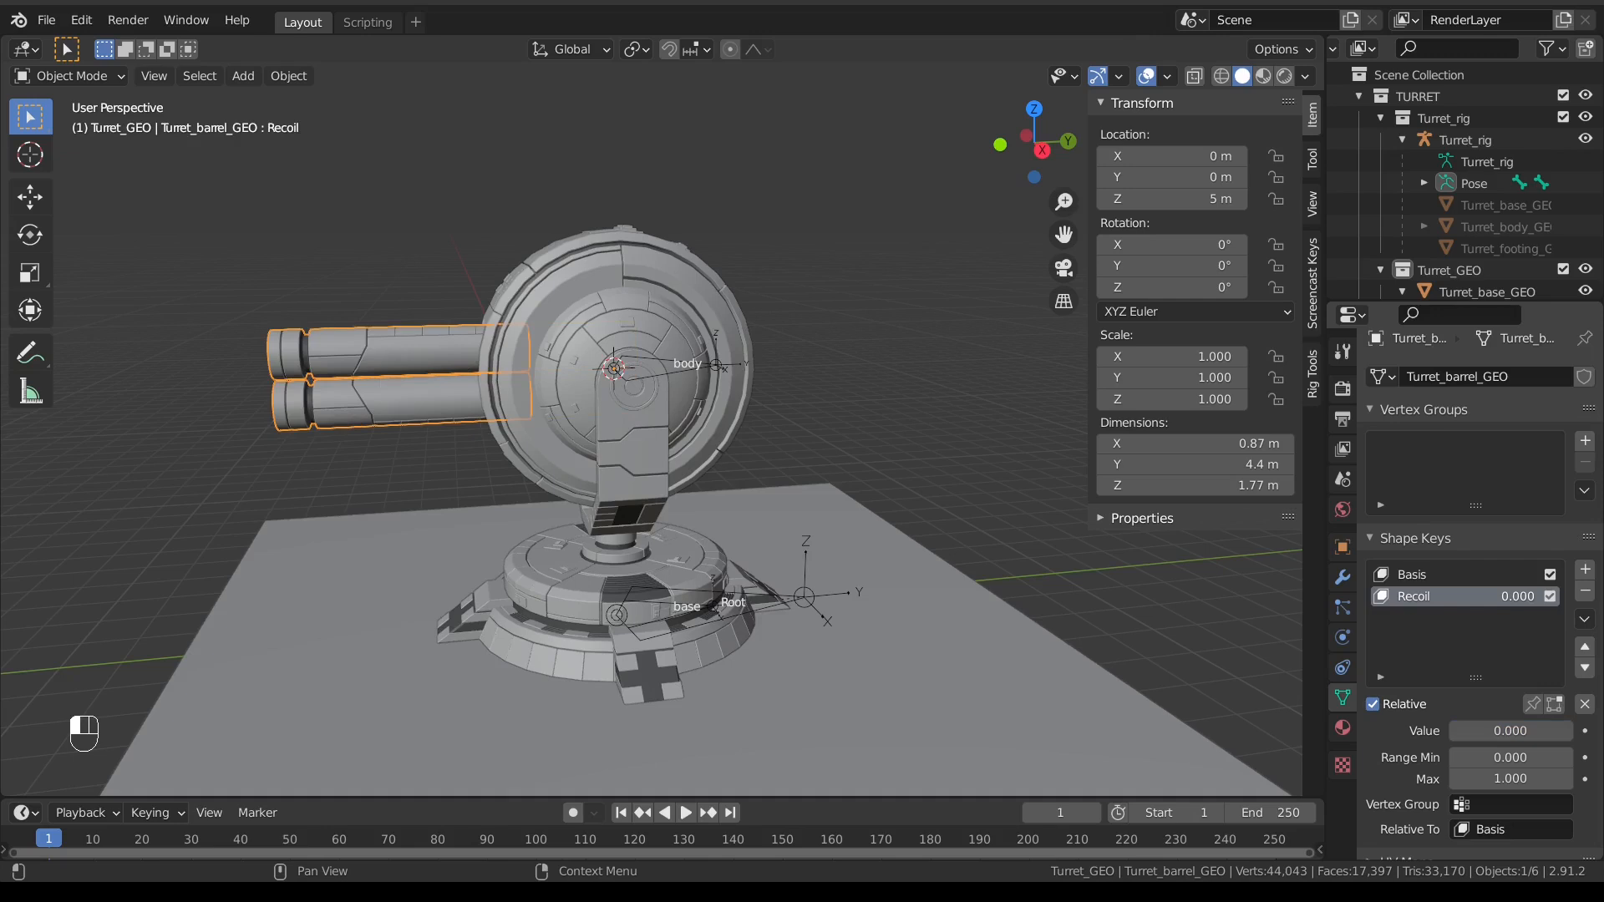
key("Escape")
mouse_move(1520, 598)
left_mouse_down()
mouse_move(1545, 597)
mouse_move(1521, 597)
left_mouse_up()
mouse_move(1510, 731)
left_mouse_down()
mouse_move(1545, 731)
mouse_move(1511, 731)
left_mouse_up()
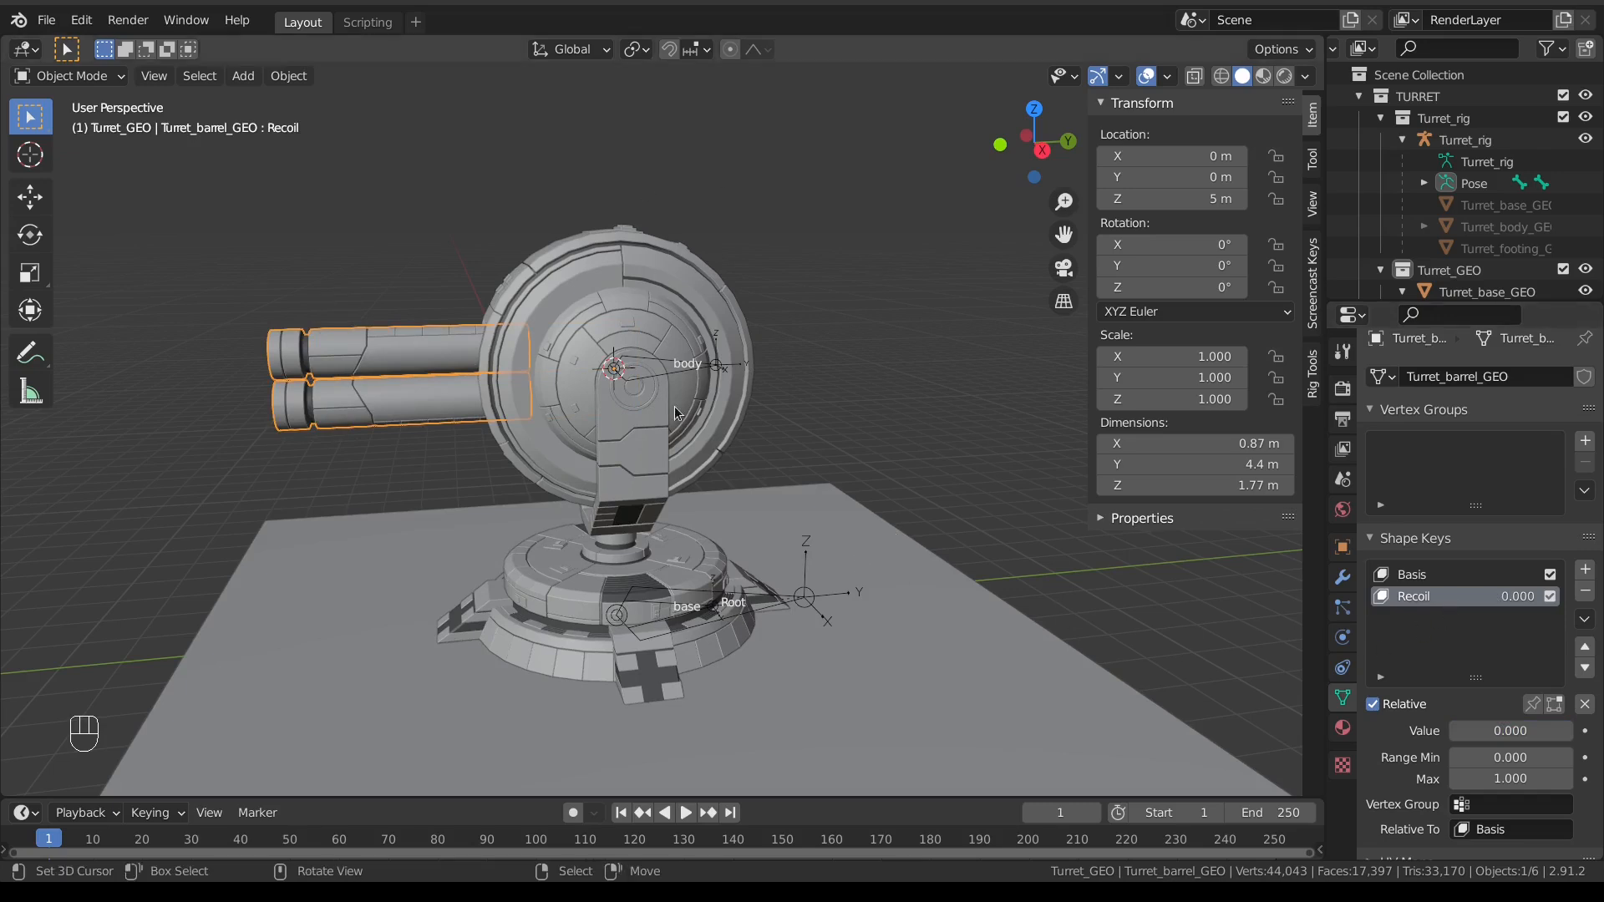
Step: In Edit Mode and right side view, duplicate the body bone and place it above the barrels, with its head at Y -6 m, Z 6 m
key("KP_3")
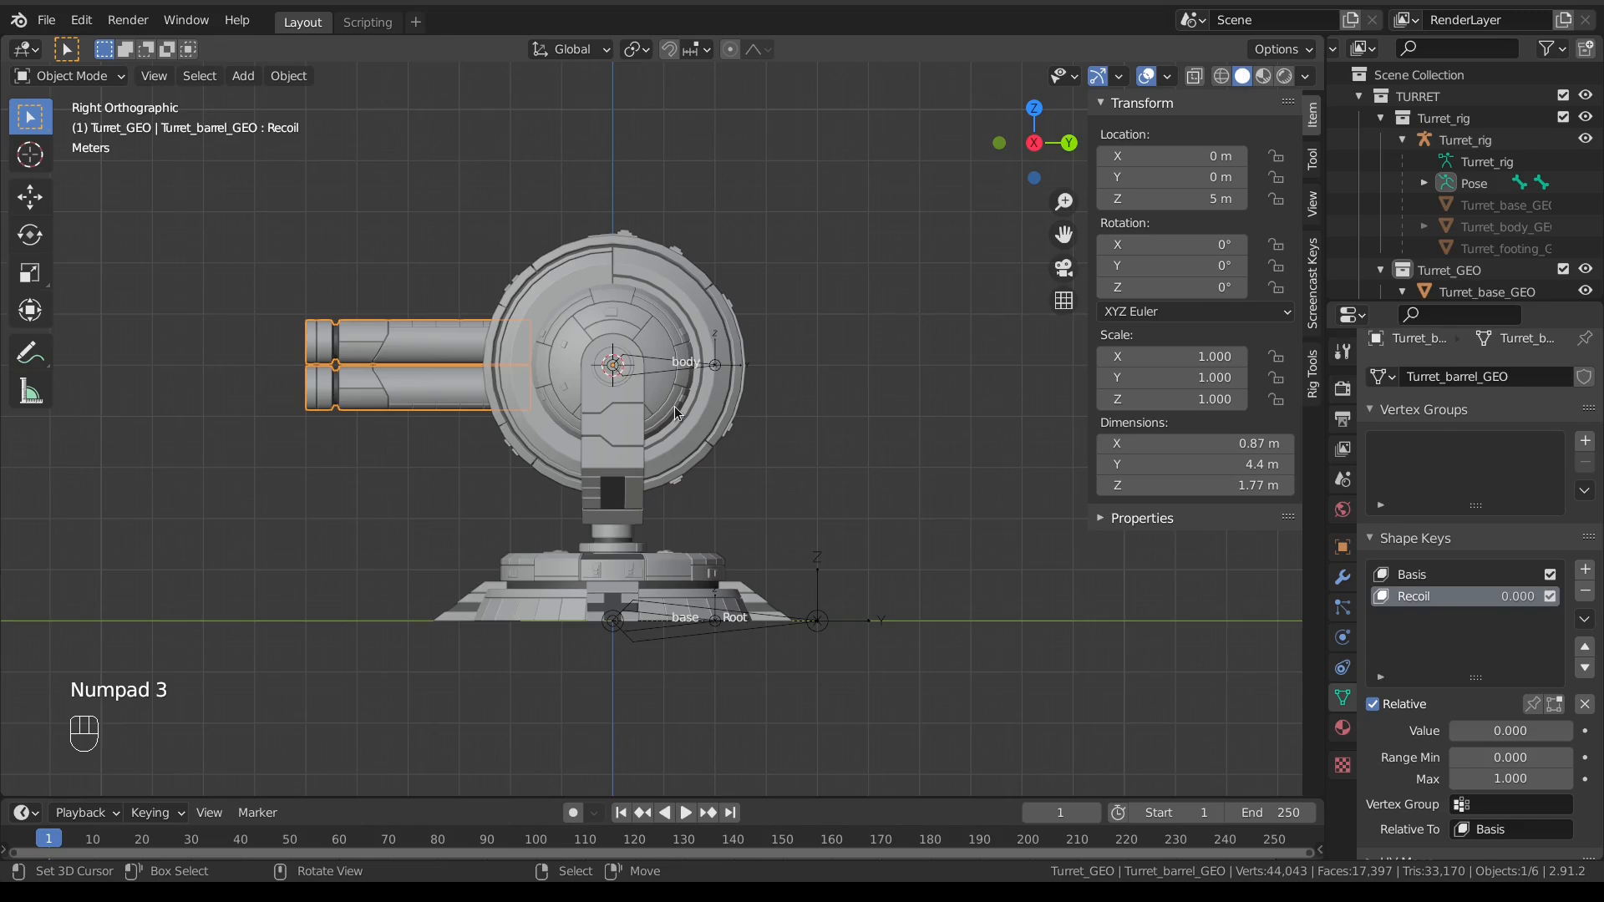
right_click(659, 366)
middle_click_drag(720, 422, 441, 399, "shift")
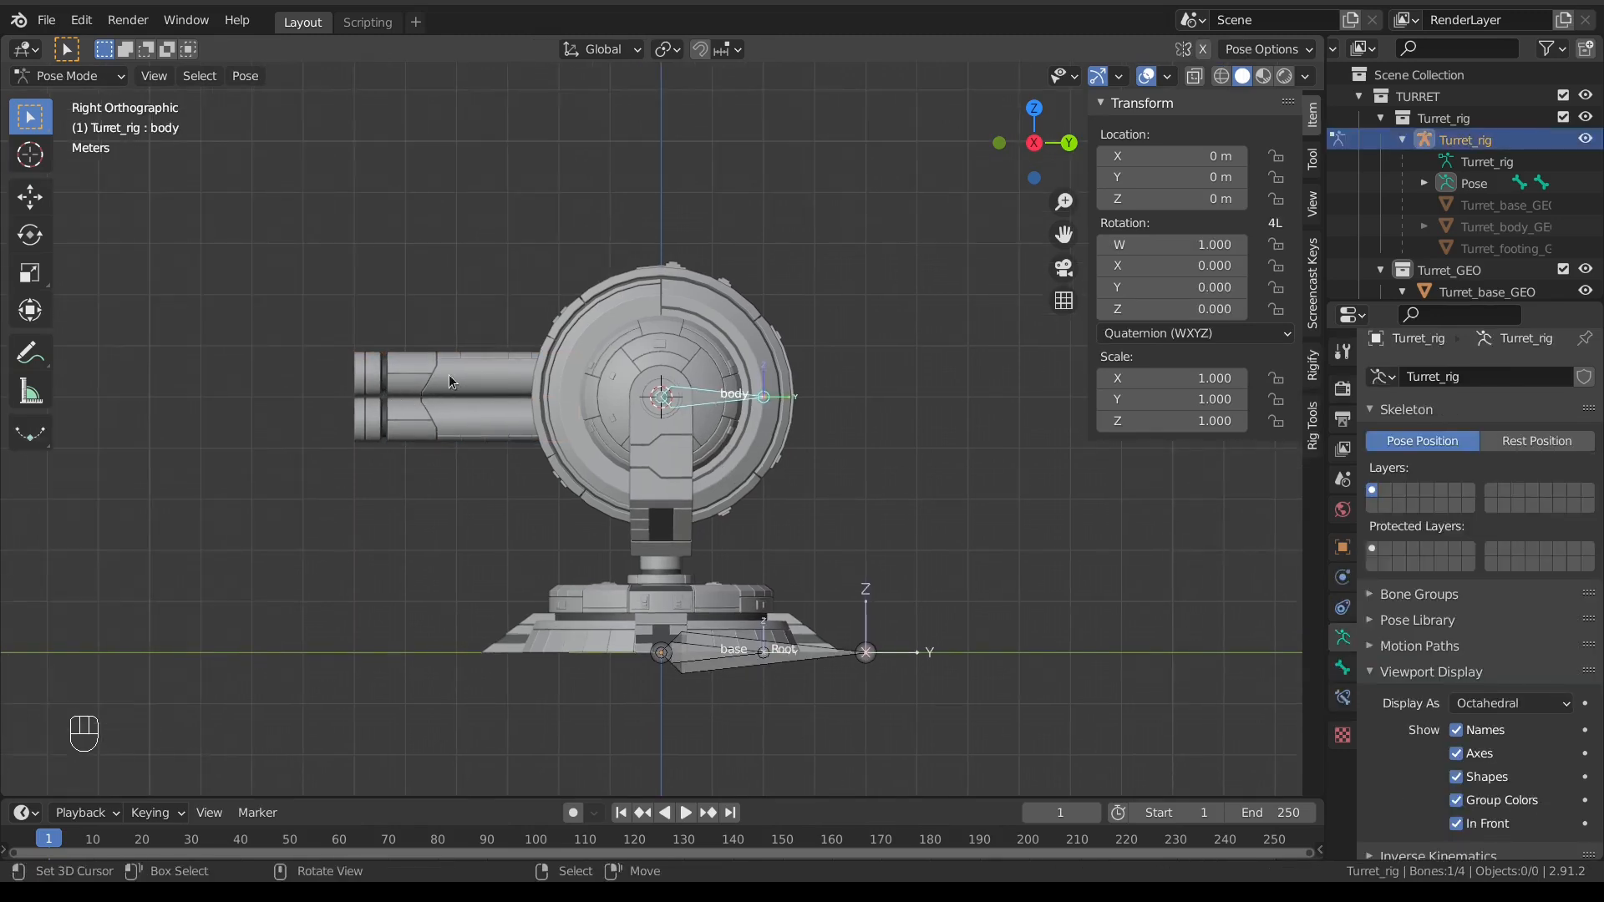
key("Tab")
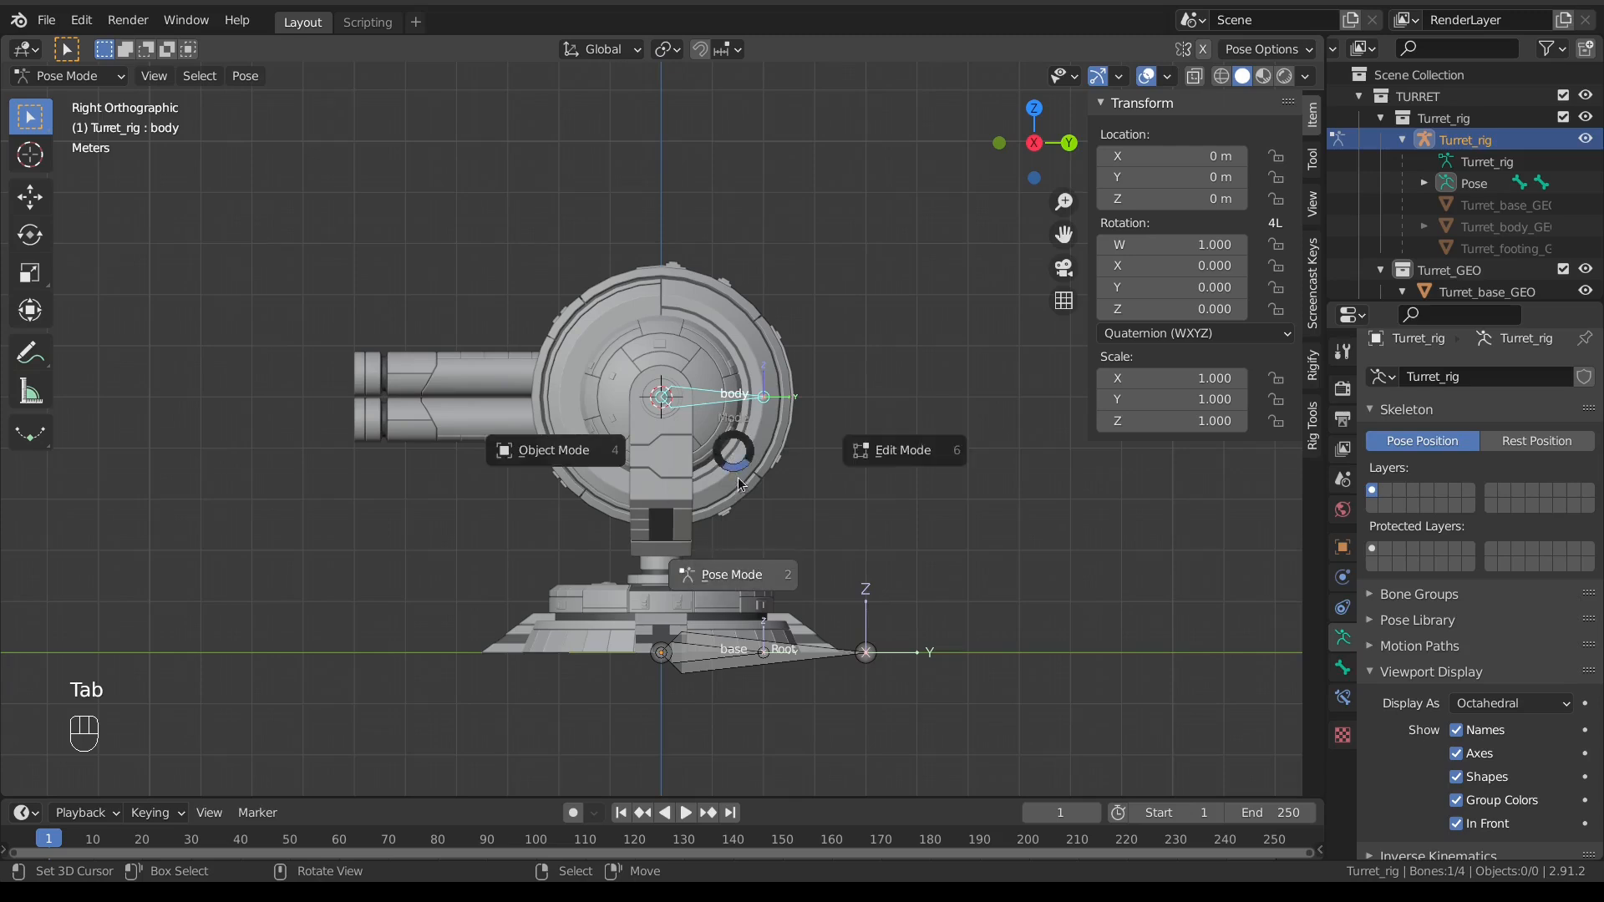
left_click(904, 463)
middle_click_drag(689, 424, 717, 457, "shift")
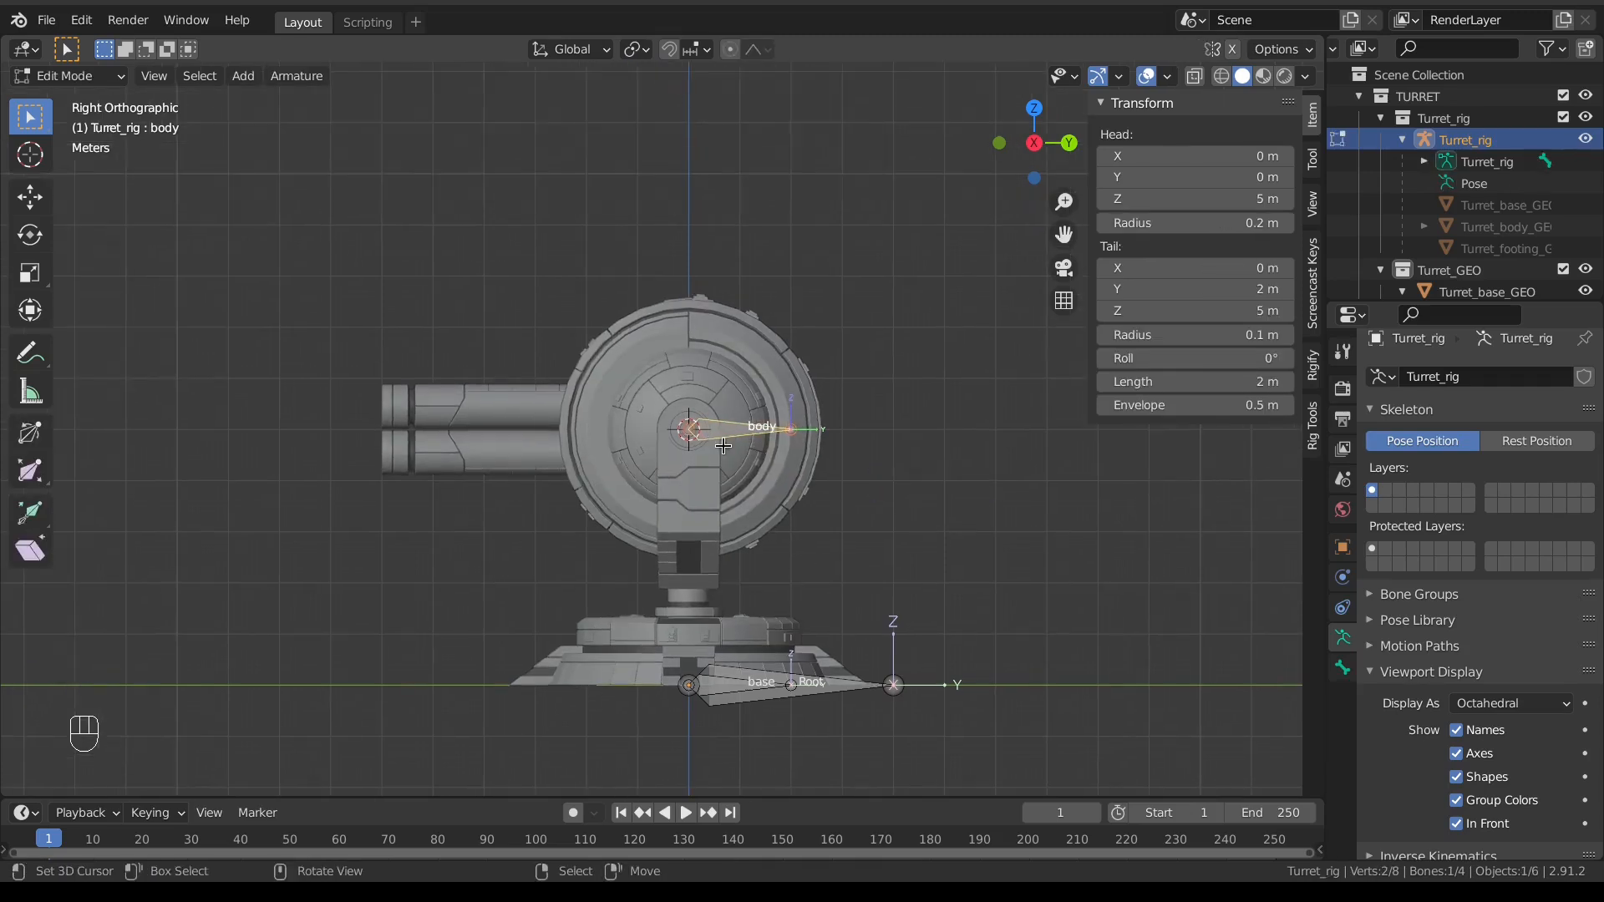
key("shift")
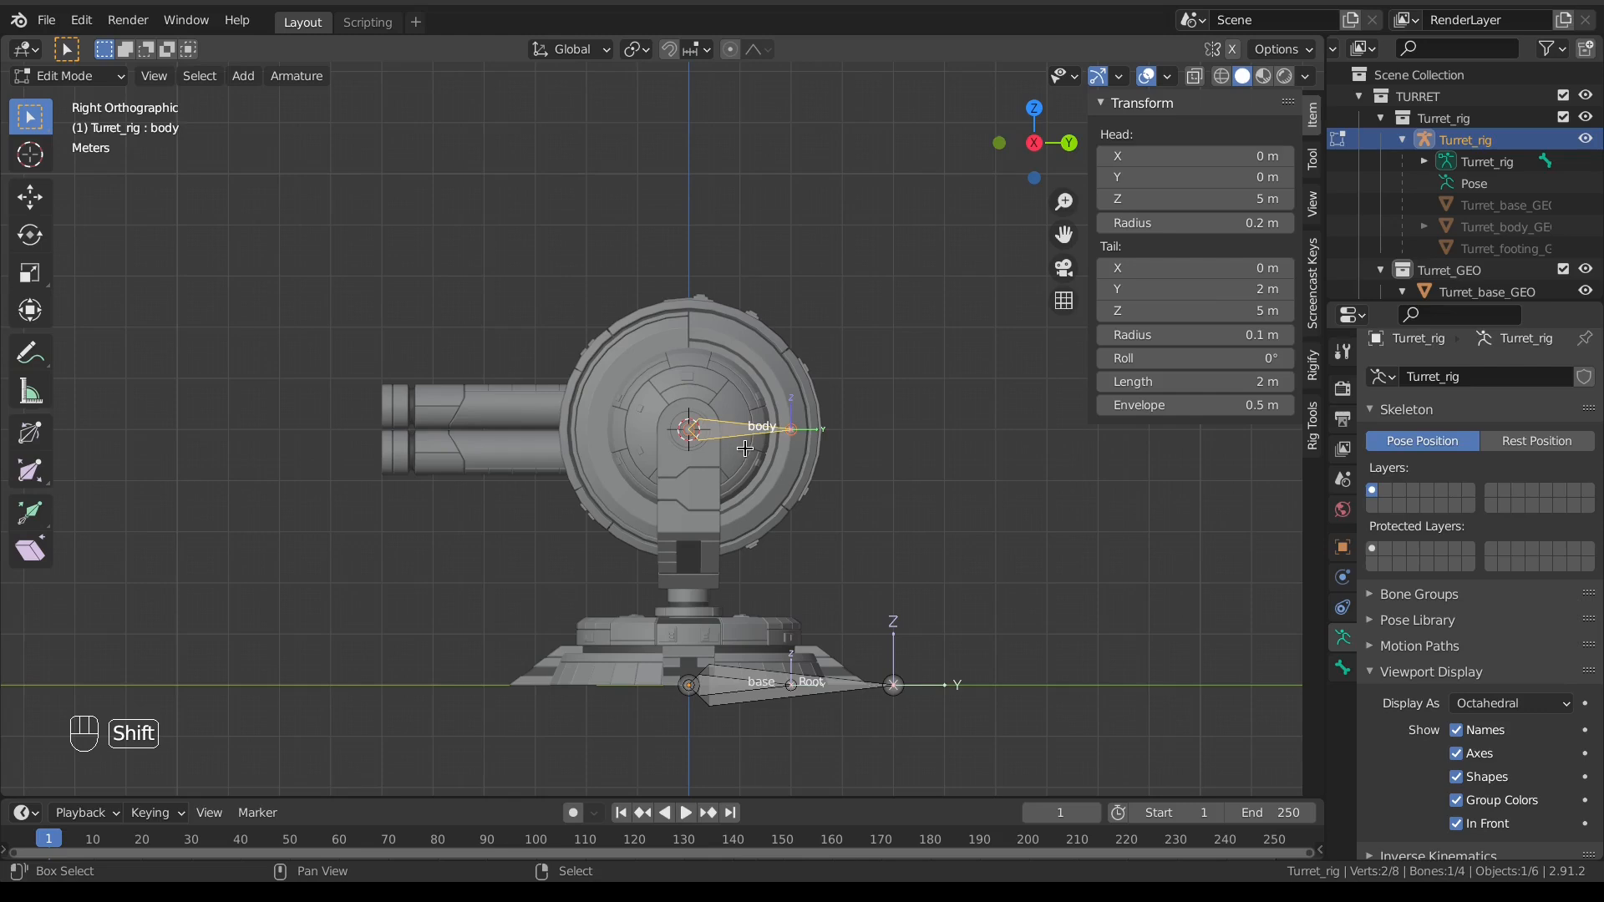
key("shift+d")
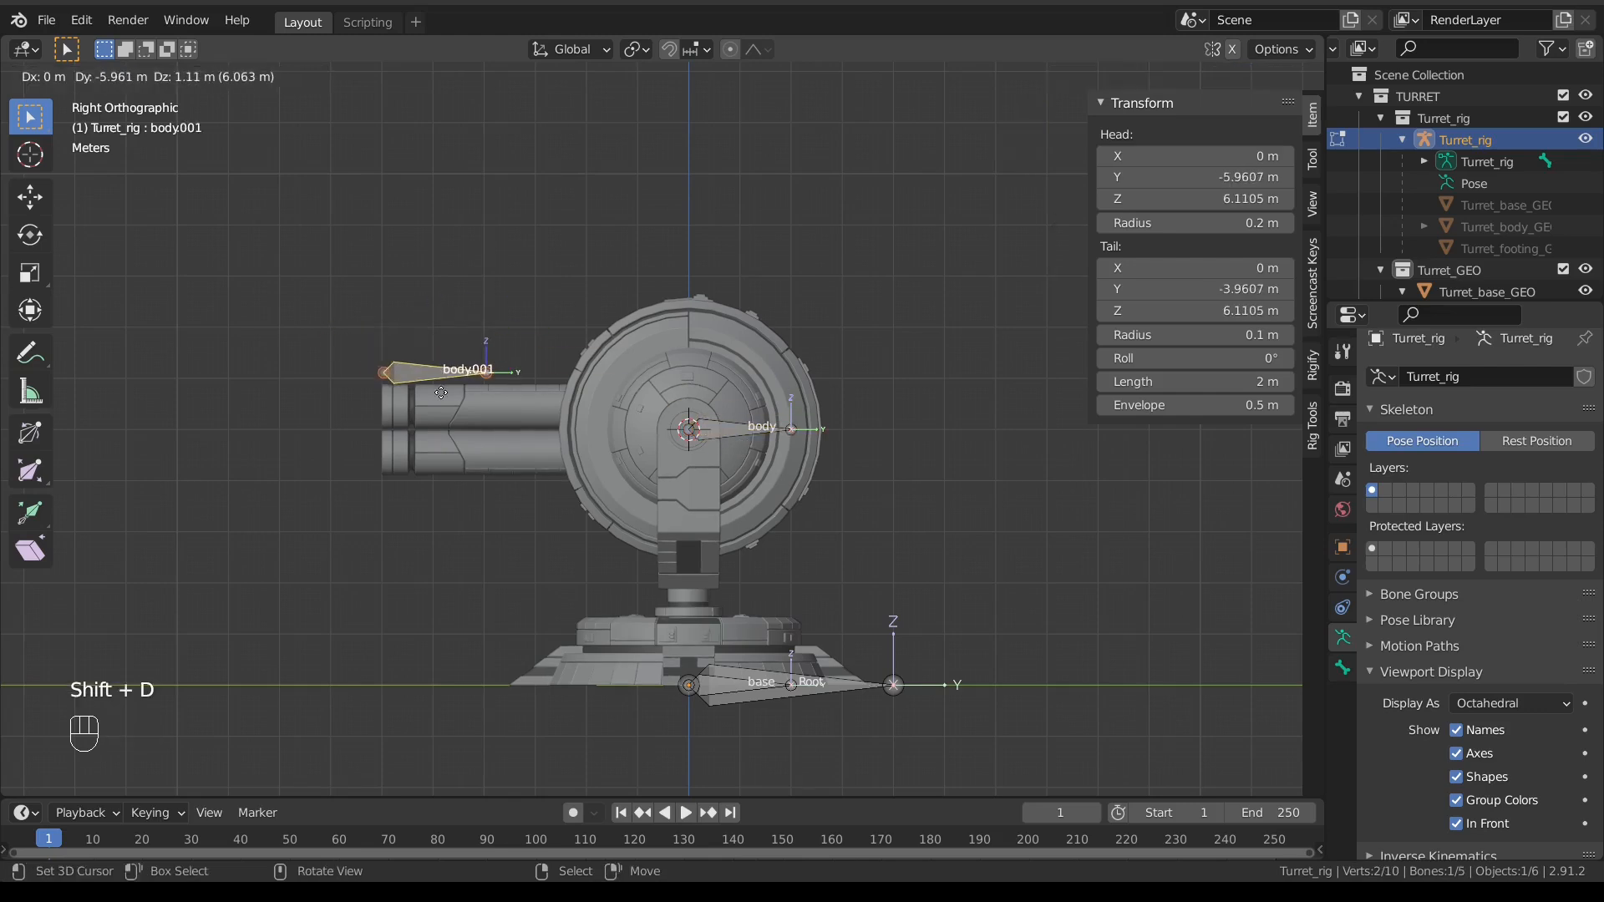
key("ctrl")
left_click(437, 384)
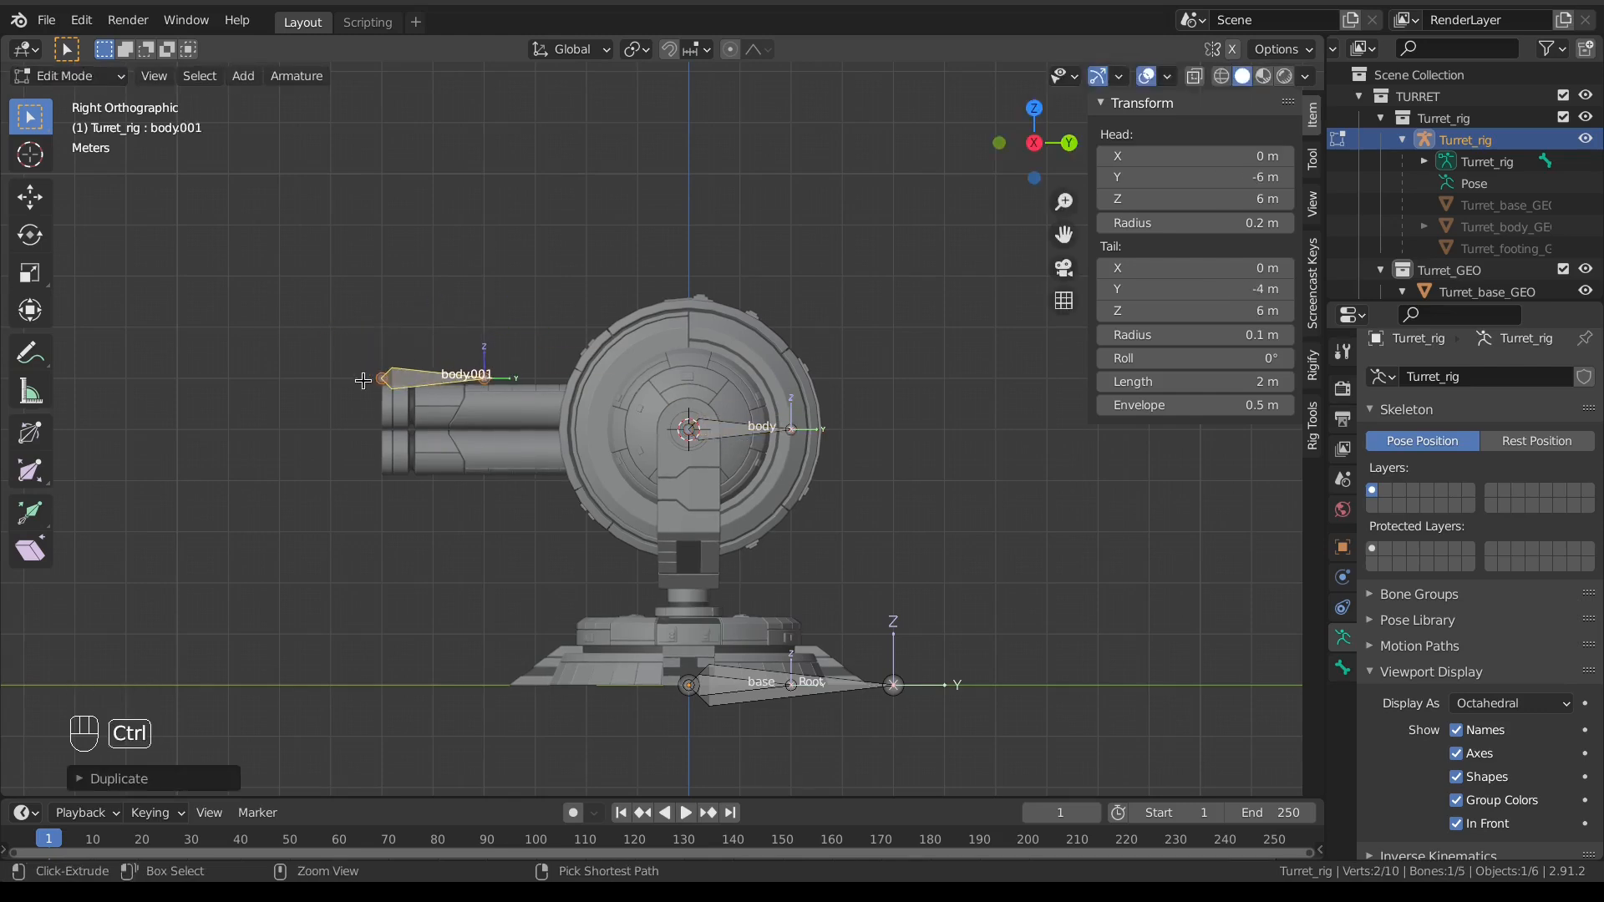
Step: Raise the duplicated bone along Z to about 6.34 m and rename it Recoil
scroll(409, 404, "up", 2)
key("g")
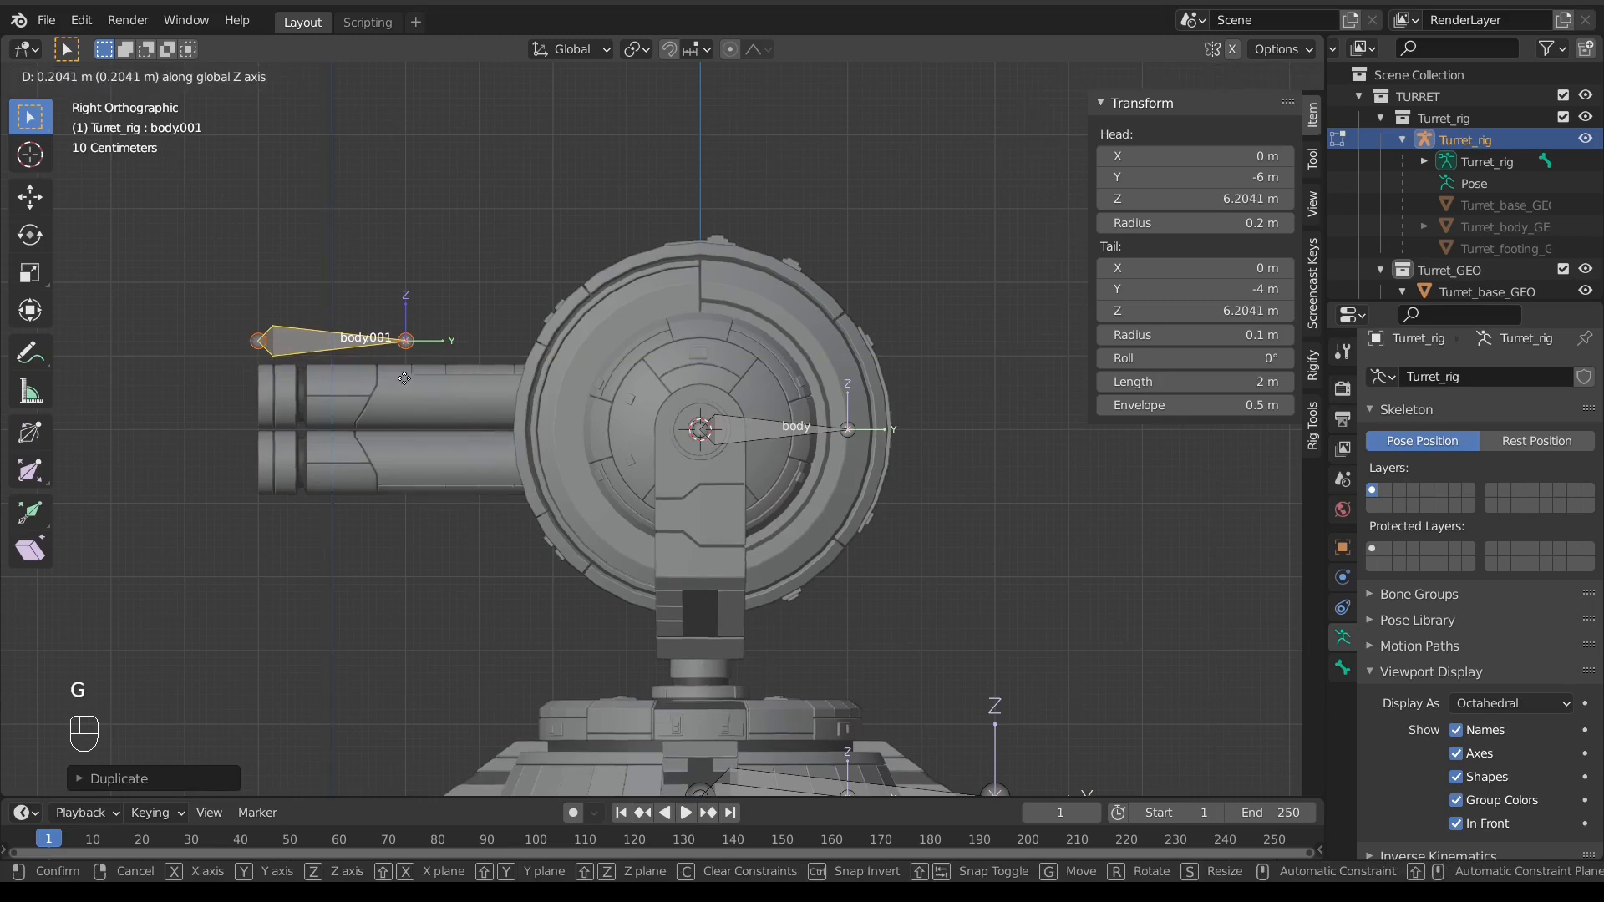
left_click(382, 375)
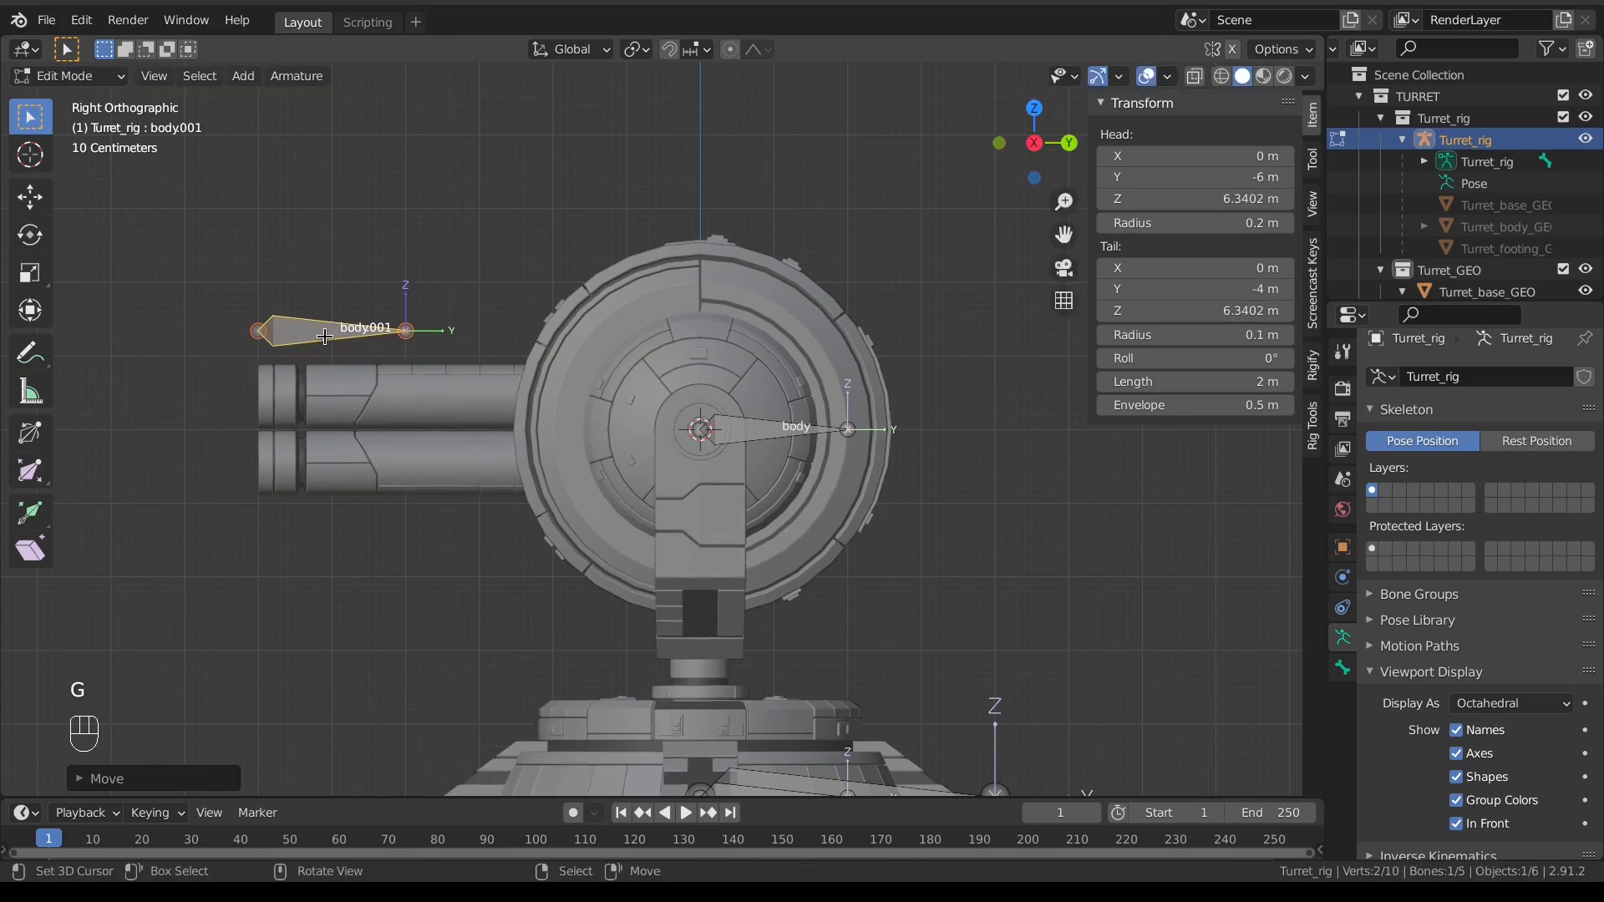
key("F2")
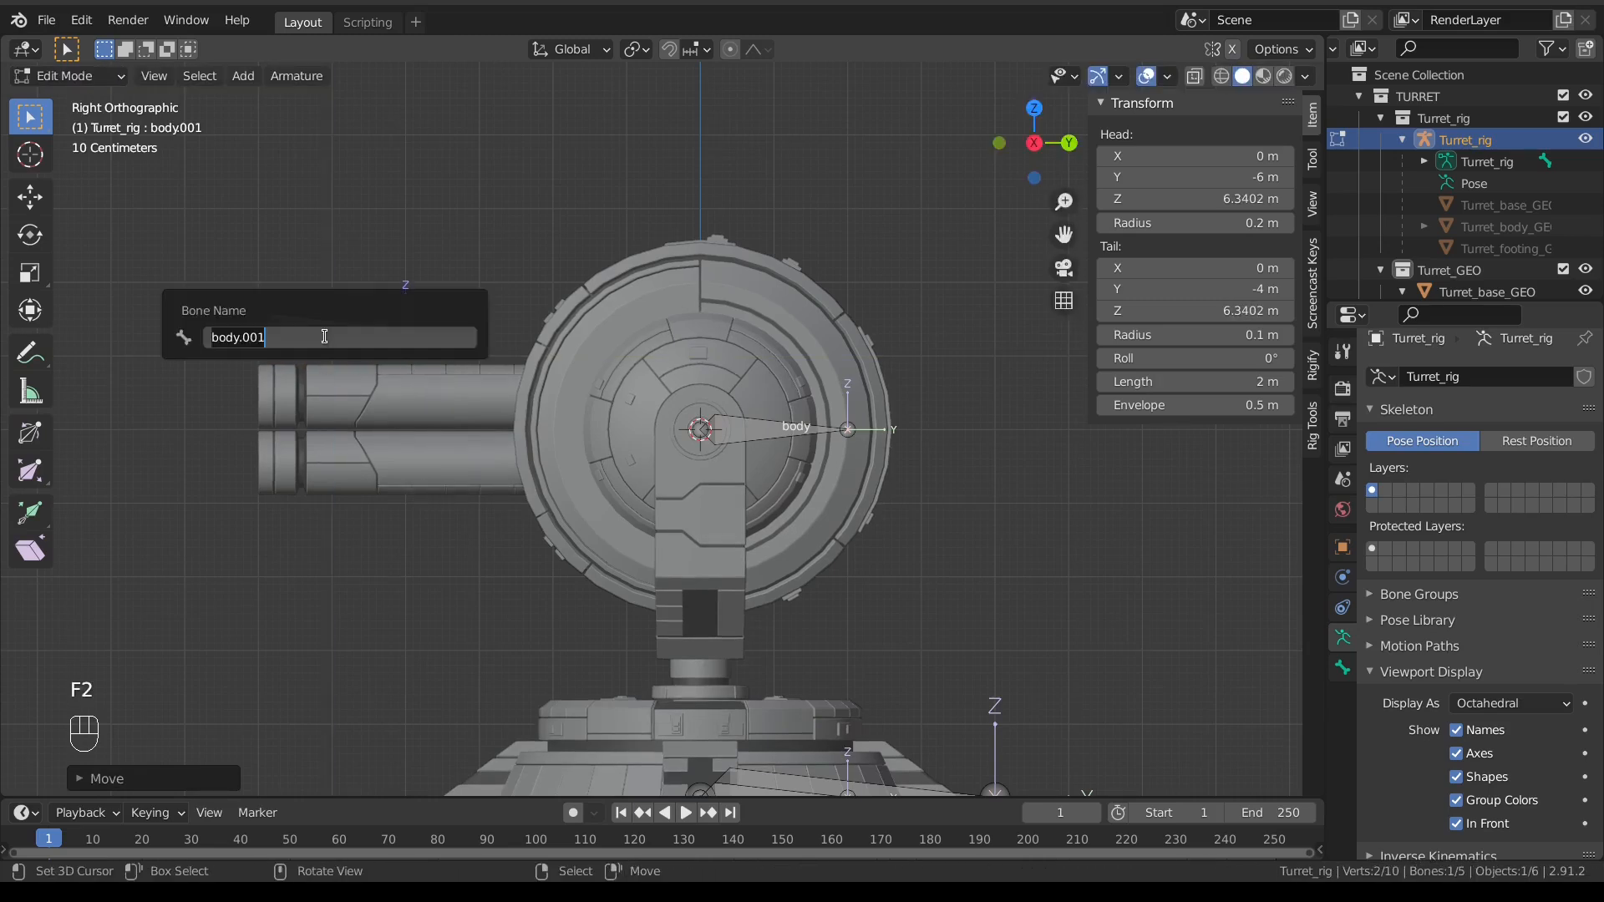
type("Recoil")
key("Return")
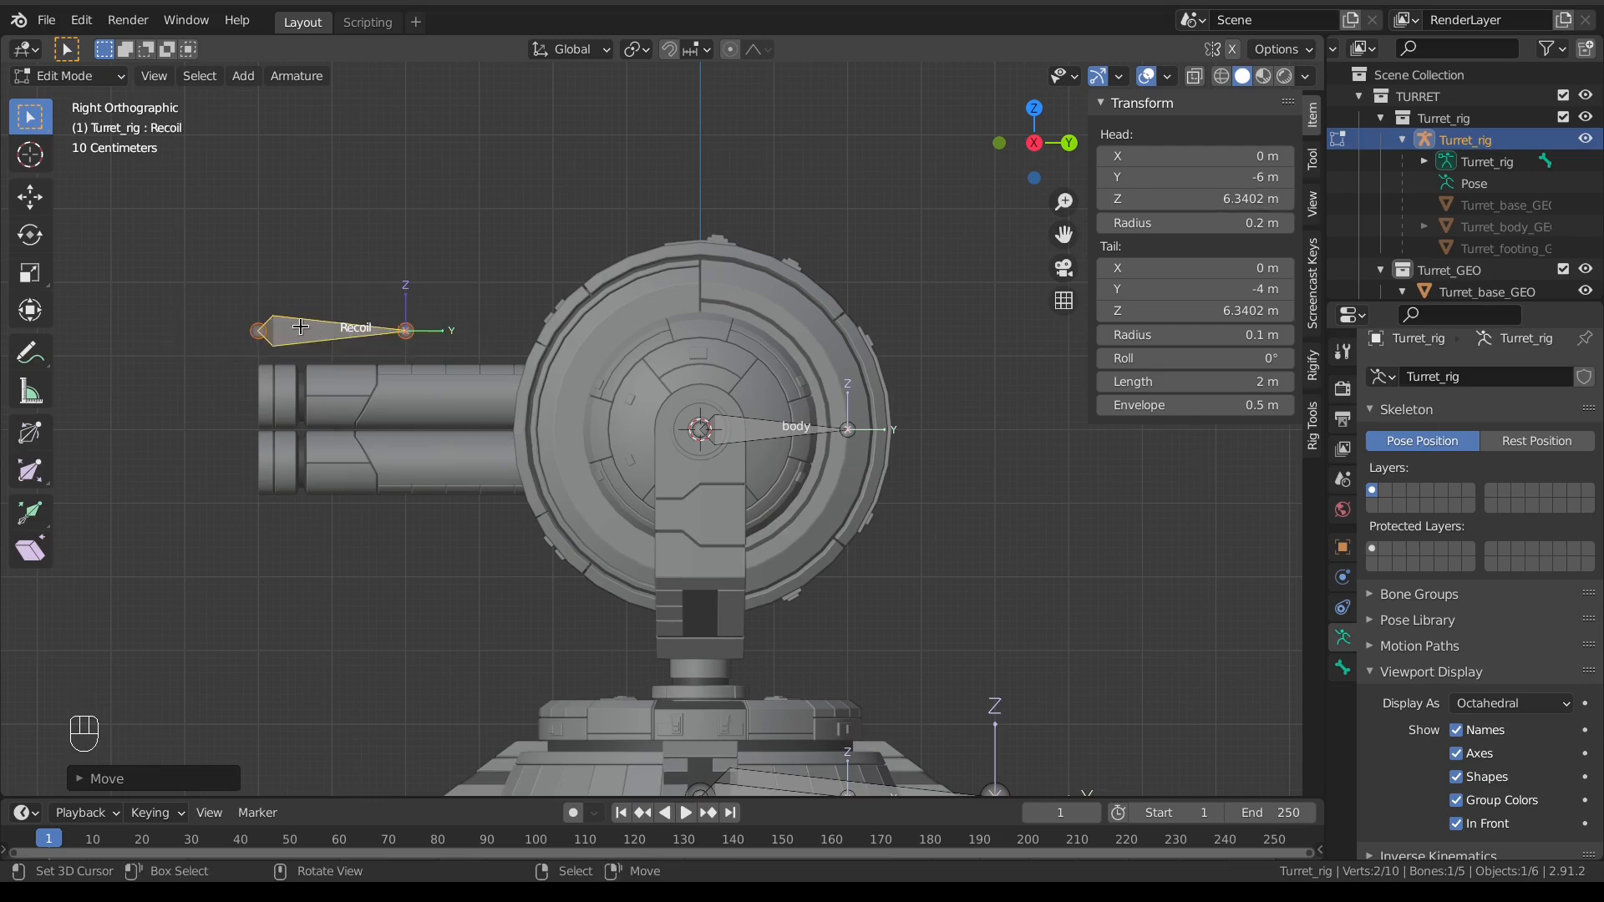
Step: Set the Z position of both the head and the tail of the Recoil bone to 6.5 m
left_click(1212, 203)
left_click(1143, 224)
left_click(1166, 203)
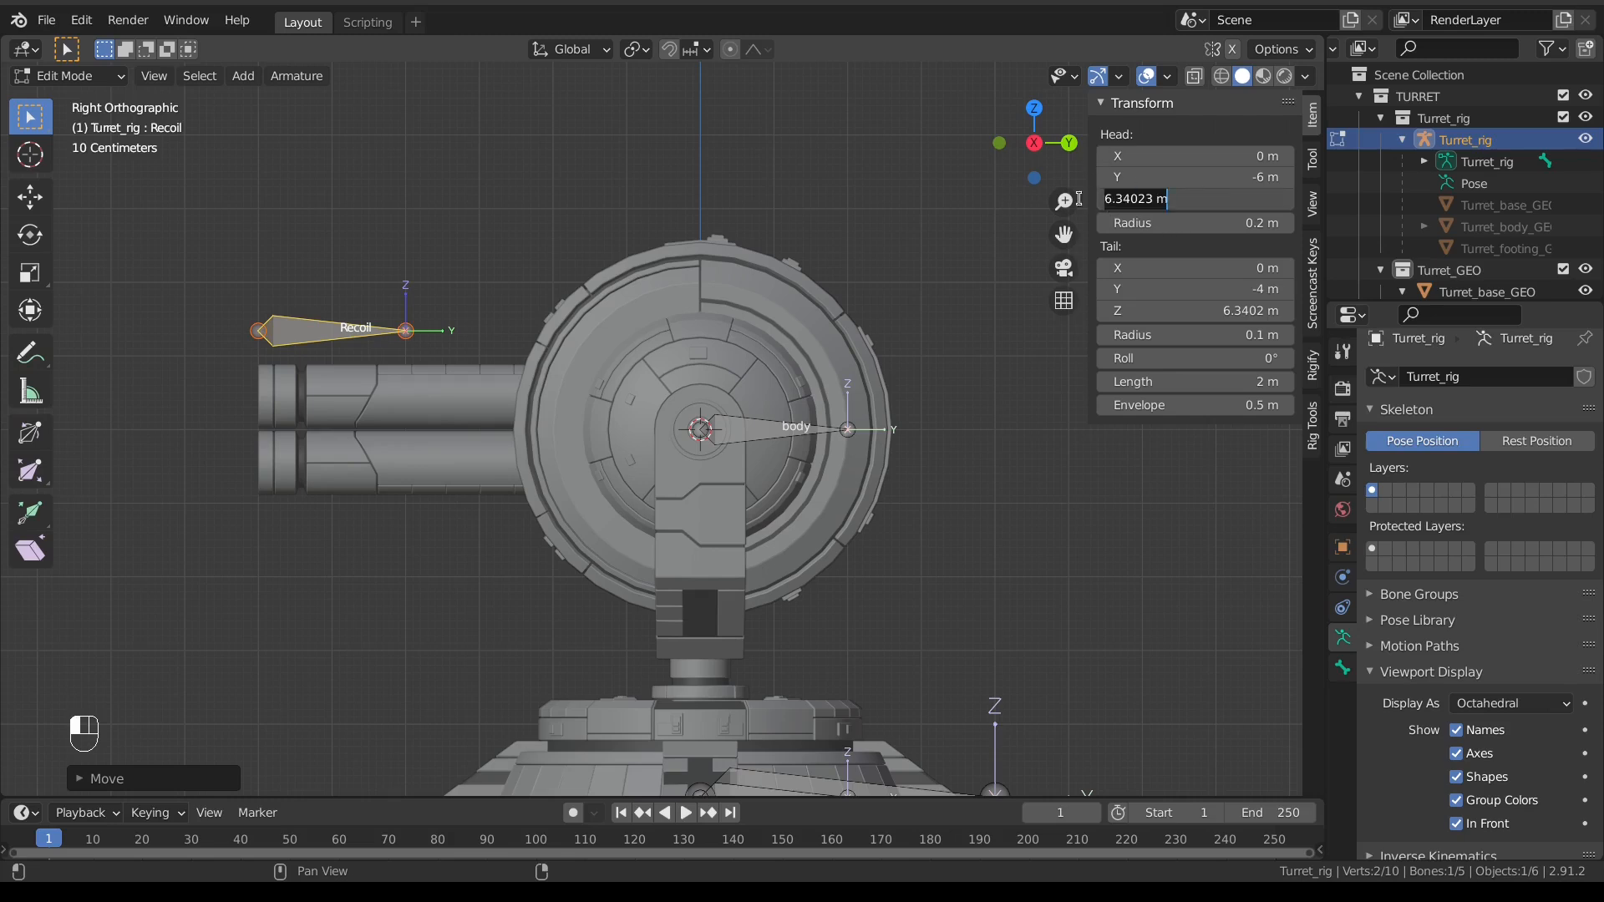
type("6.5")
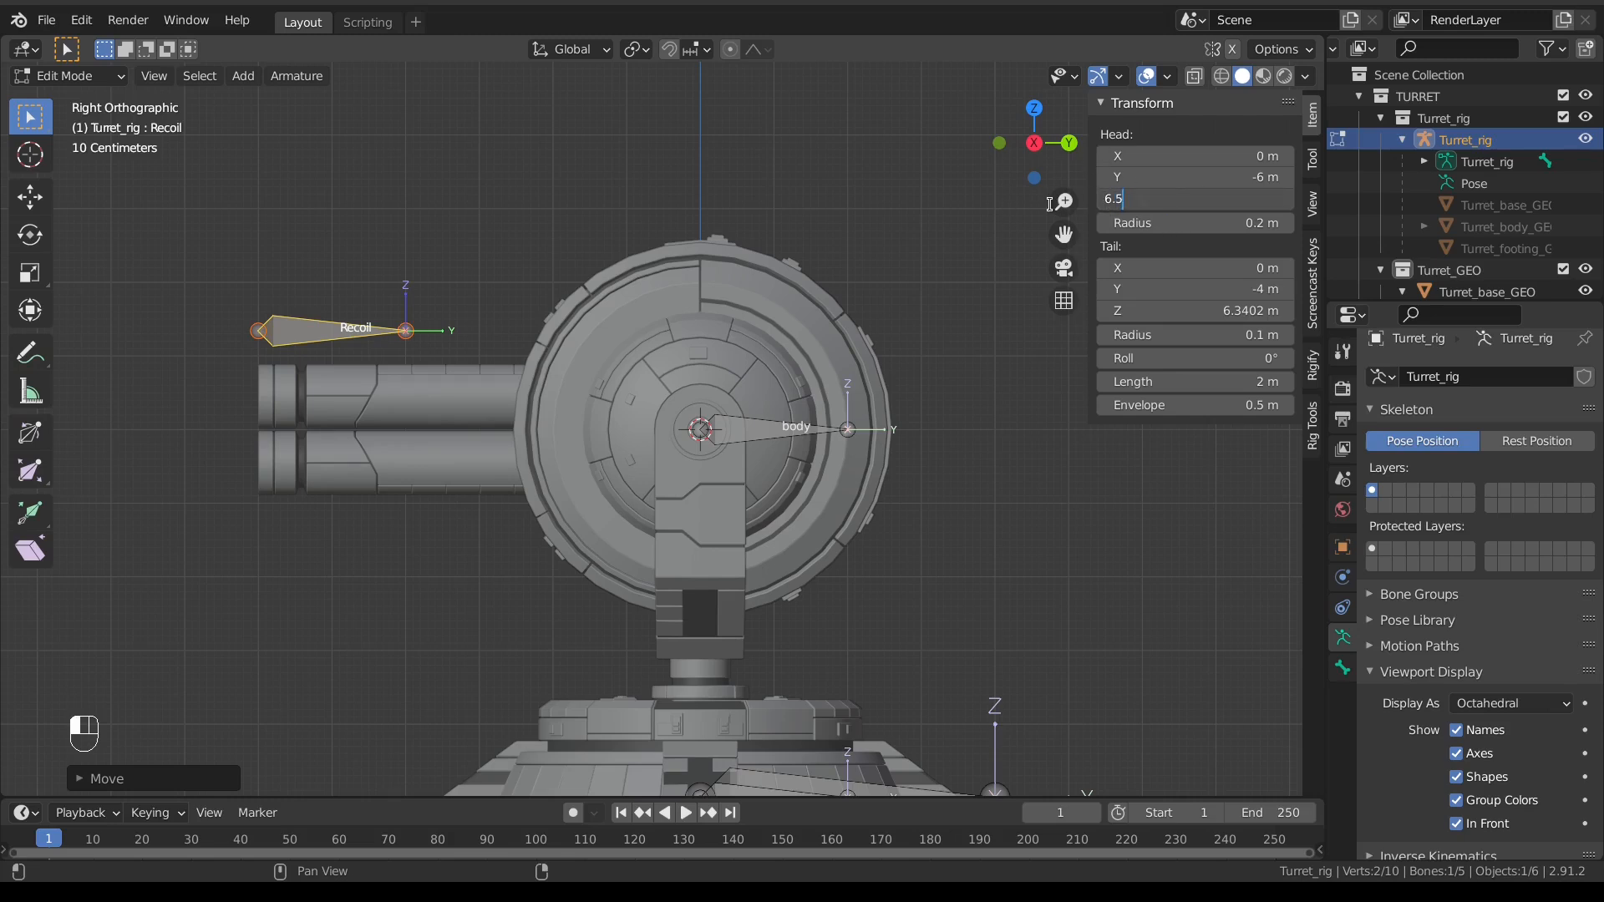
key("Return")
left_click(1115, 310)
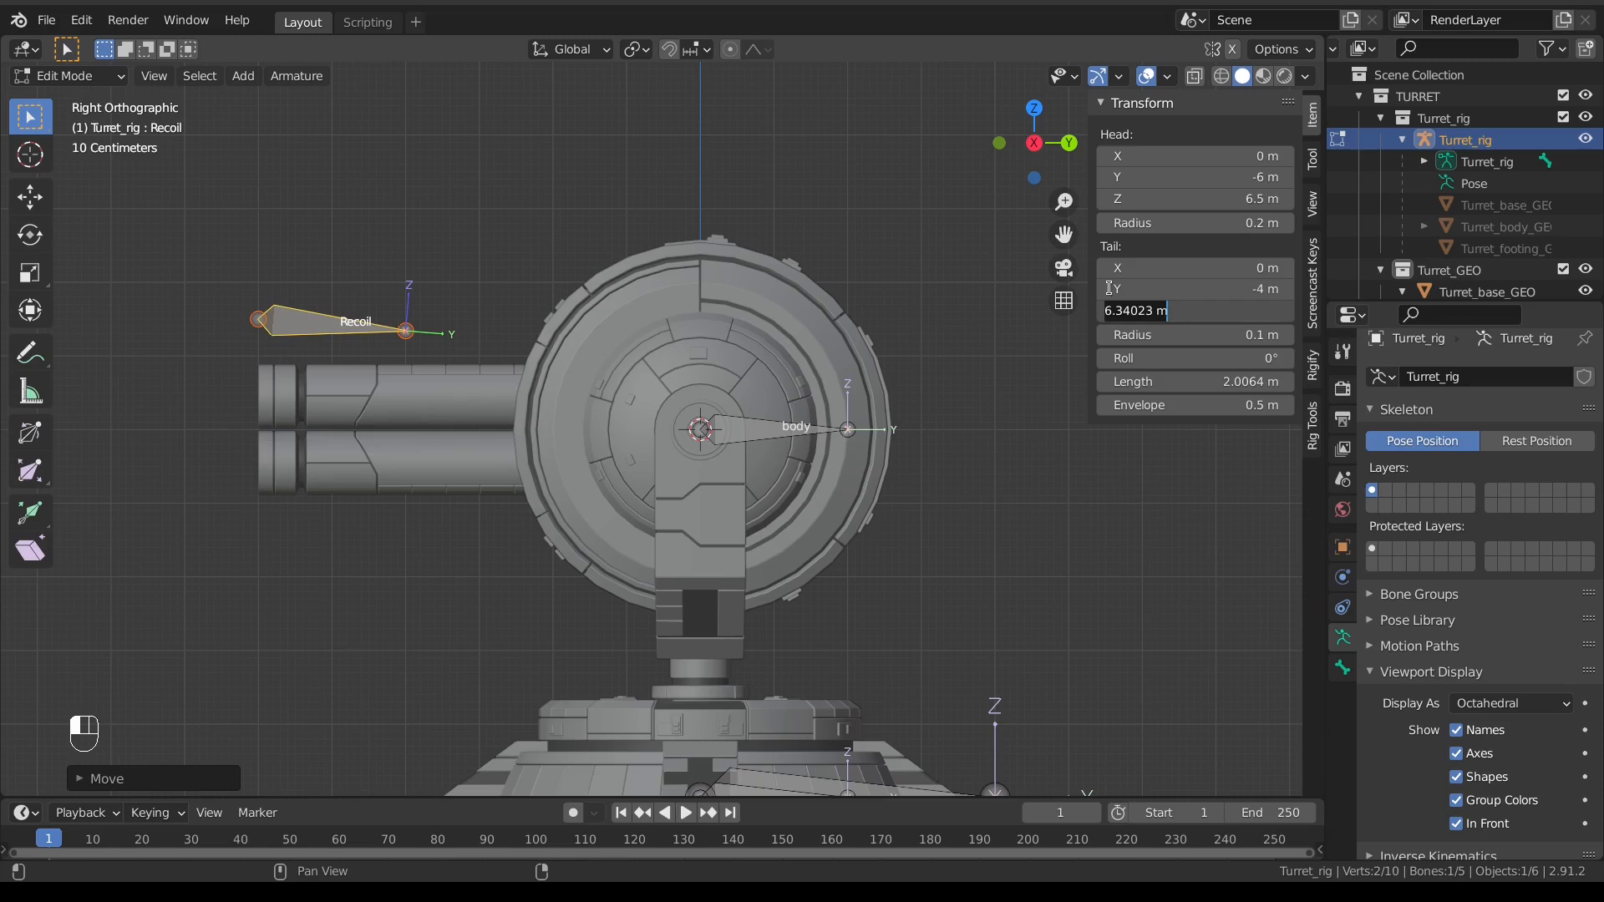
type("6.5")
key("Return")
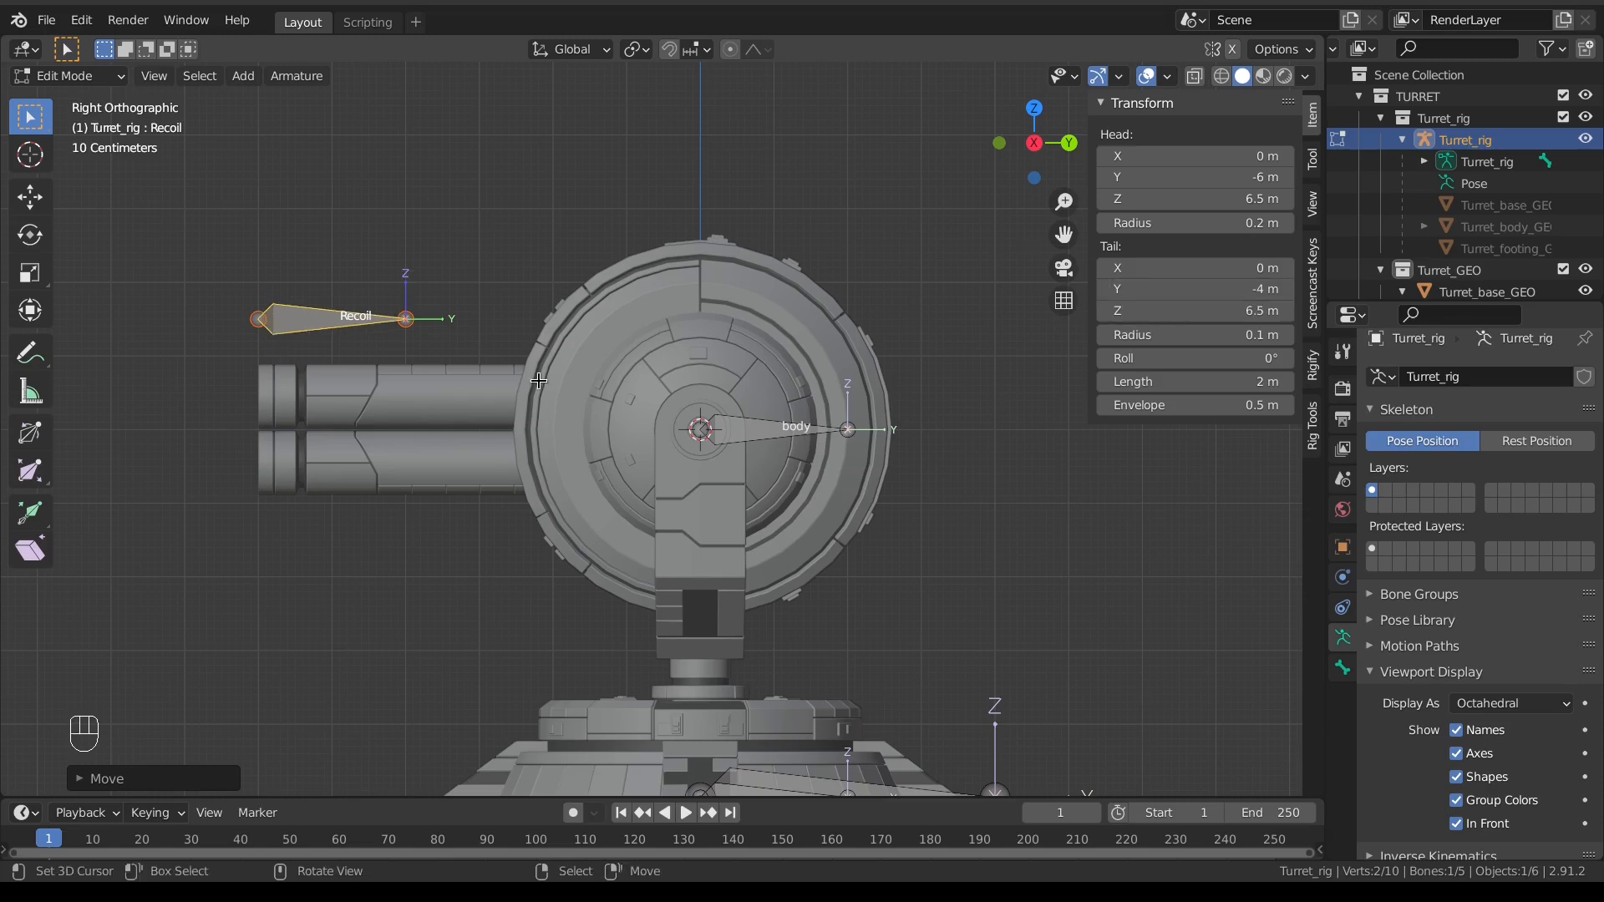
Step: Leave Edit Mode and test-rotate the turret body to check whether the Recoil bone follows
scroll(890, 405, "down", 3)
middle_click_drag(892, 434, 797, 508)
scroll(797, 507, "down", 3)
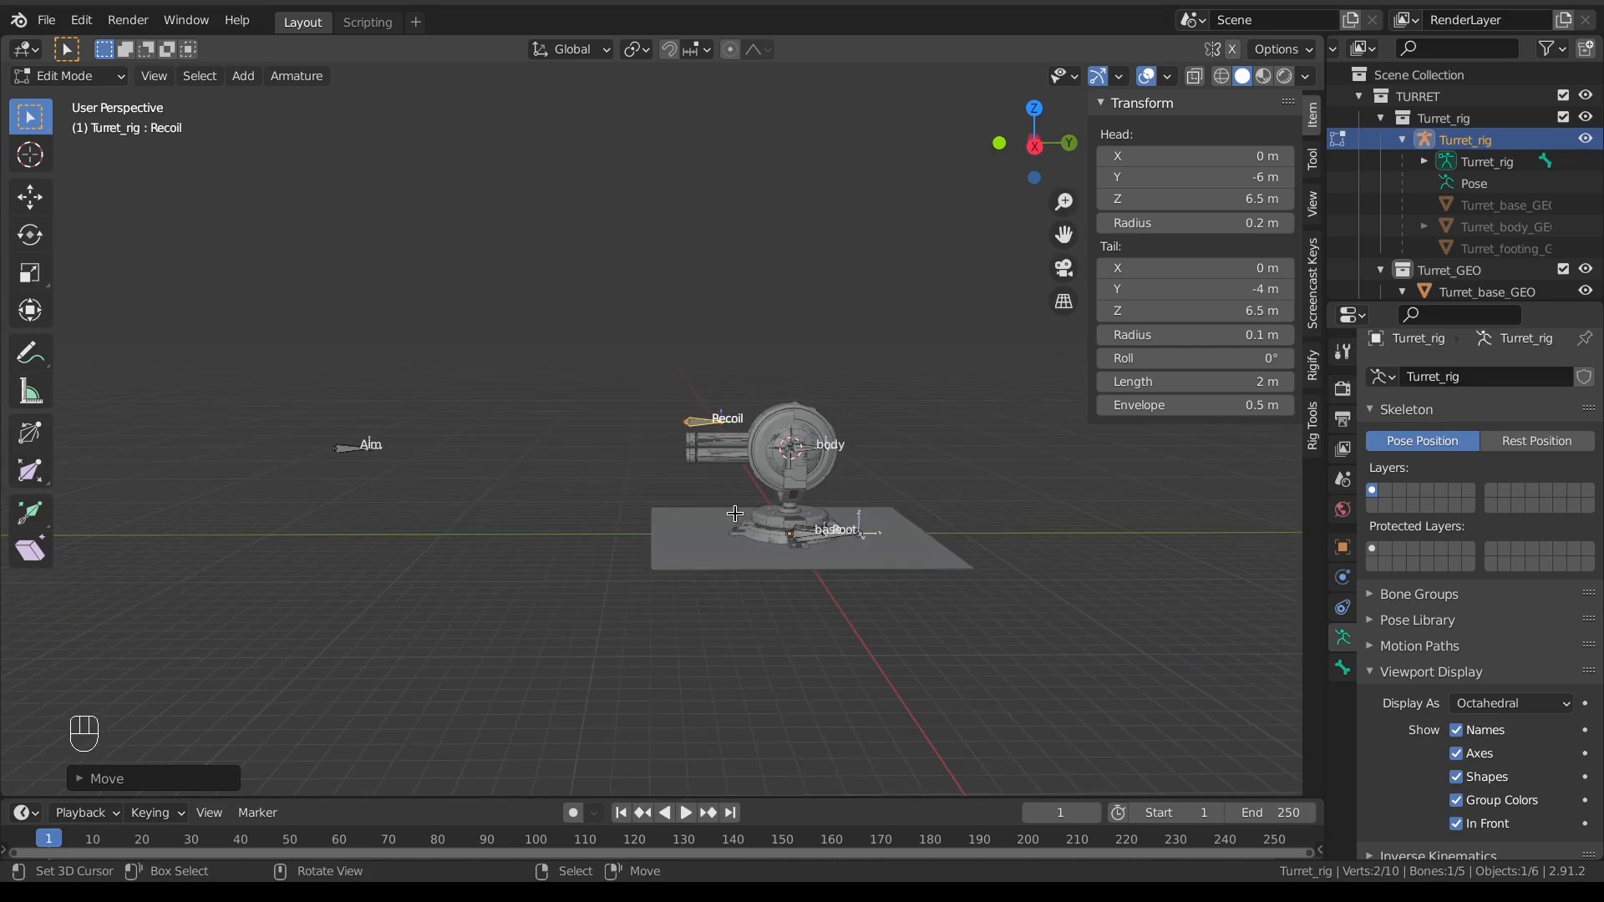
key("Tab")
left_click(750, 638)
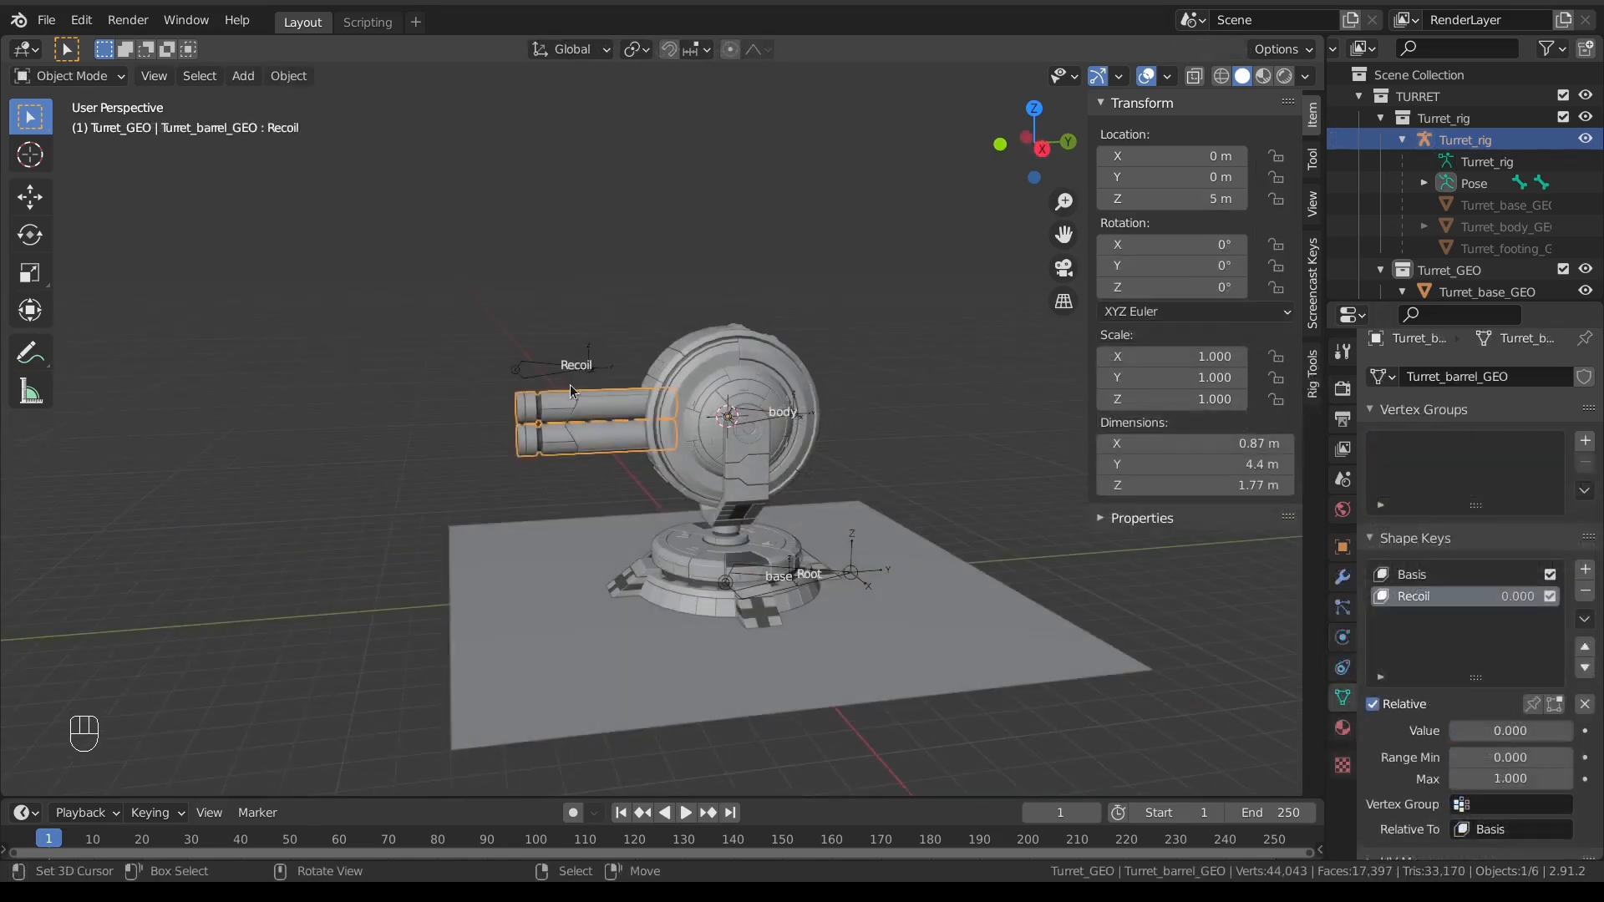
right_click(566, 370)
right_click(758, 417)
key("r")
right_click(789, 345)
Step: In Edit Mode, parent the Recoil bone to the body bone while keeping its offset
right_click(532, 367)
right_click(782, 417, "shift")
key("Tab")
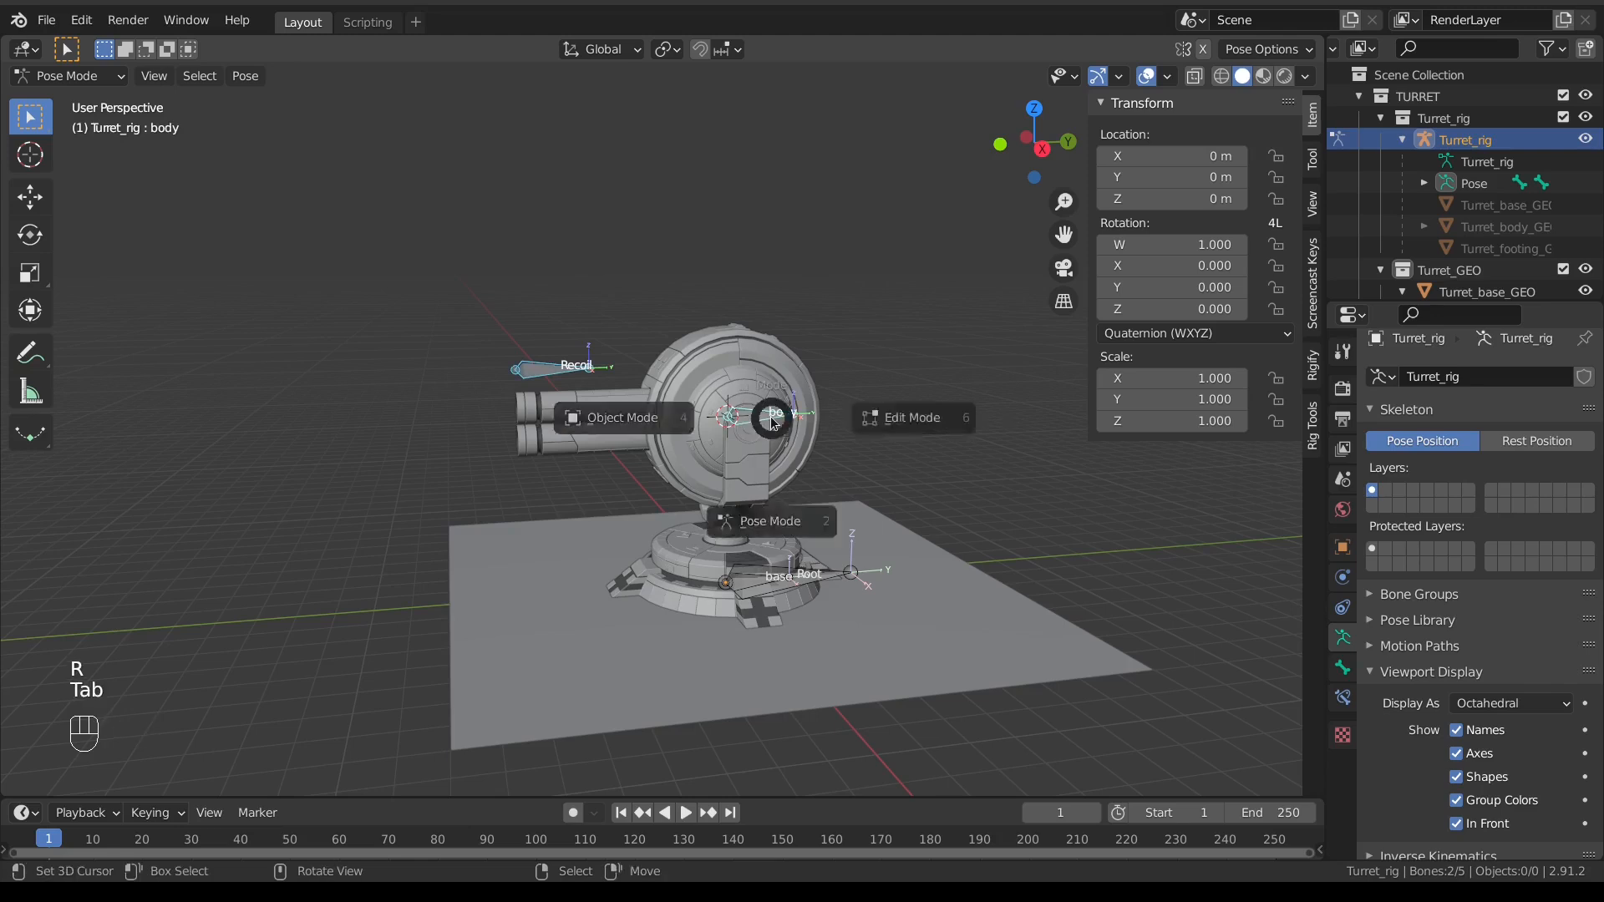
left_click(783, 435)
key("ctrl+p")
left_click(787, 426)
Step: Return the armature to Pose Mode and test the body bone with a cancelled rotation and move
key("Tab")
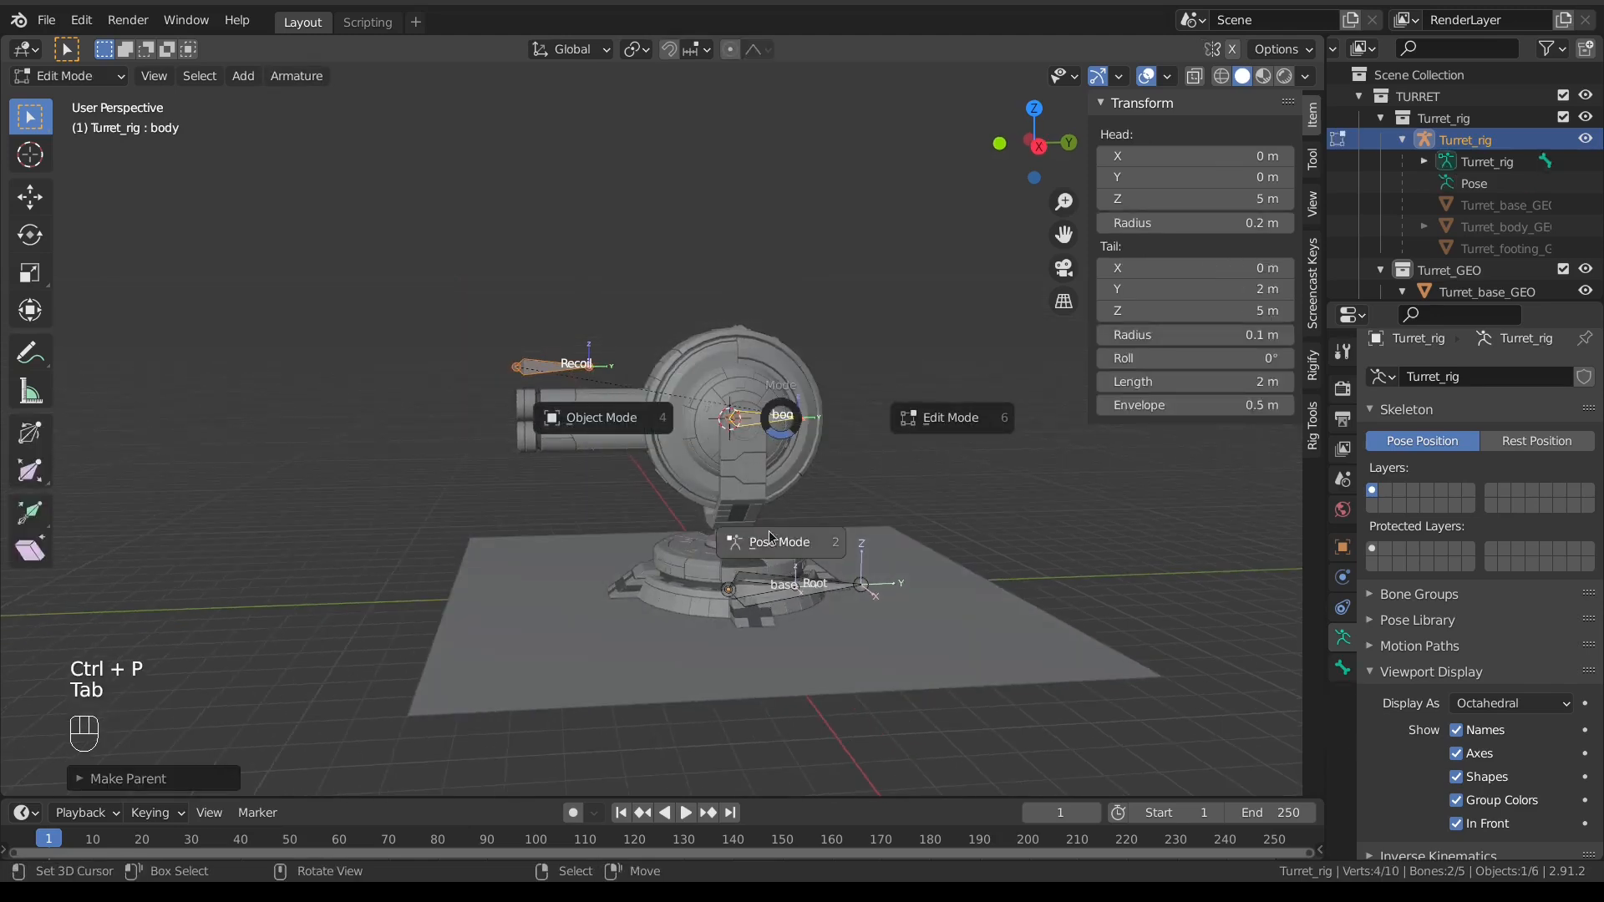
left_click(681, 544)
key("r")
right_click(827, 401)
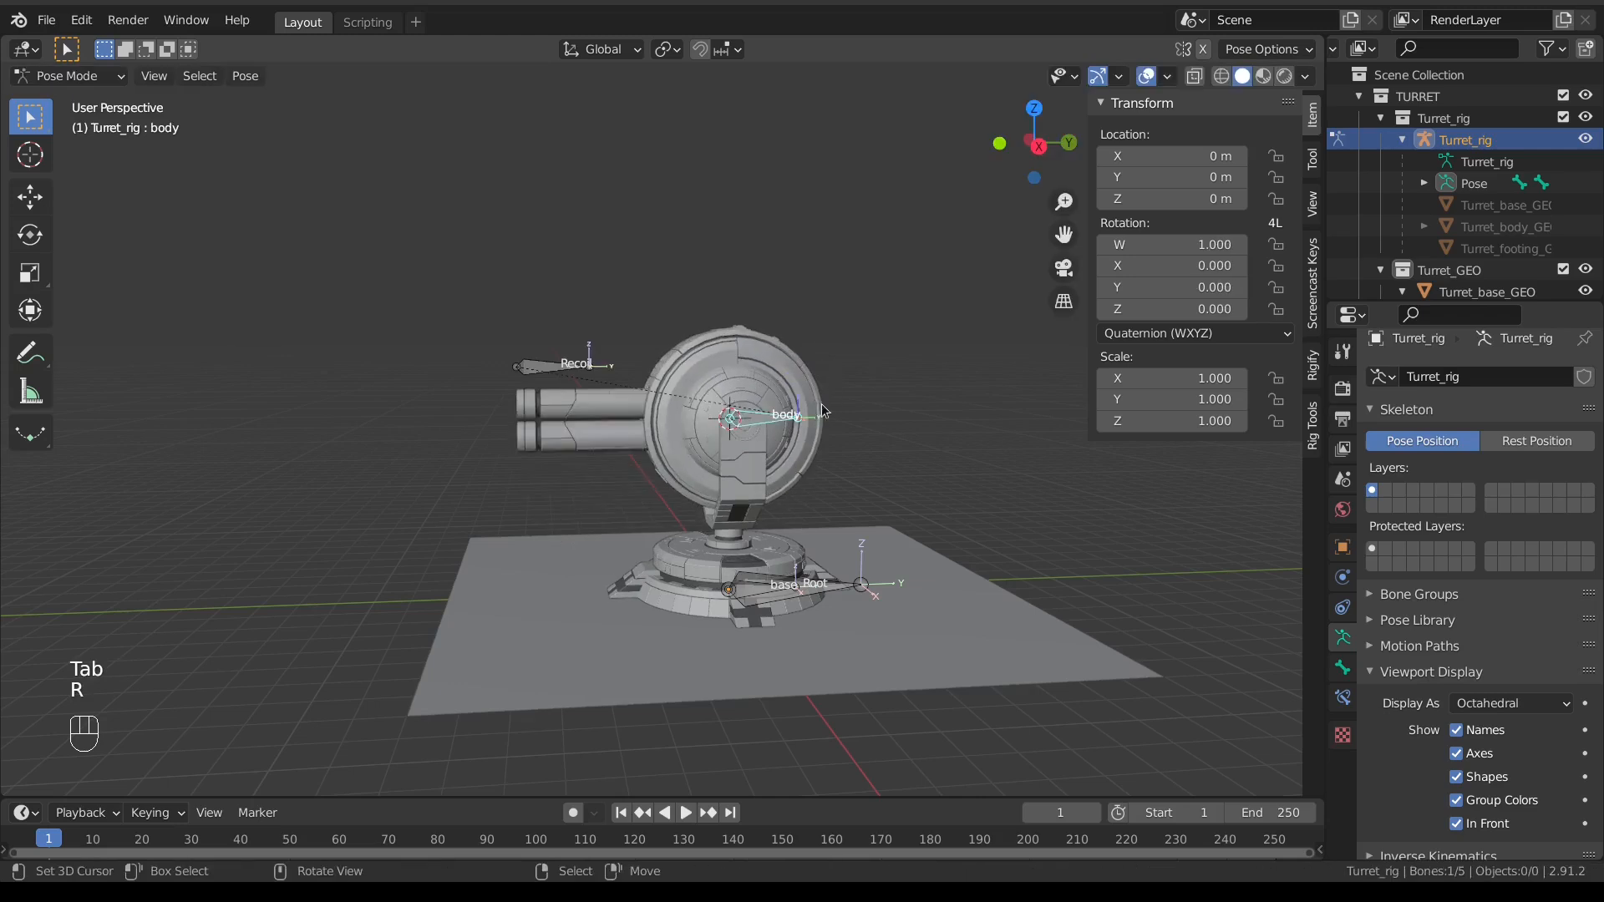
middle_click_drag(708, 430, 756, 451)
key("g")
right_click(831, 392)
Step: Test-move the bones at the turret's foot, including the base bone, cancelling each move
middle_click_drag(786, 493, 673, 390, "shift")
left_click(735, 416)
key("g")
right_click(785, 422)
scroll(700, 431, "up", 2)
left_click(678, 422)
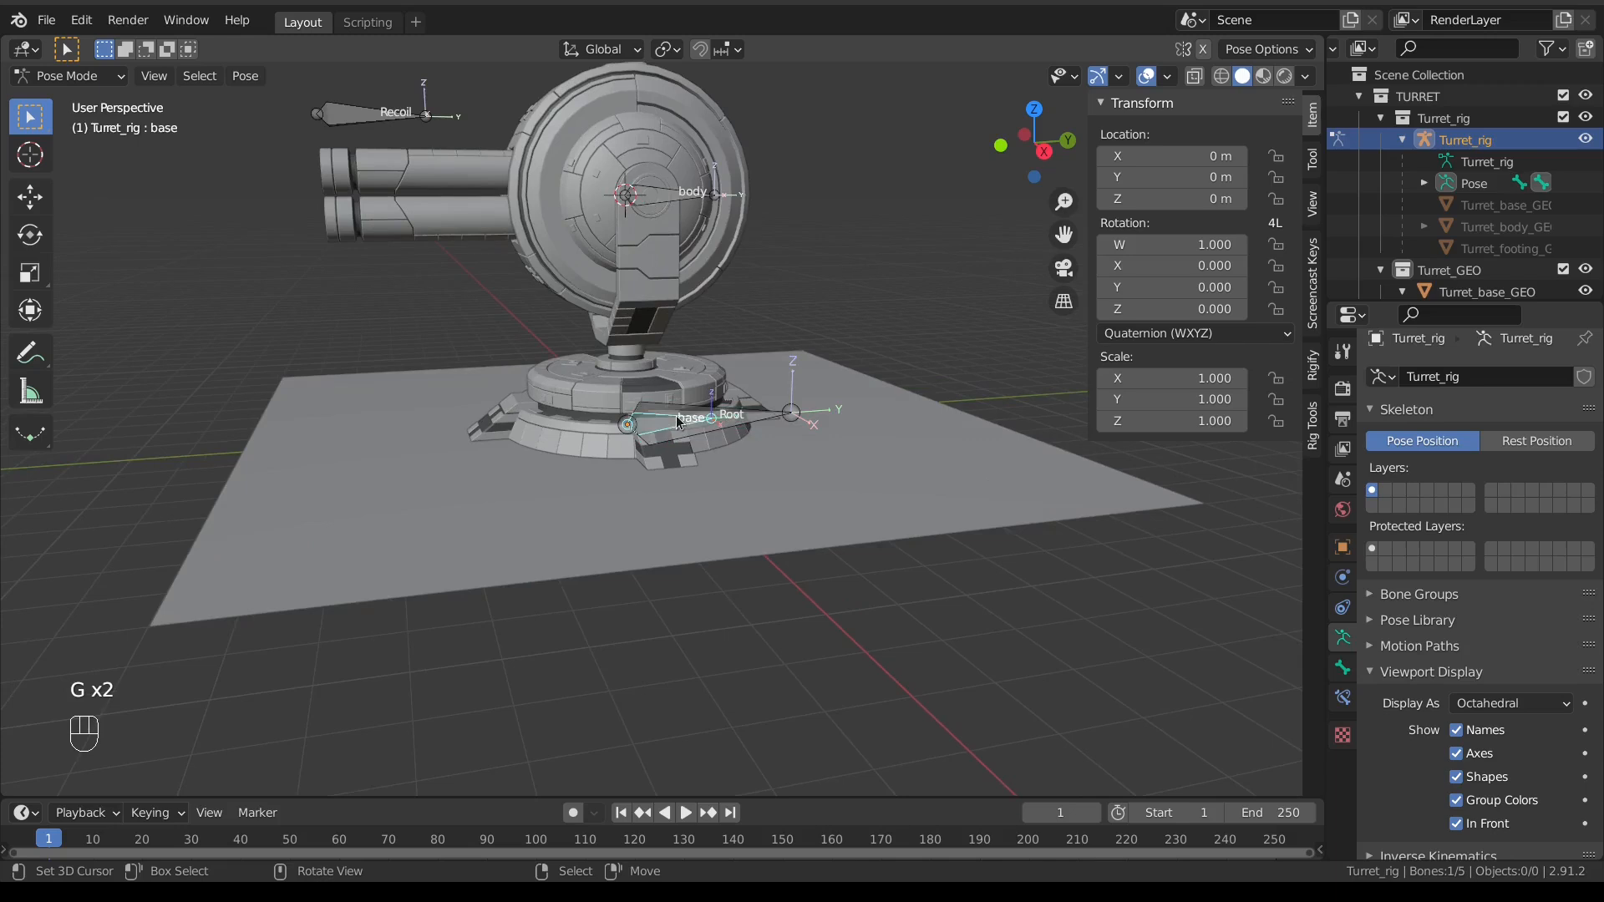
key("g")
right_click(709, 422)
middle_click_drag(710, 422, 690, 434, "shift")
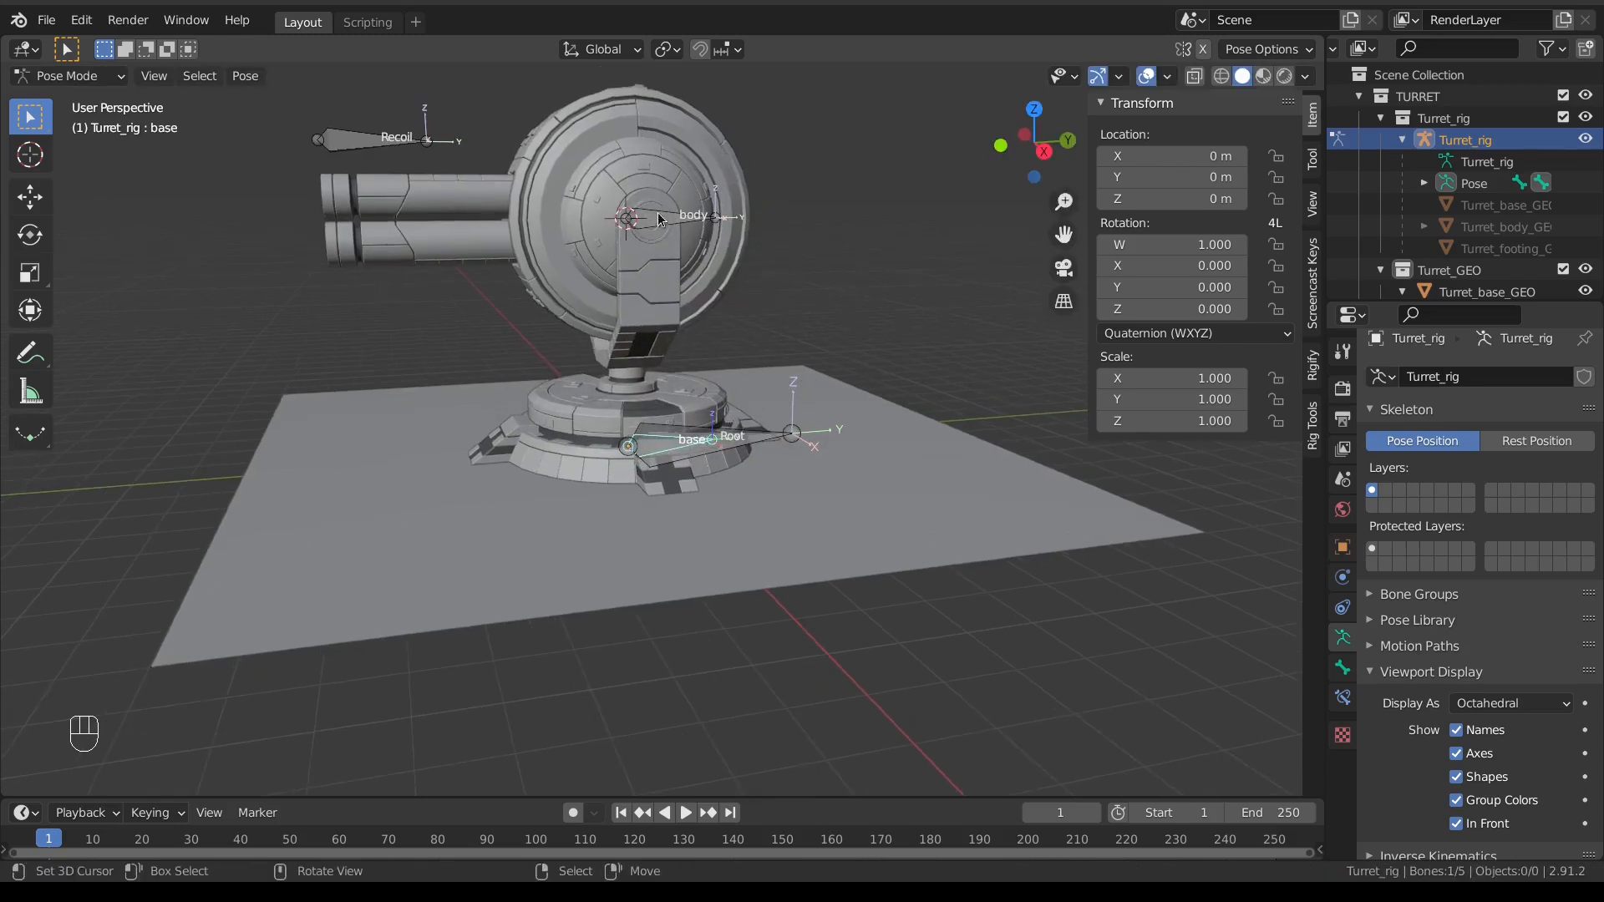
Step: In Edit Mode, parent the body bone to the Root bone while keeping its offset
left_click(750, 444, "shift")
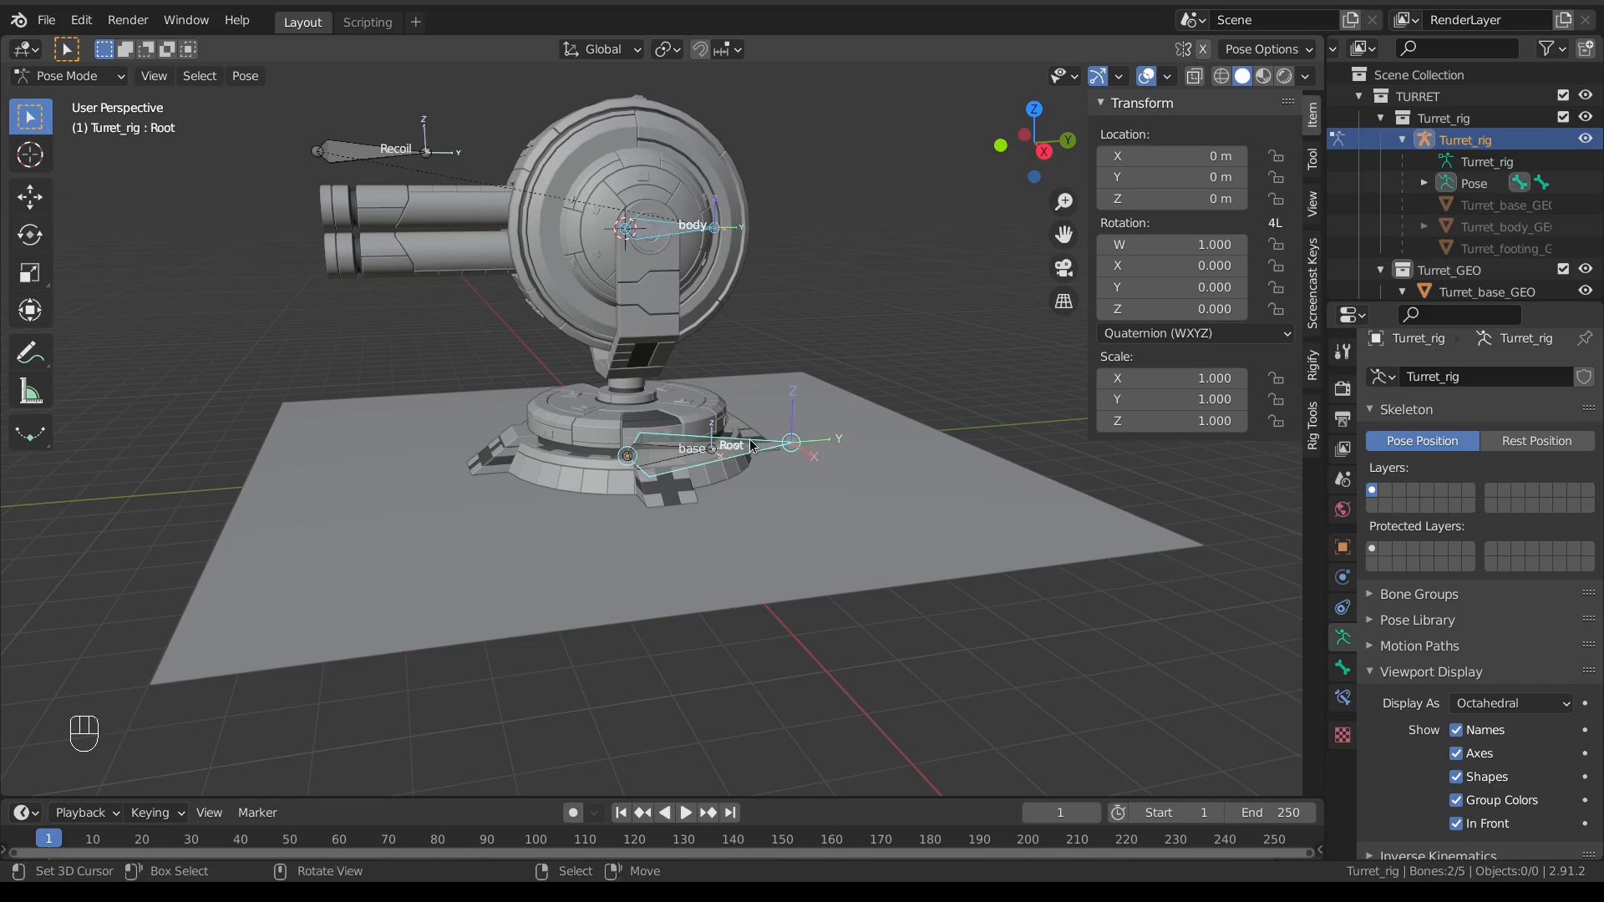
key("ctrl+Tab")
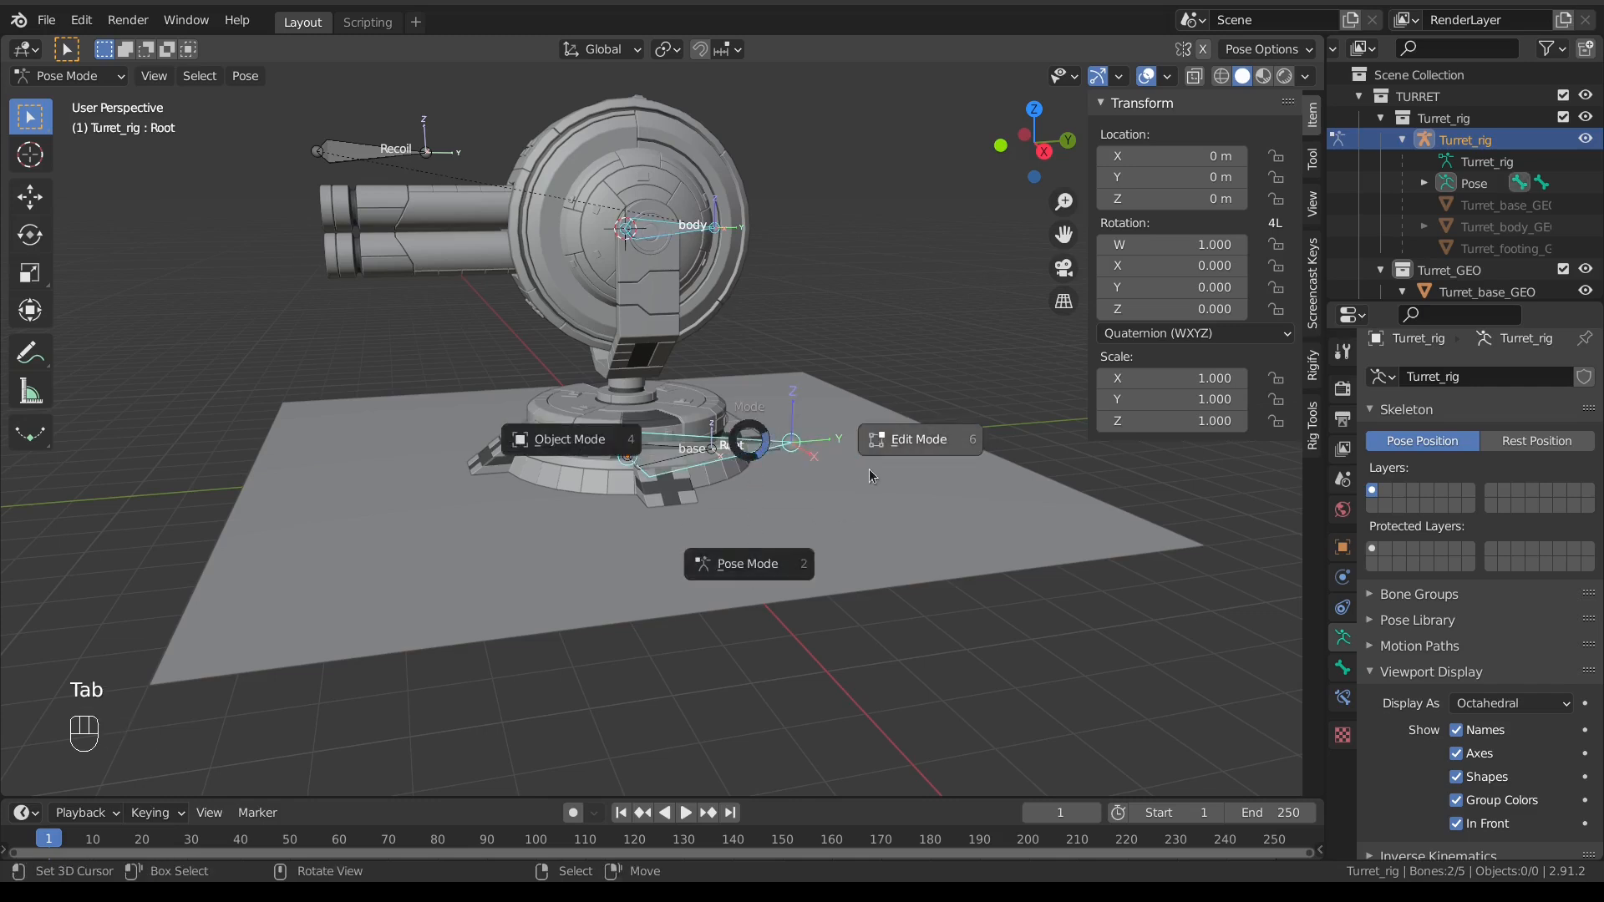
left_click(896, 449, "ctrl")
key("ctrl+p")
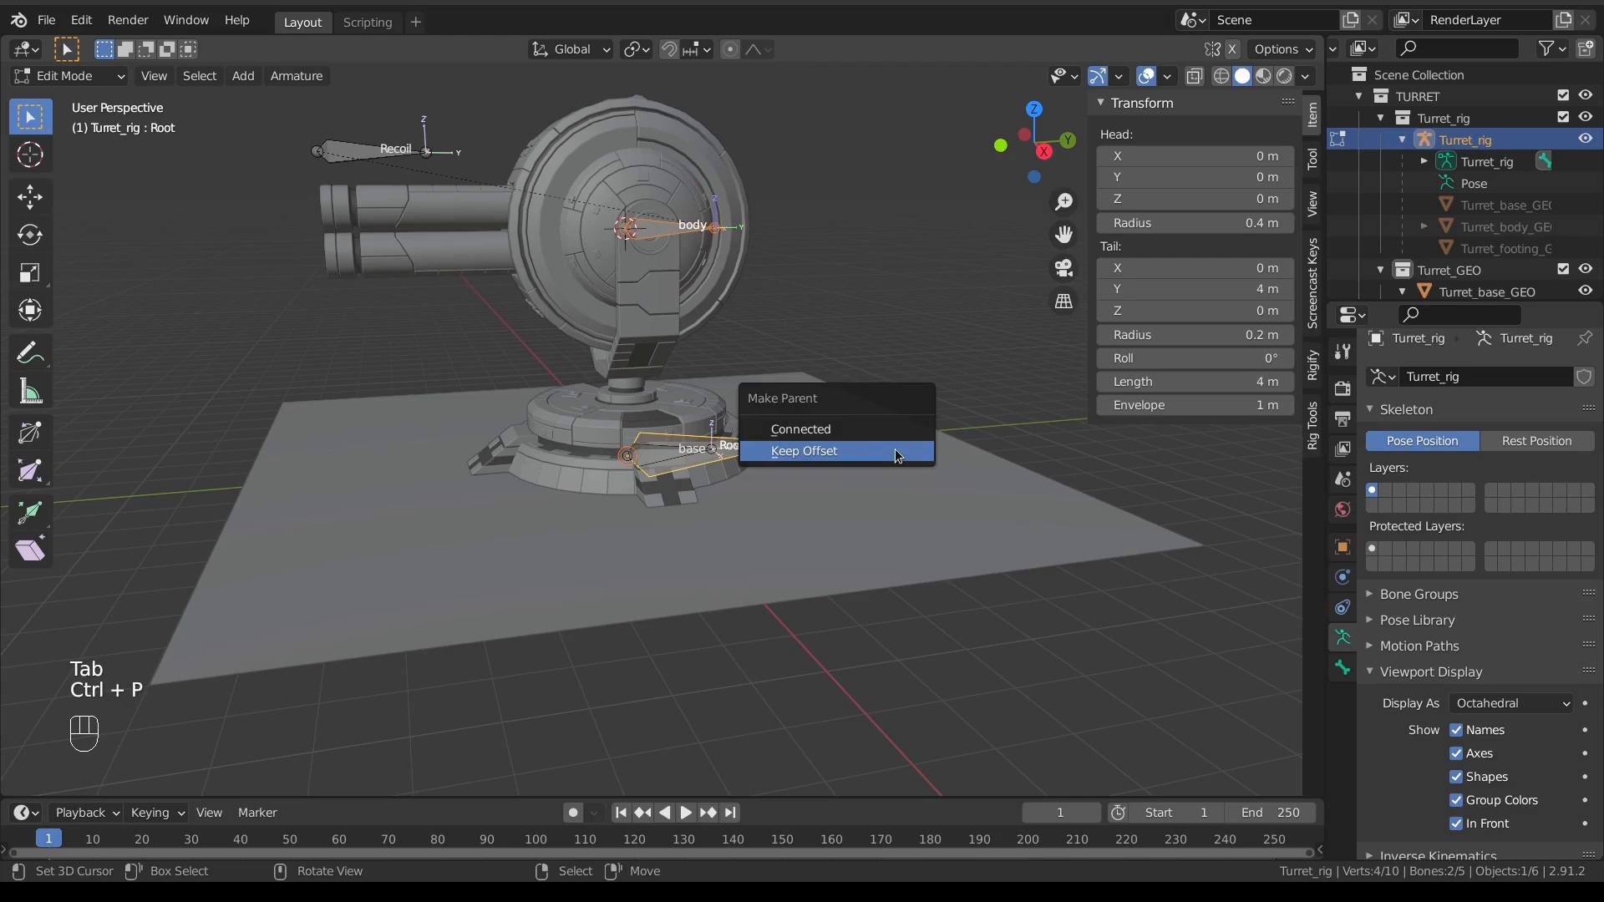
left_click(896, 451)
Step: Parent the distant Aim bone to the Root bone with Keep Offset
scroll(750, 446, "down", 2)
scroll(750, 446, "down", 3)
left_click(94, 368)
scroll(774, 462, "up", 4)
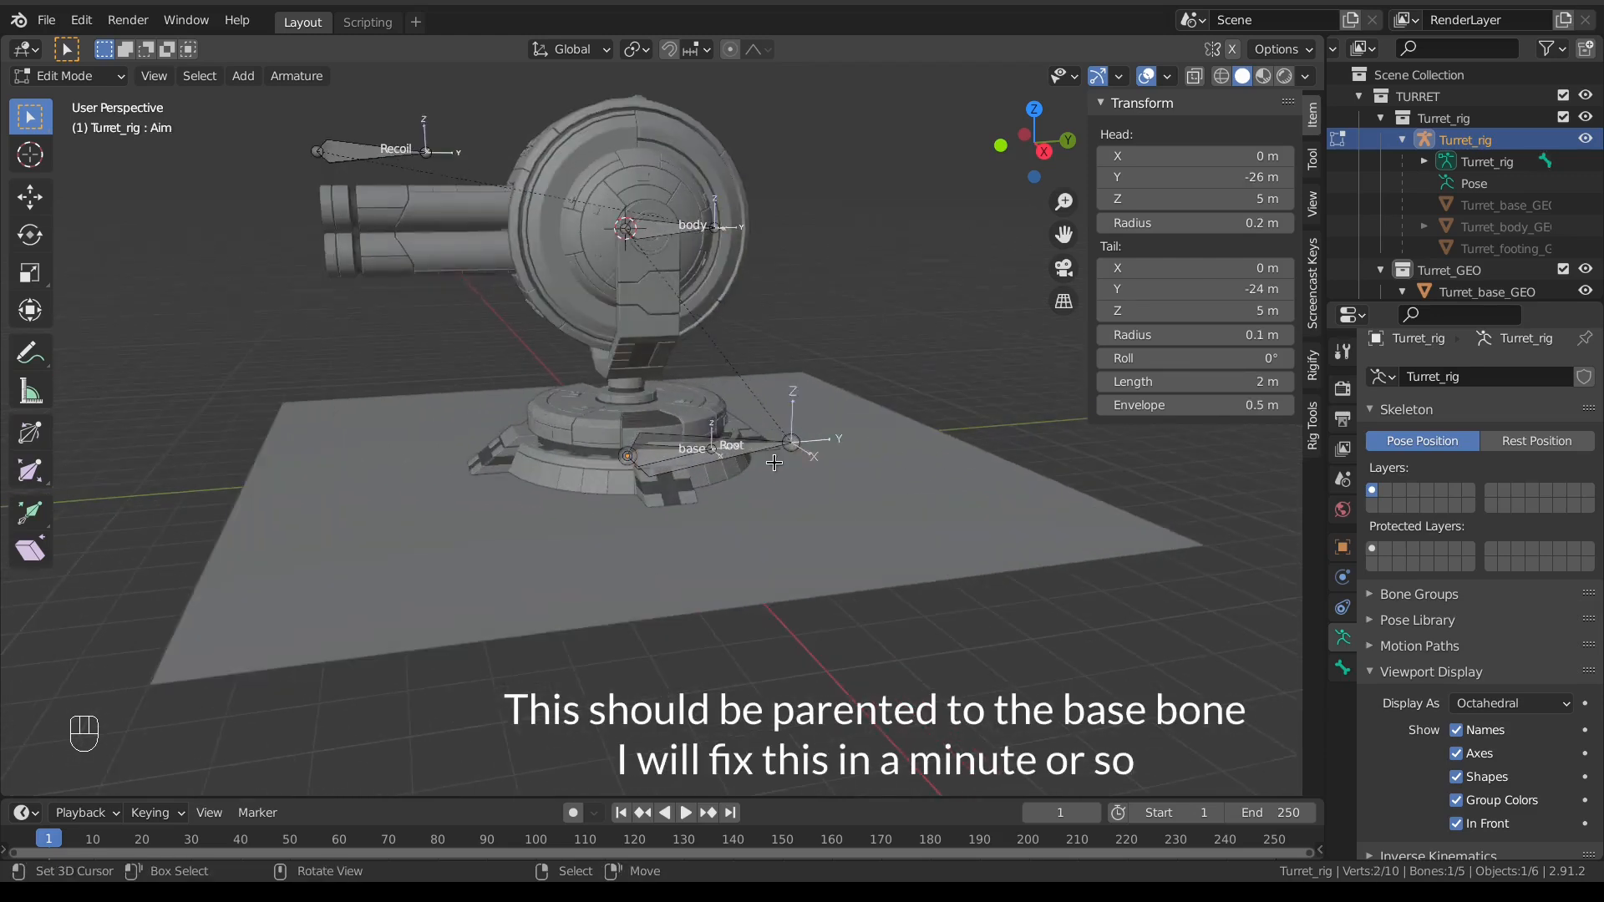
scroll(774, 463, "up", 2)
left_click(770, 434, "ctrl")
key("ctrl+p")
left_click(769, 436)
Step: Parent the base bone to the Root bone with Keep Offset and return the armature to Pose Mode
left_click(693, 455)
scroll(697, 464, "up", 4)
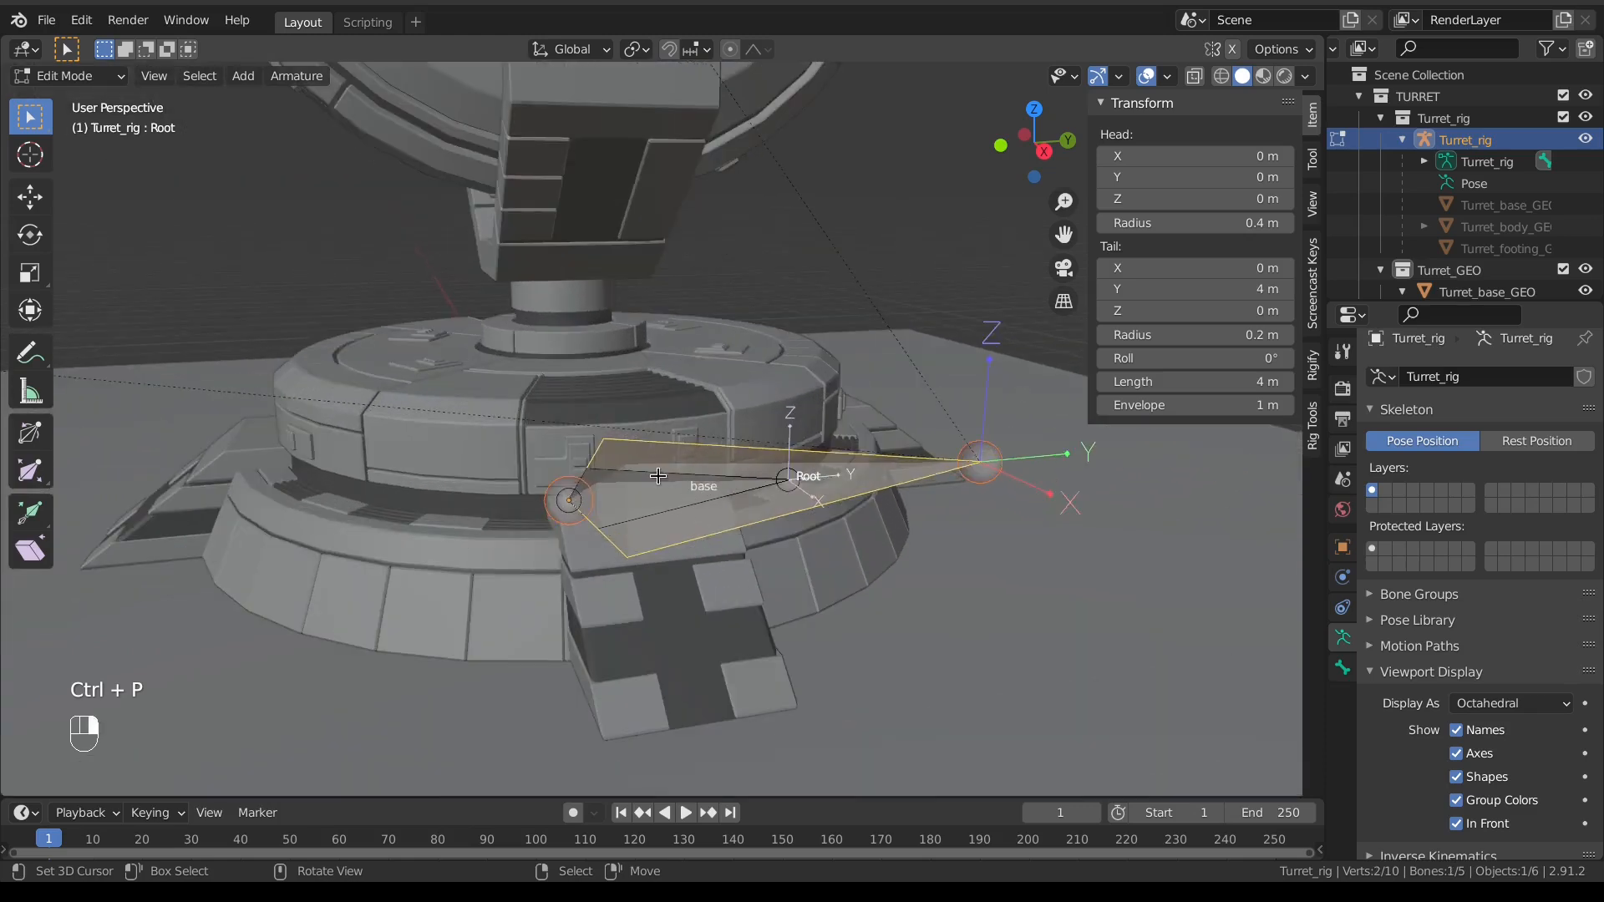
left_click(660, 474)
left_click(825, 477, "shift")
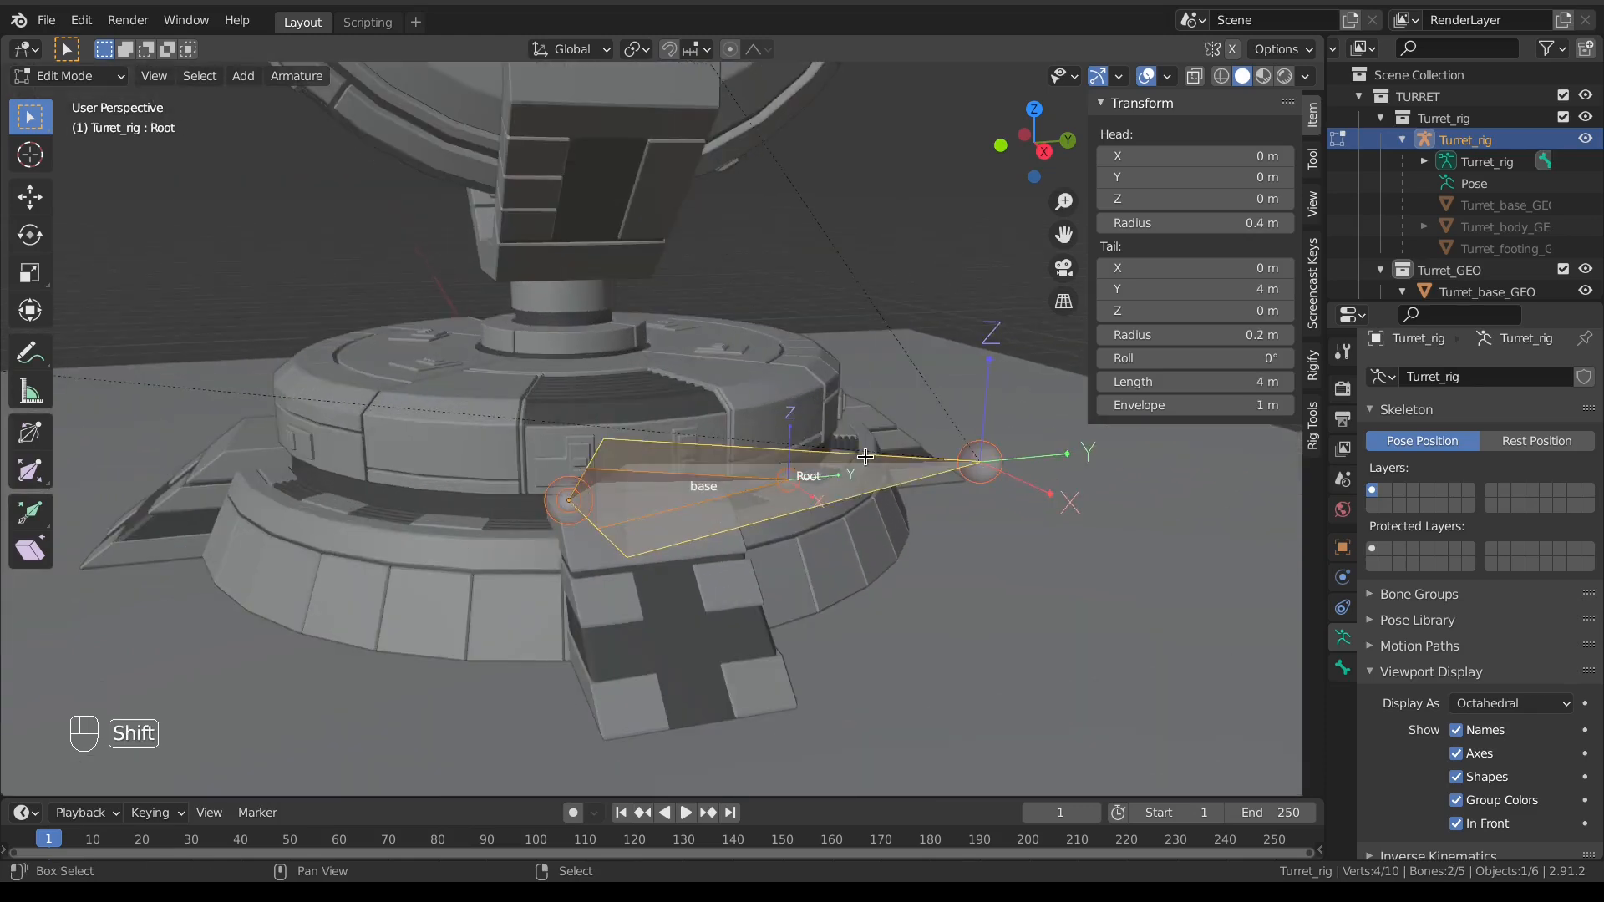
key("ctrl+p")
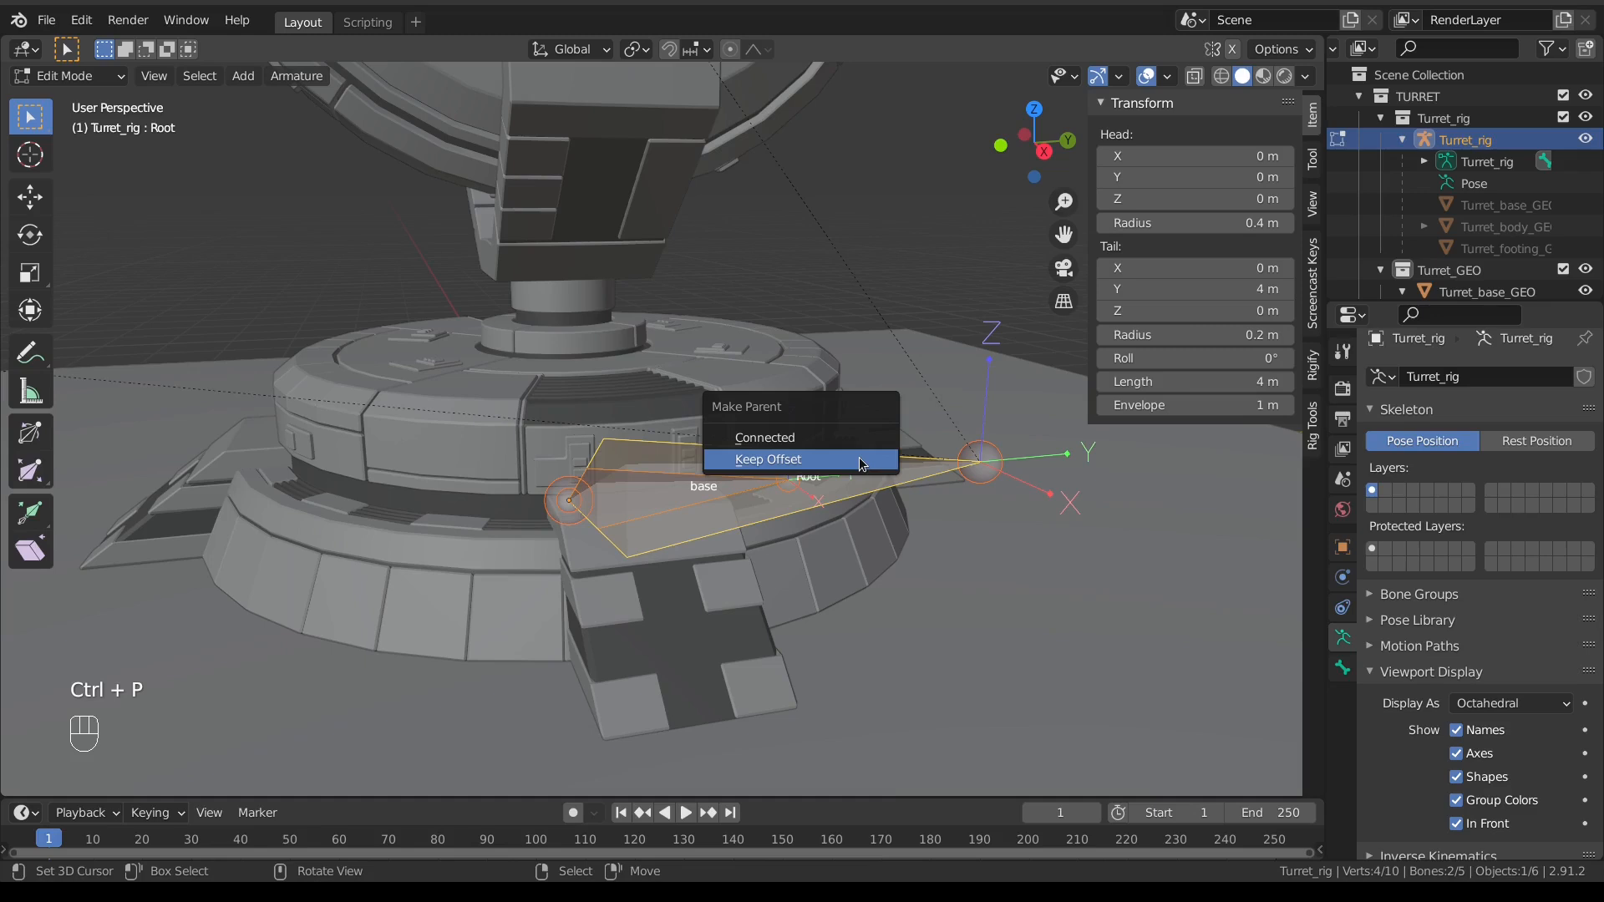
left_click(861, 461)
scroll(844, 476, "down", 5)
key("Tab")
left_click(852, 575)
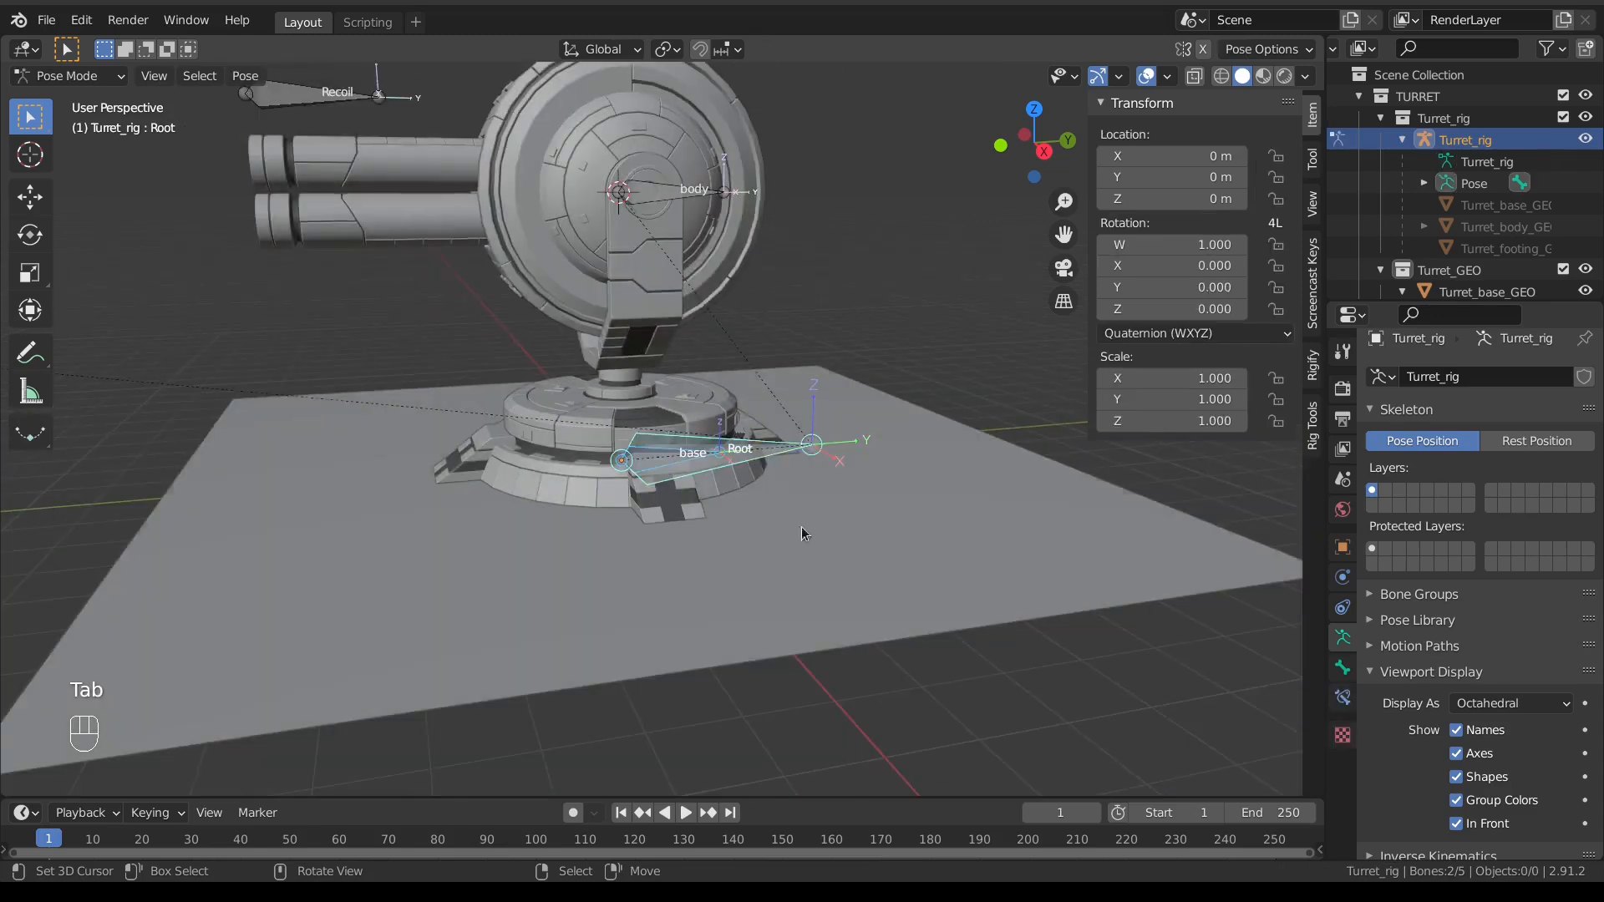
Step: Test-move the Root bone to check that the whole turret rig follows, cancelling each move
scroll(759, 455, "down", 3)
key("g")
right_click(755, 425)
key("g")
right_click(769, 448)
middle_click_drag(683, 371, 769, 412, "shift")
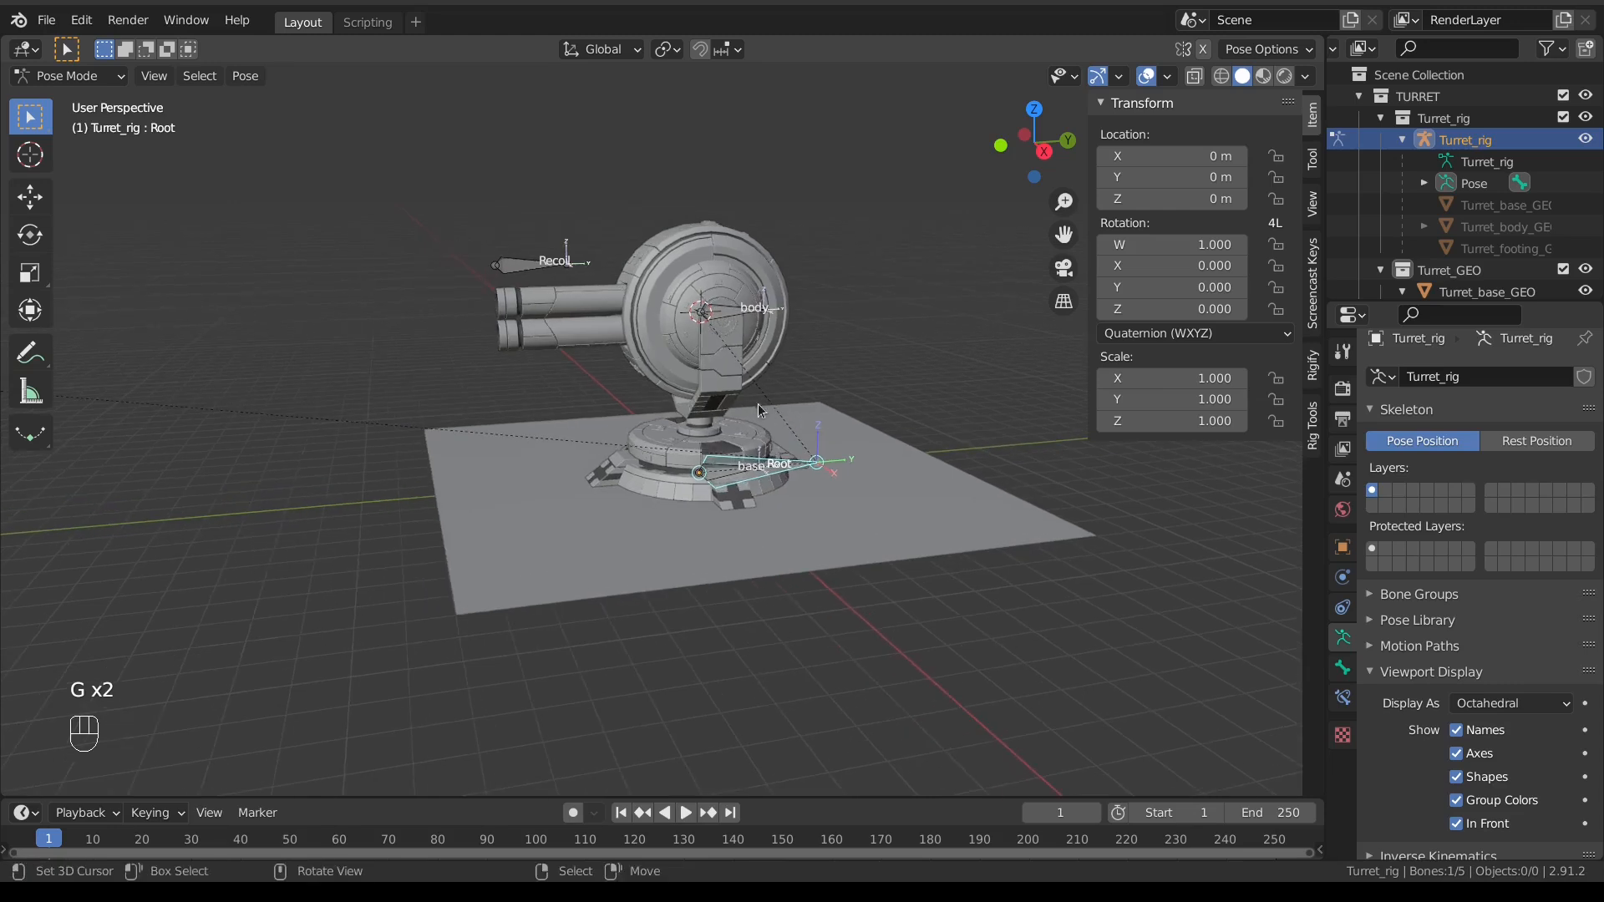
Step: Select all bones of the rig and set their rotation mode to XYZ Euler together
left_click(750, 344)
scroll(712, 418, "down", 3)
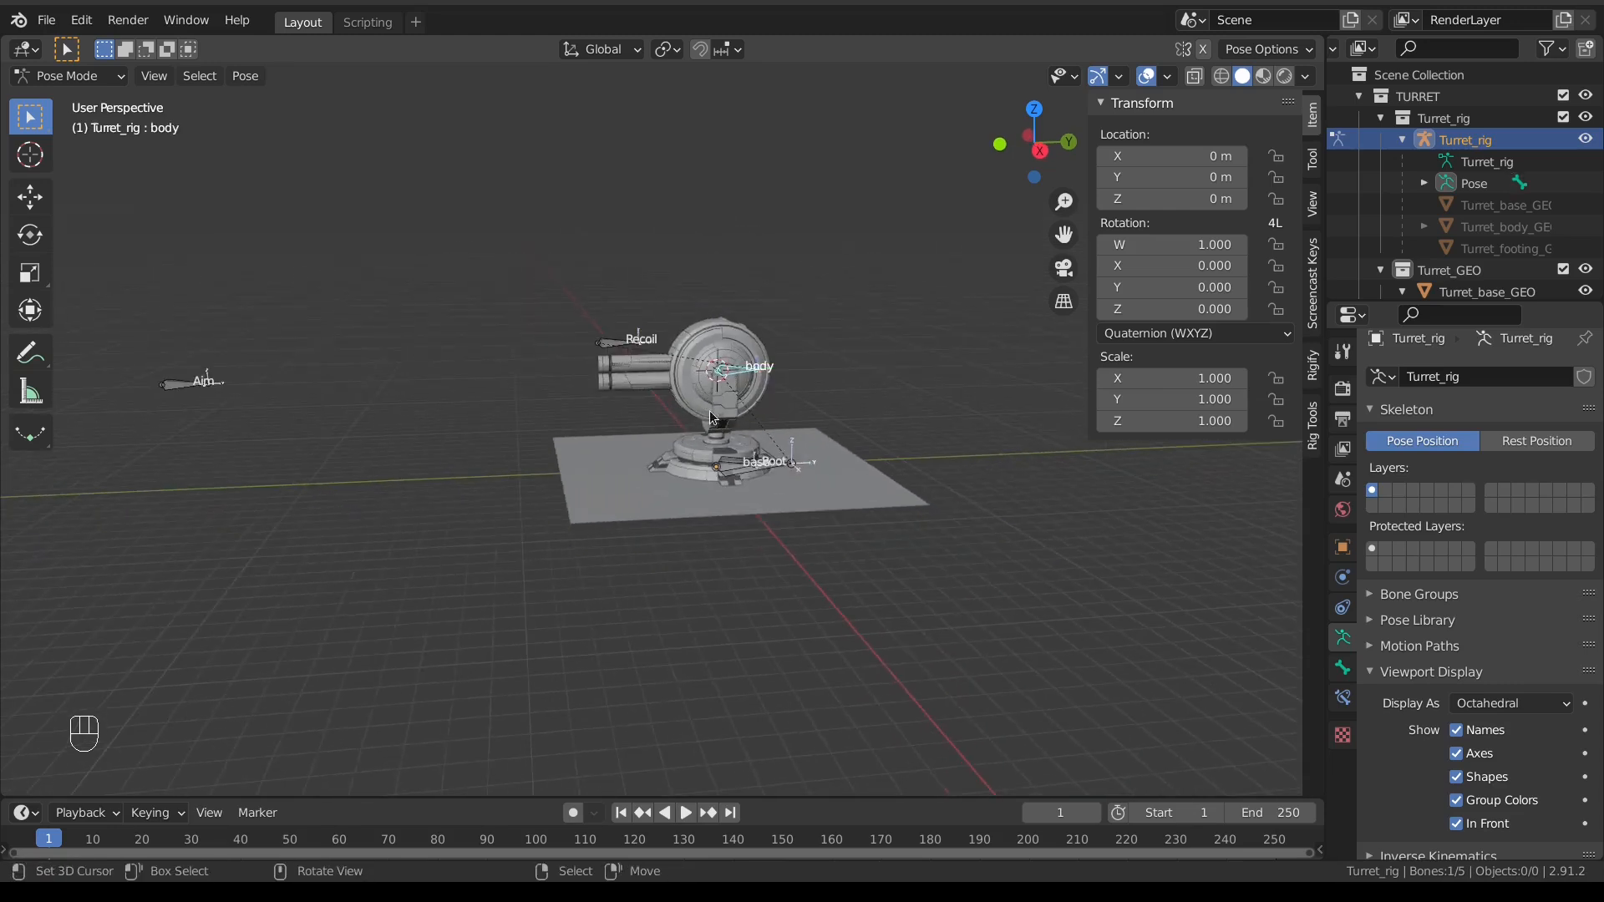
key("a")
key("a")
key("a")
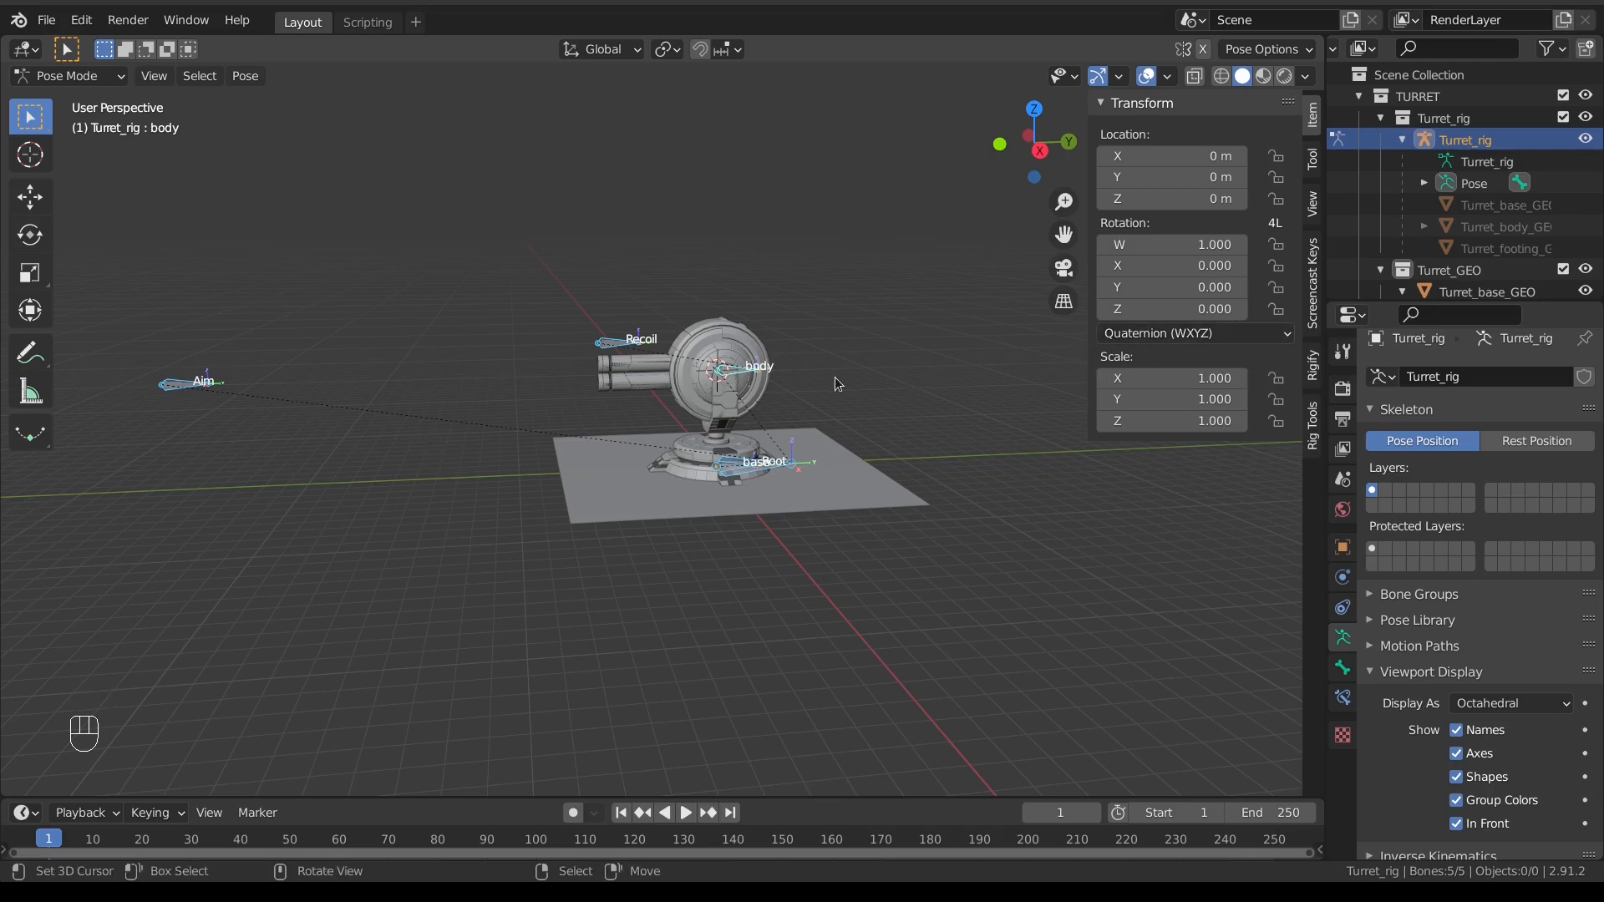
key("alt")
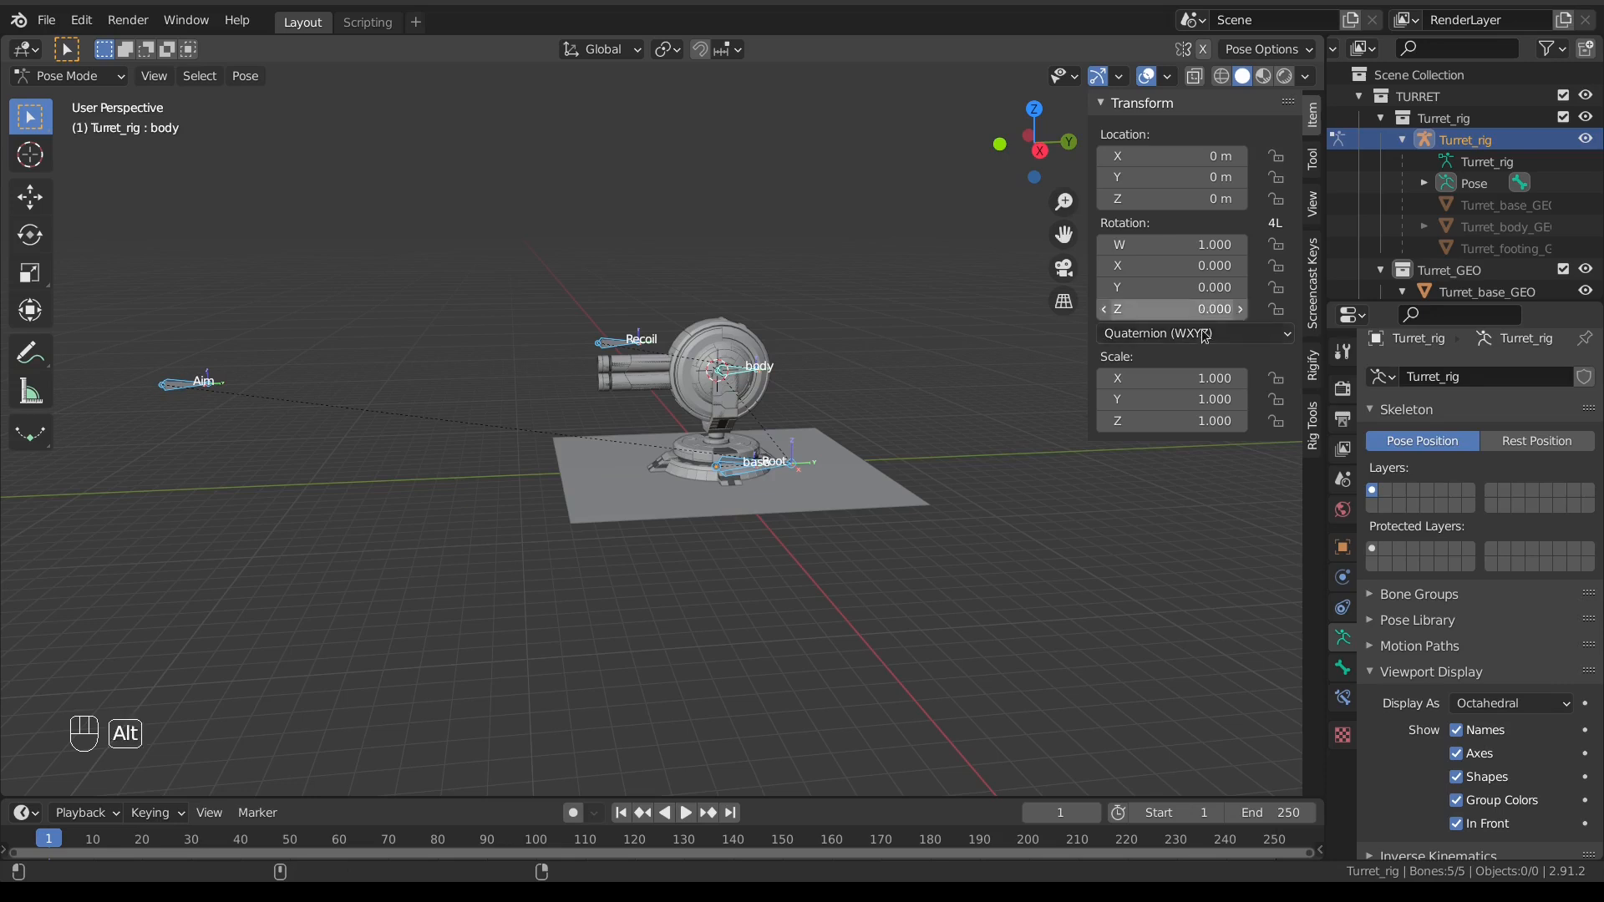
left_click(1187, 333, "alt")
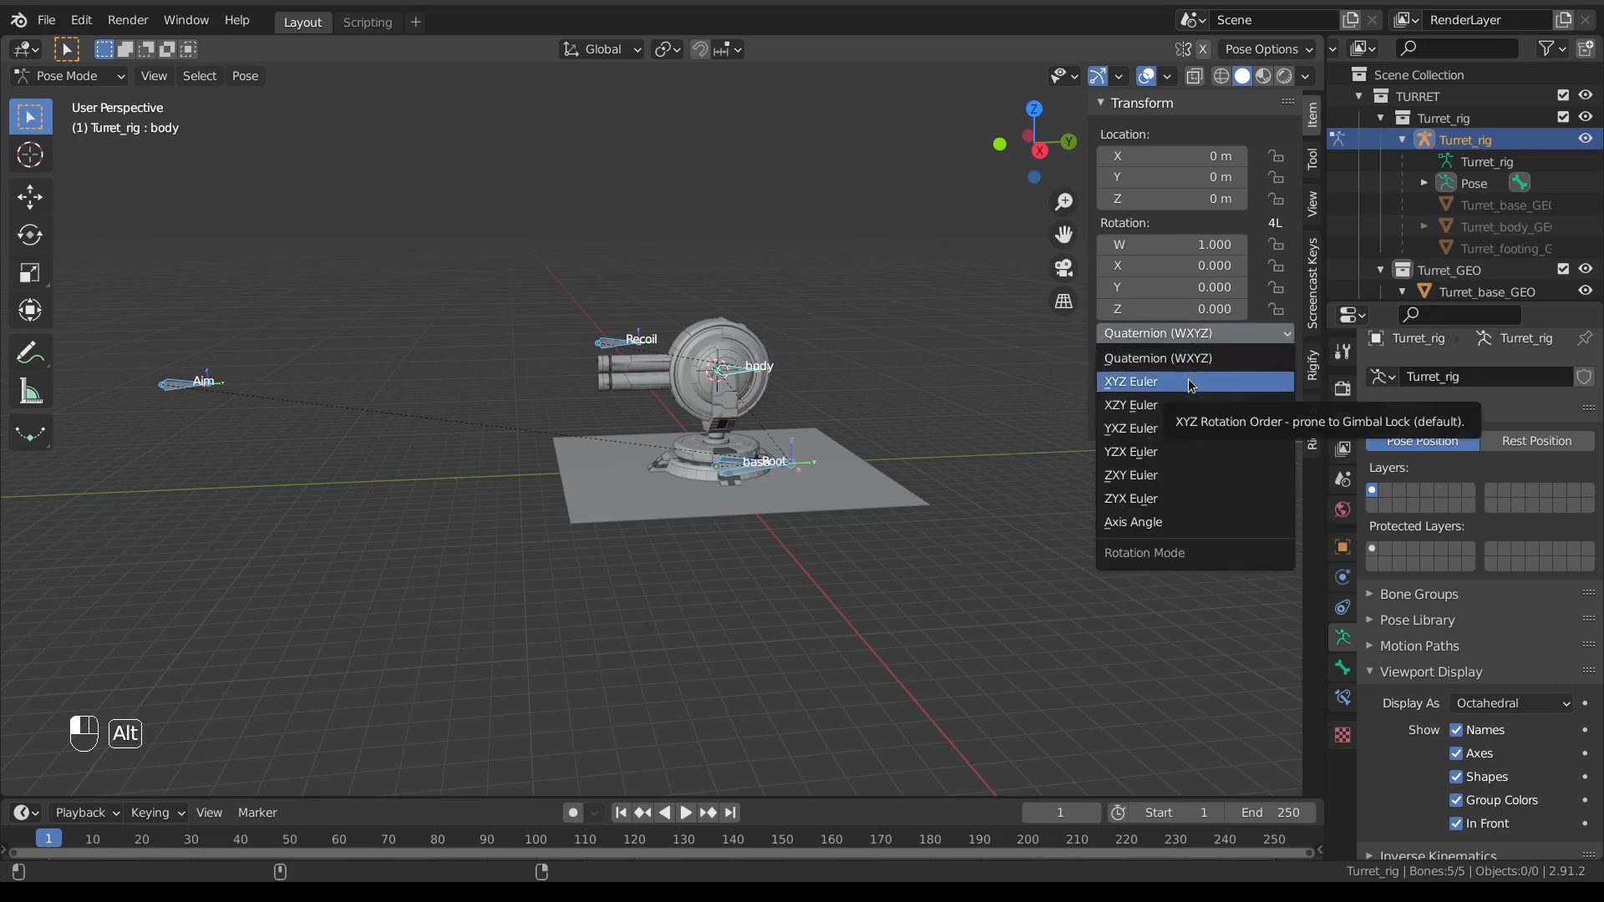
left_click(1170, 384, "alt")
Step: Examine the Recoil, Aim, body and base bones one by one around the turret
middle_click_drag(726, 452, 739, 455)
left_click(610, 342)
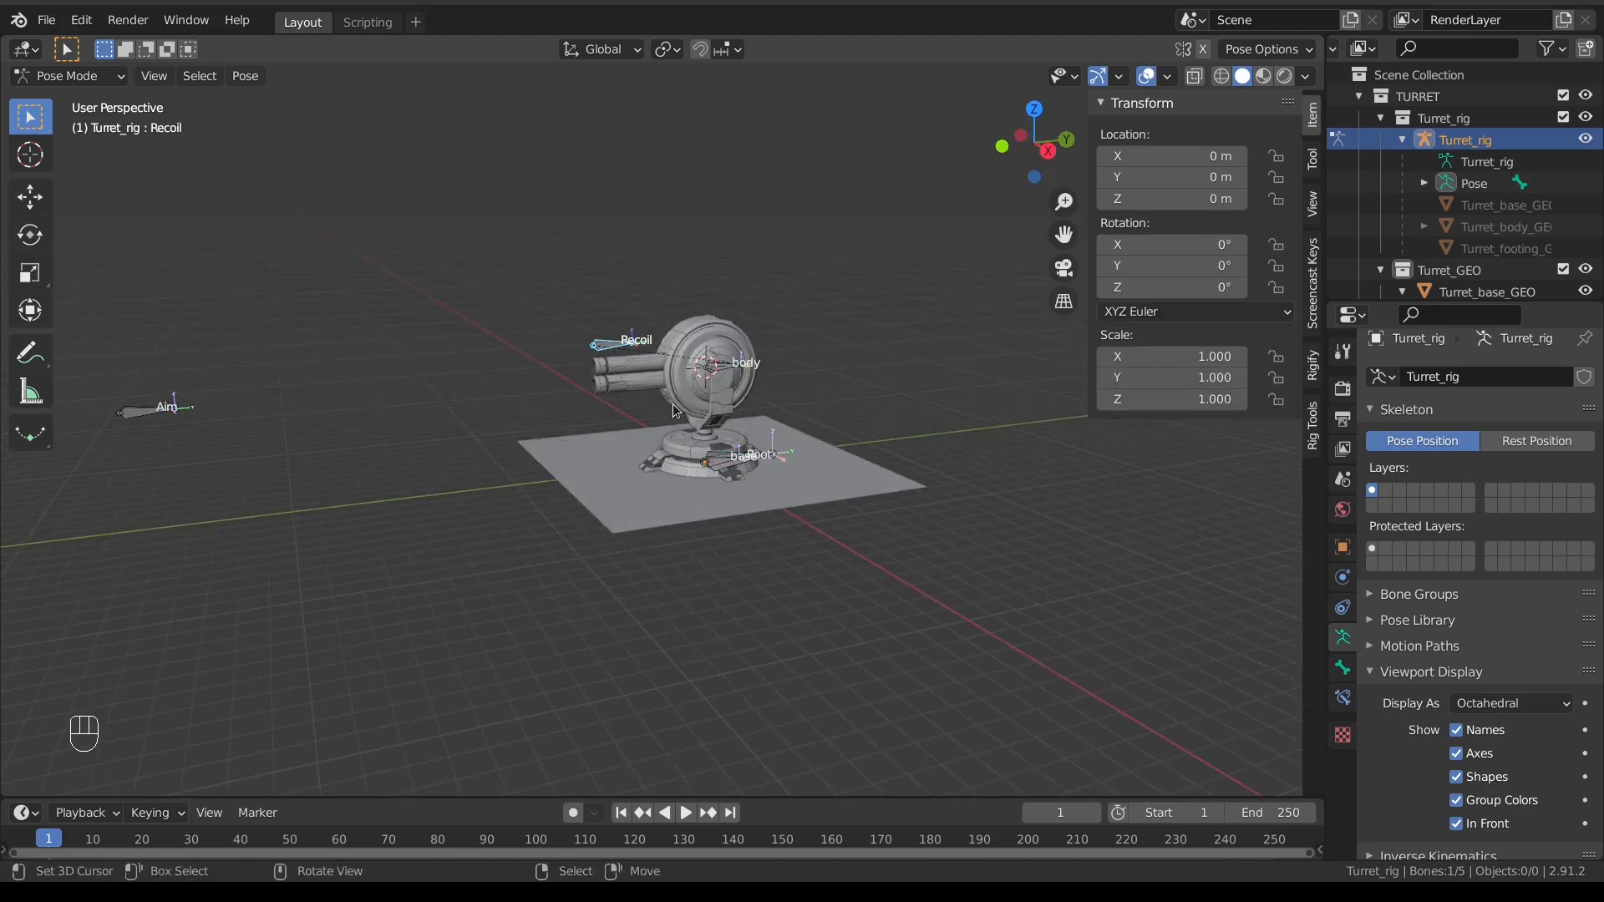
scroll(580, 420, "up", 4)
scroll(579, 420, "down", 4)
scroll(656, 386, "up", 1)
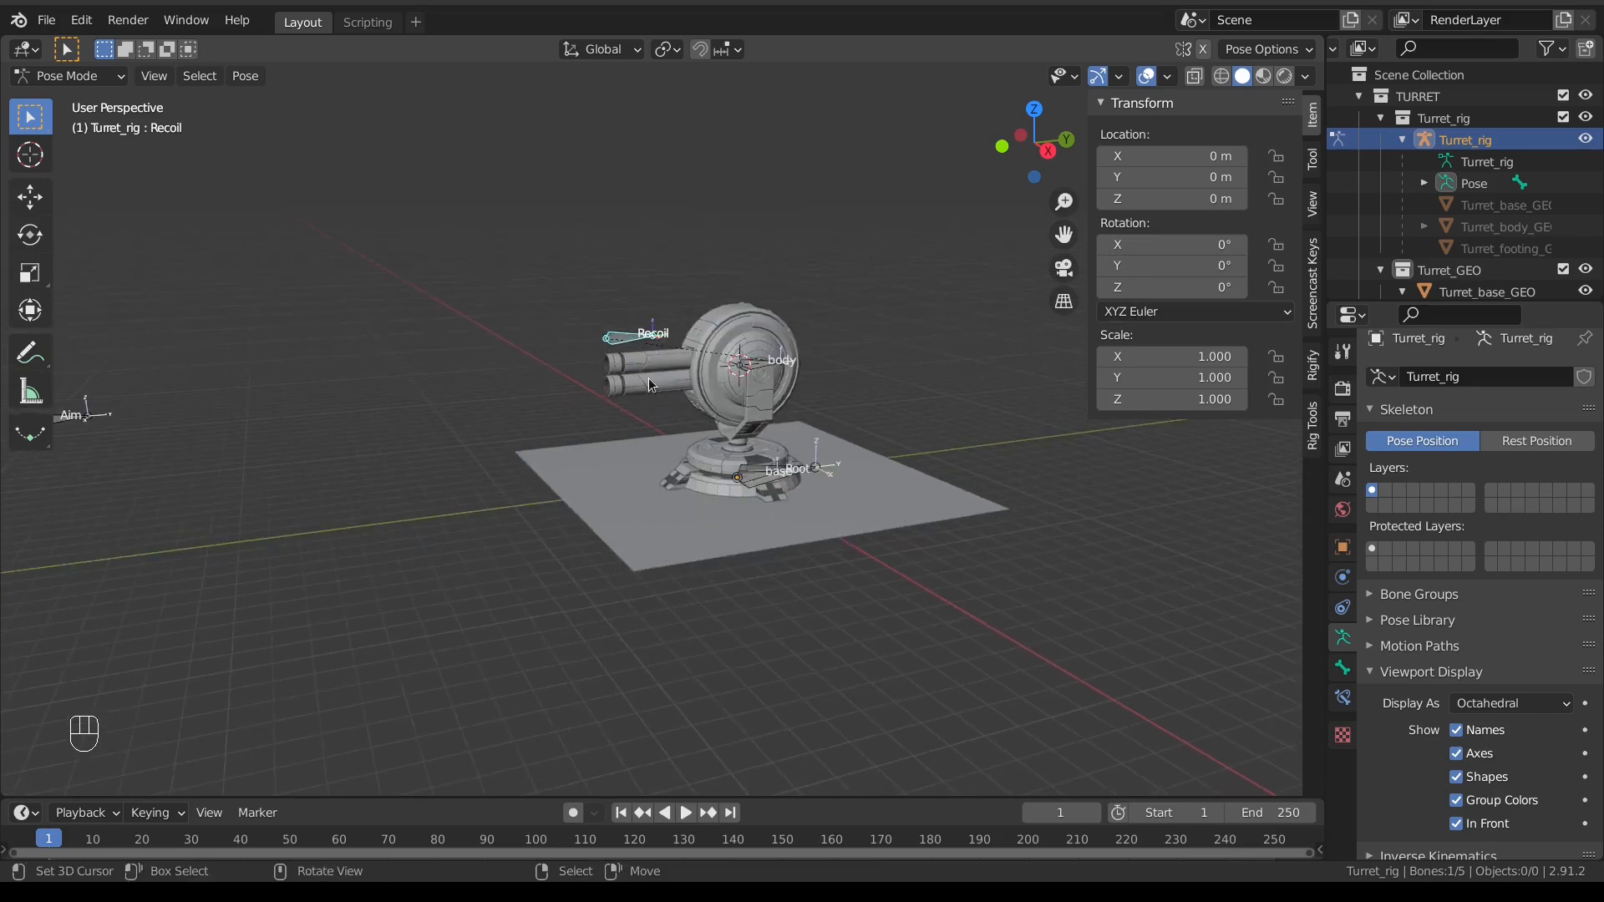
scroll(649, 377, "down", 6, "ctrl")
right_click(273, 414)
middle_click_drag(485, 445, 756, 474)
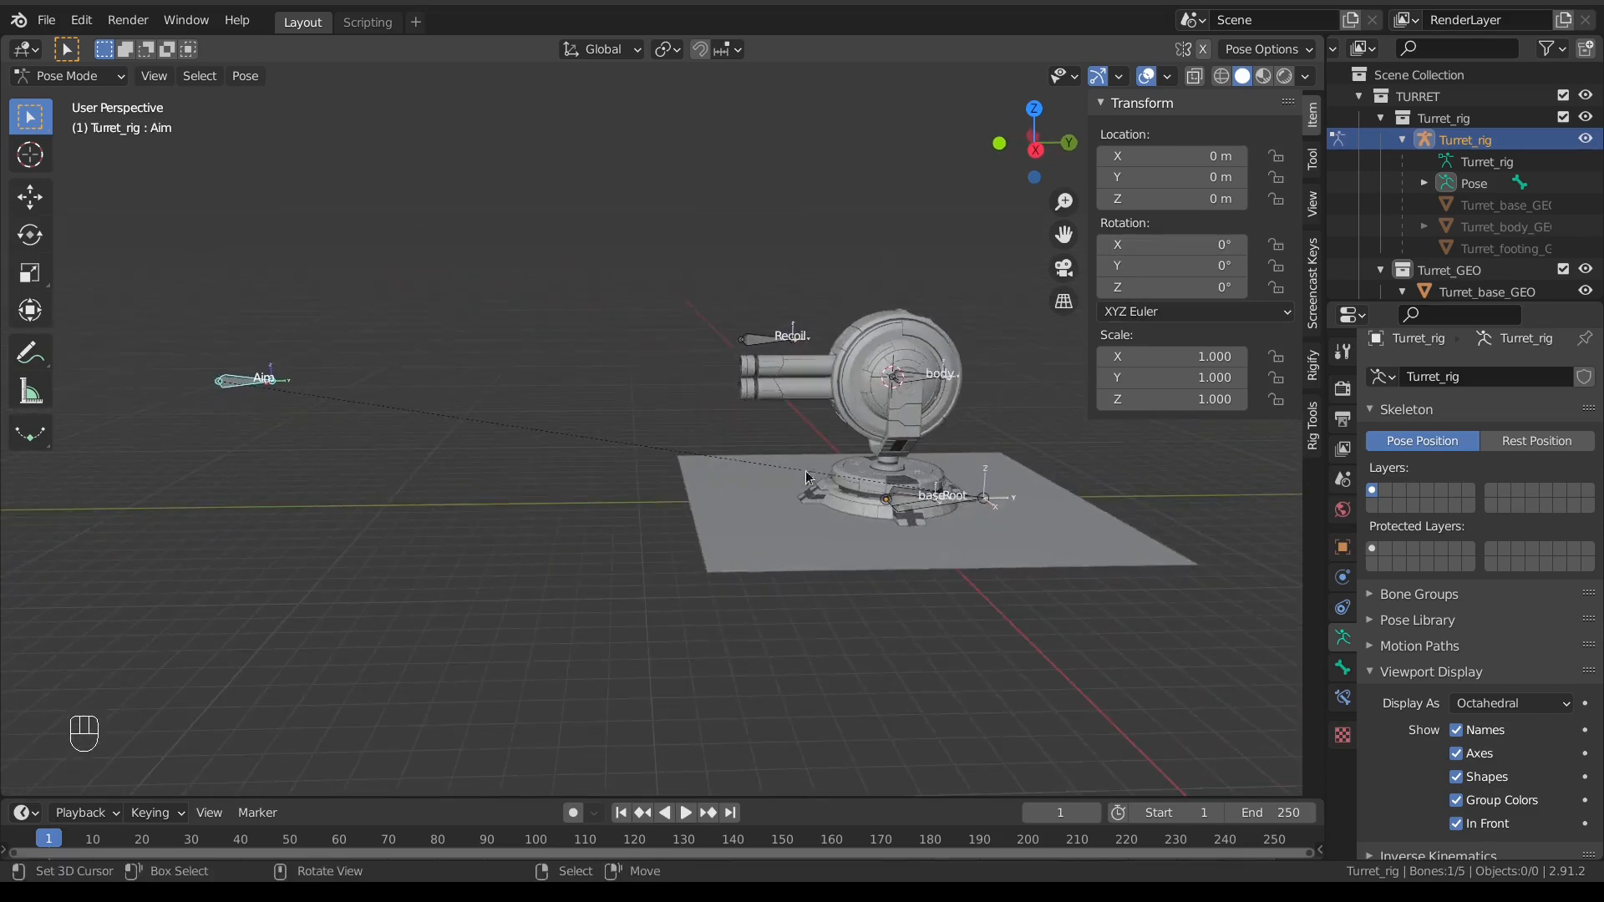
right_click(899, 384)
middle_click_drag(884, 515, 812, 518, "shift")
right_click(801, 501)
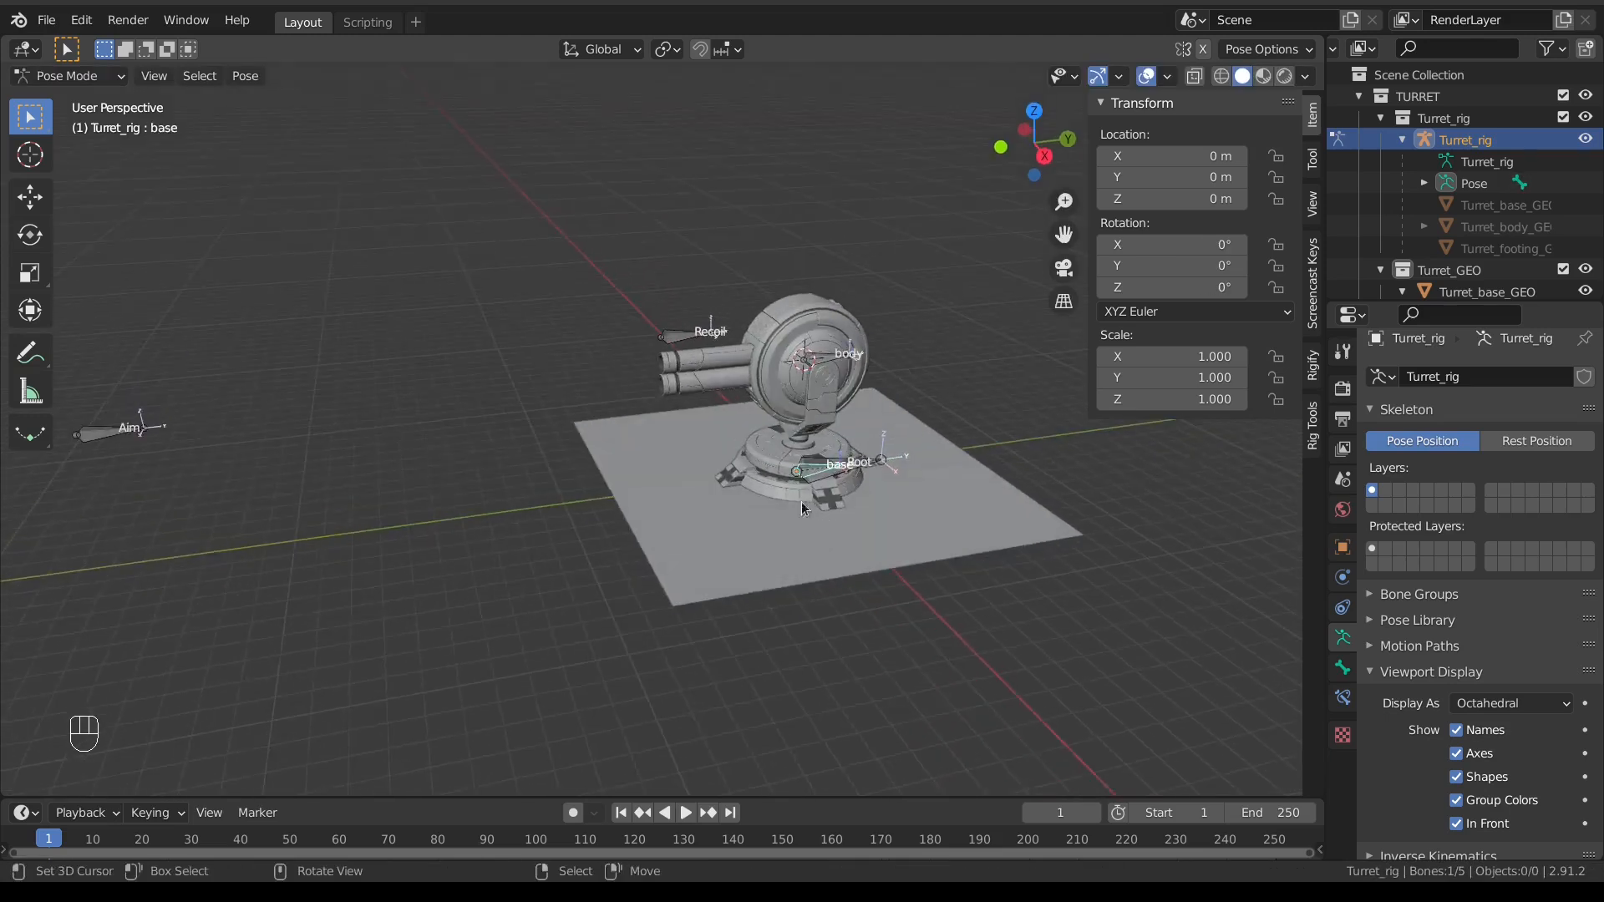
Step: Move the Root bone to the first bone layer of the second row so it no longer overlaps the base bone
right_click(106, 431)
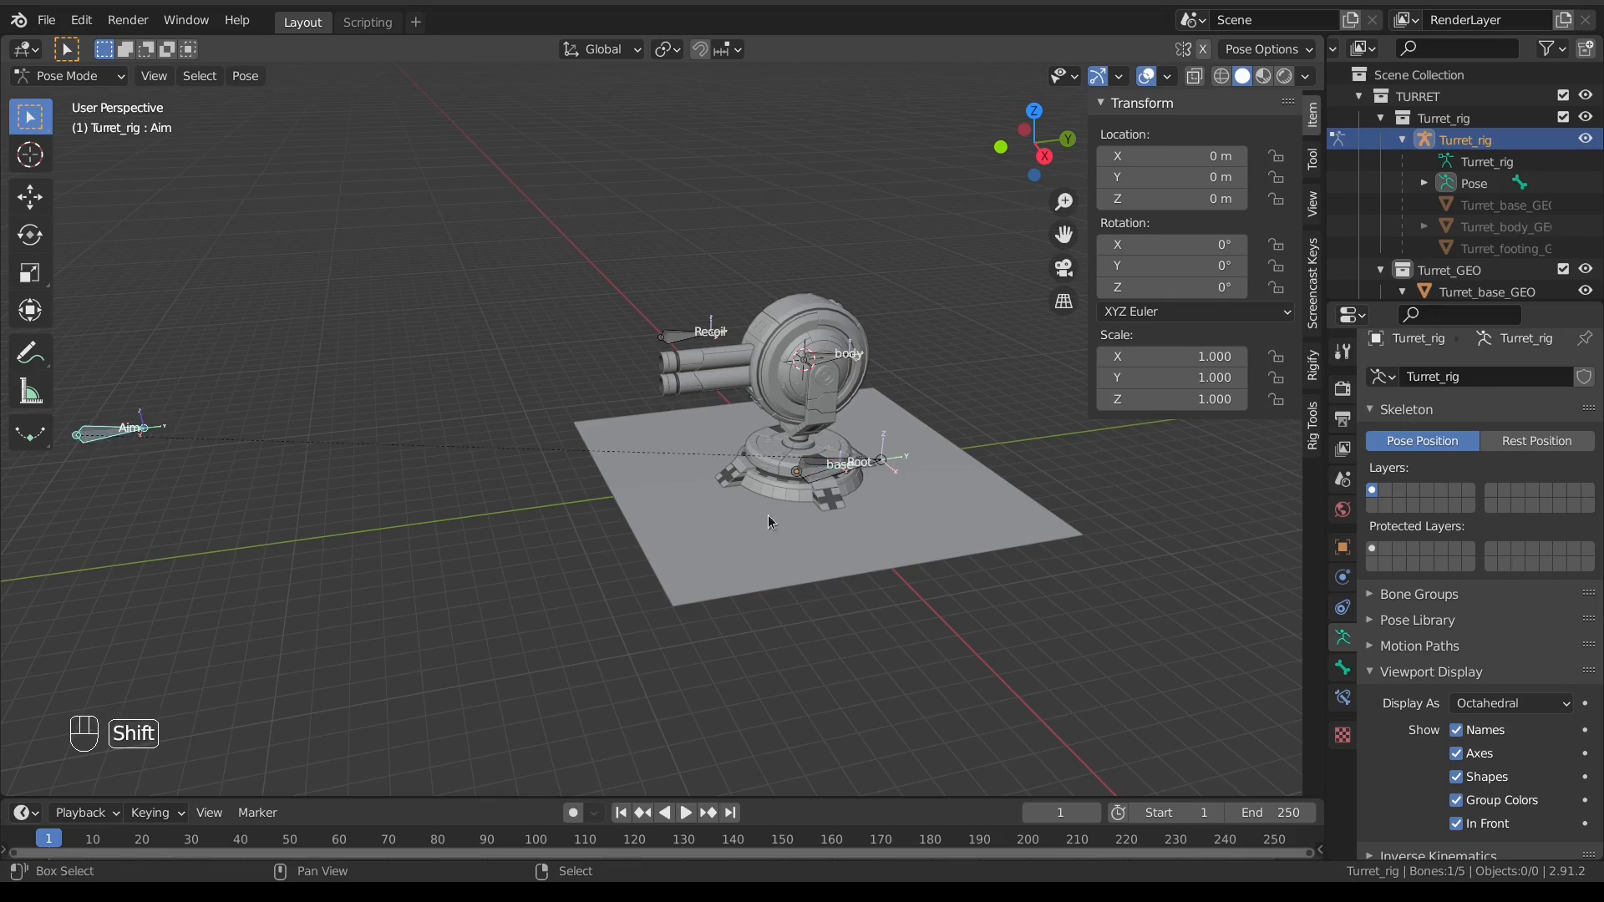
right_click(817, 471, "shift")
scroll(910, 476, "up", 5)
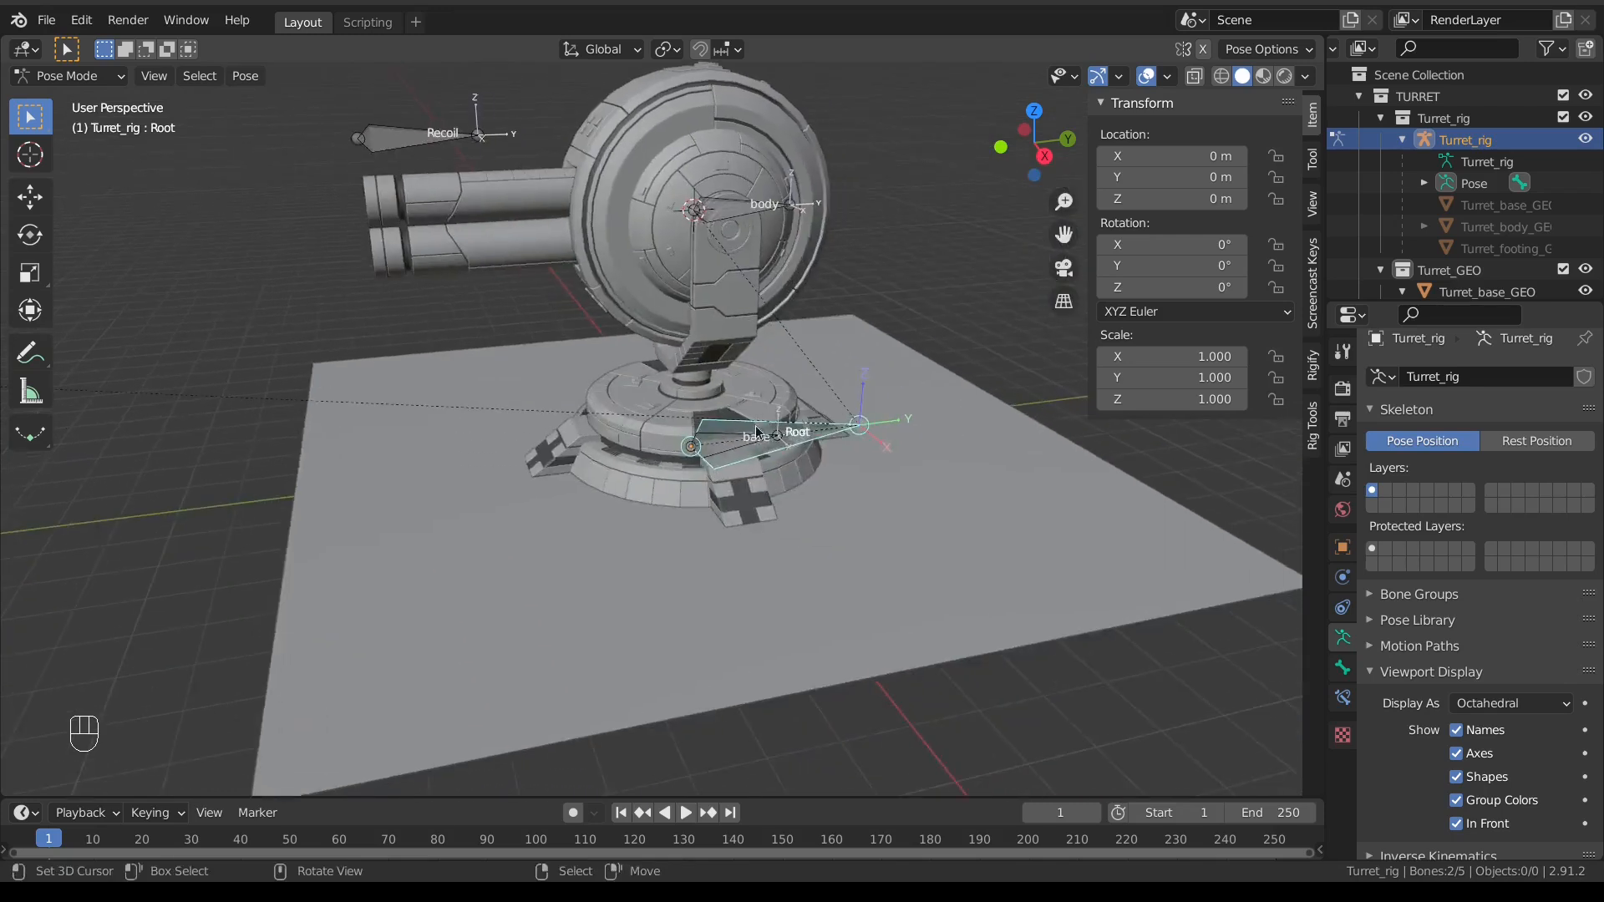
key("m")
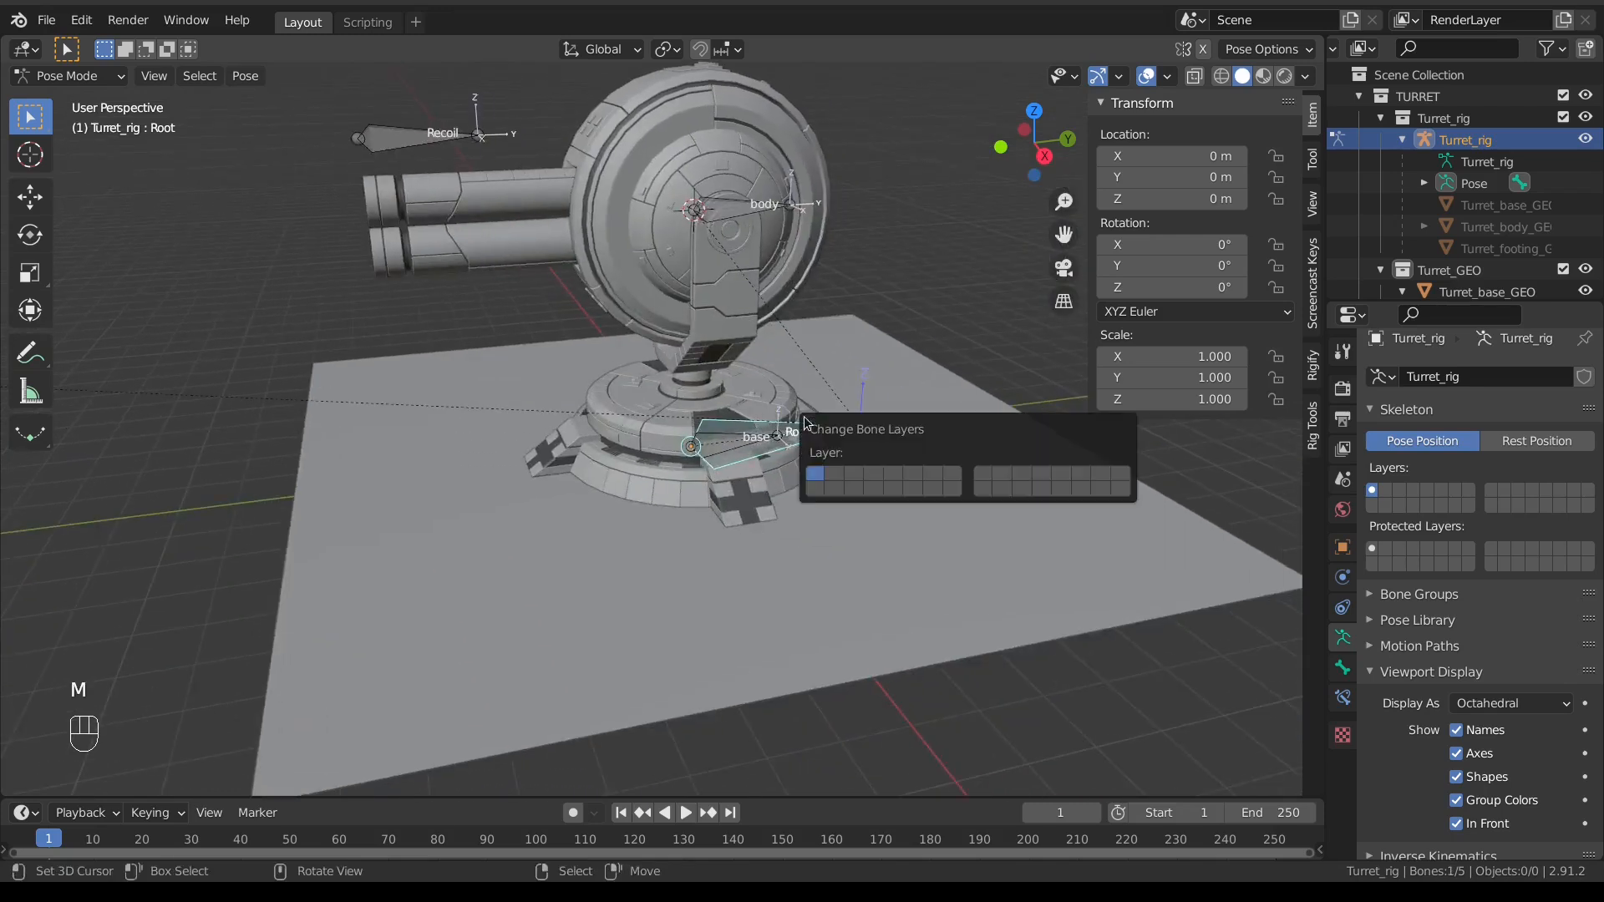
left_click(815, 490)
Step: Add a Locked Track constraint to the base bone with the Aim bone as its target
scroll(784, 508, "down", 5)
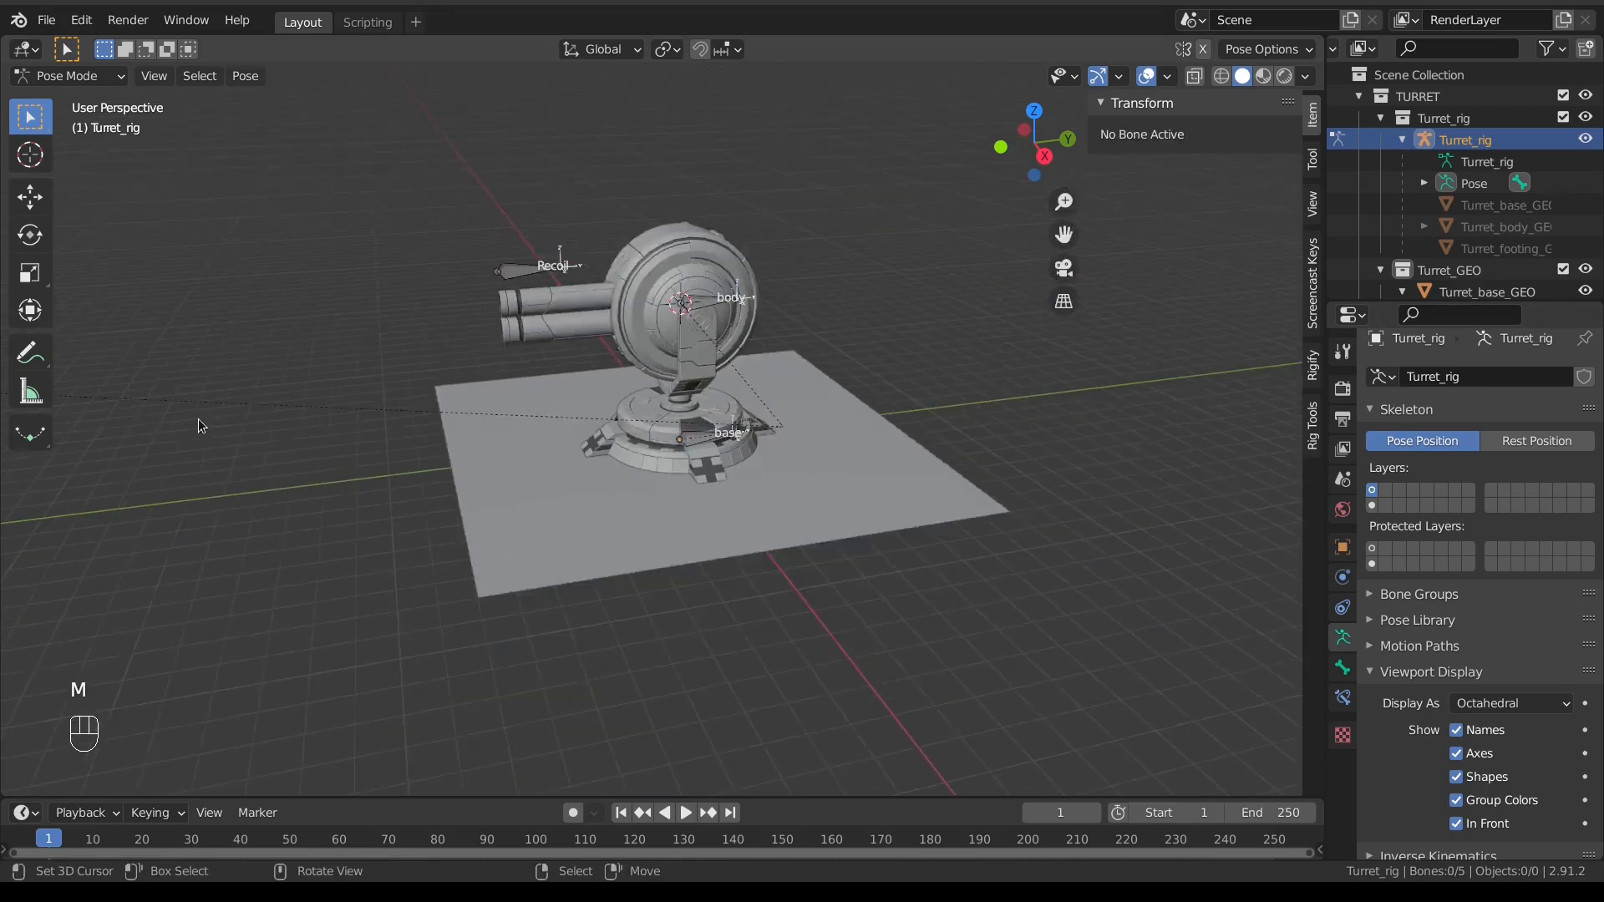
scroll(203, 421, "down", 3)
middle_click_drag(310, 413, 421, 412, "shift")
right_click(323, 406)
scroll(841, 465, "up", 3)
scroll(685, 423, "down", 3)
right_click(781, 435, "shift")
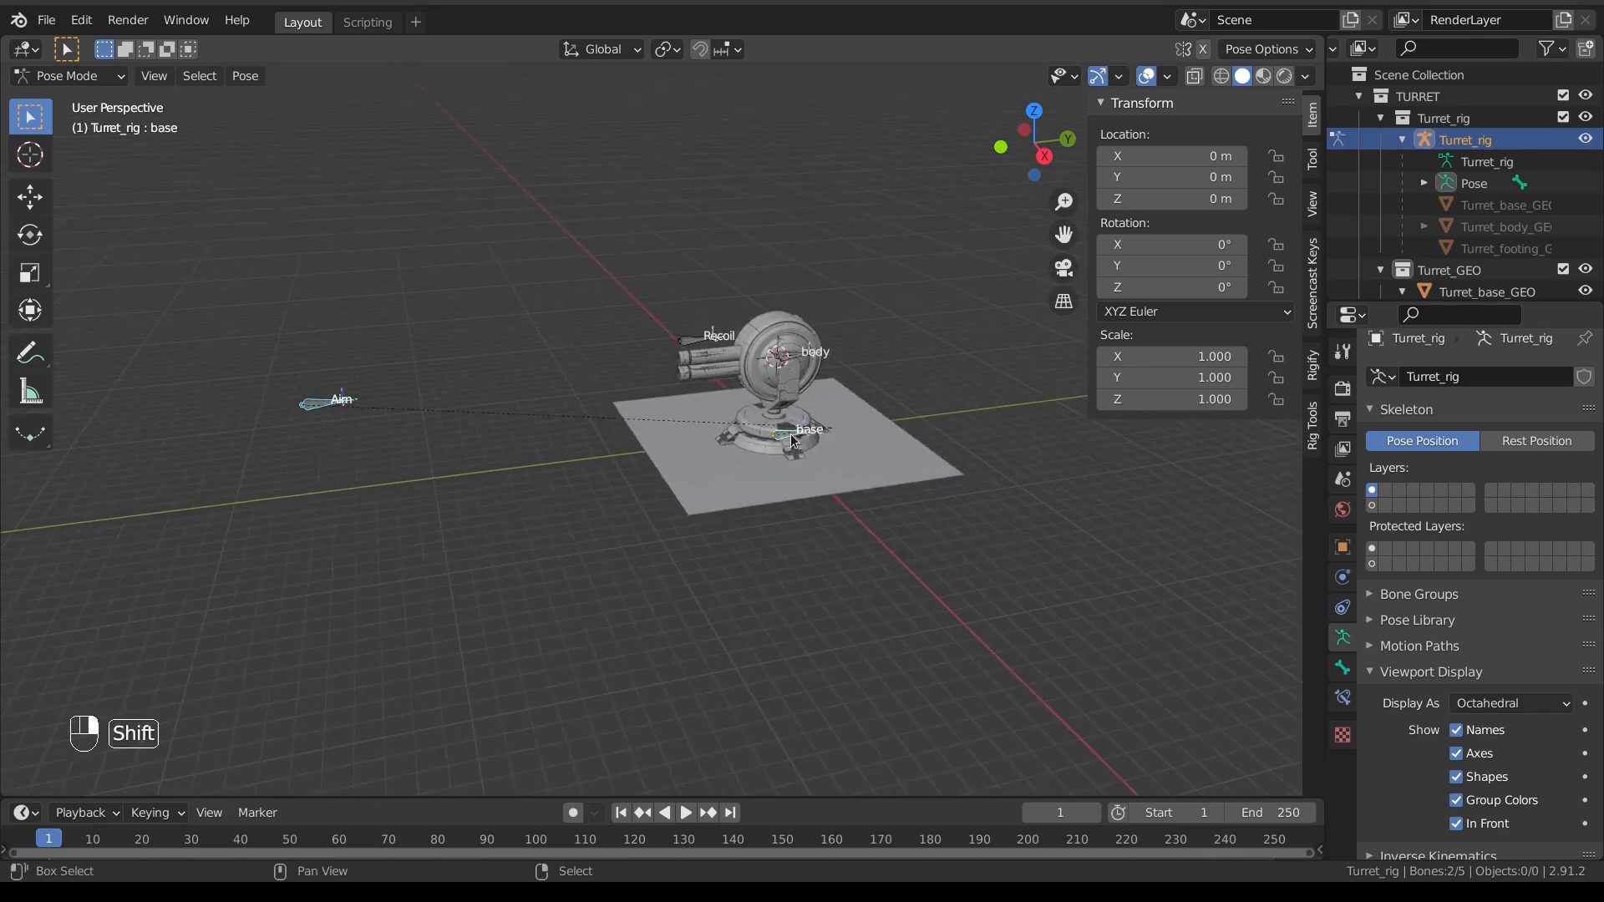
scroll(860, 455, "up", 4)
scroll(860, 455, "down", 3)
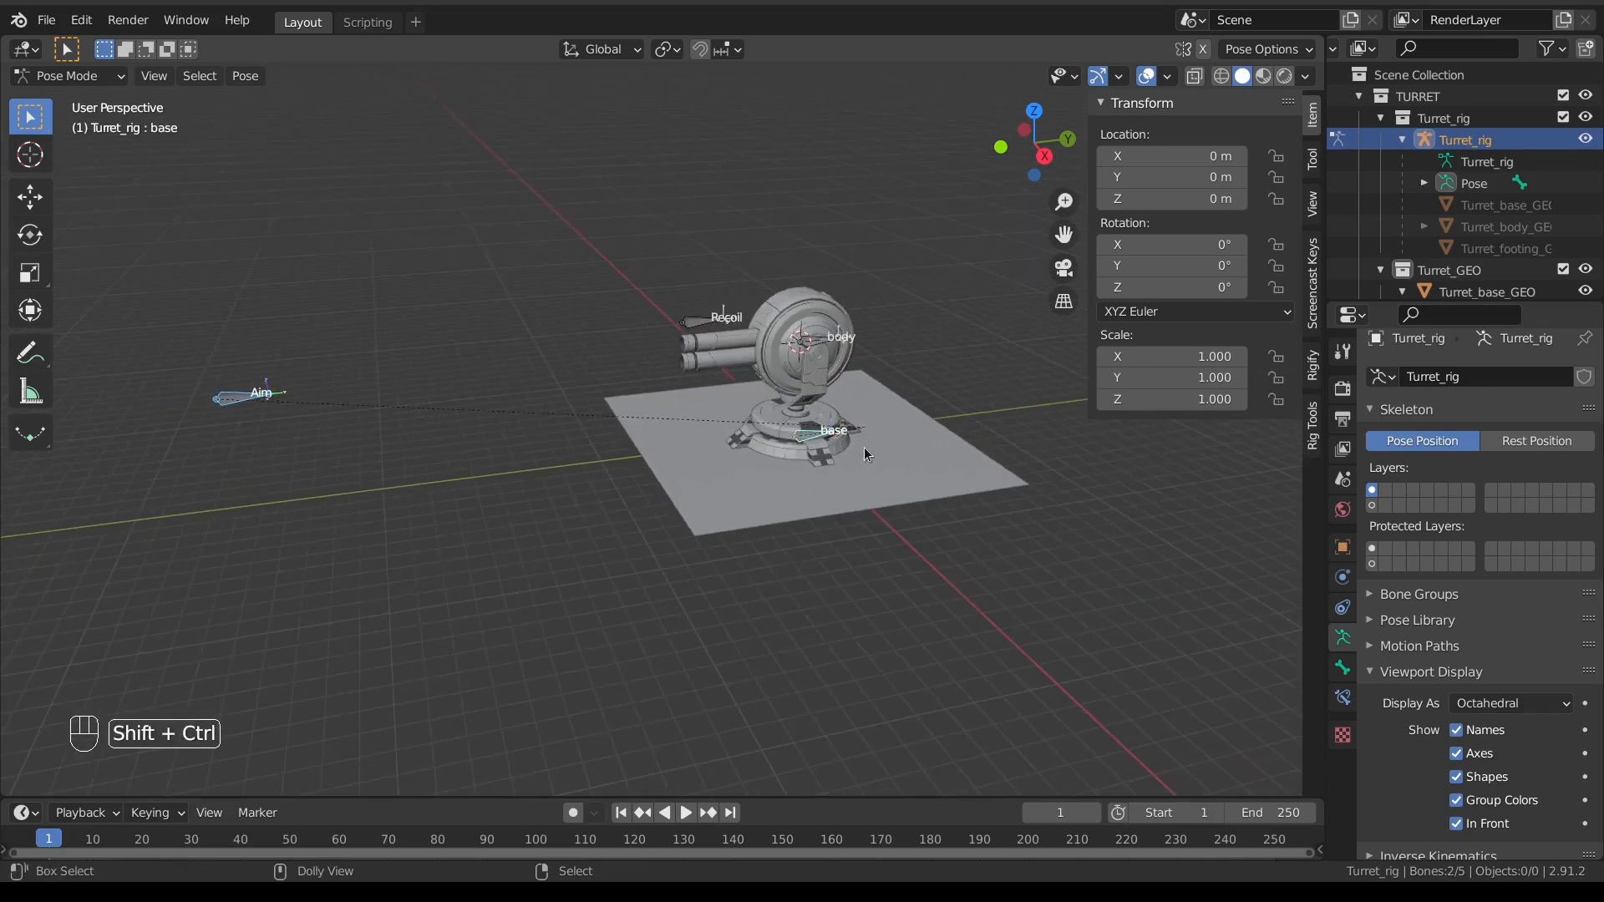
key("shift+ctrl+c")
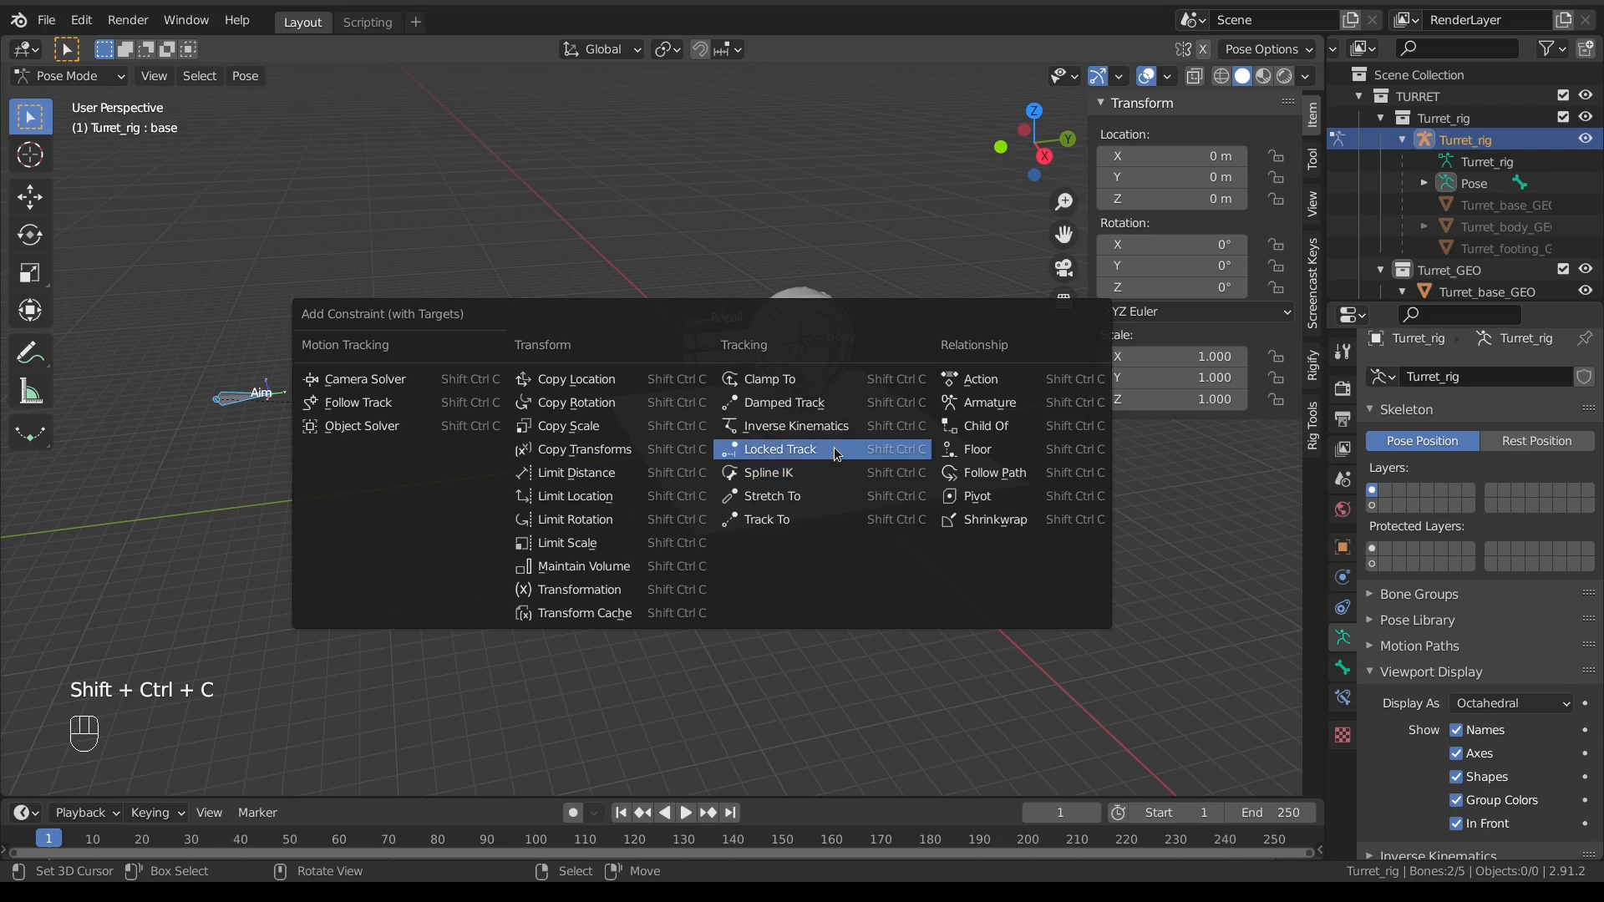
left_click(834, 448)
scroll(808, 468, "up", 4)
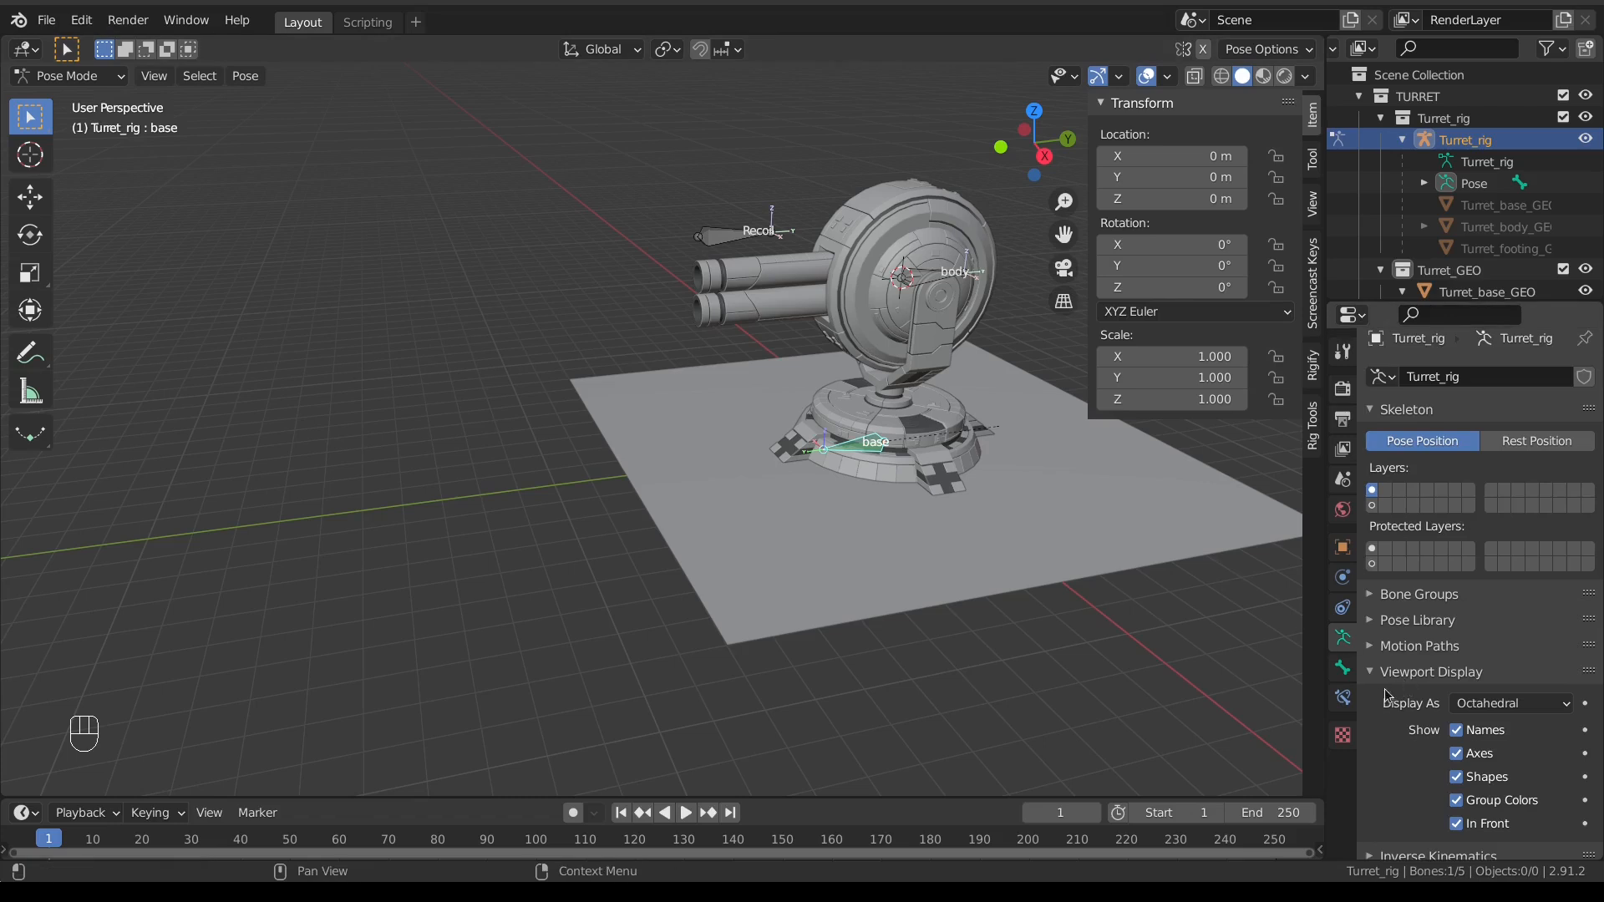
Step: Set the Track Axis of the base bone's Locked Track constraint to -Y and inspect the bone's orientation
left_click(1343, 698)
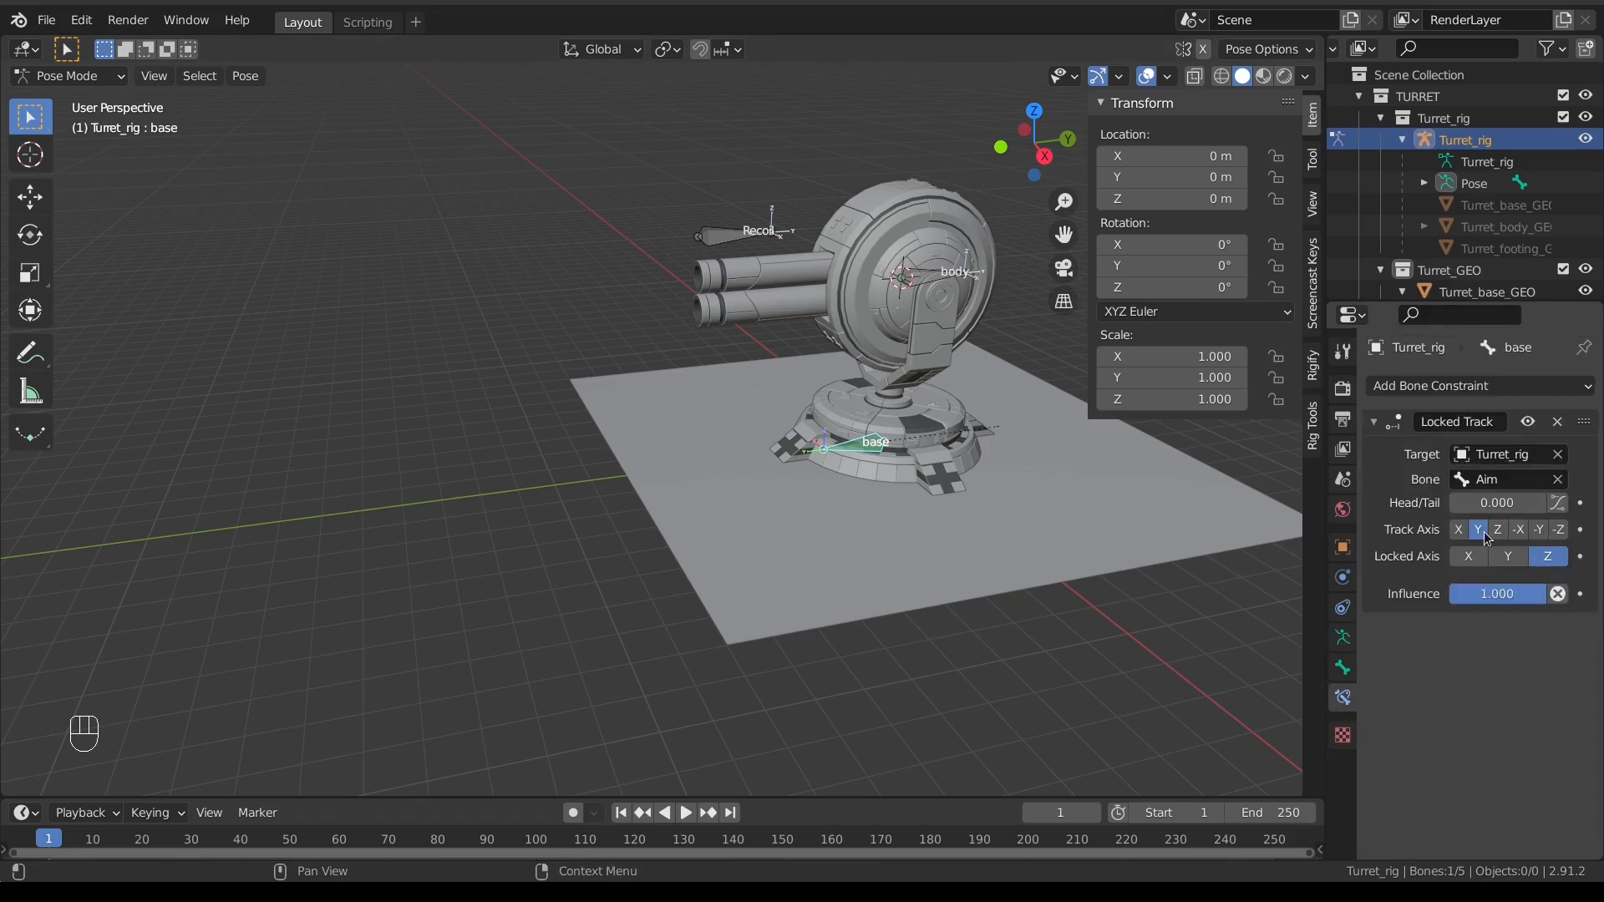
left_click(1539, 535)
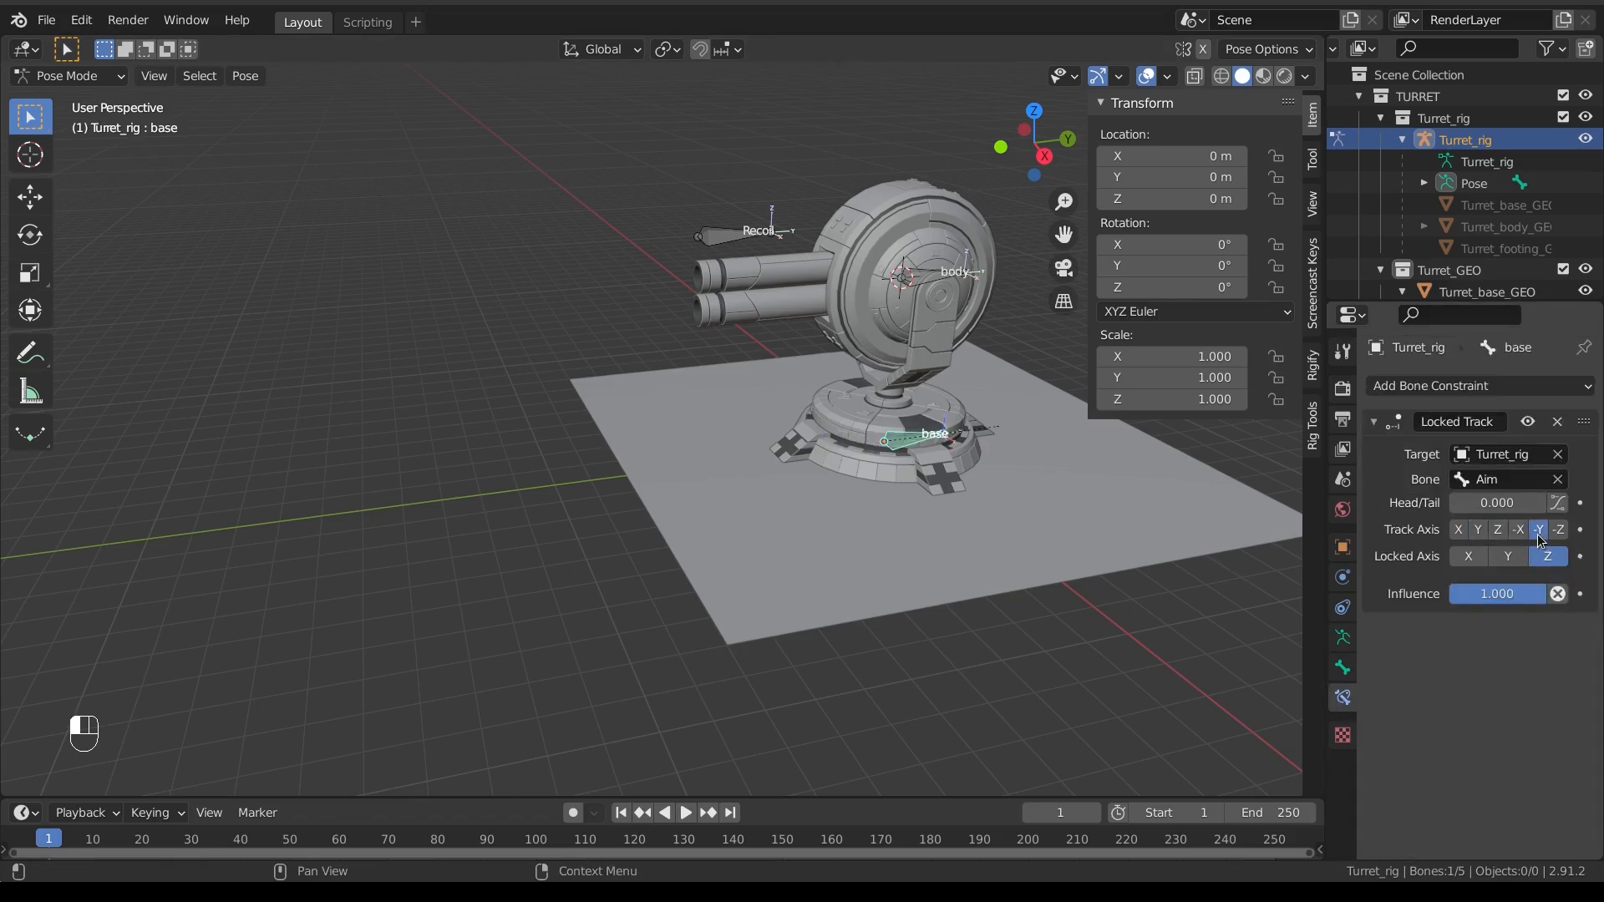
middle_click_drag(901, 478, 554, 464, "shift")
scroll(739, 470, "down", 3)
scroll(852, 448, "up", 6)
scroll(453, 468, "up", 4)
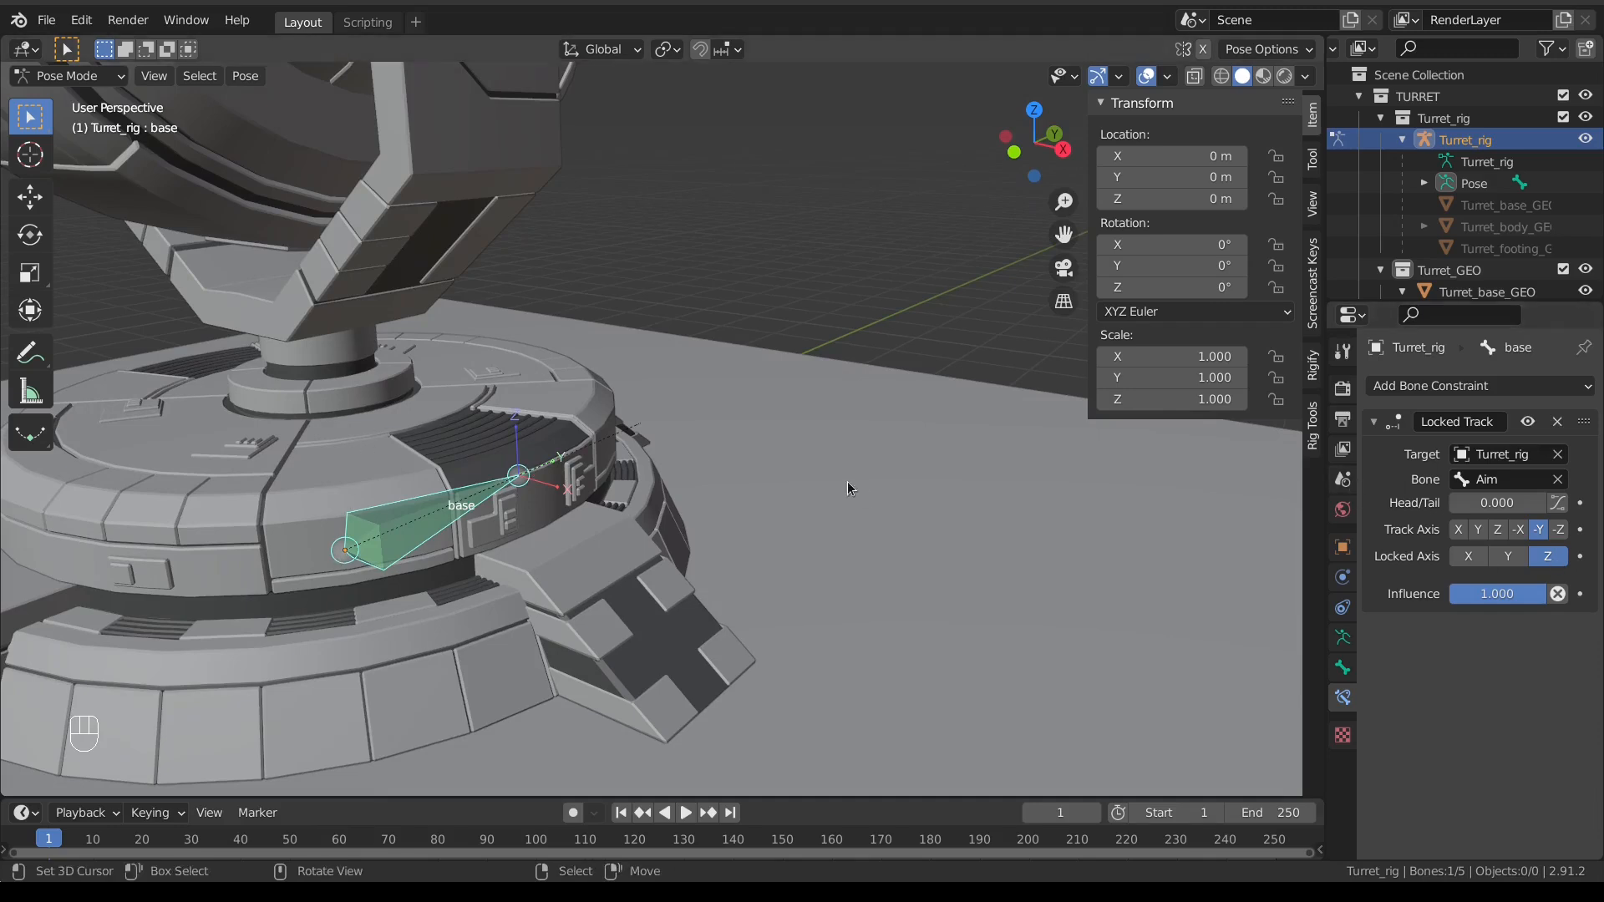
Step: Test-move the Aim bone to check how the turret base tracks it, cancelling each move
scroll(438, 503, "down", 10)
left_click(223, 512)
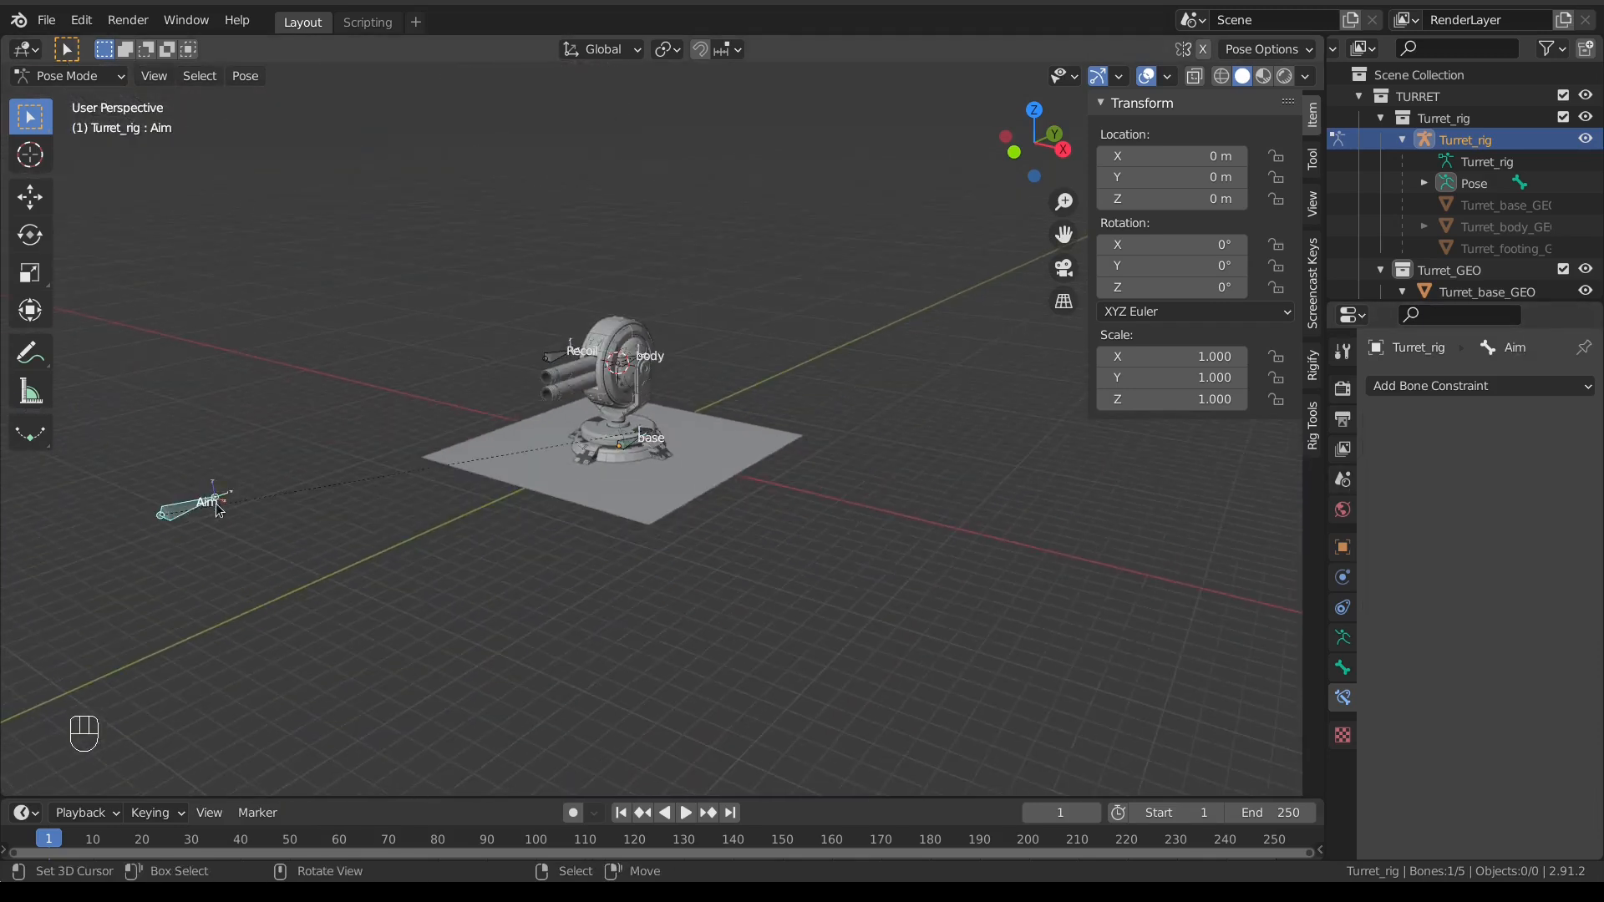
middle_click_drag(223, 512, 244, 528)
key("g")
right_click(535, 474)
mouse_move(583, 456)
middle_mouse_down()
mouse_move(541, 425)
mouse_move(589, 441)
middle_mouse_up()
key("g")
right_click(687, 431)
middle_click_drag(684, 428, 558, 374)
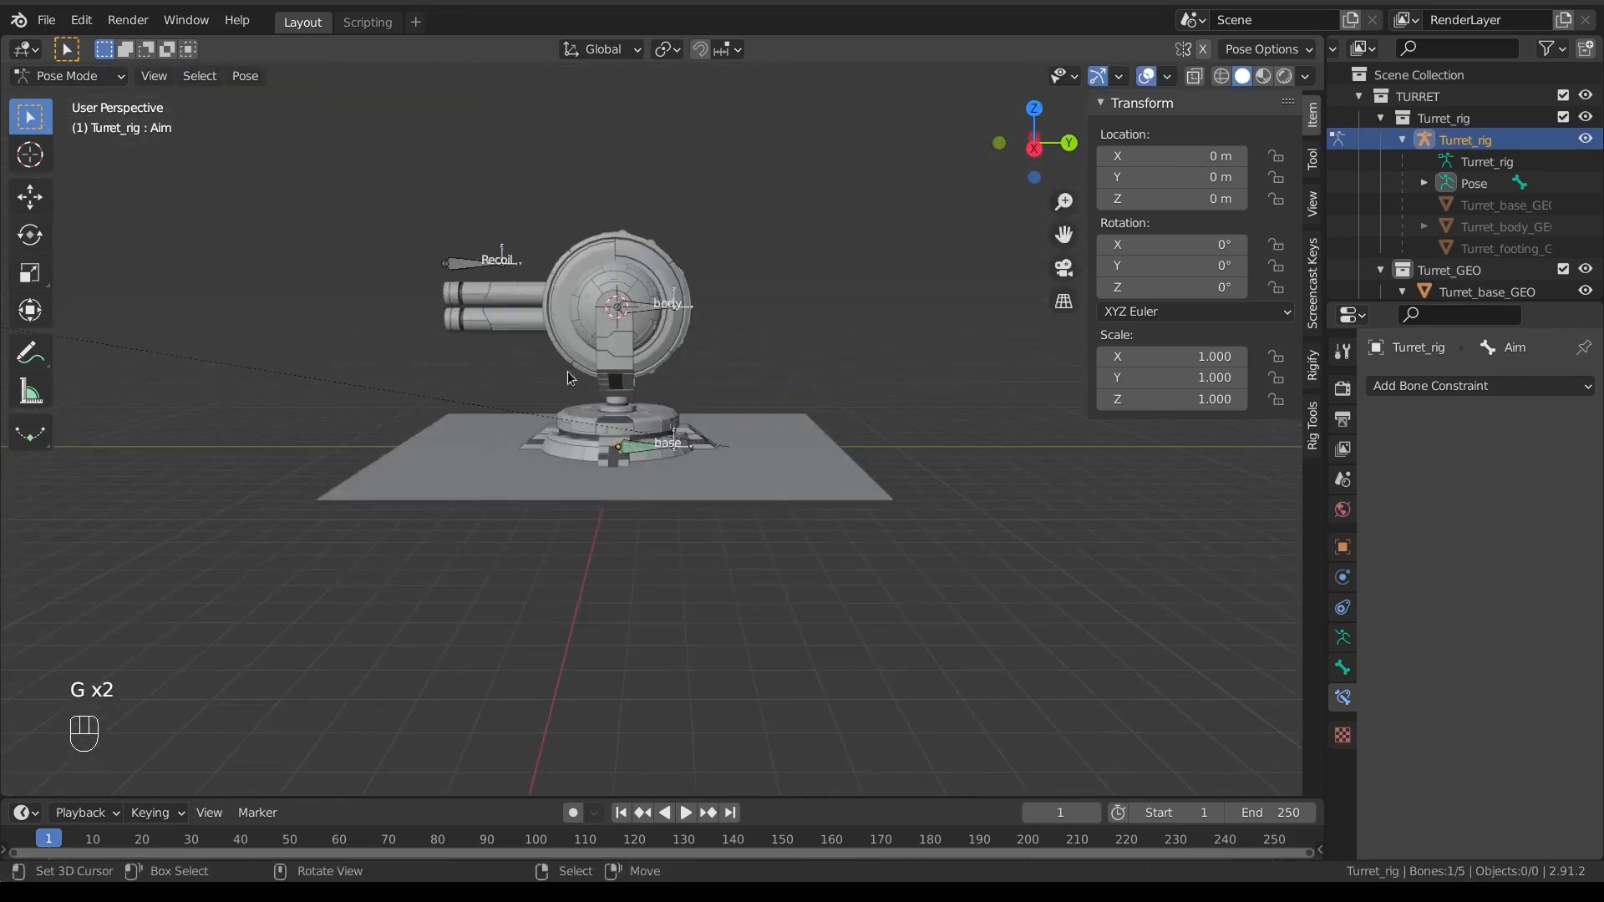
Step: Add a Locked Track constraint to the body bone with the Aim bone as its target
right_click(654, 303)
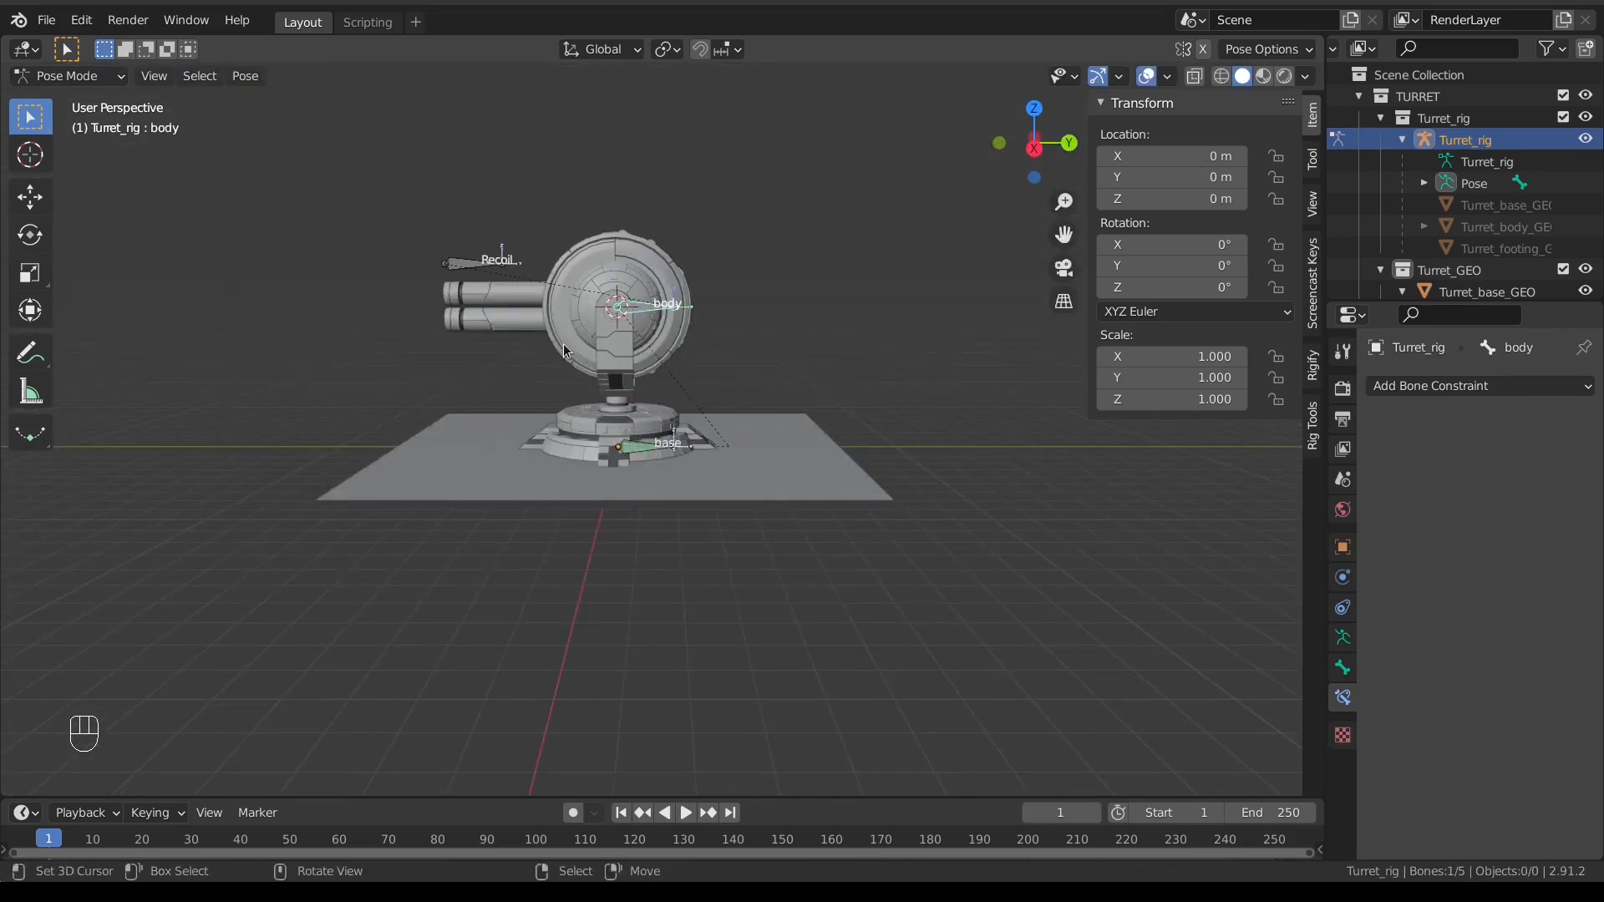
middle_click_drag(526, 364, 1002, 365, "shift")
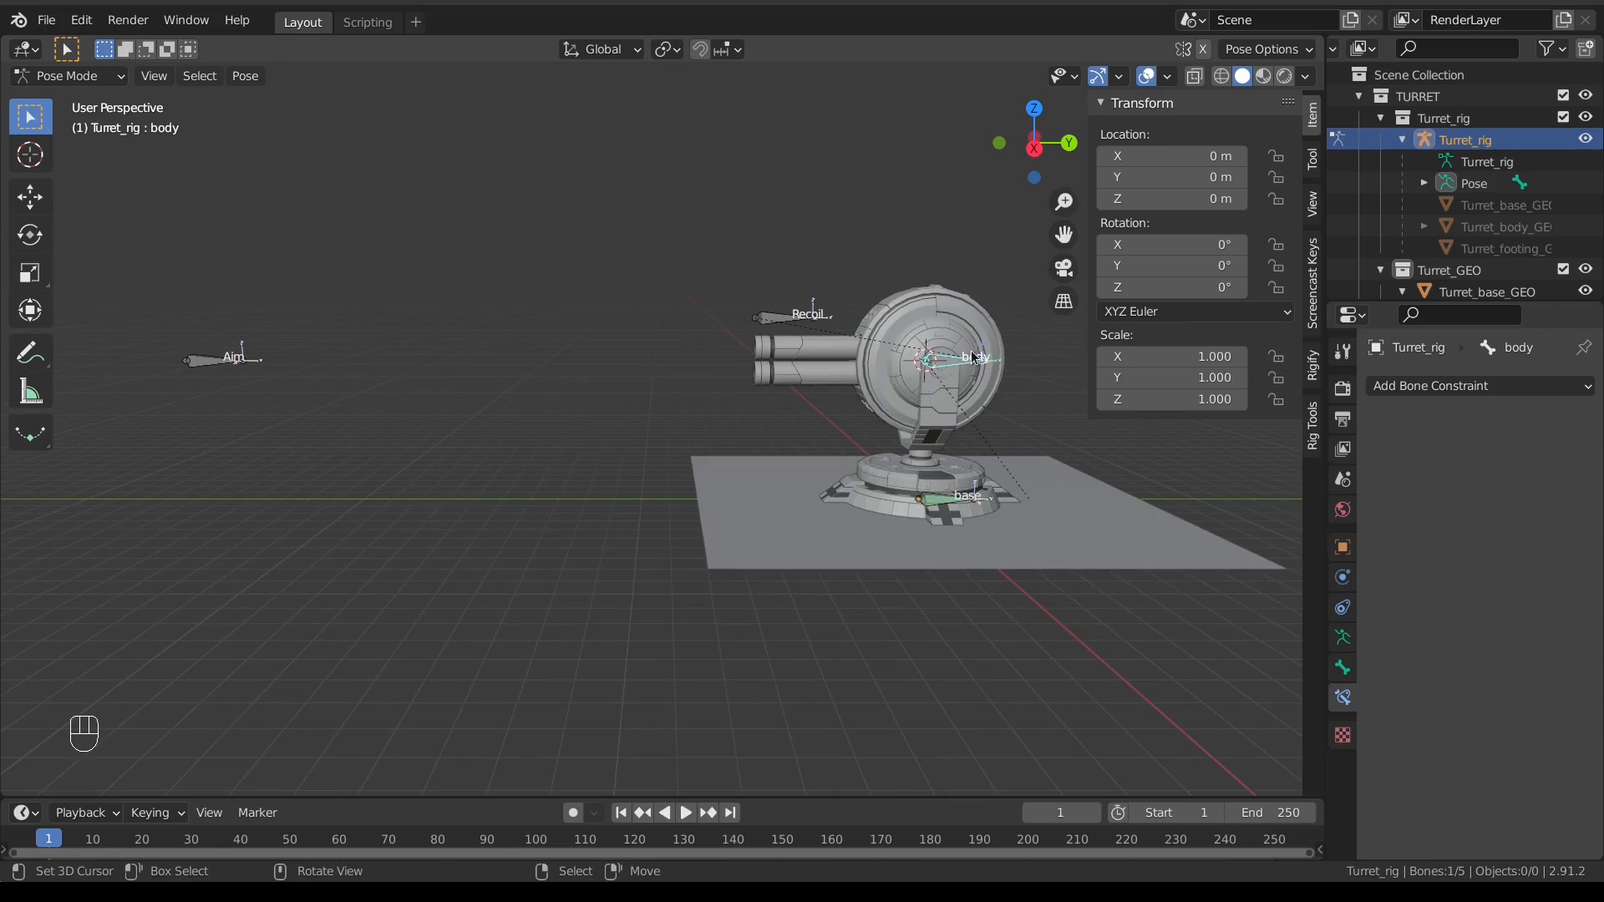
left_click(198, 353)
left_click(950, 366, "shift")
key("ctrl+shift+c")
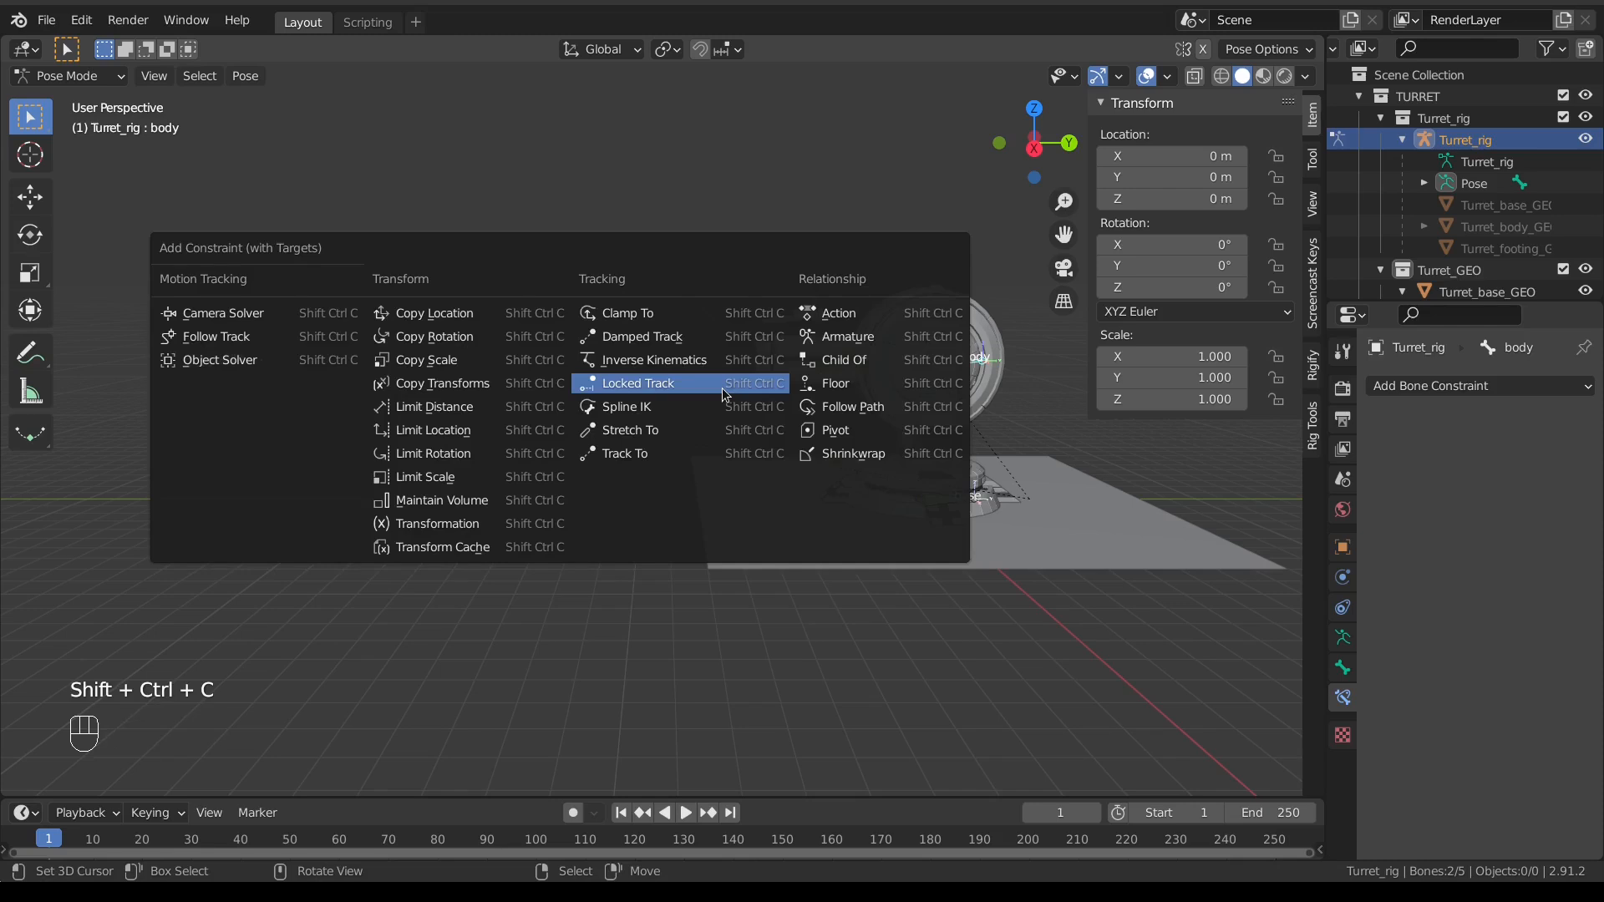
left_click(722, 388)
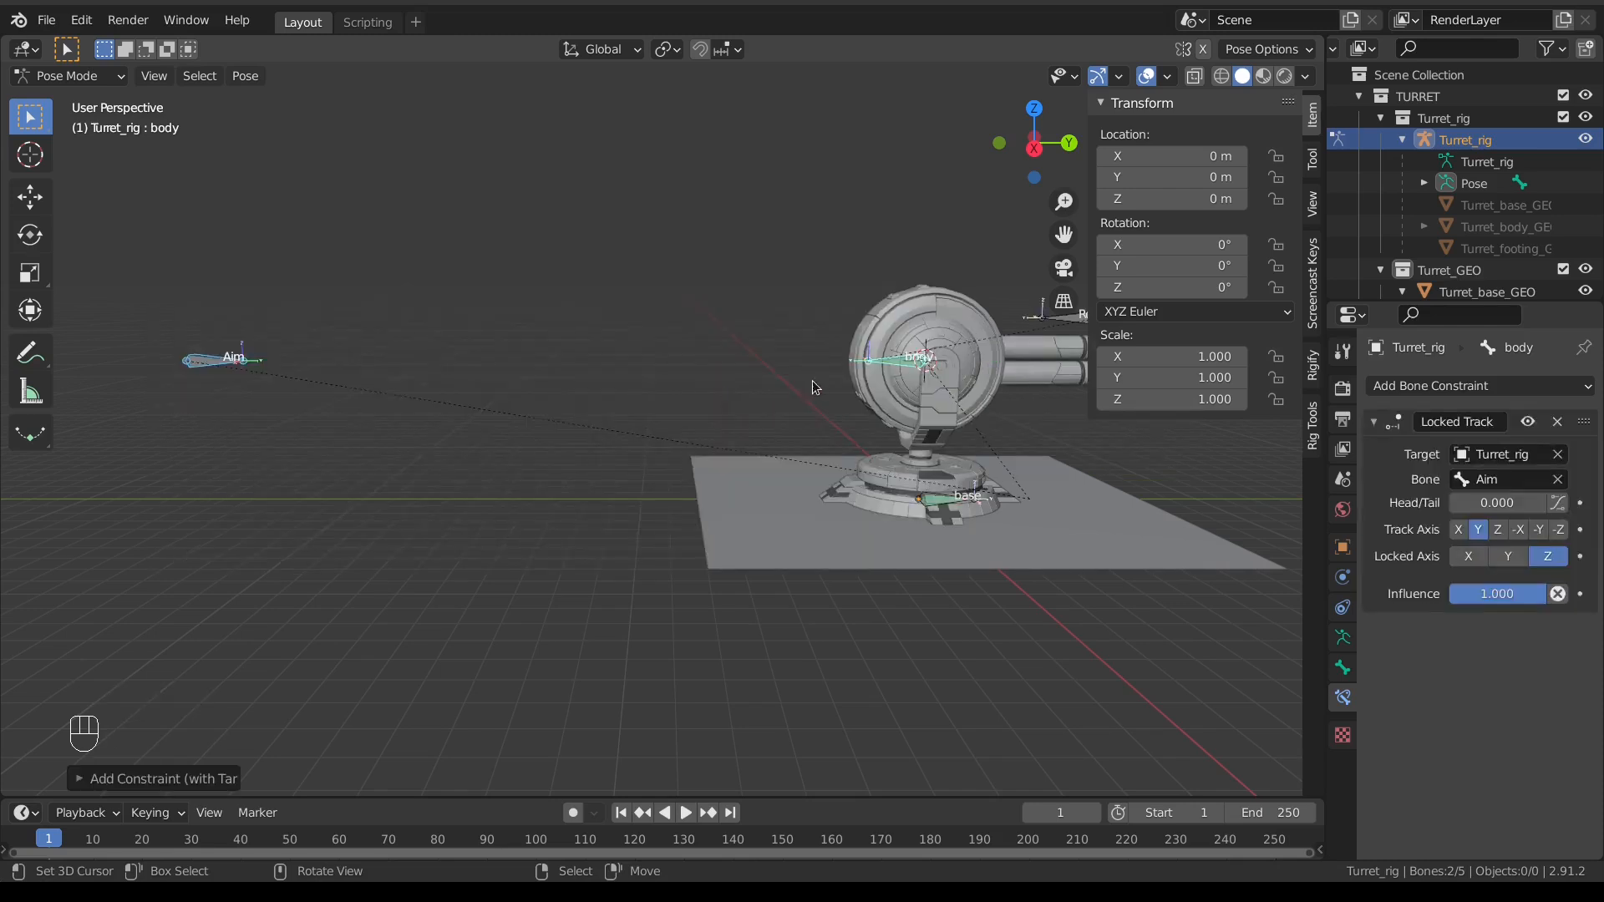
middle_click_drag(835, 382, 711, 392, "shift")
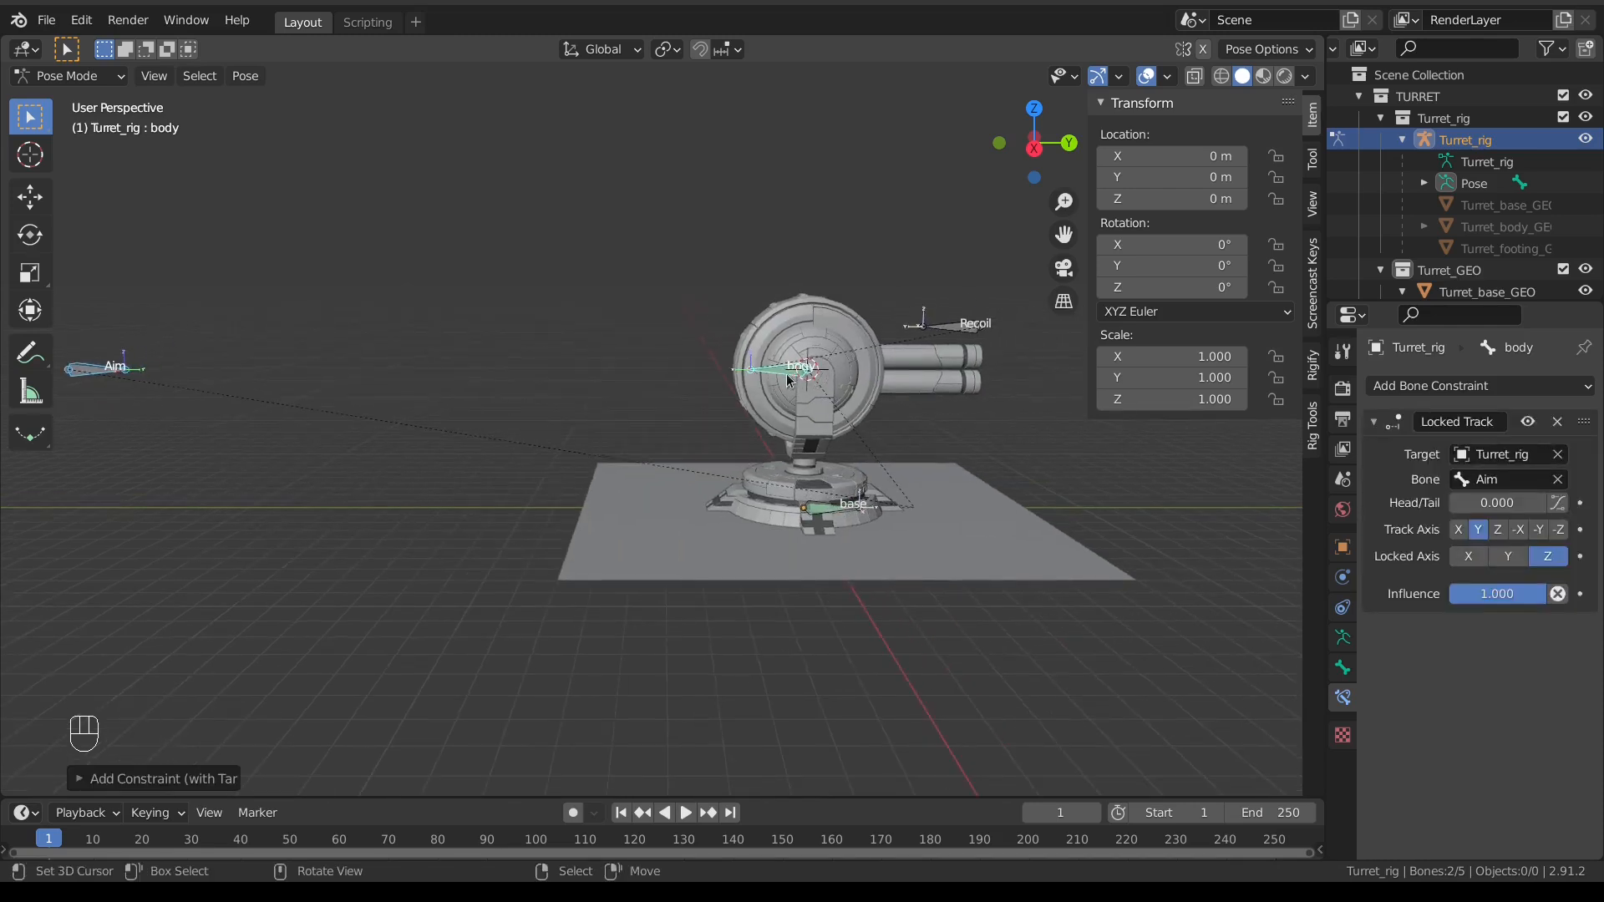
Step: Set the body bone's Locked Track constraint to Track Axis -Y and Locked Axis X
left_click(1538, 529)
scroll(481, 465, "down", 3)
middle_click_drag(480, 465, 961, 505)
scroll(1003, 509, "up", 5)
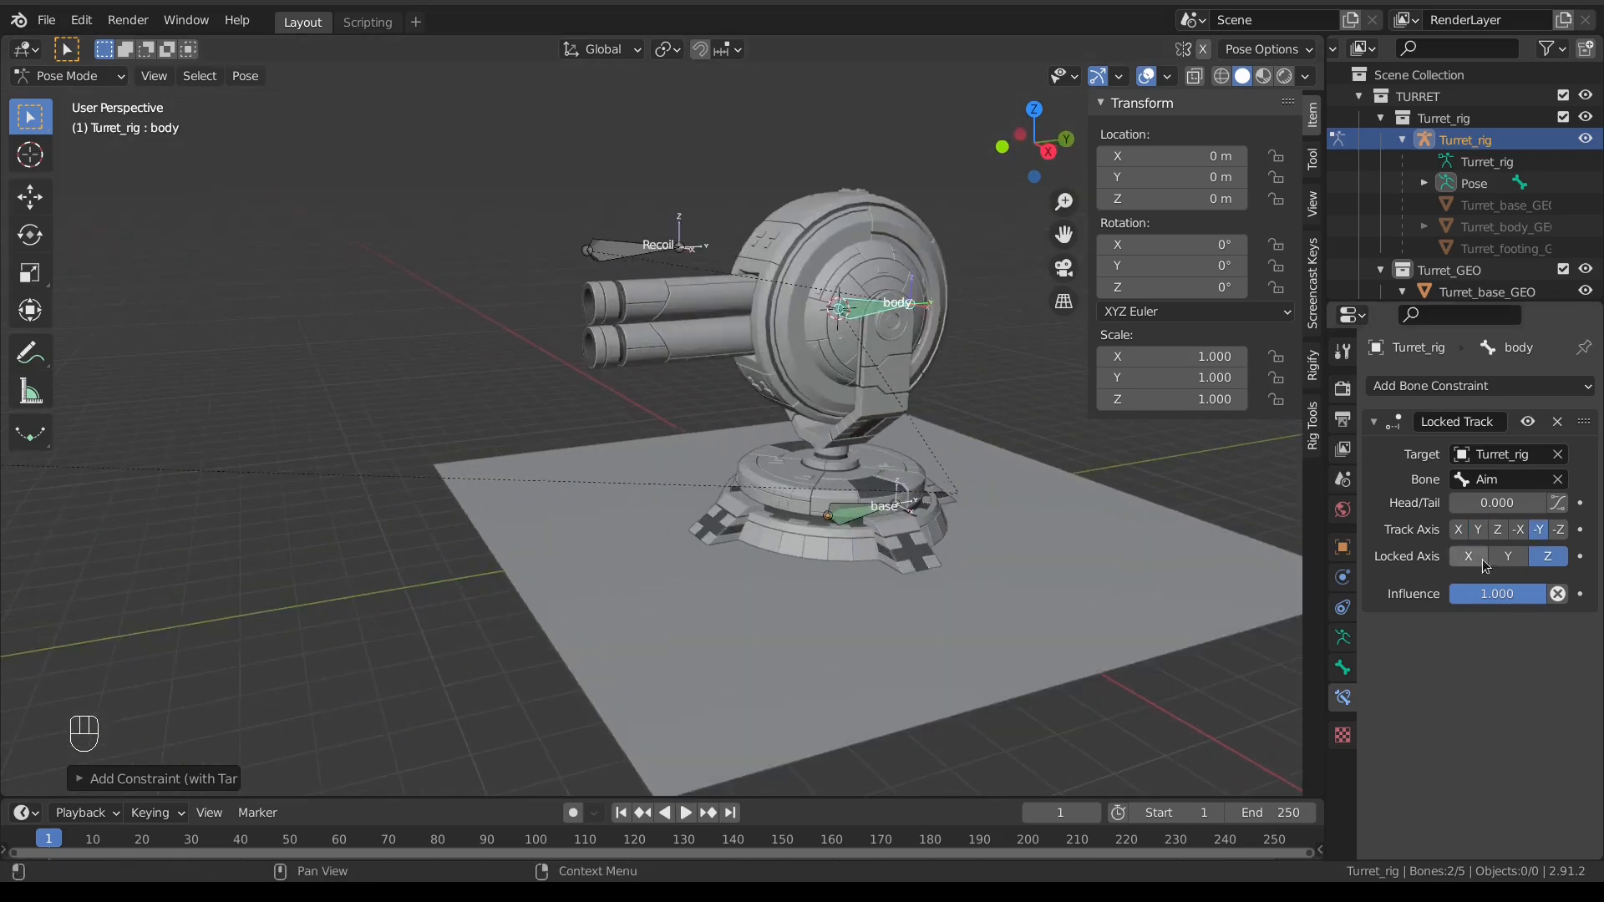
middle_click_drag(1063, 530, 705, 304)
left_click(1468, 556)
Step: Test-move the Aim bone around the turret to check how the body and base track it
scroll(567, 436, "down", 5)
scroll(567, 436, "down", 3)
left_click(430, 558)
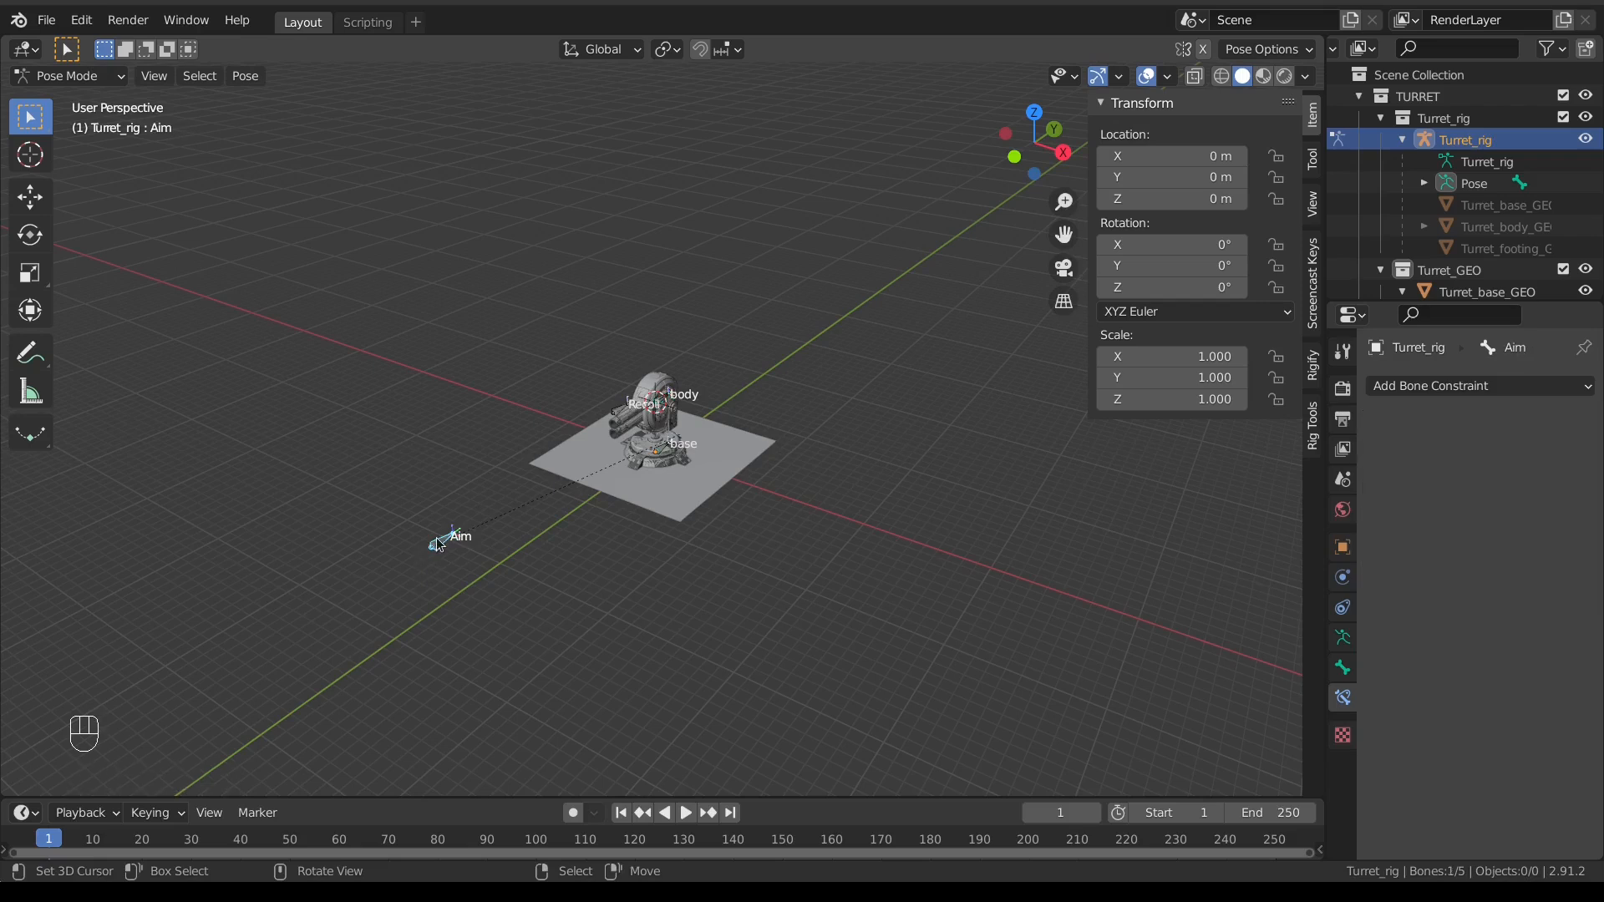
key("g")
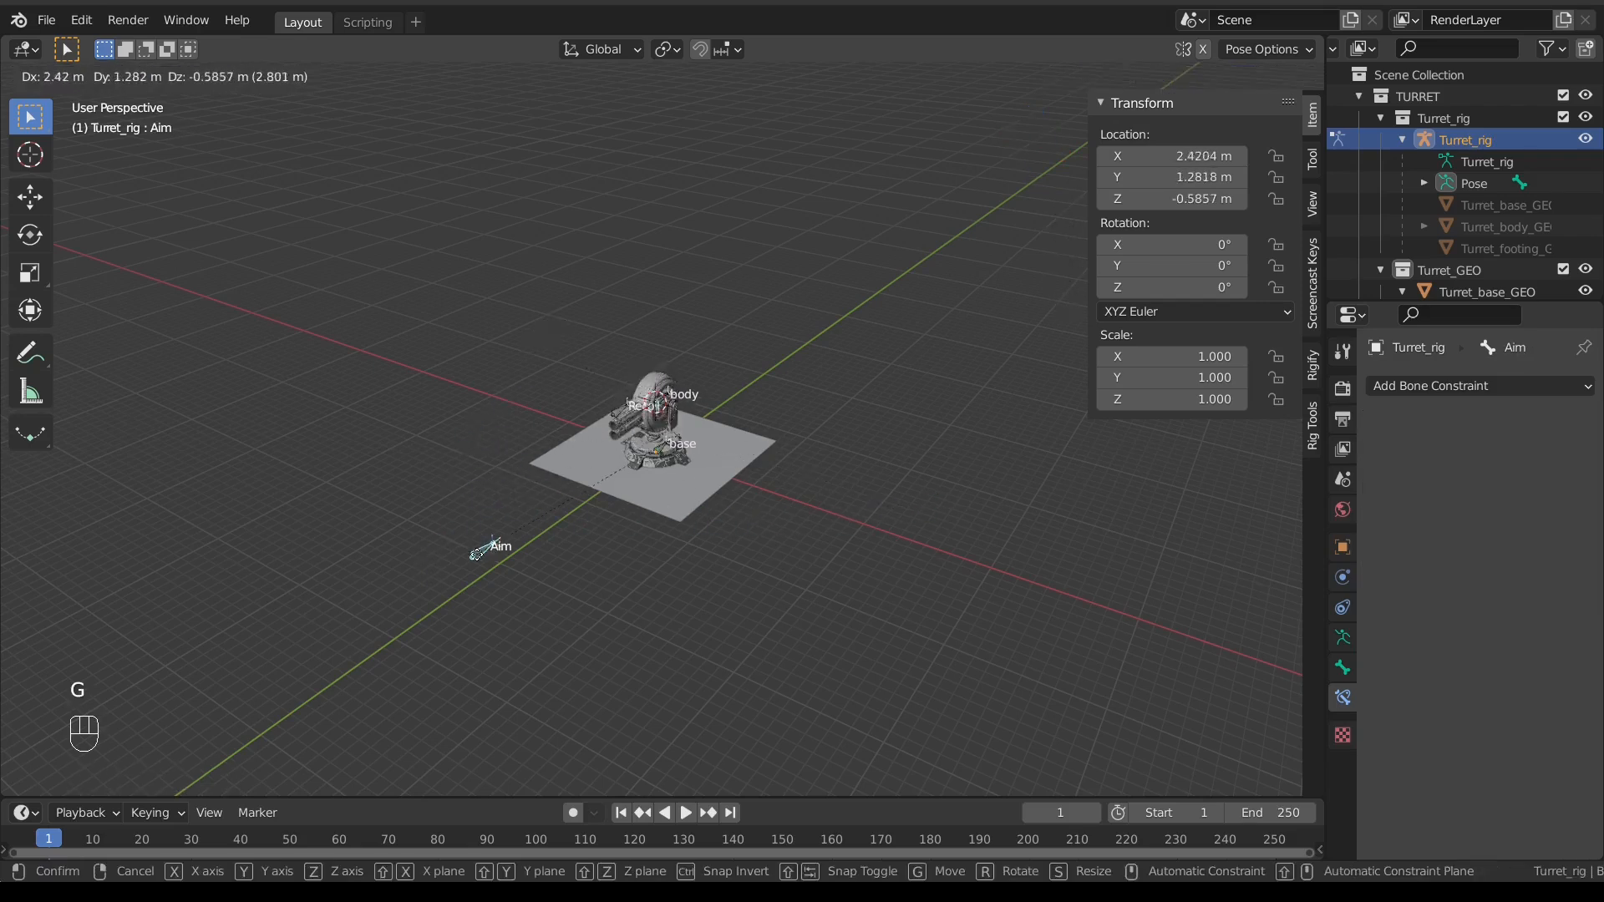
right_click(518, 384)
key("g")
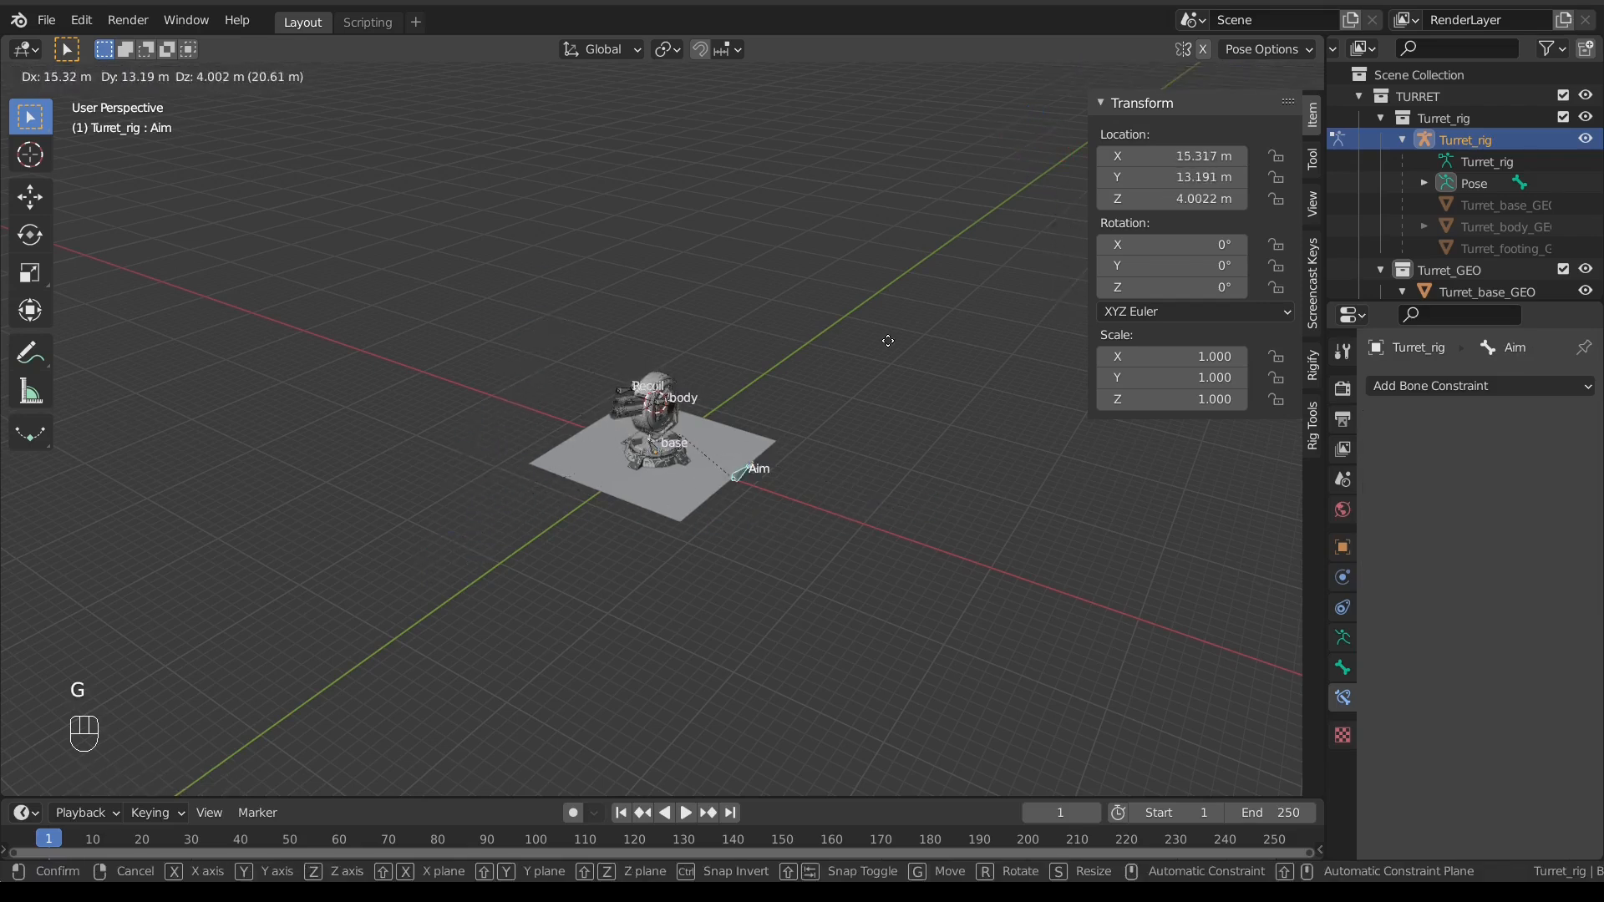
left_click(943, 343)
middle_click_drag(943, 343, 676, 353)
Step: Parent the body bone to the base bone with Keep Offset in Edit Mode and return to Pose Mode
left_click(717, 413)
scroll(740, 456, "up", 4)
left_click(711, 481, "shift")
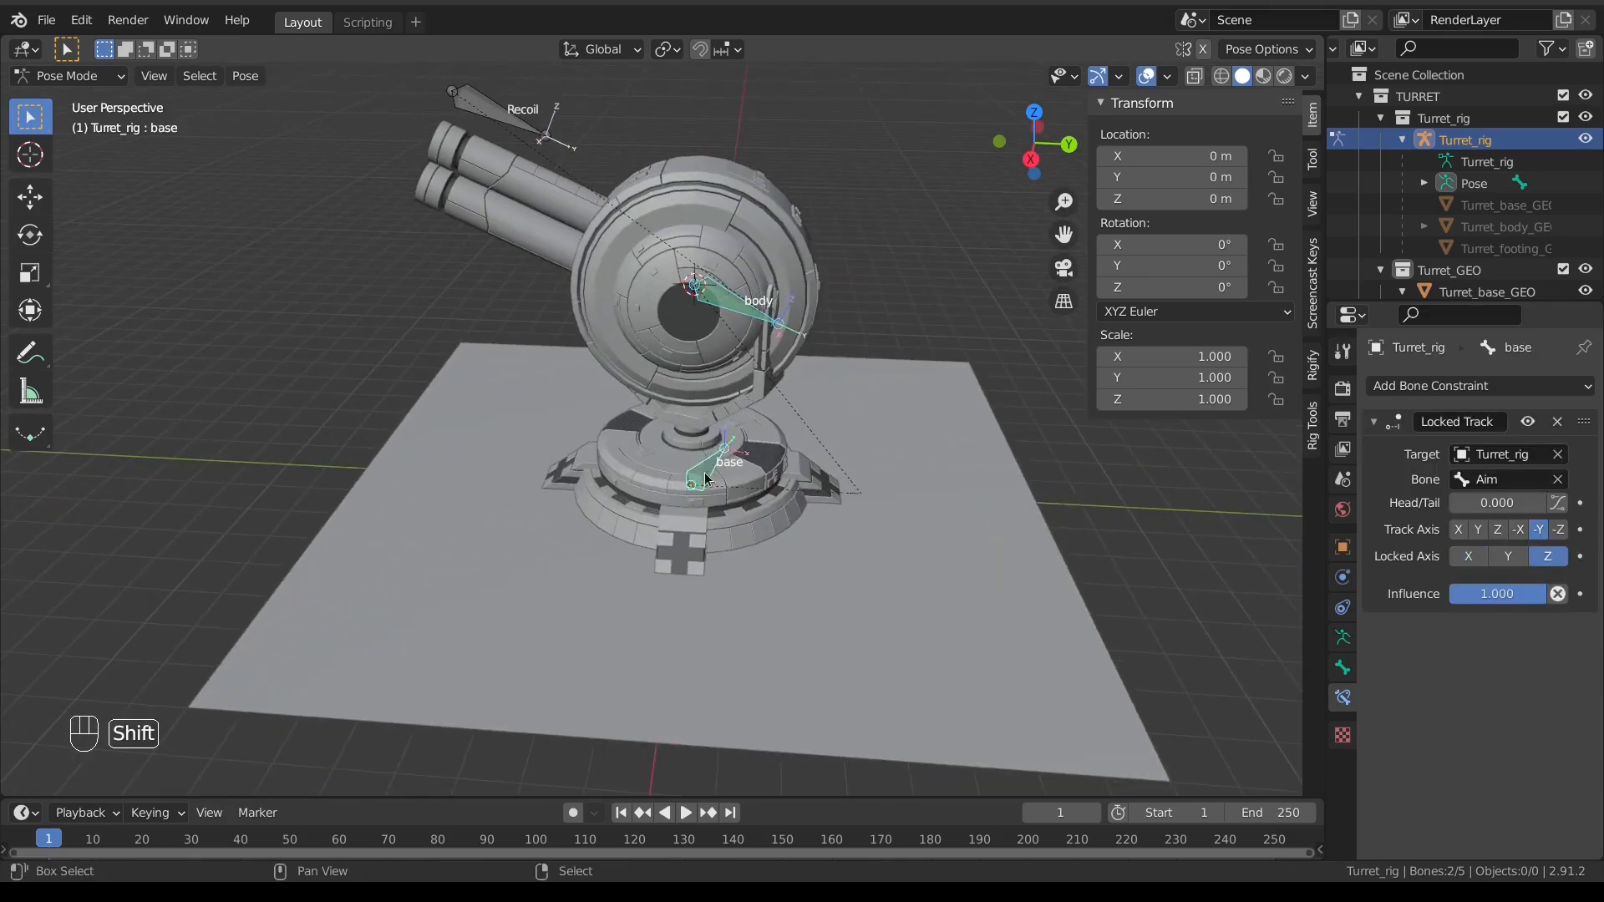
key("Tab")
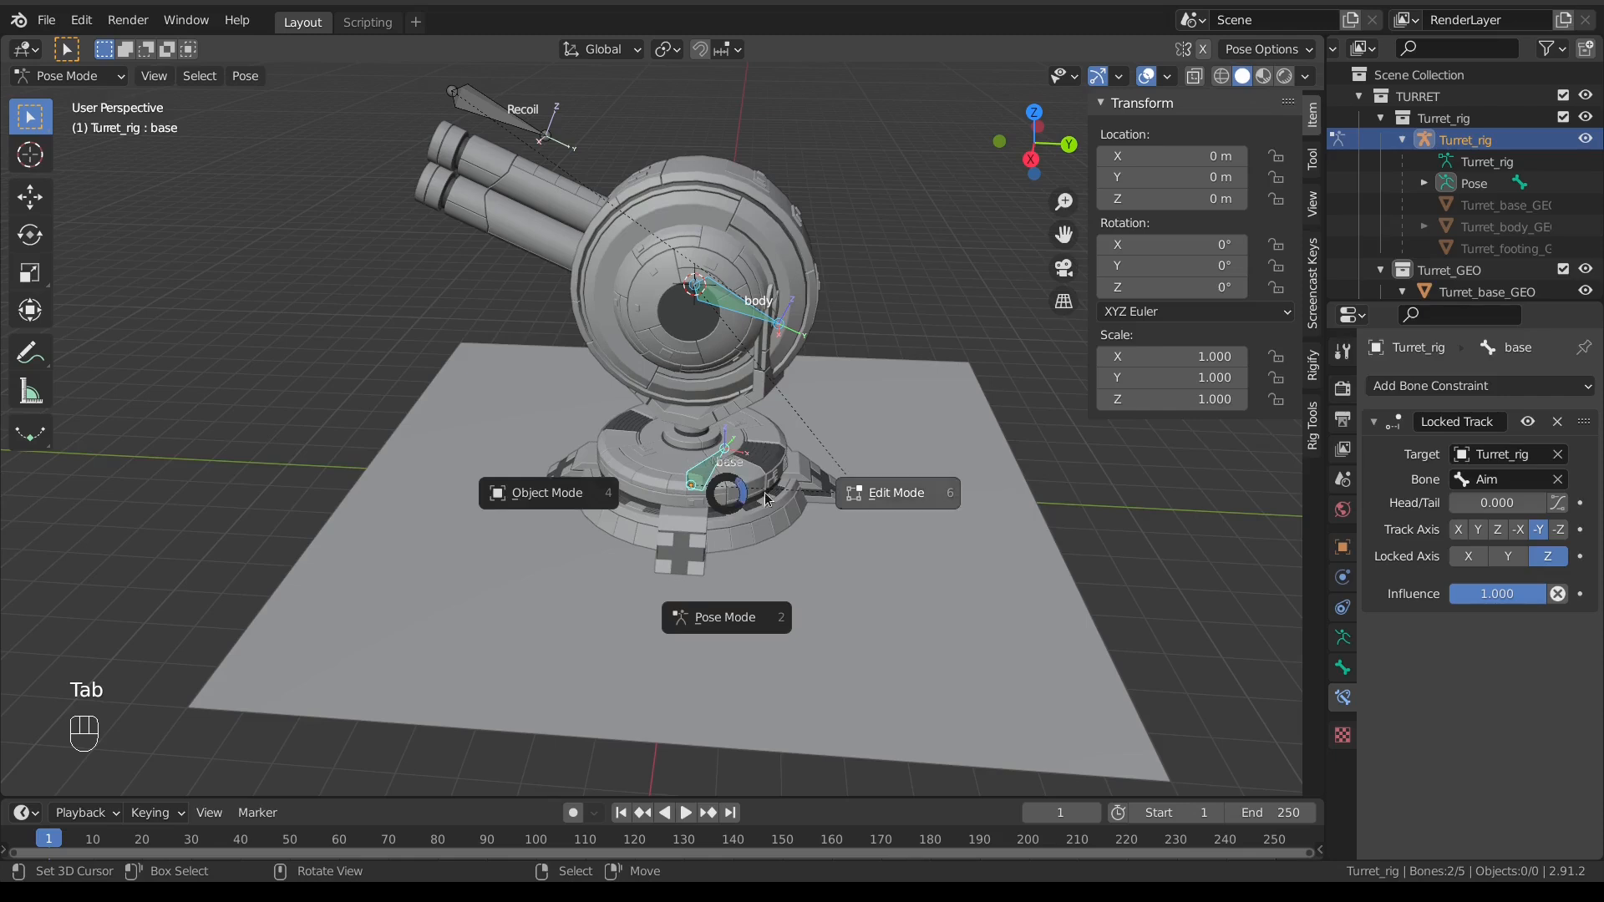
left_click(900, 483)
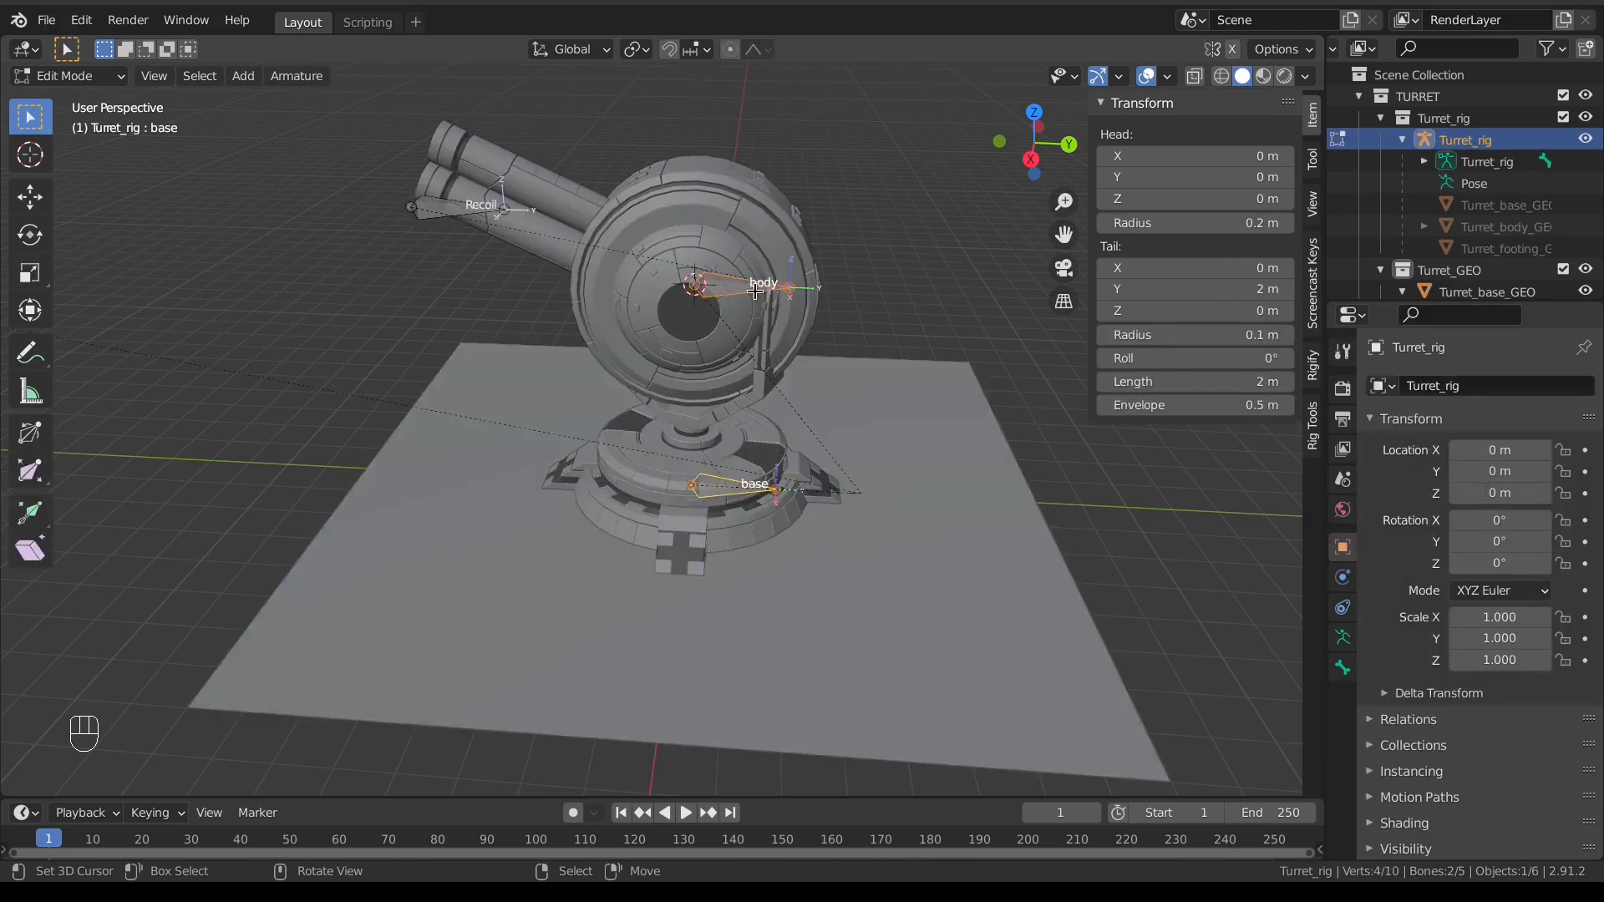
key("ctrl+p")
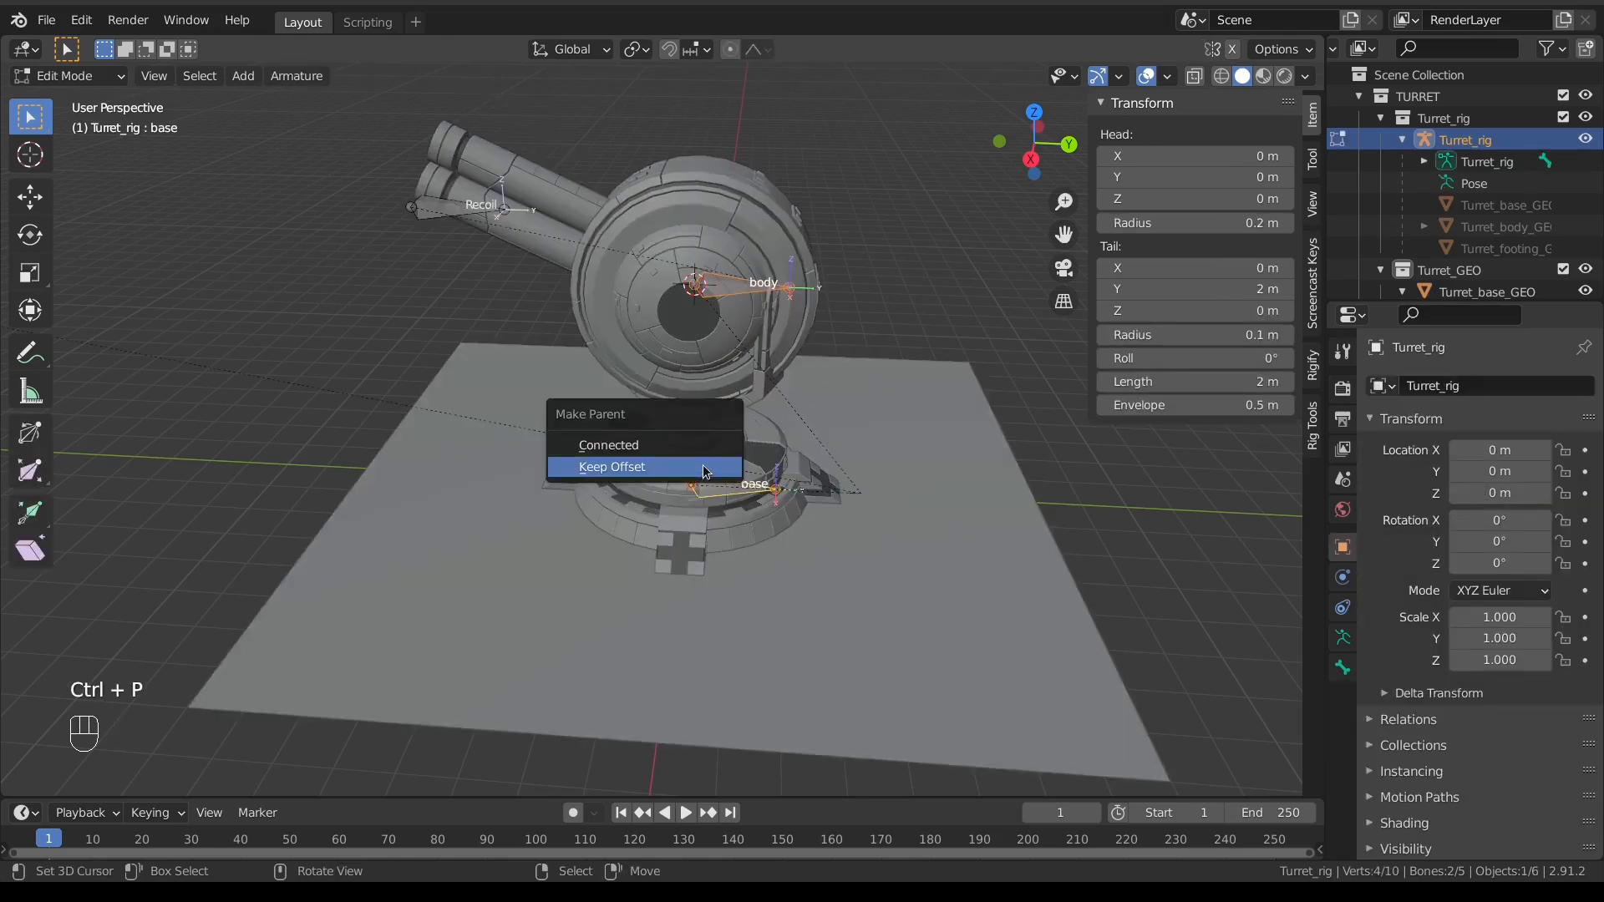
left_click(704, 466)
scroll(704, 472, "down", 5)
key("ctrl+Tab")
left_click(614, 562)
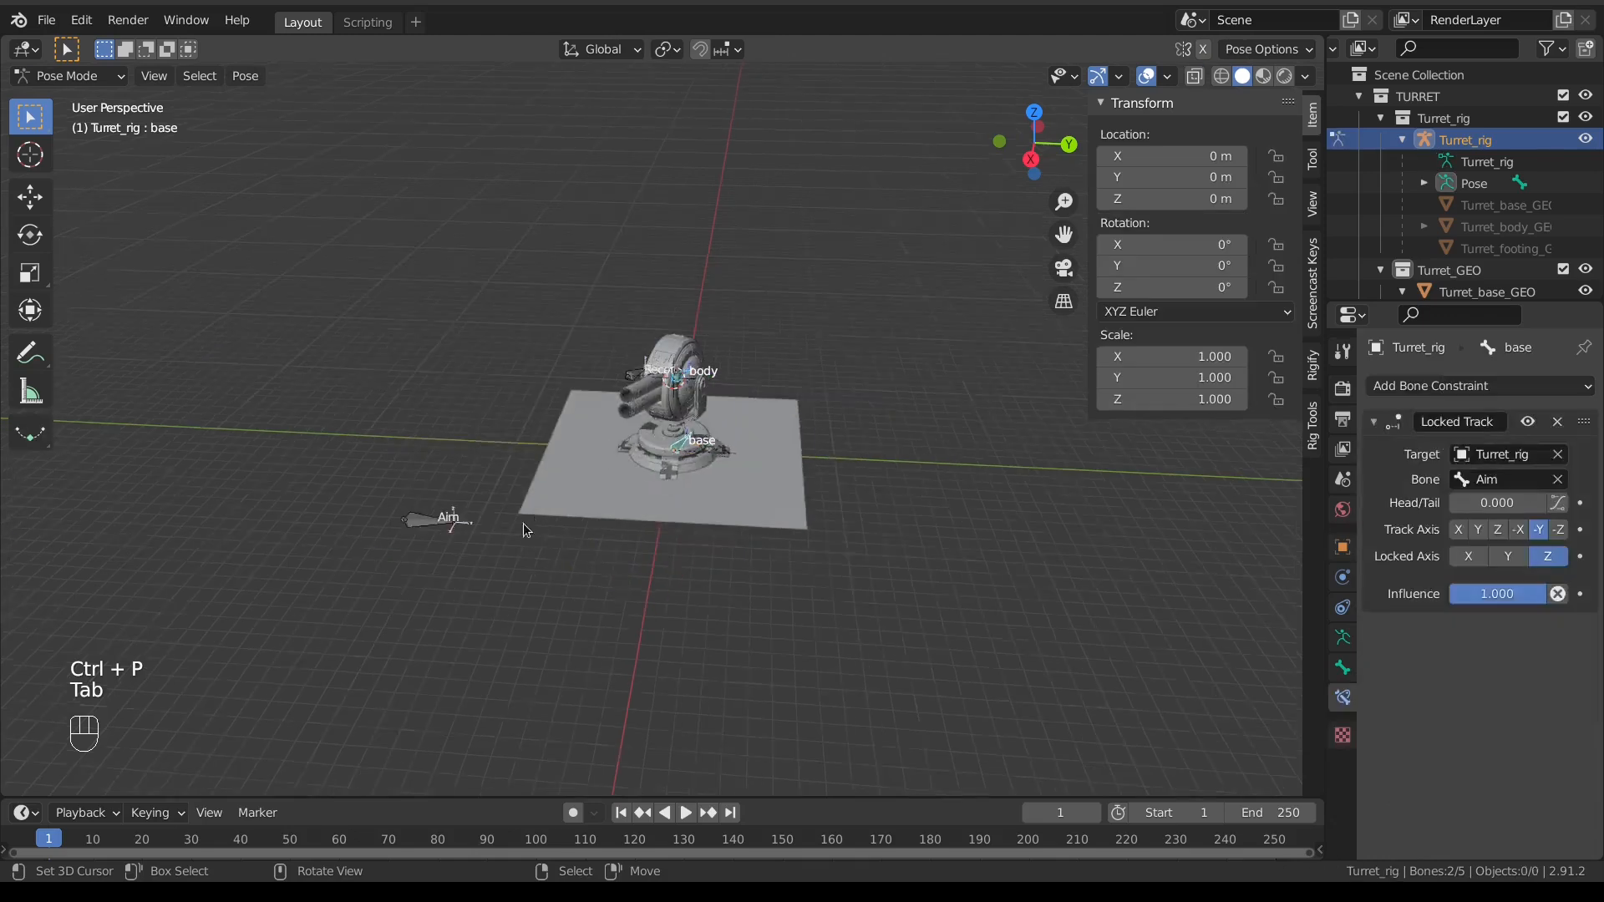
Step: Move the Aim bone to several positions around the turret to check the tracking from different angles
left_click(479, 512)
key("g")
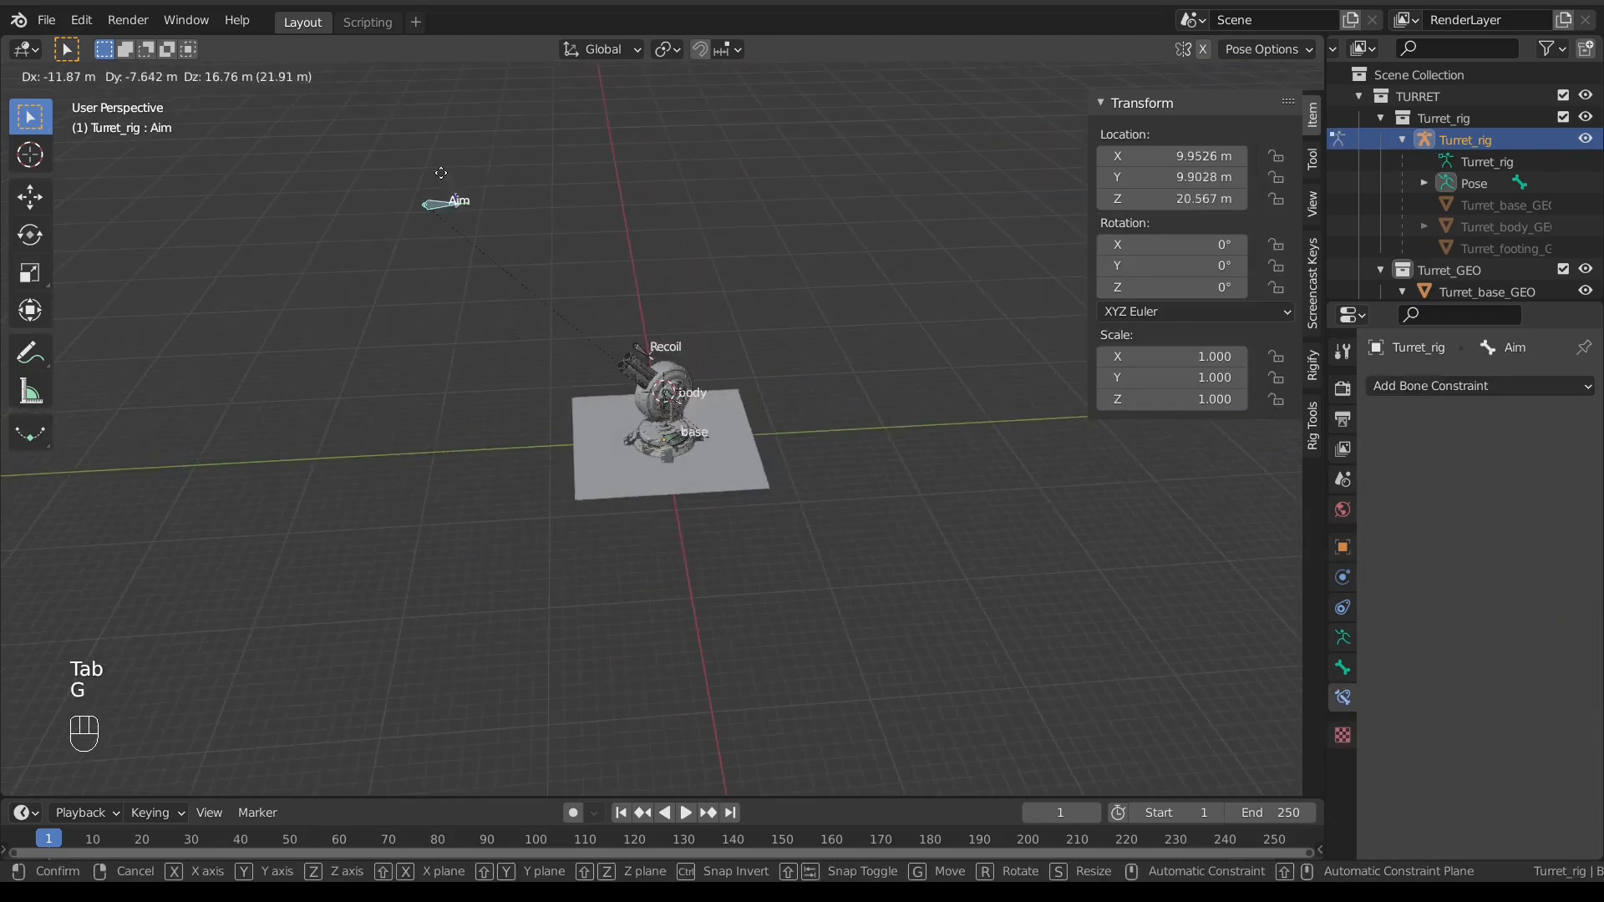
left_click(643, 301)
middle_click_drag(720, 369, 575, 304)
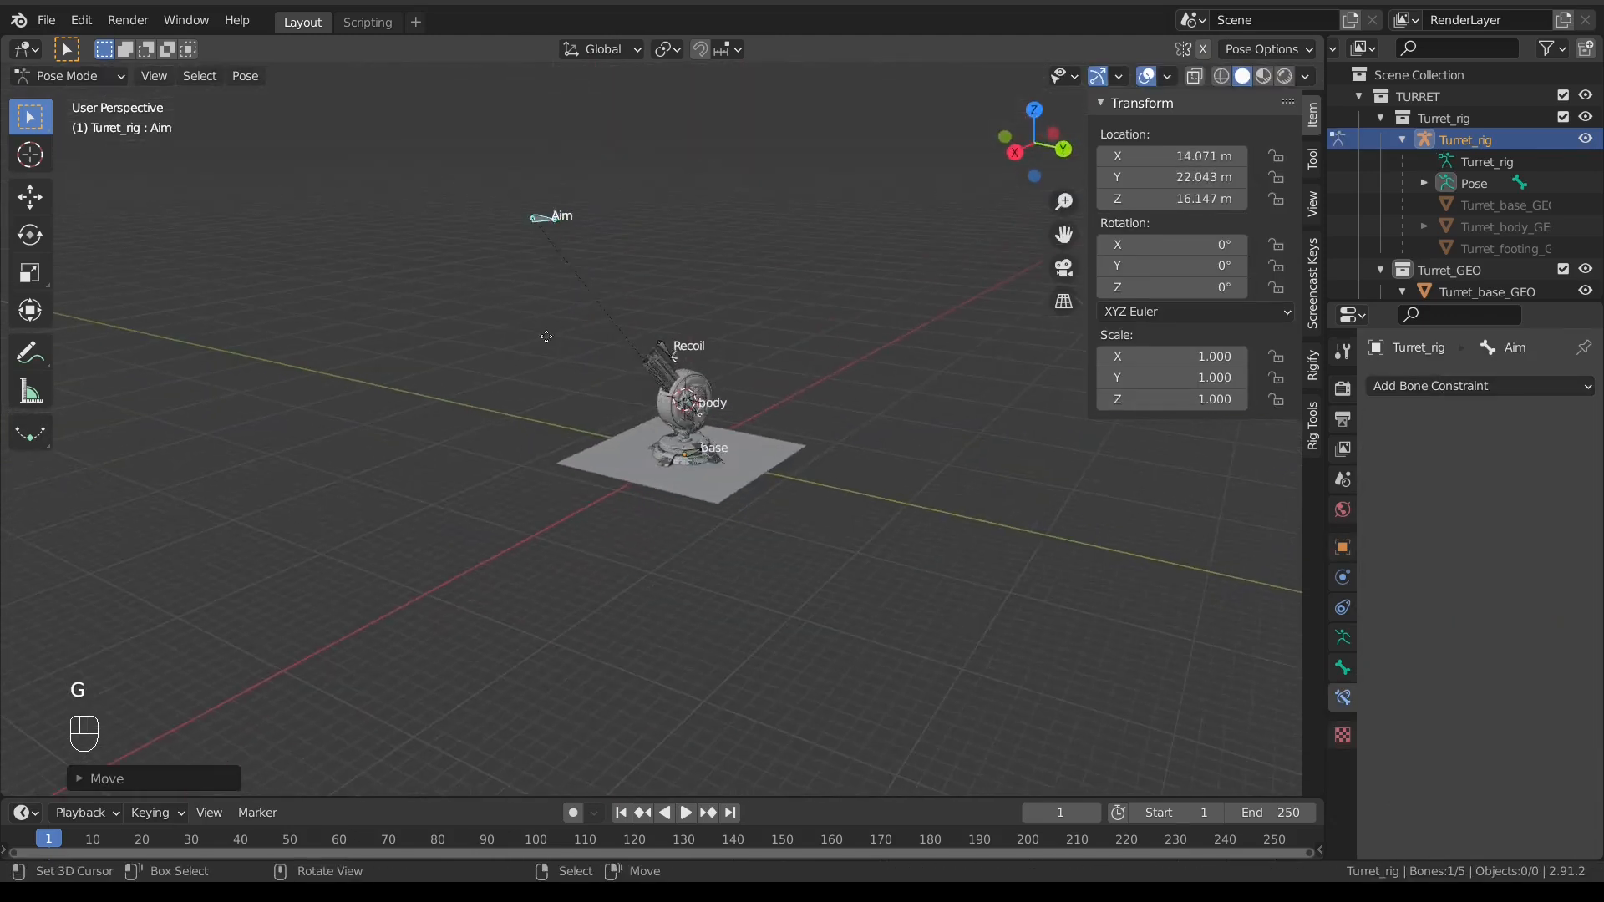
key("g")
left_click(414, 405)
middle_click_drag(415, 406, 618, 413)
key("g")
left_click(307, 415)
middle_click_drag(309, 415, 423, 464)
key("g")
left_click(516, 415)
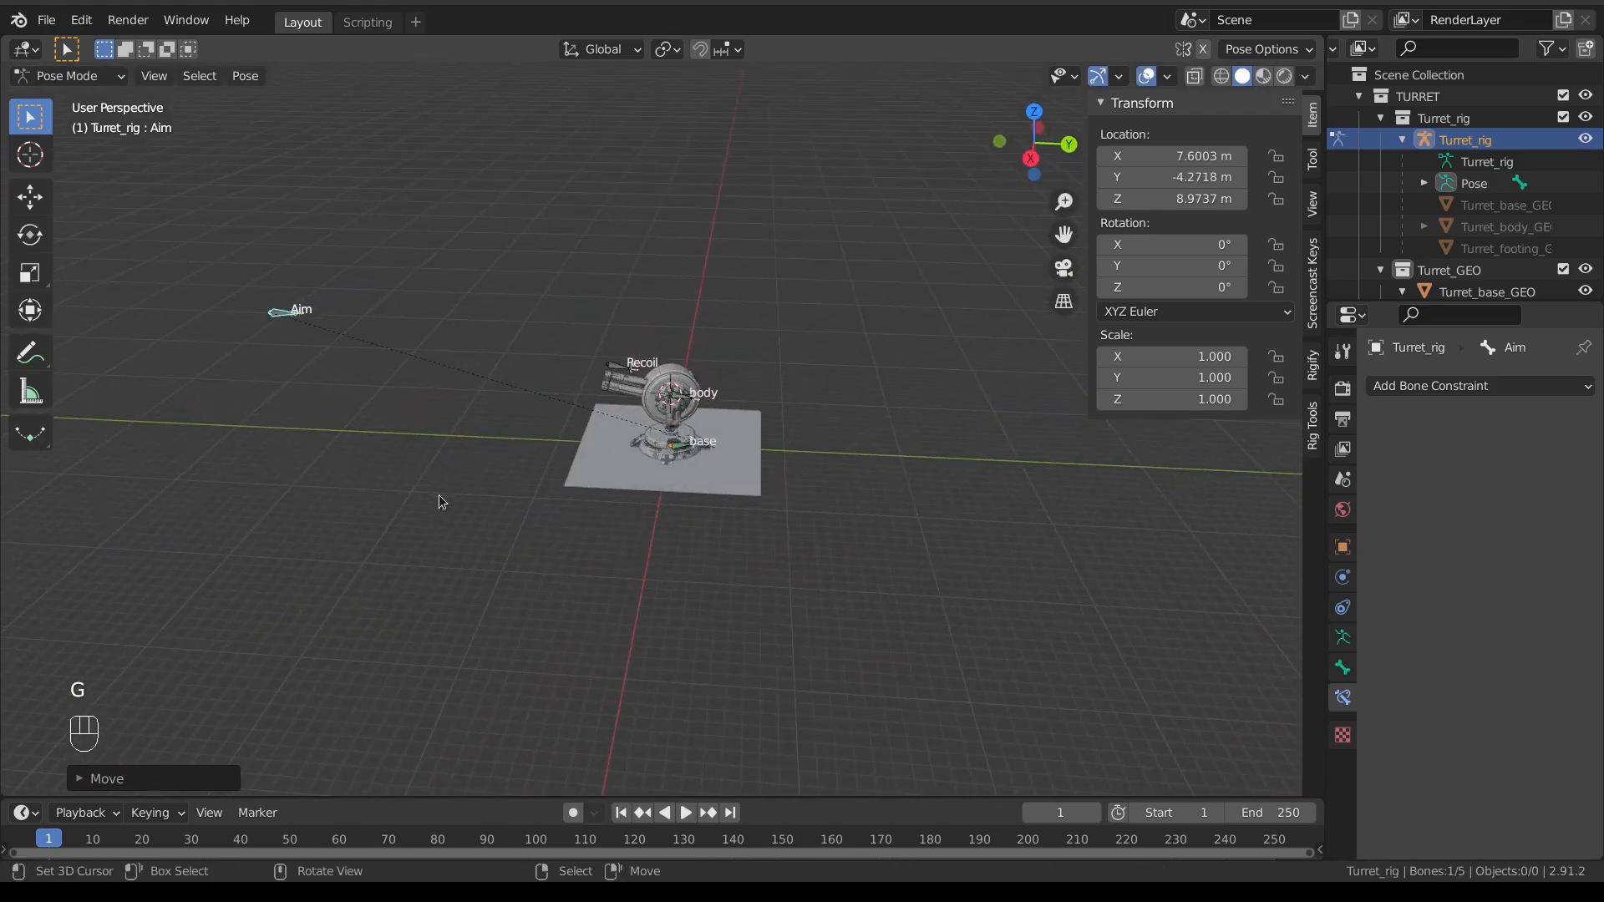
Step: Clear the pose rotation and location of all bones
key("a")
key("a")
key("a")
key("alt+r")
key("alt+g")
Step: Lock all location, rotation and scale channels of the Recoil bone except Y location, and test-move the bone
scroll(539, 485, "up", 5)
middle_click_drag(535, 409, 543, 442, "shift")
scroll(536, 480, "up", 1)
right_click(513, 366)
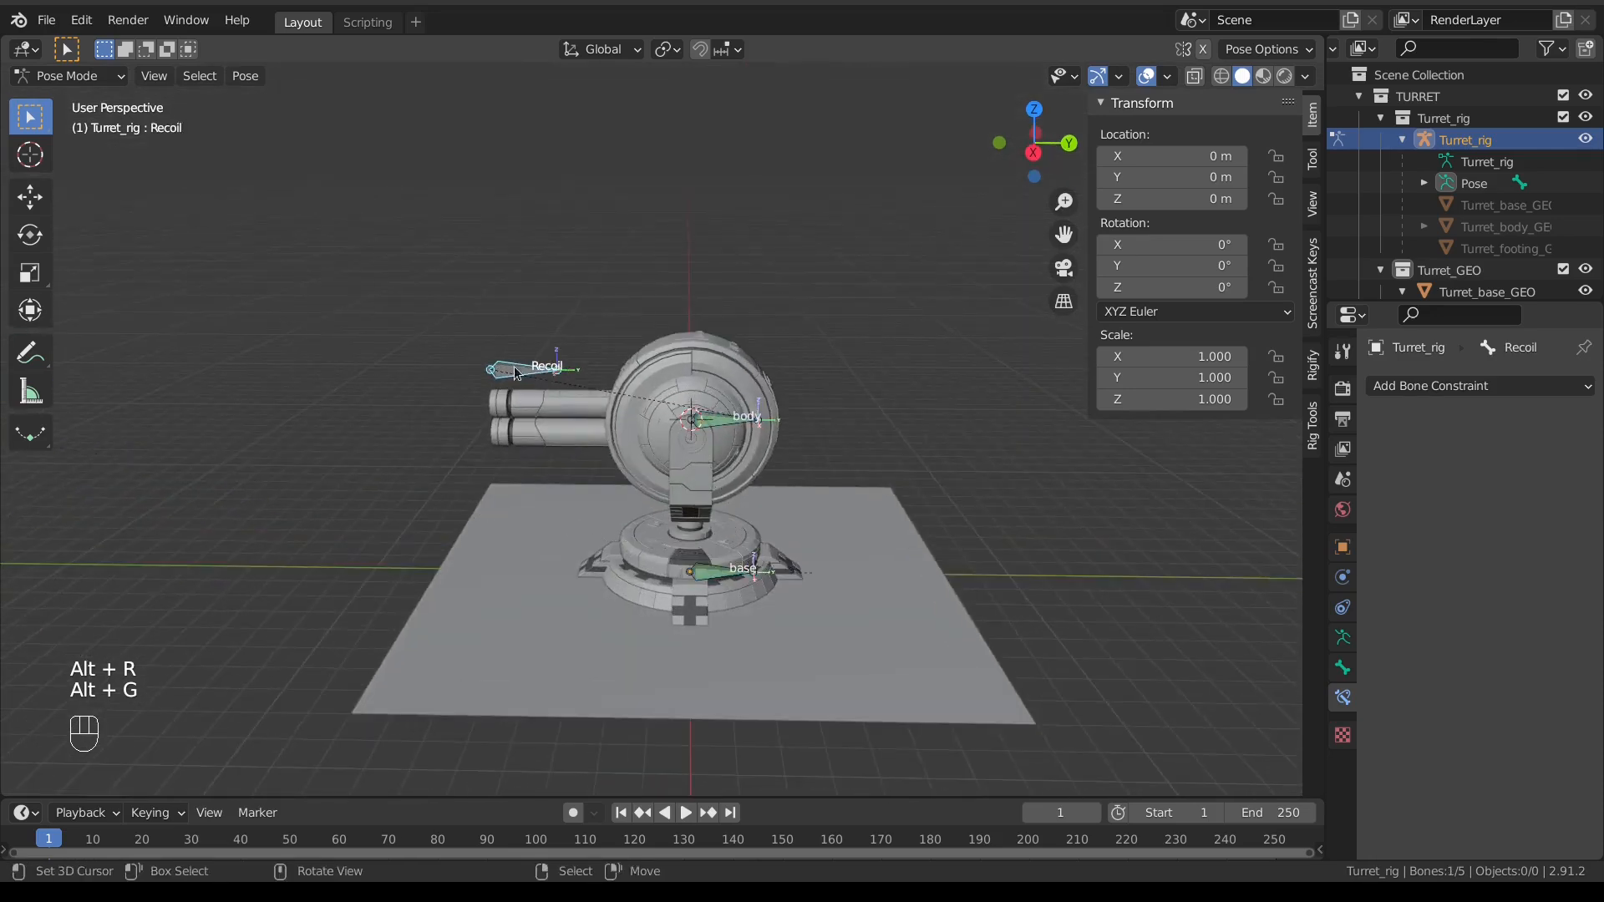
left_click(558, 435)
left_click(559, 368)
left_click_drag(1272, 159, 1278, 275)
left_click_drag(1277, 356, 1276, 399)
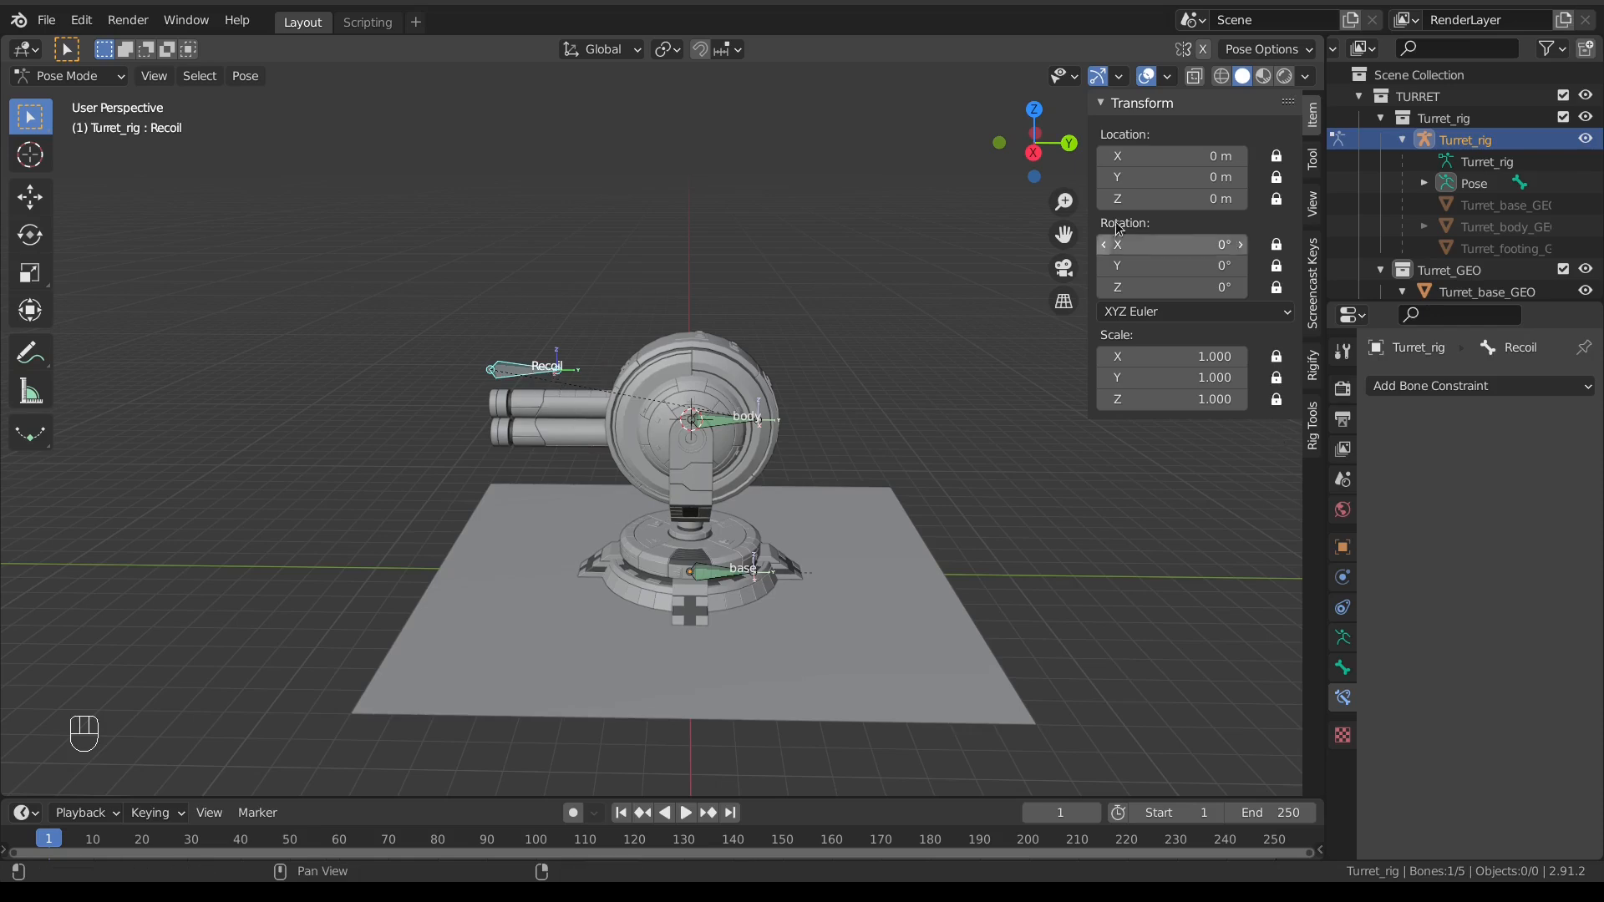
left_click(1276, 177)
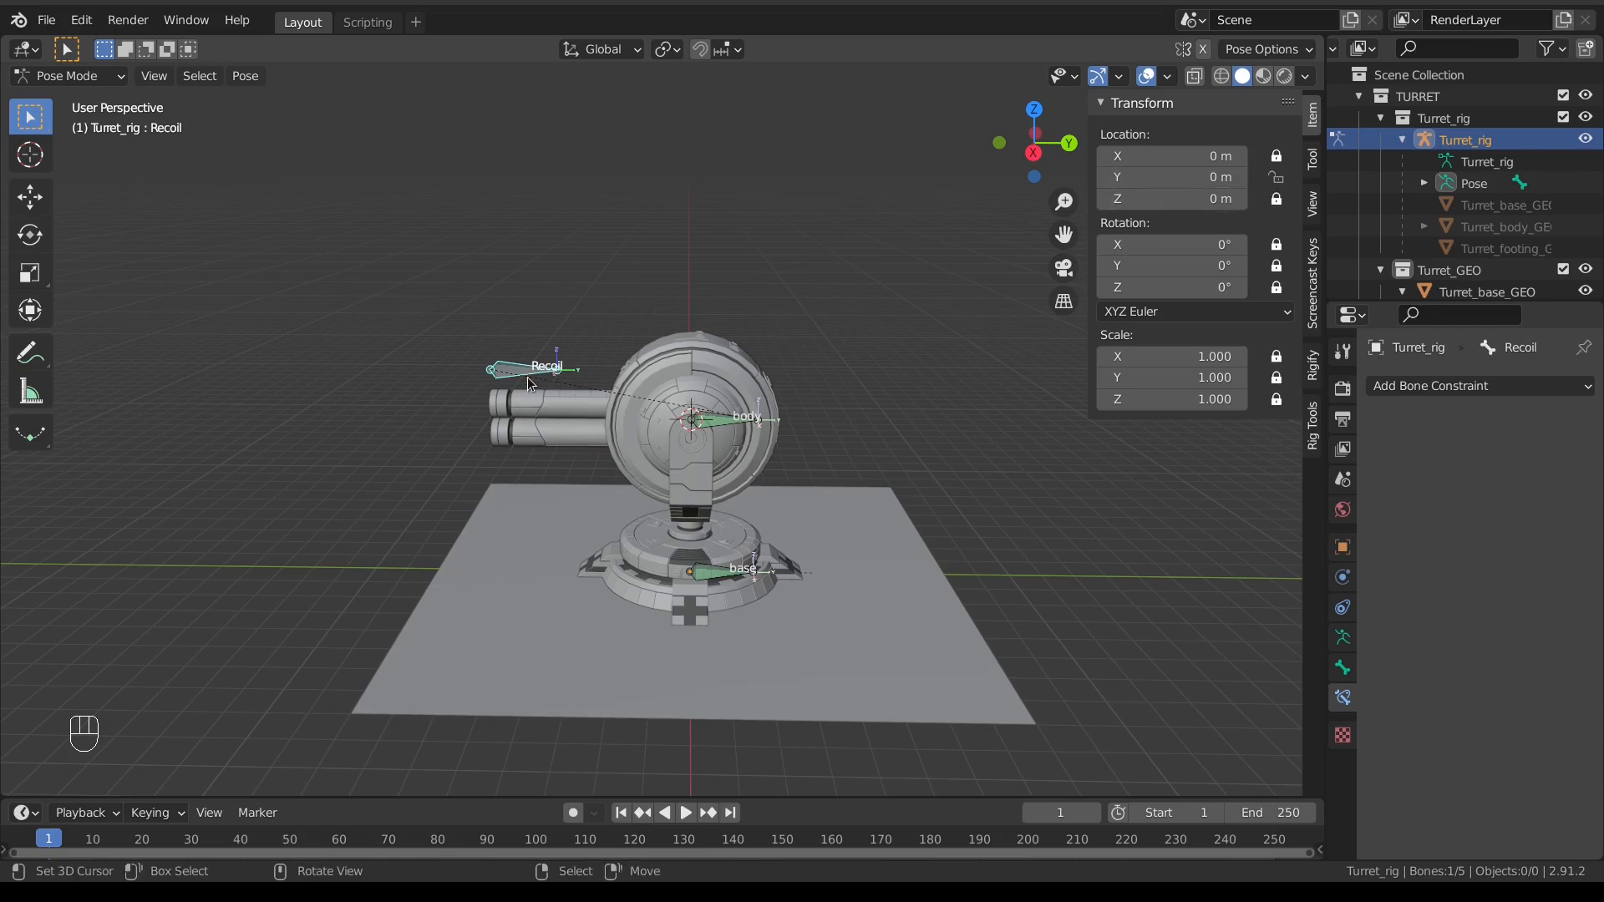
key("g")
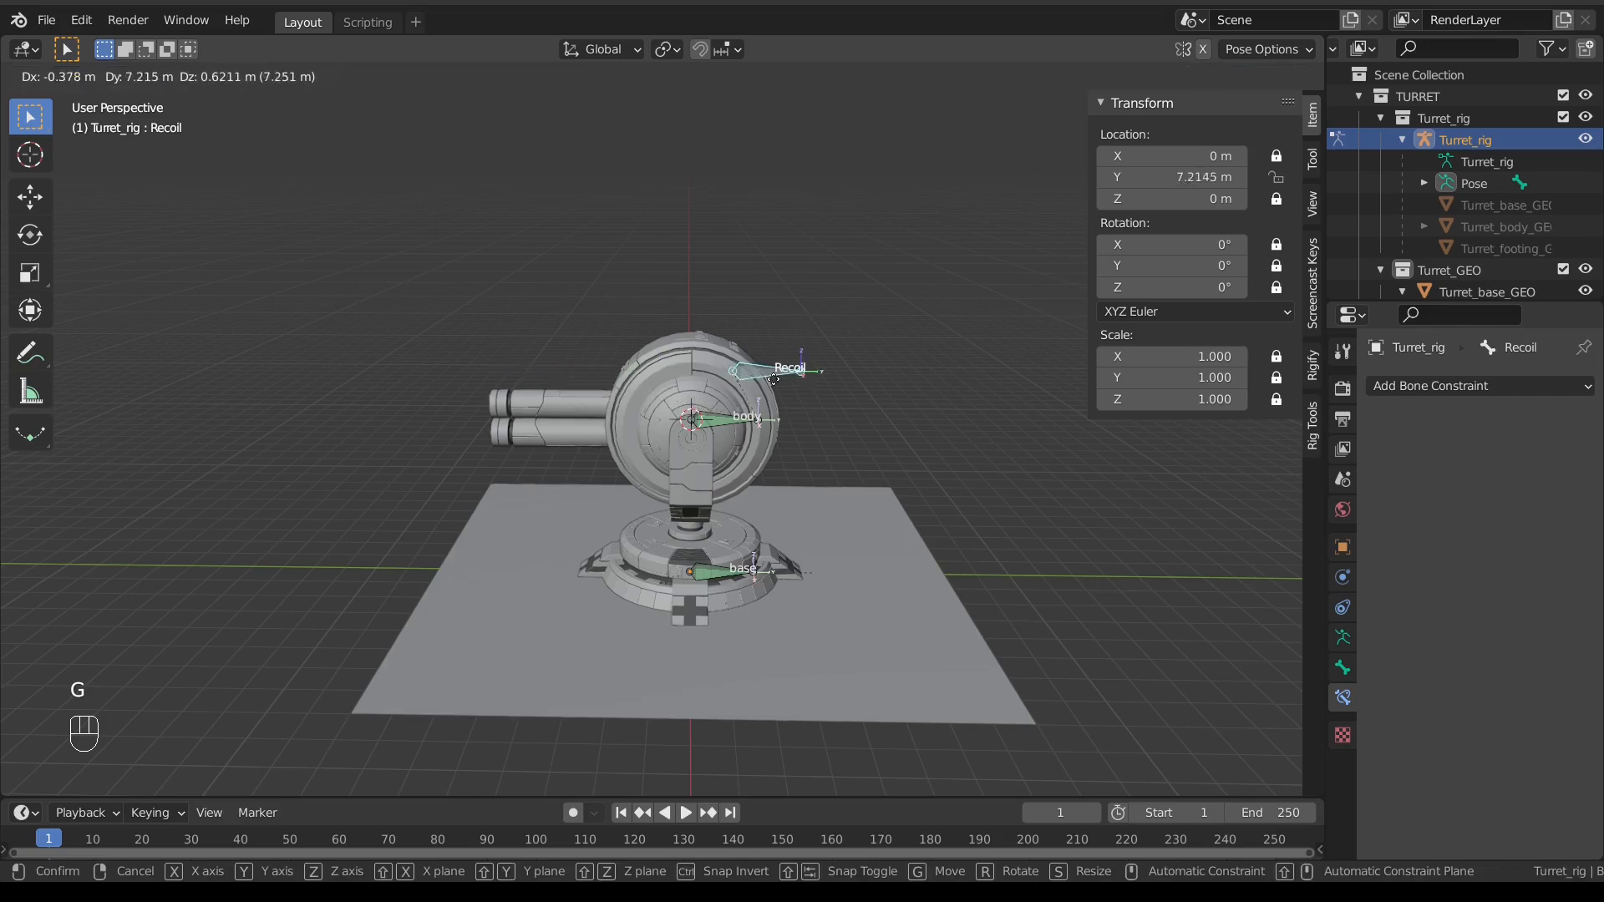
right_click(661, 391)
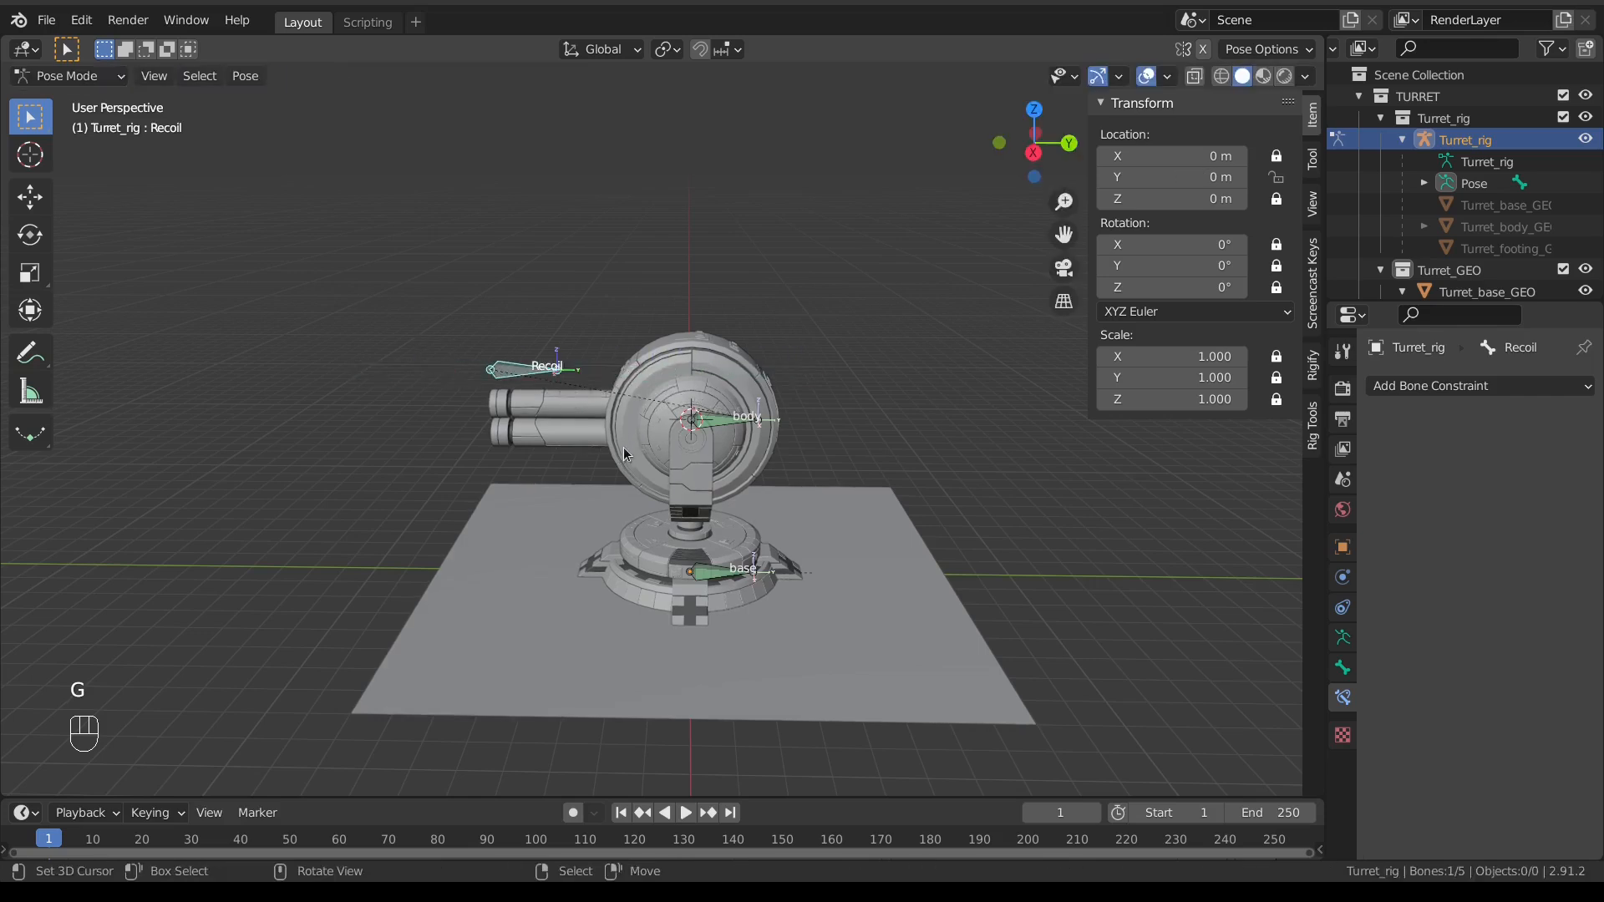
Step: Set the Recoil shape key of the turret barrel mesh to 1.000, viewed from the right side
left_click(567, 434)
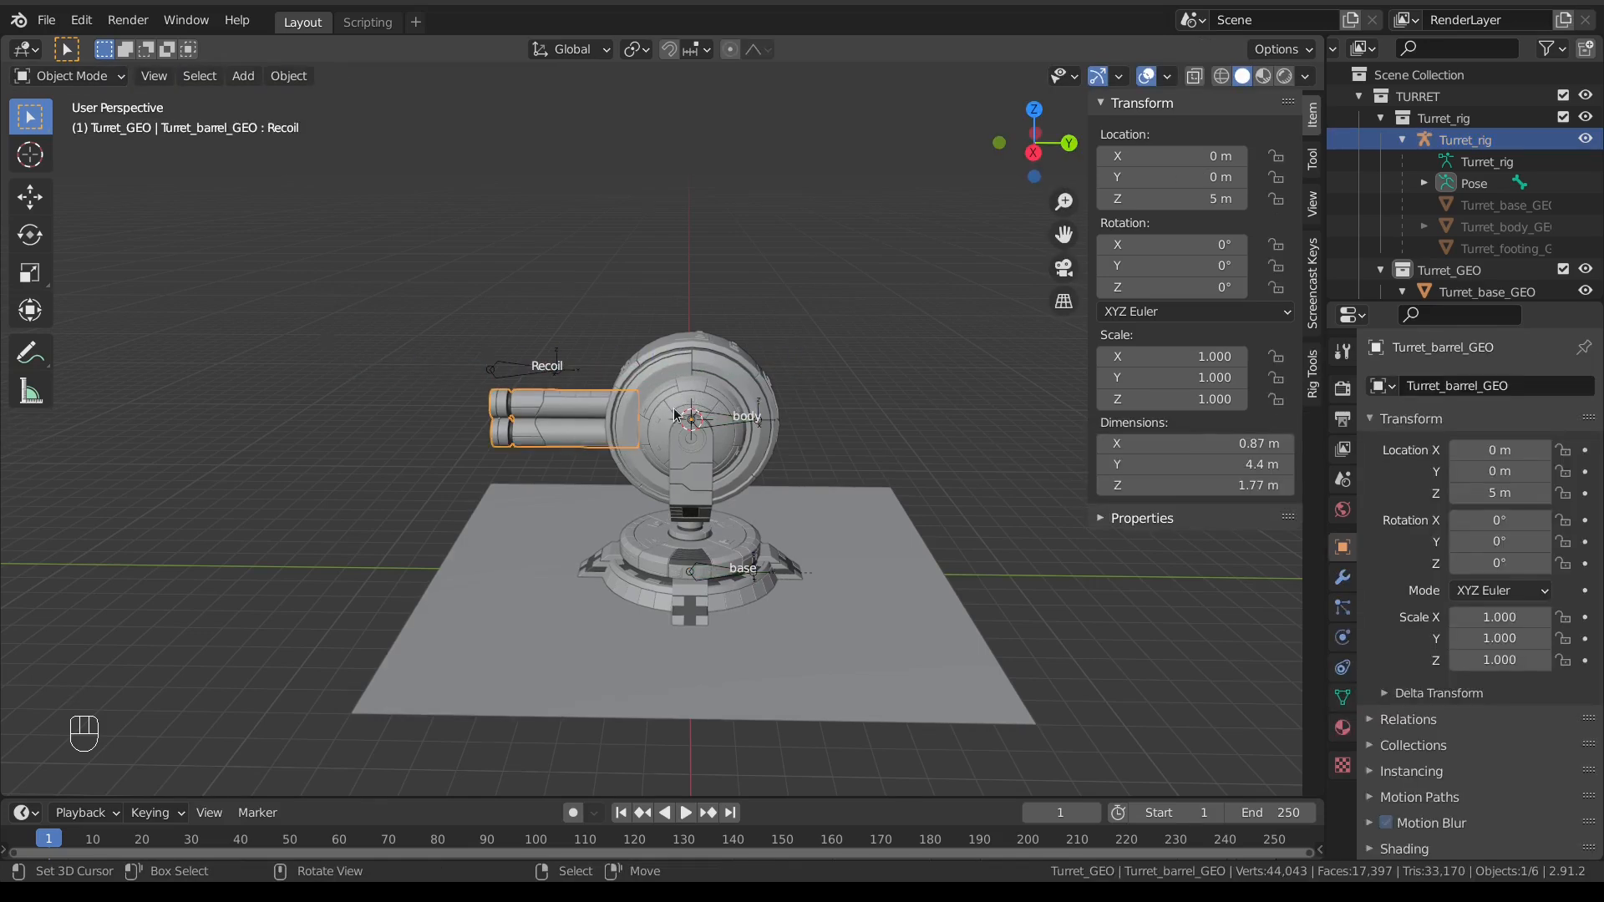
key("KP_3")
left_click(1343, 698)
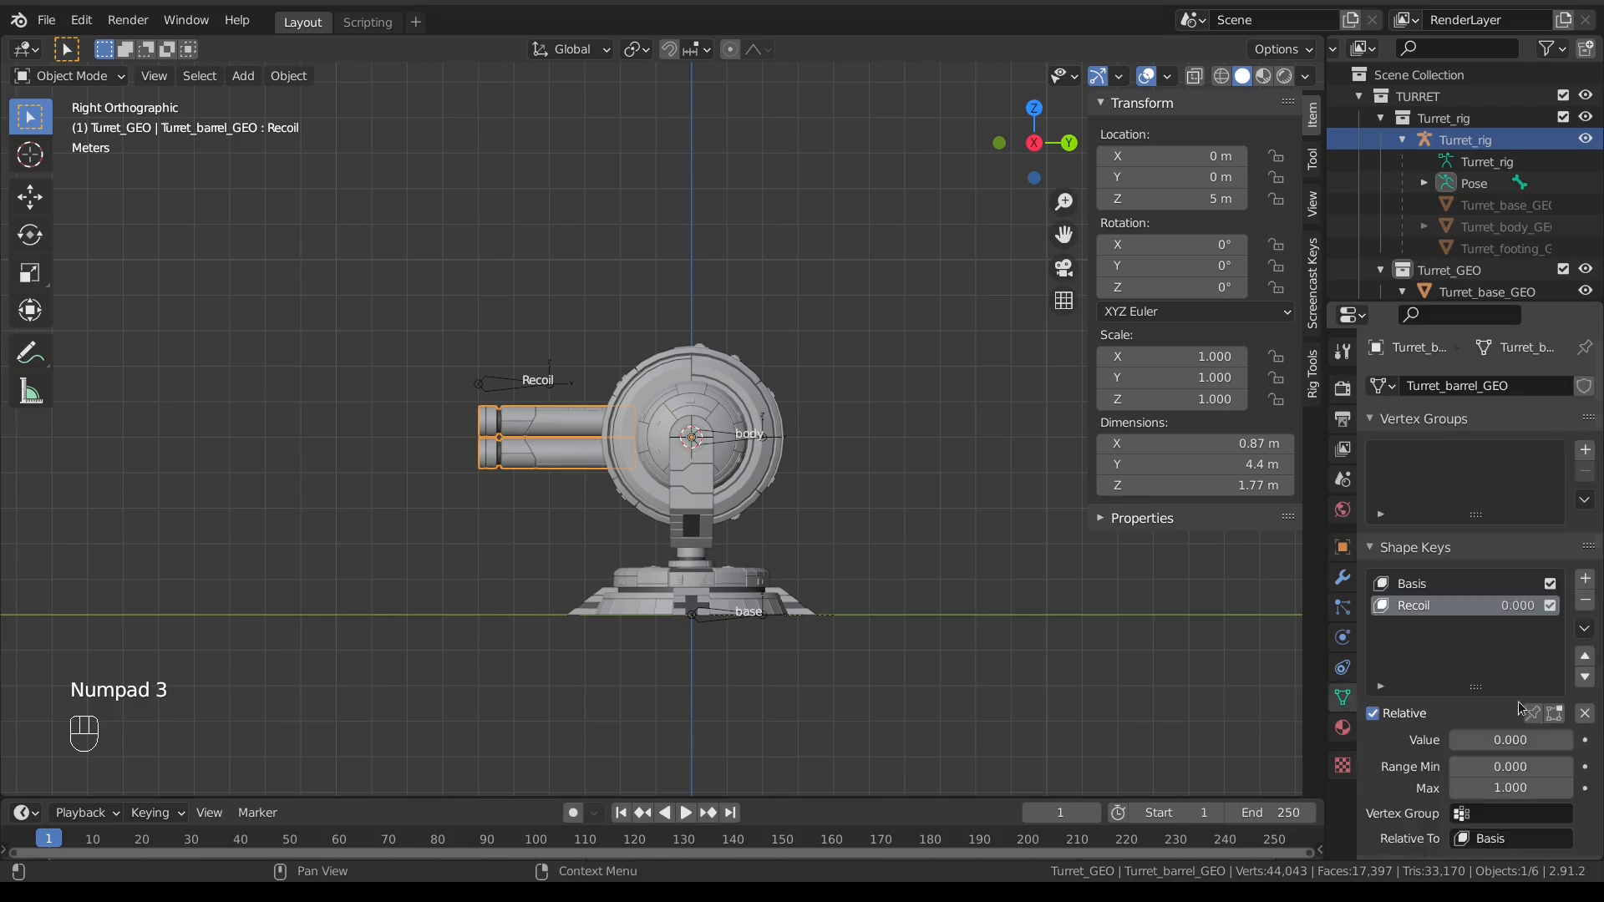
left_click_drag(1509, 607, 1581, 606)
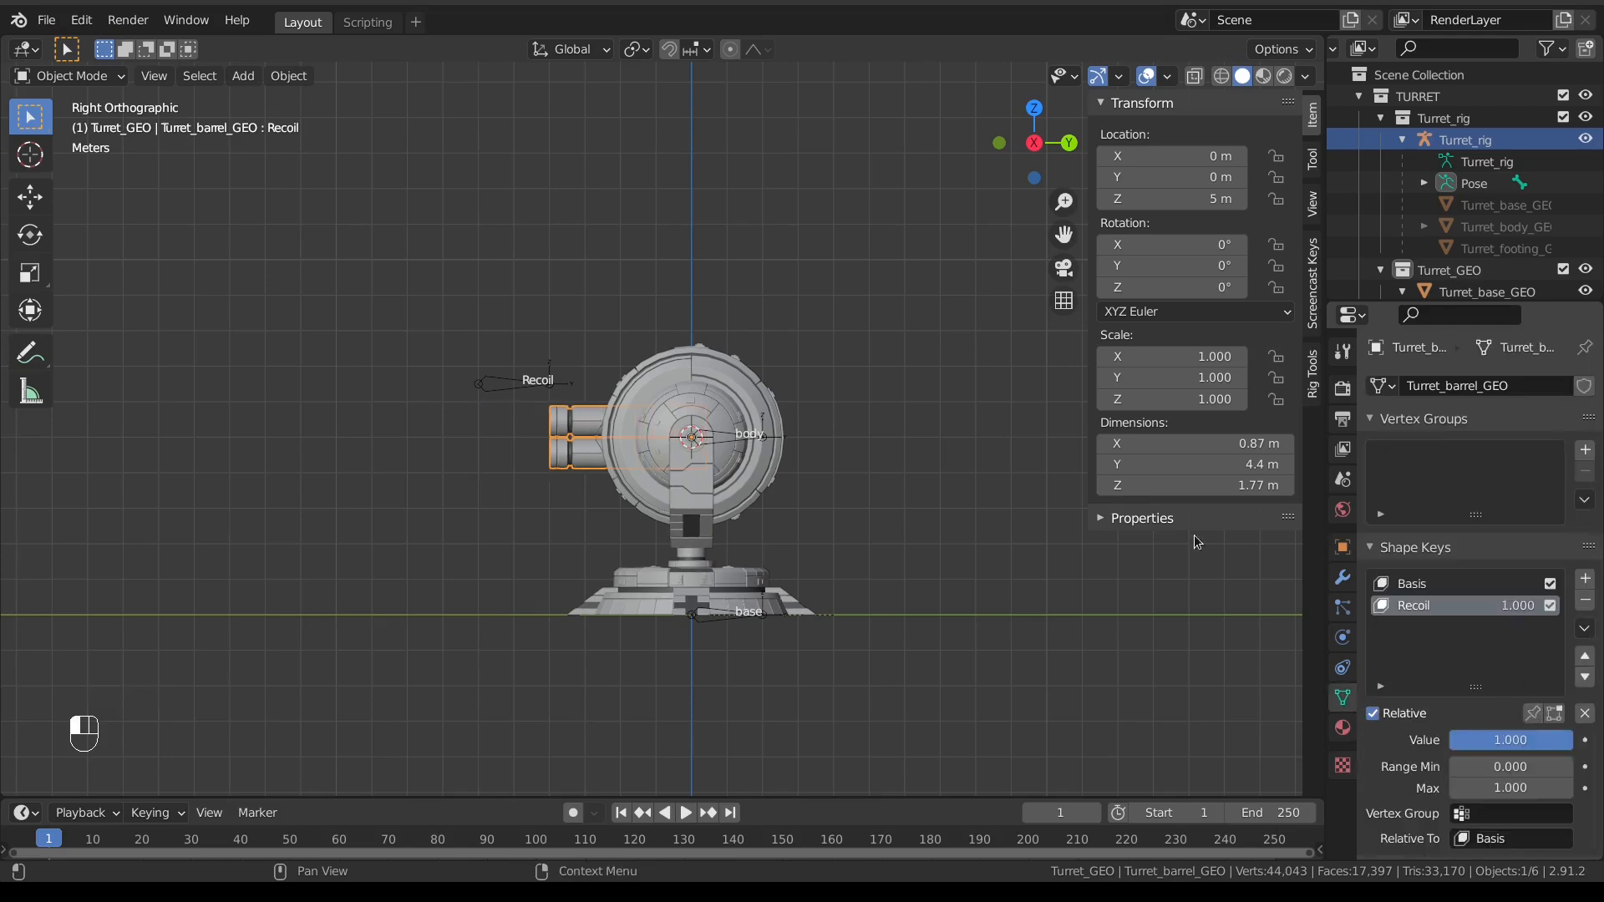
Step: Move the Recoil bone 2 m along the Y axis to match the retracted barrels
right_click(514, 384)
scroll(515, 390, "up", 1)
scroll(515, 389, "up", 2)
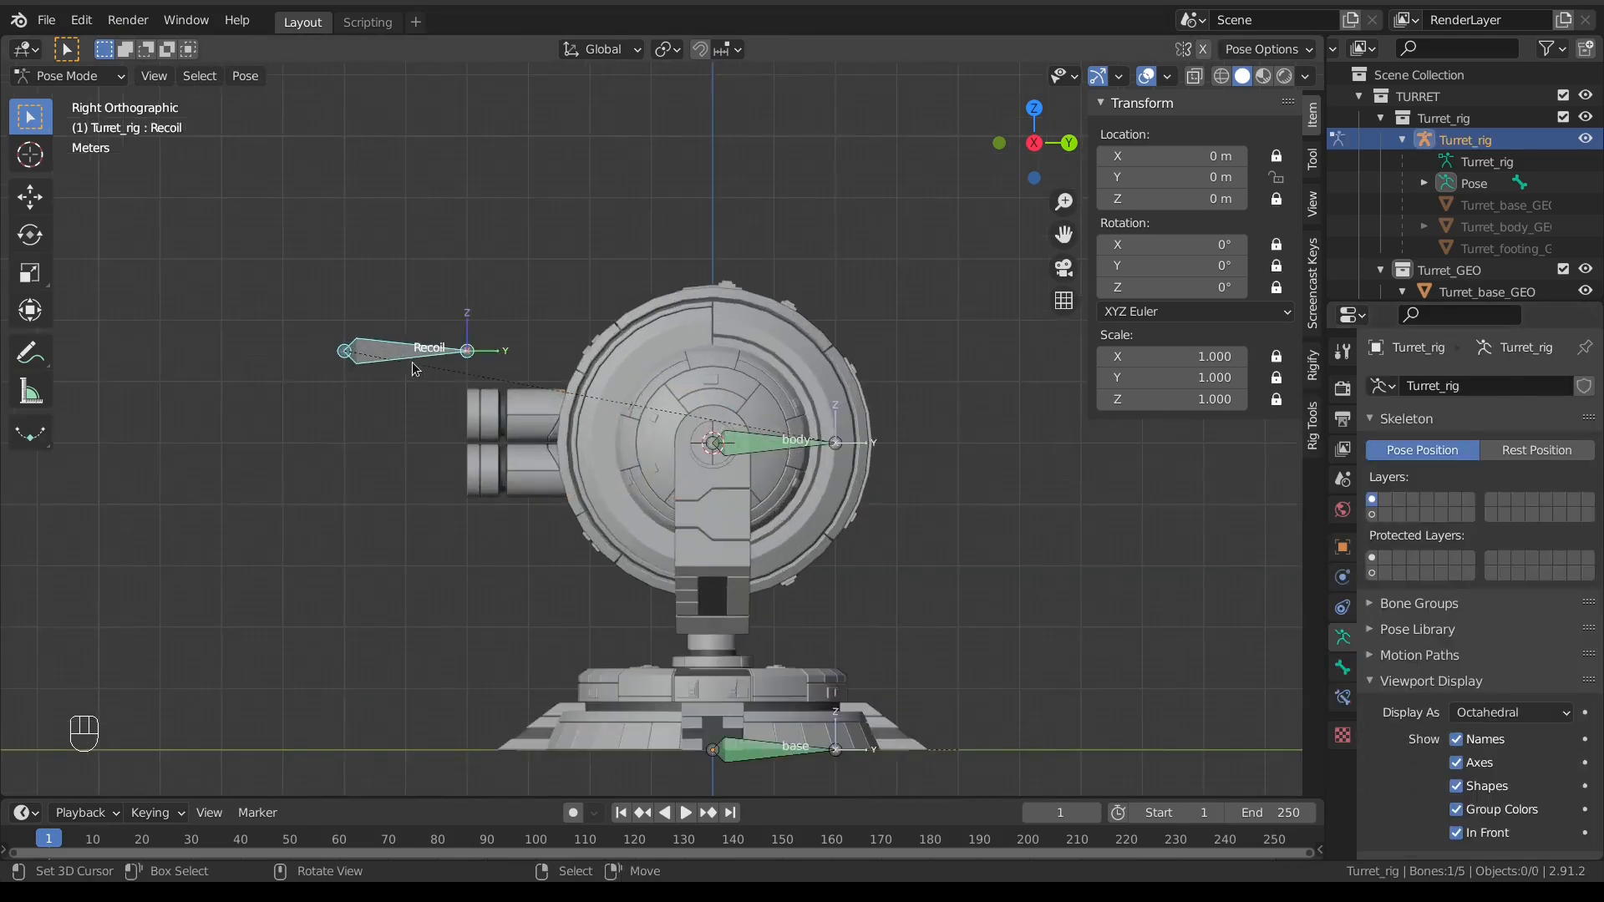
key("g")
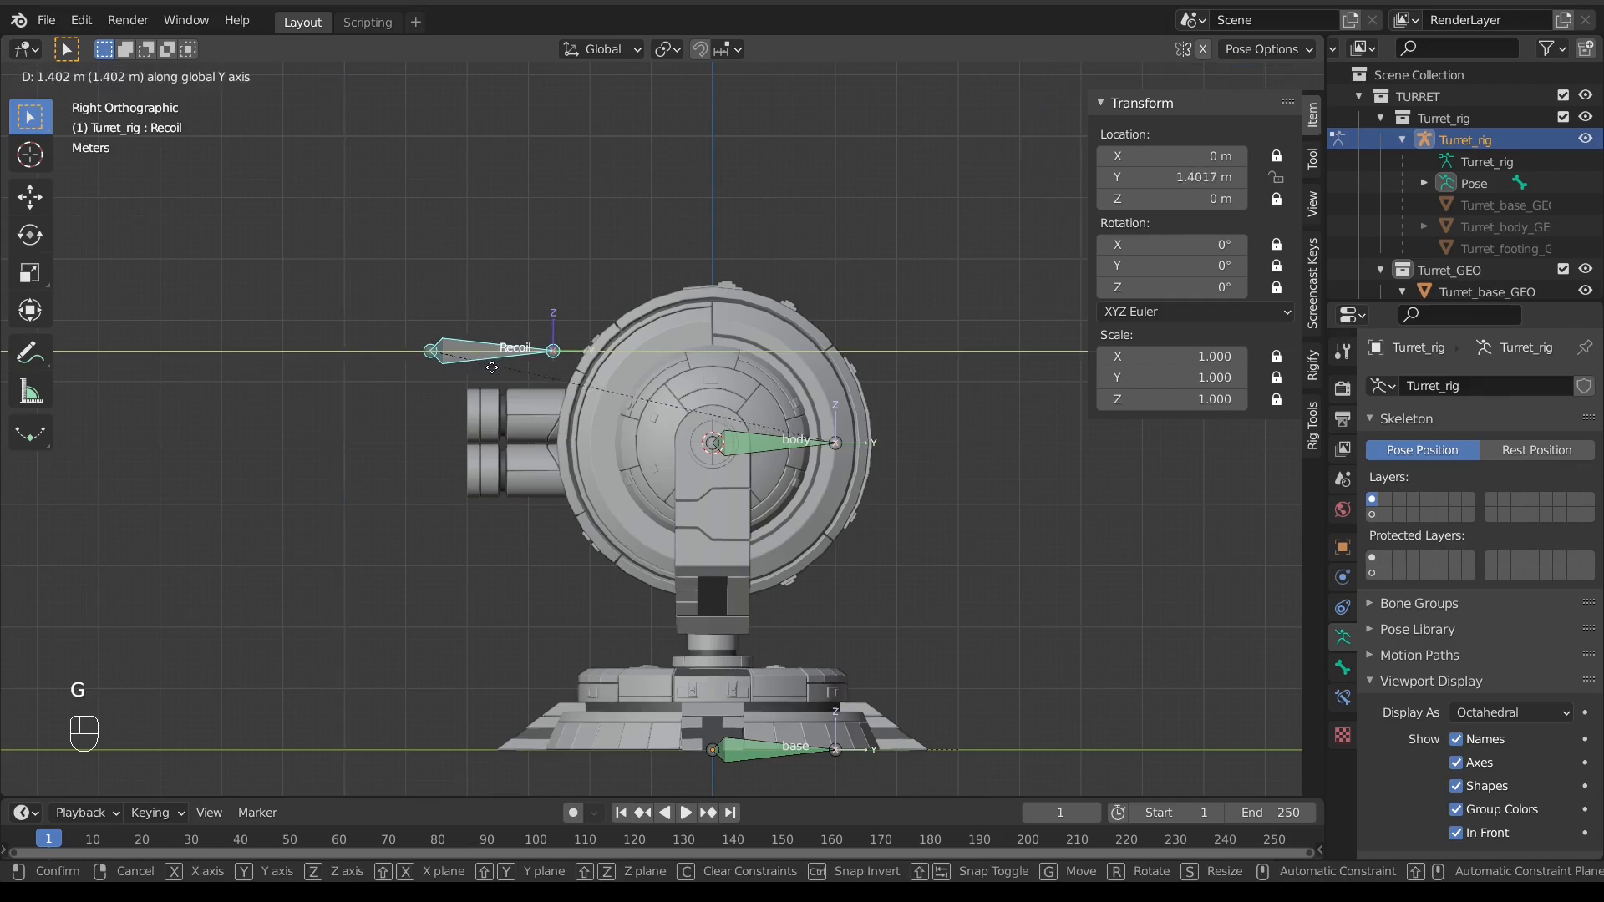
right_click(524, 373)
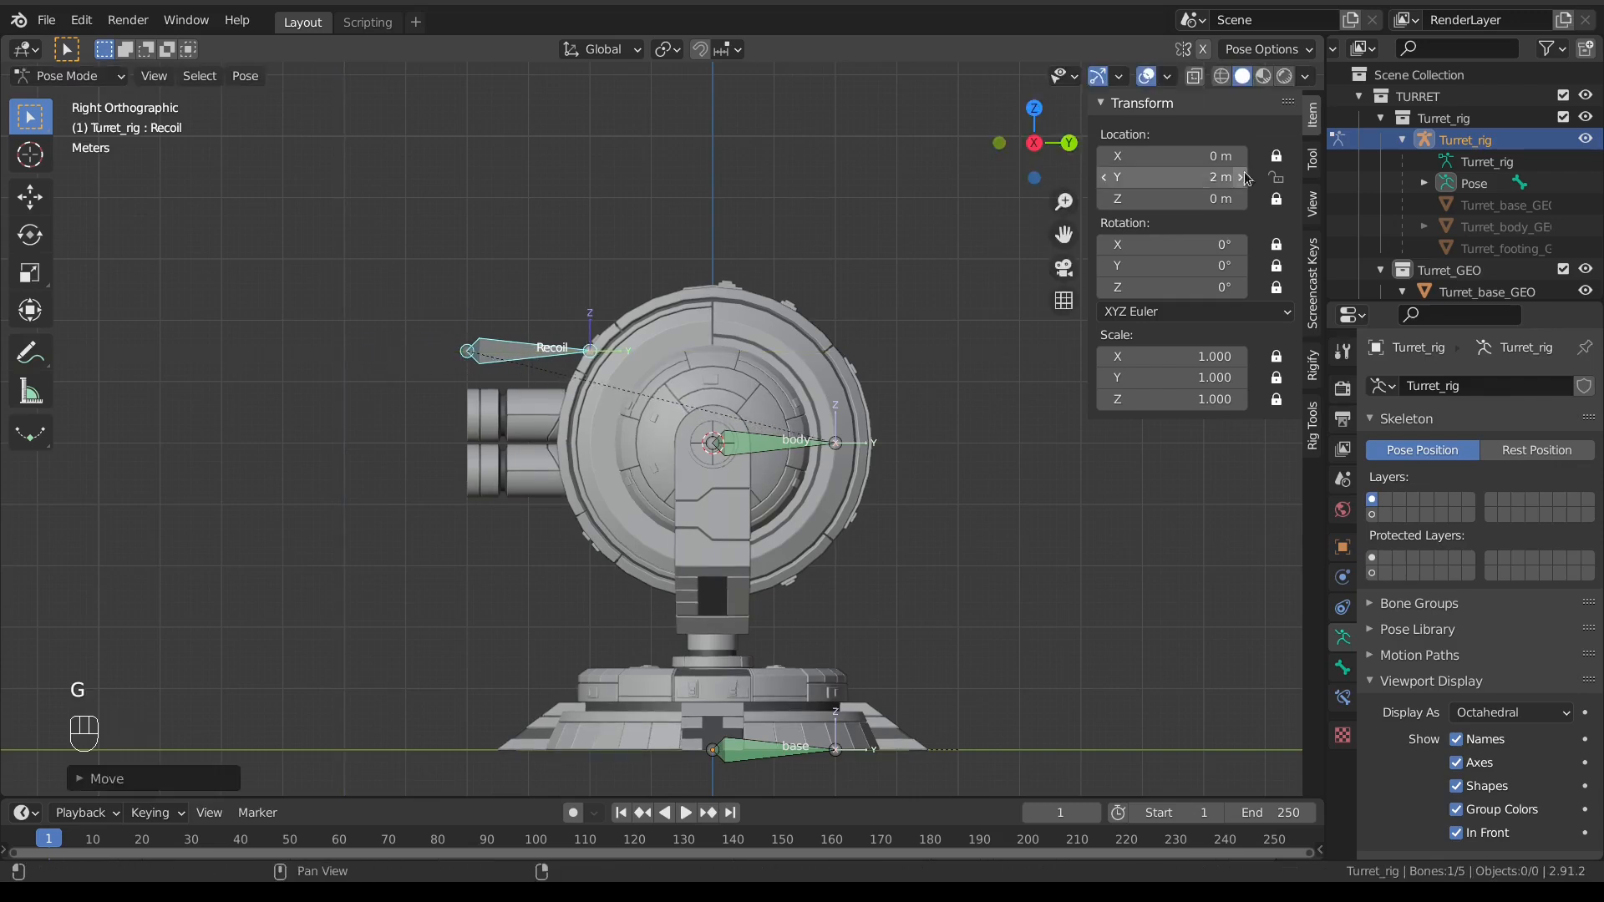
left_click(525, 420)
right_click(493, 363)
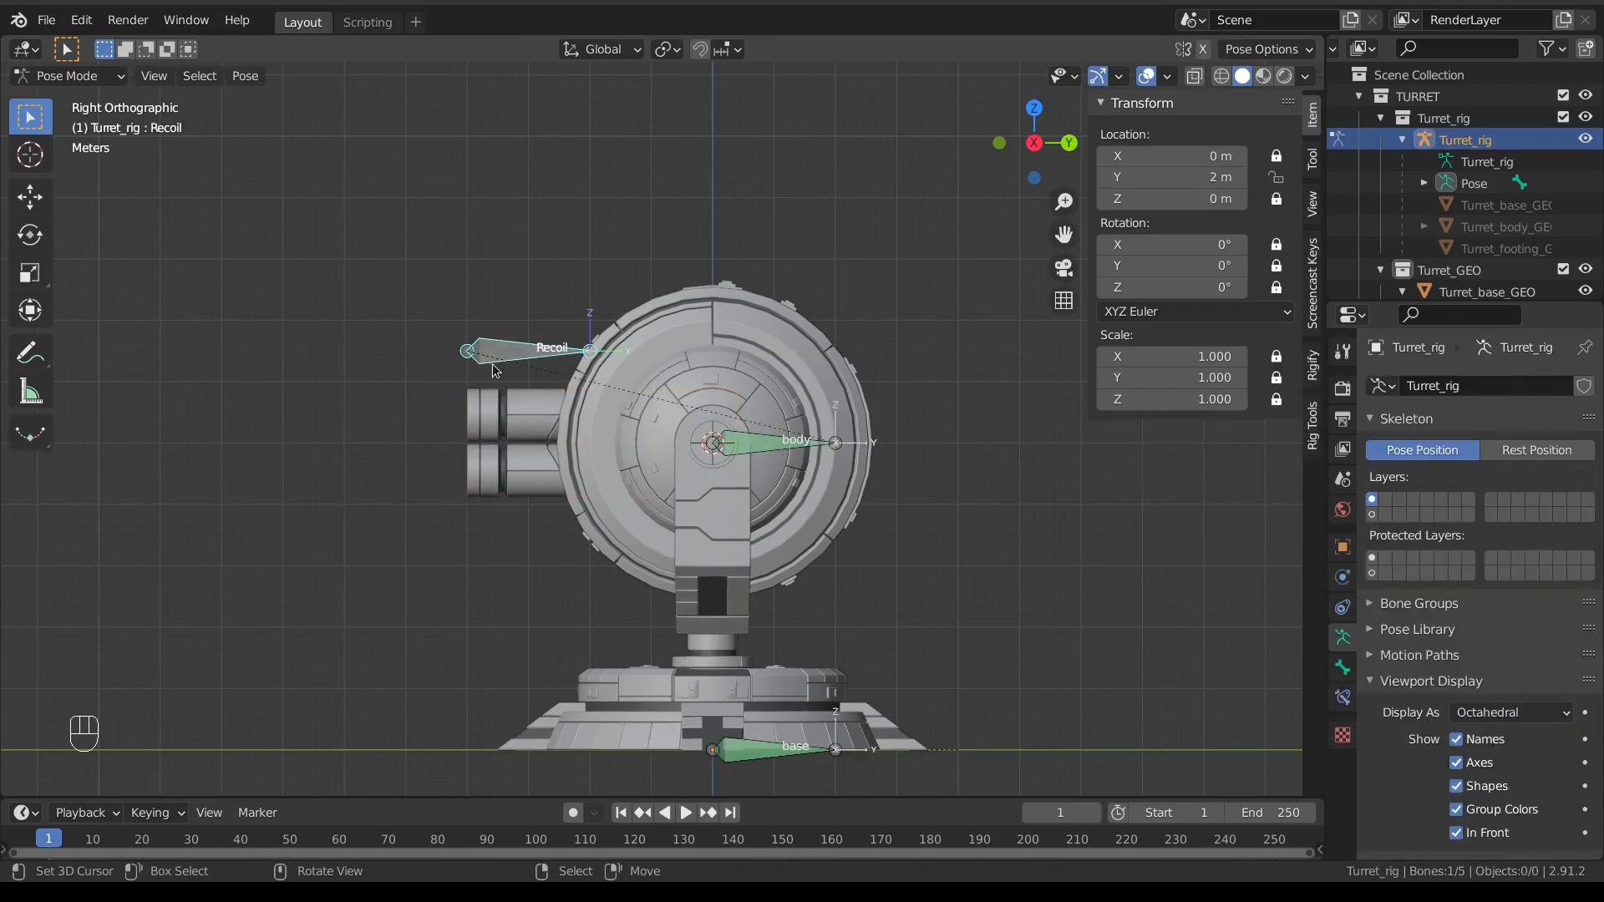
left_click(493, 414)
left_click(497, 357)
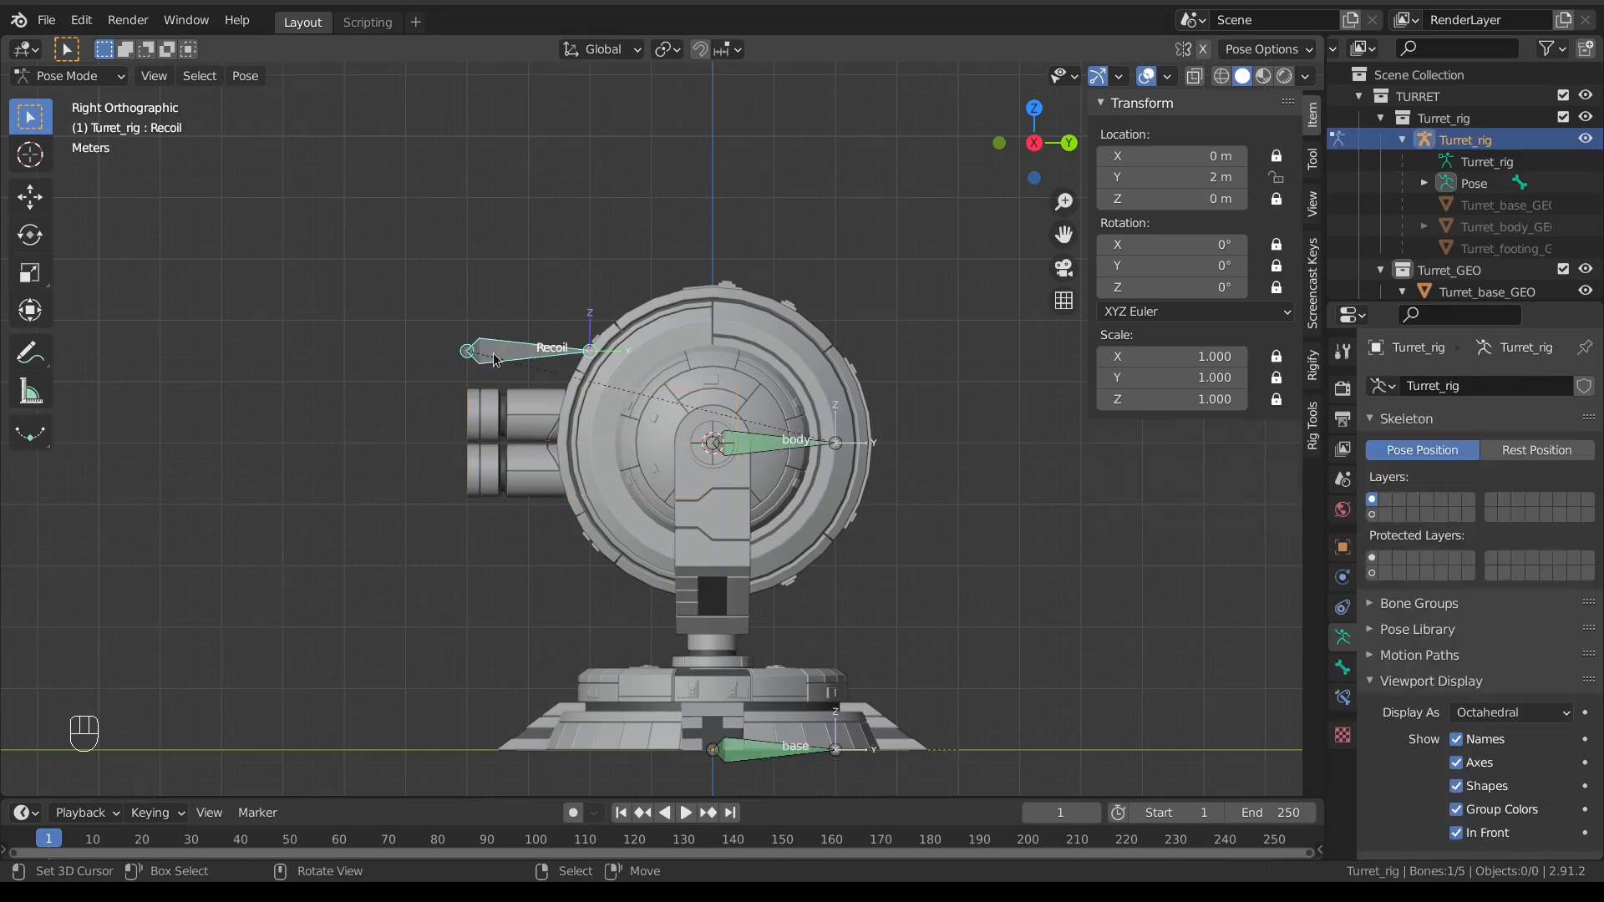
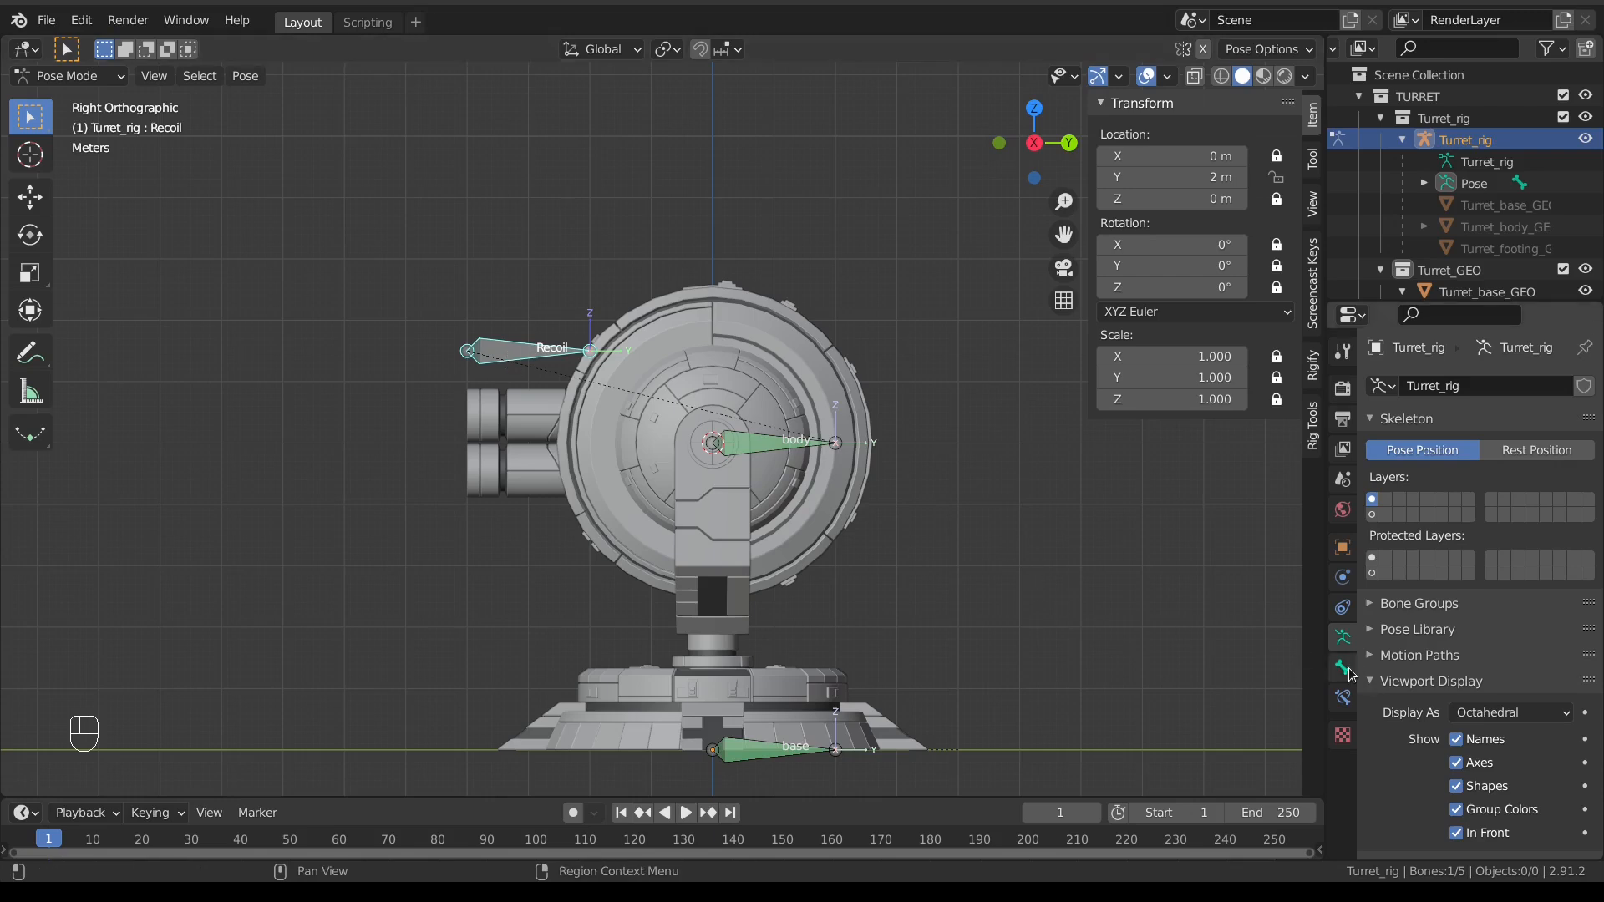
Step: Add a Limit Location constraint to the Recoil bone, enabling Minimum Y and Maximum Y with the maximum at 2 m
left_click(1342, 697)
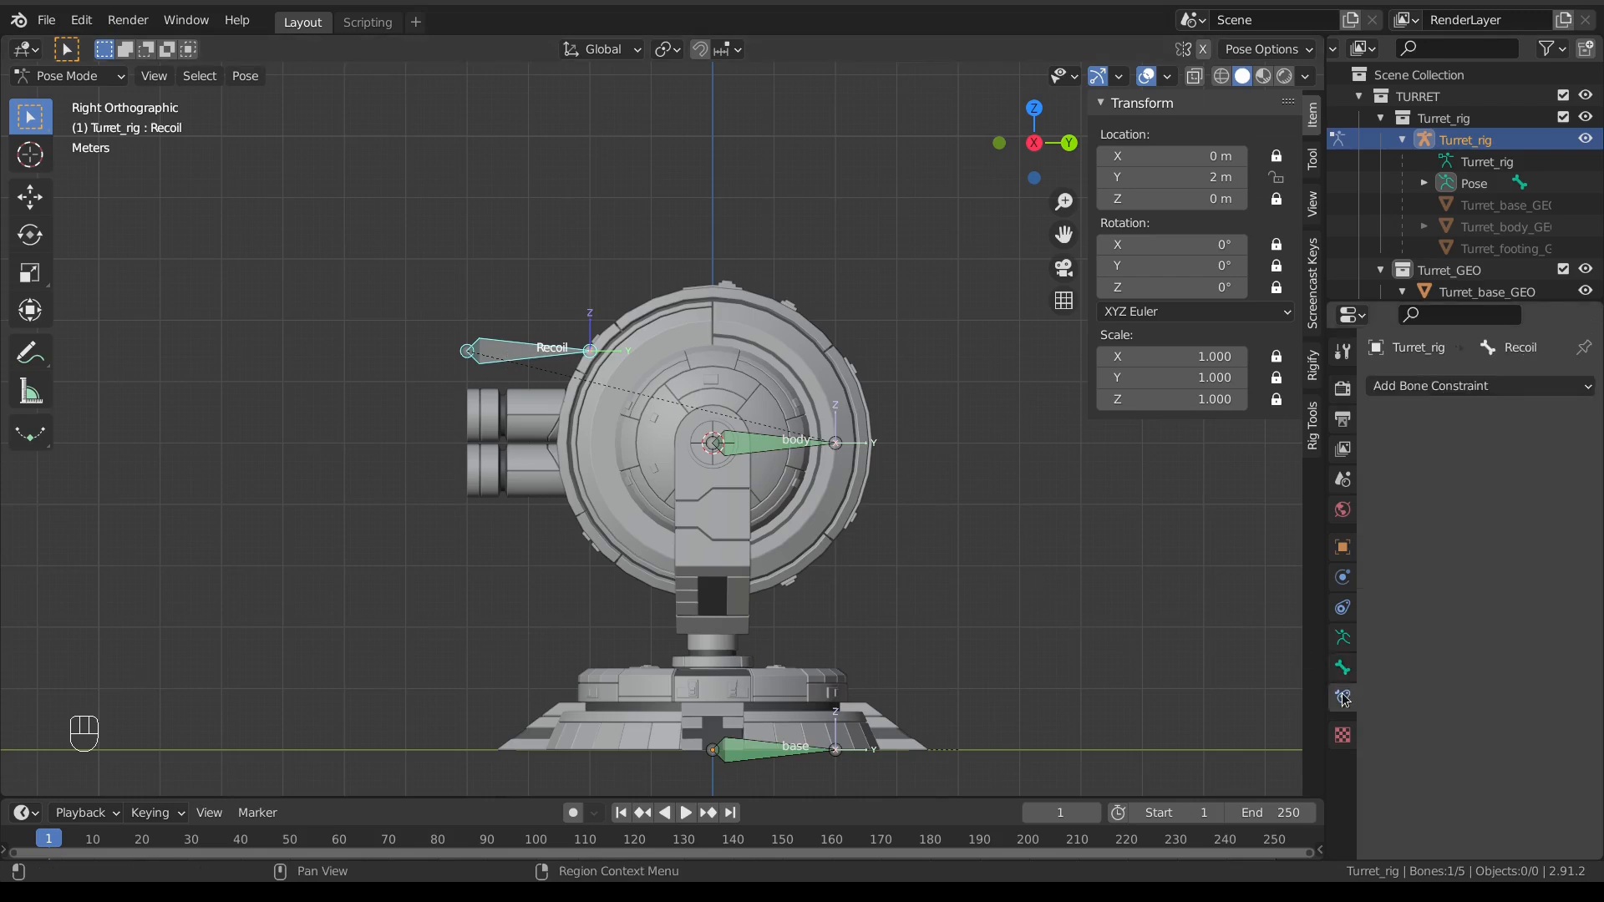
left_click(1434, 387)
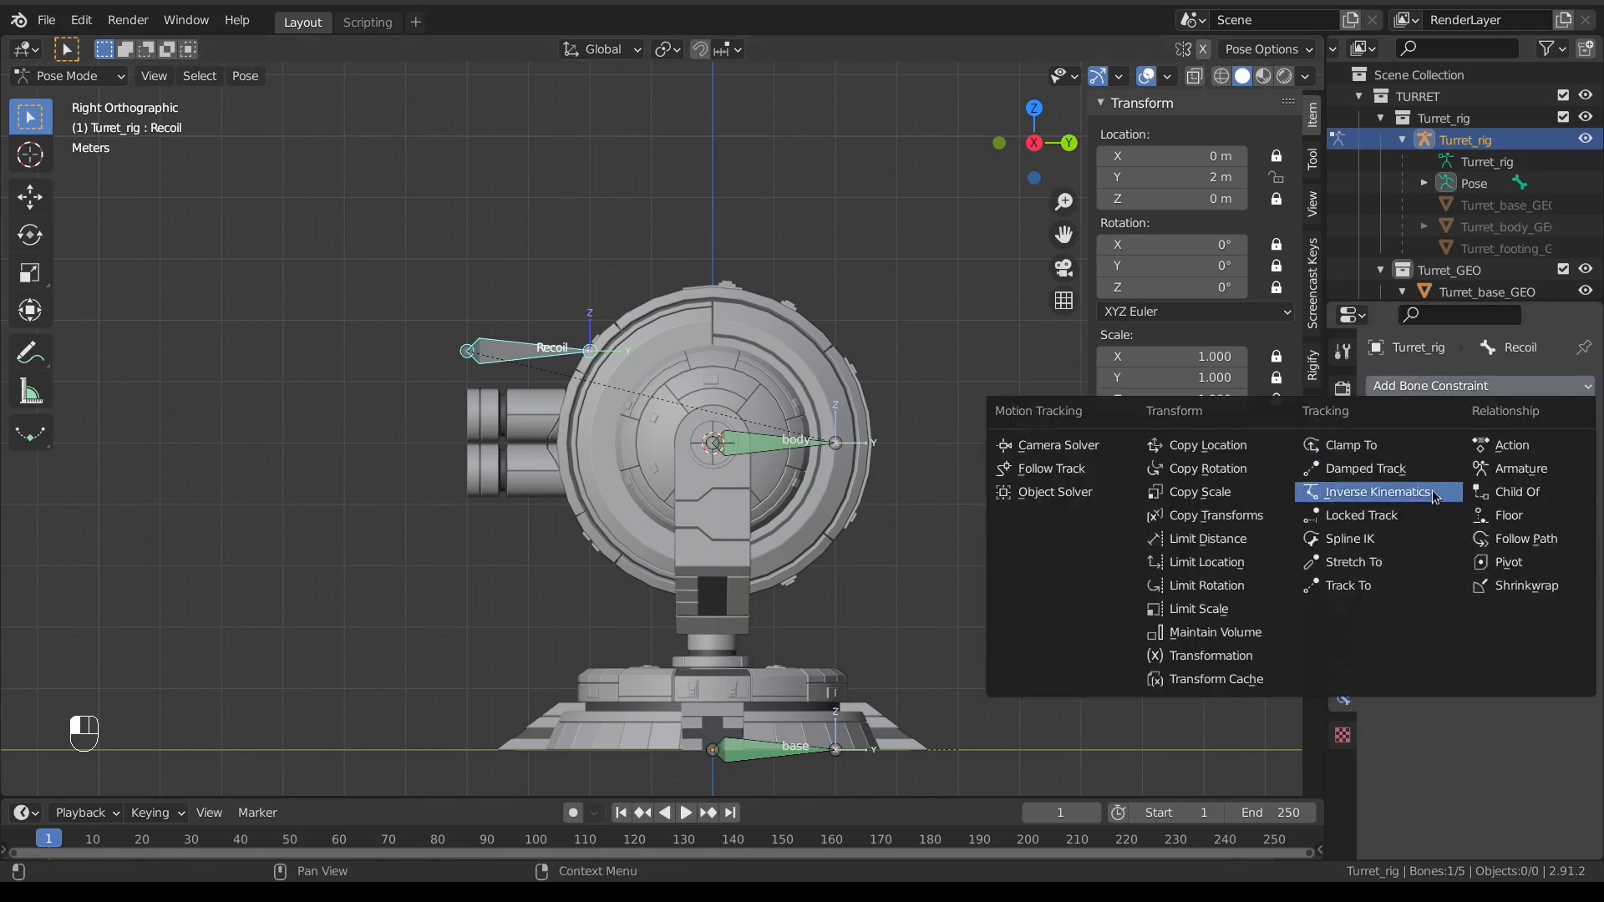
left_click(1259, 569)
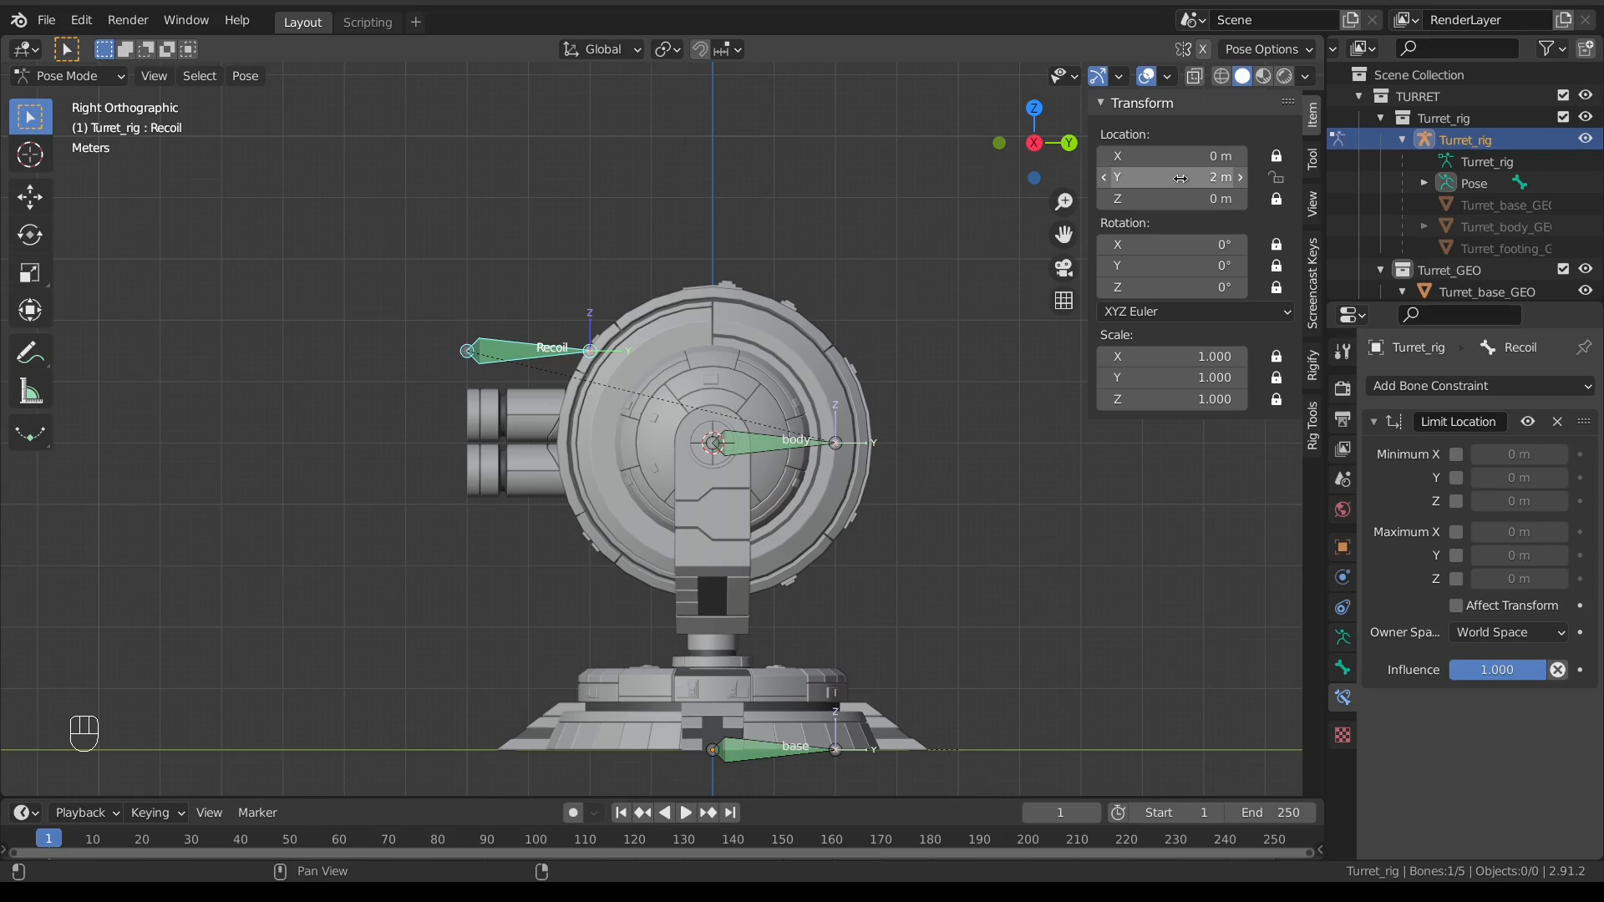
left_click(1458, 477)
left_click(1457, 557)
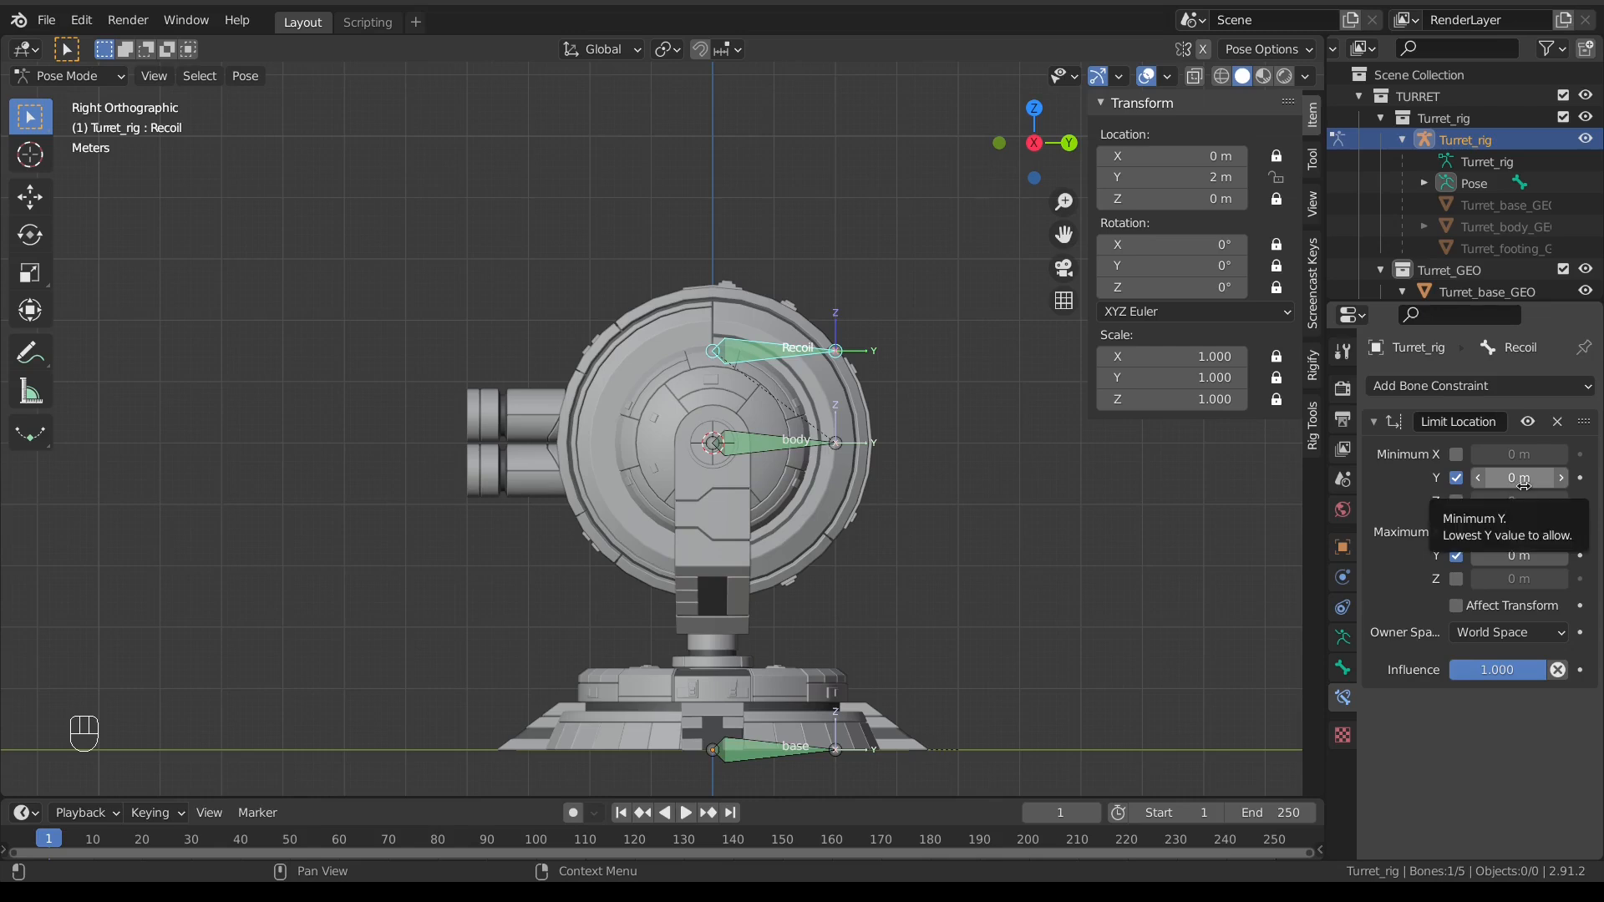
left_click(1519, 553)
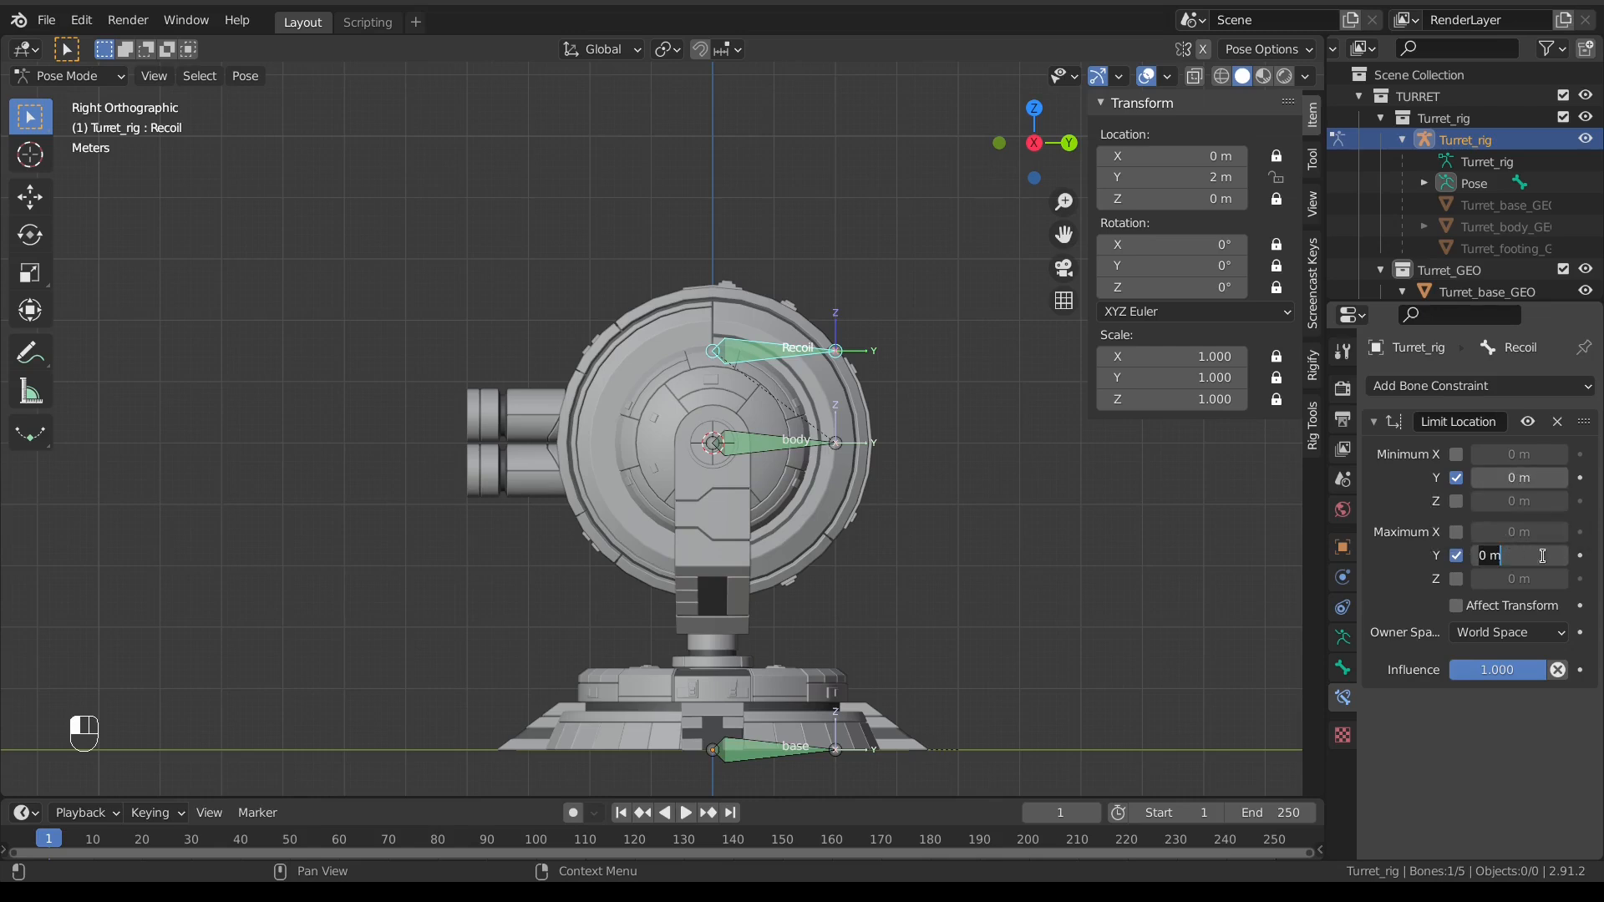
type("2")
key("Return")
Step: Set the Limit Location constraint to Local Space with Affect Transform enabled, and test-move the Recoil bone along Y
left_click(1496, 633)
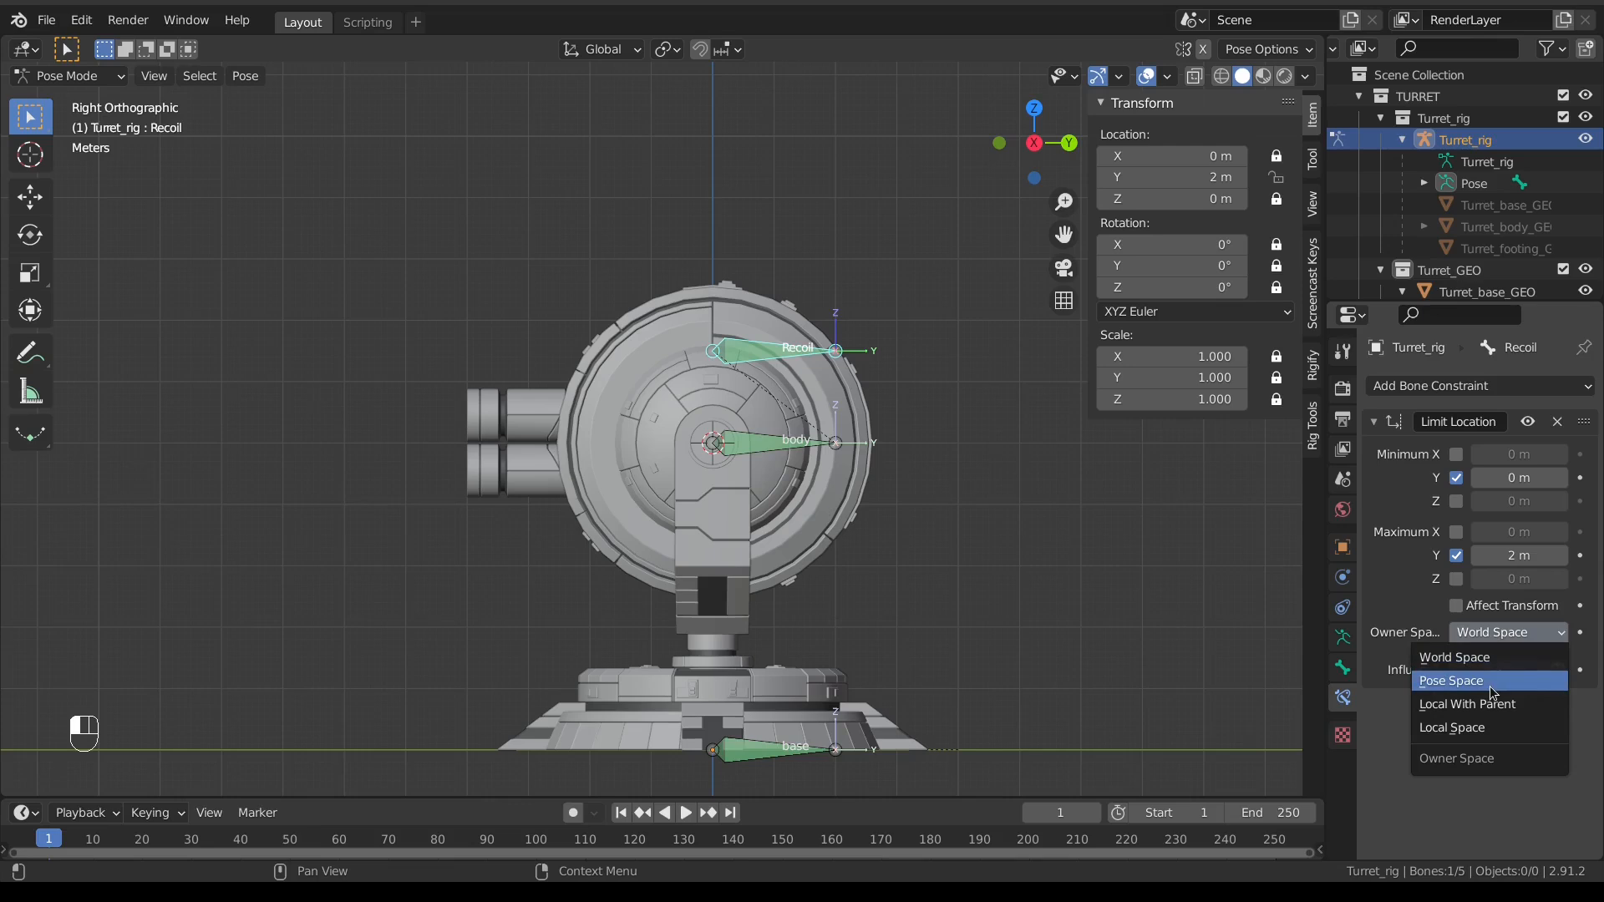
left_click(1500, 727)
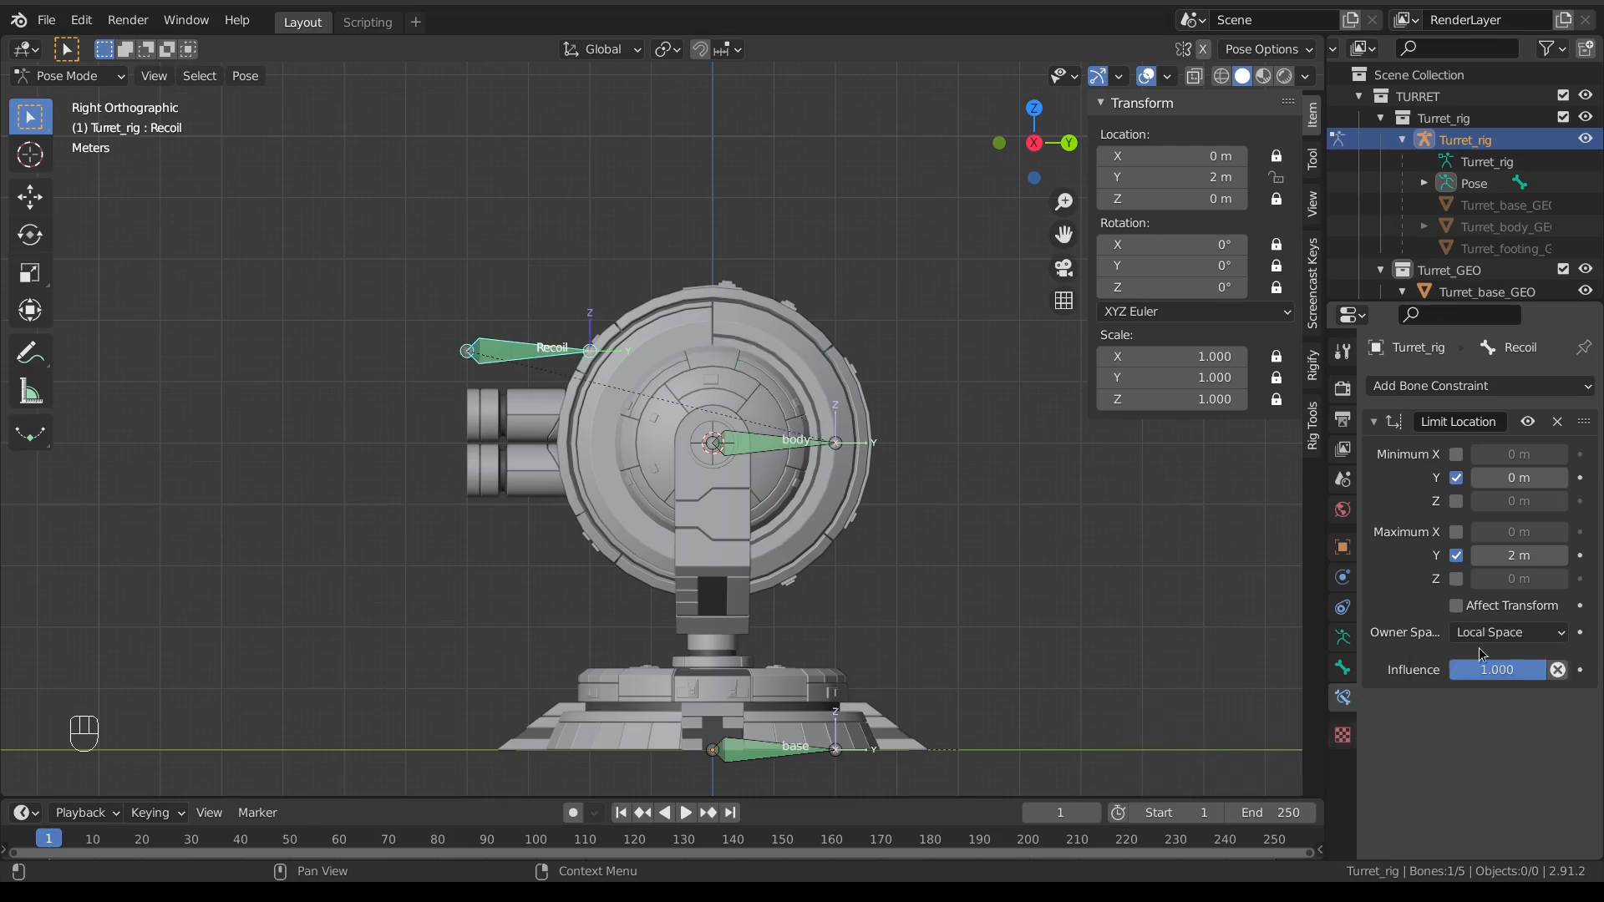
left_click(1457, 608)
key("g")
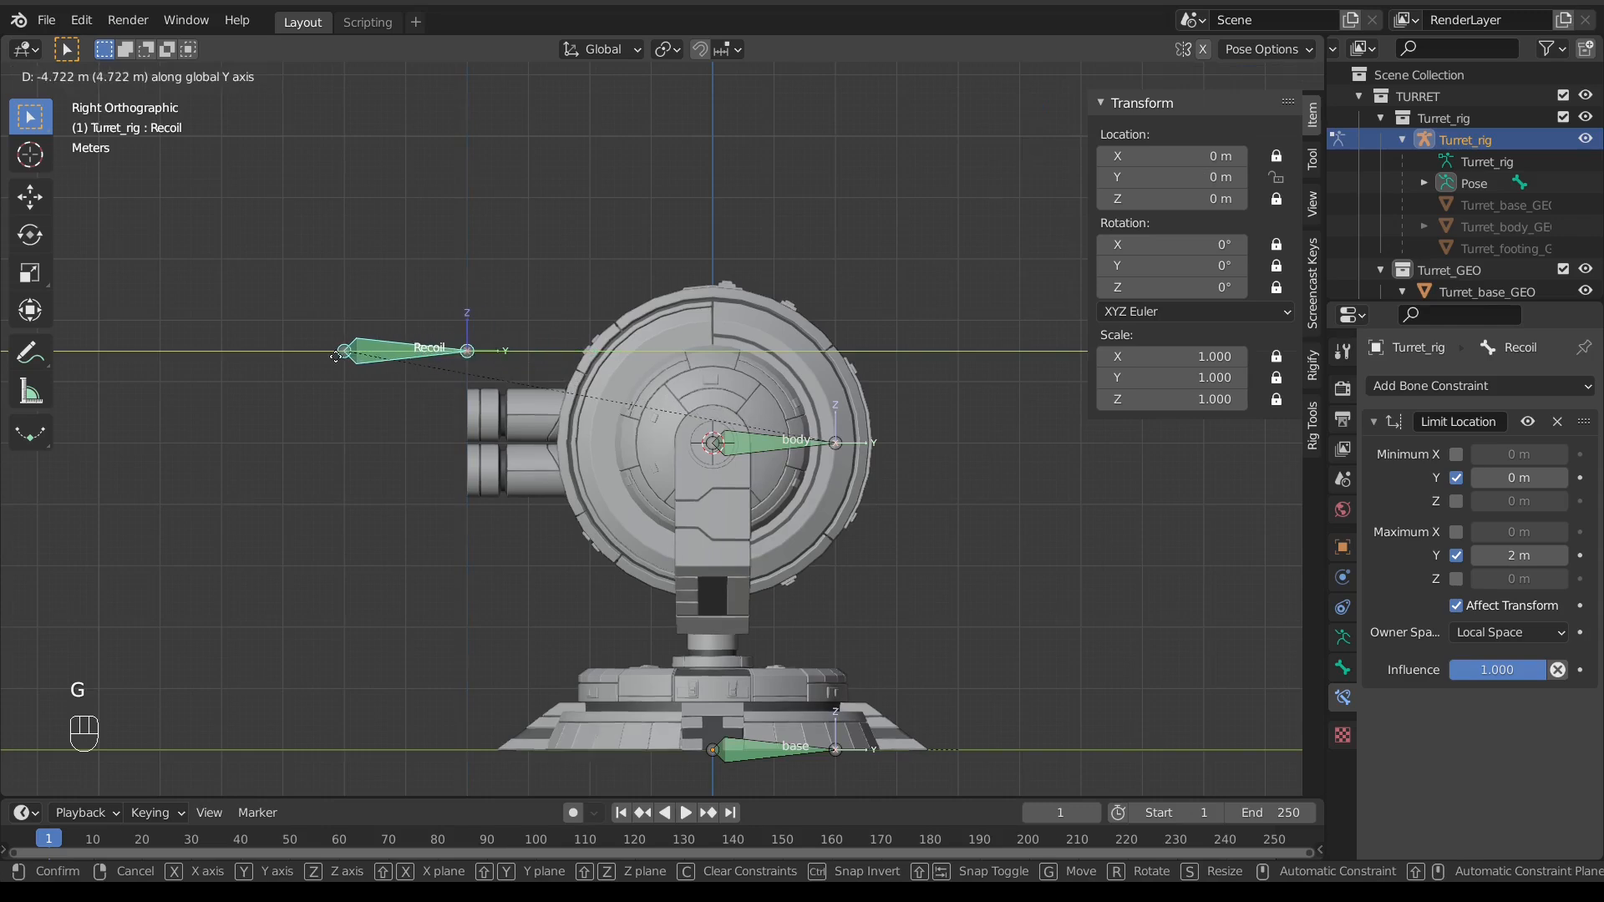
left_click(365, 345)
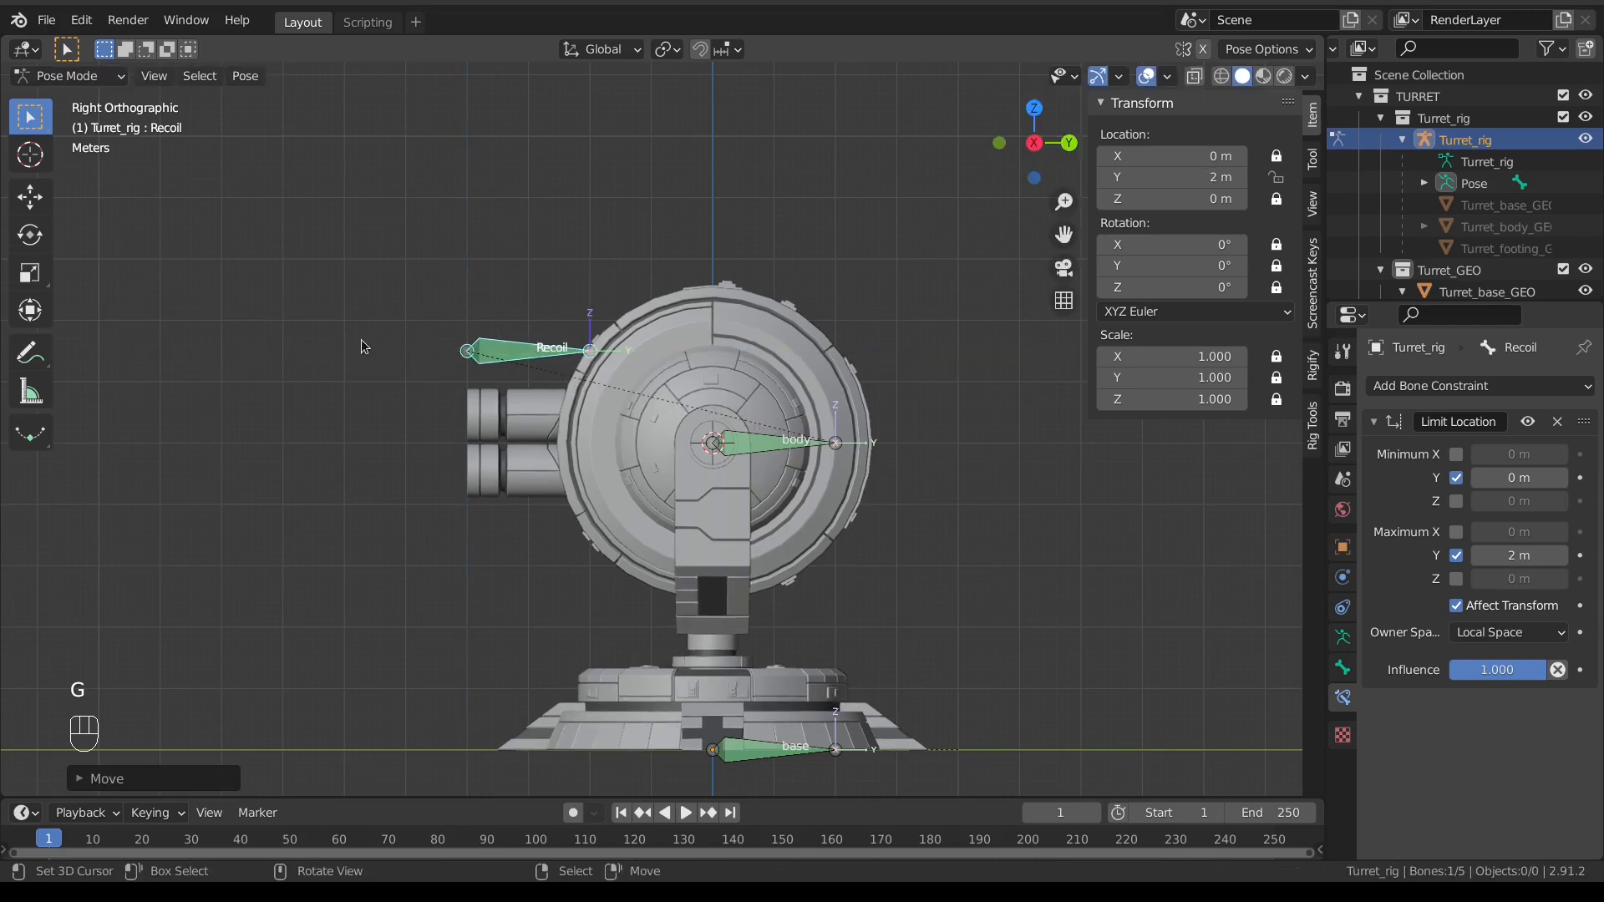
Step: Mark the Recoil bone's travel with two annotation strokes, and undo them together with the bone's test move
left_click_drag(345, 310, 351, 380)
left_click_drag(466, 313, 465, 383)
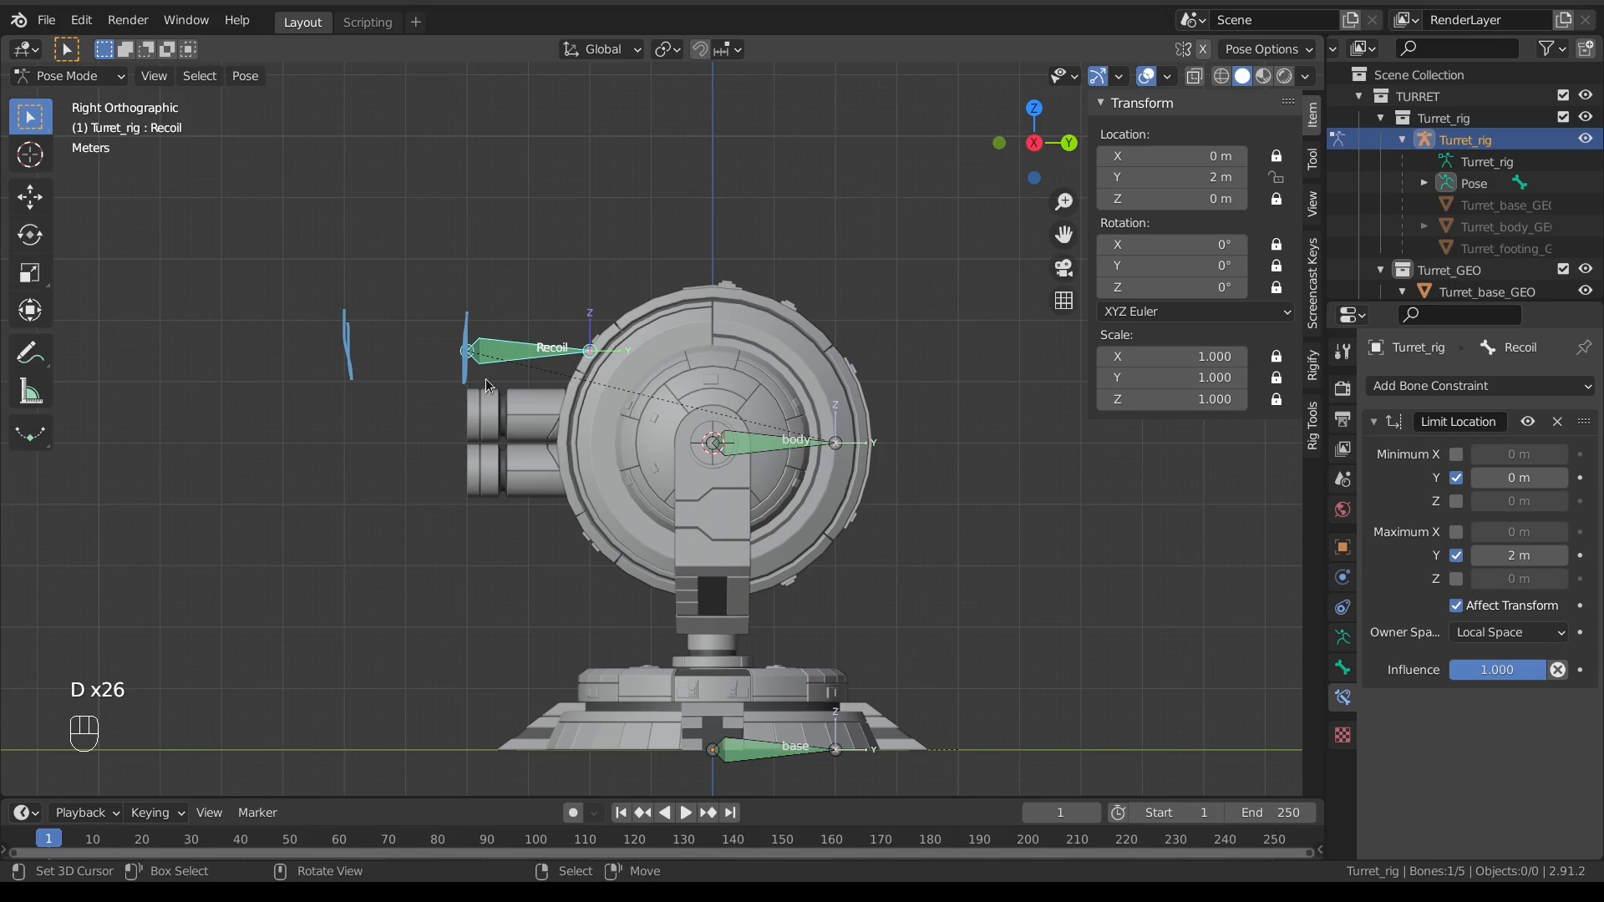
key("ctrl")
key("ctrl+z")
key("ctrl+z")
key("ctrl+z")
scroll(488, 424, "down", 1)
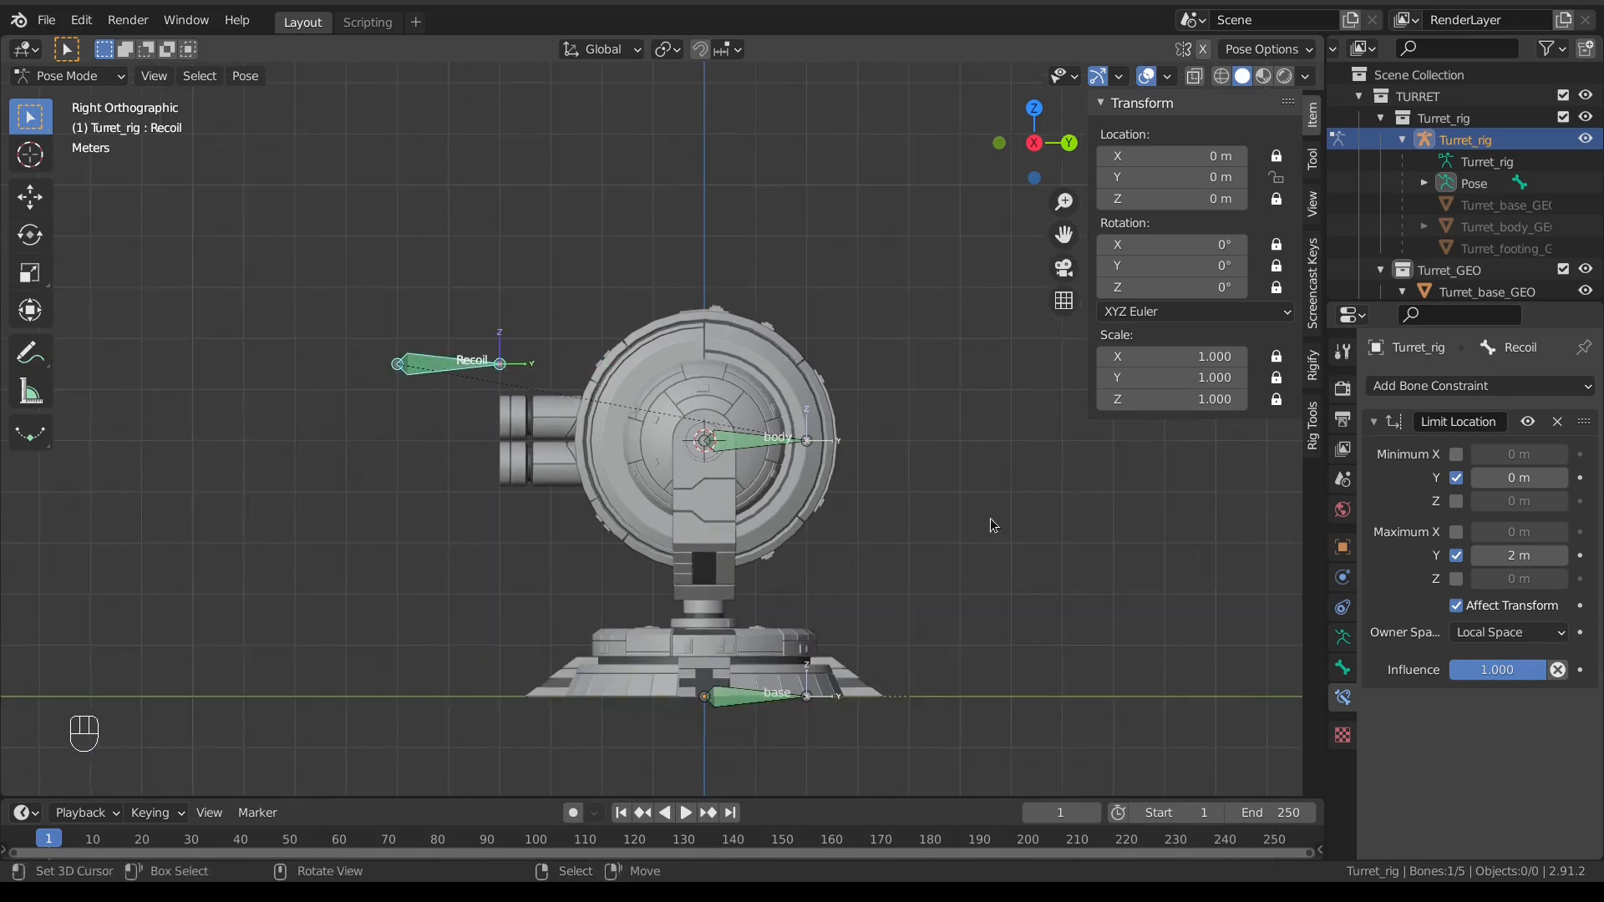
Step: Copy the Recoil bone's Y location as a new driver
key("ctrl+Tab")
left_click(564, 479)
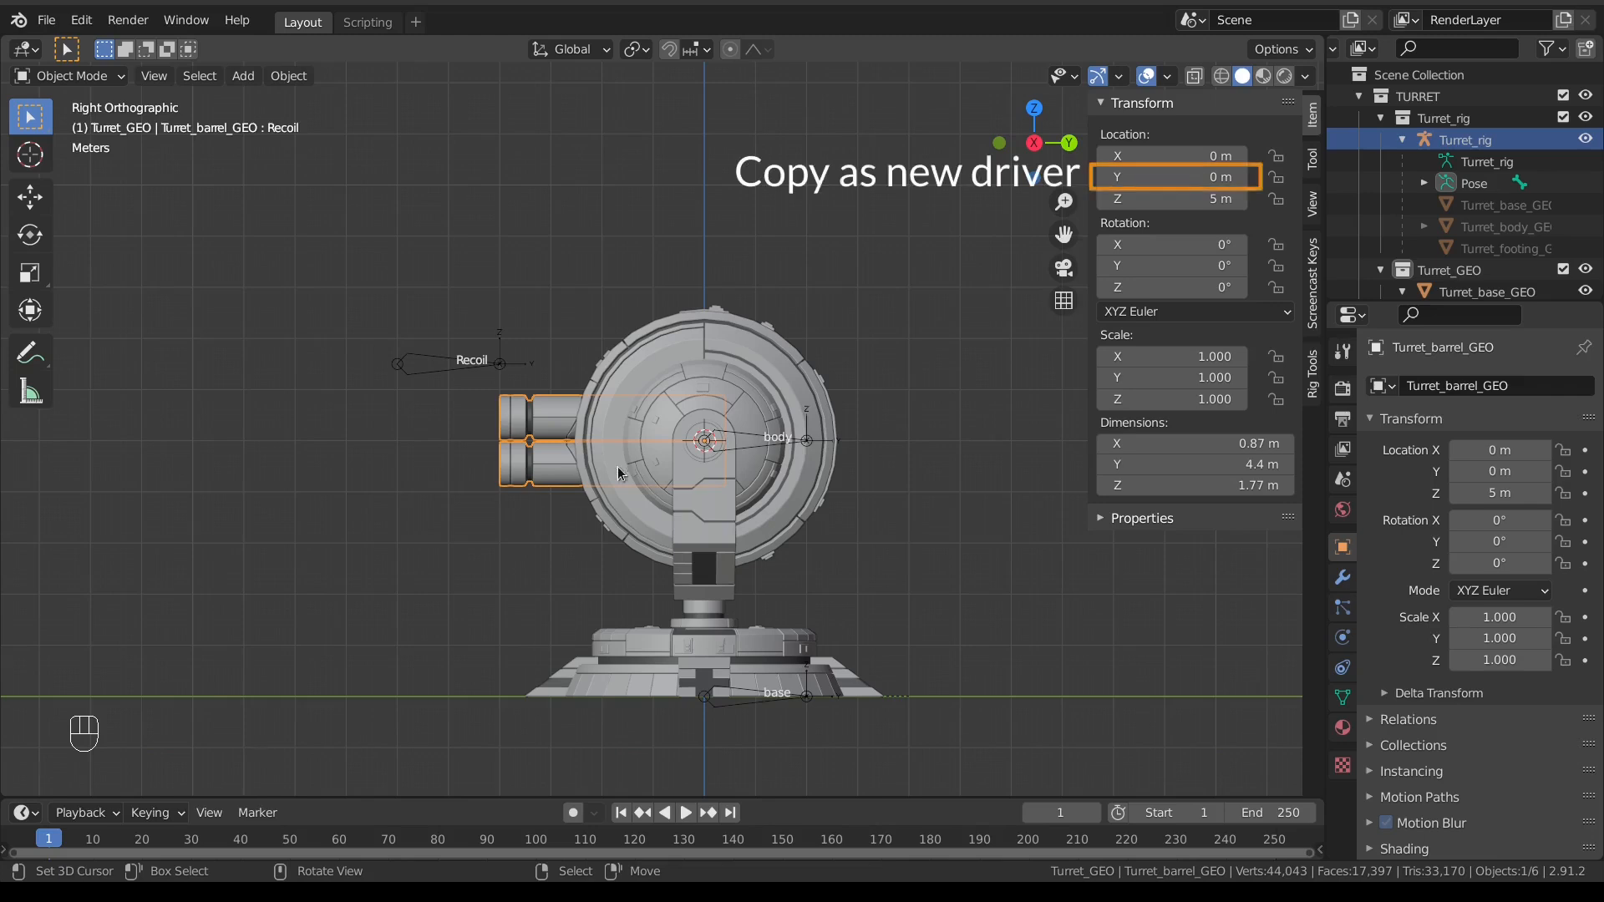
left_click(425, 364)
key("ctrl+Tab")
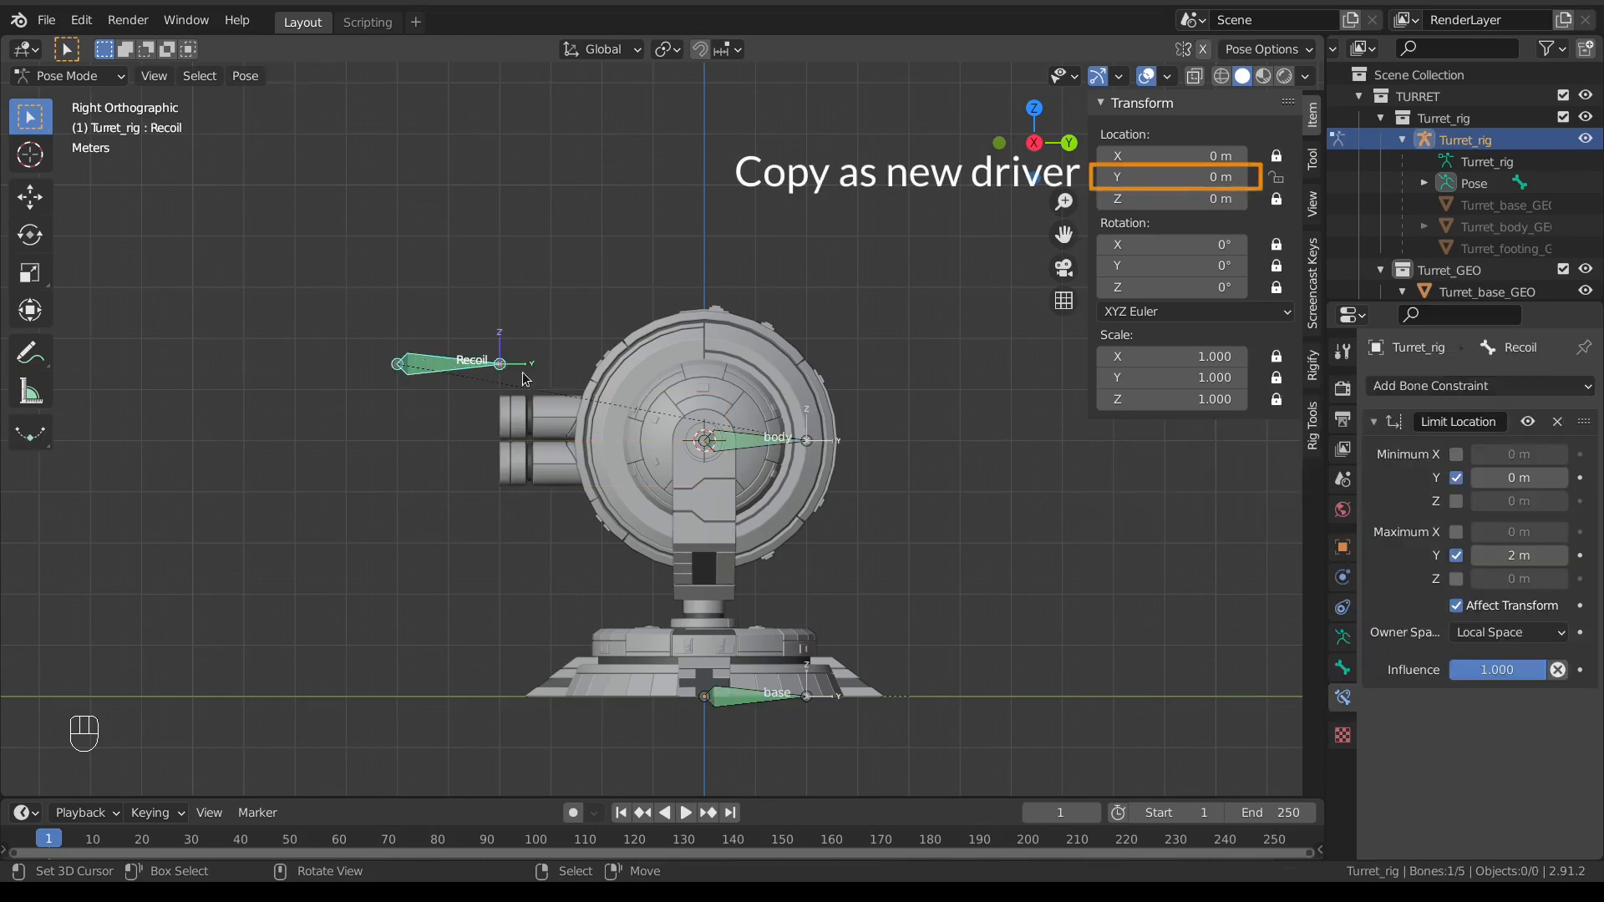
right_click(1166, 177)
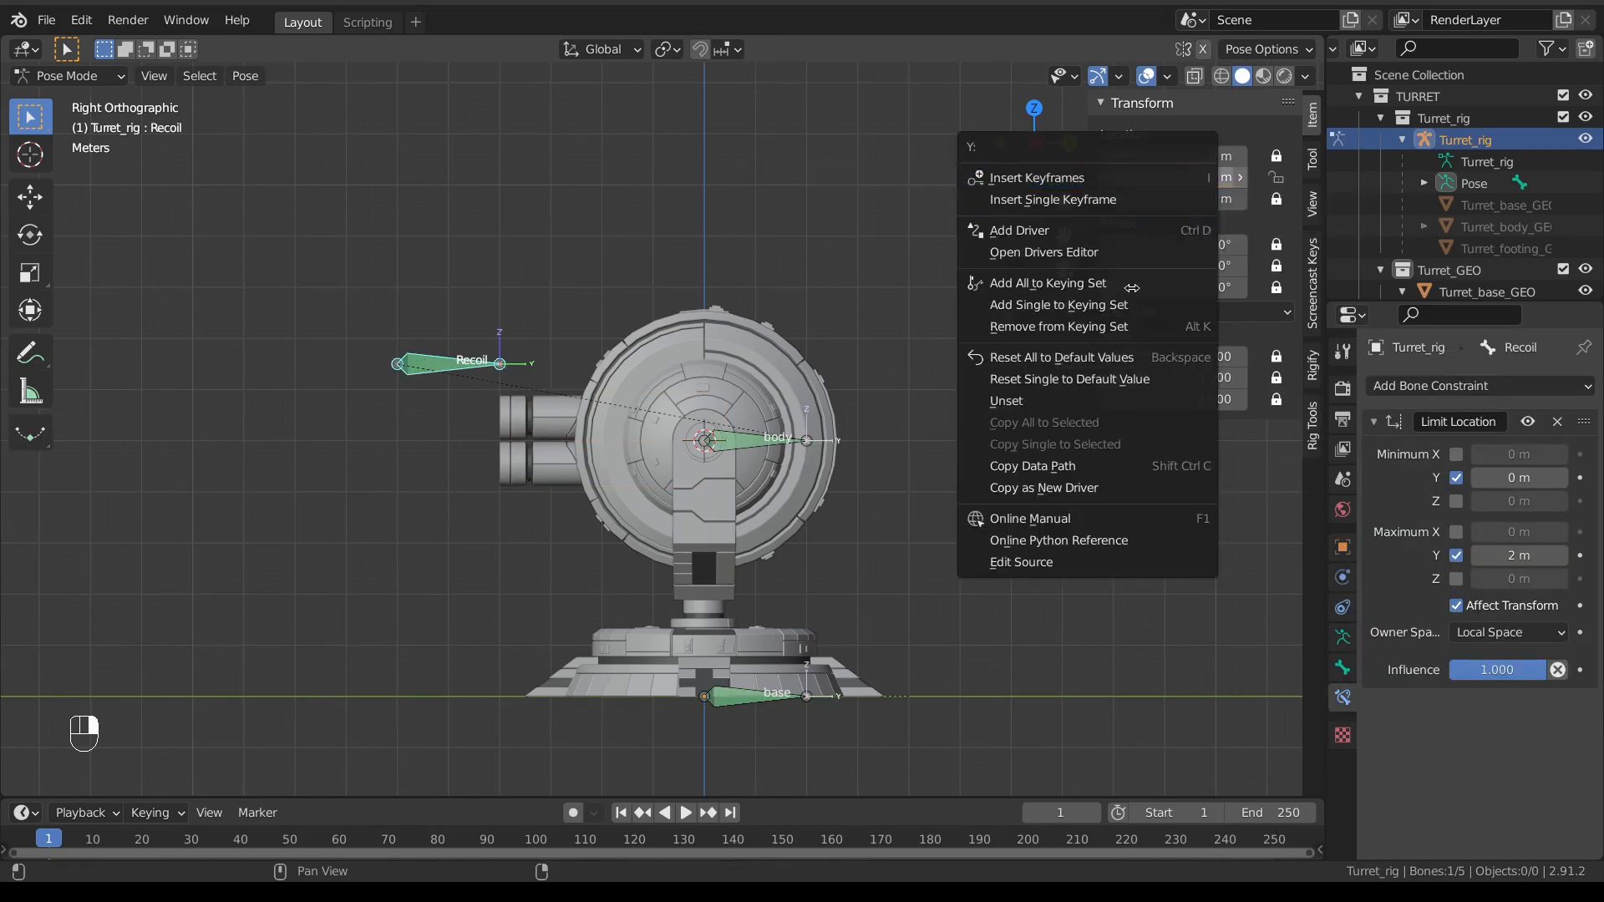
left_click(1111, 482)
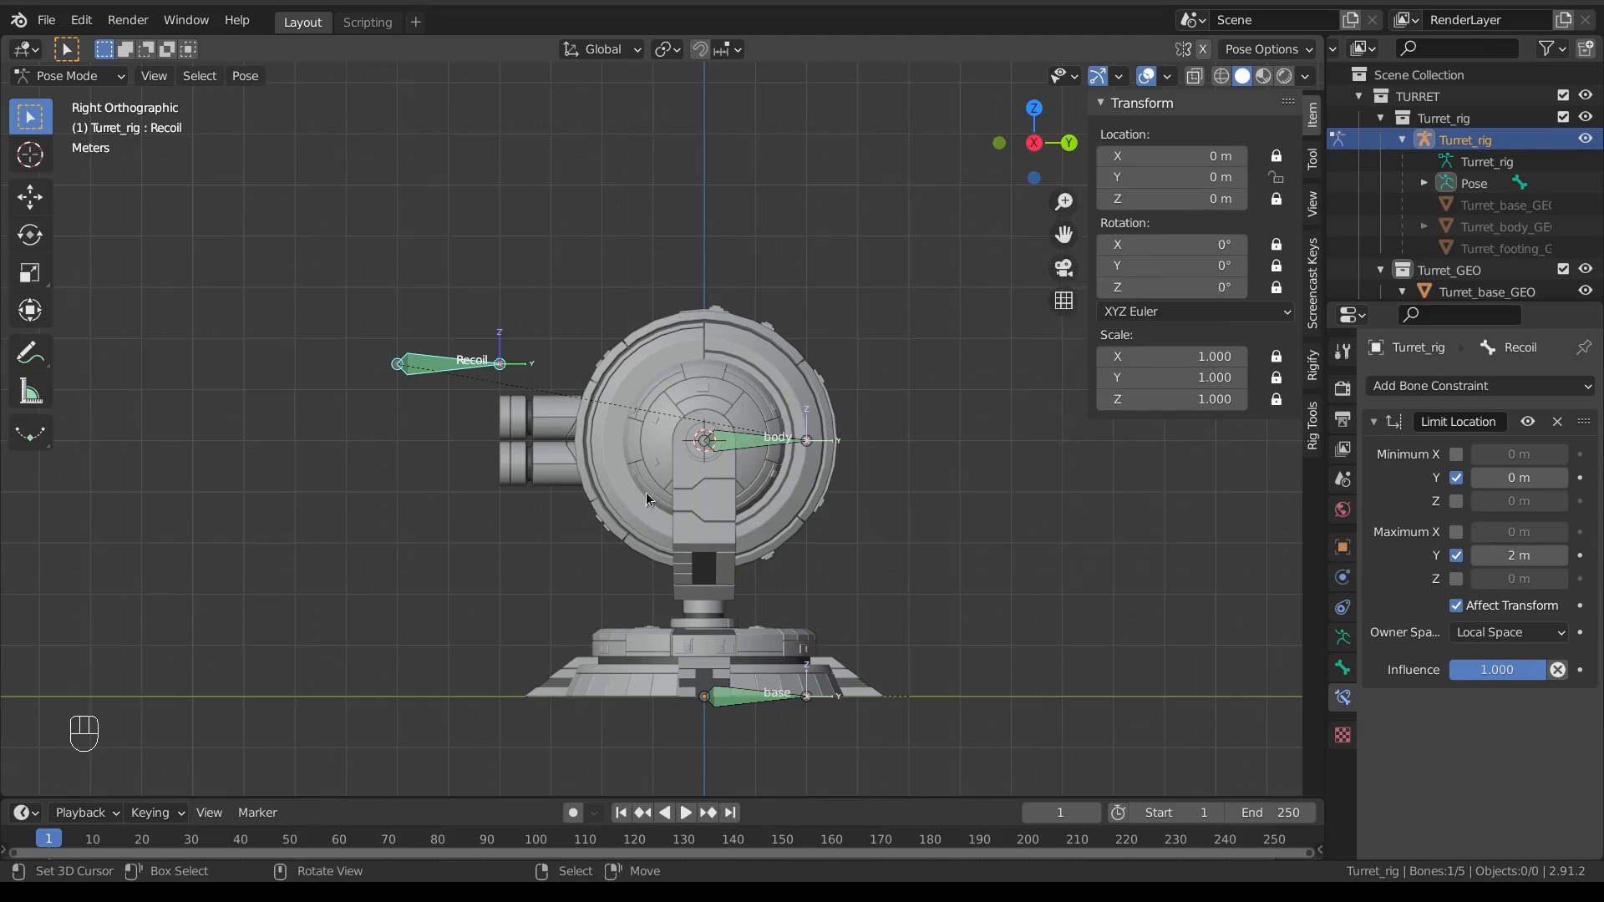
Step: Paste the copied driver onto the value of the Recoil shape key of Turret_barrel_GEO
key("ctrl+Tab")
left_click(533, 480)
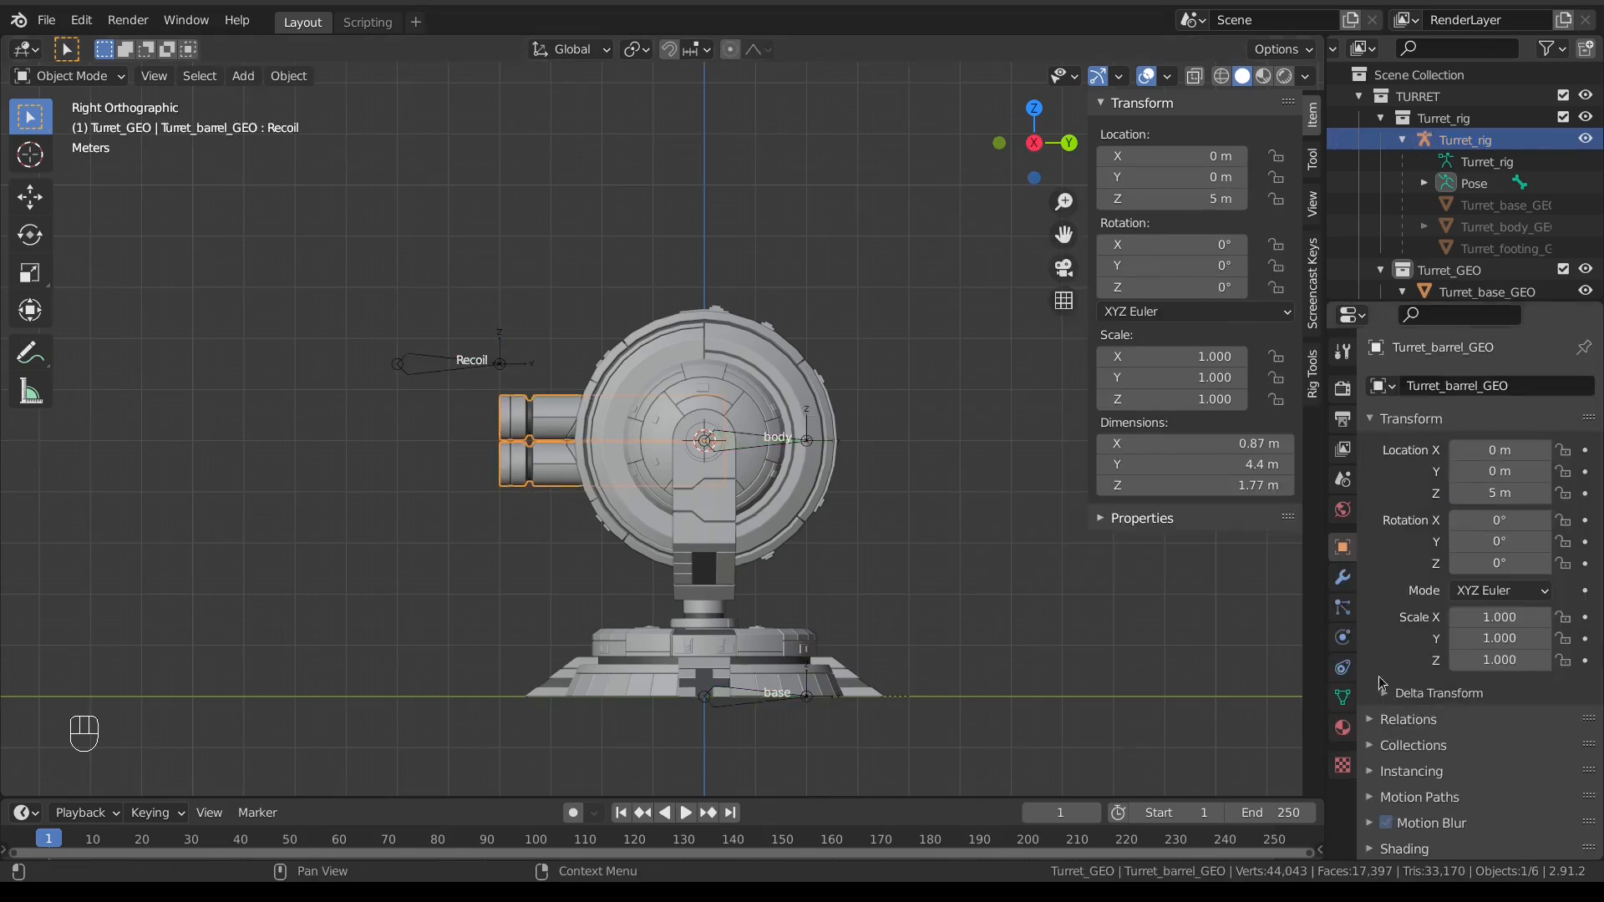
left_click(1343, 702)
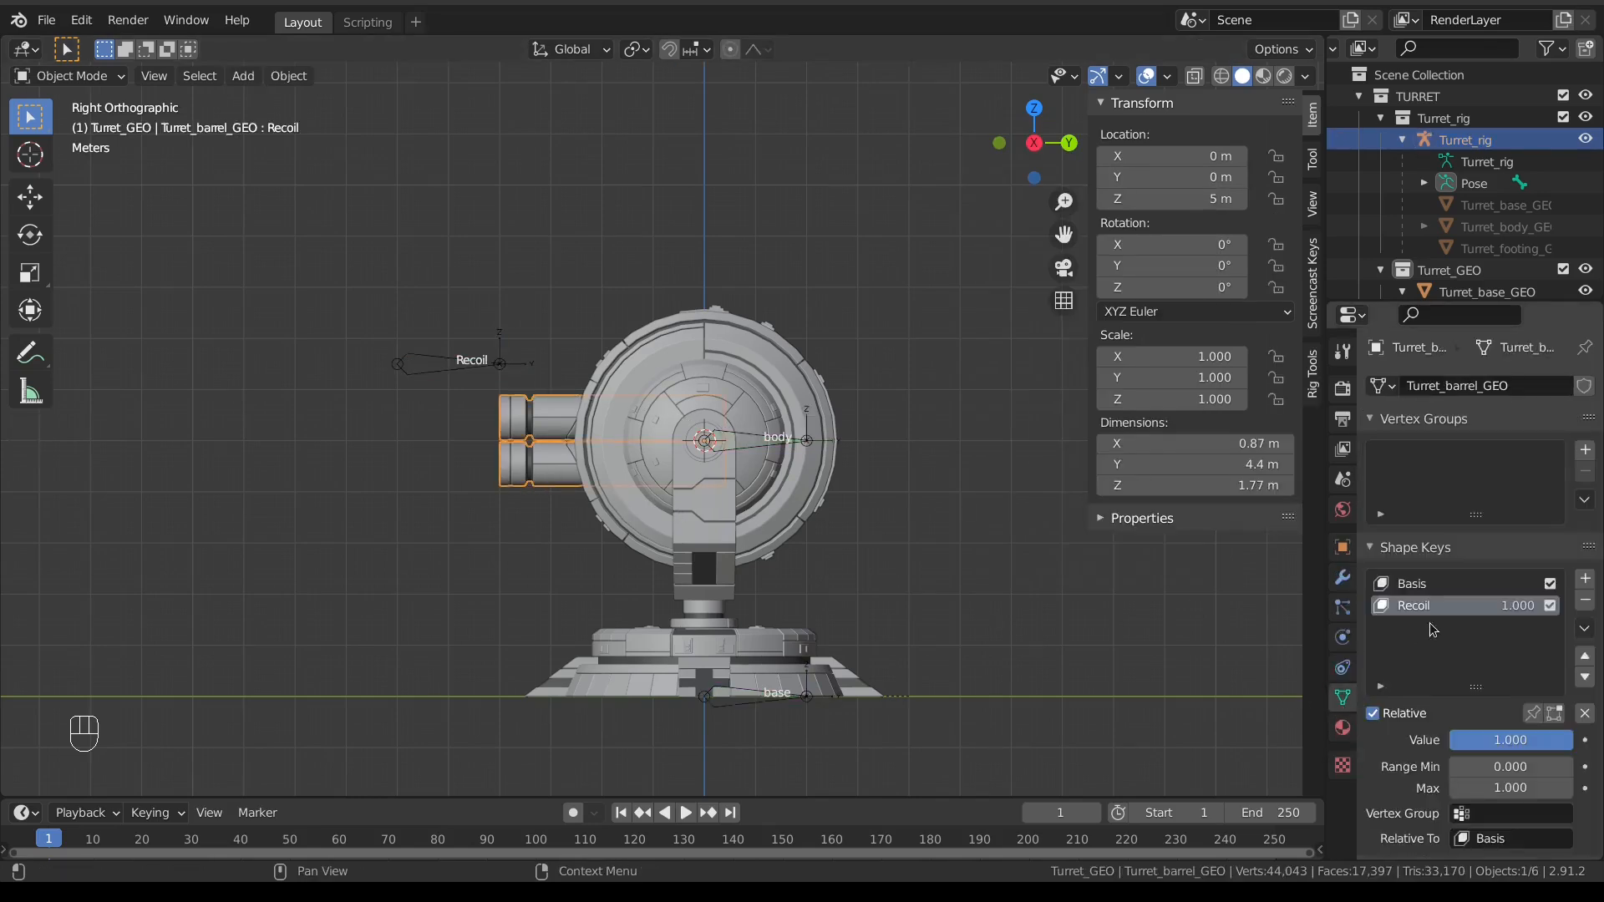
right_click(1520, 612)
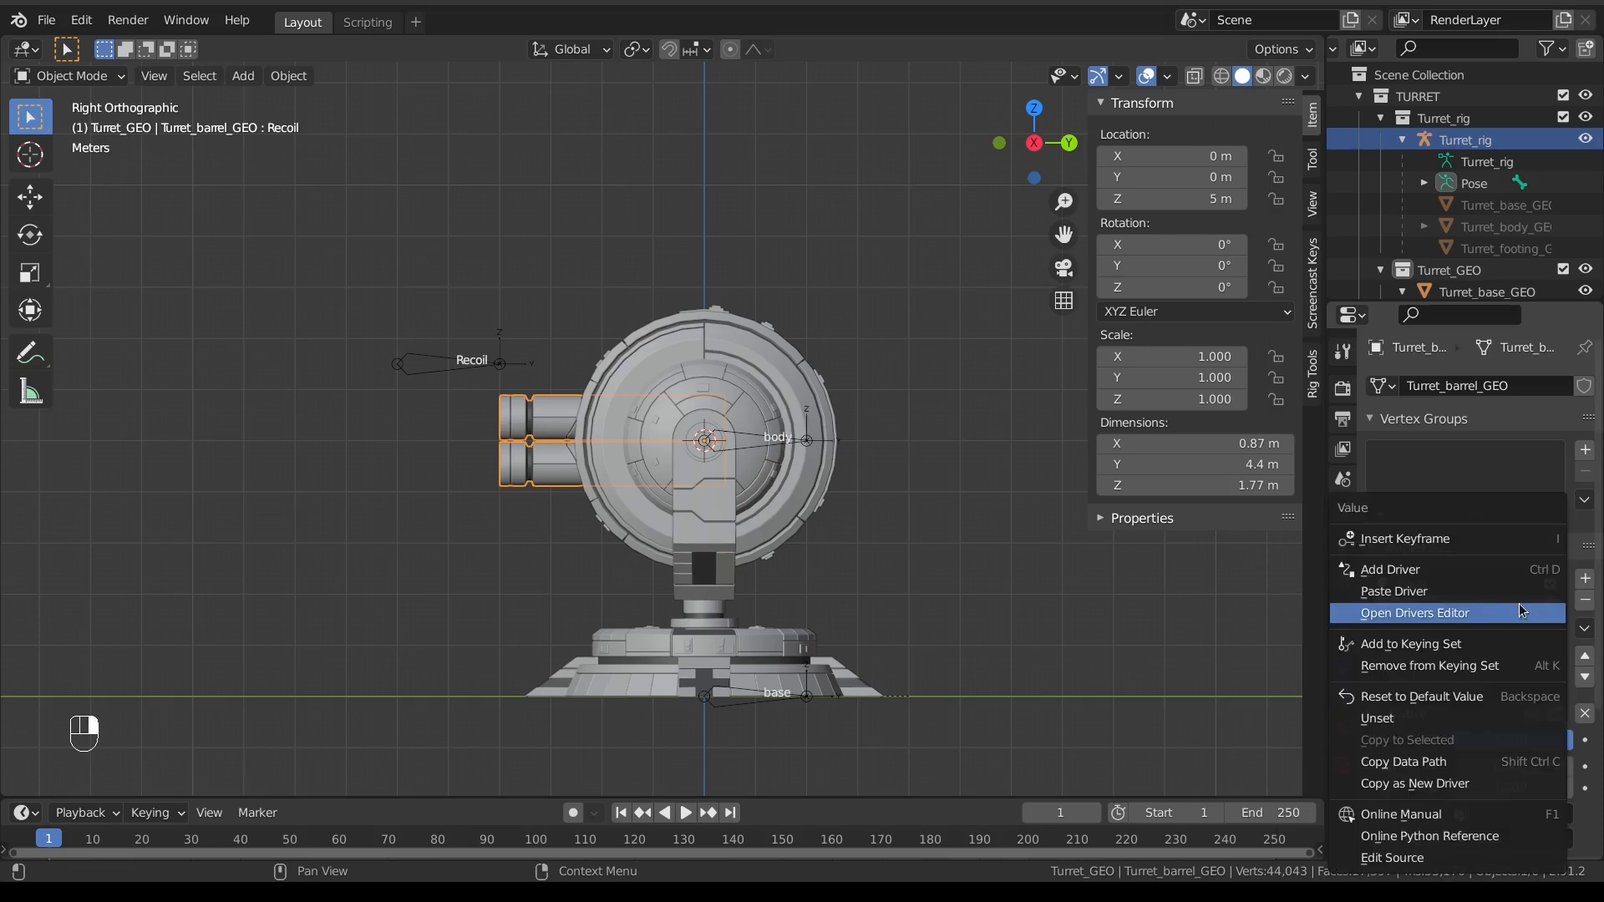
left_click(1520, 599)
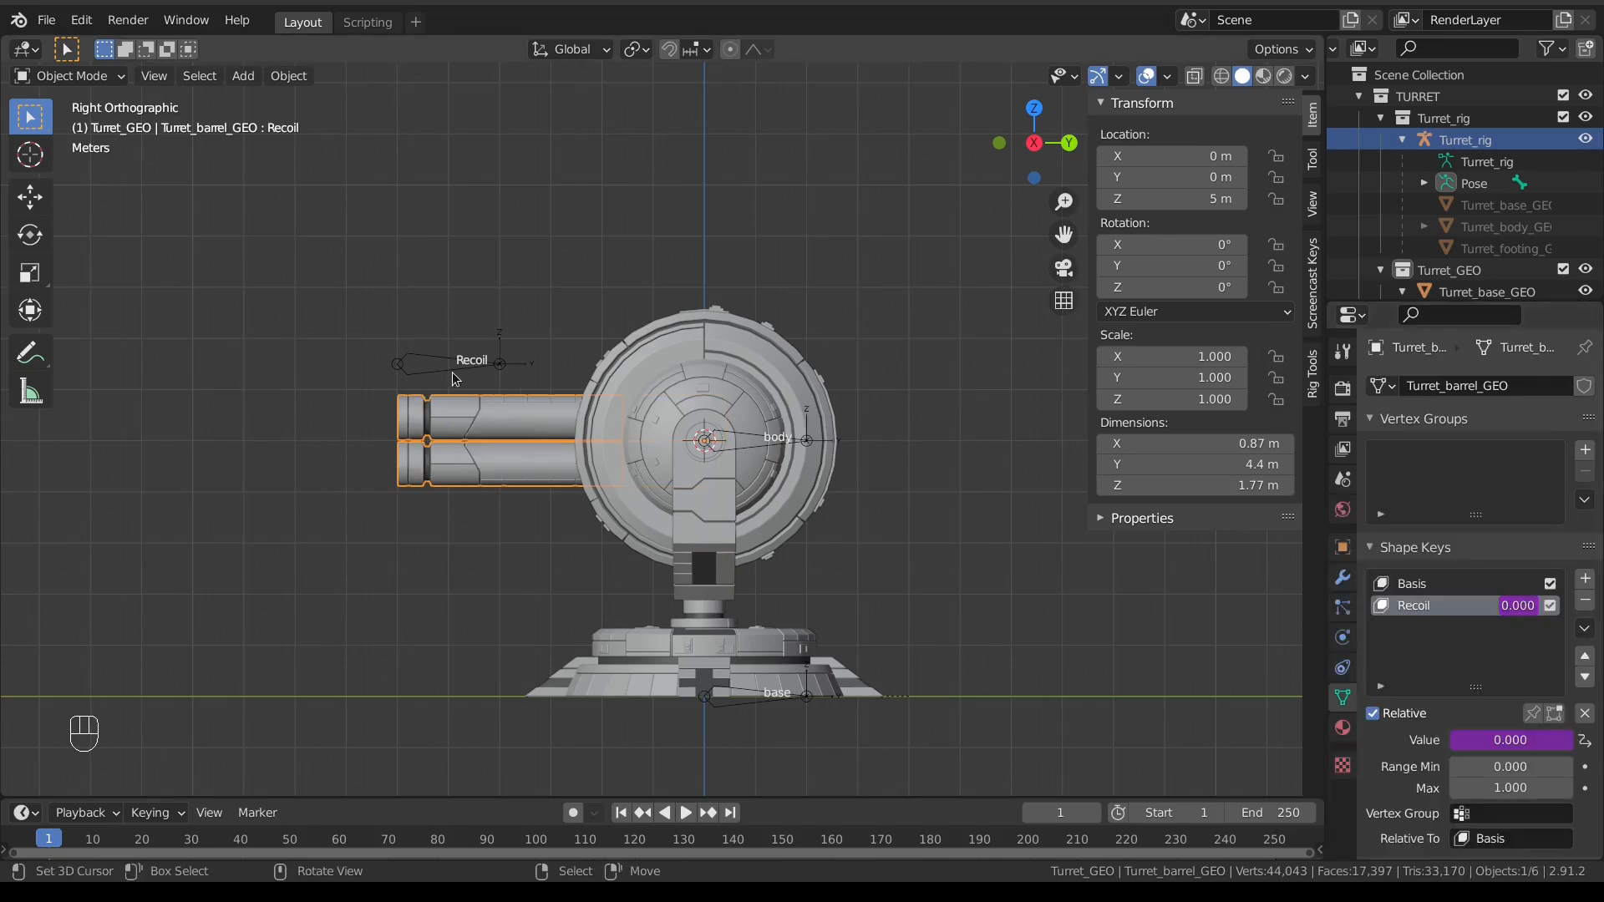
Step: Test-move the Recoil bone to check the driven barrels, and undo the accidental move of the barrel mesh
right_click(453, 372)
left_click_drag(1162, 177, 1223, 177)
right_click(1223, 177)
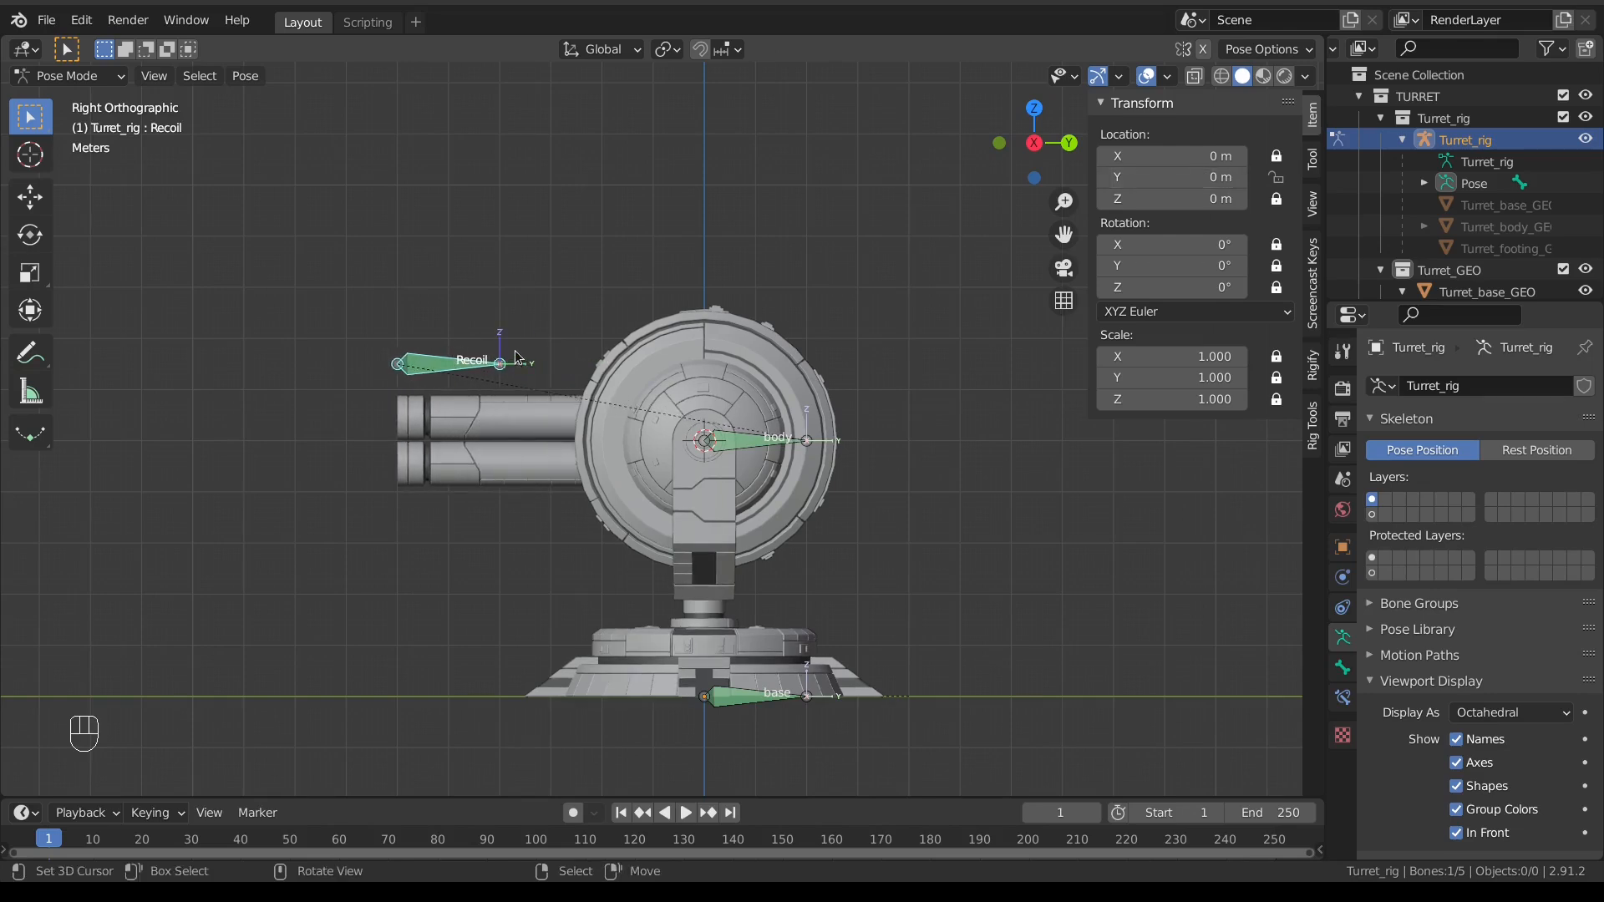
key("g")
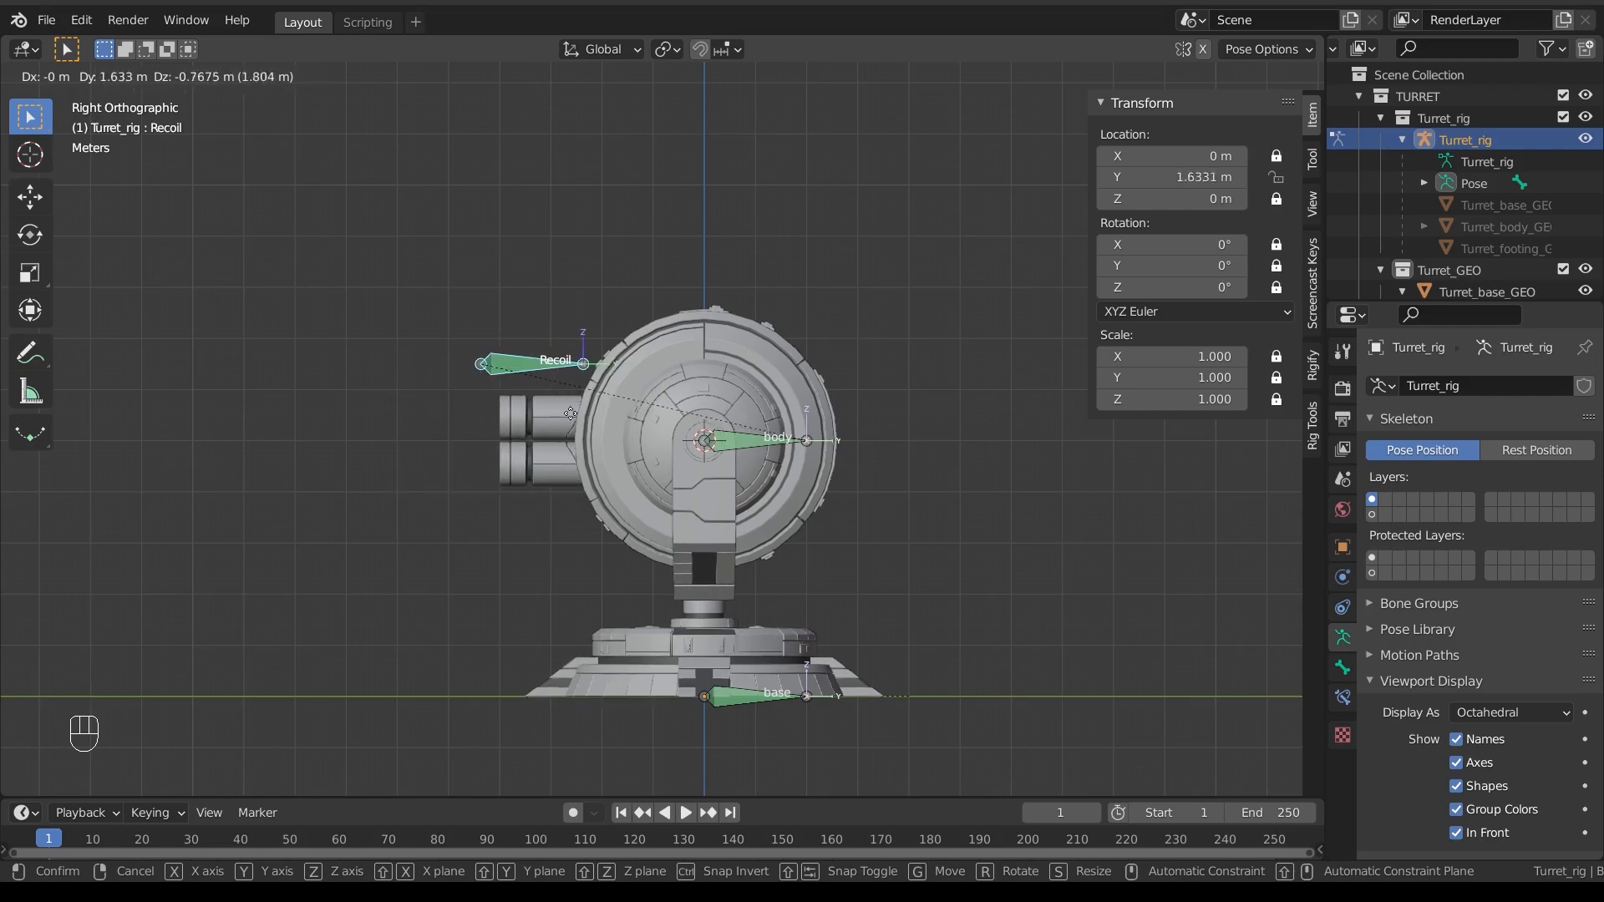
right_click(500, 416)
left_click(500, 416)
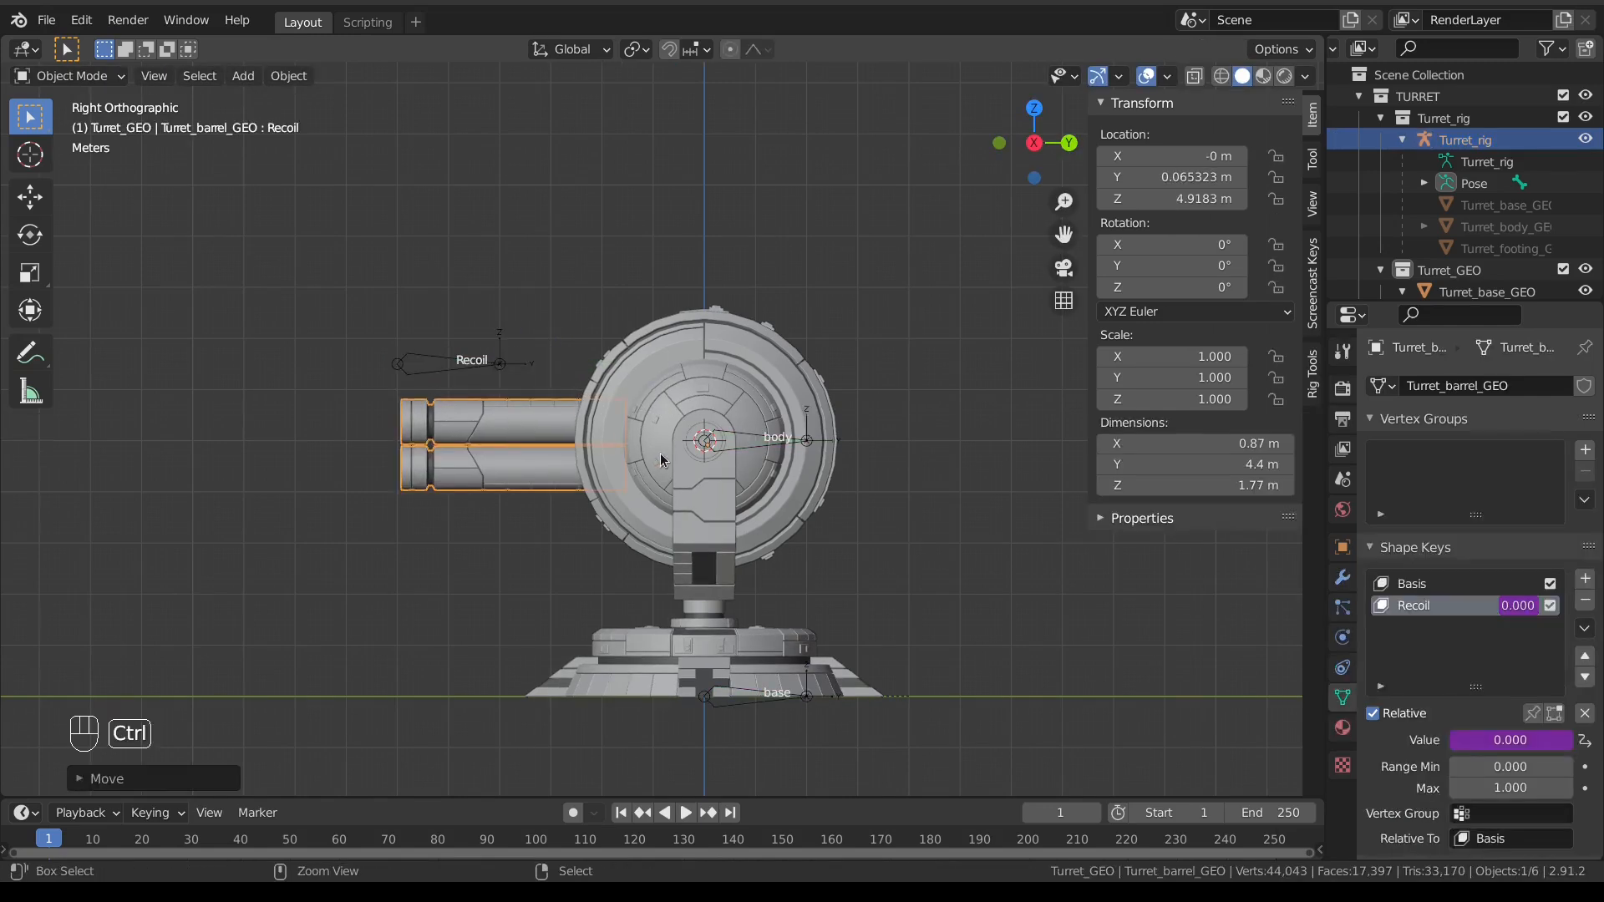
key("ctrl+z")
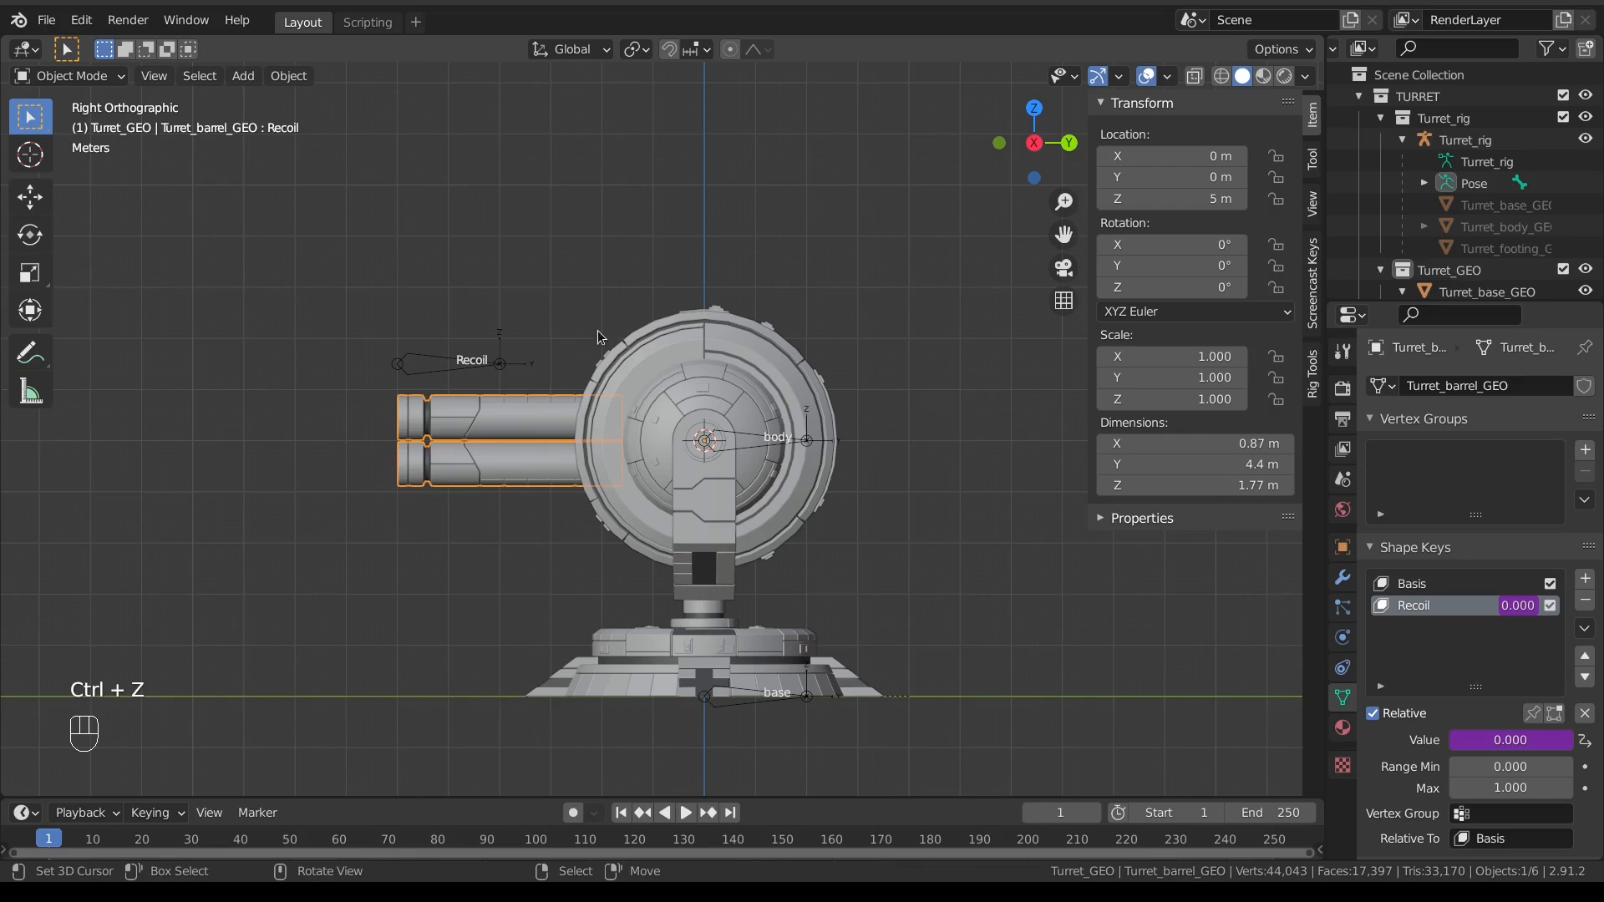
Step: Split the 3D viewport vertically and show the Drivers editor in the new area
right_click(790, 36)
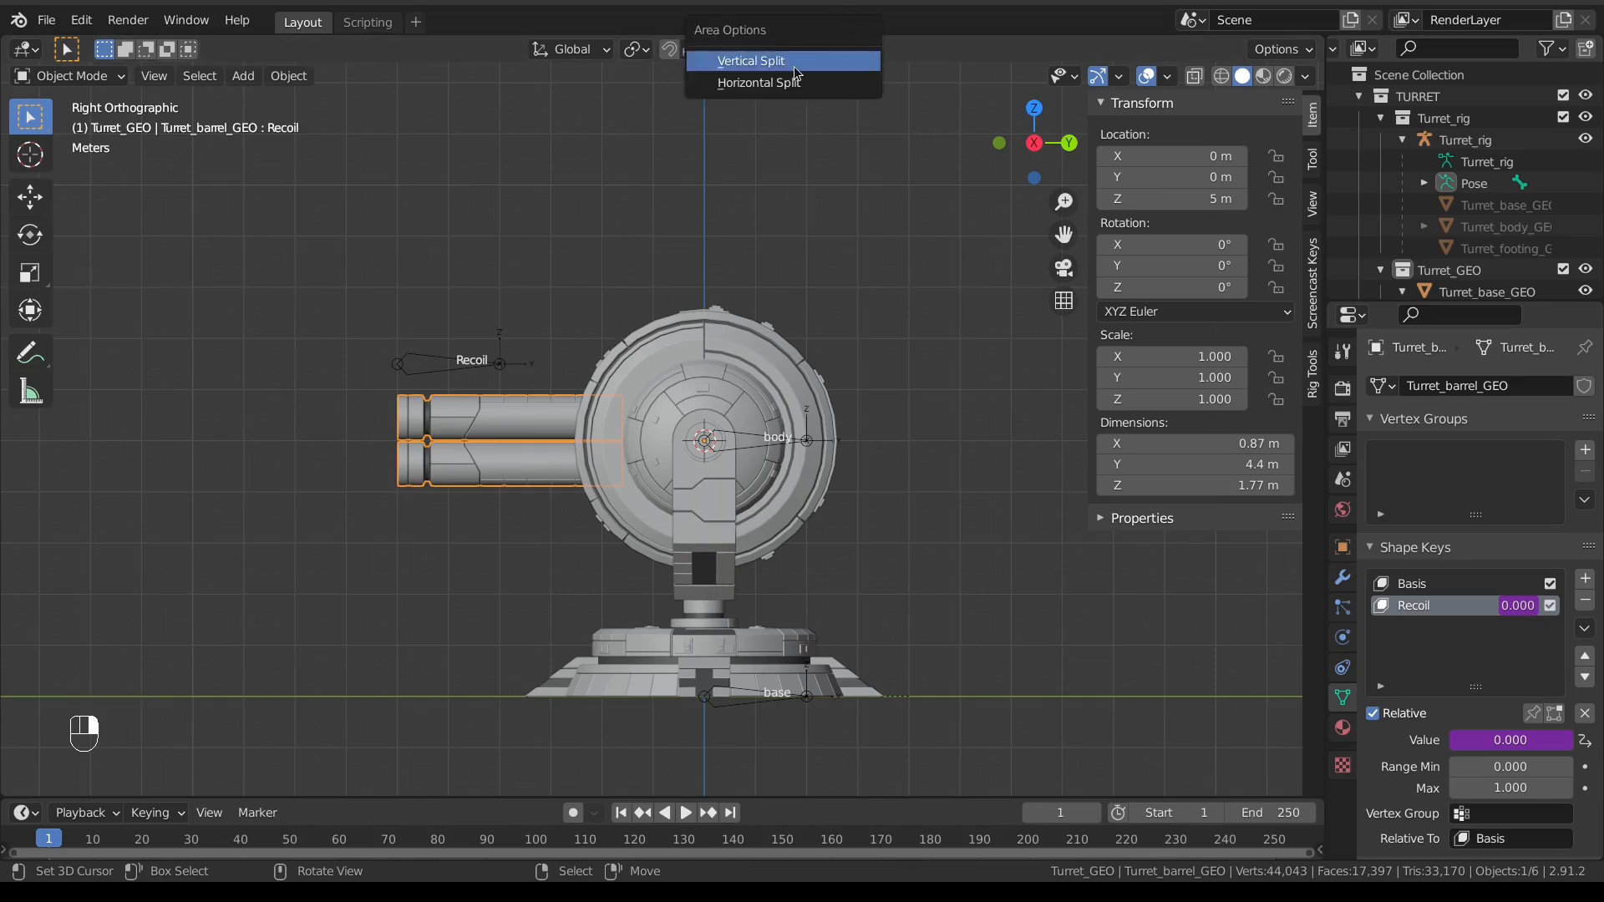
left_click(792, 60)
left_click(653, 125)
left_click(673, 48)
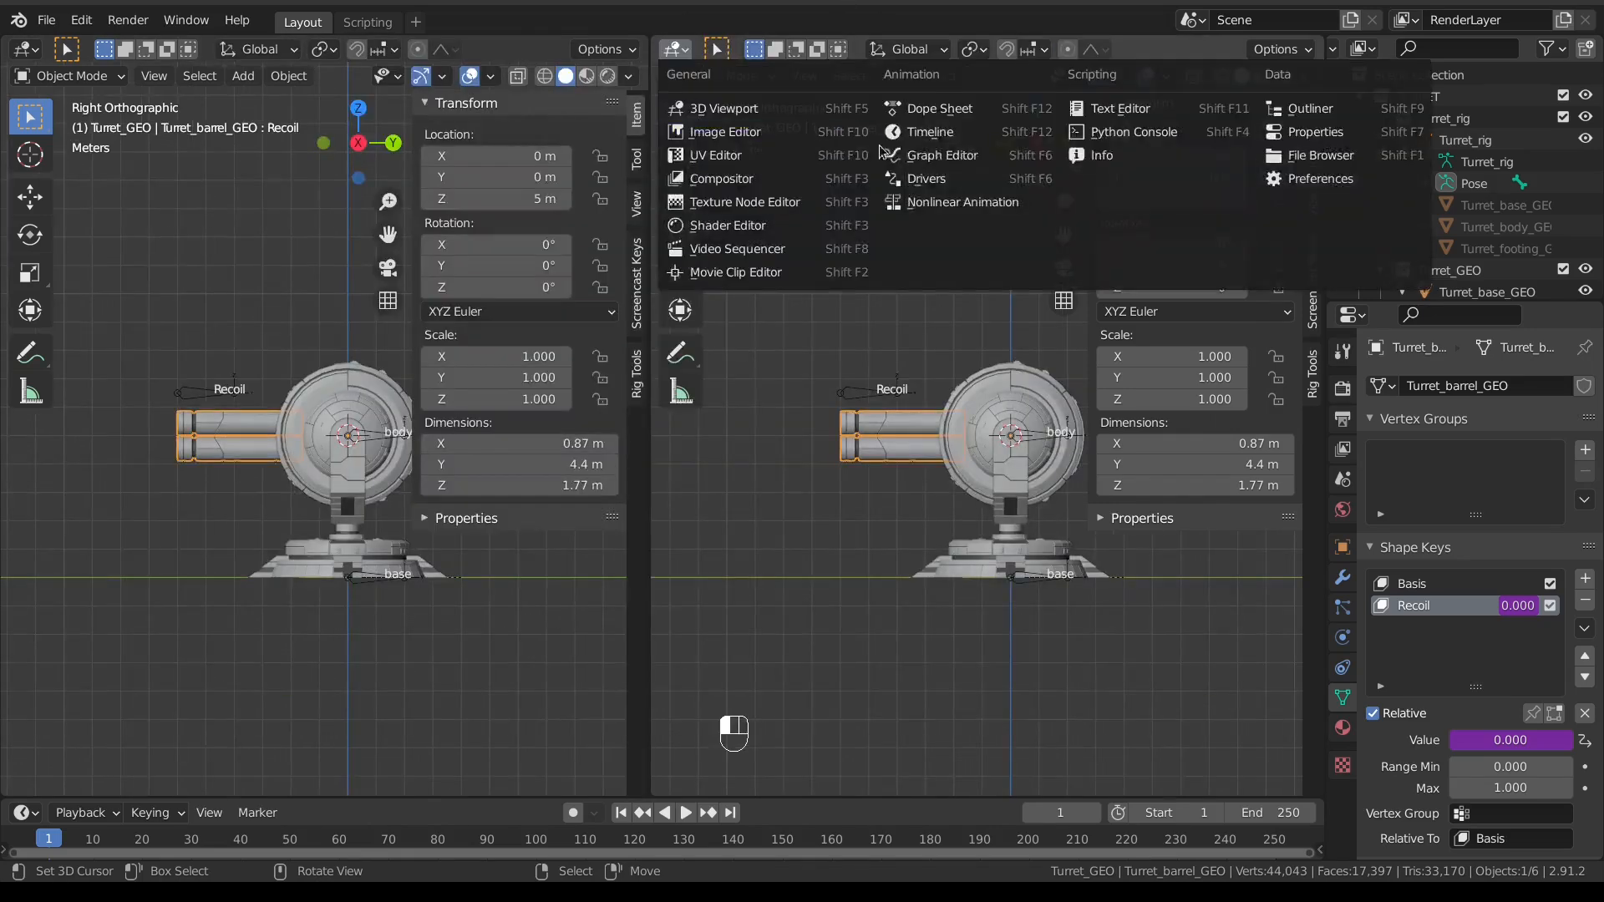
left_click(932, 190)
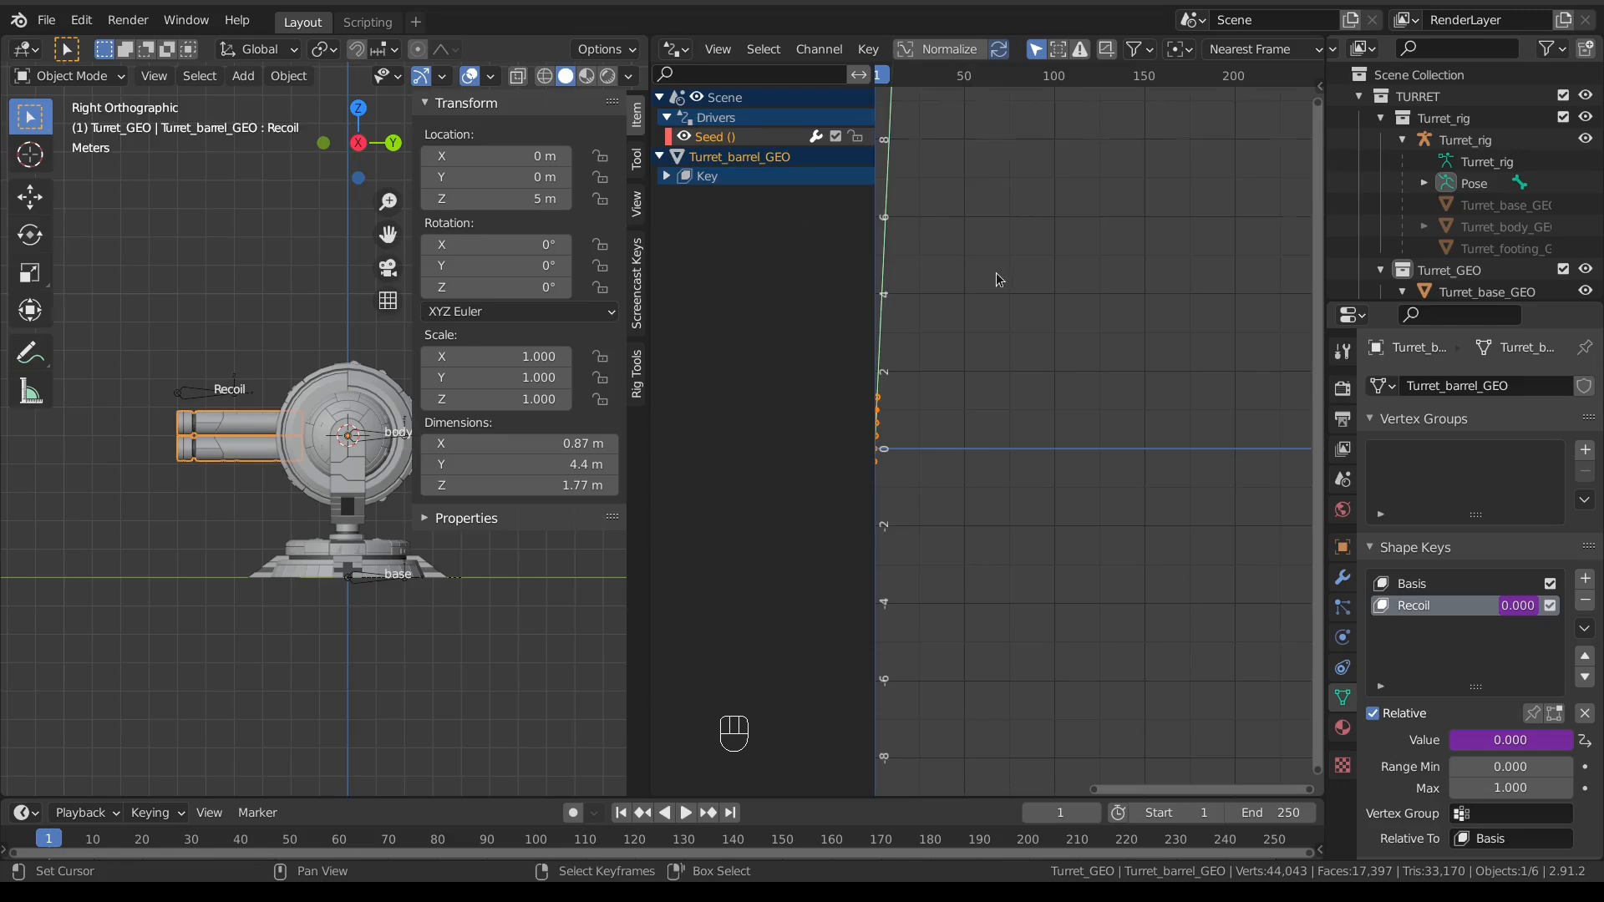
Step: Select the Value (Recoil) driver curve of Turret_barrel_GEO in the Drivers editor and show its properties sidebar
left_click(713, 140)
left_click(725, 142)
scroll(1056, 290, "down", 2)
middle_click_drag(1056, 290, 1103, 405, "ctrl")
left_click(714, 177)
left_click(666, 175)
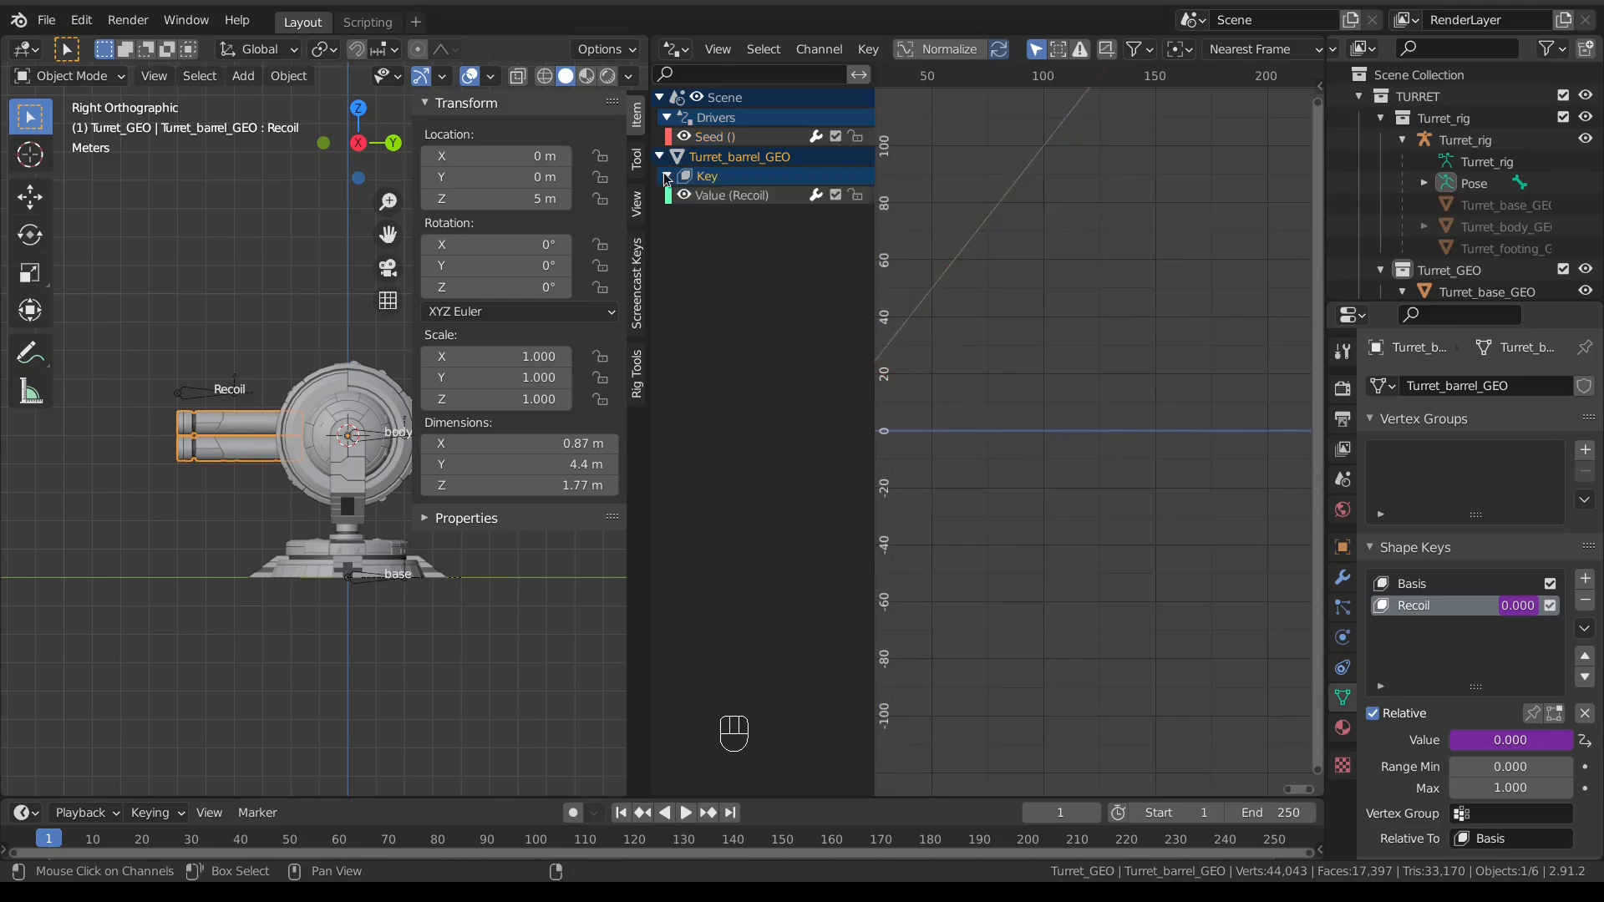
left_click(730, 197)
middle_click_drag(1069, 286, 1099, 321, "ctrl")
key("n")
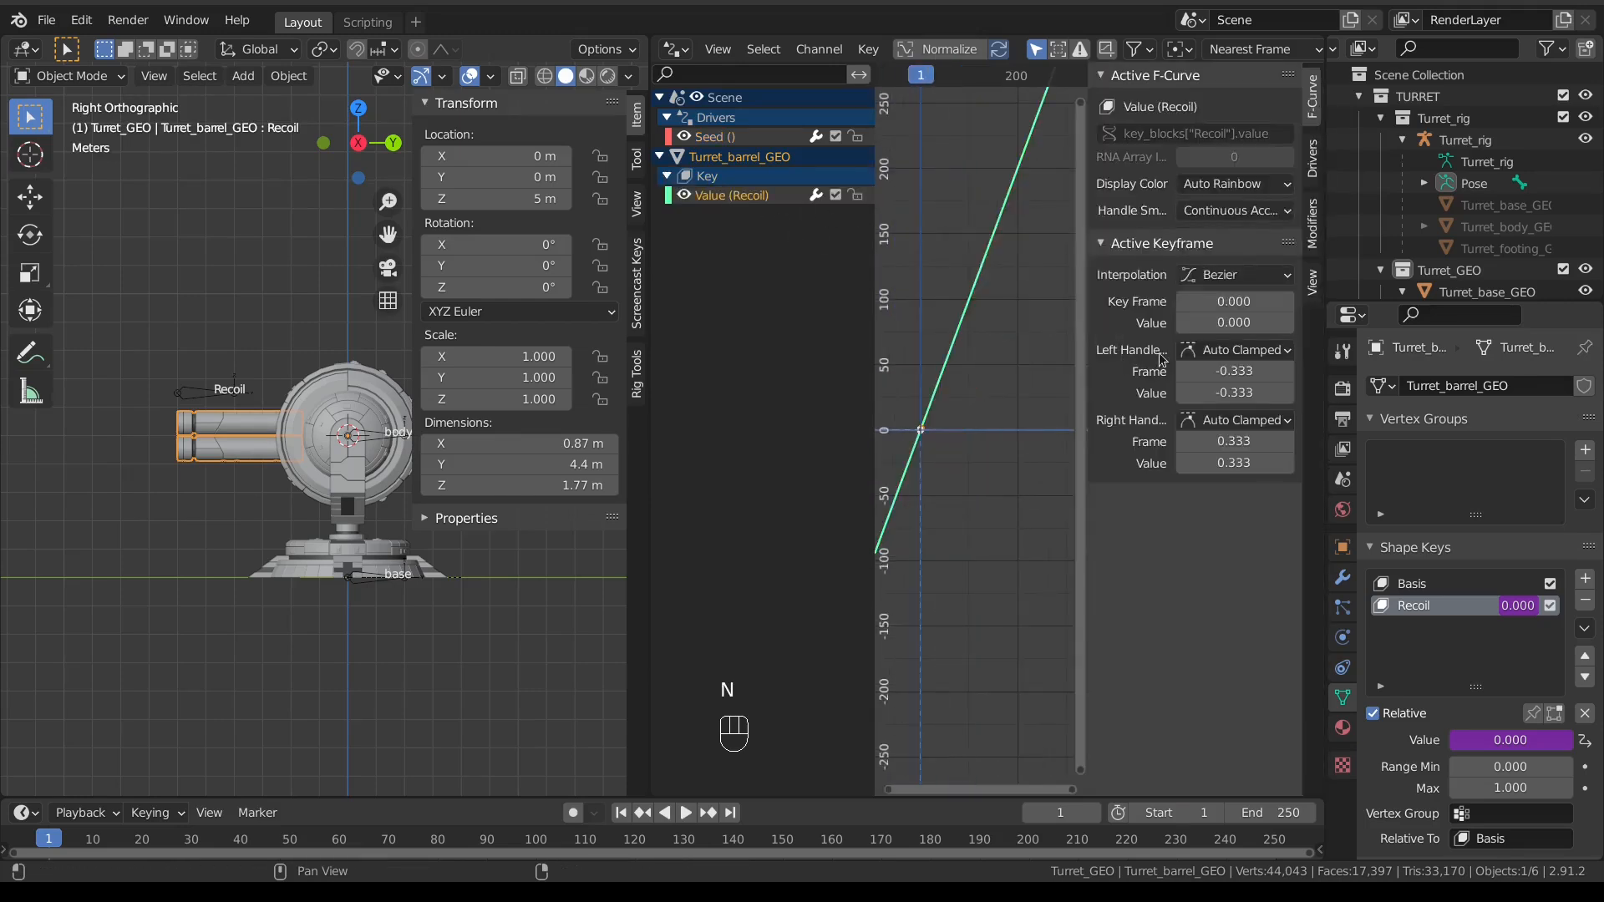
Step: Add a Generator modifier to the Value (Recoil) driver curve
scroll(971, 393, "up", 4)
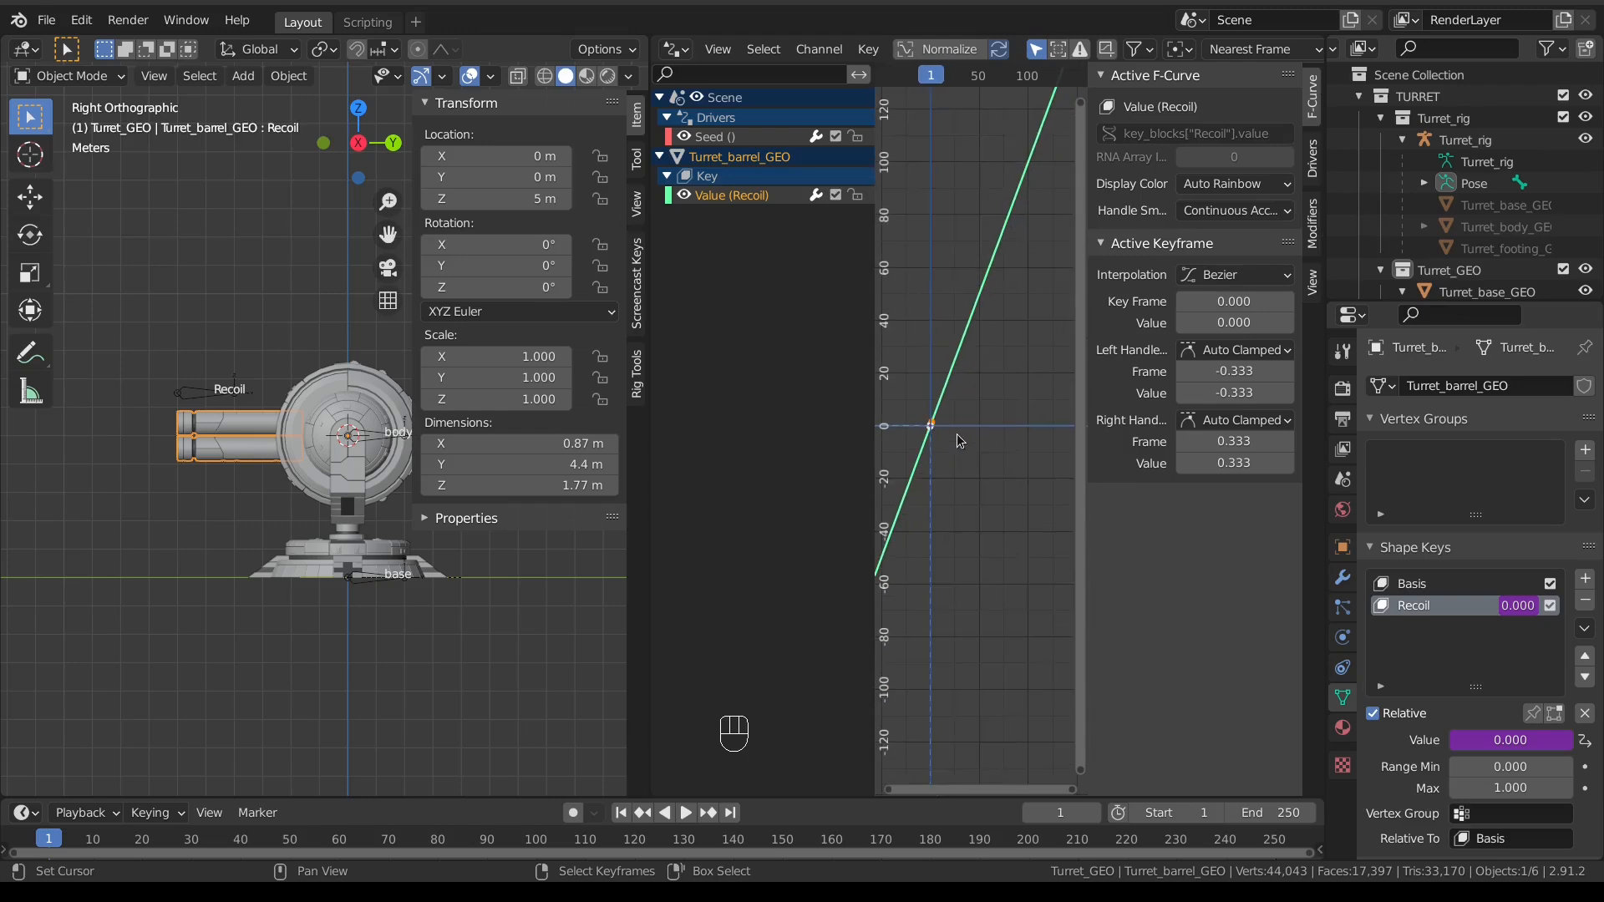
left_click(1312, 223)
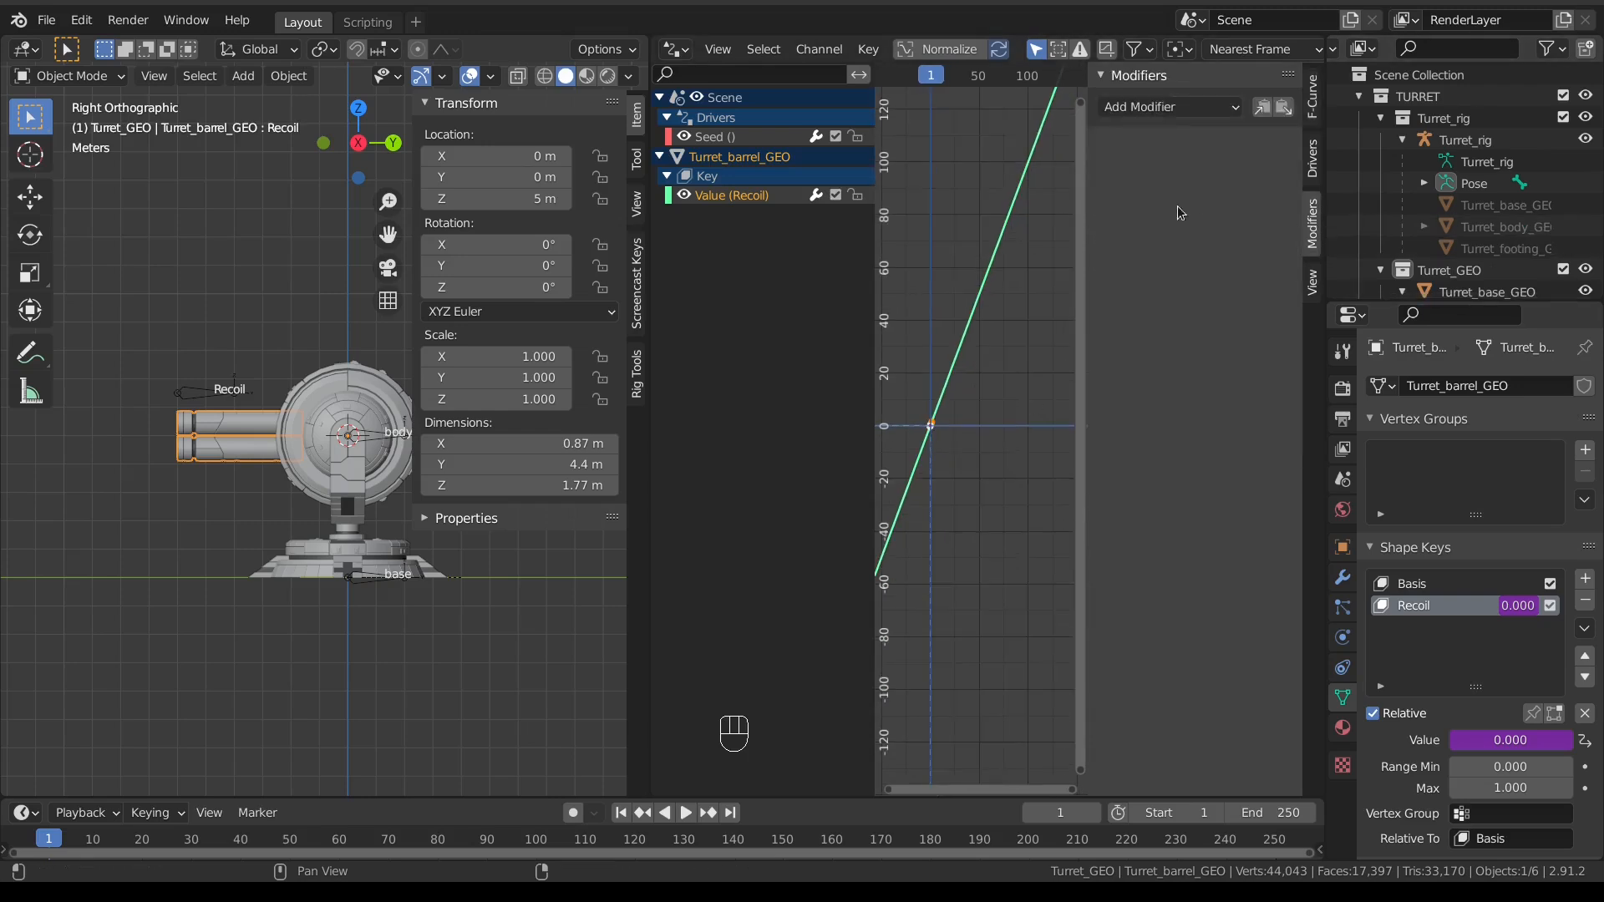
left_click(1170, 106)
left_click(1174, 132)
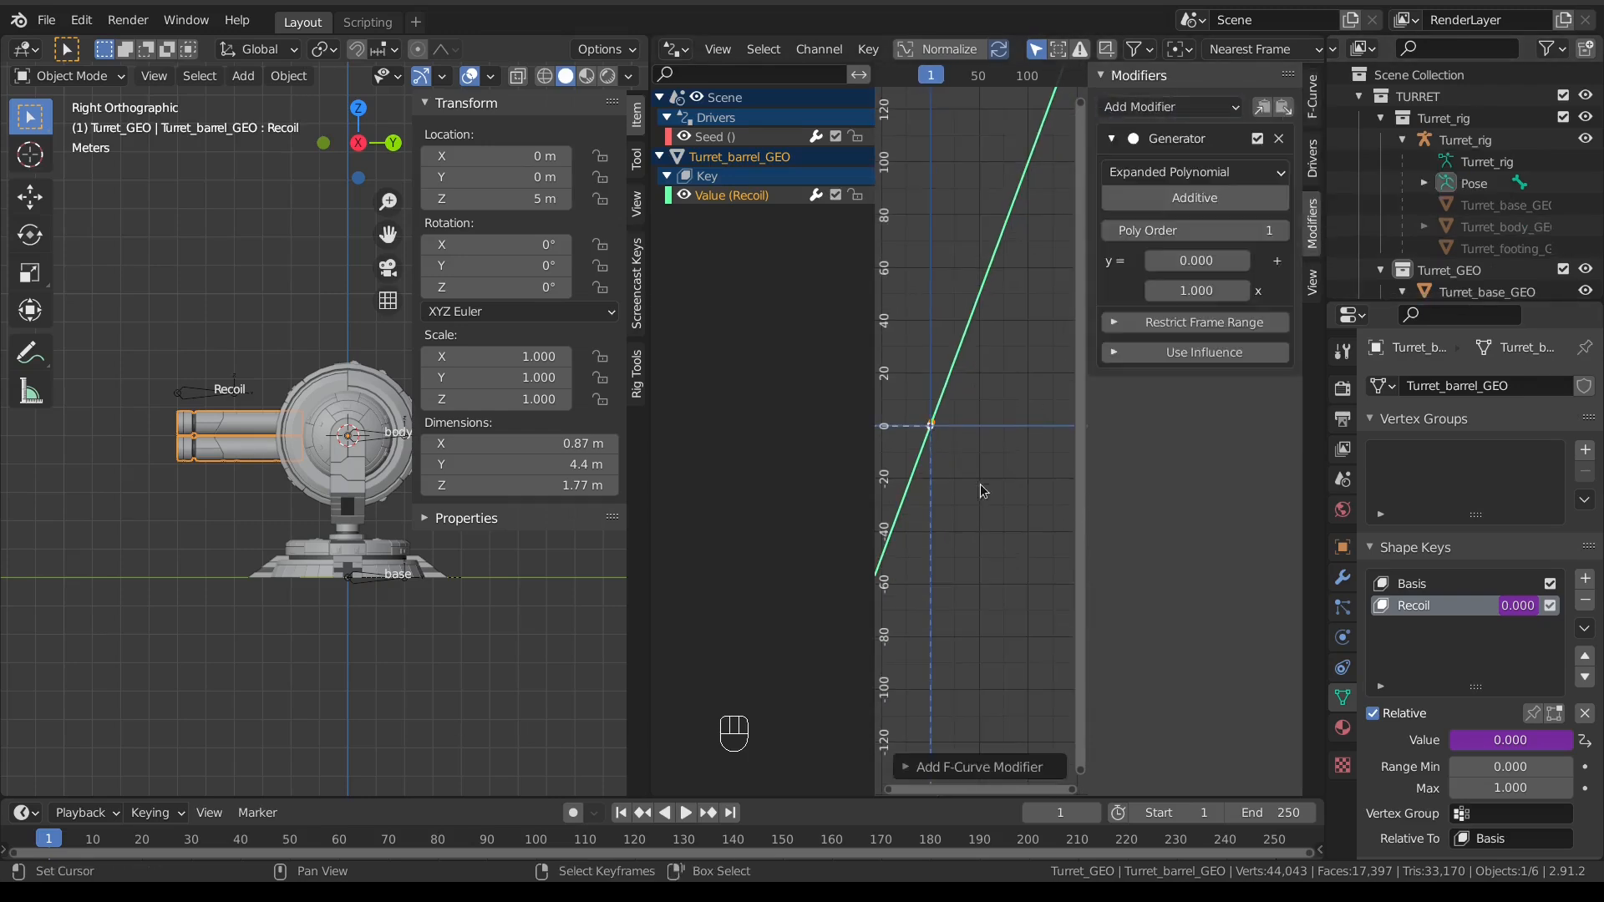
Step: Set the Generator modifier's x coefficient to 0.5 and hide the scene's Seed driver curve
scroll(949, 430, "up", 10)
middle_click_drag(961, 445, 1033, 434, "shift")
scroll(1001, 390, "up", 7)
scroll(1003, 390, "up", 4)
middle_click_drag(955, 366, 975, 444, "shift")
scroll(975, 444, "up", 4)
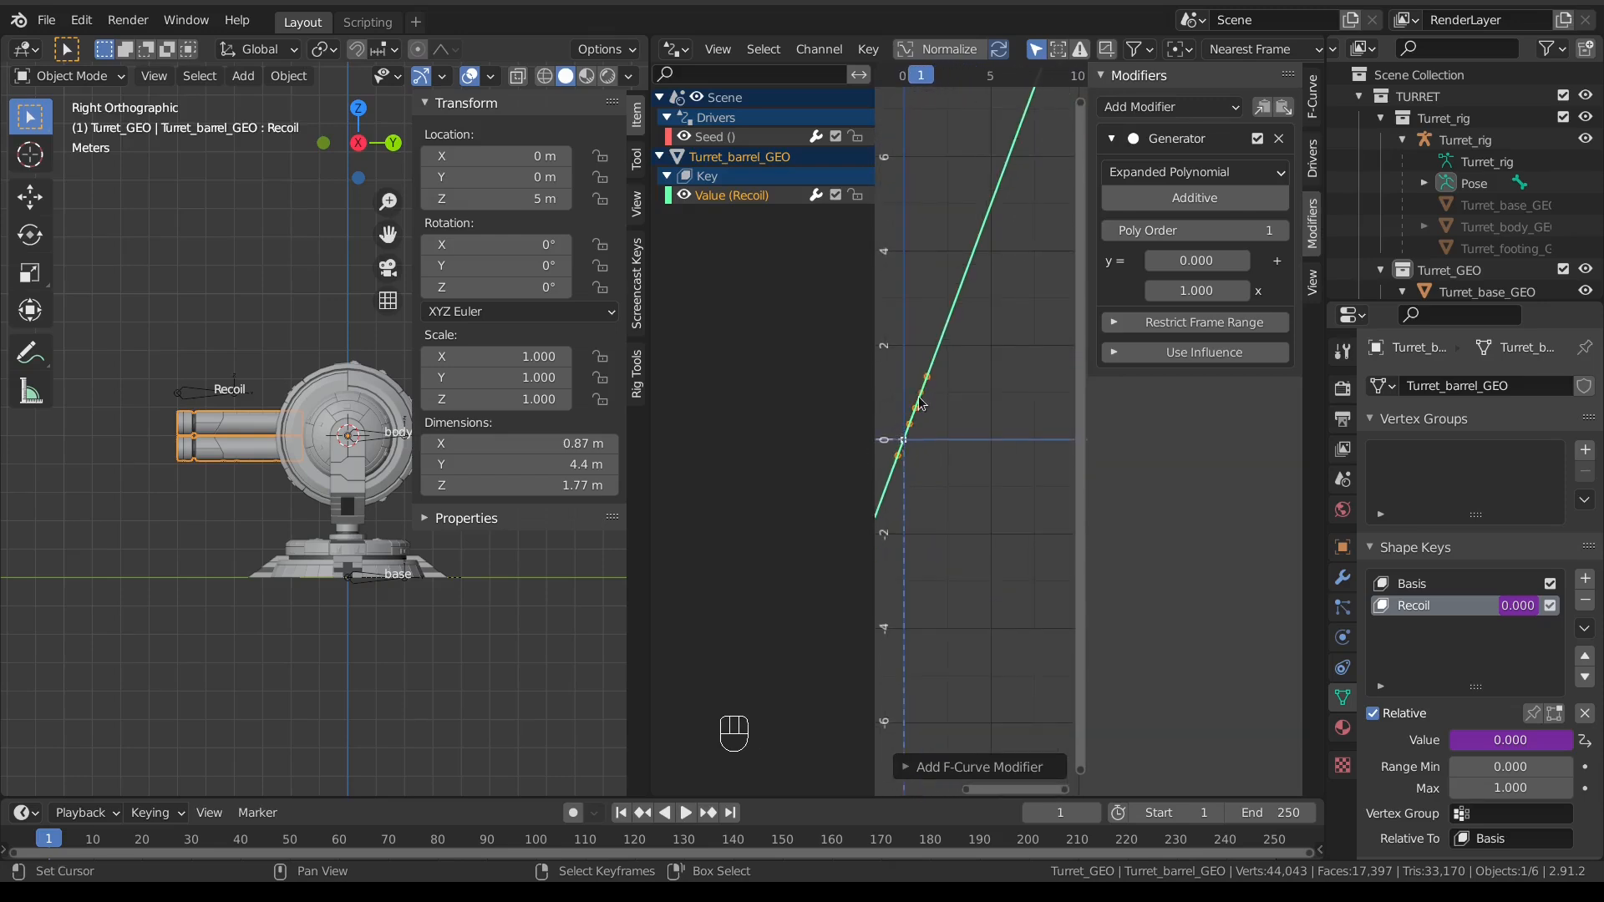
left_click(1187, 289)
type("1.0")
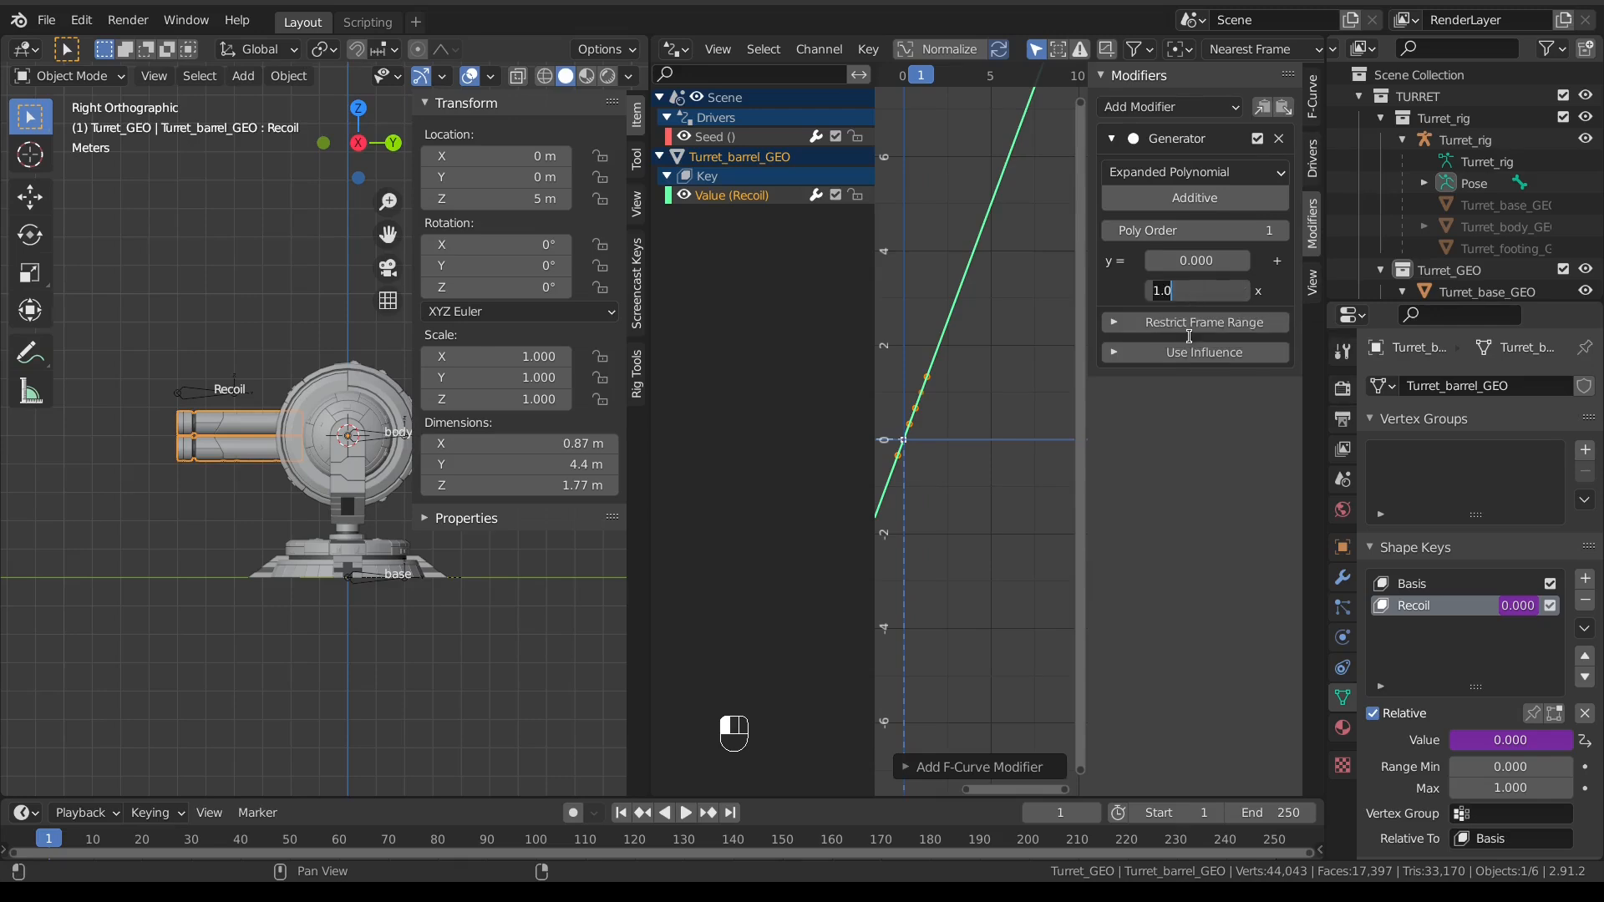
type("0.5")
key("Return")
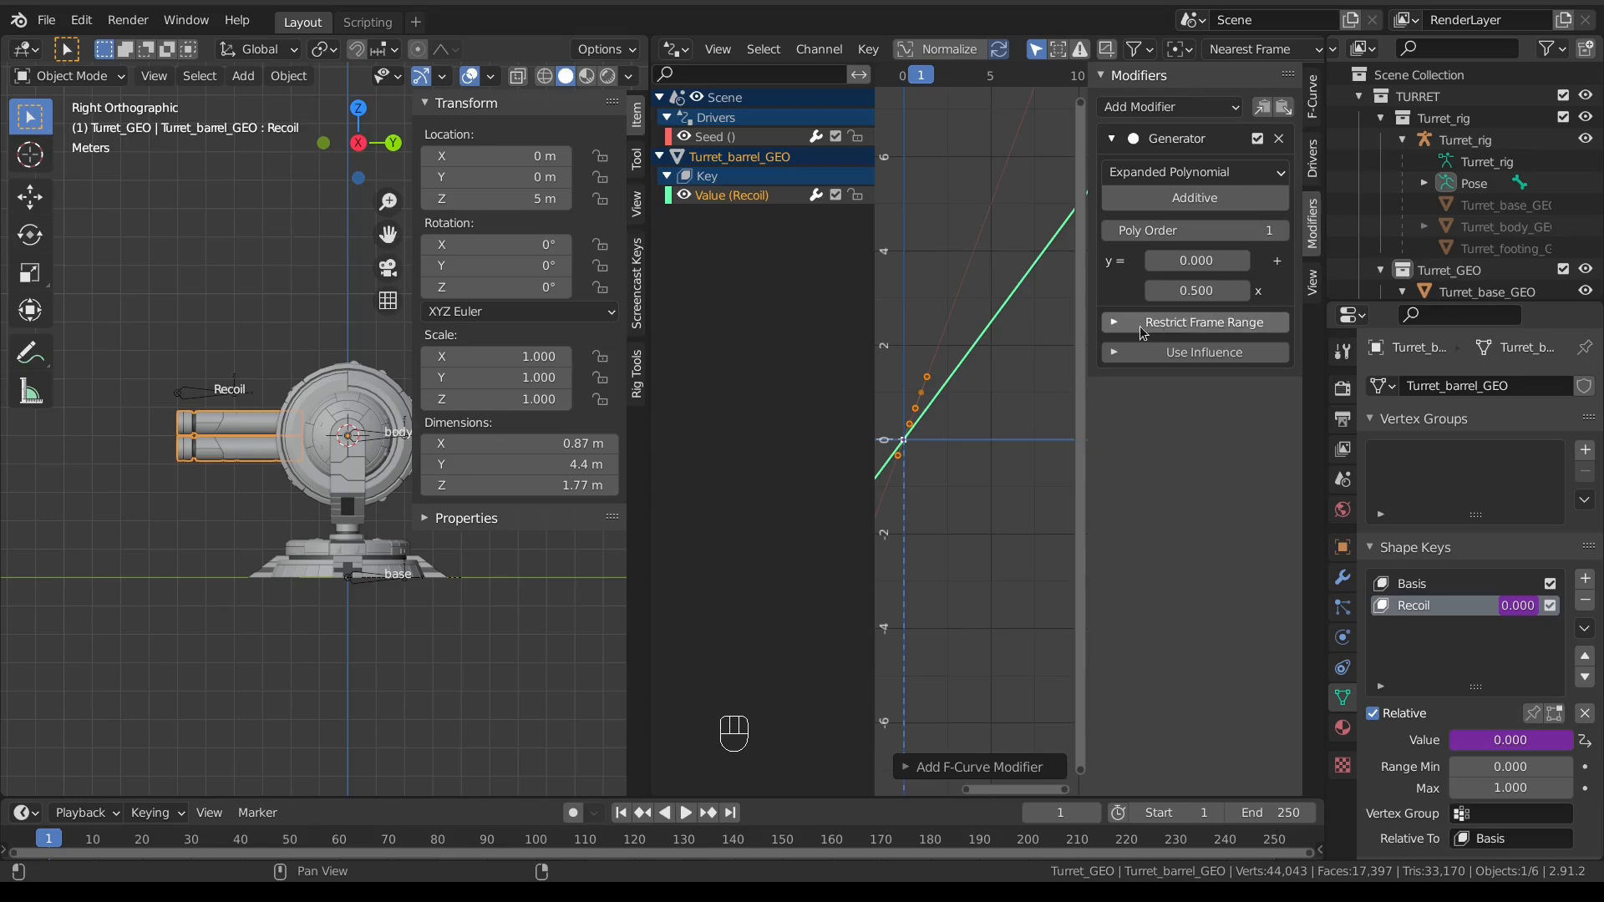
left_click(752, 138)
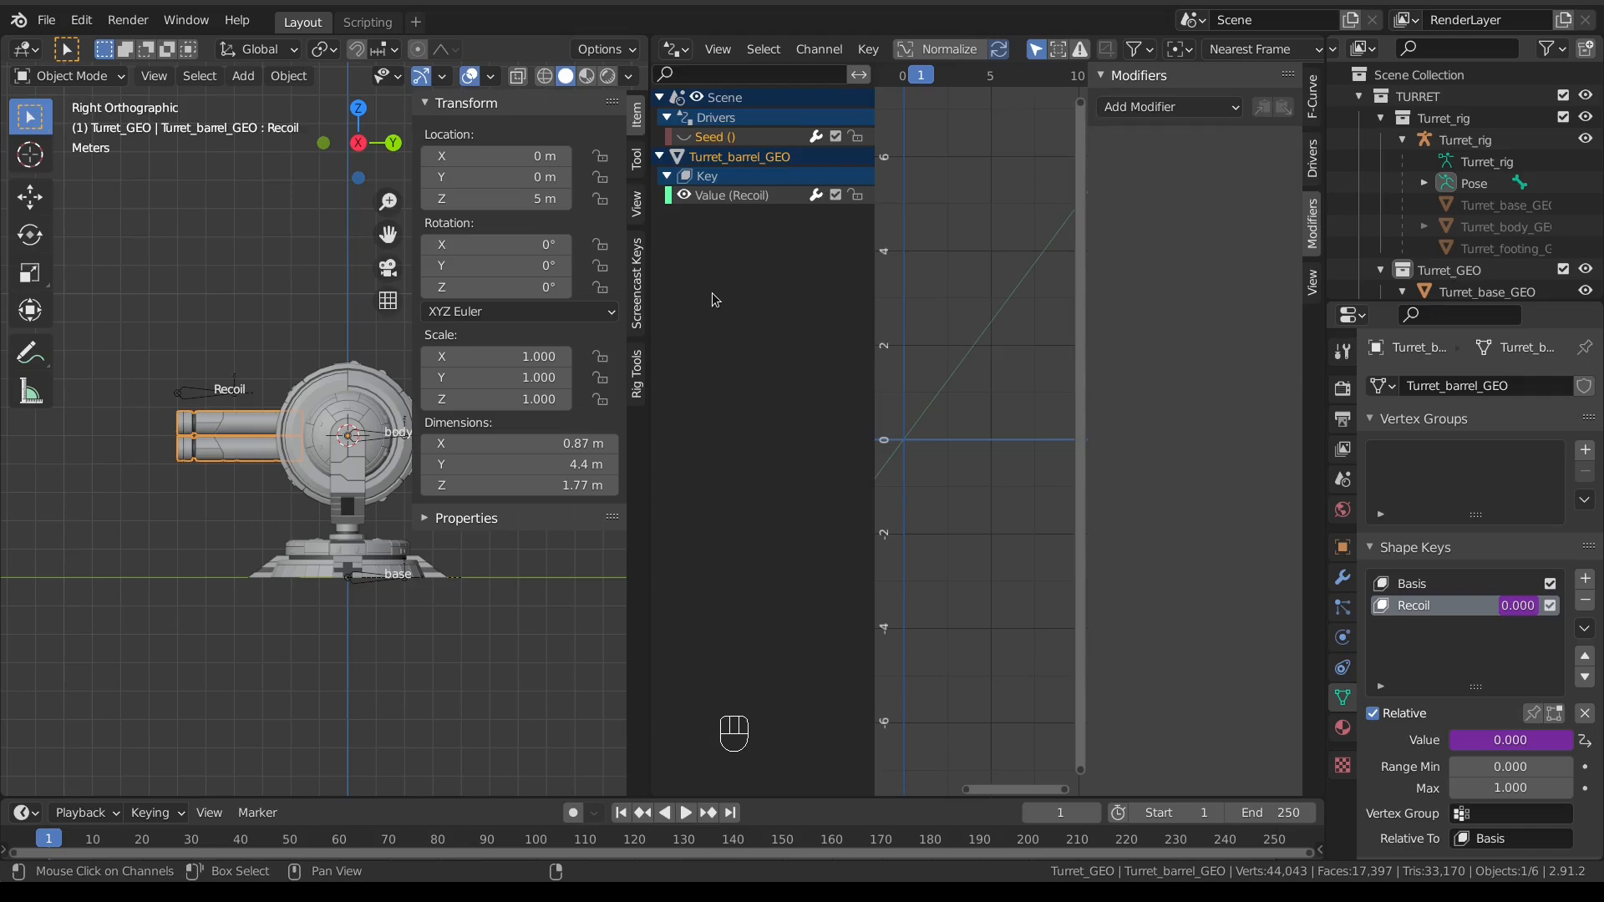
Step: Test-move the Recoil bone along the Y axis in Pose Mode to check the barrel recoil, cancelling each move
left_click(190, 383)
key("ctrl+Tab")
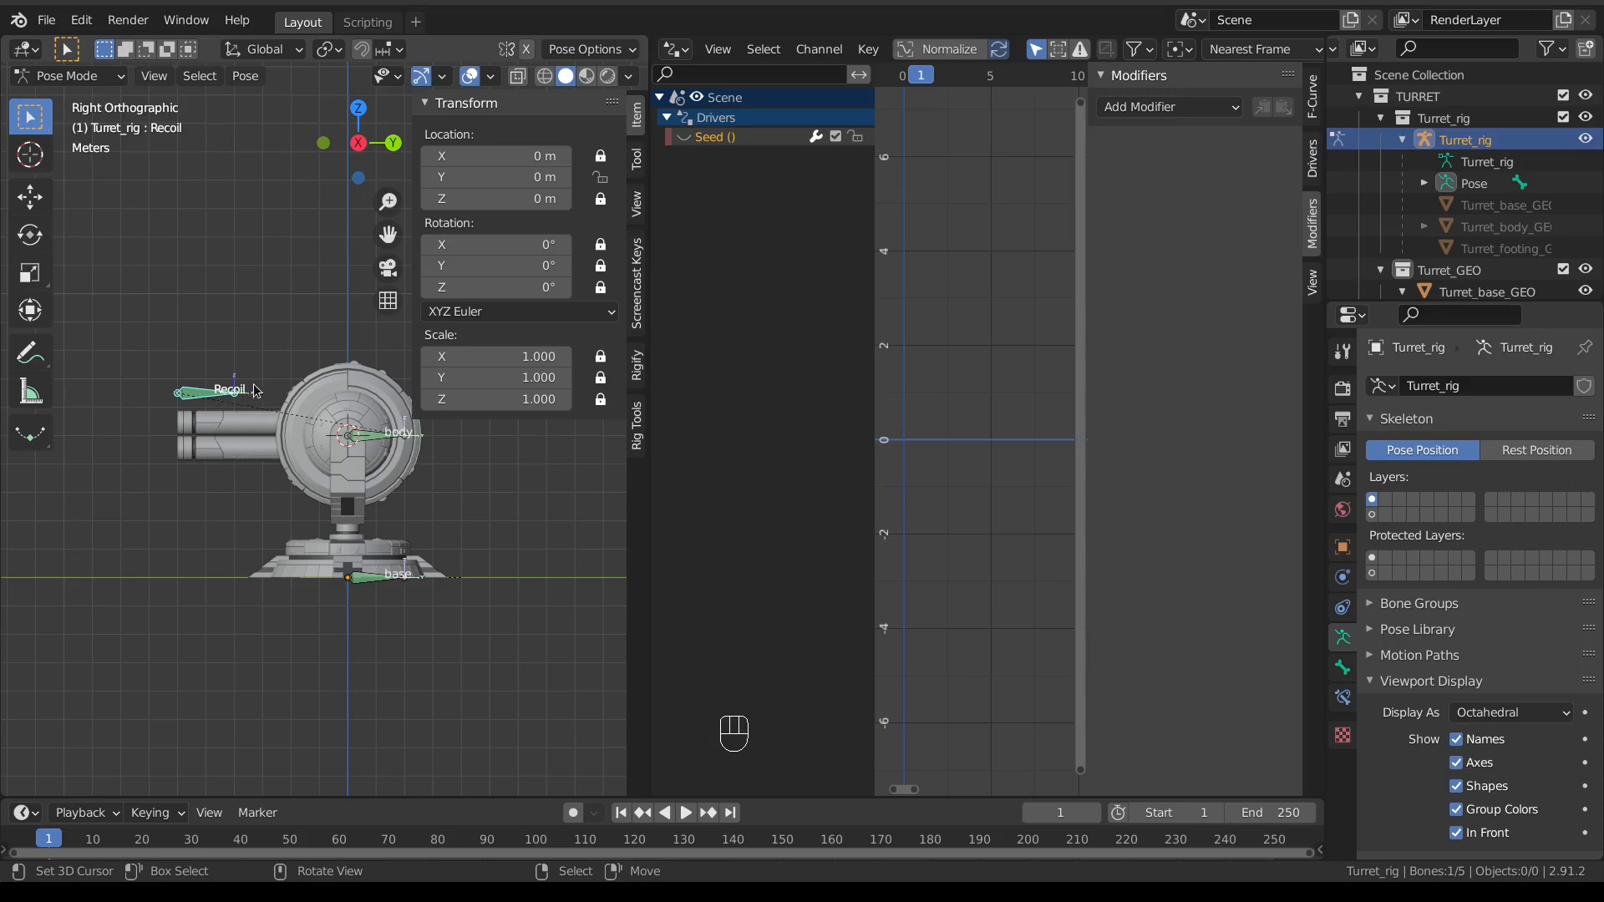
key("g")
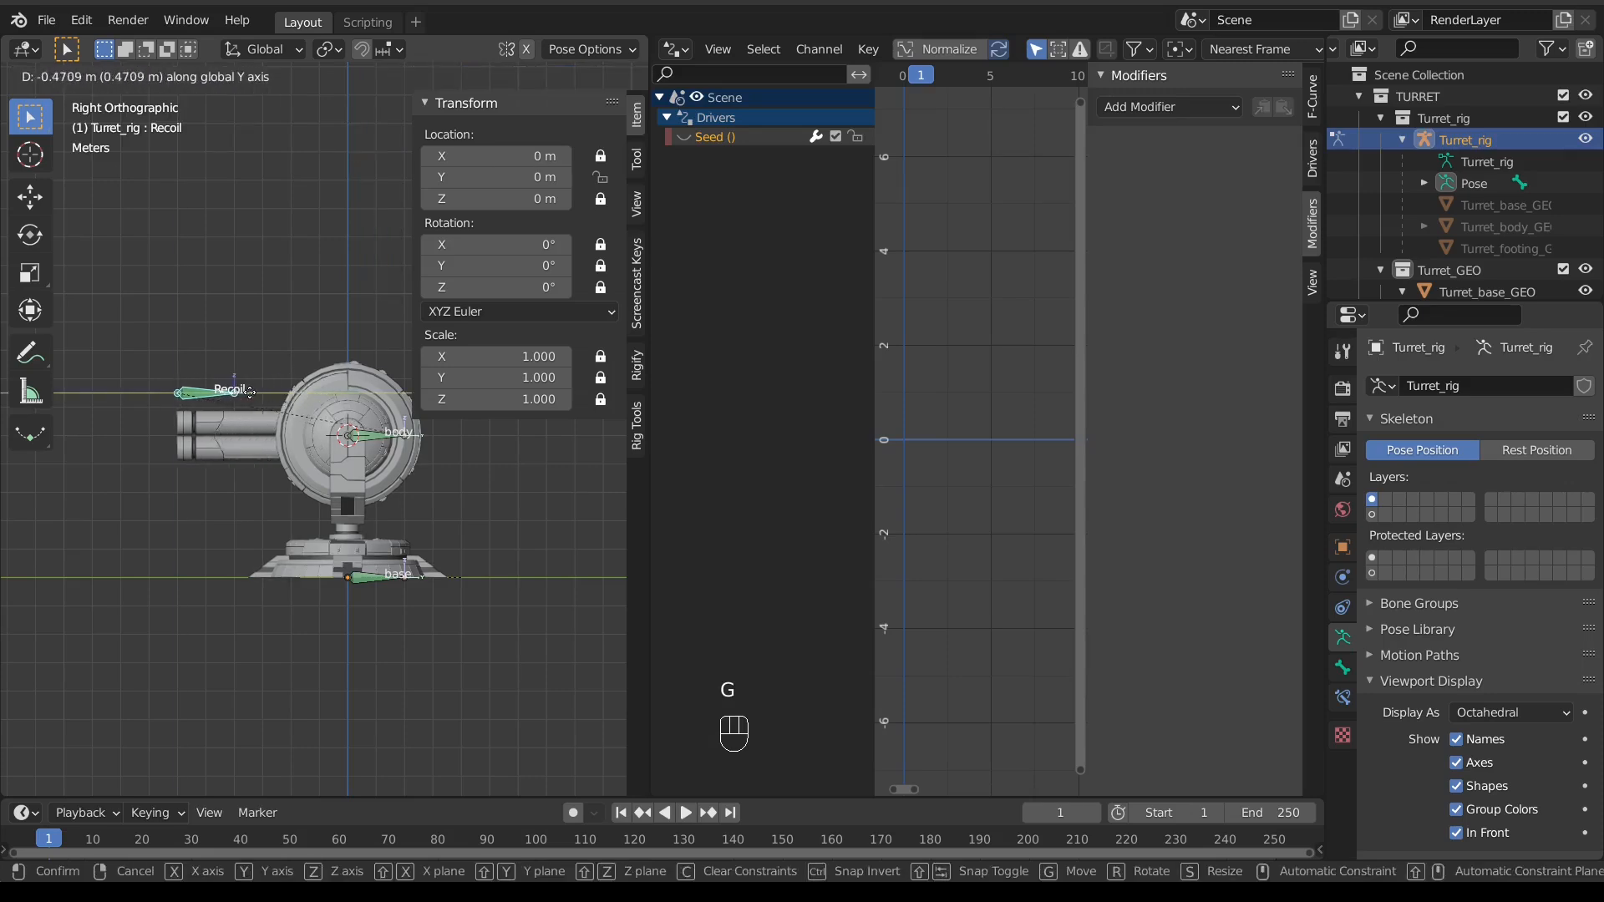
right_click(308, 395)
key("g")
right_click(451, 409)
Step: Select the turret barrel mesh and close the Drivers editor by joining its area into the 3D viewport
middle_click_drag(282, 423, 295, 449)
left_click(244, 456)
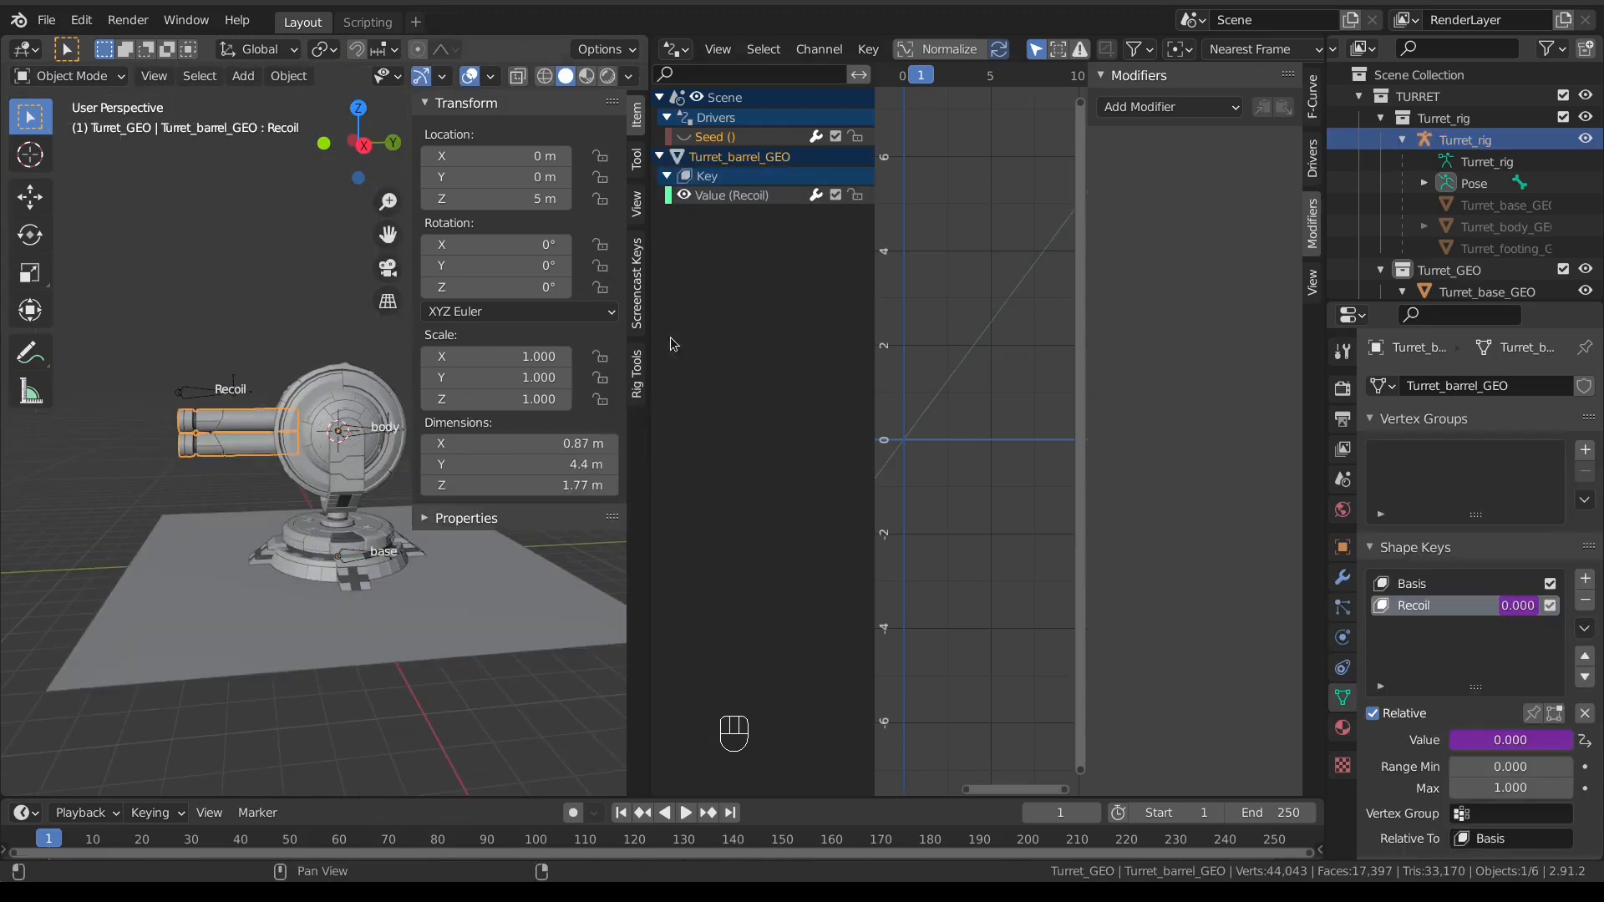
left_click_drag(649, 40, 706, 92)
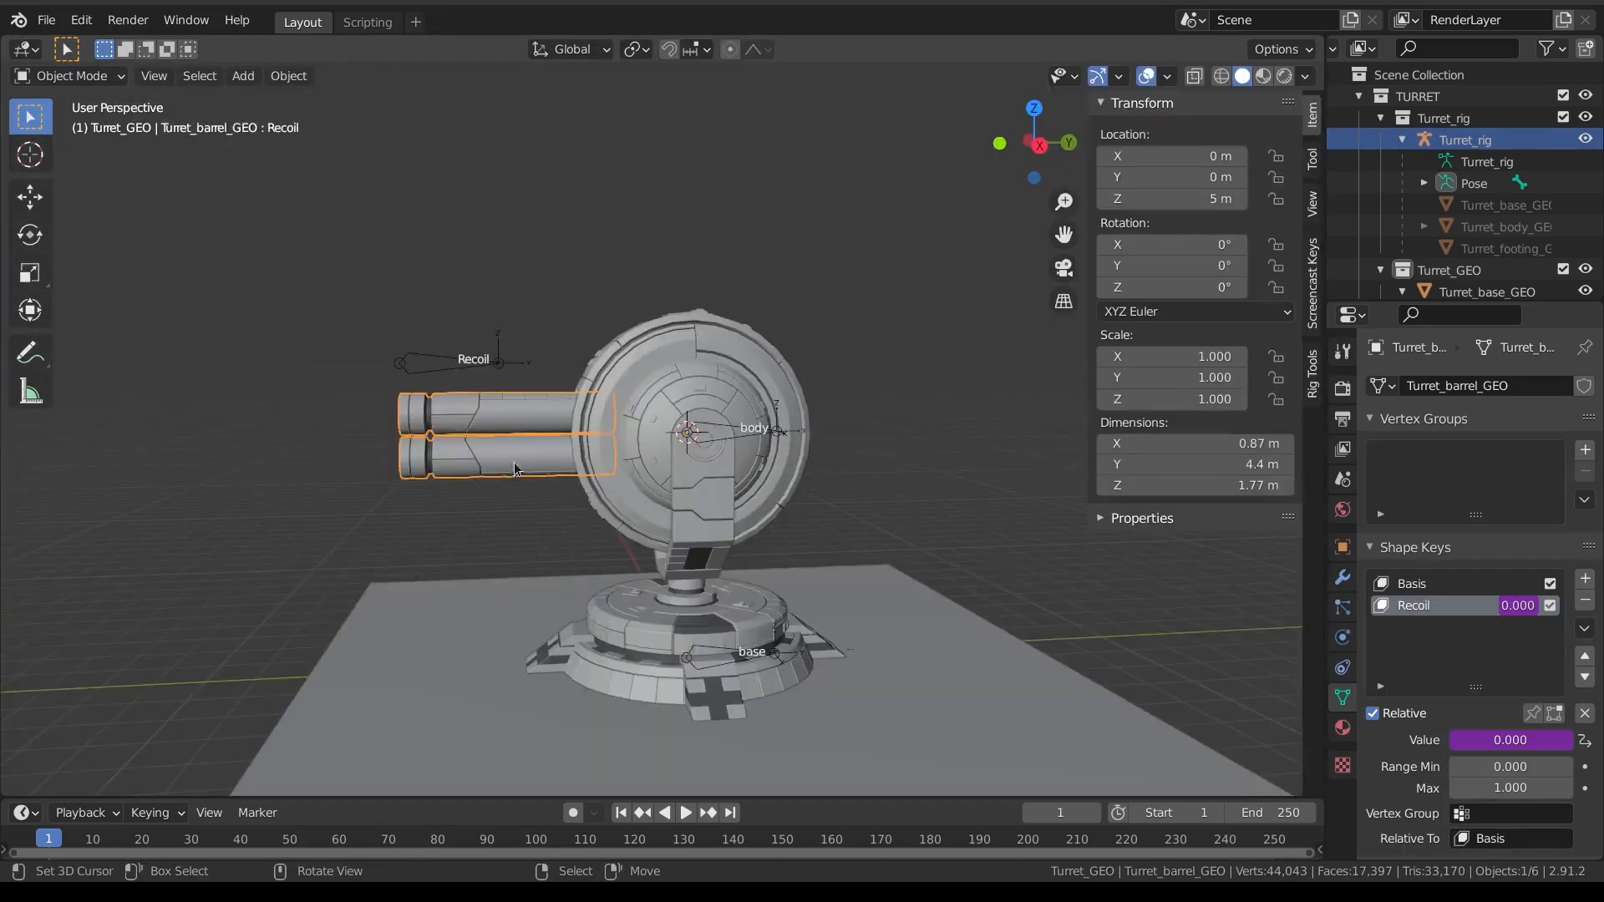
Step: Move the base and body bones of Turret_rig to bone layer 15, leaving the control bones on layer 1
scroll(550, 491, "down", 3)
middle_click_drag(544, 474, 724, 382, "shift")
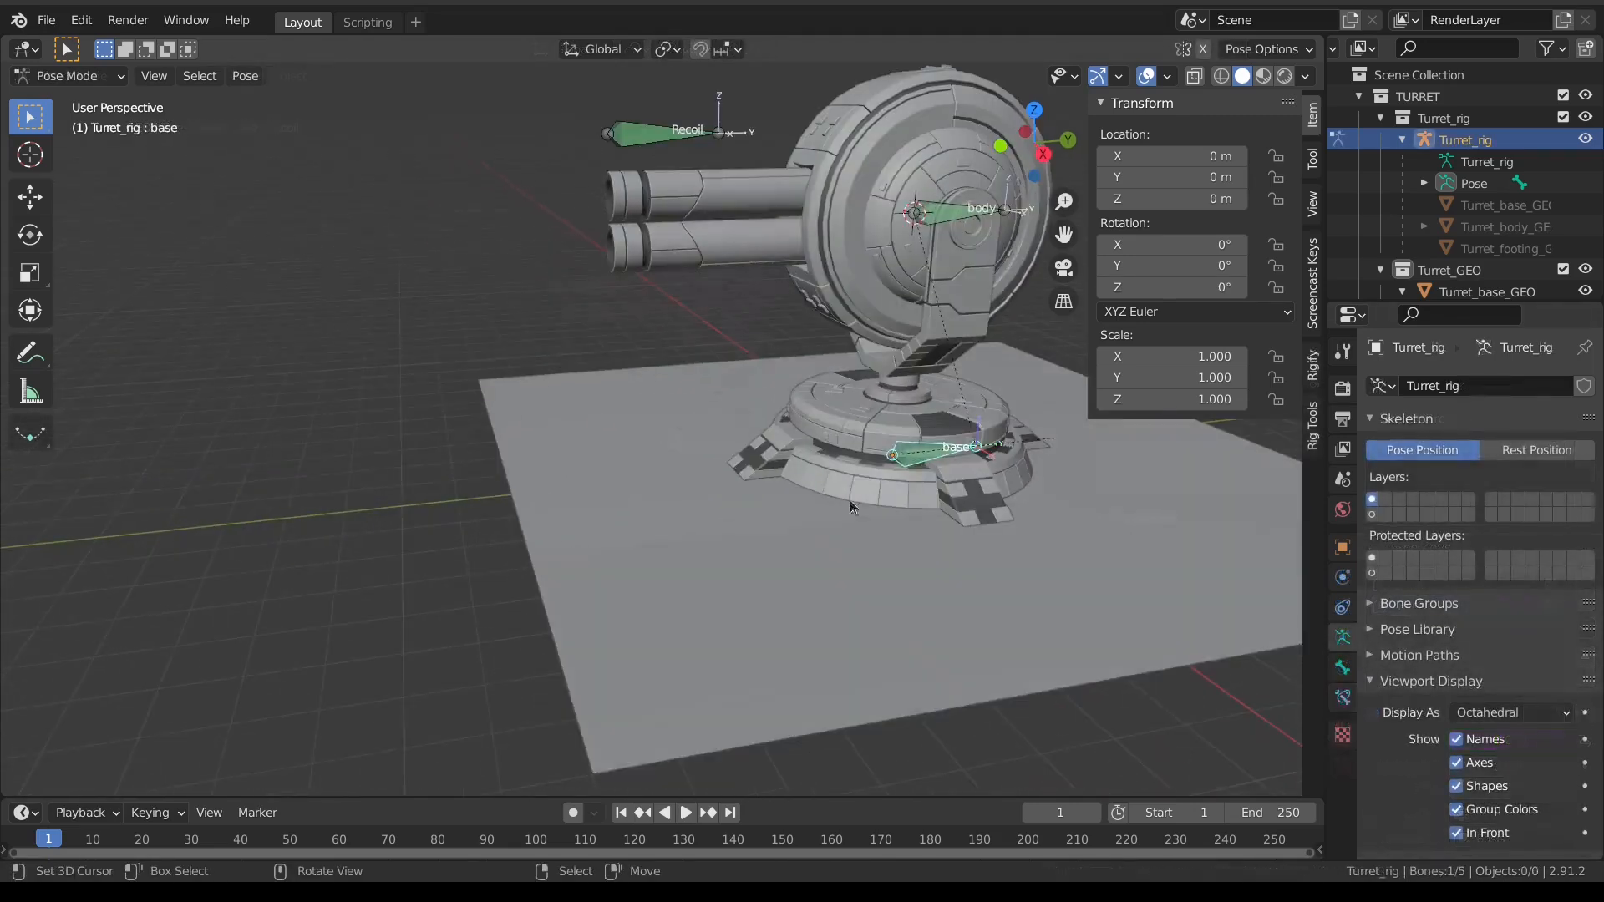
scroll(922, 443, "down", 5)
scroll(872, 483, "up", 1)
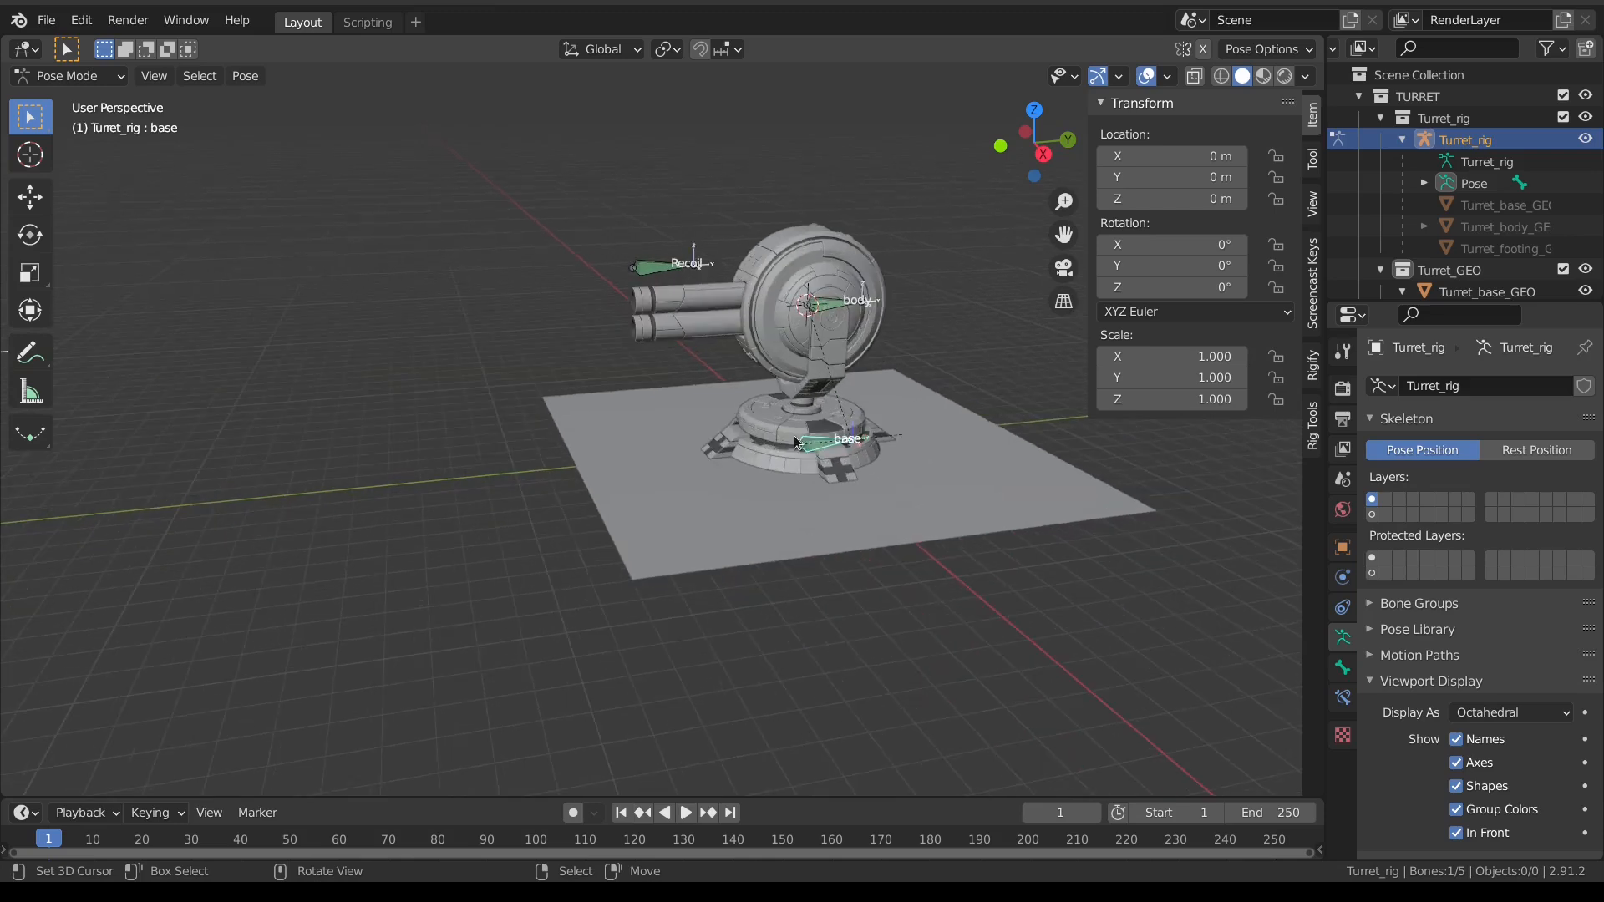
left_click(829, 311, "shift")
key("m")
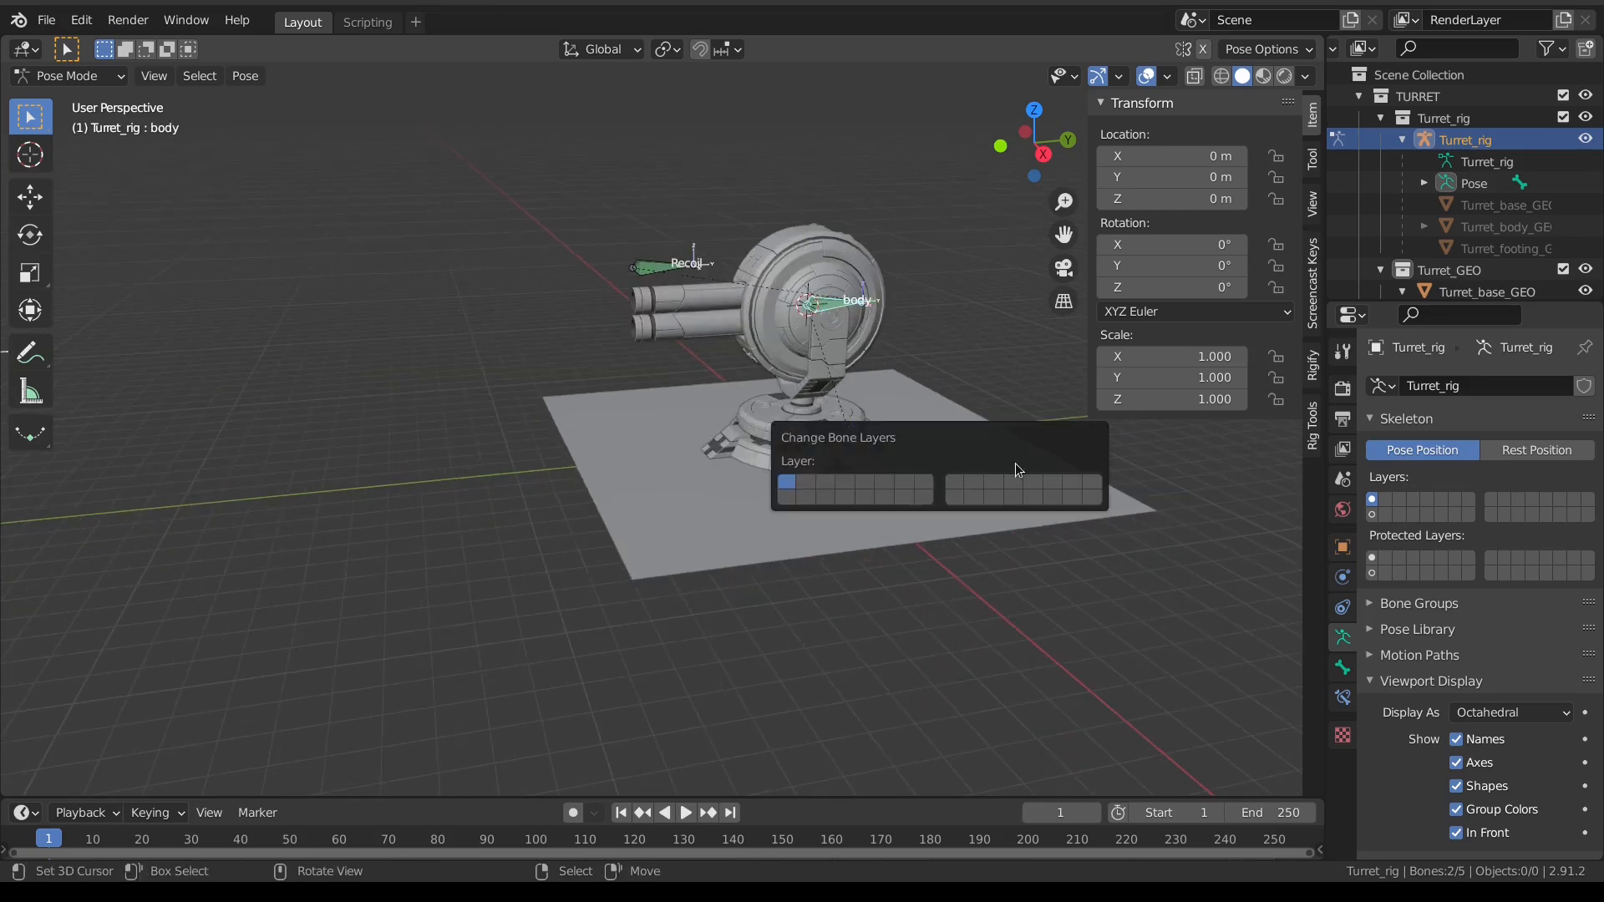
left_click(1076, 484)
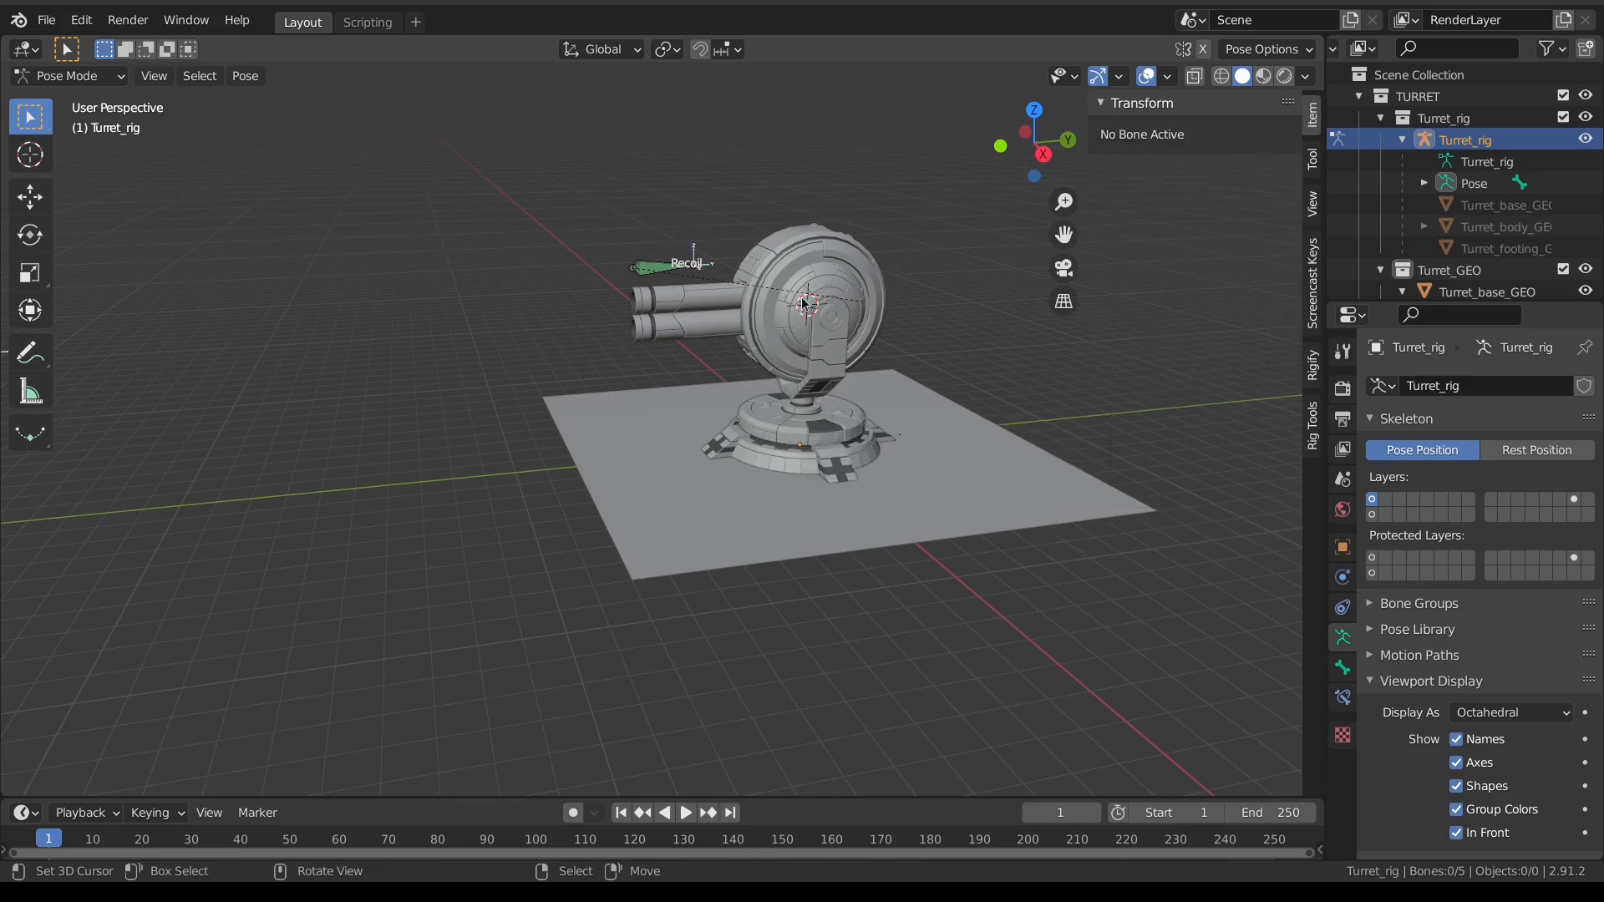
scroll(790, 363, "down", 3)
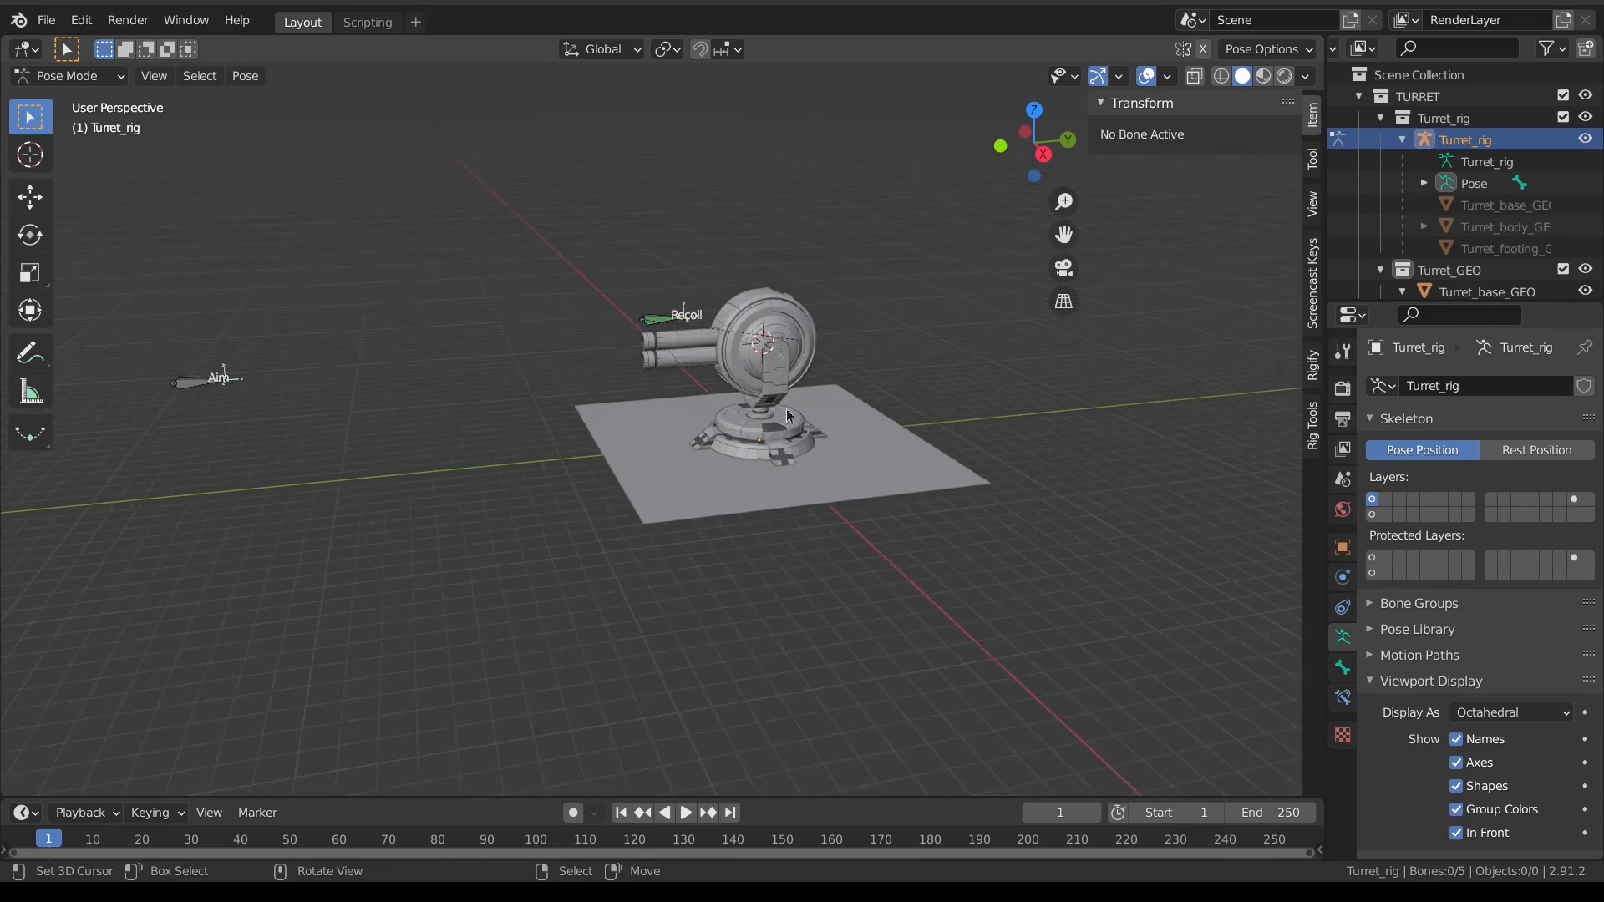
Step: Show the Root bone's armature layer alongside the control bones' layer and select the Root bone
left_click(1374, 500)
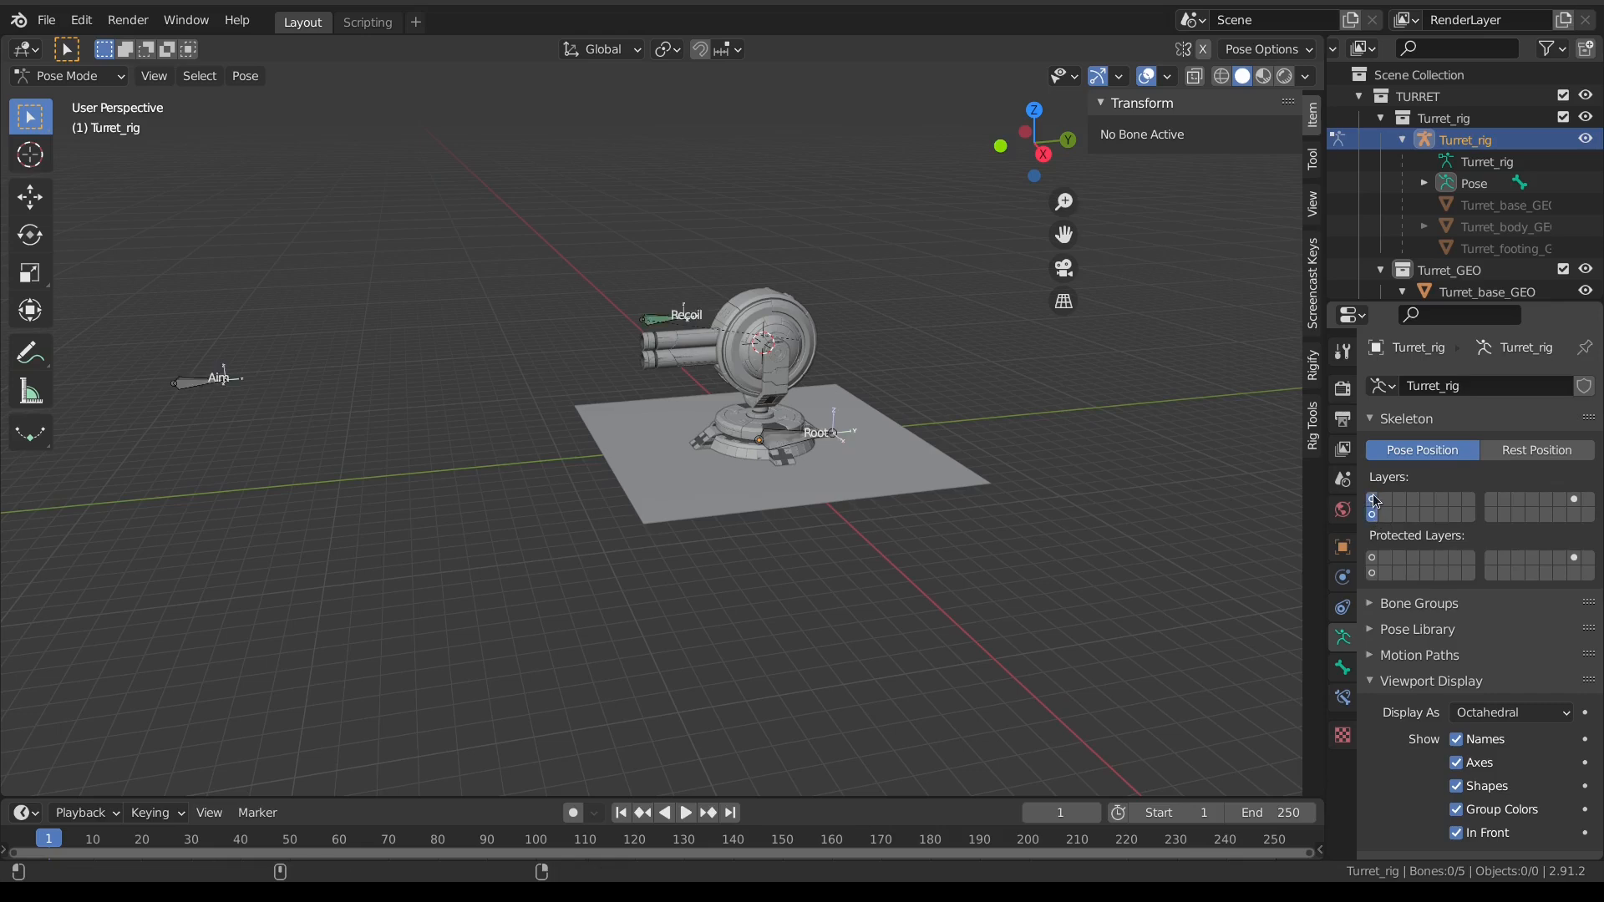
left_click(189, 386)
left_click(799, 444)
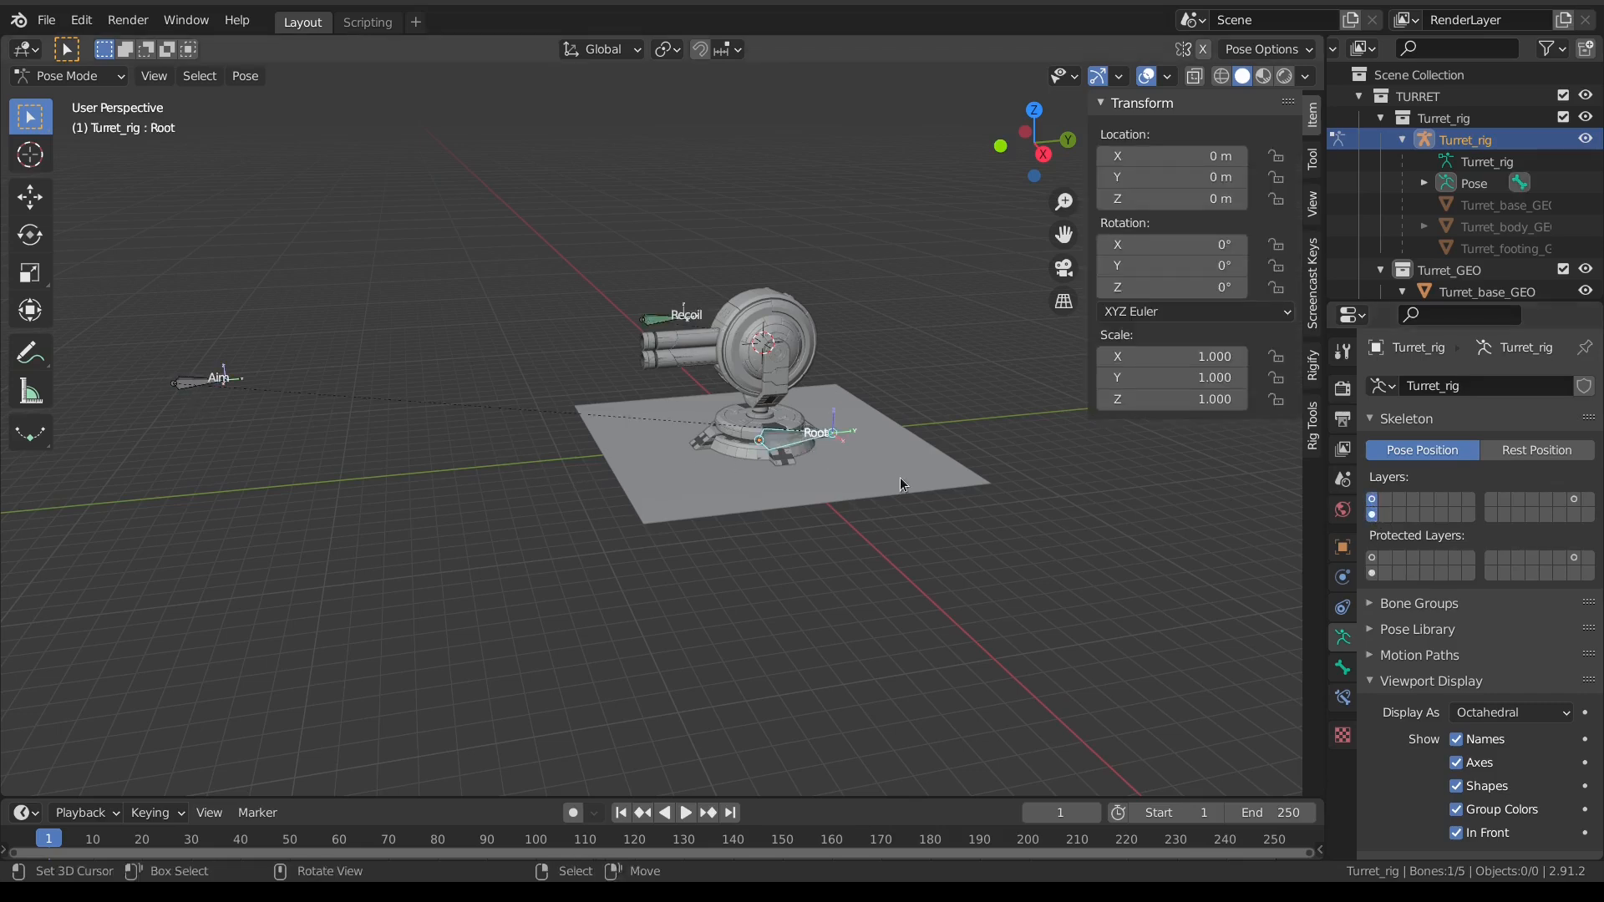
Step: Create a Root-shaped bone widget for the Root bone and enlarge its global size to about 3.94
left_click(1312, 426)
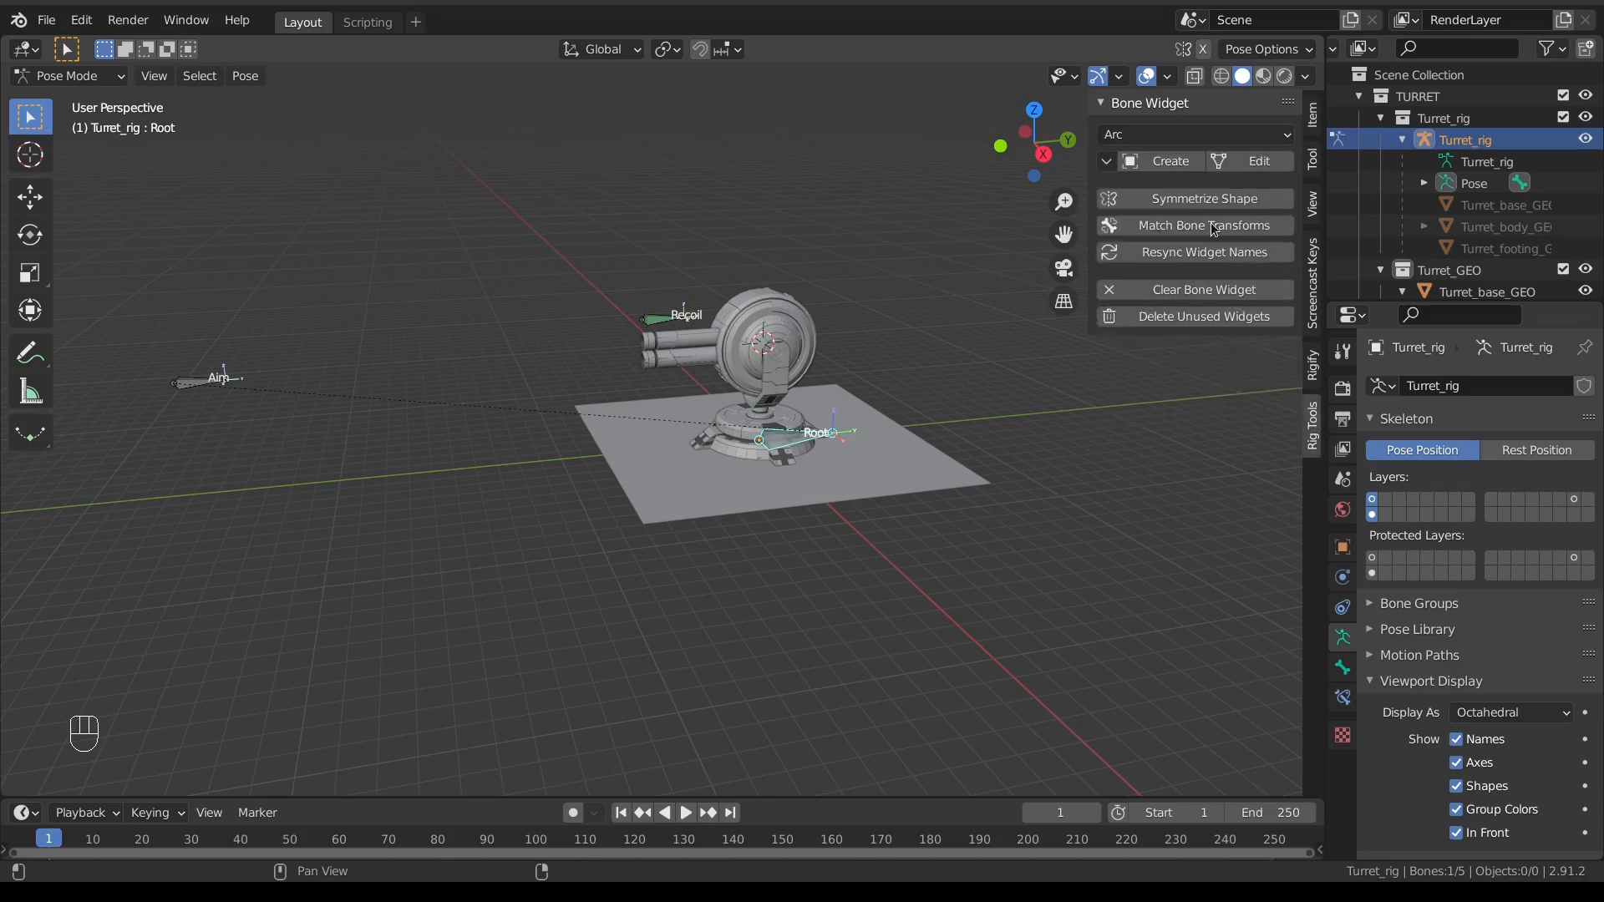
left_click(1186, 134)
left_click(1171, 313)
left_click(1166, 161)
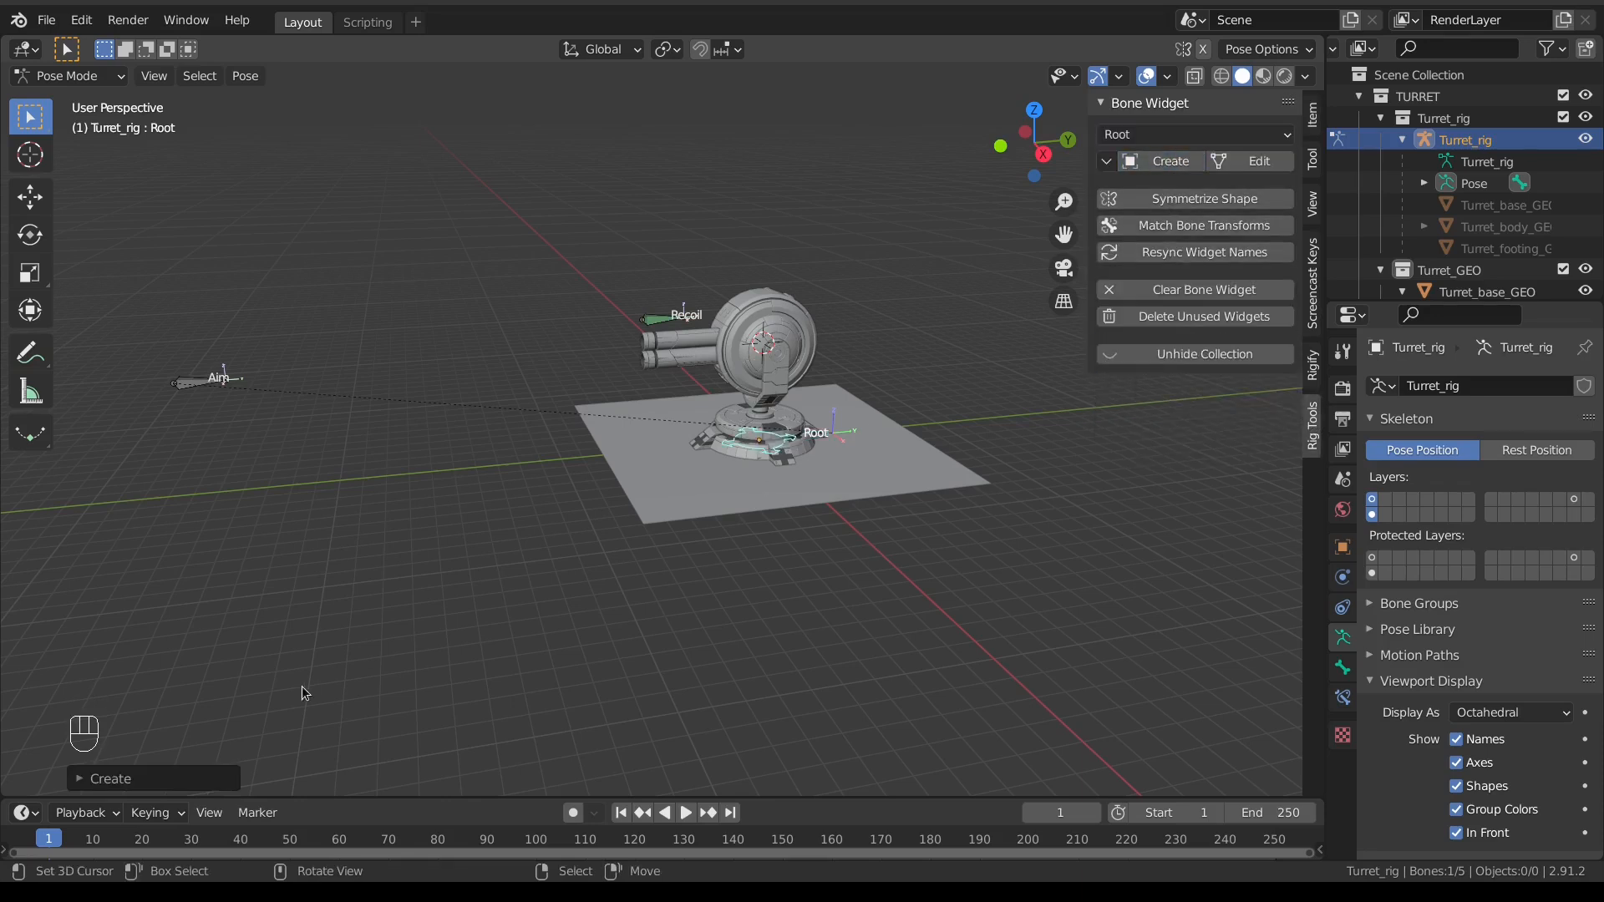
left_click(167, 778)
left_click_drag(240, 681, 314, 681)
Step: Create a Plane bone widget for the Recoil bone and set its Y rotation to 90°
left_click(668, 317)
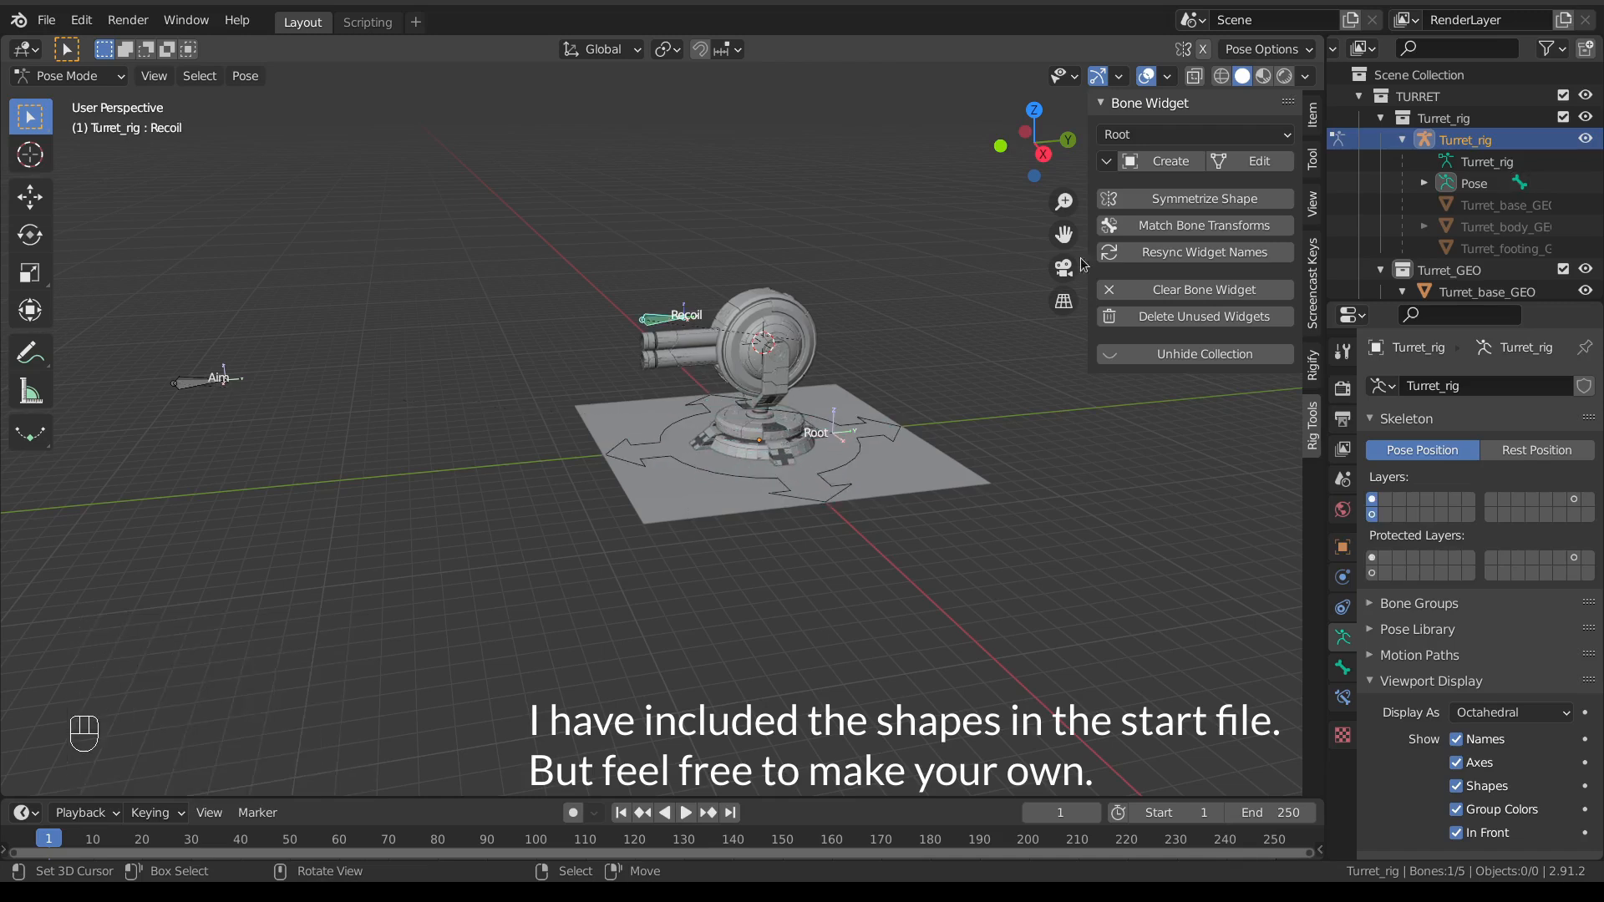
left_click(1185, 135)
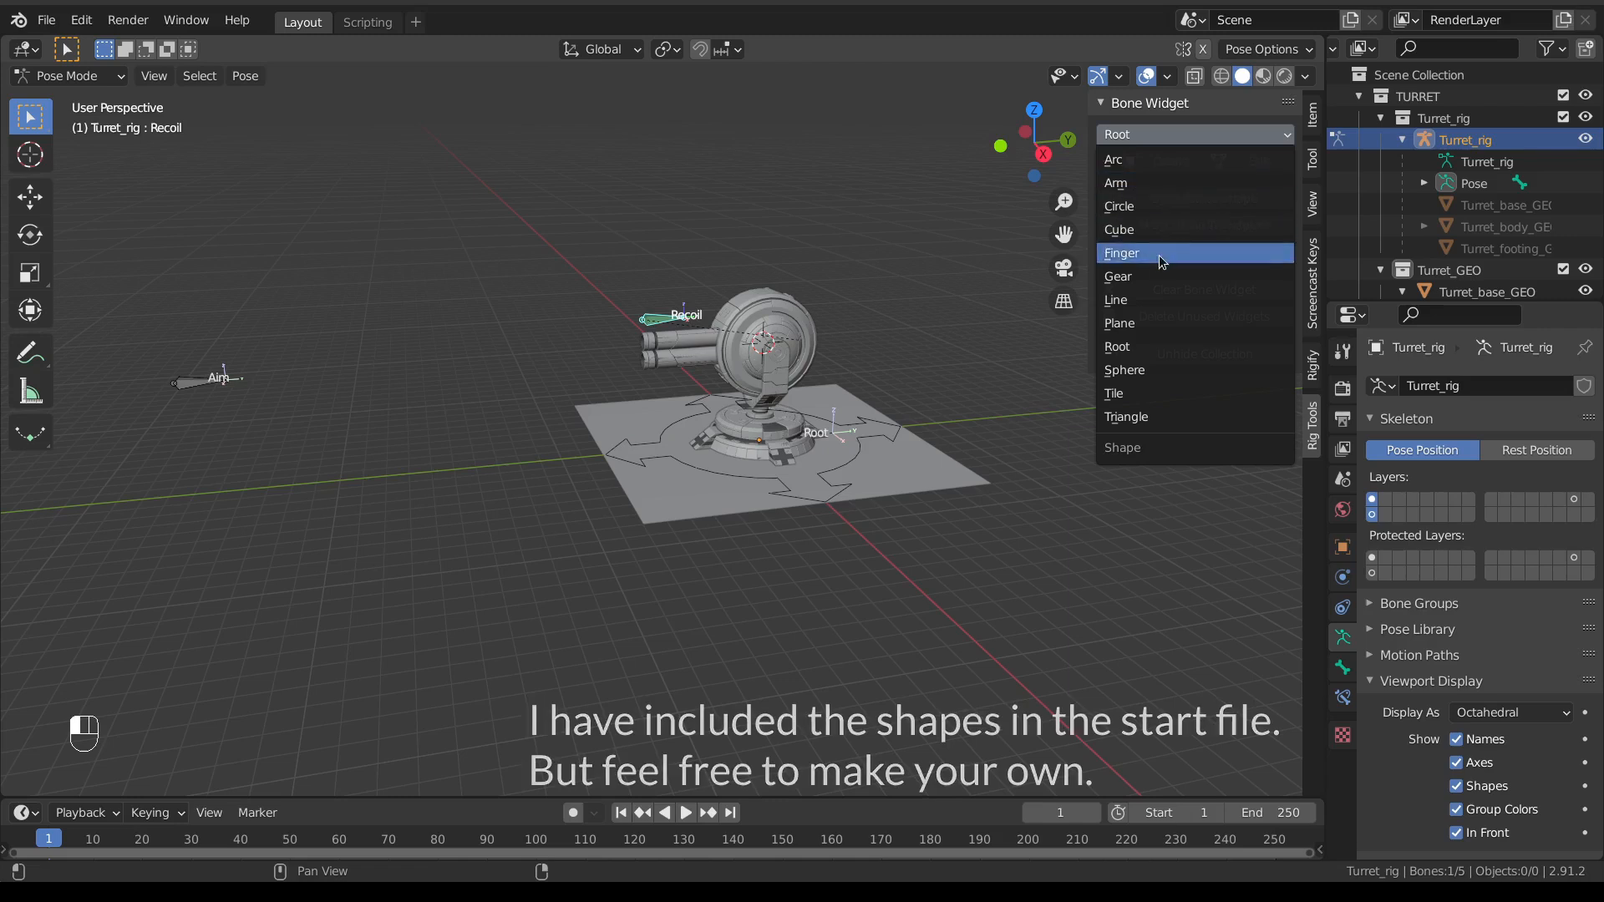
left_click(1204, 324)
left_click(1161, 160)
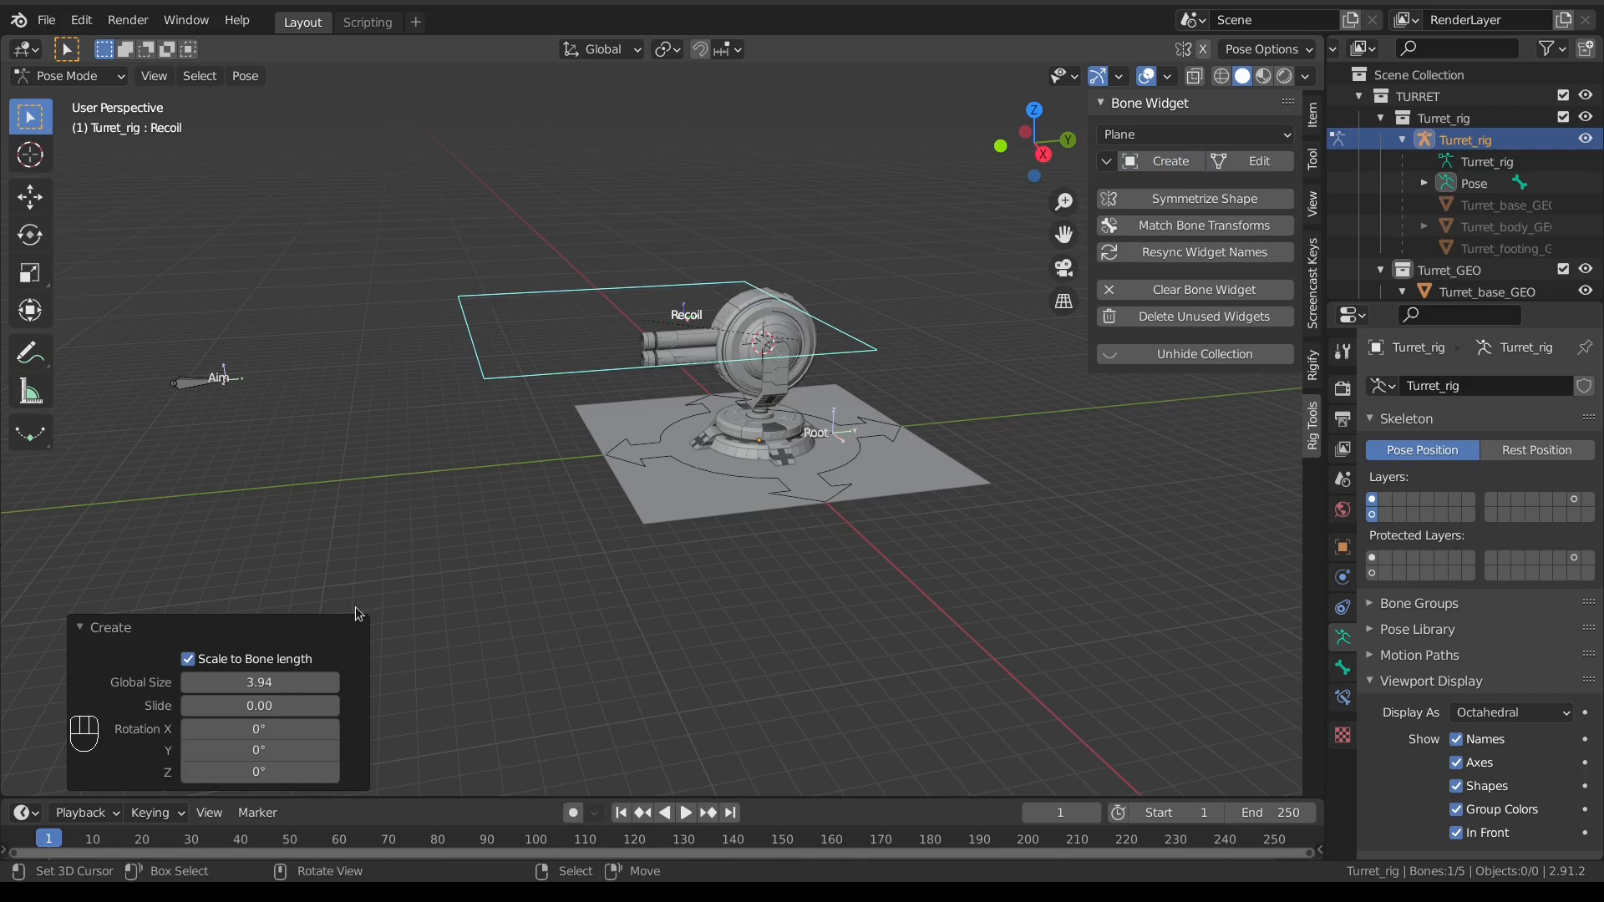
left_click_drag(208, 748, 222, 749)
left_click(259, 749)
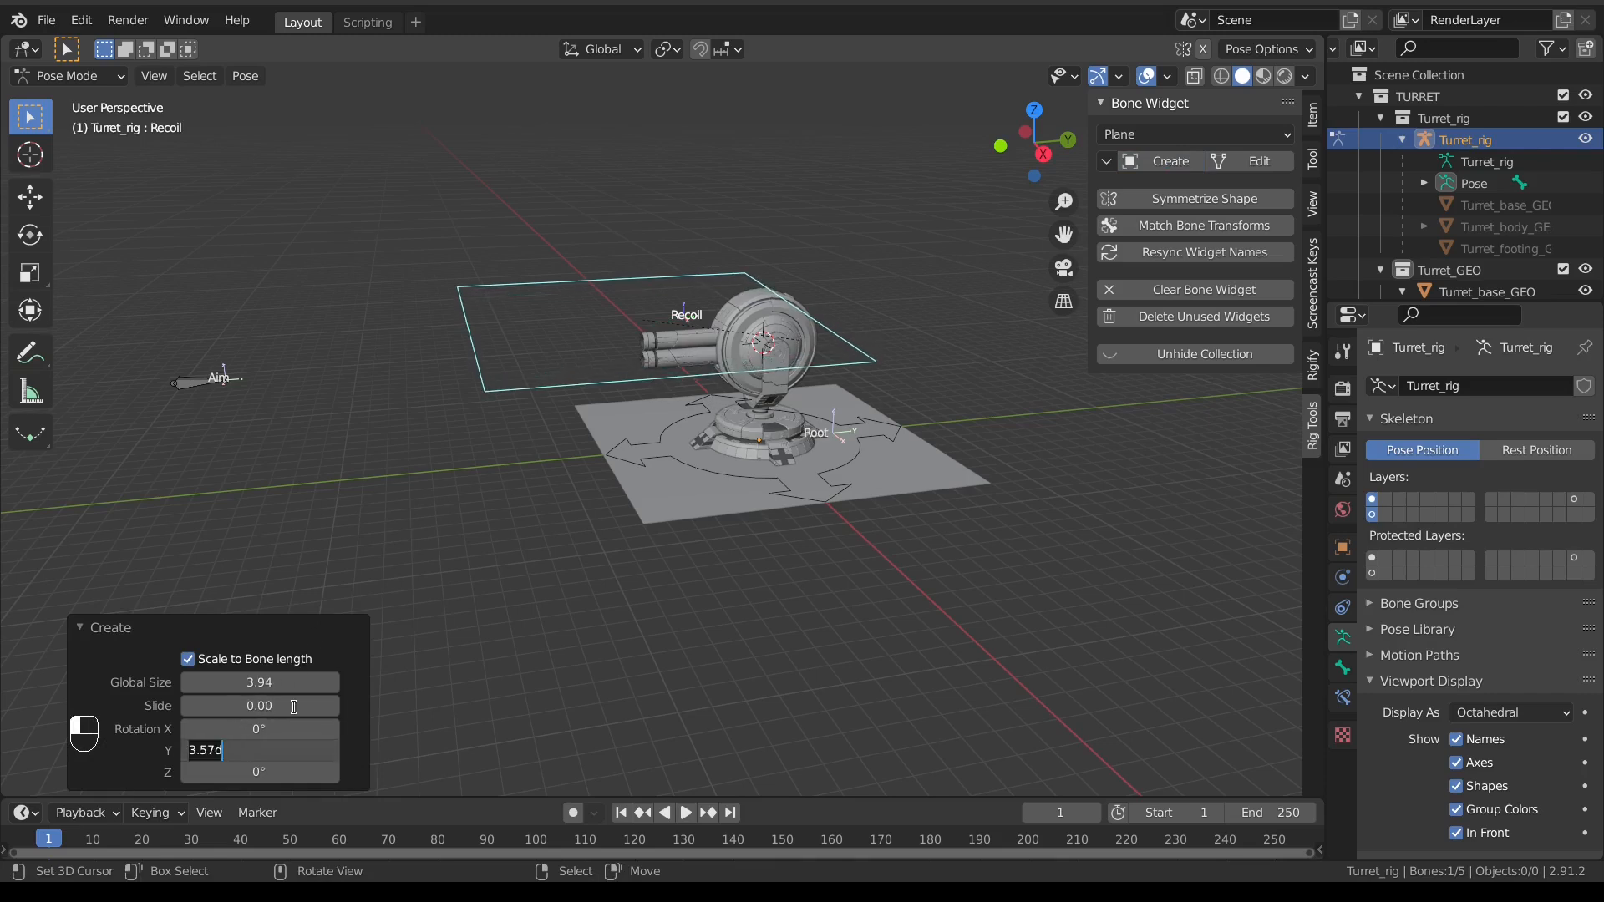
type("90")
key("Return")
Step: Reduce the Recoil widget's global size to 0.20
left_click(313, 704)
key("Escape")
left_click_drag(311, 683, 176, 682)
scroll(680, 354, "up", 4)
left_click(264, 679)
type("0.5")
key("Return")
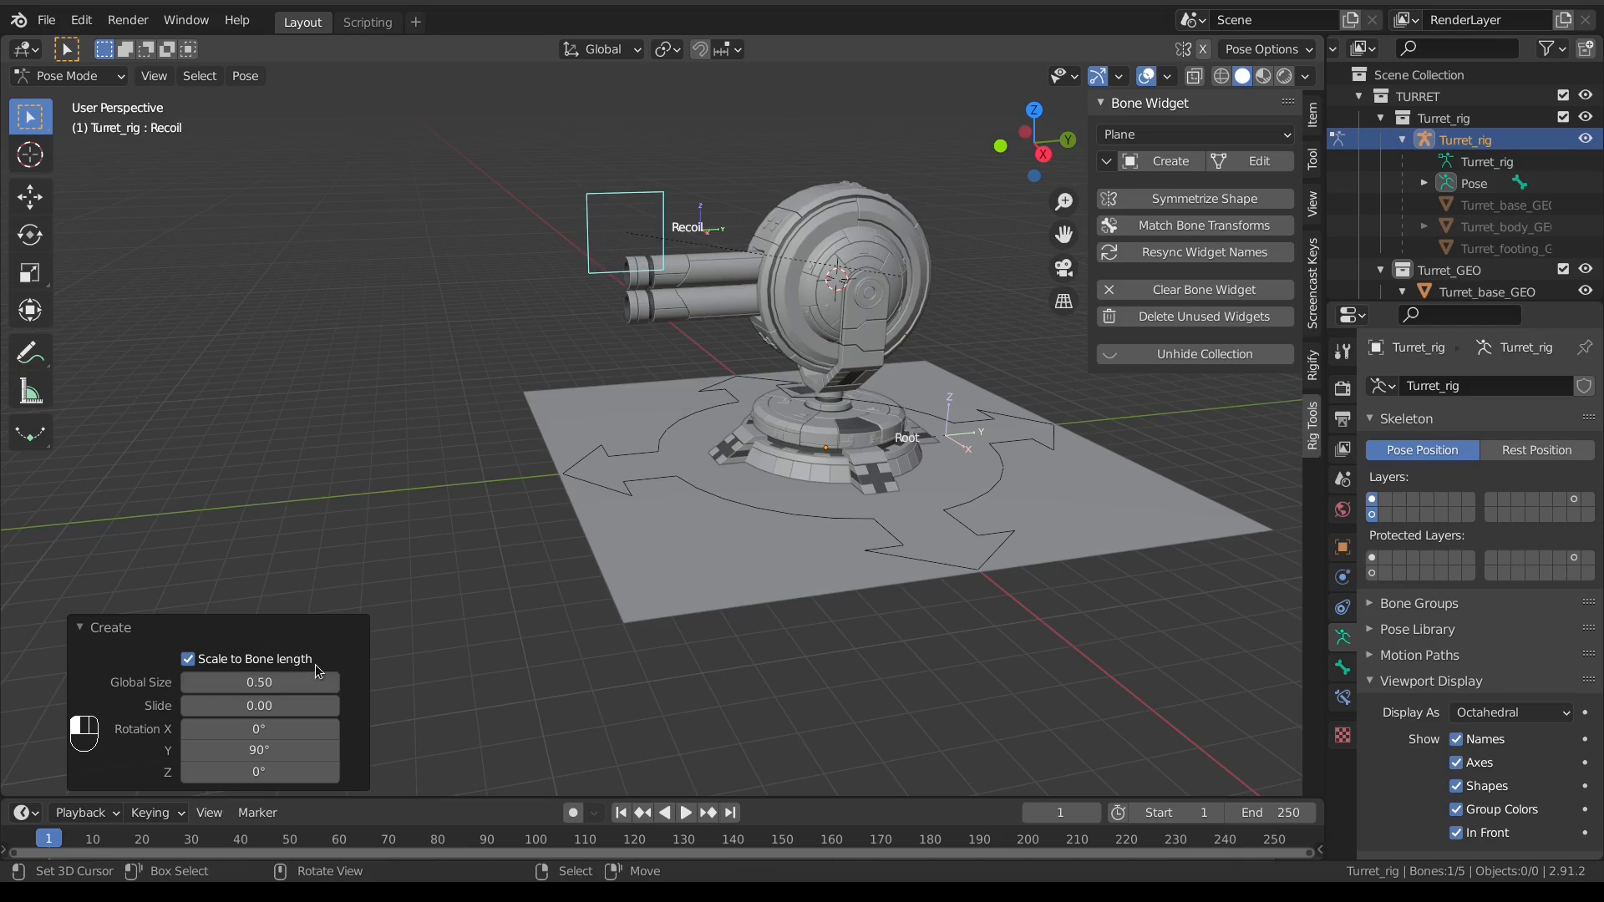
left_click(188, 683)
left_click(188, 683)
left_click(188, 683)
left_click(188, 683)
left_click(188, 683)
left_click(188, 682)
left_click(188, 683)
left_click(188, 682)
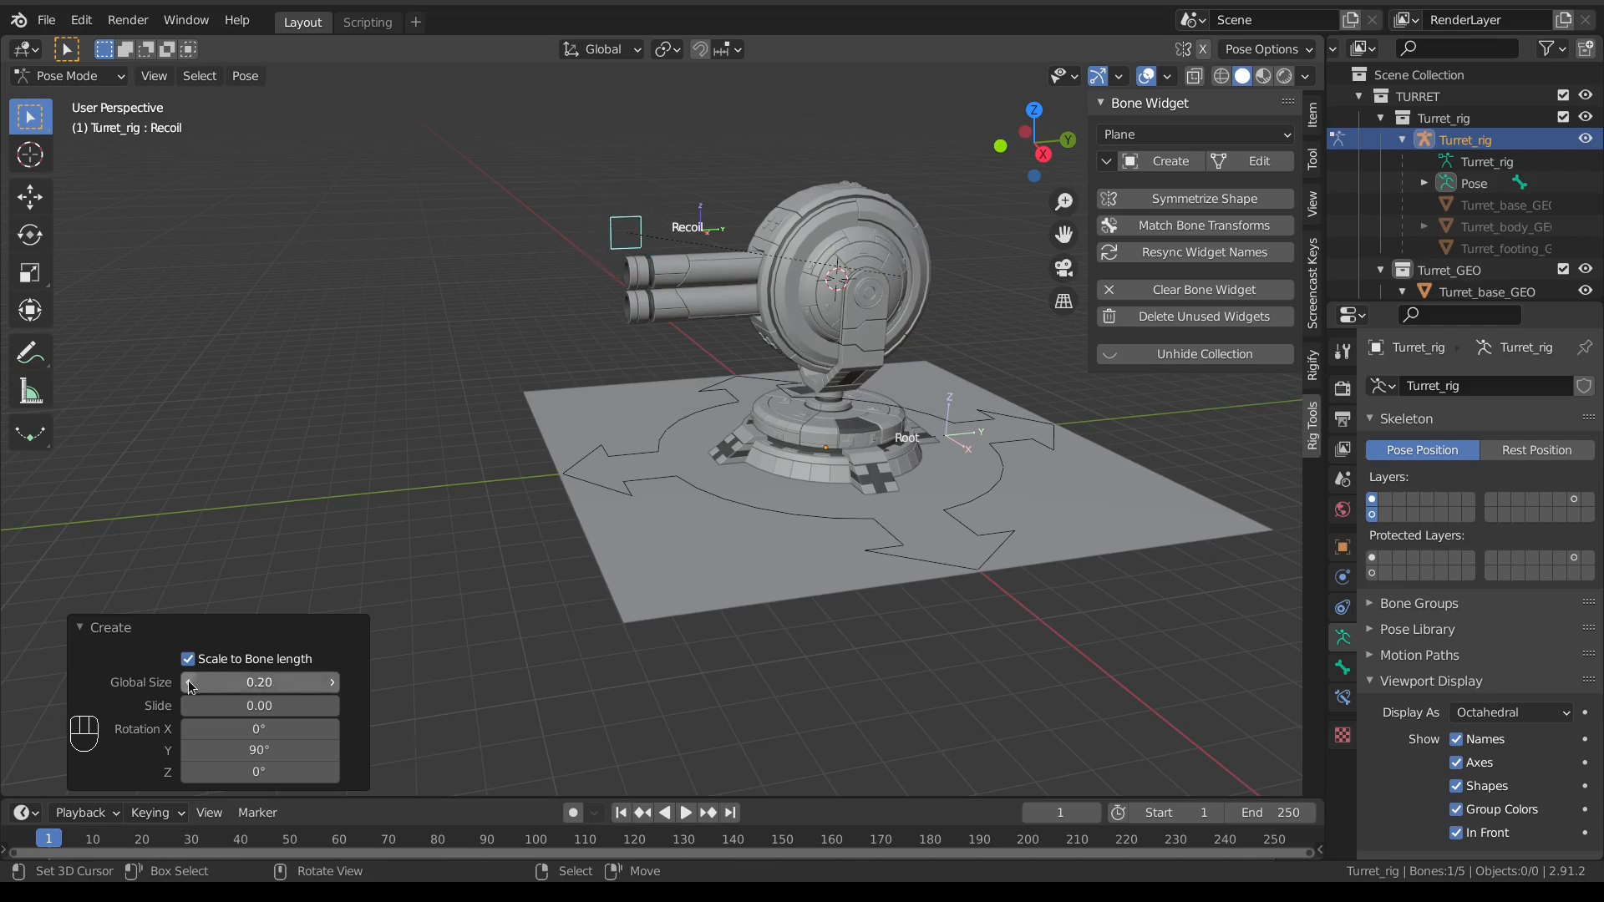
Step: Set the Recoil widget's slide to 0.2
left_click_drag(224, 707, 232, 710)
left_click(232, 712)
type("0.2")
key("Return")
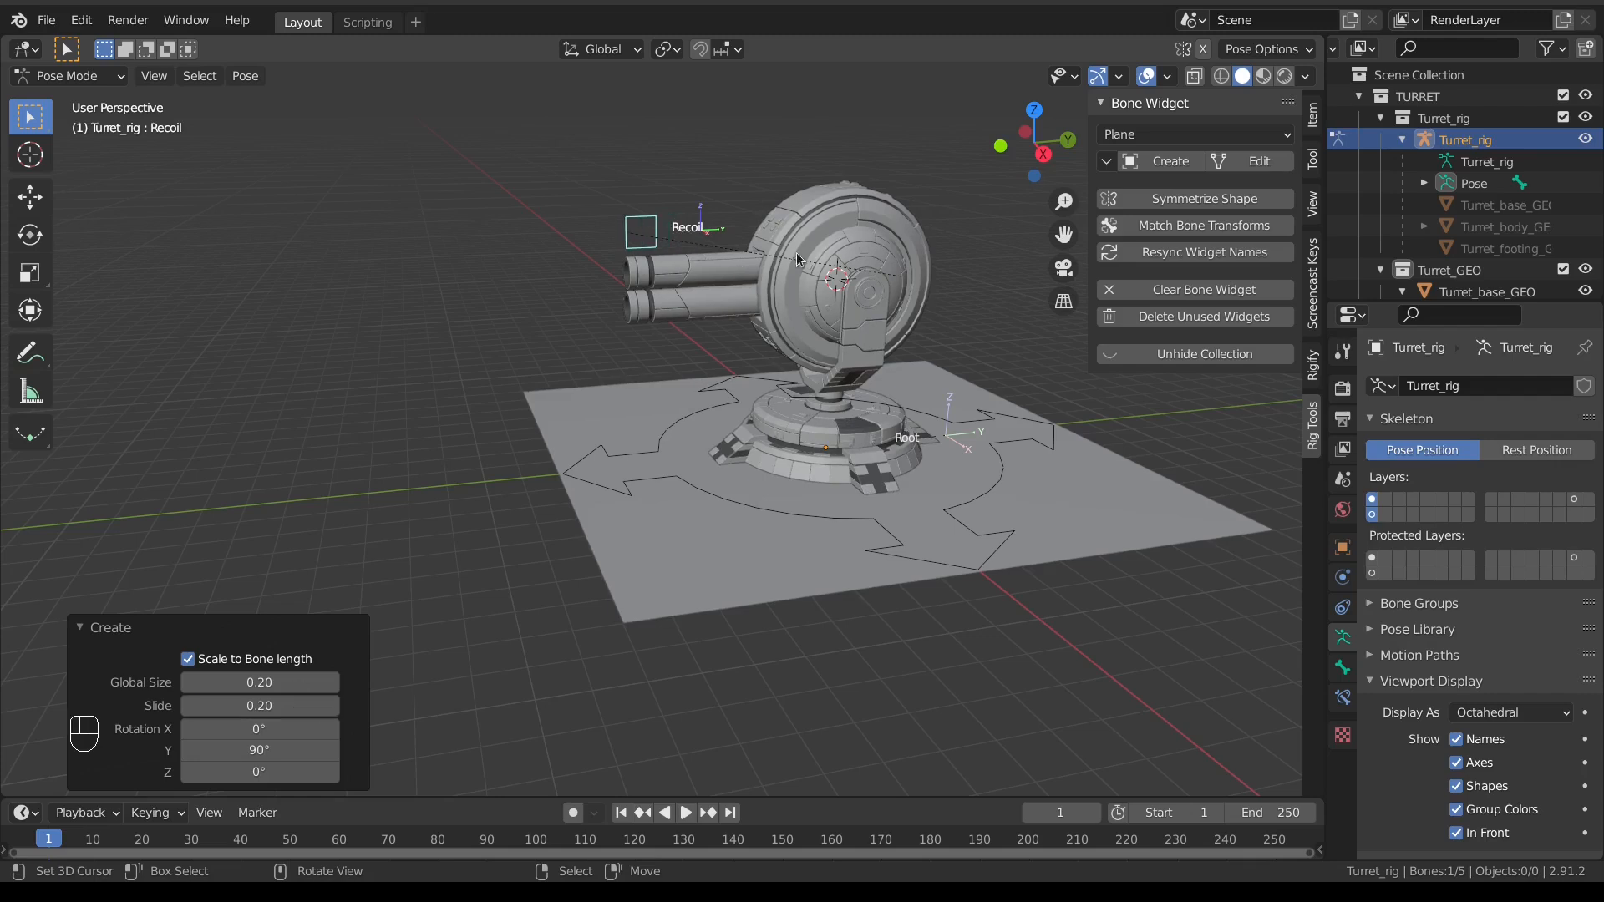
Step: Edit the Recoil widget's mesh in right orthographic view and scale it along Z to about 0.42
left_click(1250, 160)
key("KP_3")
middle_click_drag(641, 287, 610, 429, "shift")
scroll(609, 429, "up", 6)
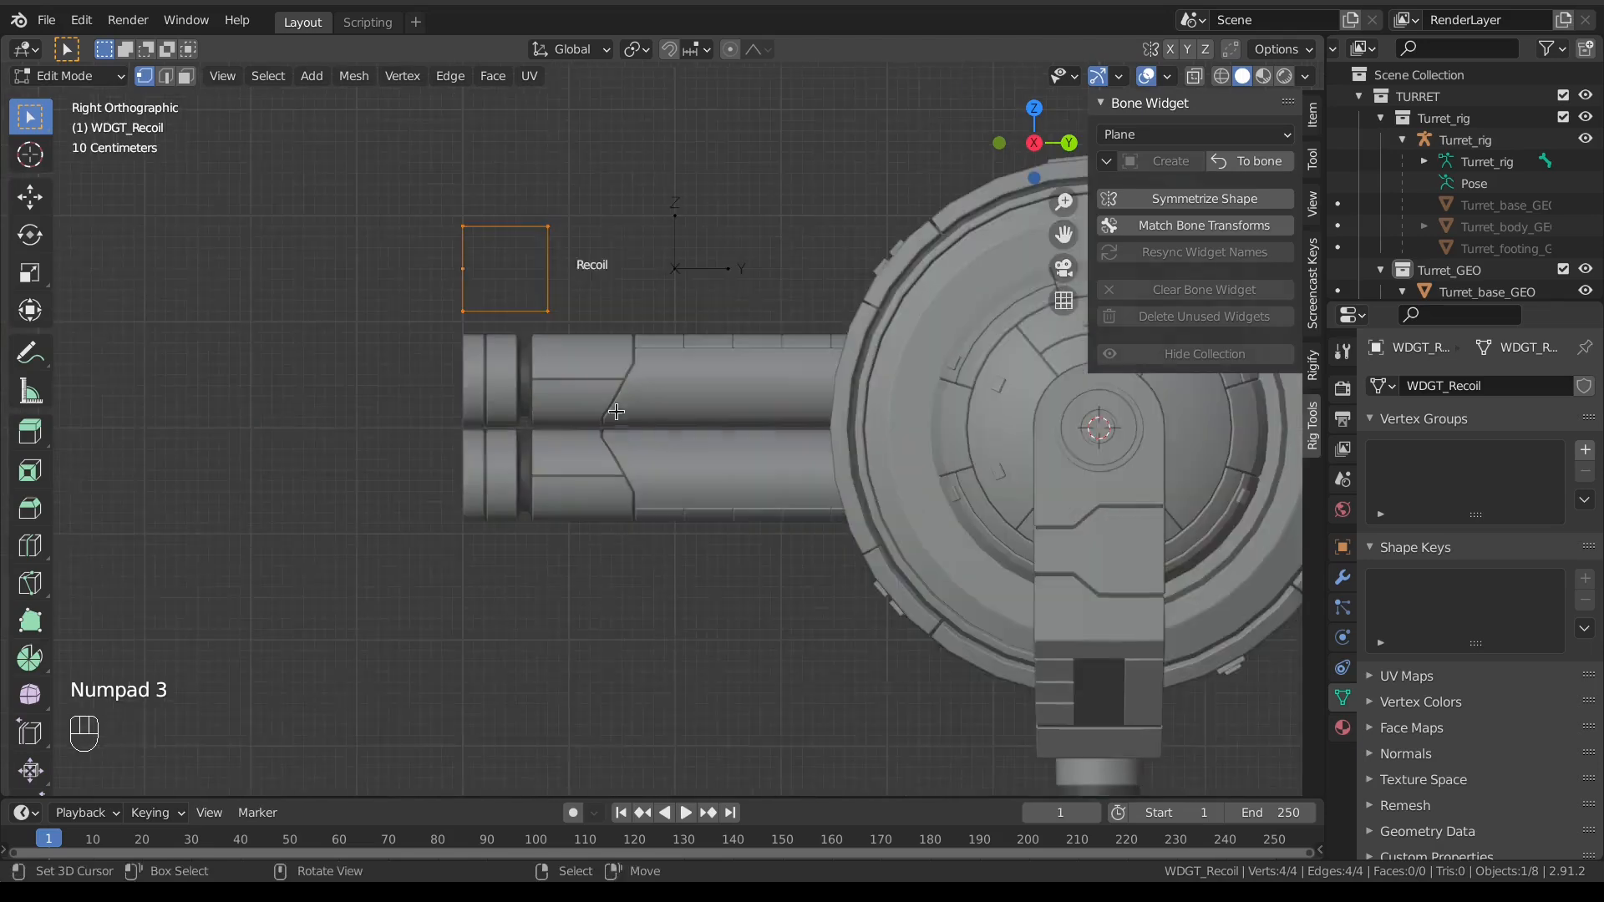
middle_click_drag(592, 353, 609, 384, "shift")
key("s")
key("z")
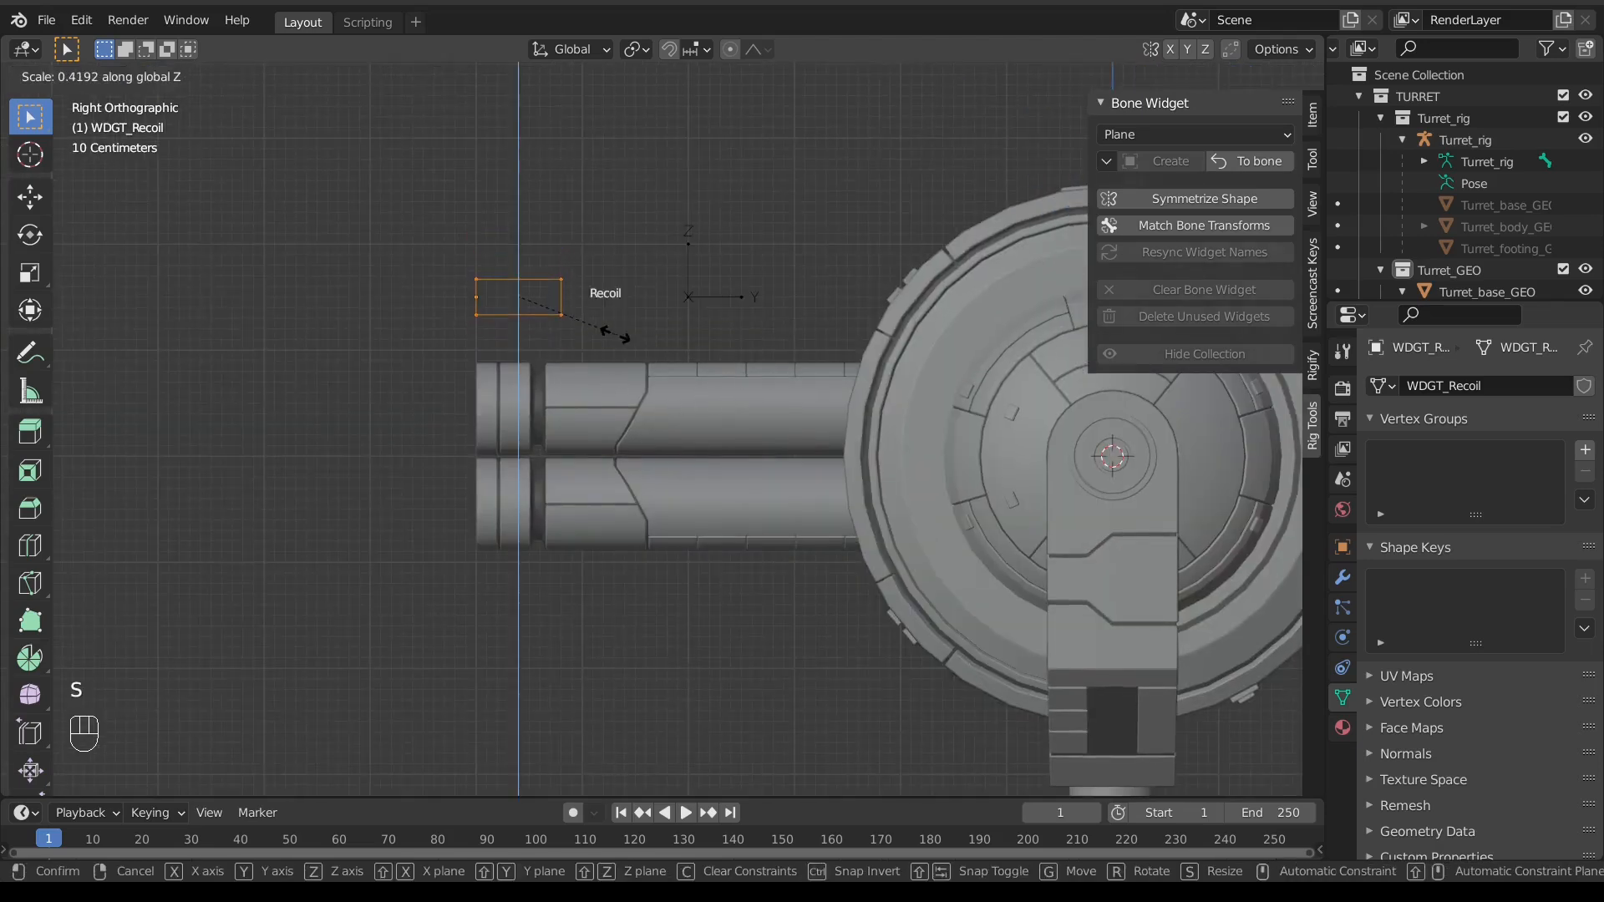
left_click(610, 333)
Step: Fill the Recoil widget's face, add a centred horizontal loop cut and scale that edge along Y by about 1.57 to form pointed ends
key("f")
key("ctrl+r")
left_click(526, 301)
right_click(523, 300)
scroll(505, 234, "up", 2)
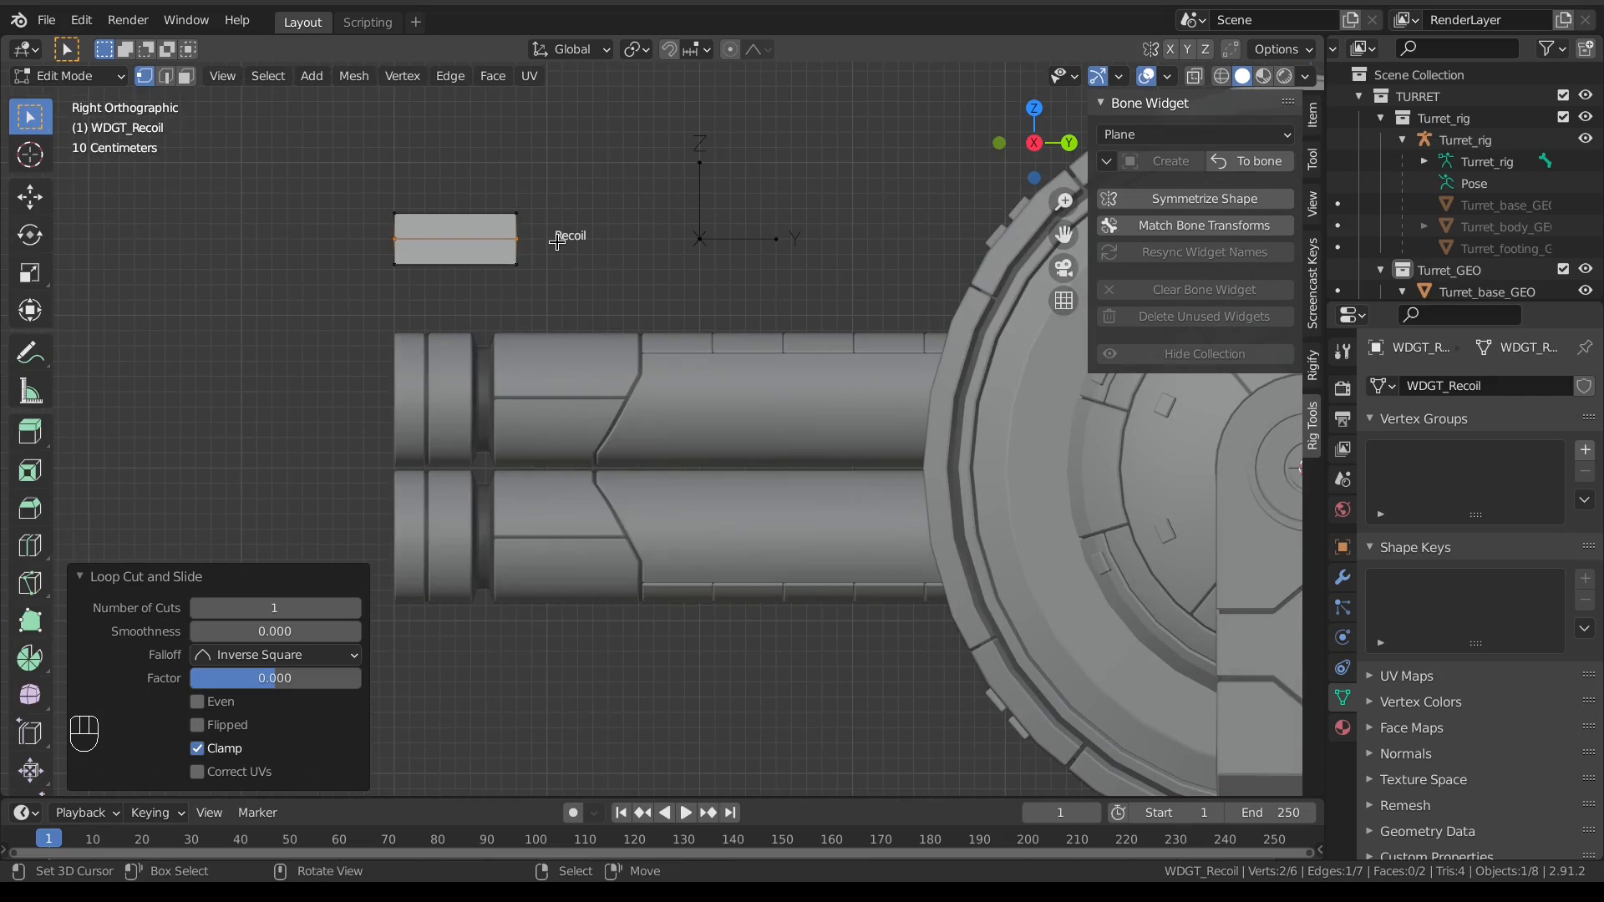
key("s")
key("y")
left_click(615, 236)
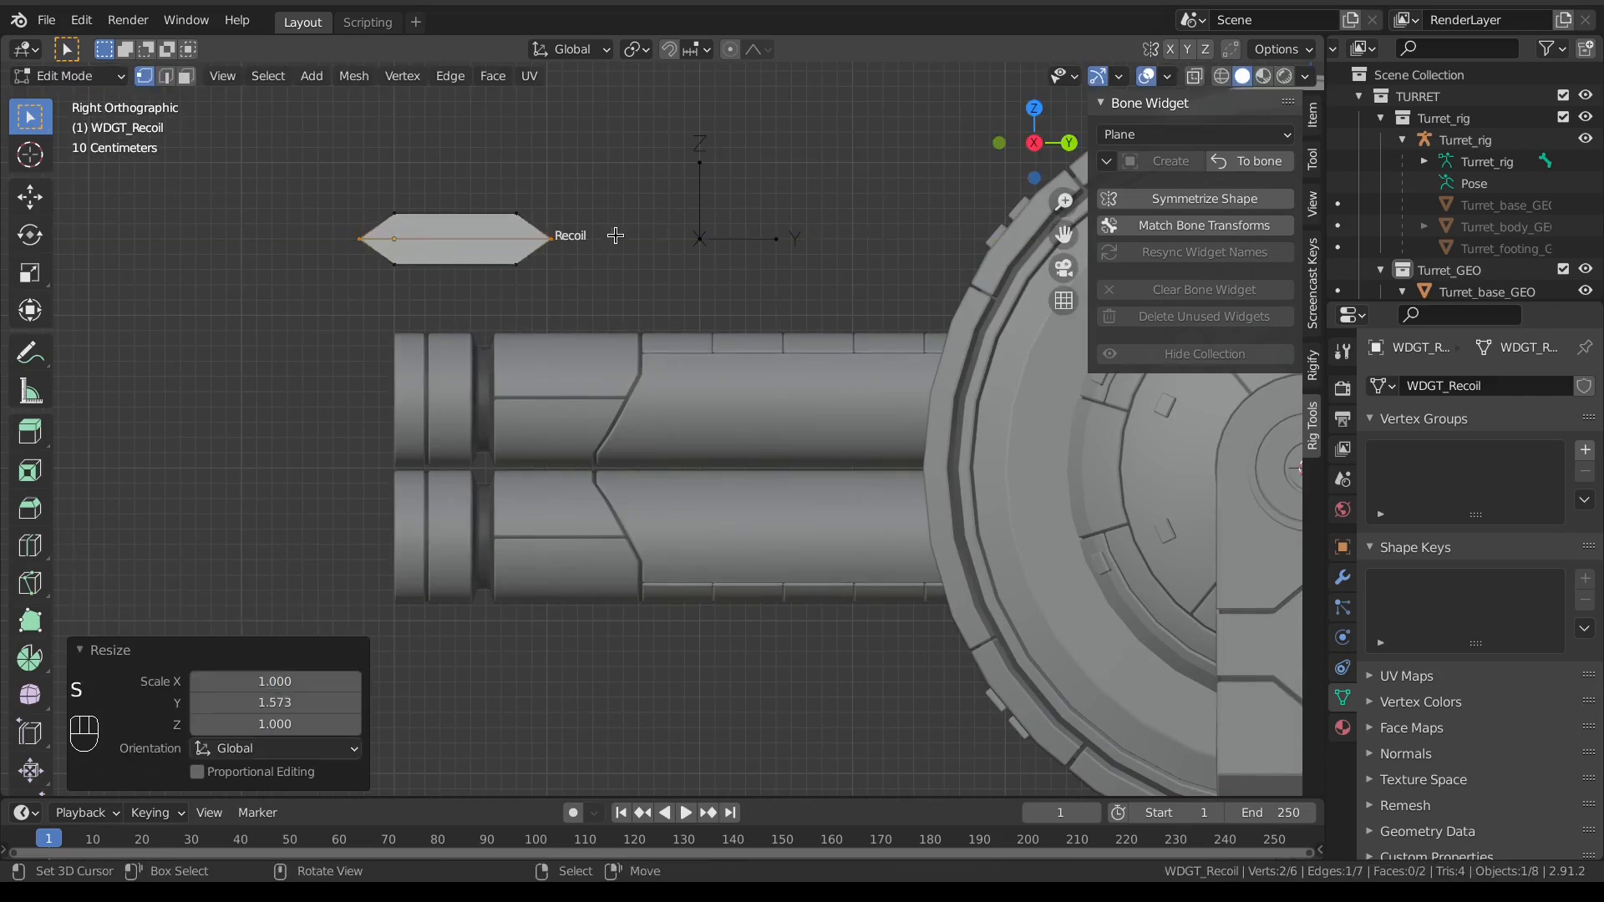
Step: Add two centred vertical loop cuts across the Recoil widget's shape
key("ctrl+r")
scroll(454, 234, "up", 1)
left_click(454, 233)
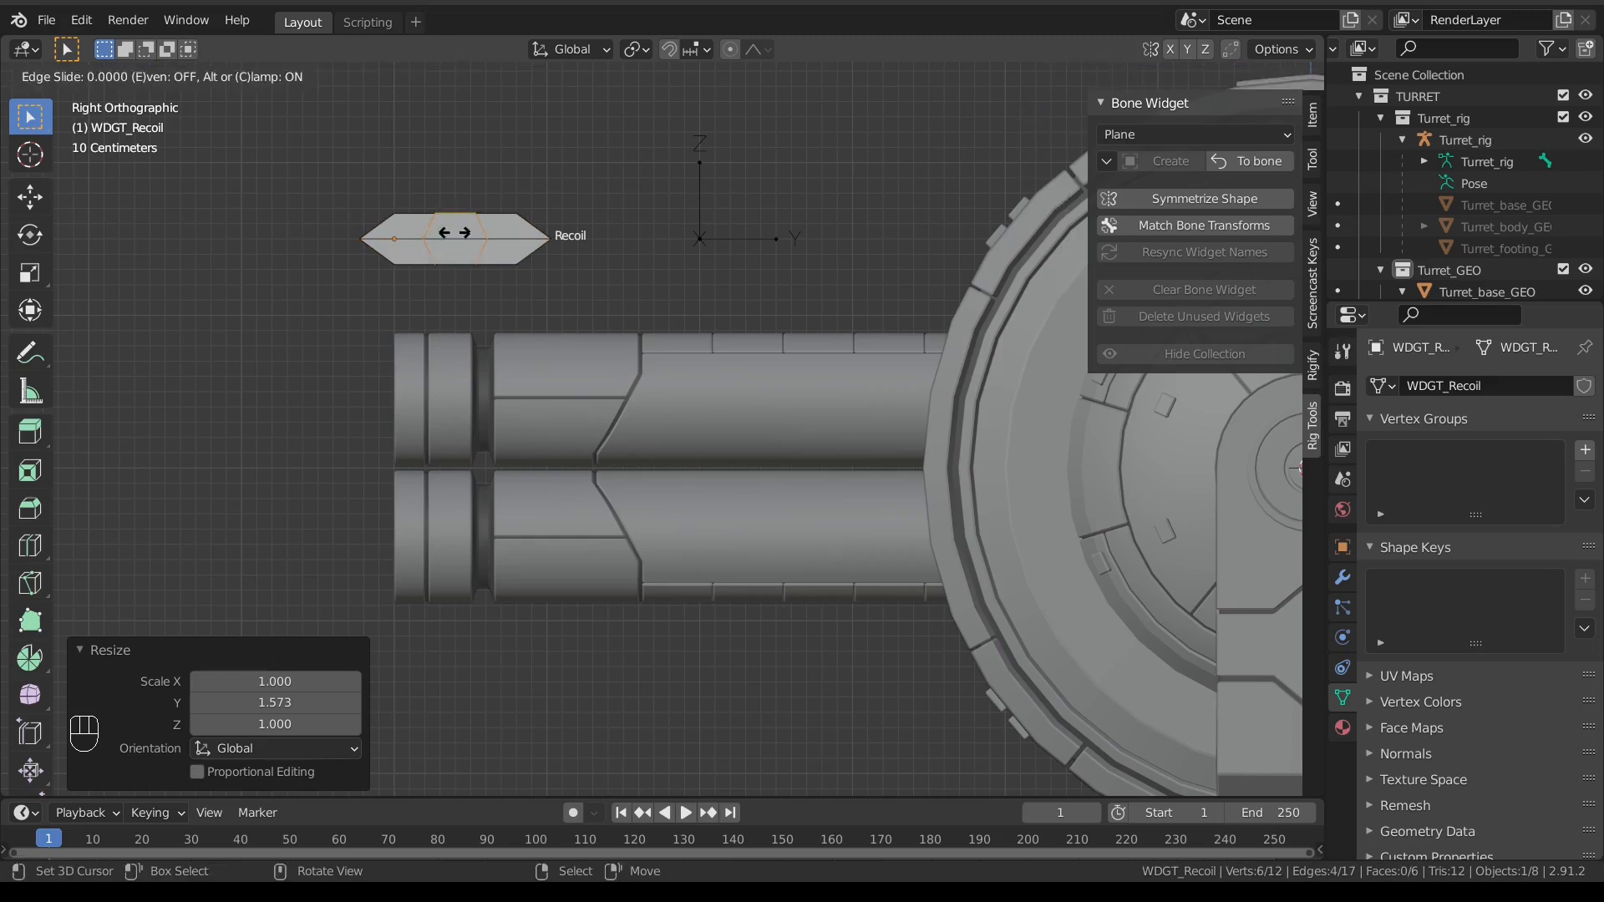
right_click(475, 265)
Step: Box-select the middle section of the Recoil widget and scale it along Z by 0.5 to narrow the shaft
key("a")
key("a")
key("b")
key("a")
key("b")
left_click_drag(419, 191, 493, 284)
key("s")
key("z")
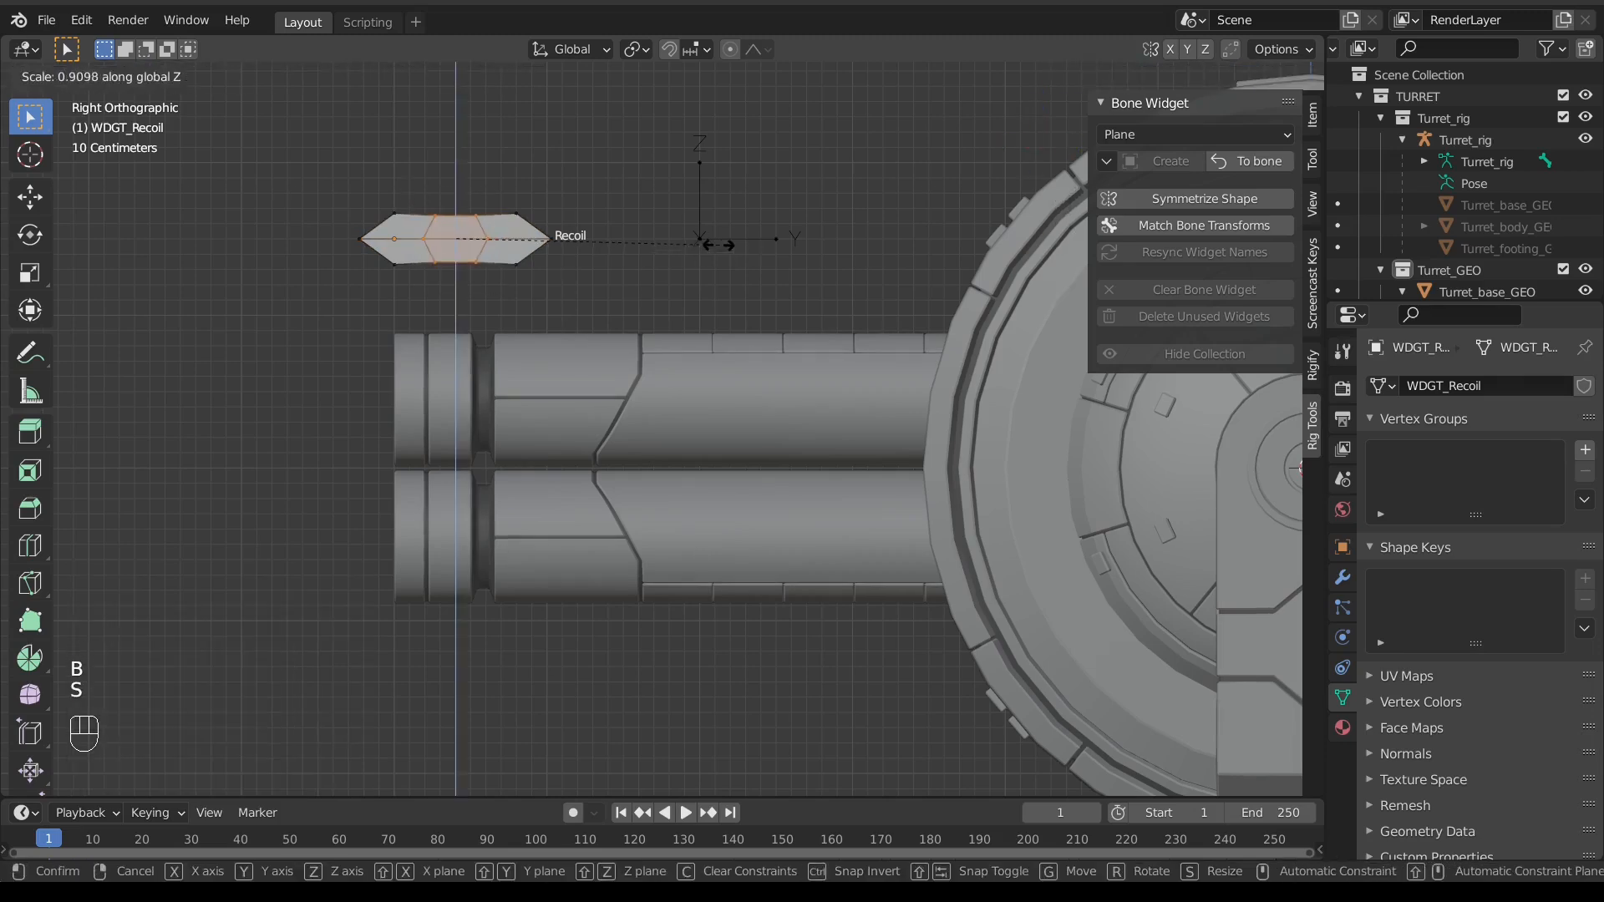
left_click(600, 232)
Step: Select the inner vertices beside the widget's Y-positive arrowhead and set snapping to vertices
scroll(502, 251, "up", 1)
scroll(491, 225, "up", 1)
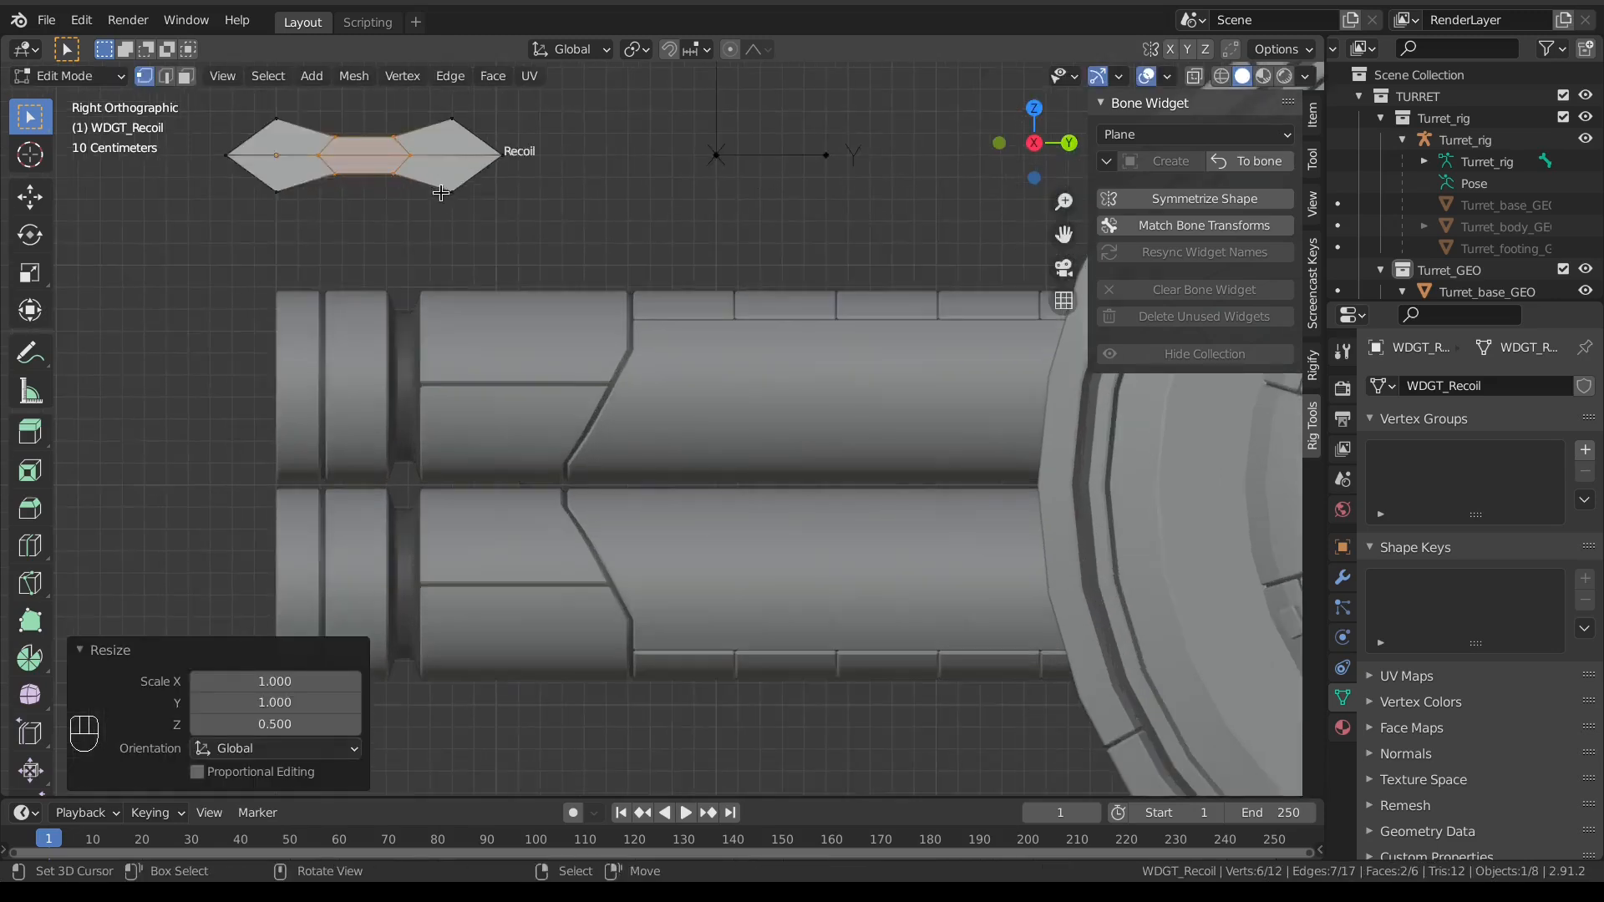
middle_click_drag(441, 183, 509, 301, "shift")
key("a")
key("b")
left_click_drag(438, 235, 491, 326)
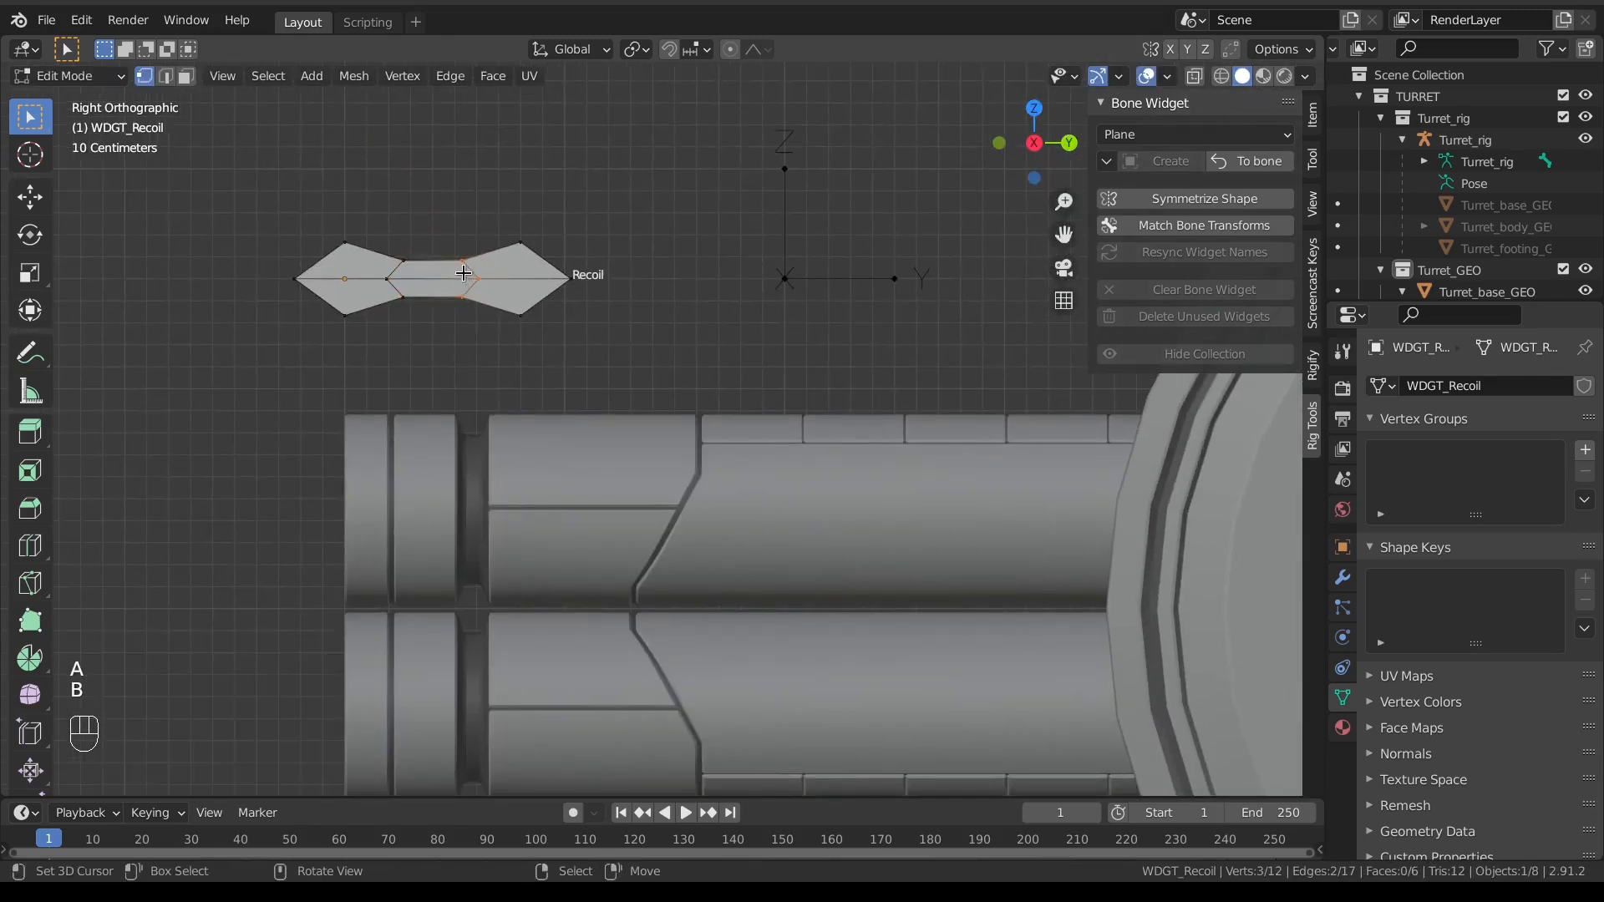
left_click(700, 49)
left_click(645, 136)
key("g")
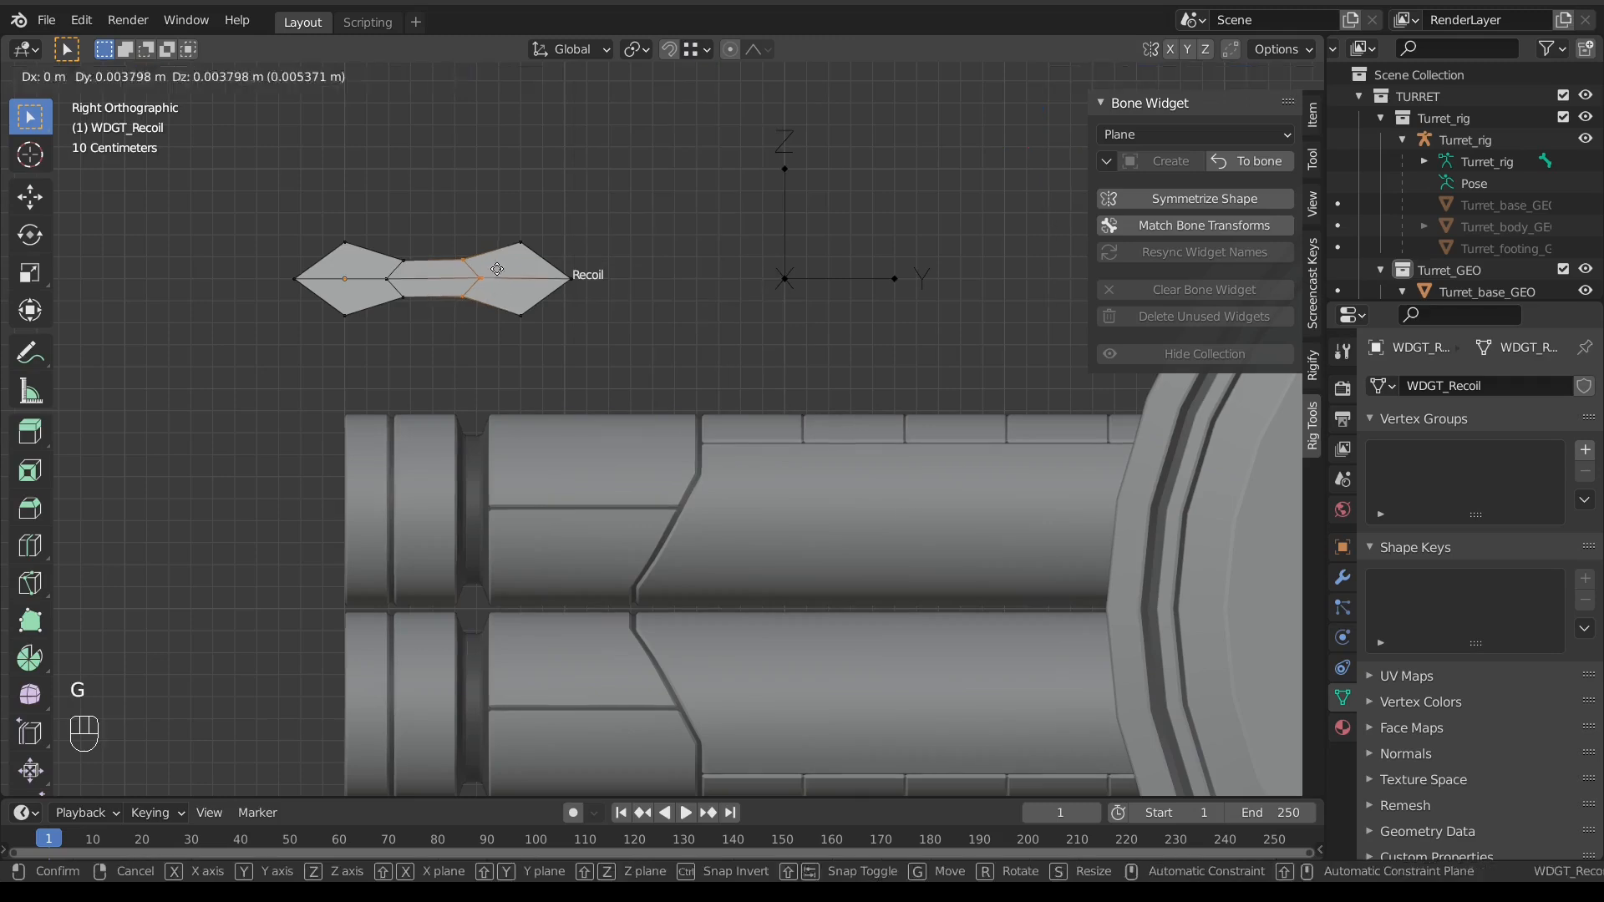
left_click(527, 246)
Step: Delete the centre inner vertex beside the Y-positive arrowhead and snap the remaining inner vertices along Y to line up with its corners
left_click(521, 278)
key("x")
left_click(504, 275)
right_click(505, 295, "shift")
key("g")
key("y")
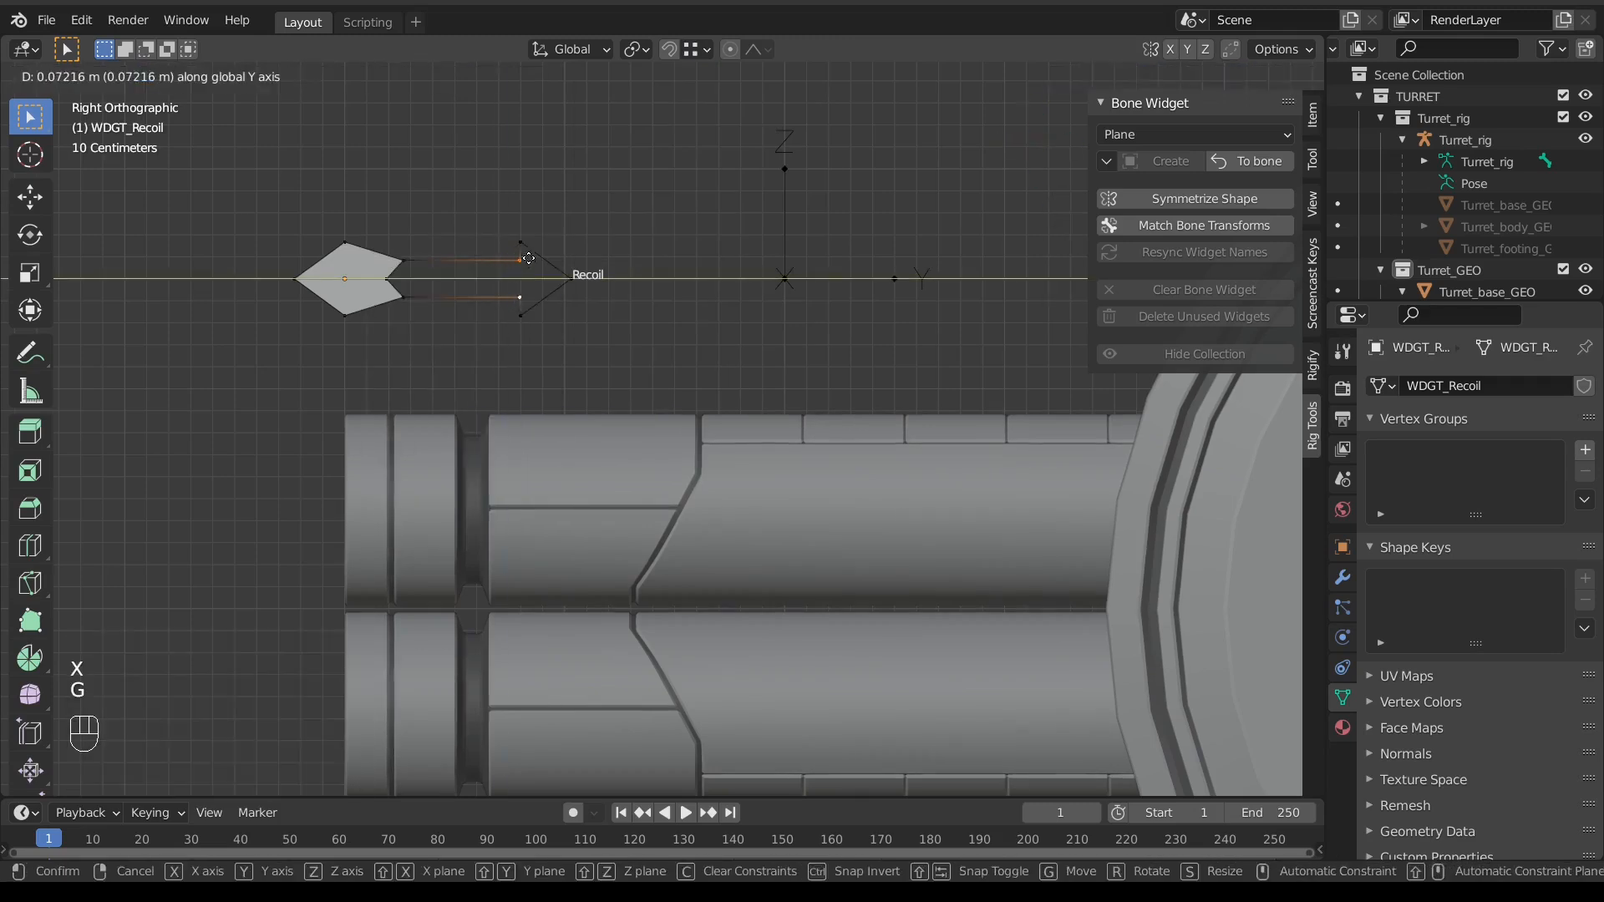
left_click(520, 245, "ctrl")
Step: Delete the centre inner vertex at the opposite arrowhead and snap its inner vertices along Y to the corners, about -0.27 m
key("x")
left_click(386, 276)
key("g")
key("y")
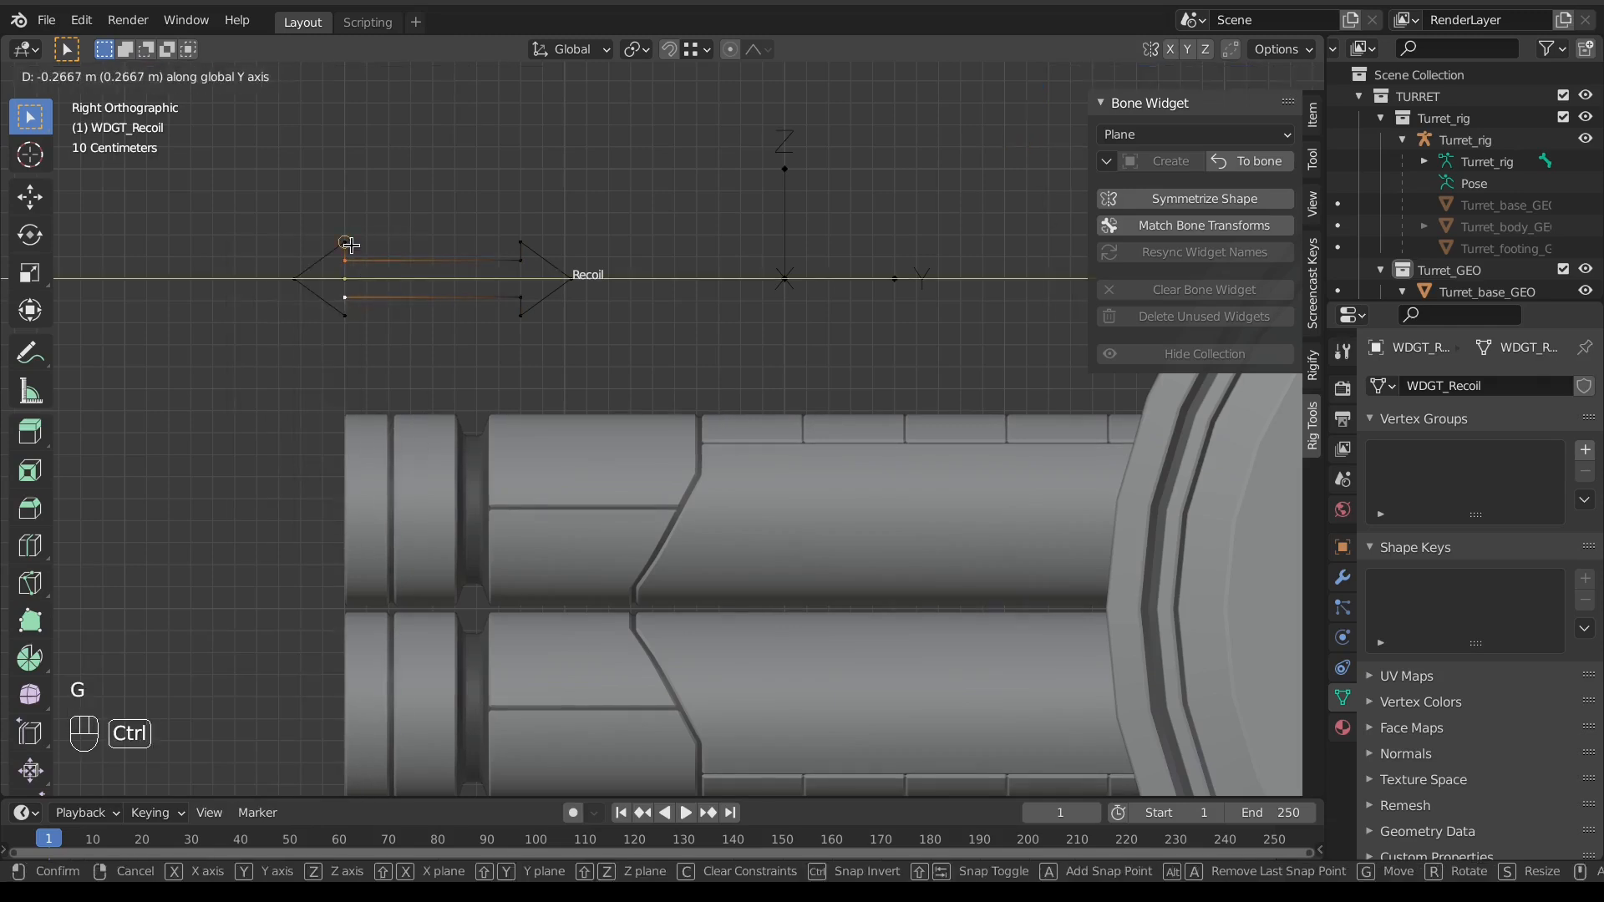
left_click(346, 245, "ctrl")
Step: Shorten the double arrow by moving its Y-negative arrowhead about 0.23 m inward along Y
key("a")
key("b")
left_click_drag(289, 227, 366, 324)
key("g")
middle_click(397, 312)
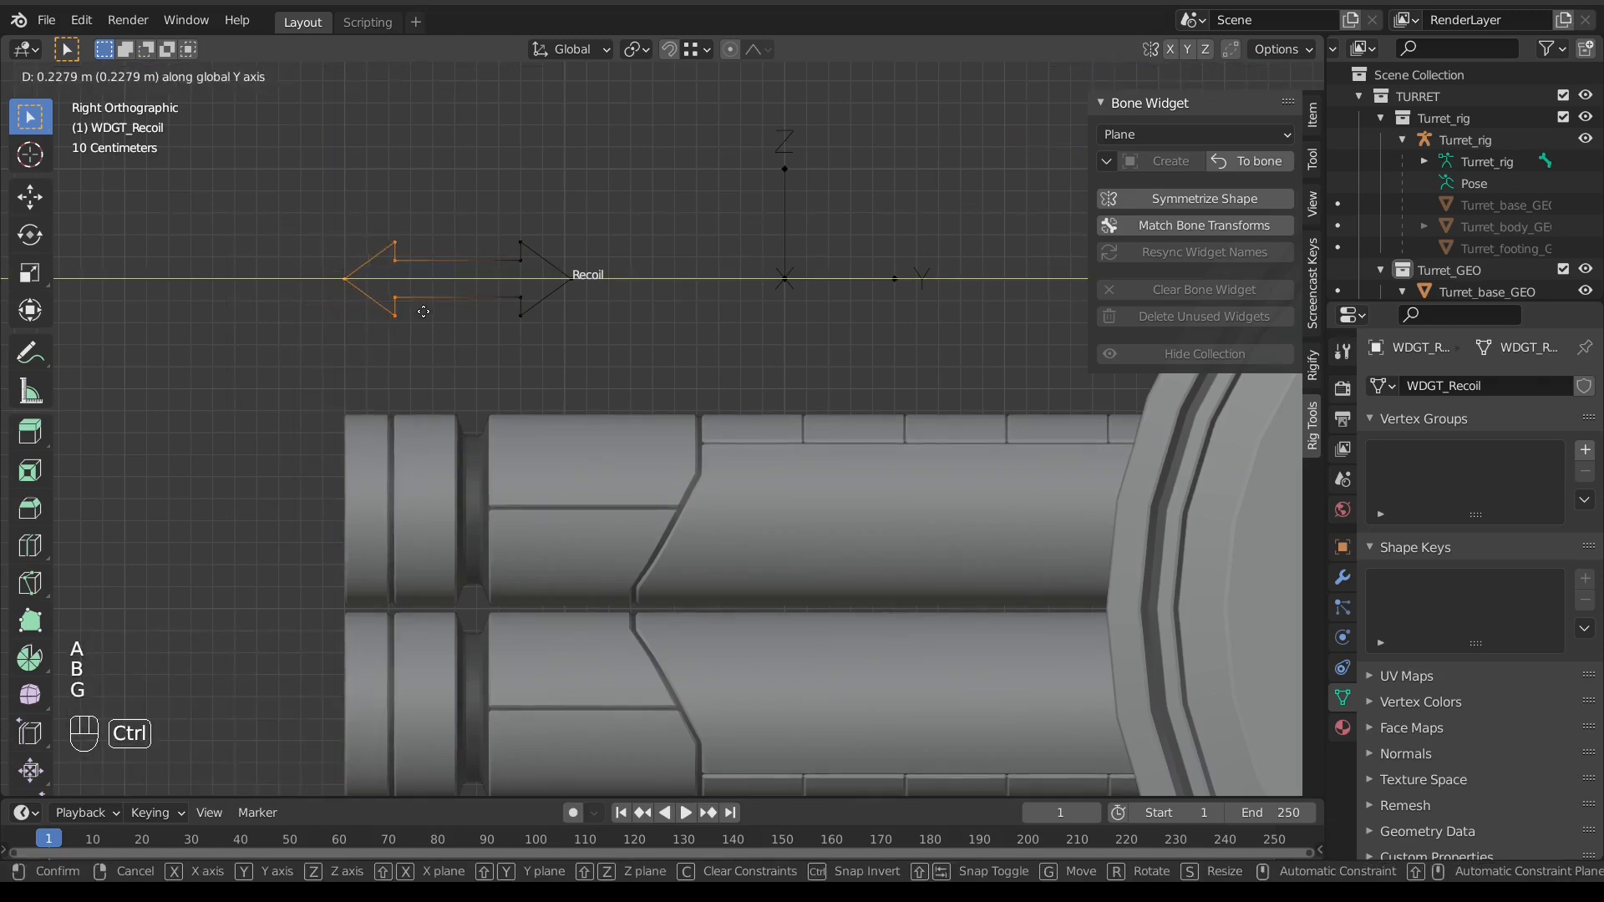
left_click(423, 311, "ctrl")
Step: Leave the widget mesh, return to Pose Mode on Turret_rig and select the Aim bone
key("Tab")
scroll(567, 365, "down", 5)
key("Tab")
scroll(600, 425, "down", 5)
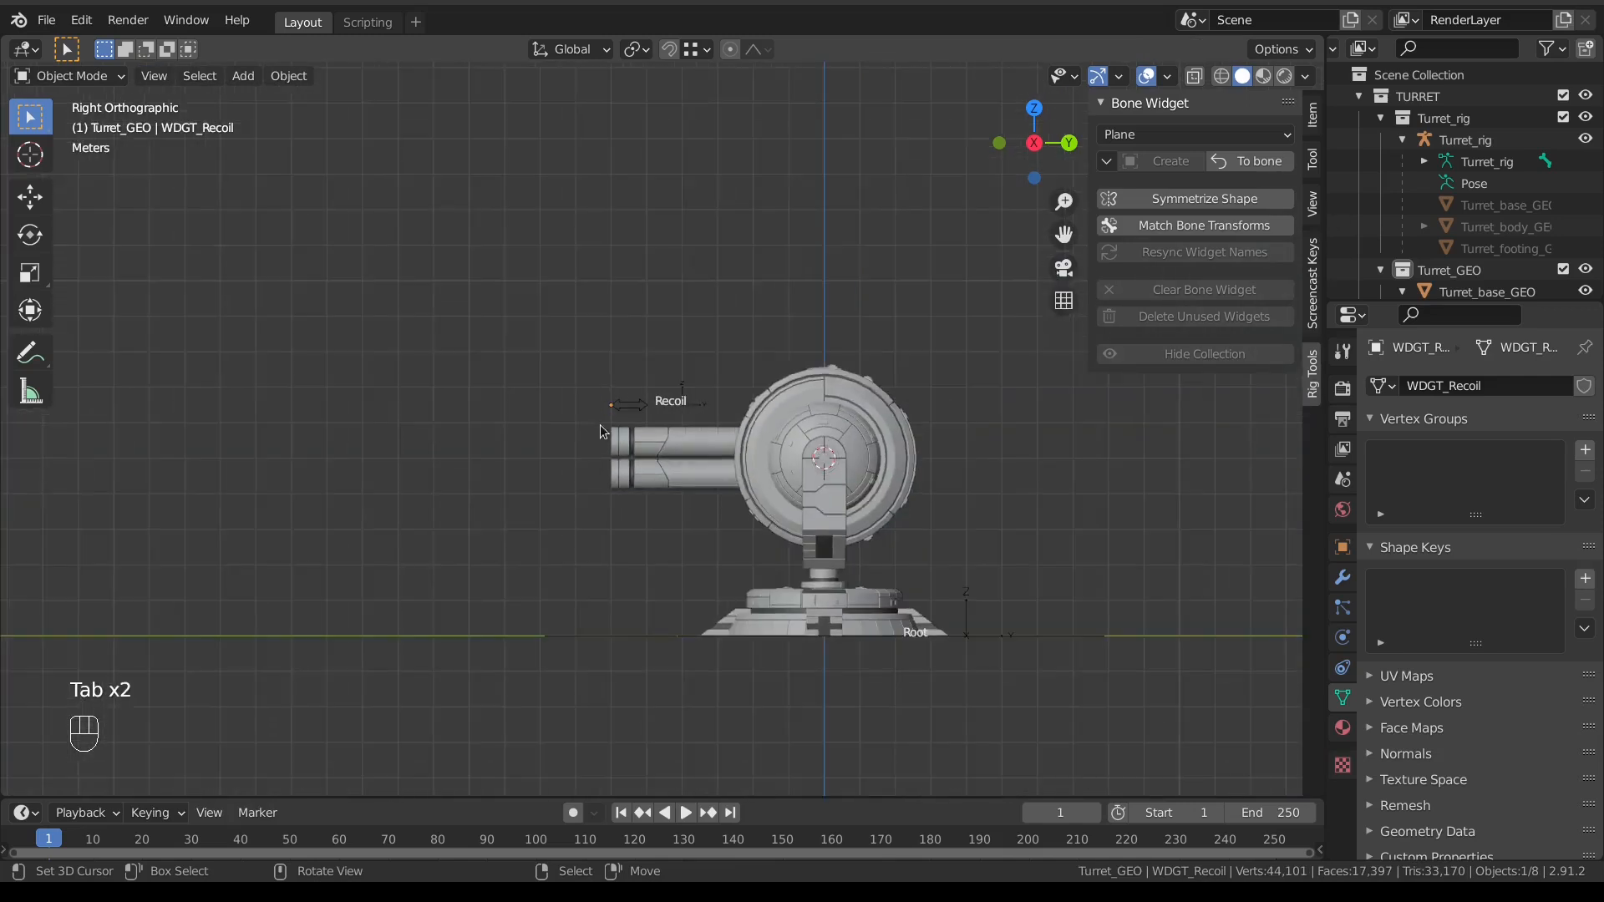
scroll(600, 451, "down", 2)
left_click(307, 444)
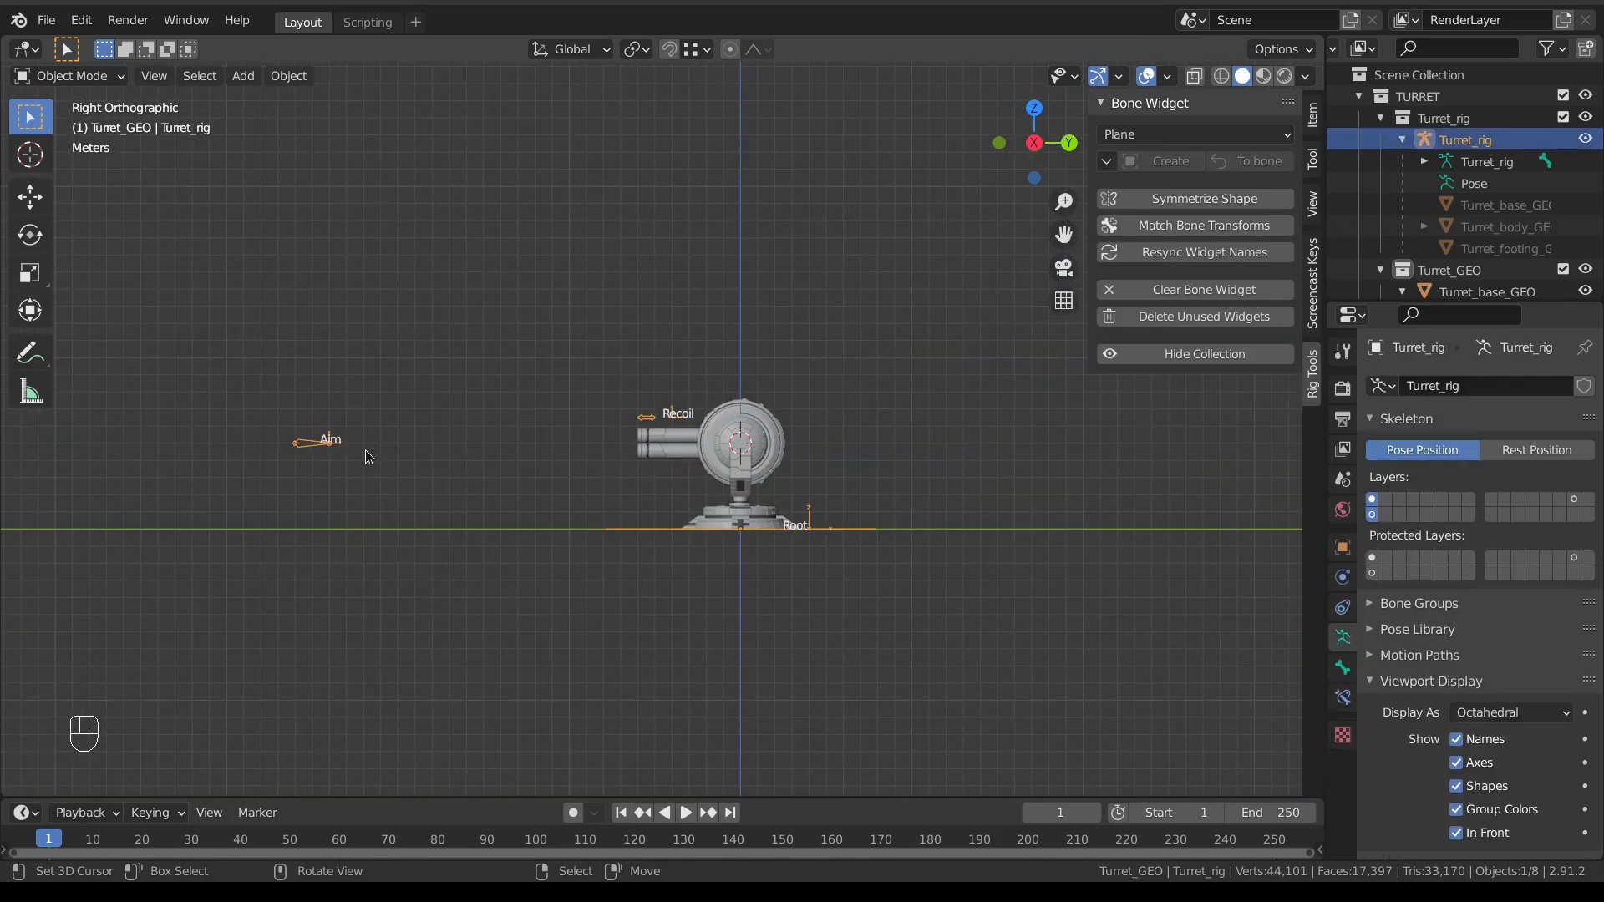
middle_click_drag(394, 454, 516, 448)
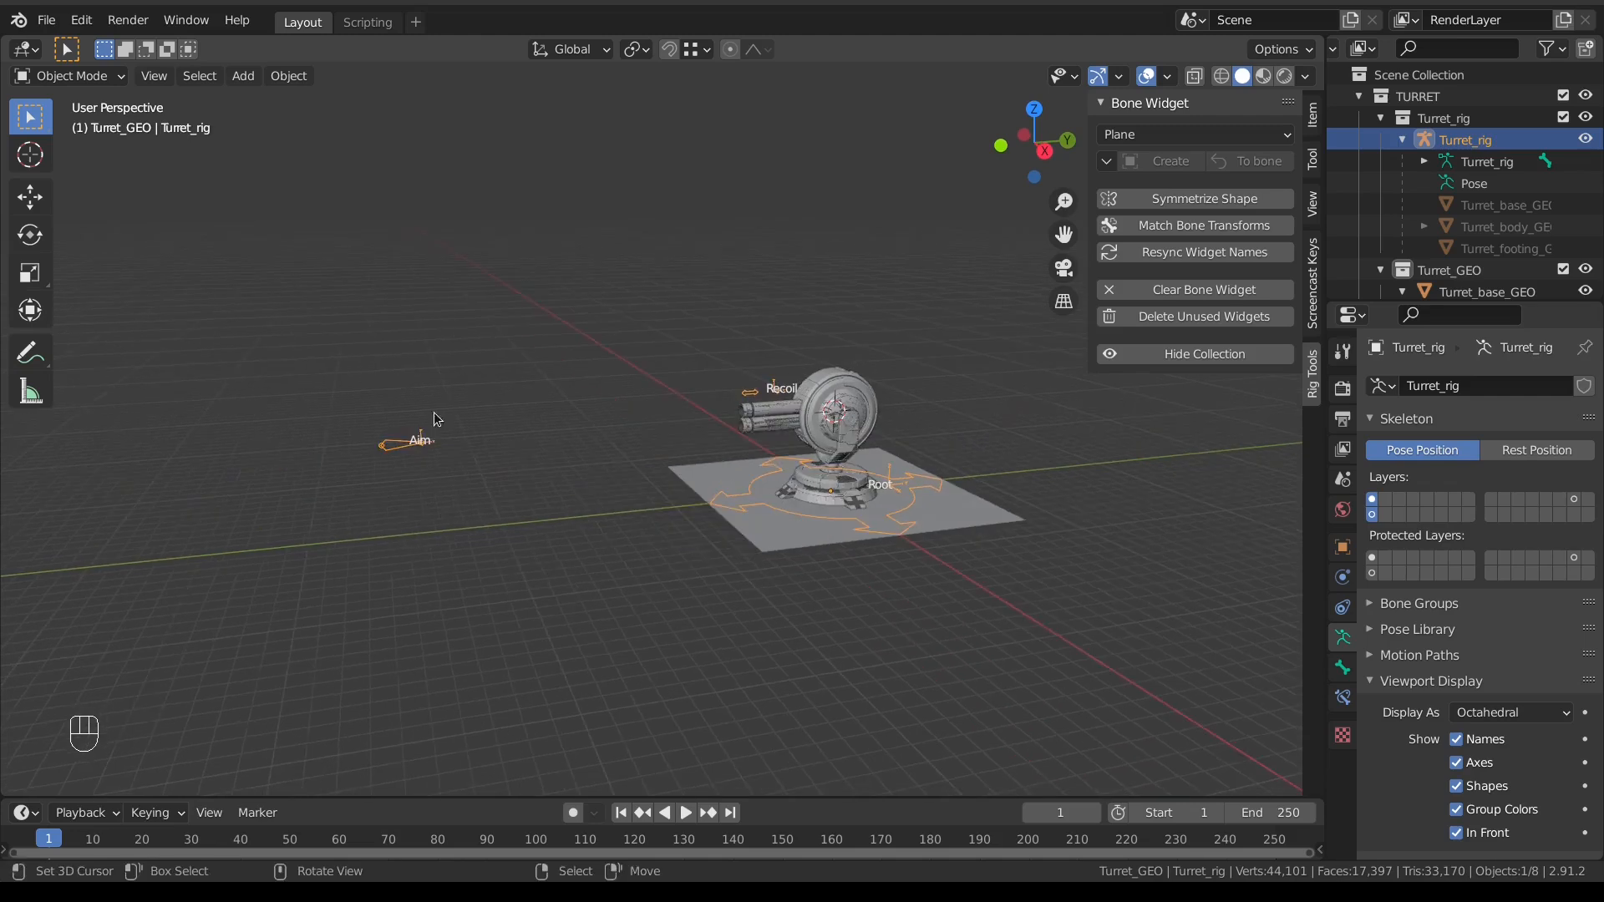
key("Tab")
left_click(453, 539)
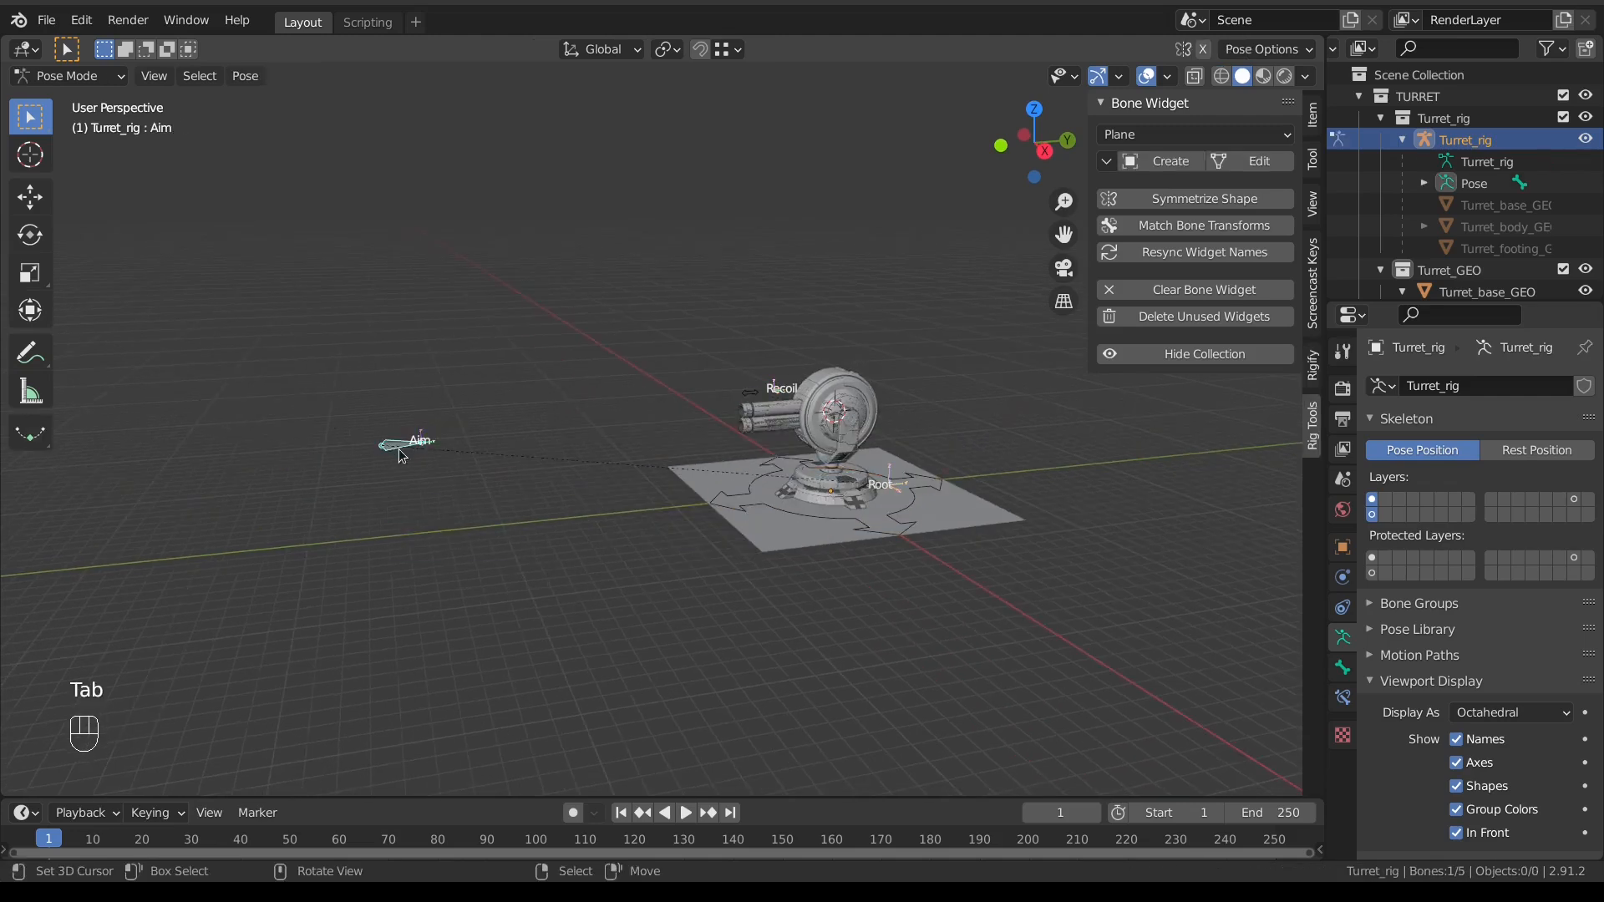
Step: Create a Sphere bone widget for the Aim bone
left_click(1181, 136)
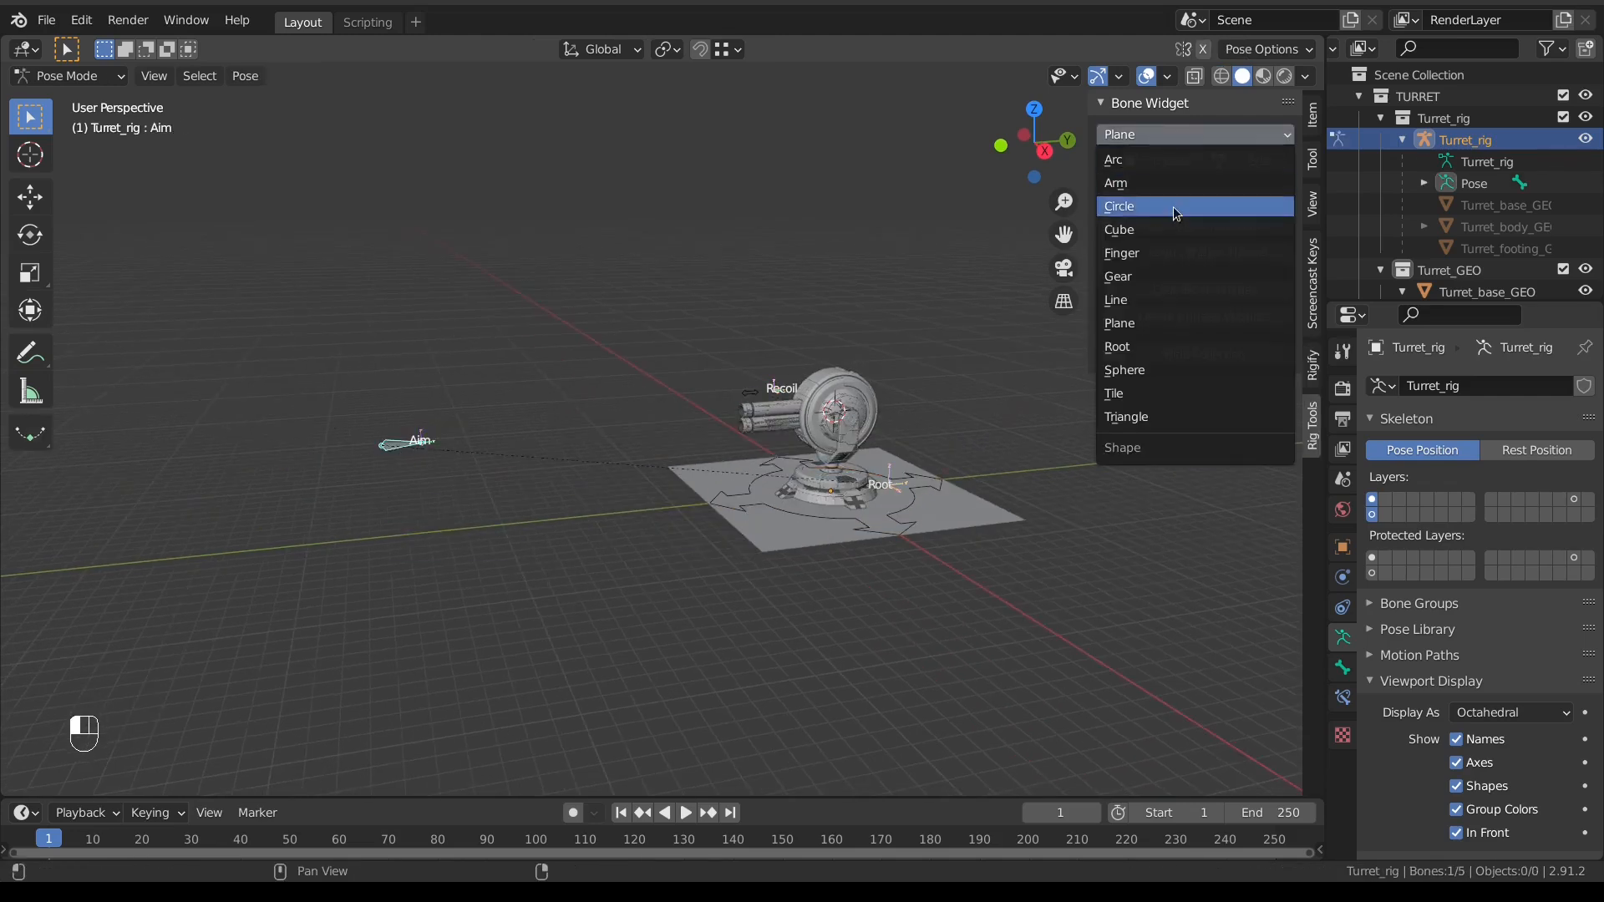
left_click(1173, 368)
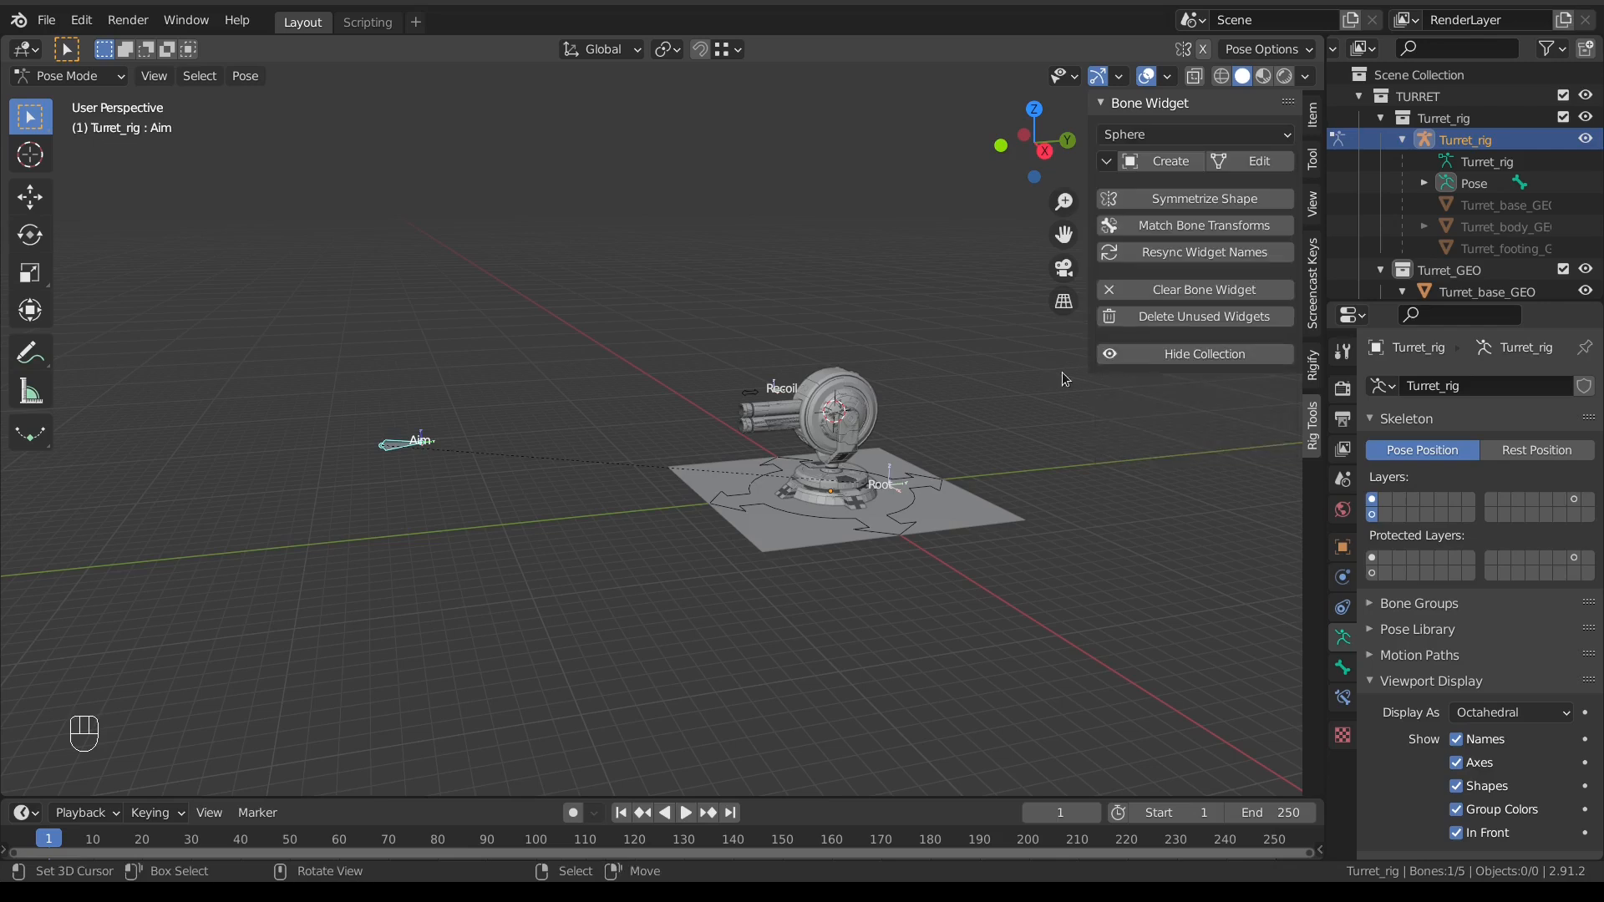
left_click(1153, 159)
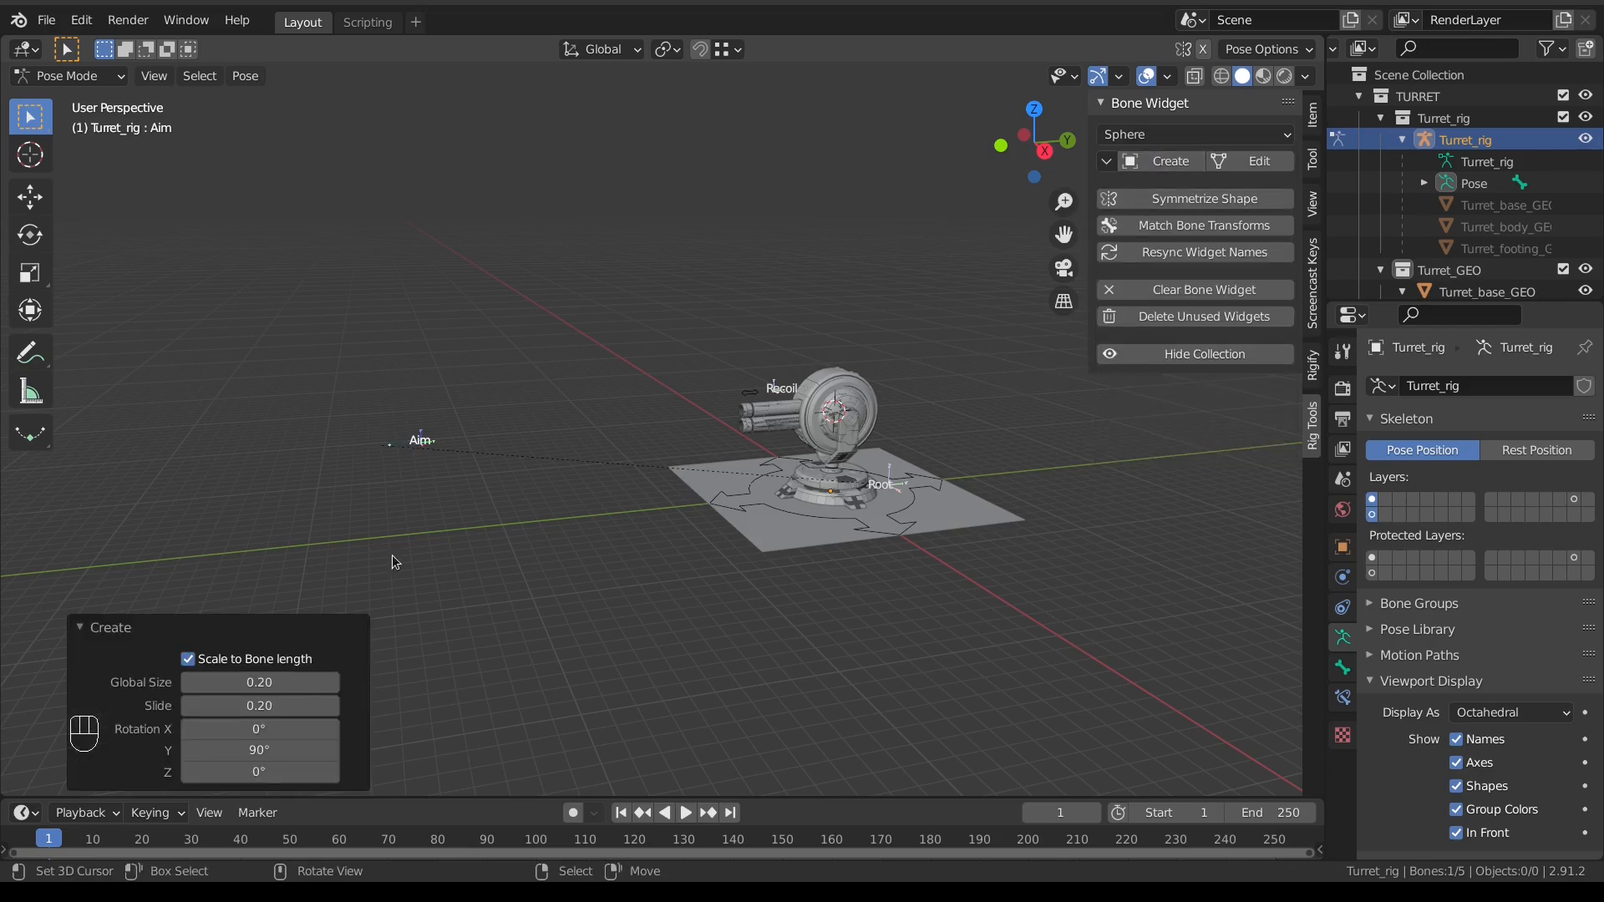
Step: Set the Aim widget's slide to 0 and its global size to 5
double_click(249, 684)
type("0.2")
double_click(231, 707)
type("0")
key("Return")
left_click_drag(259, 683, 335, 682)
double_click(240, 679)
type("5")
key("Return")
Step: Test-move the Aim bone around the turret to check the tracking, cancelling the move
middle_click_drag(392, 585, 691, 468)
key("KP_3")
scroll(531, 504, "up", 2)
scroll(536, 510, "down", 1)
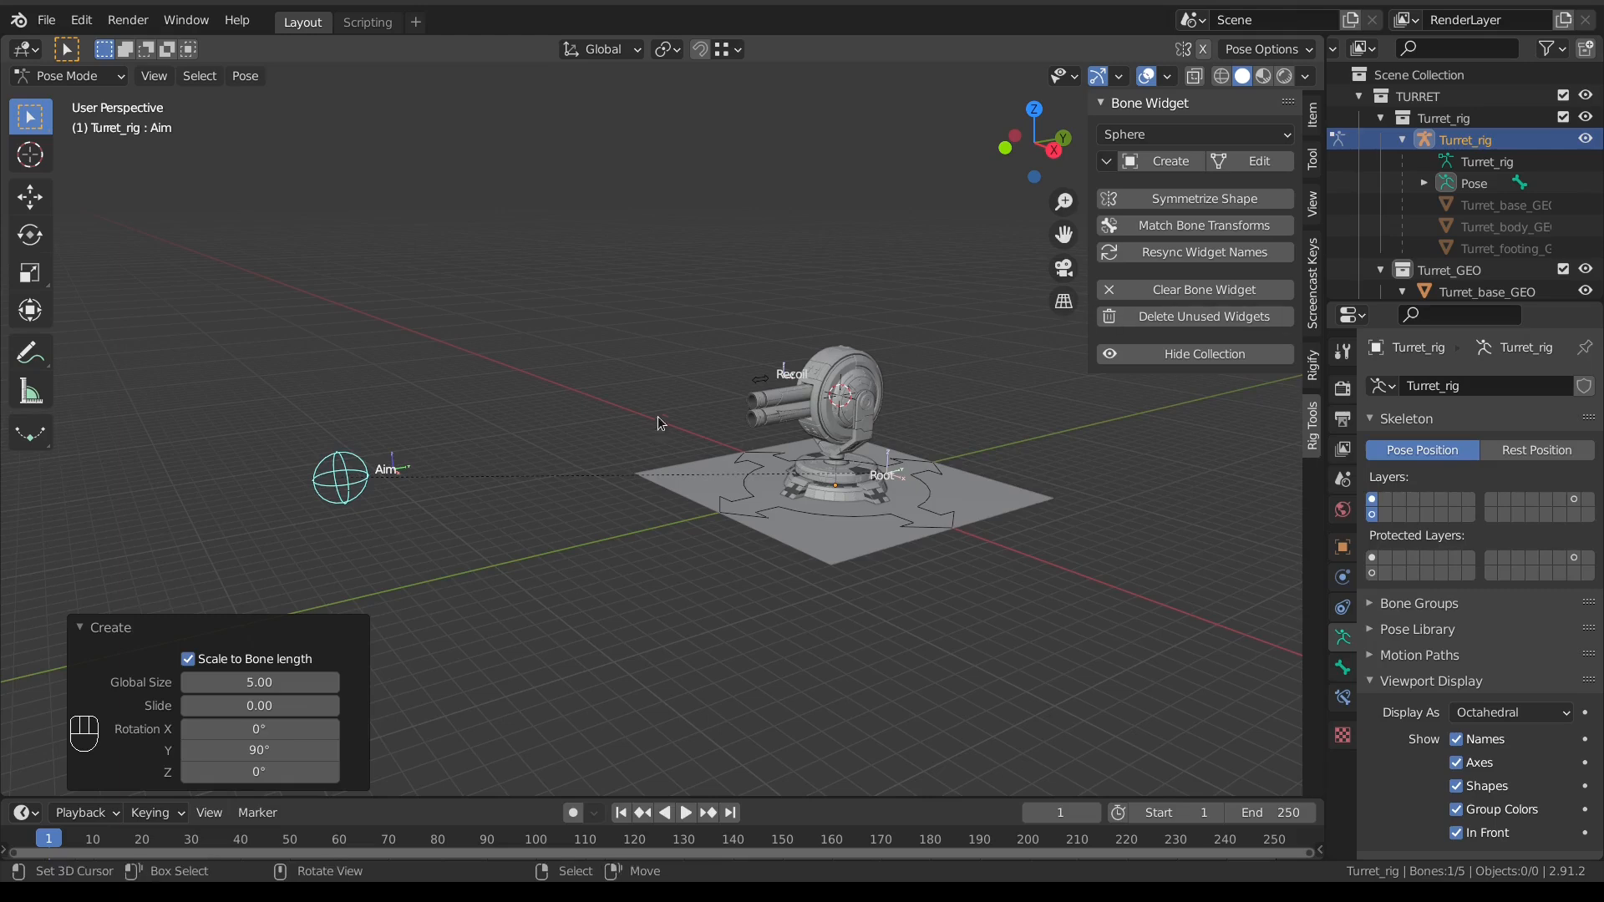
middle_click_drag(555, 466, 469, 440, "shift")
key("g")
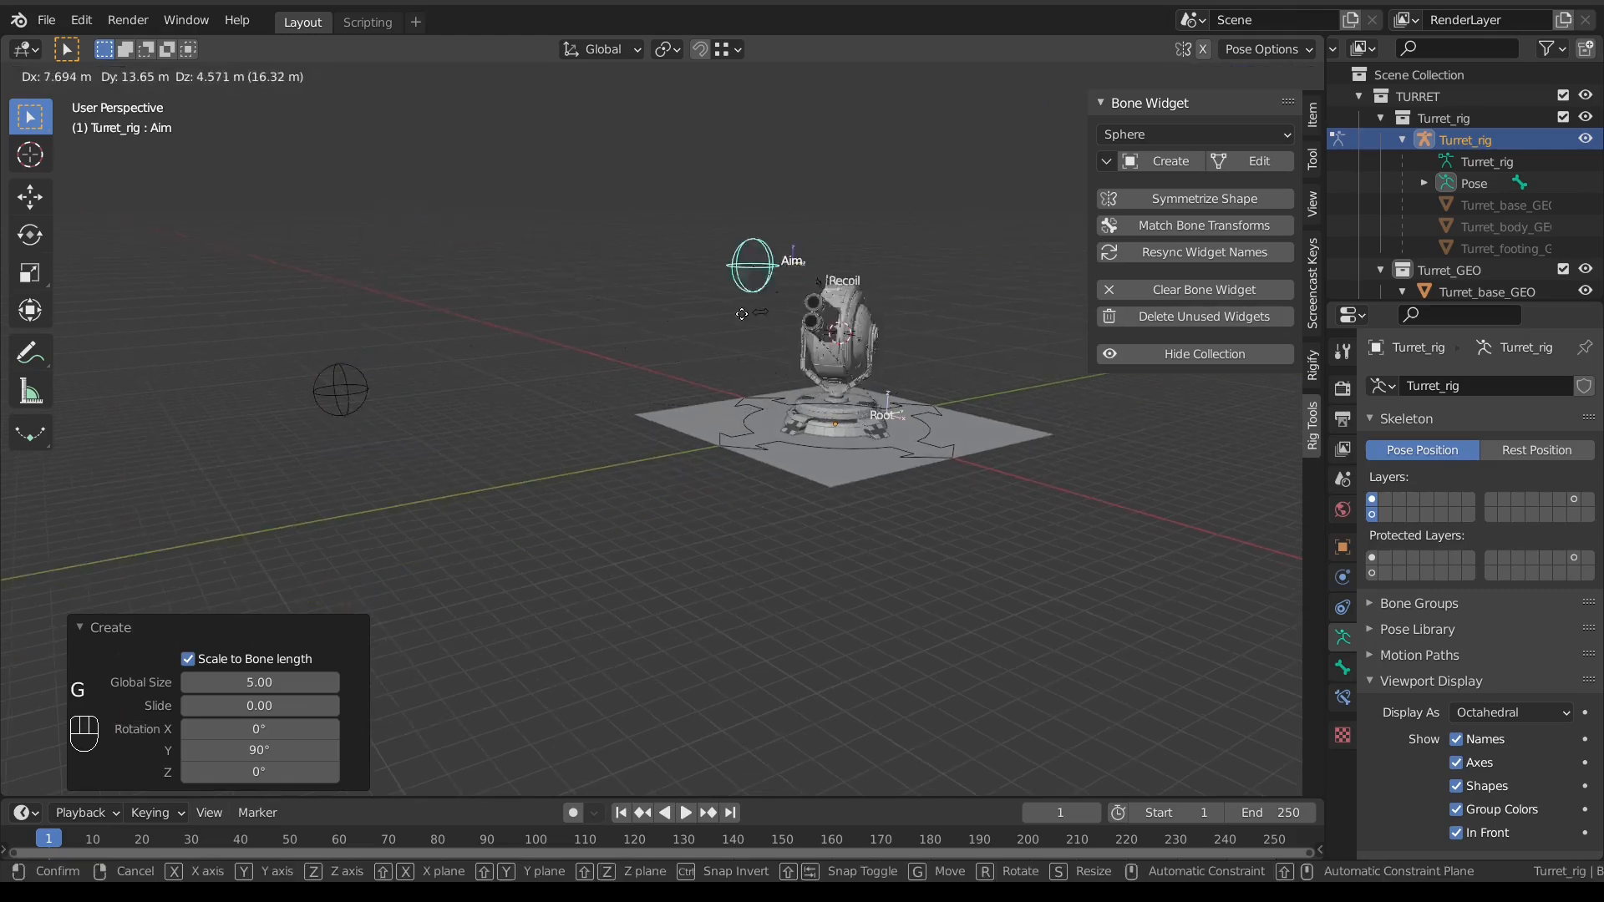
left_click(422, 422)
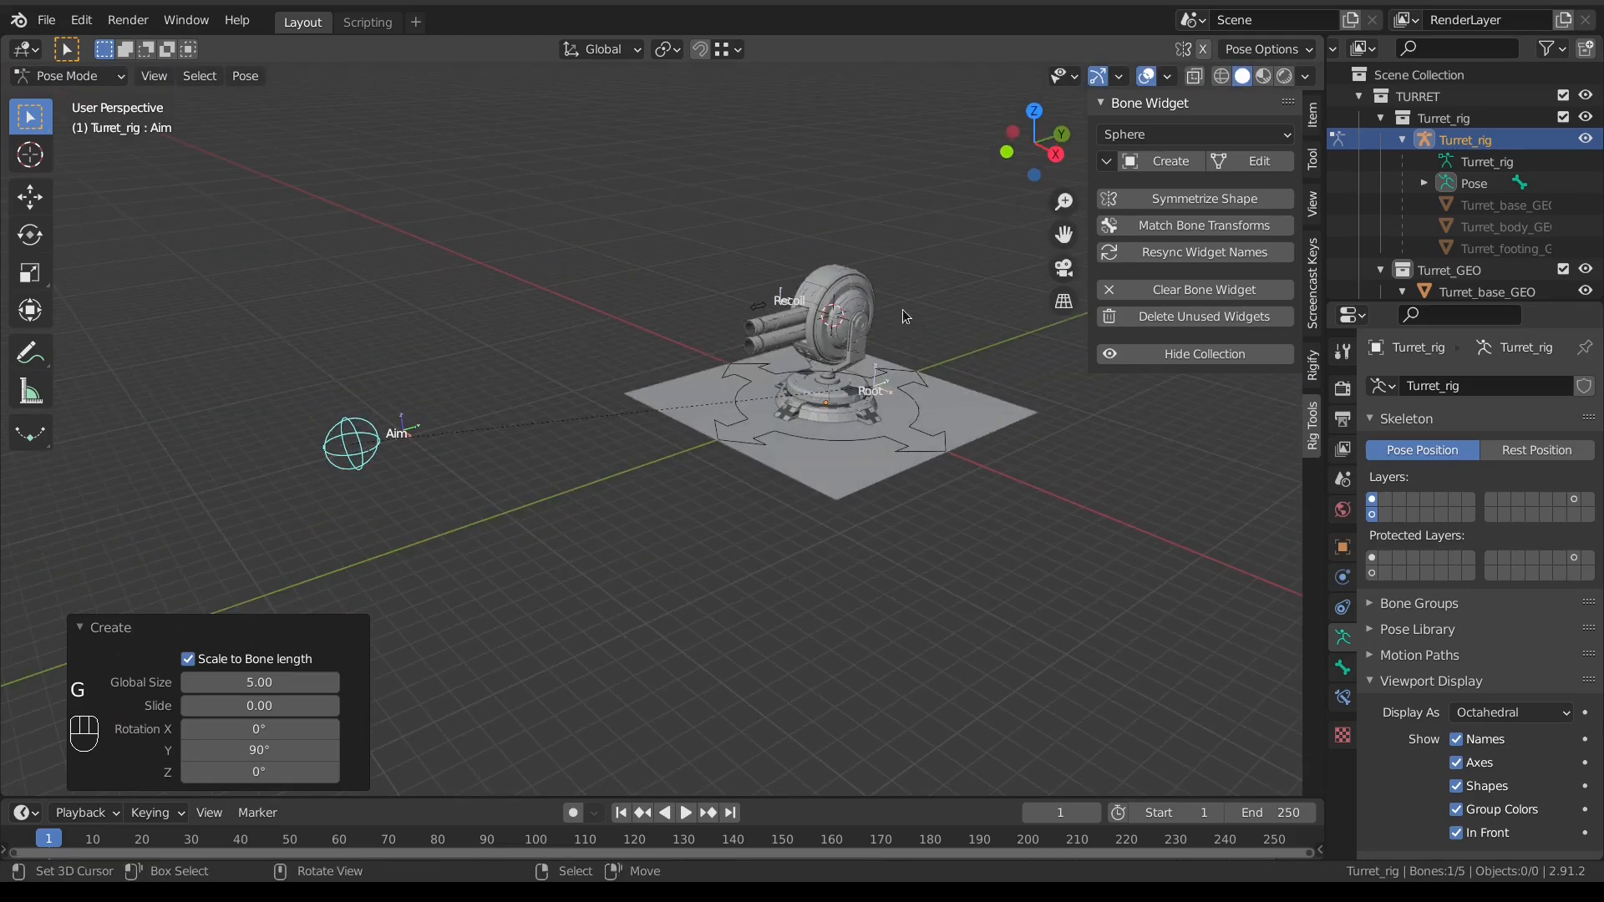
Step: Collapse the TURRET collection and turn off bone names and axes in the armature's viewport display
left_click(1359, 96)
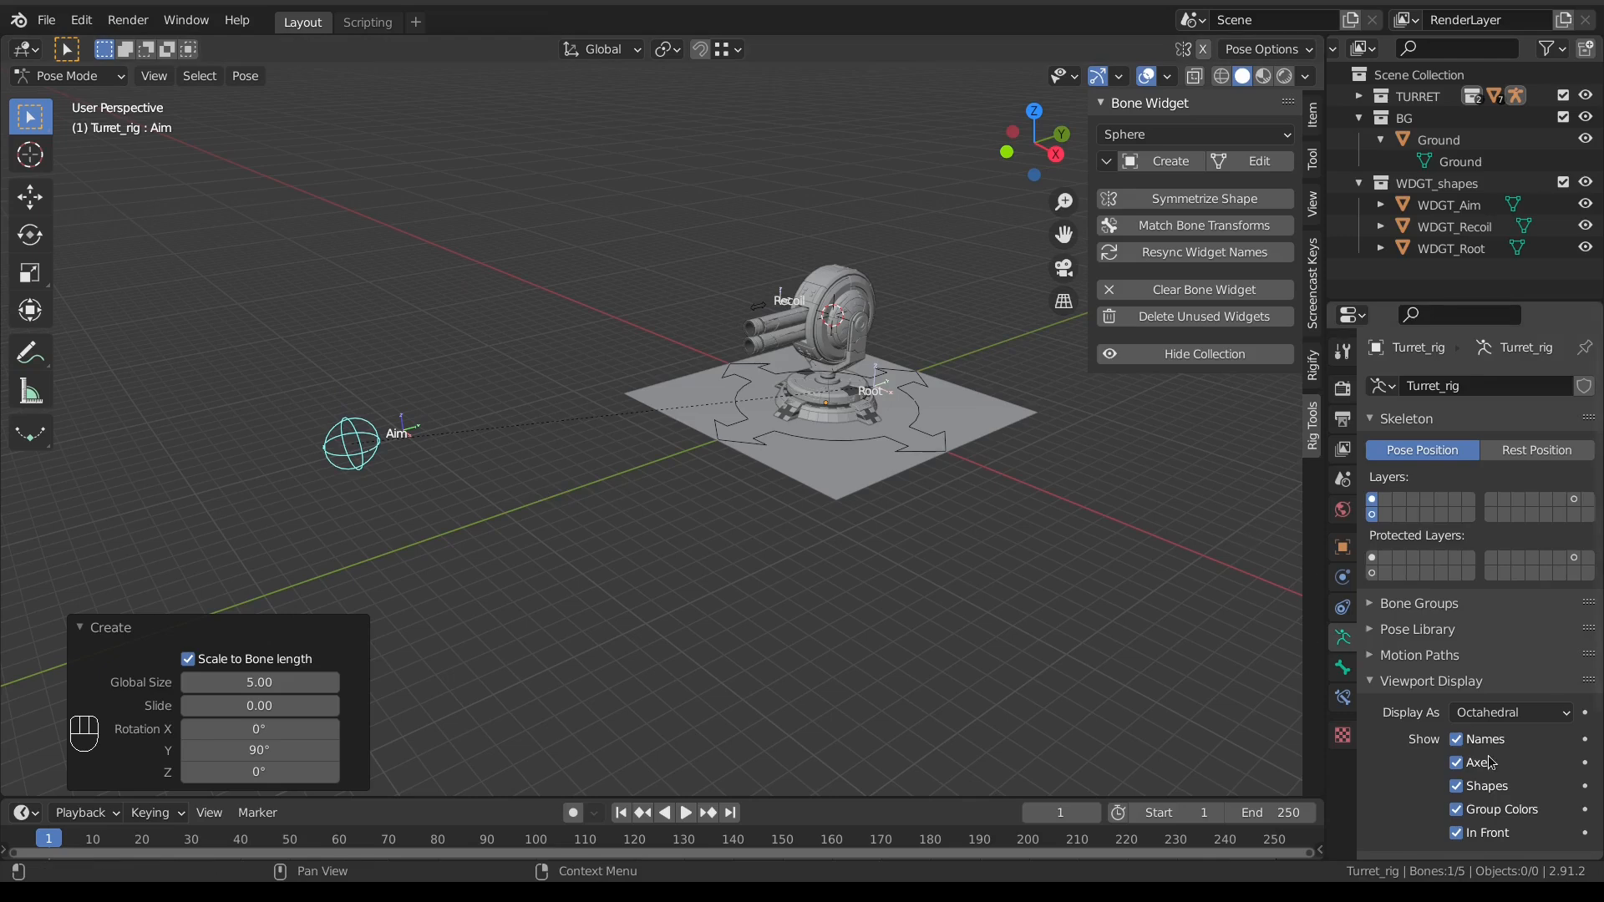
left_click(1459, 741)
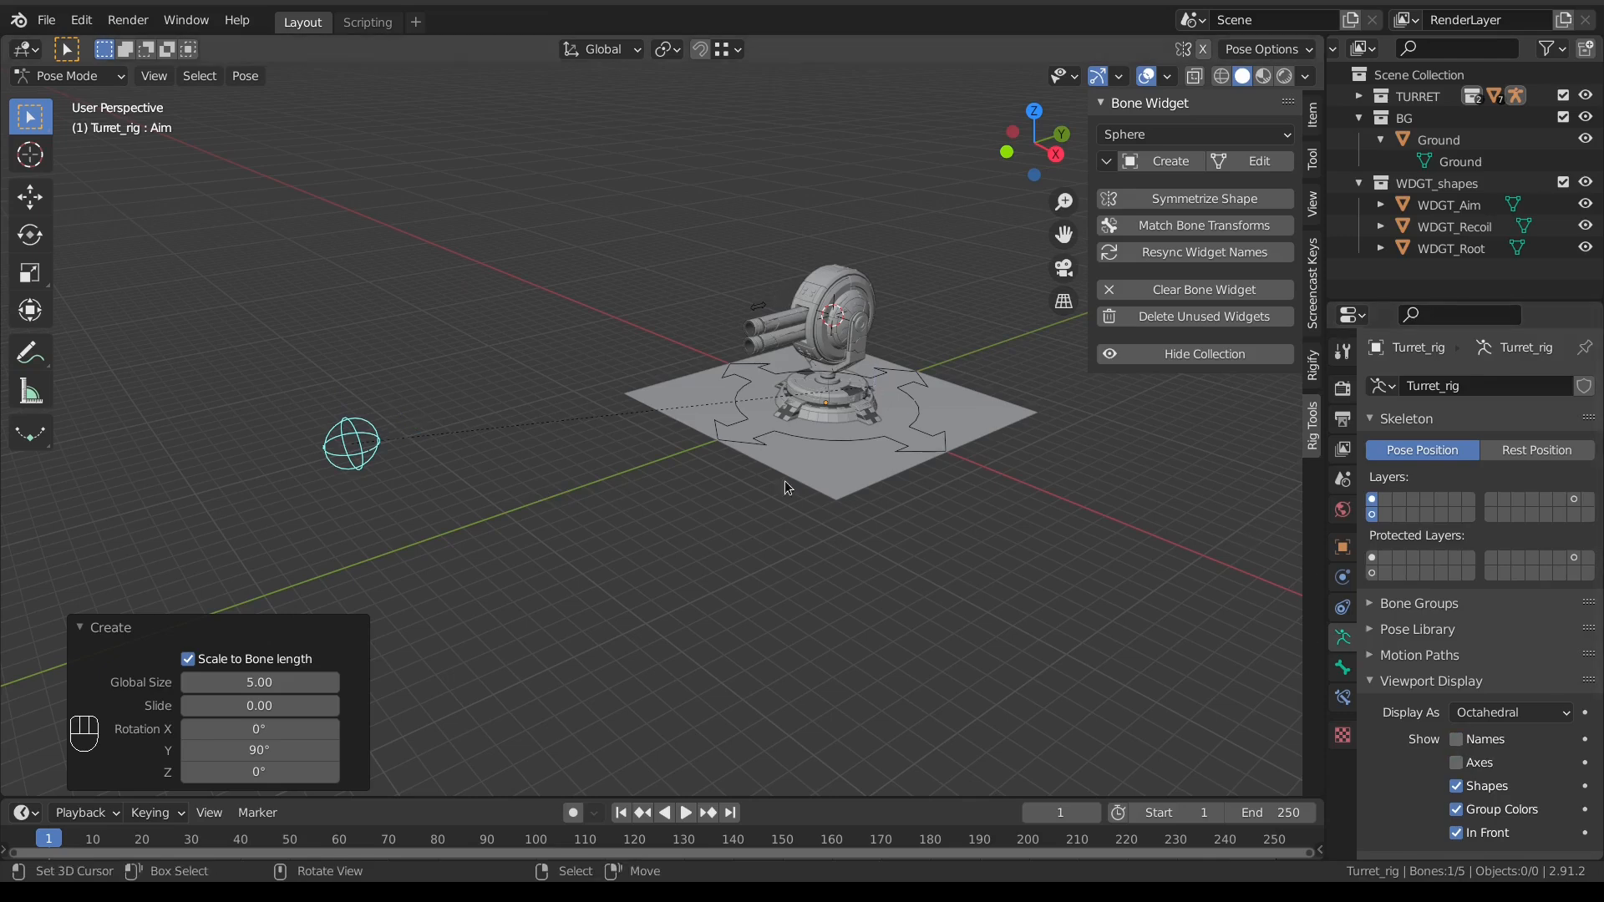
Step: Select the Root bone and add three bone groups to the turret armature
scroll(886, 448, "up", 1)
right_click(884, 447)
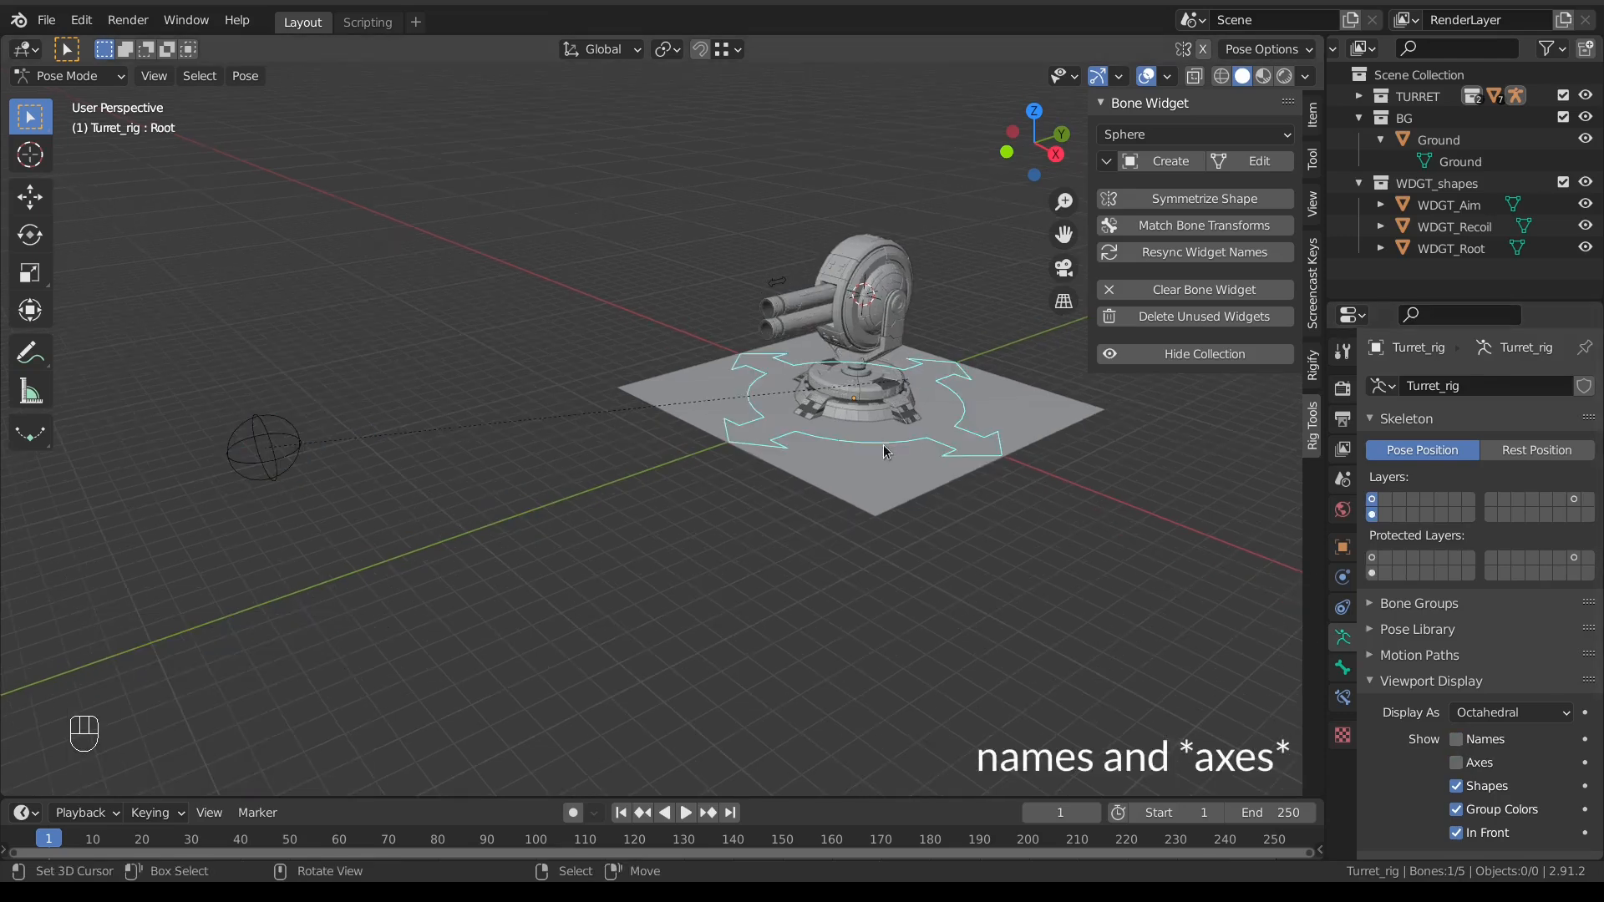
left_click(1418, 605)
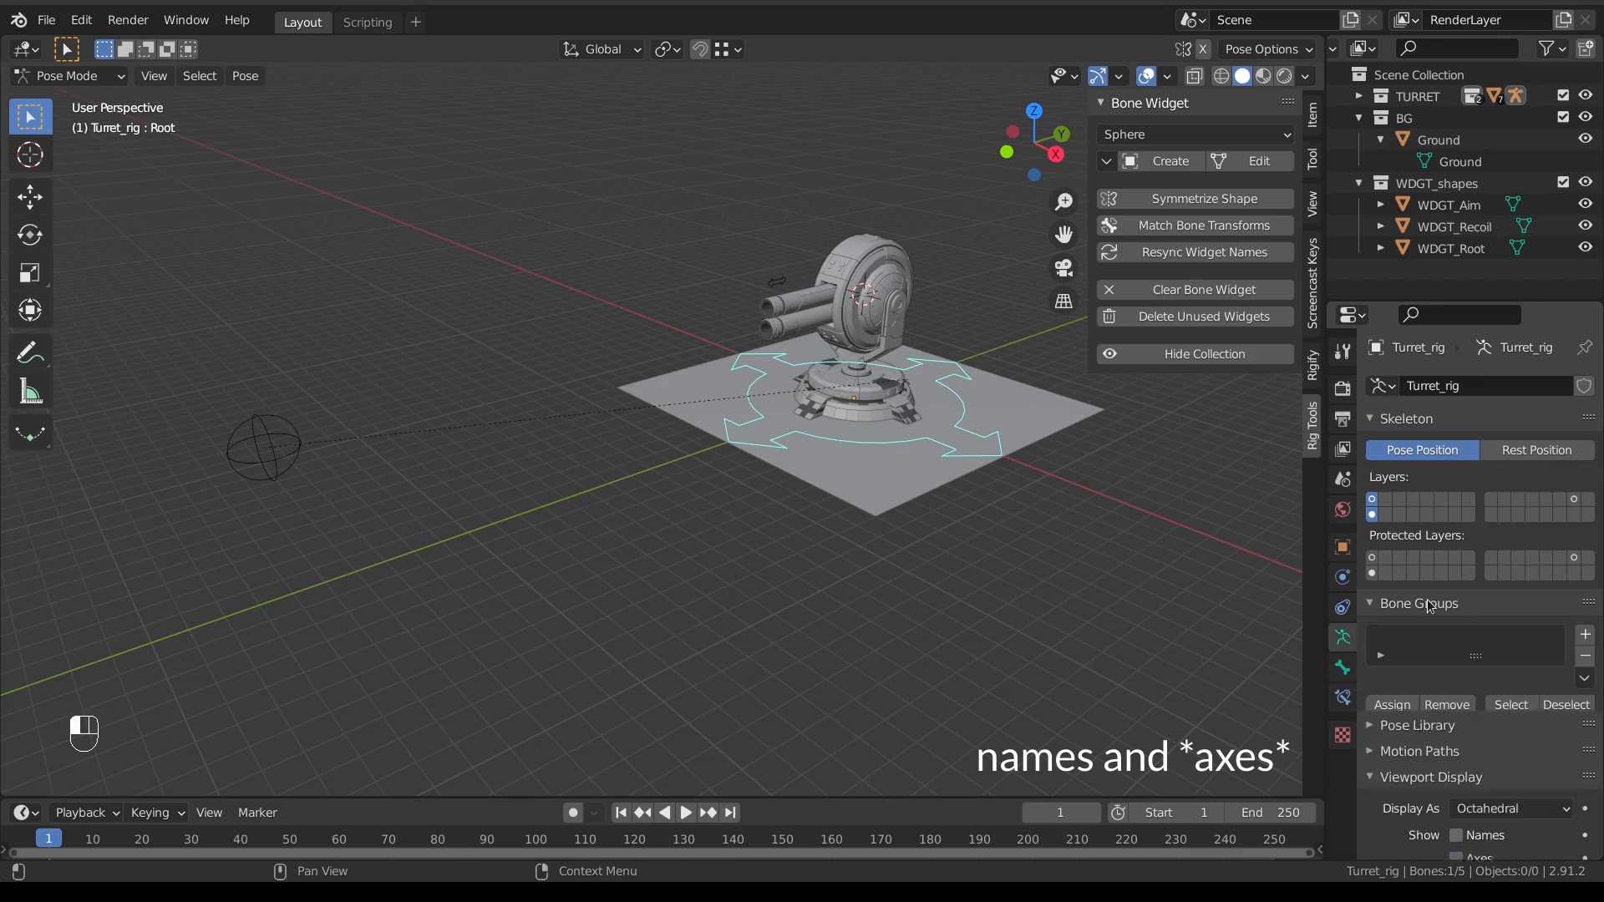
left_click(1584, 637)
left_click(1584, 638)
left_click(1585, 637)
Step: Rename the three bone groups as Red, Yellow and Blue, in that order
left_click(1424, 661)
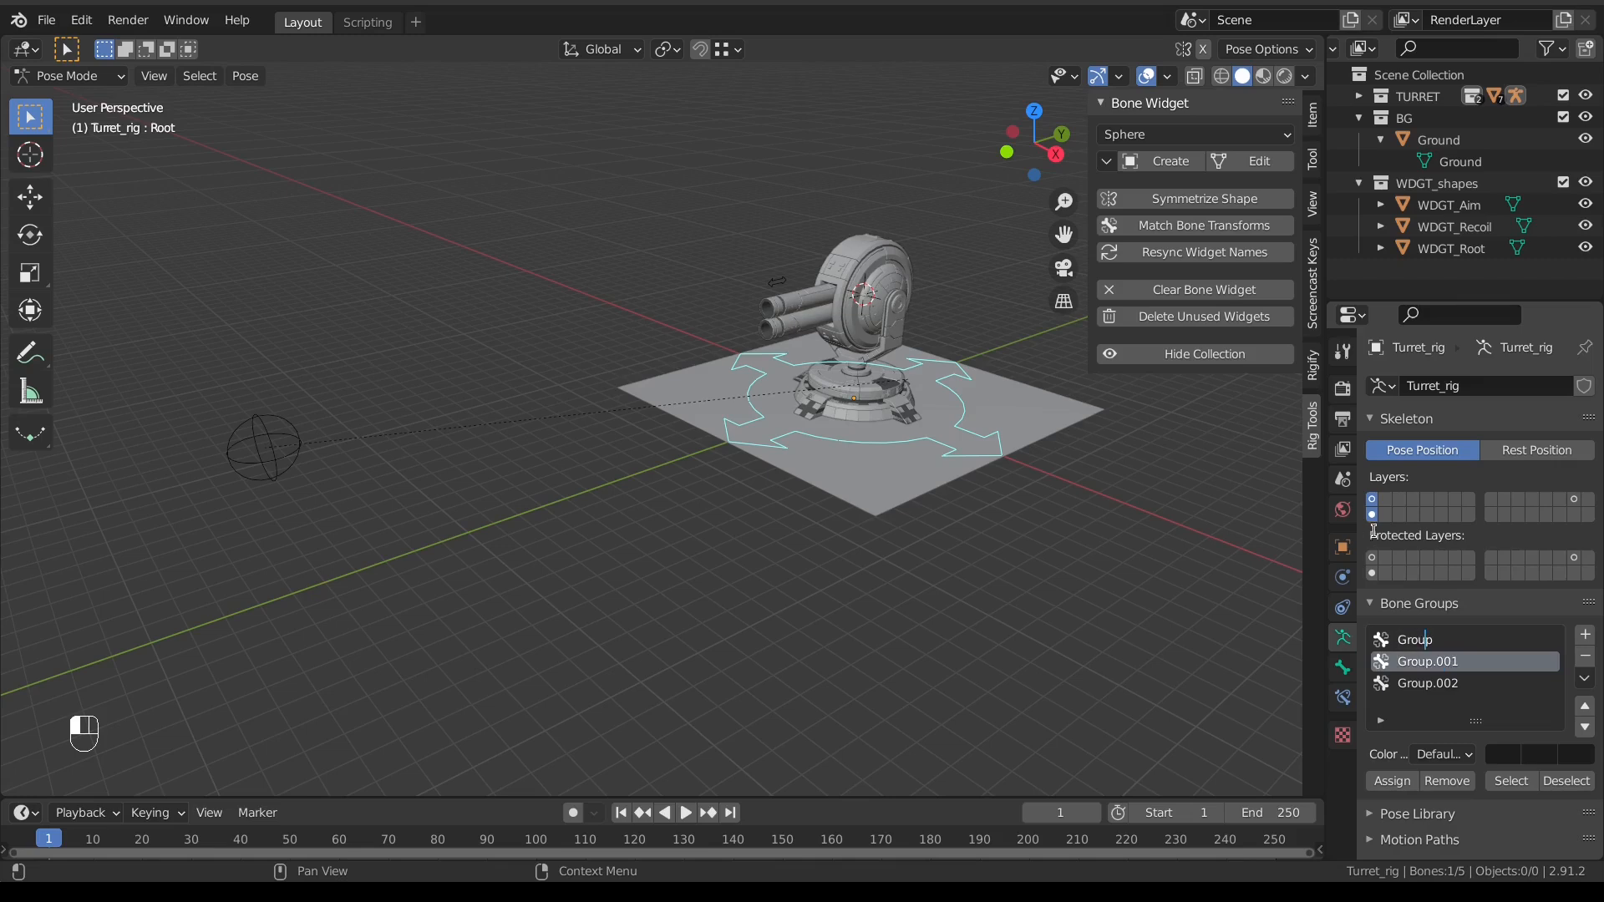
type("Red")
double_click(1379, 664)
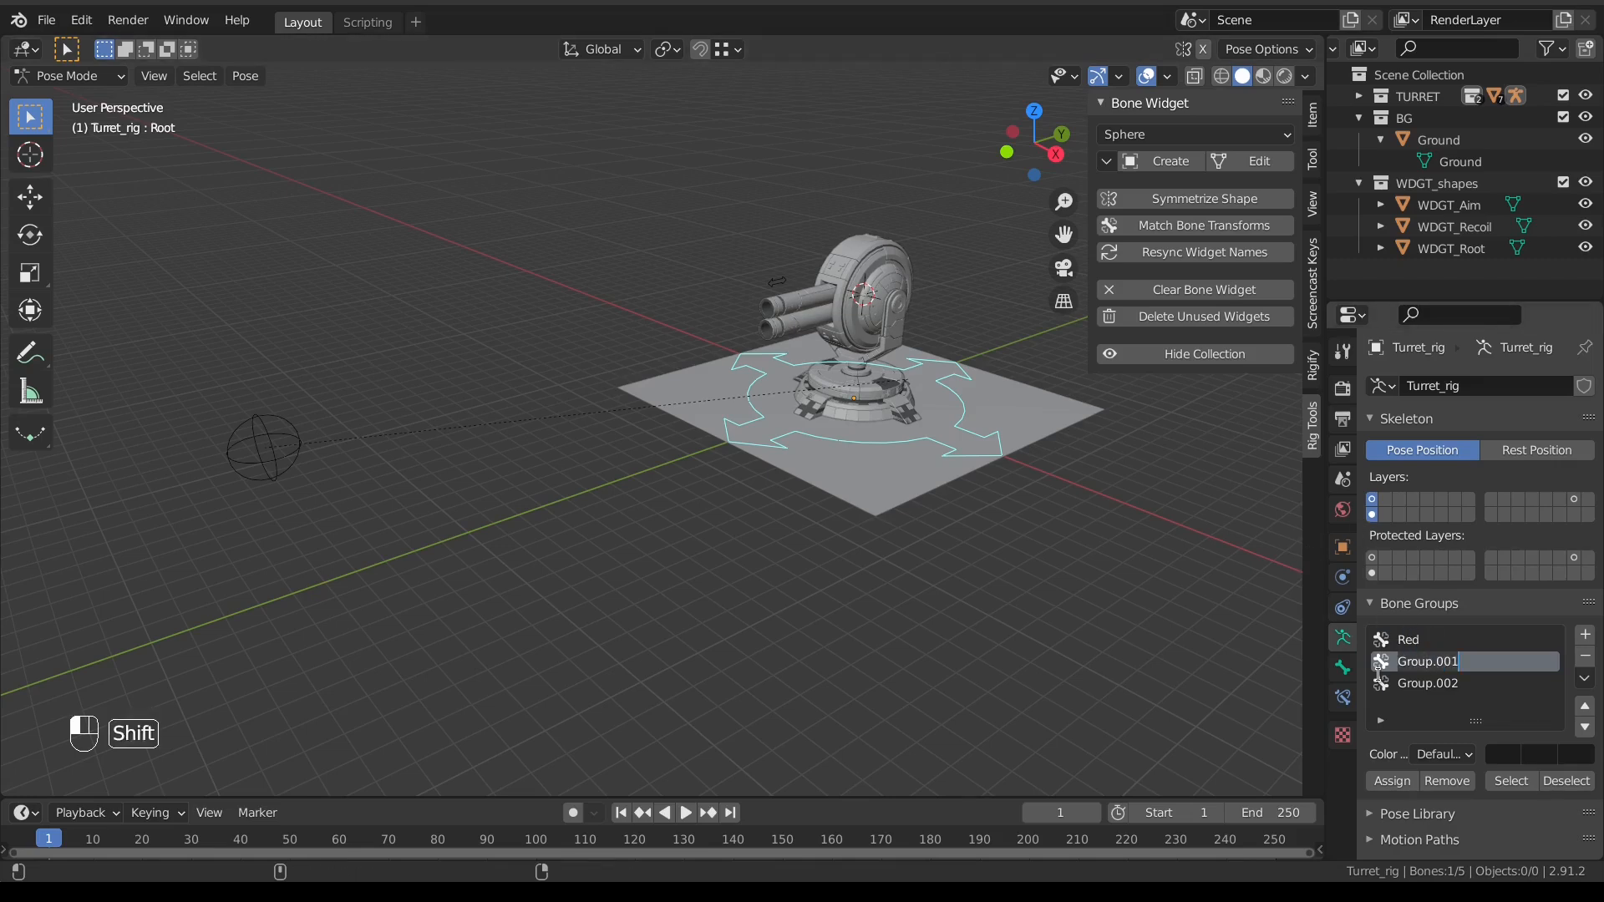
type("Yello")
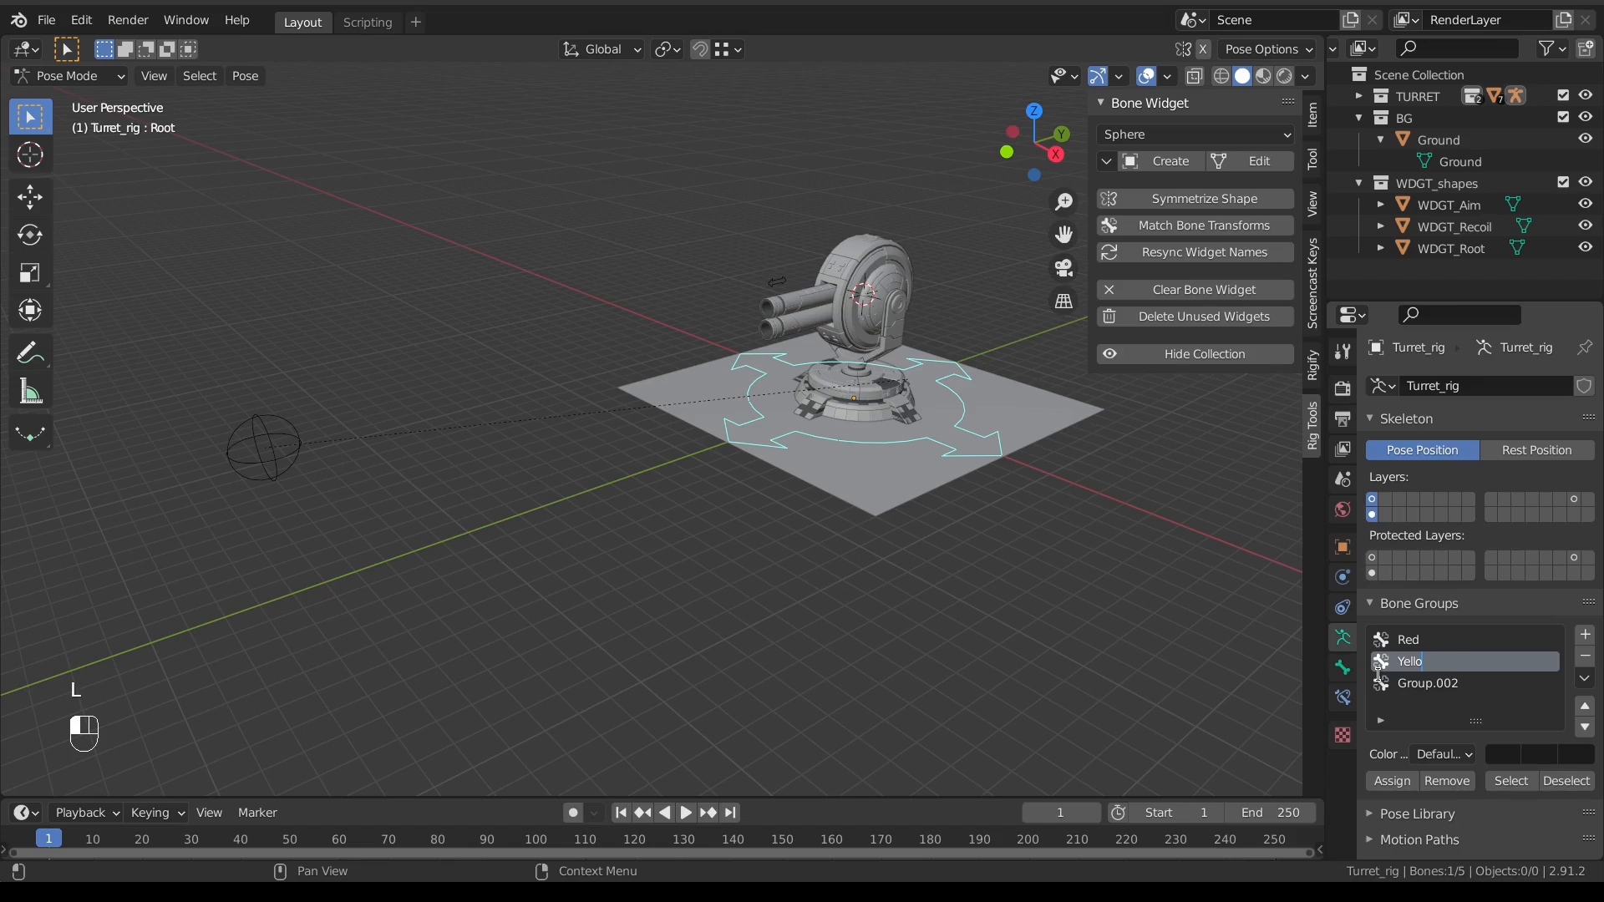
type("w")
left_click(1425, 685)
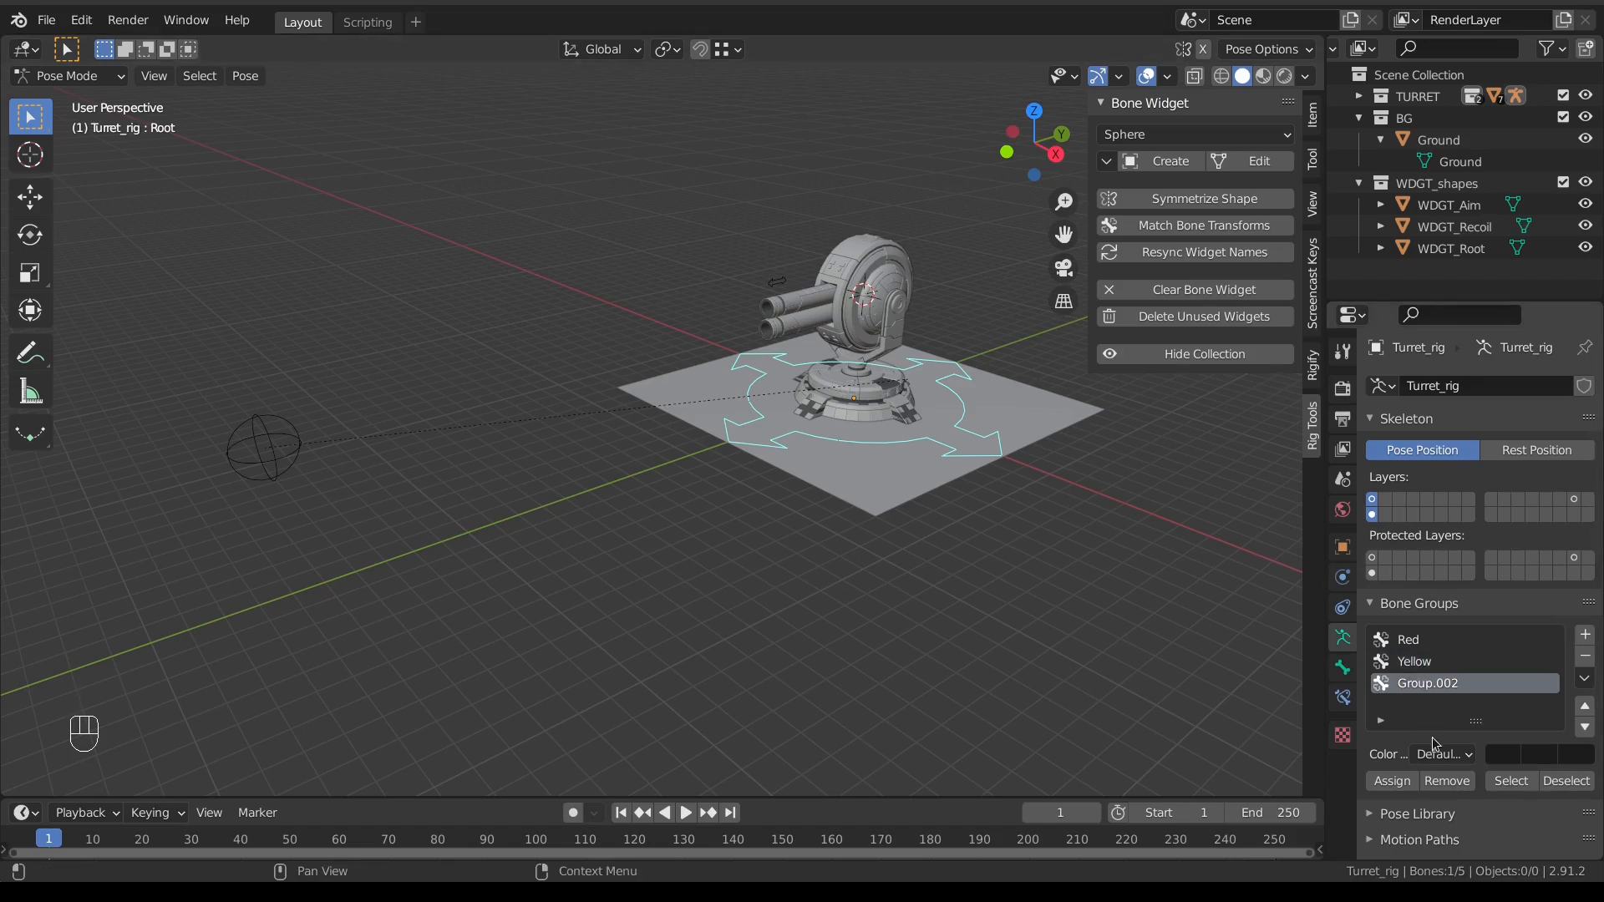
left_click(1439, 756)
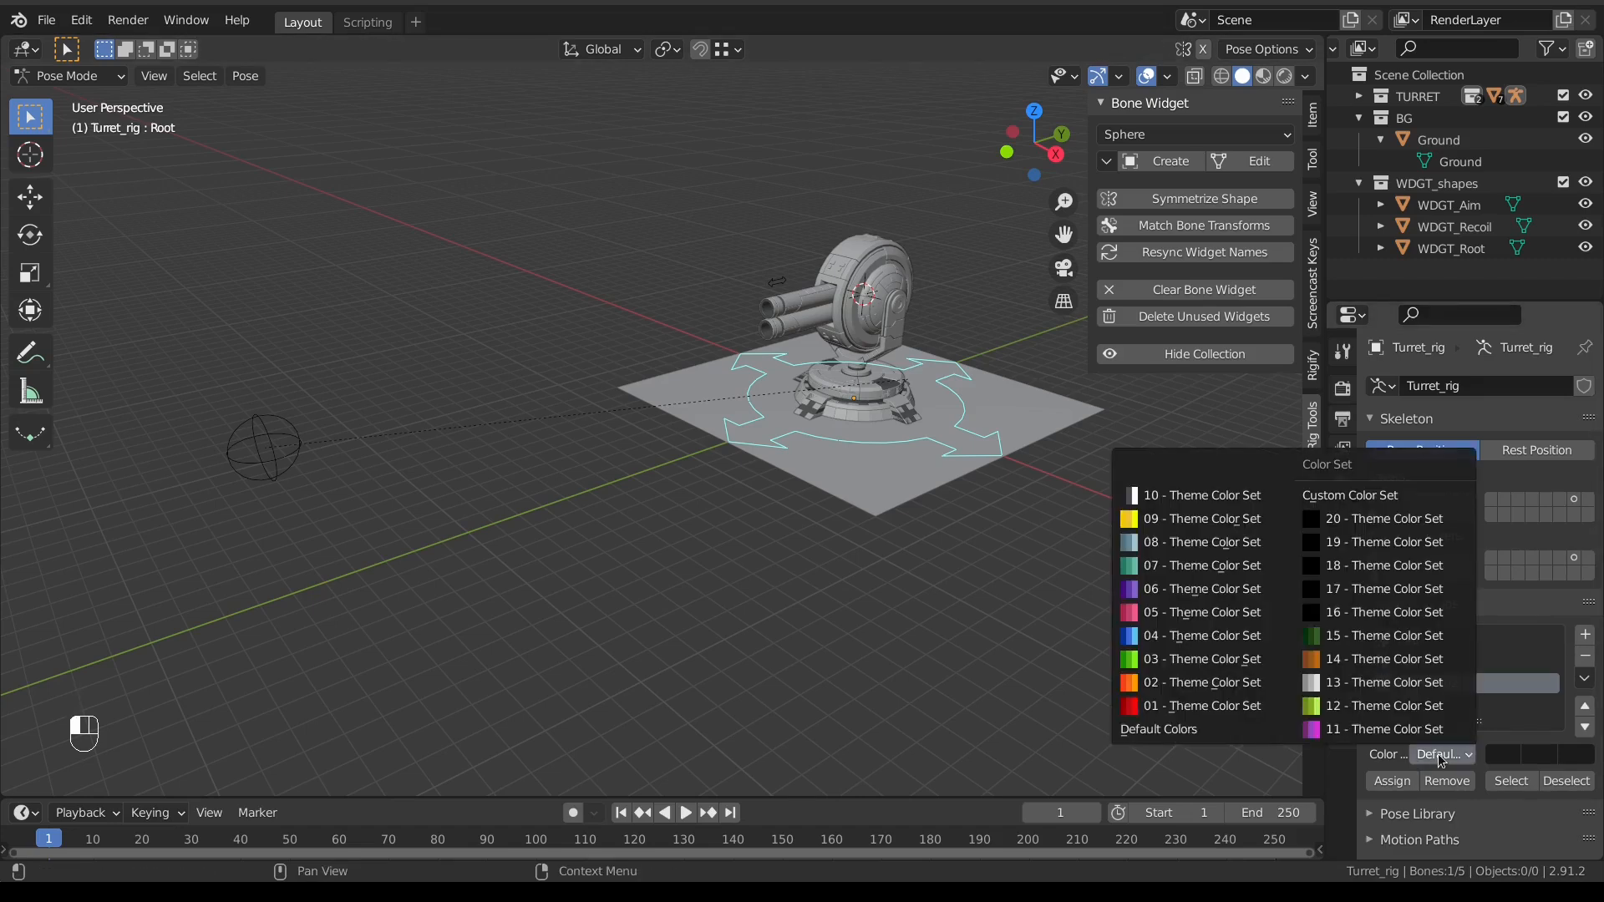
left_click(1439, 756)
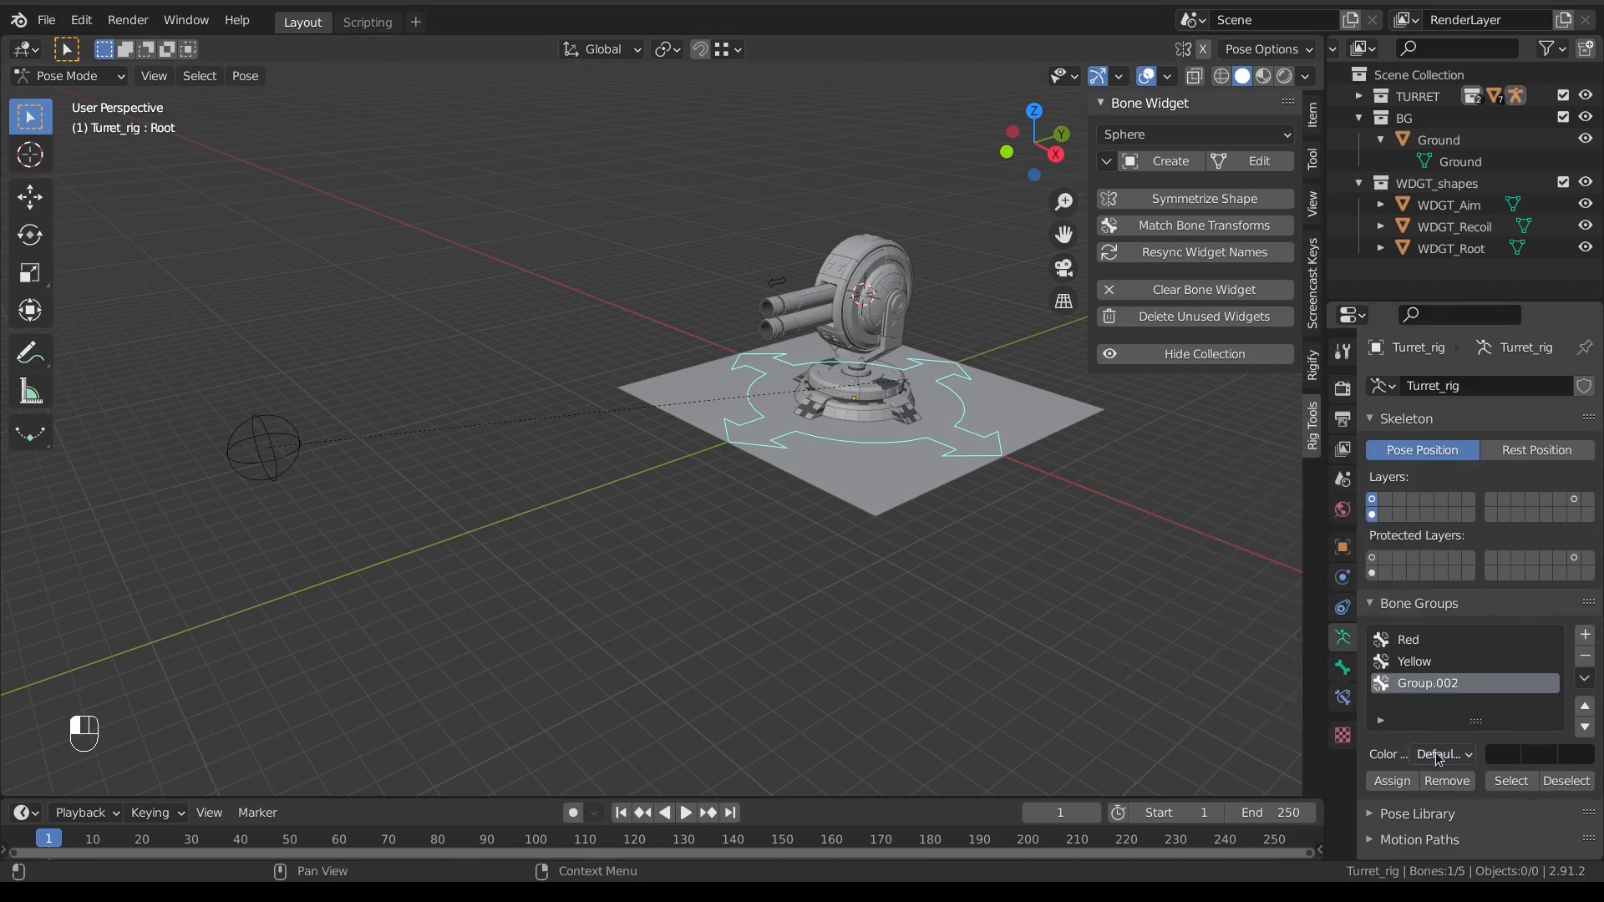
double_click(1429, 686)
type("Blue")
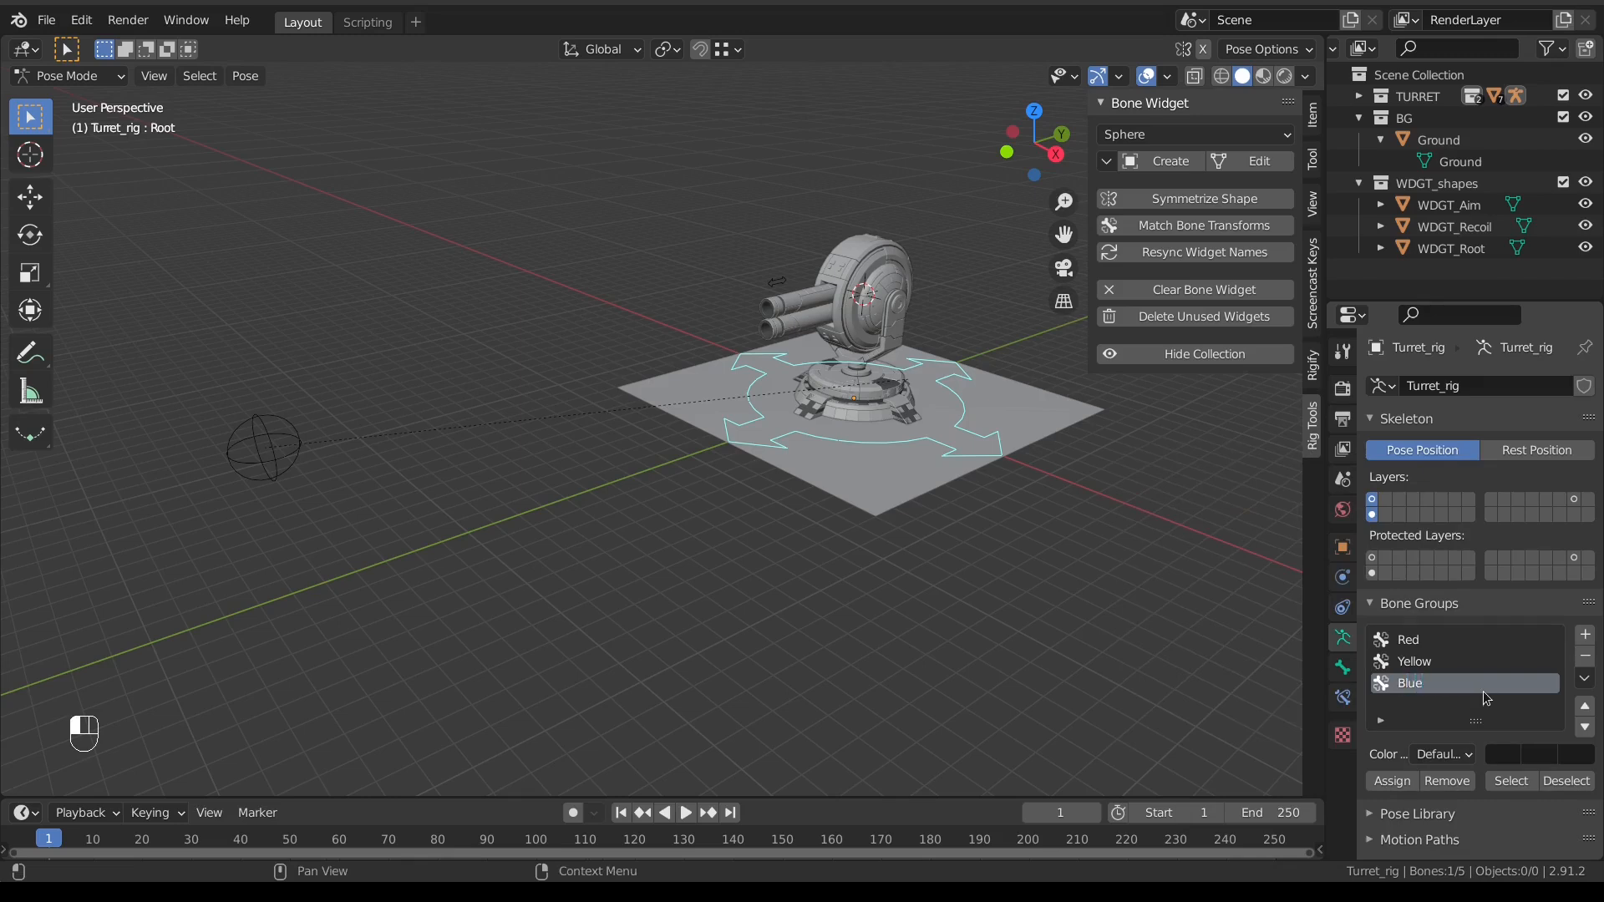
Step: Assign the Root bone to the Red bone group and give the group 01 - Theme Color Set
left_click(1407, 641)
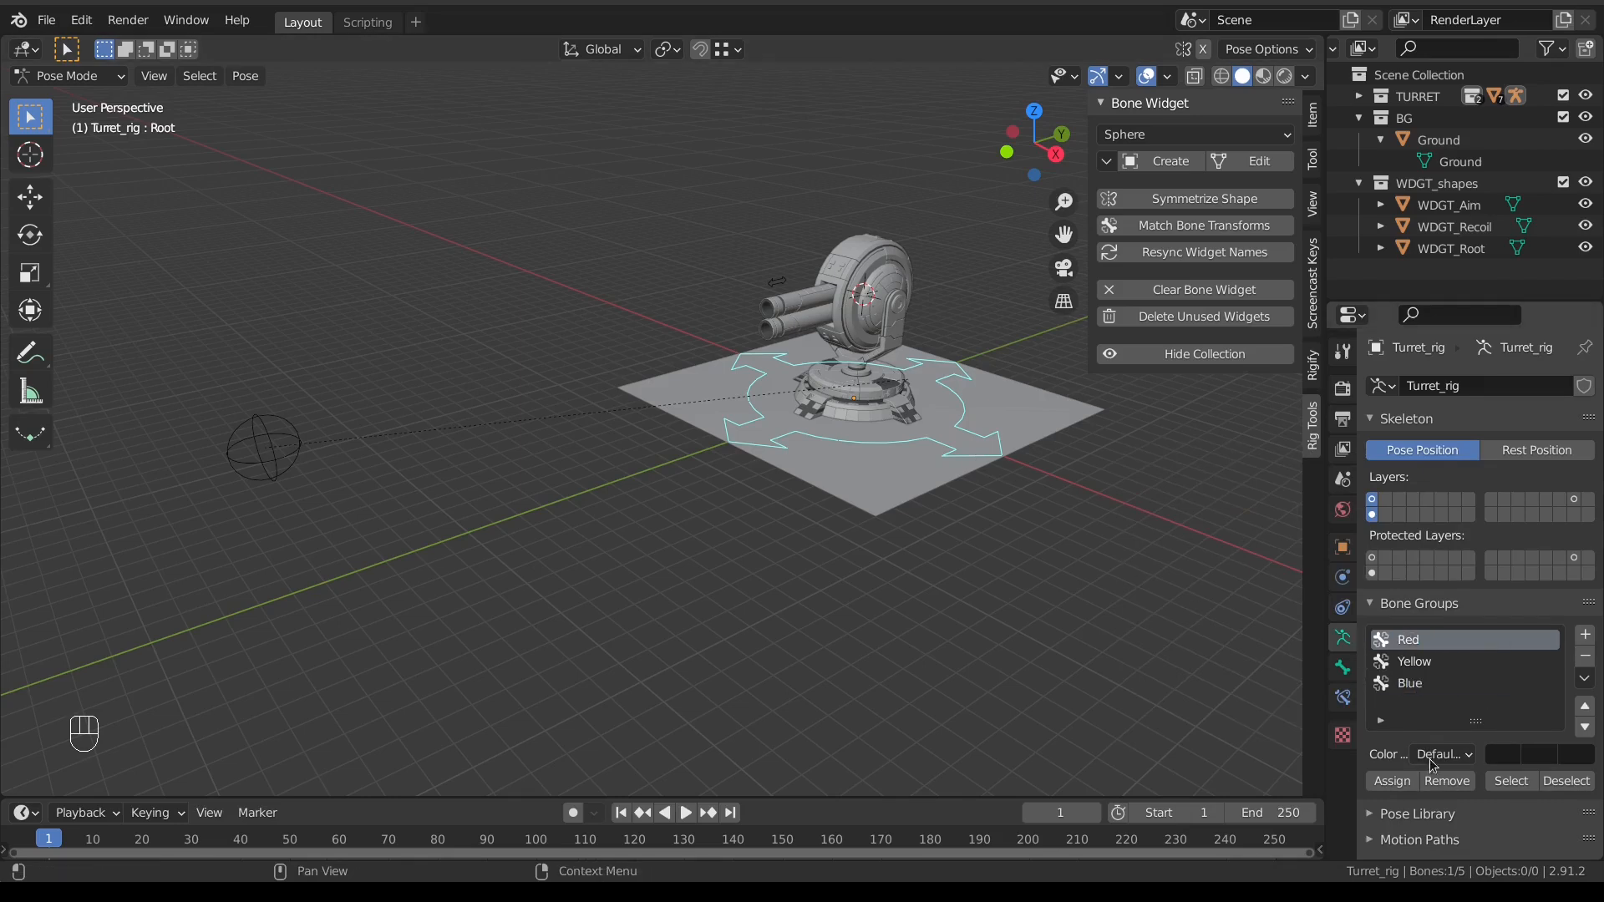
left_click(1392, 782)
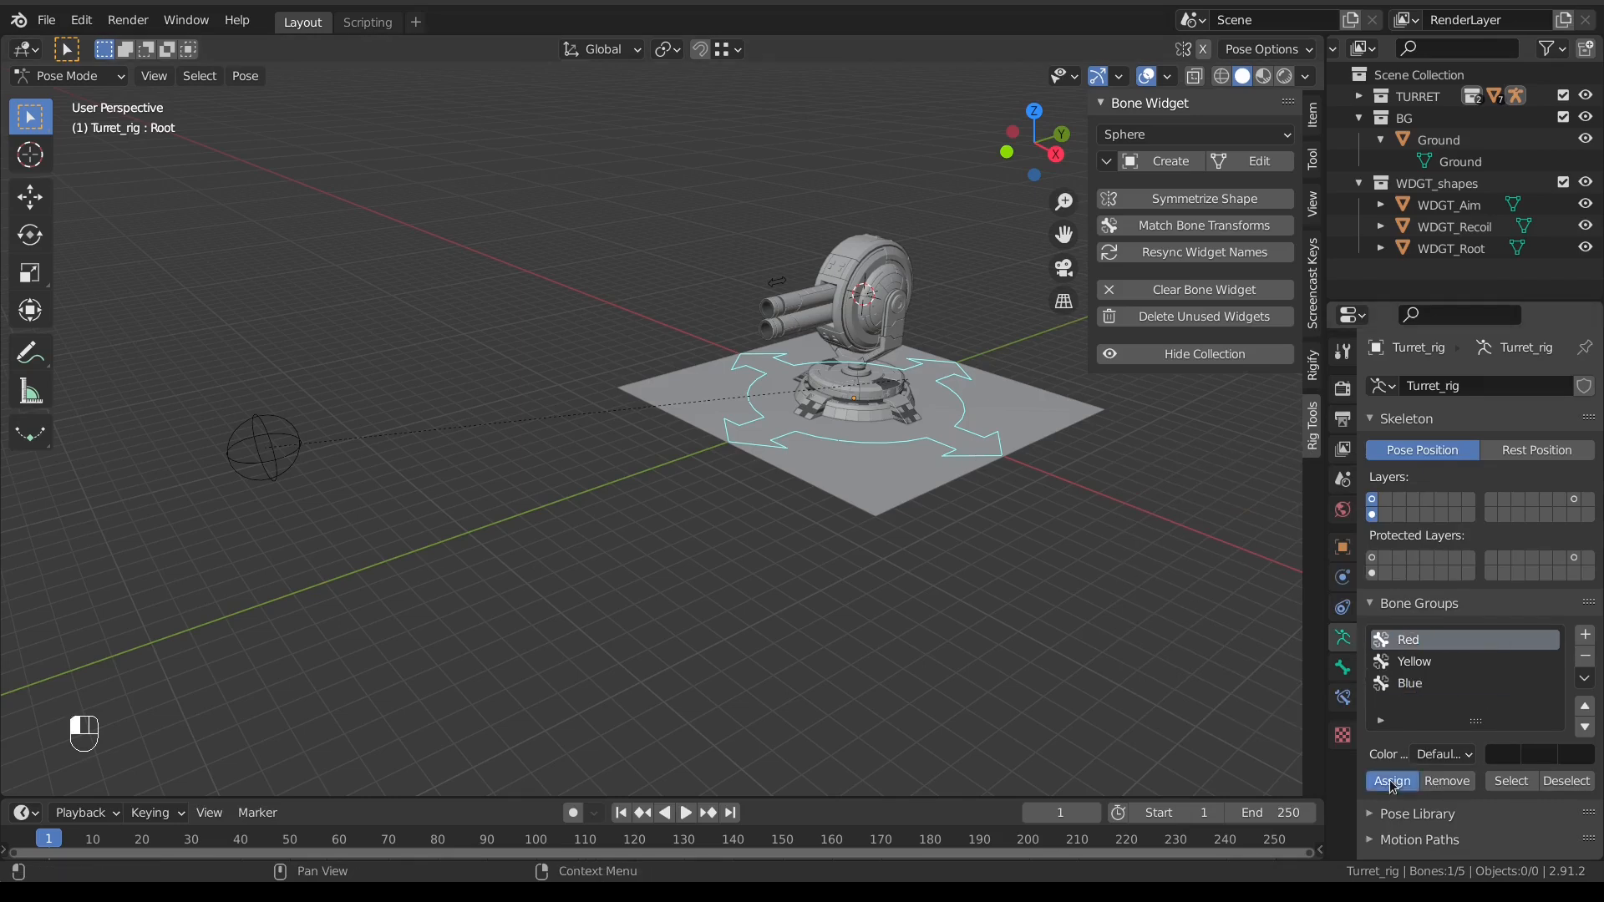
left_click(1443, 753)
left_click(1228, 710)
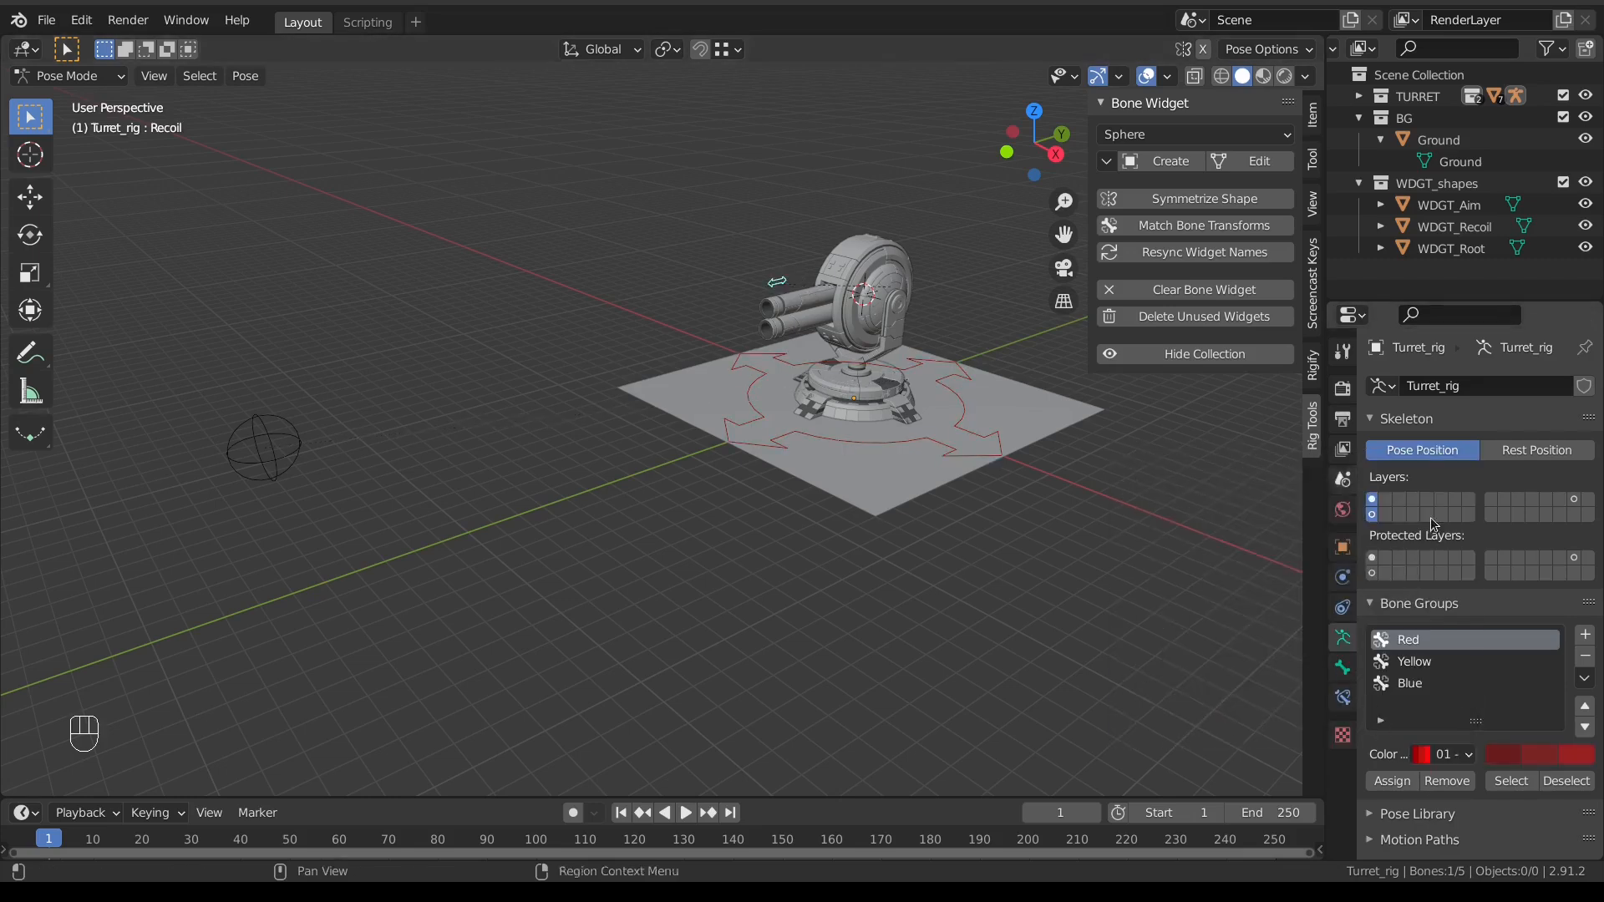
Step: Give the Blue bone group 04 - Theme Color Set and assign the Recoil bone to it
left_click(1423, 691)
left_click(1445, 754)
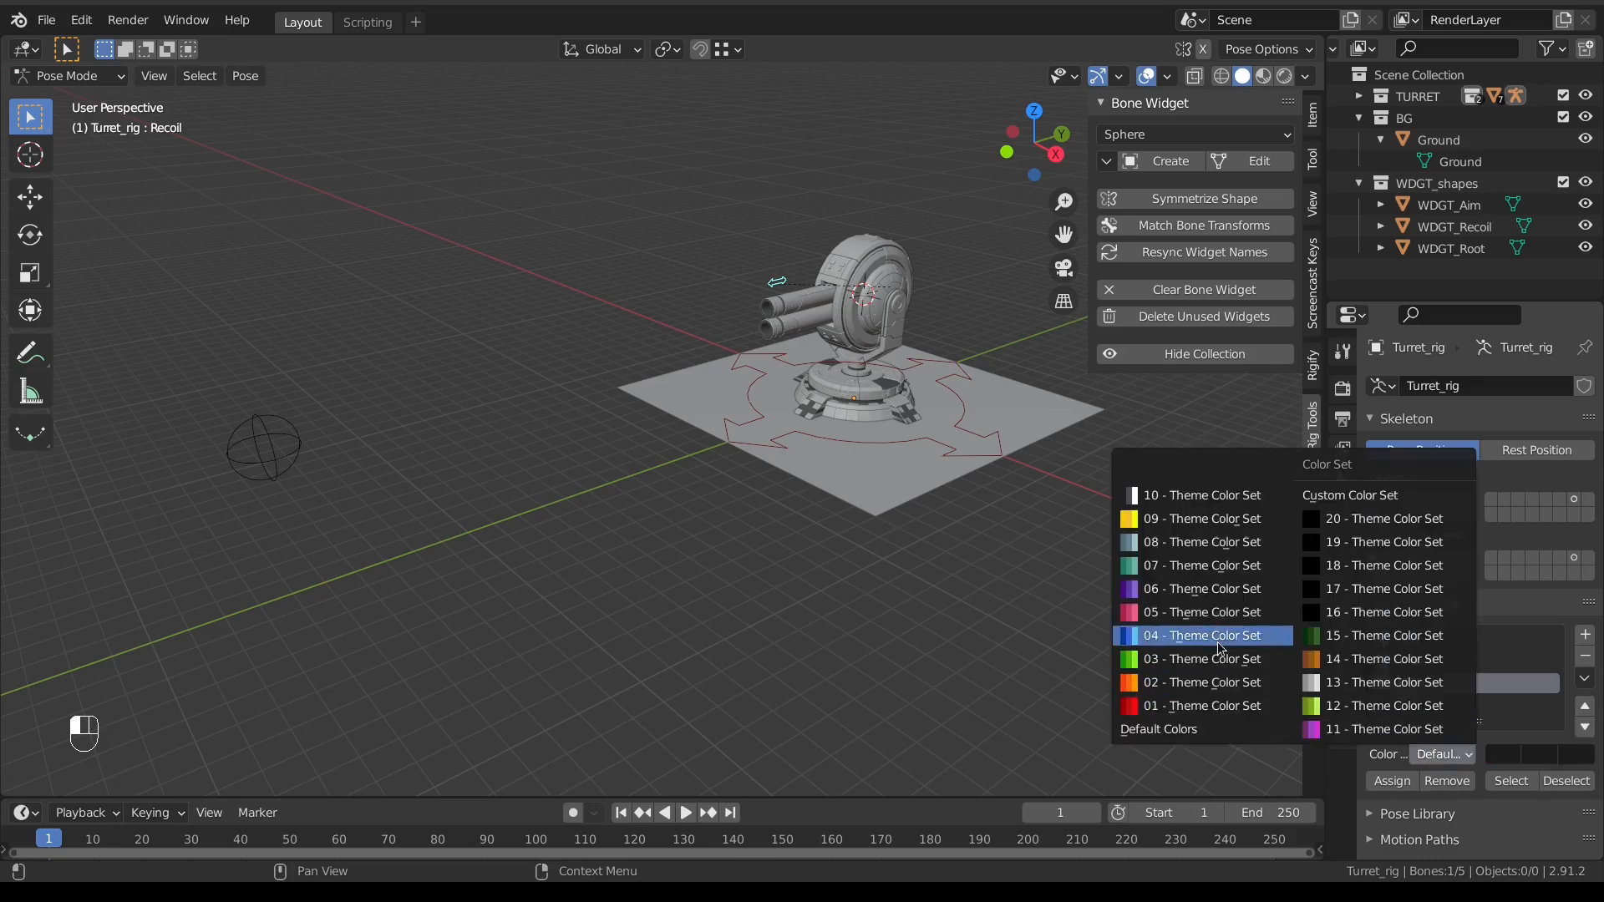
left_click(1364, 712)
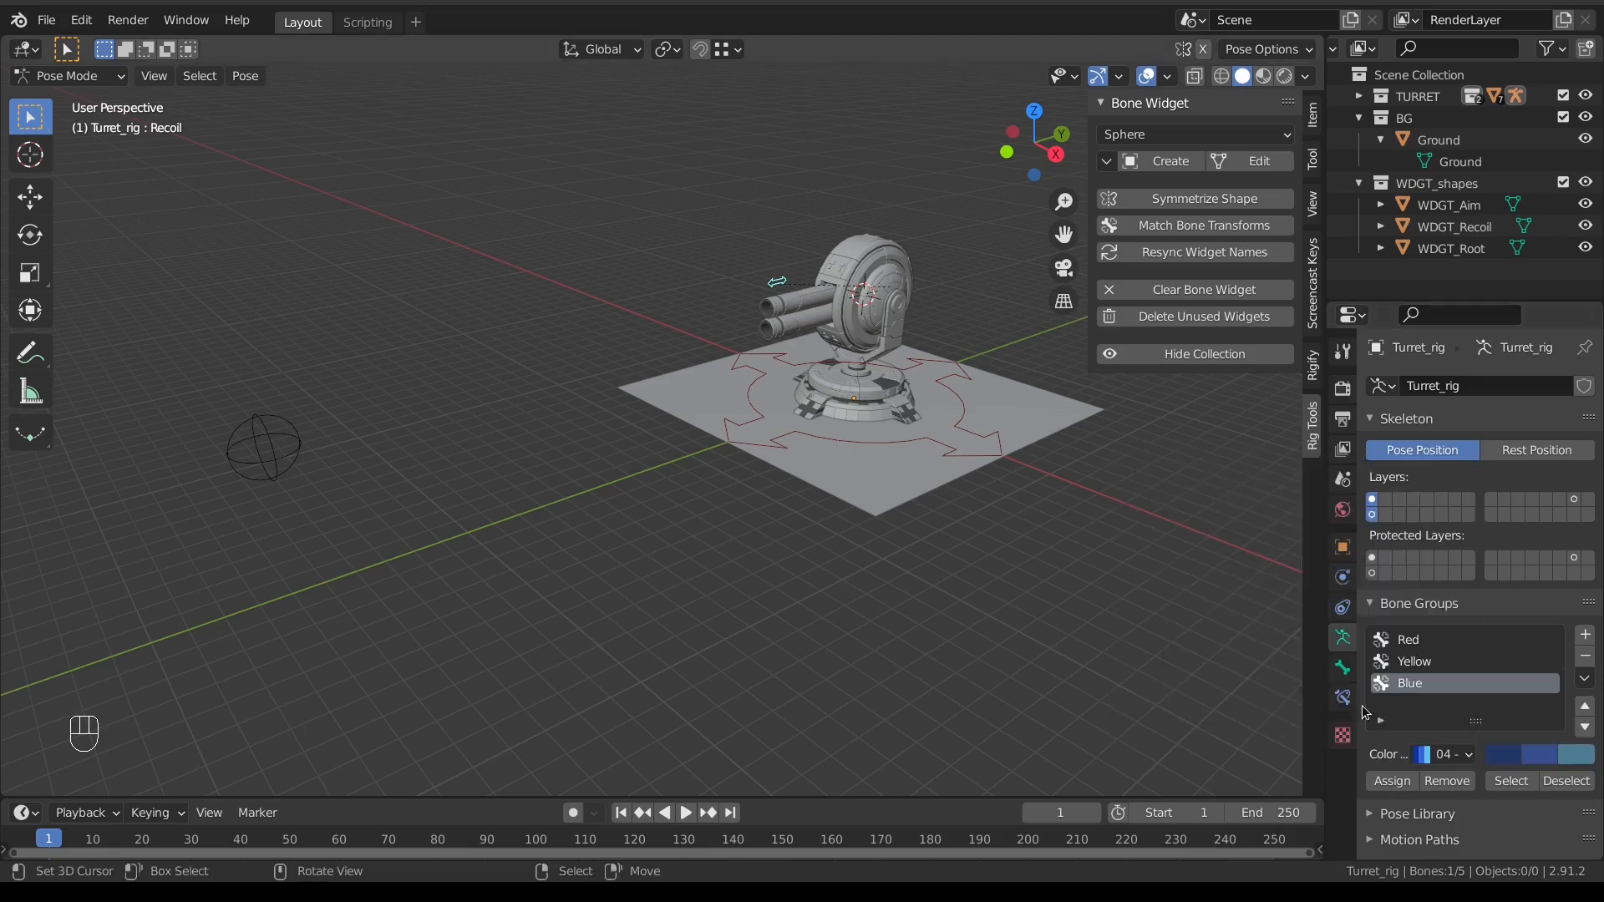
Step: Assign the Aim bone to the Yellow bone group and give the group 09 - Theme Color Set
left_click(239, 486)
left_click(1445, 663)
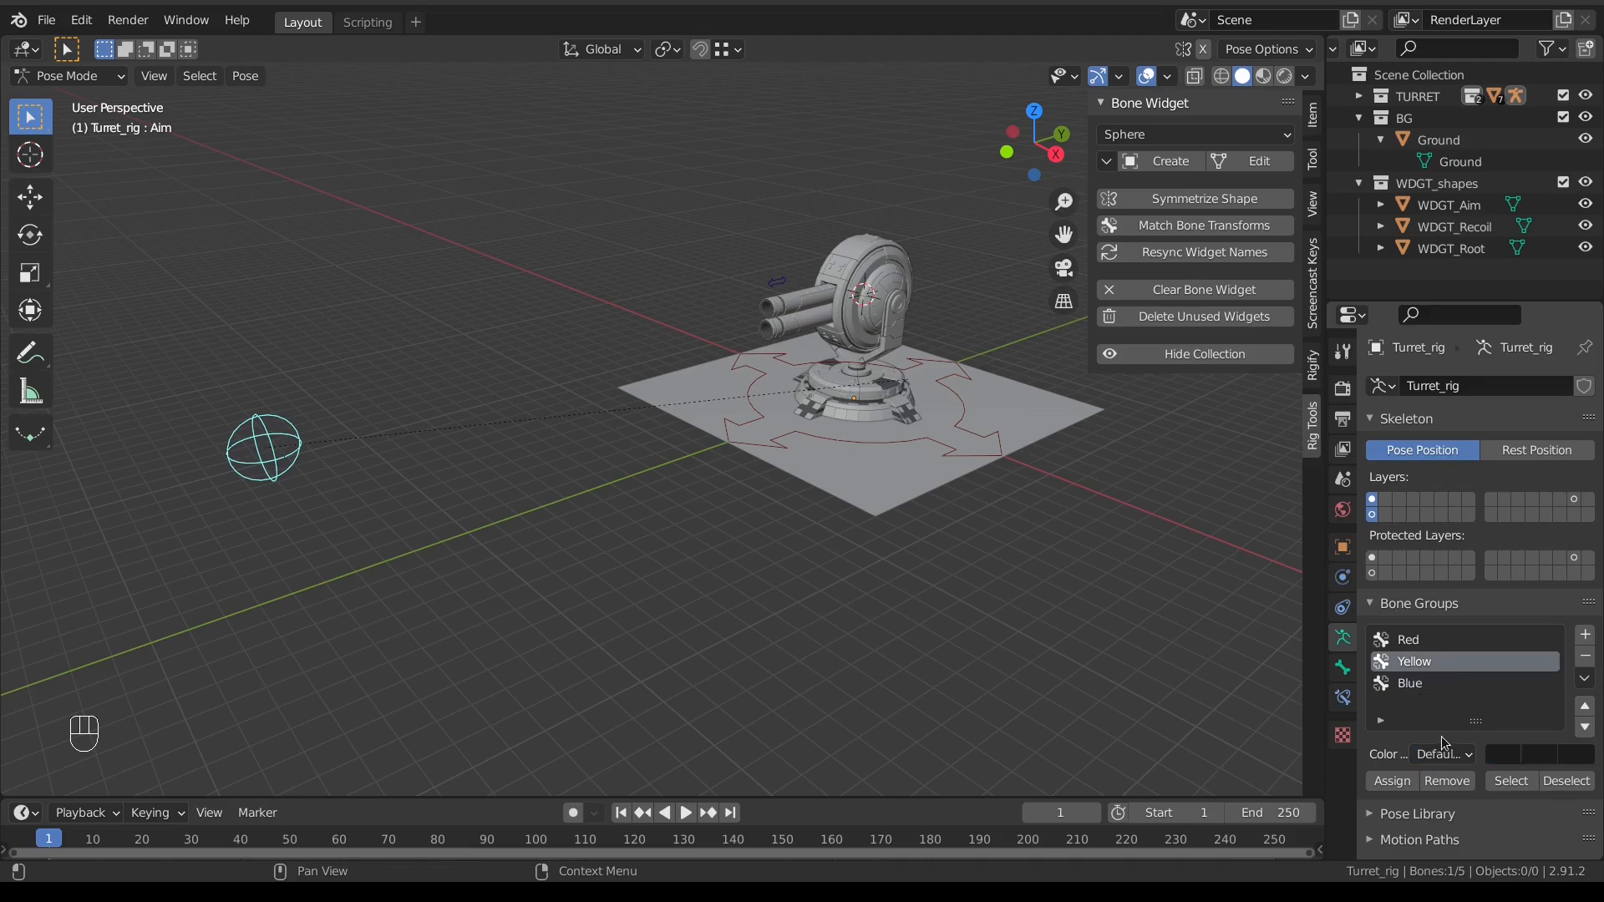
left_click(1444, 755)
left_click(1192, 519)
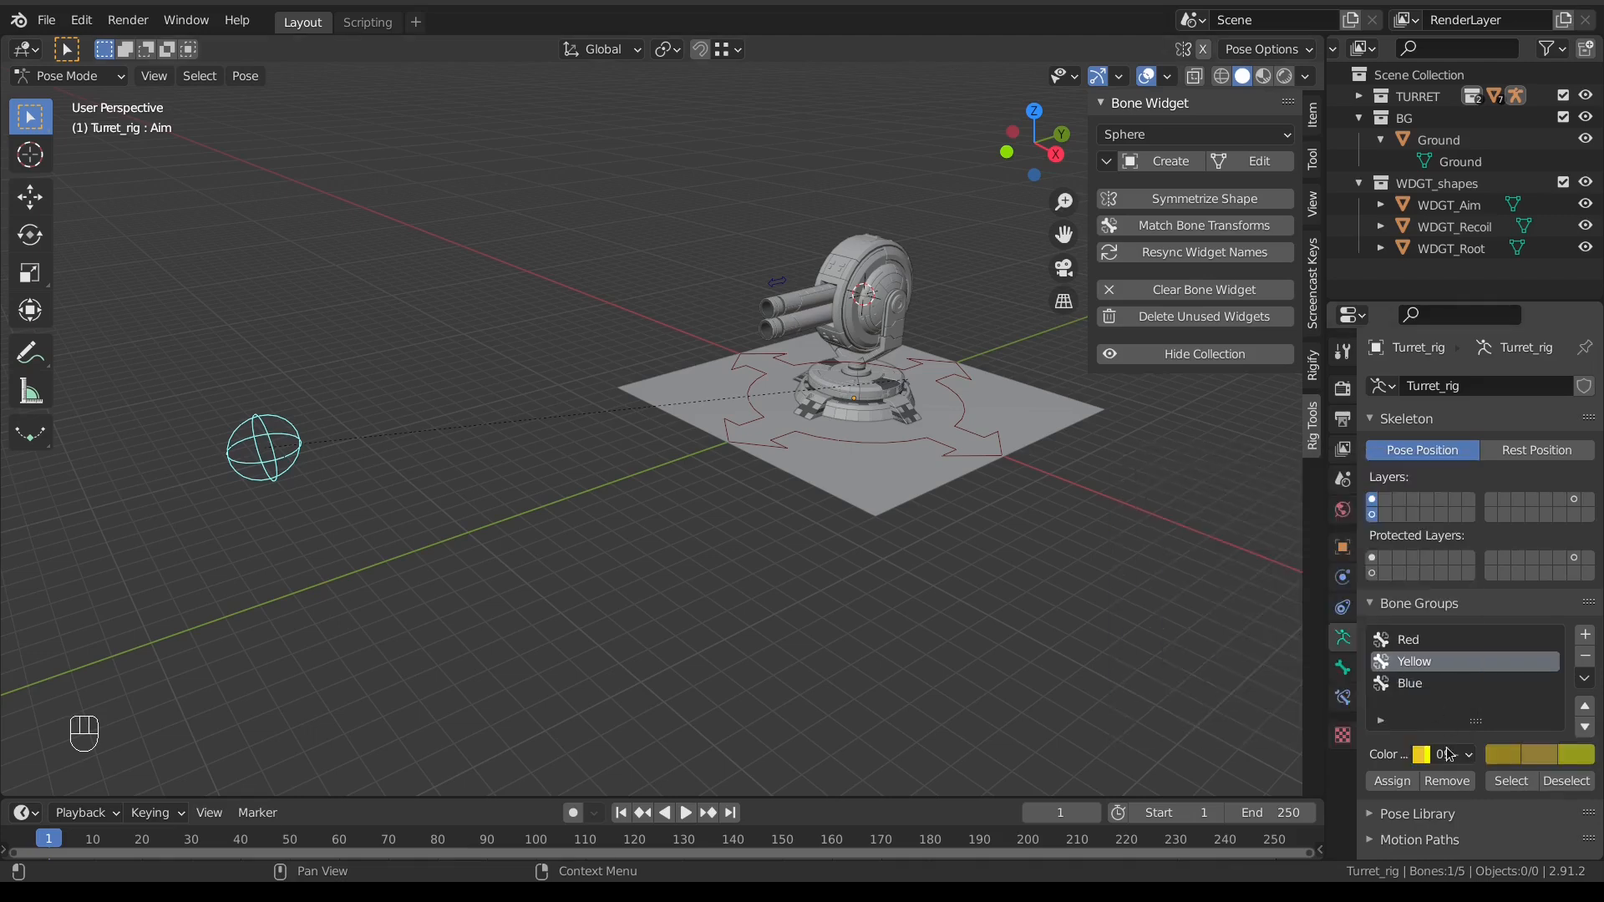
Step: Test-move the Aim bone, cancelling the move, and hide the WDGT_shapes collection
middle_click_drag(724, 477, 490, 433)
key("g")
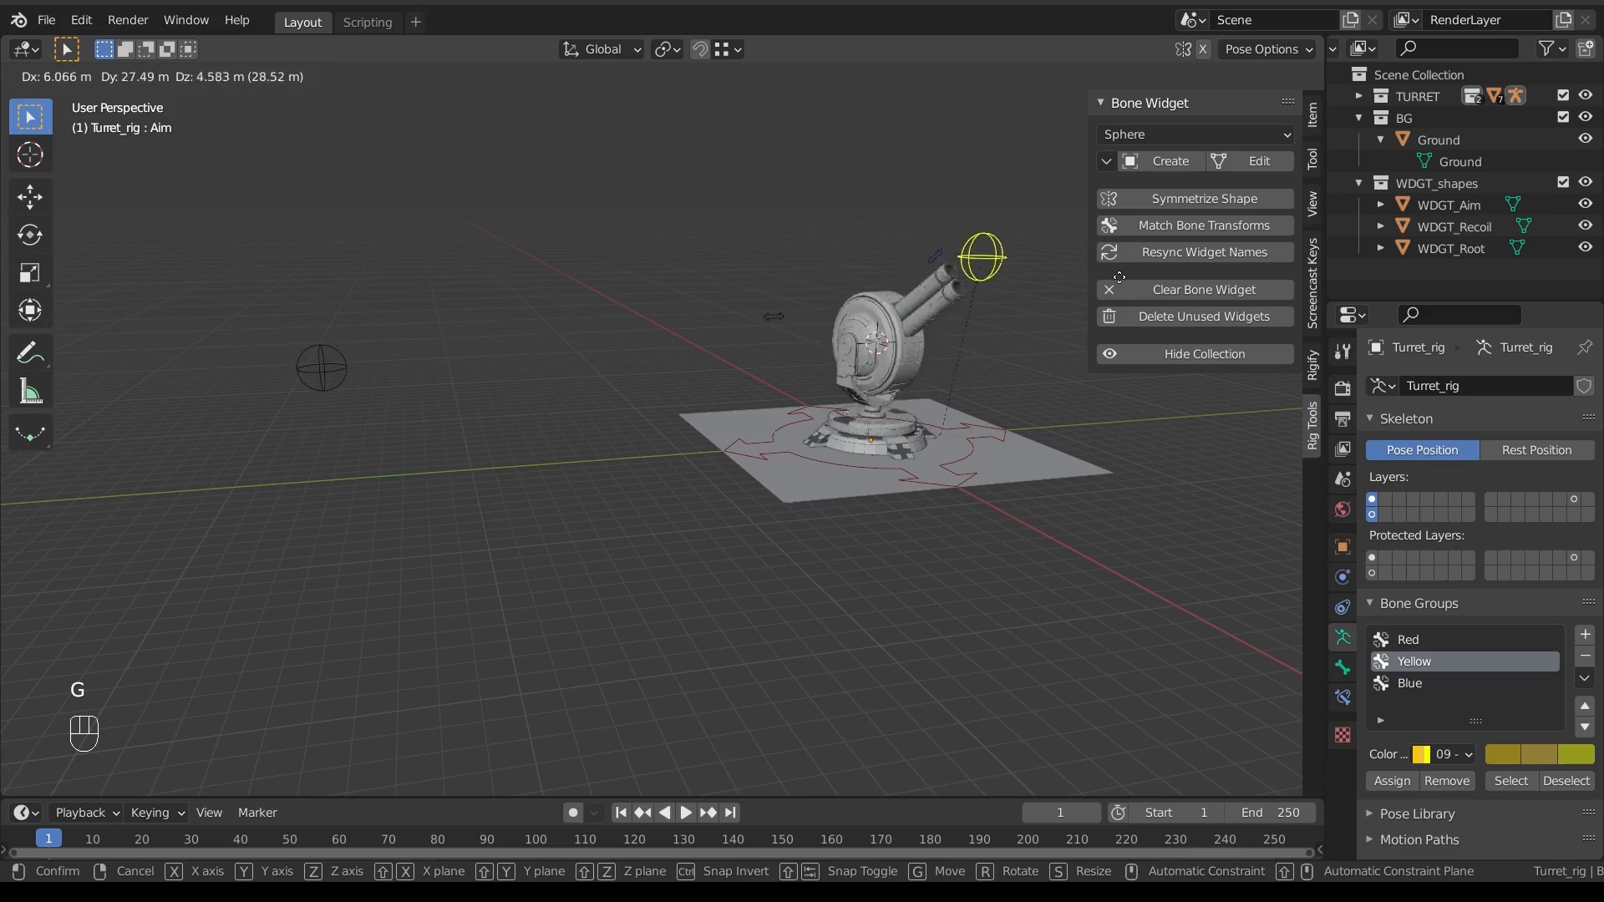
key("Escape")
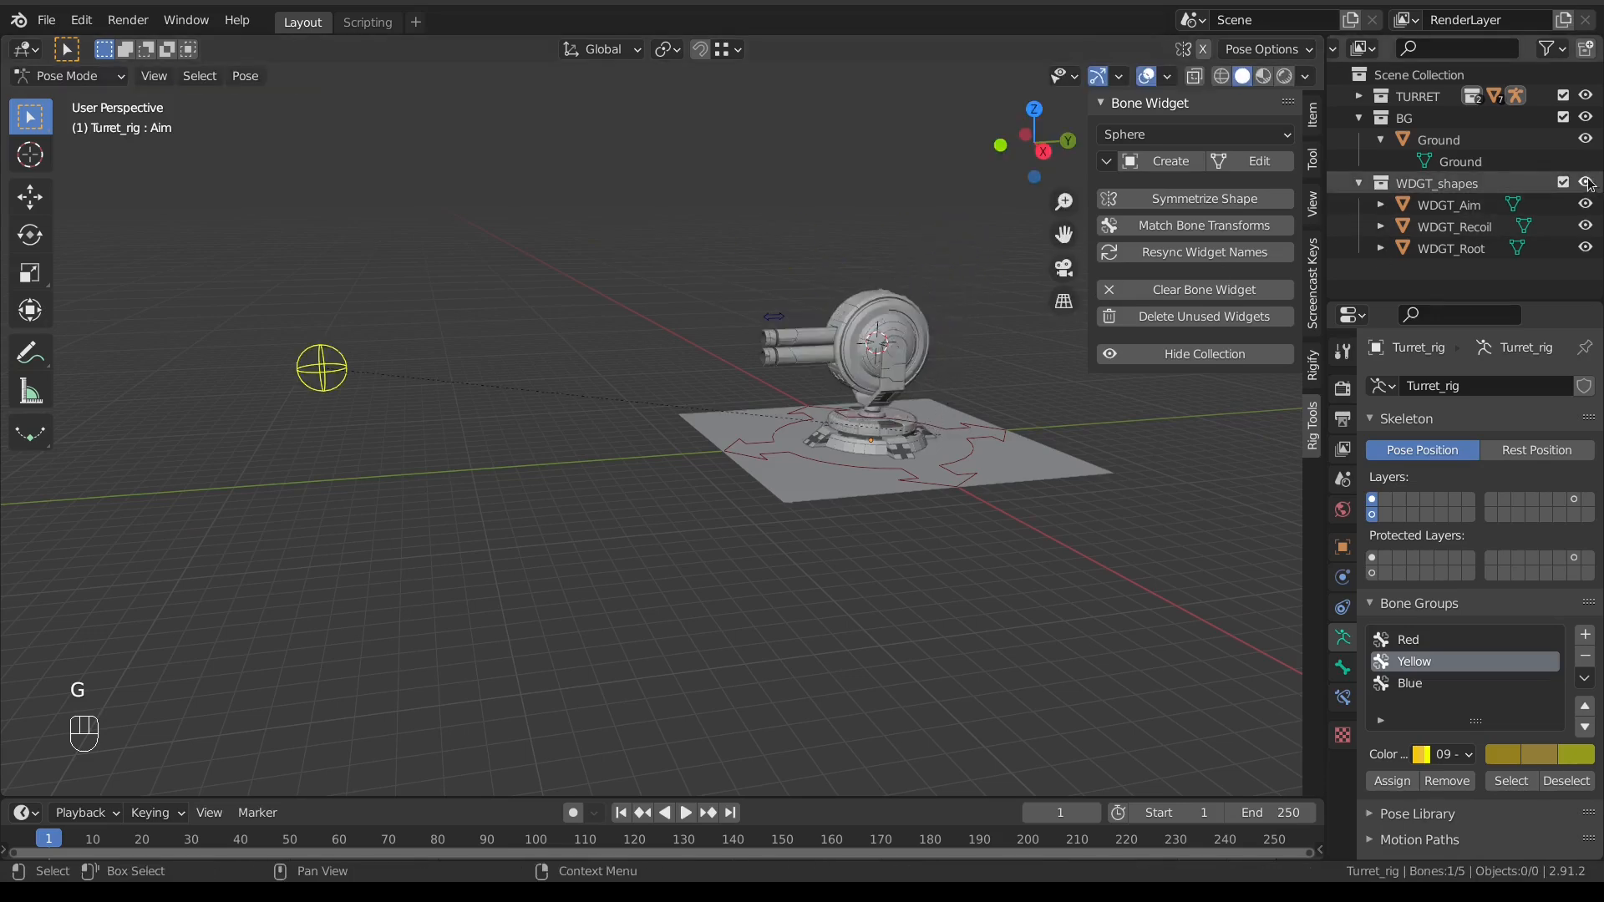
left_click(1585, 183)
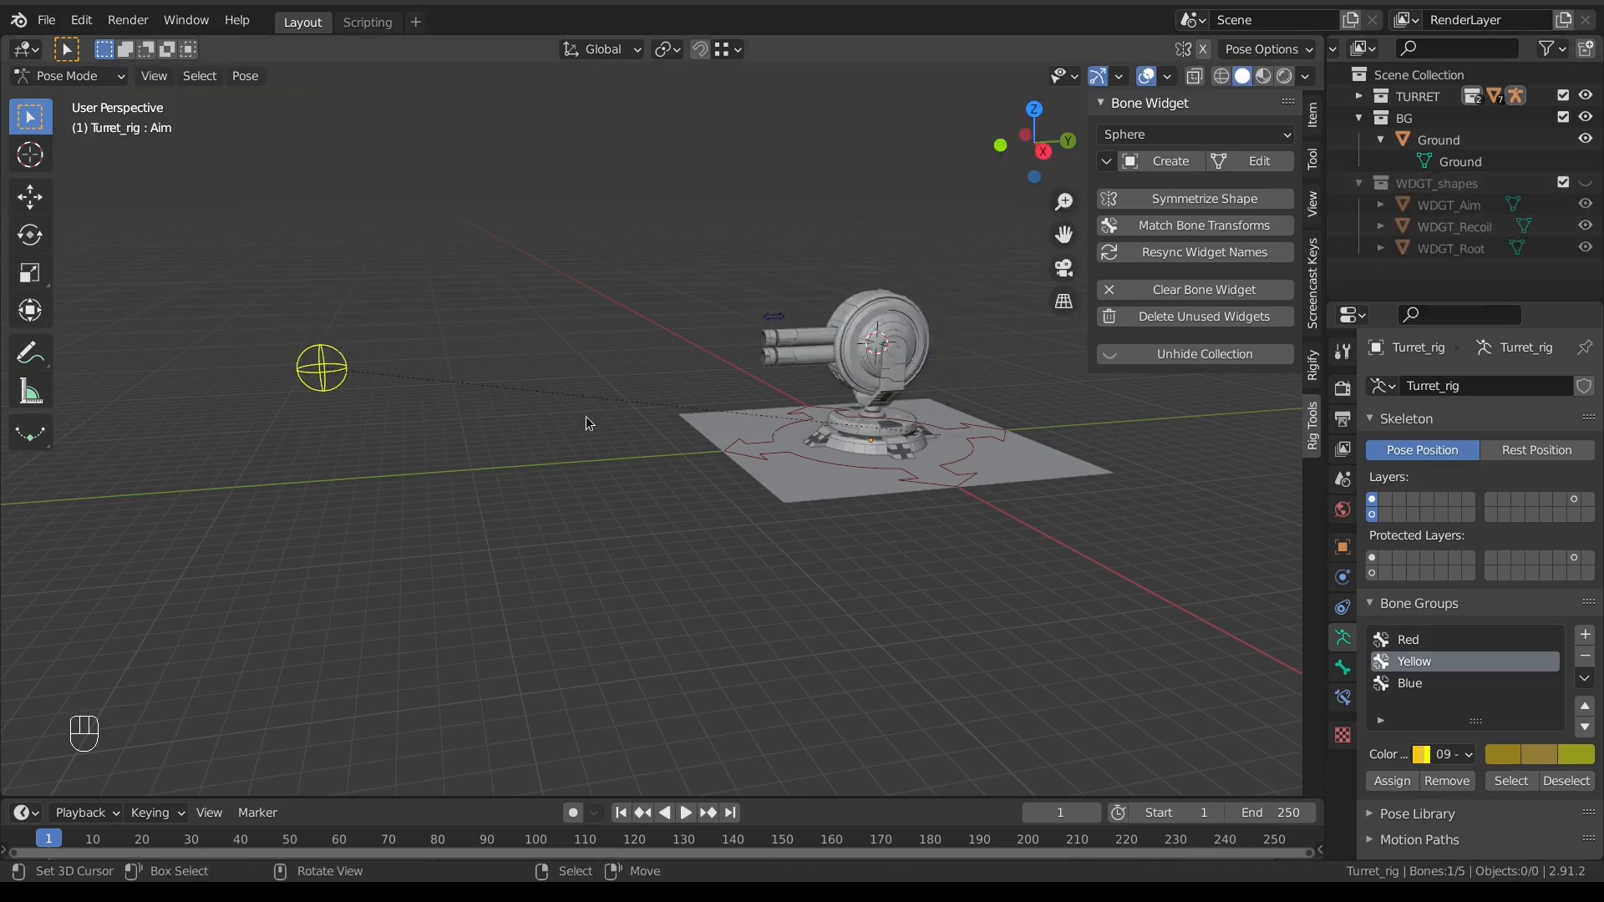
Step: Move the Aim bone to several spots around the turret to check that the barrels track it
key("g")
left_click(597, 285)
middle_click_drag(597, 286, 647, 328)
key("g")
left_click(1000, 315)
scroll(985, 316, "down", 5)
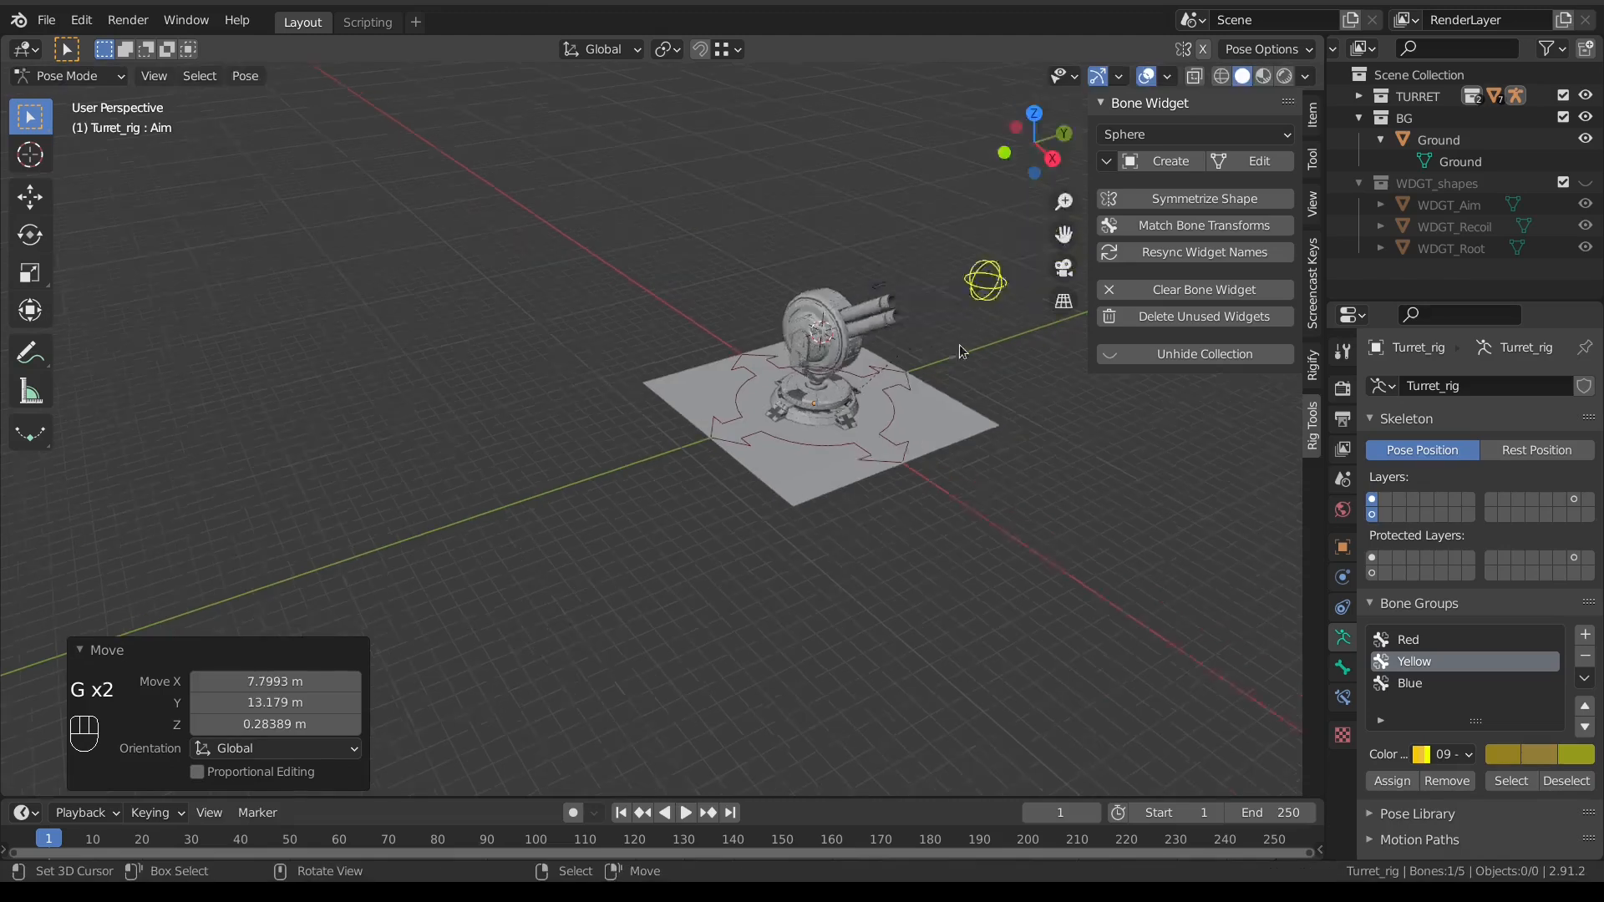
key("g")
left_click(610, 408)
key("g")
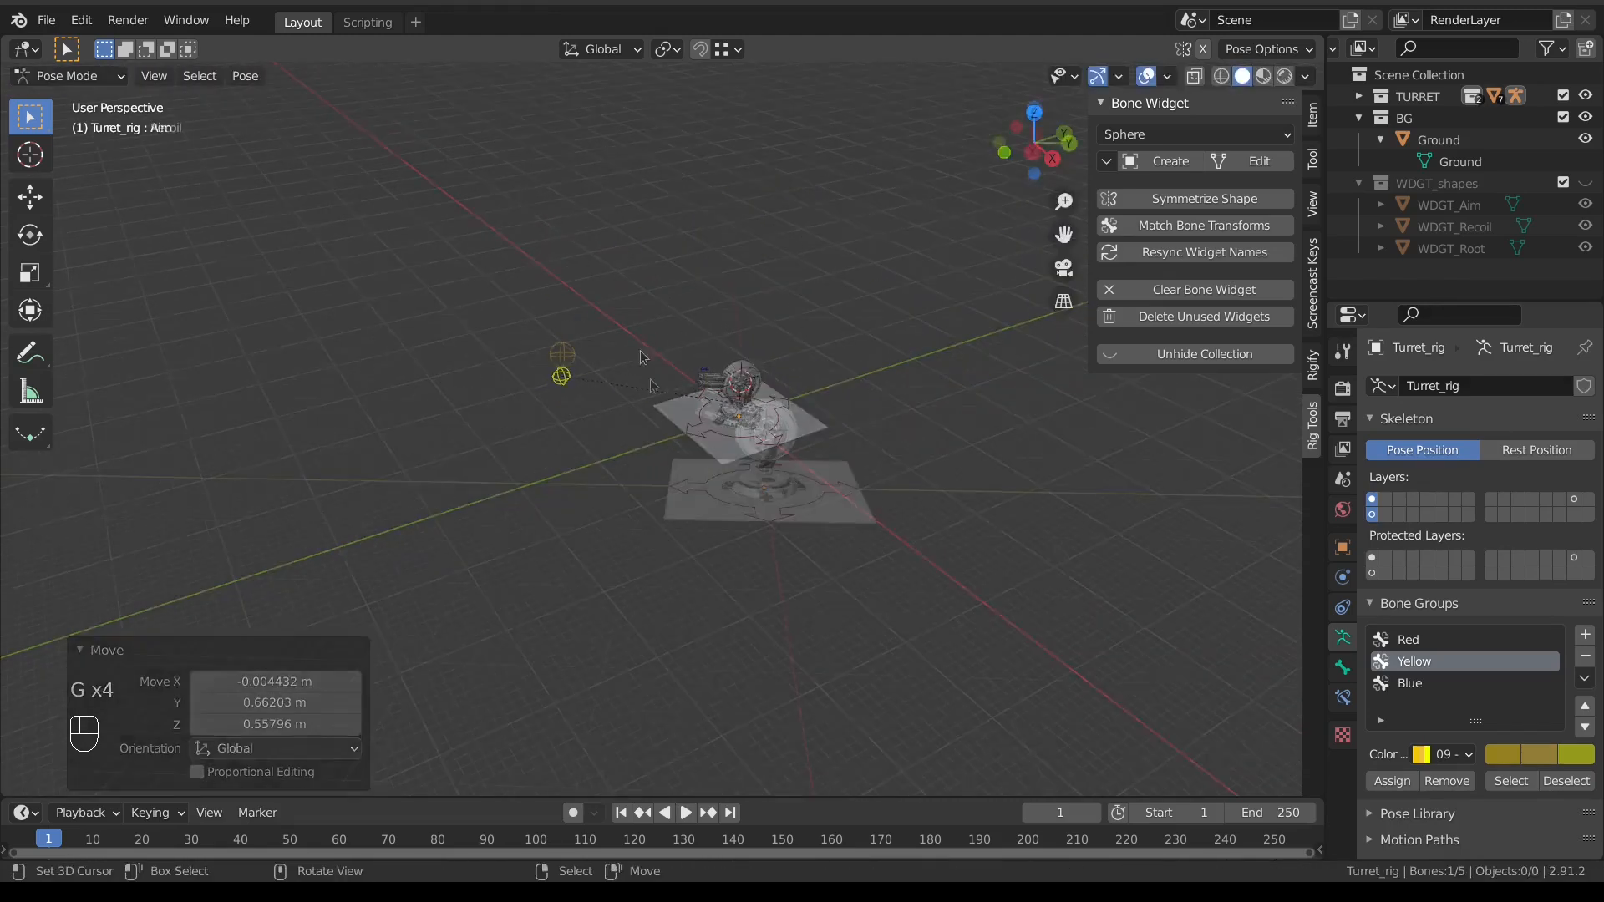
Step: Test-move the Recoil bone along the barrels and cancel the move
key("g")
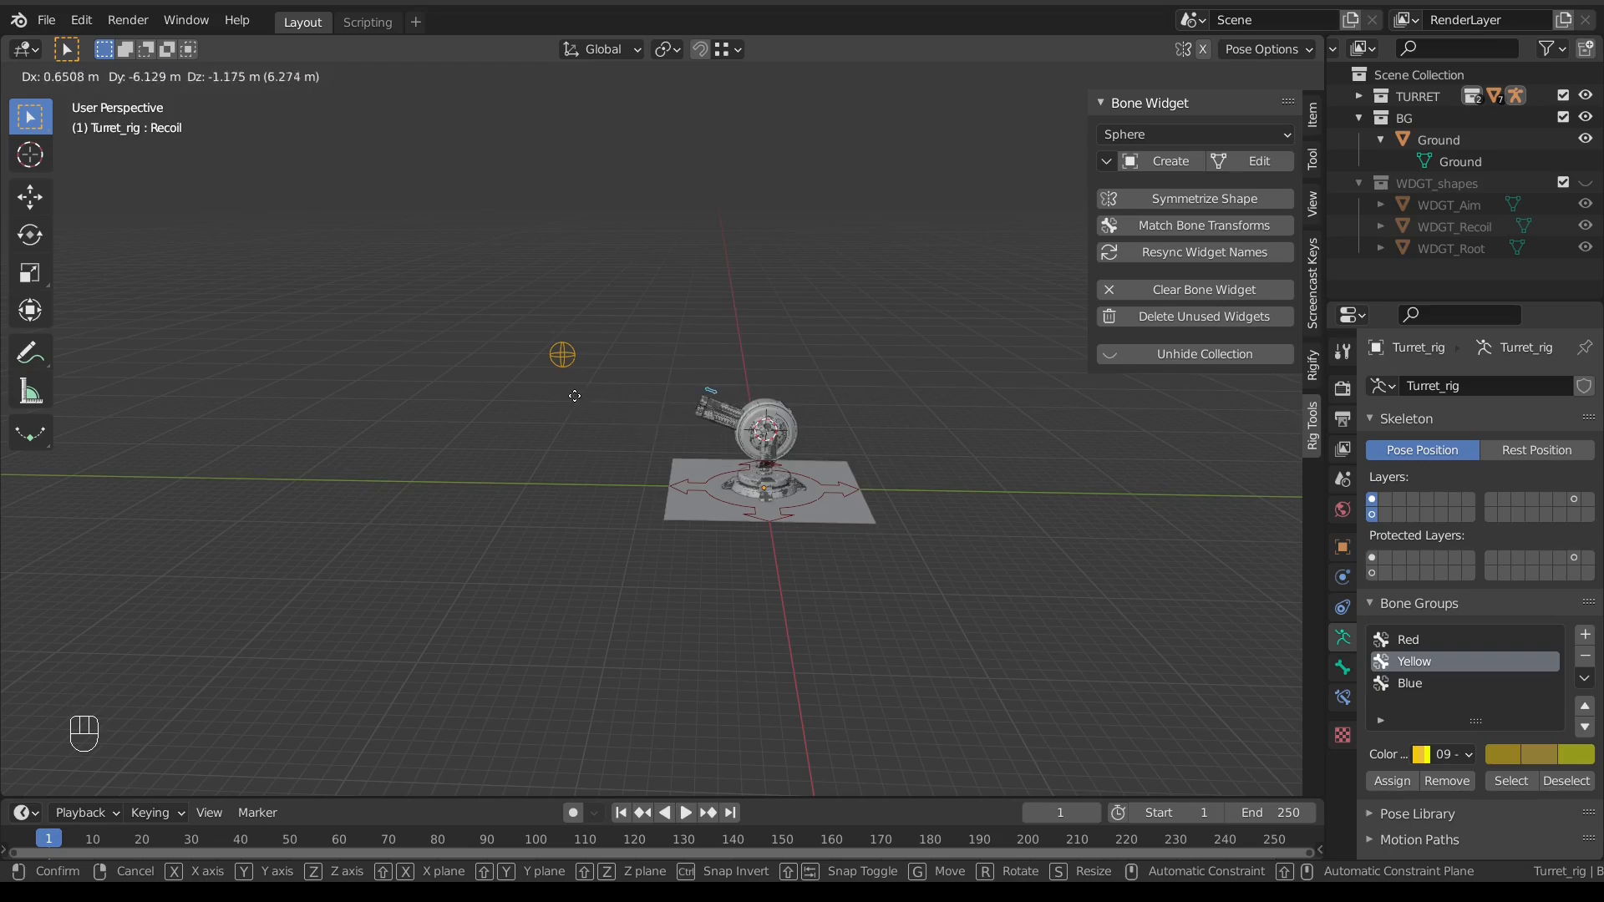
right_click(545, 370)
middle_click_drag(222, 416, 489, 419)
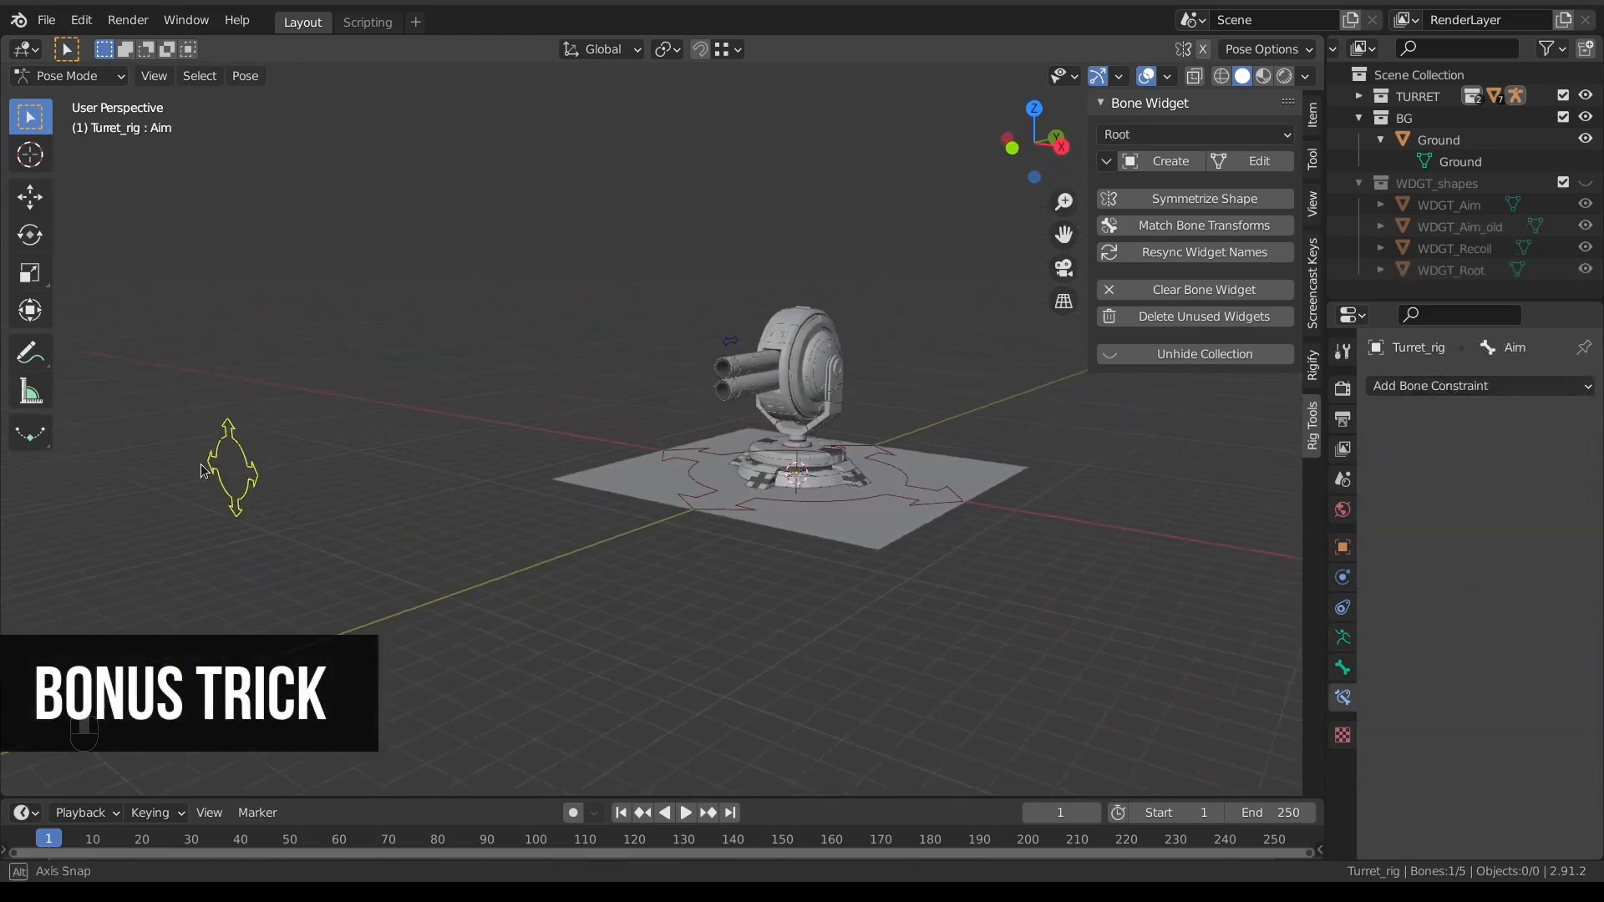
Step: Move the Aim bone around the turret and examine the orientation of its arrowed widget from different angles
middle_click_drag(203, 470, 276, 460)
key("g")
left_click(635, 343)
middle_click_drag(635, 343, 418, 419)
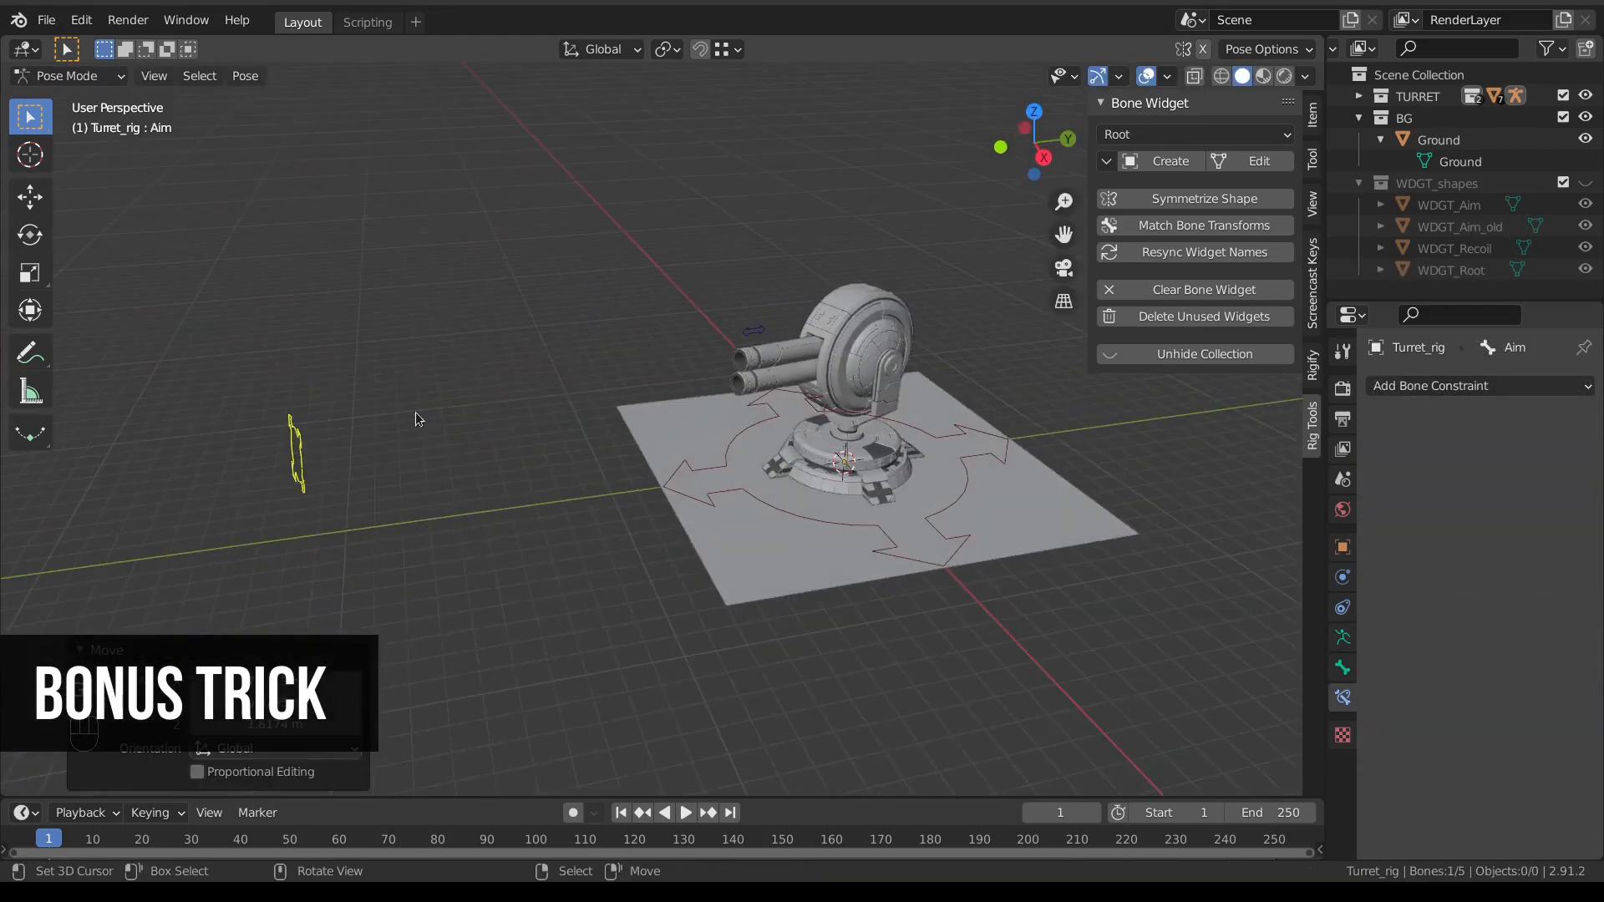
right_click(306, 456)
middle_click_drag(305, 456, 369, 414)
key("g")
left_click(603, 404)
middle_click_drag(614, 403, 547, 400)
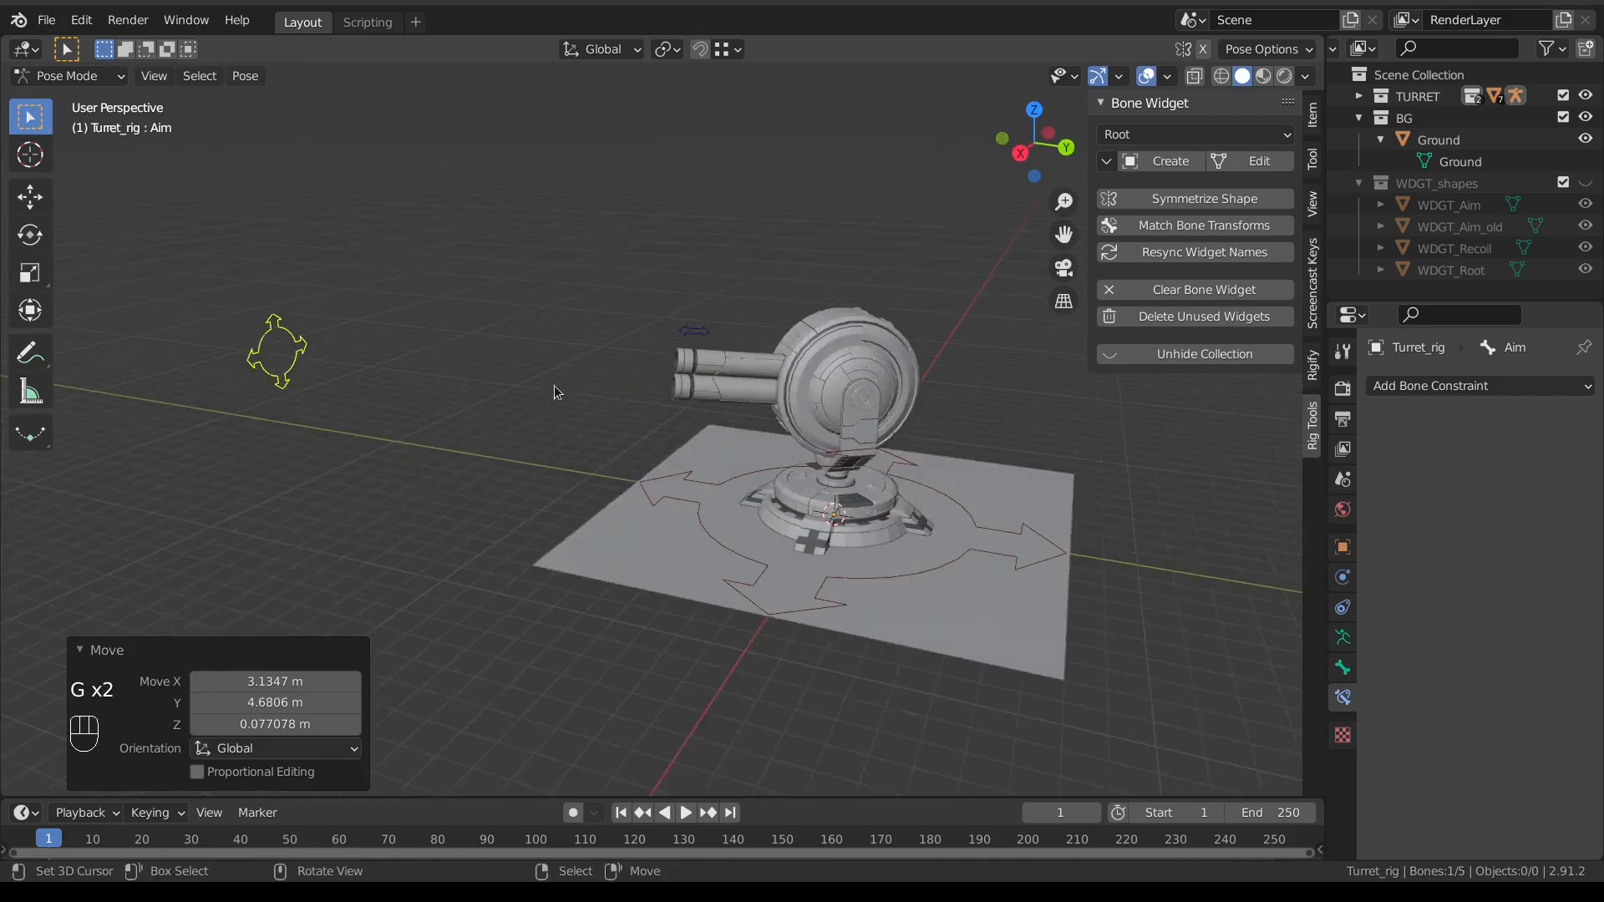
middle_click_drag(374, 381, 574, 374)
left_click(548, 363)
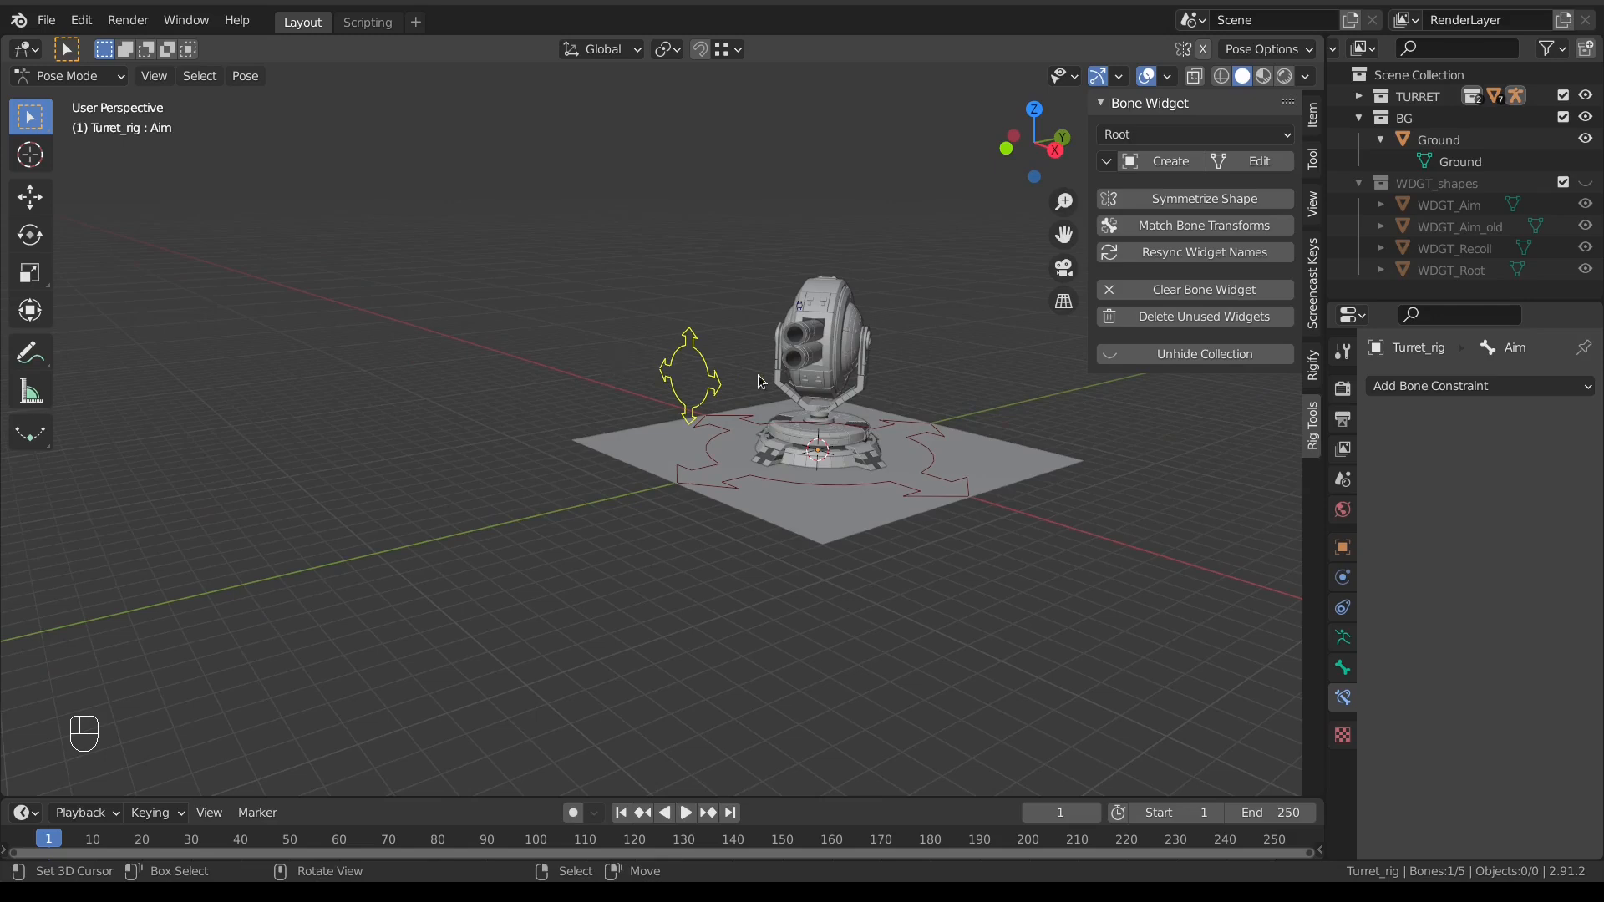
middle_click_drag(759, 380, 543, 418)
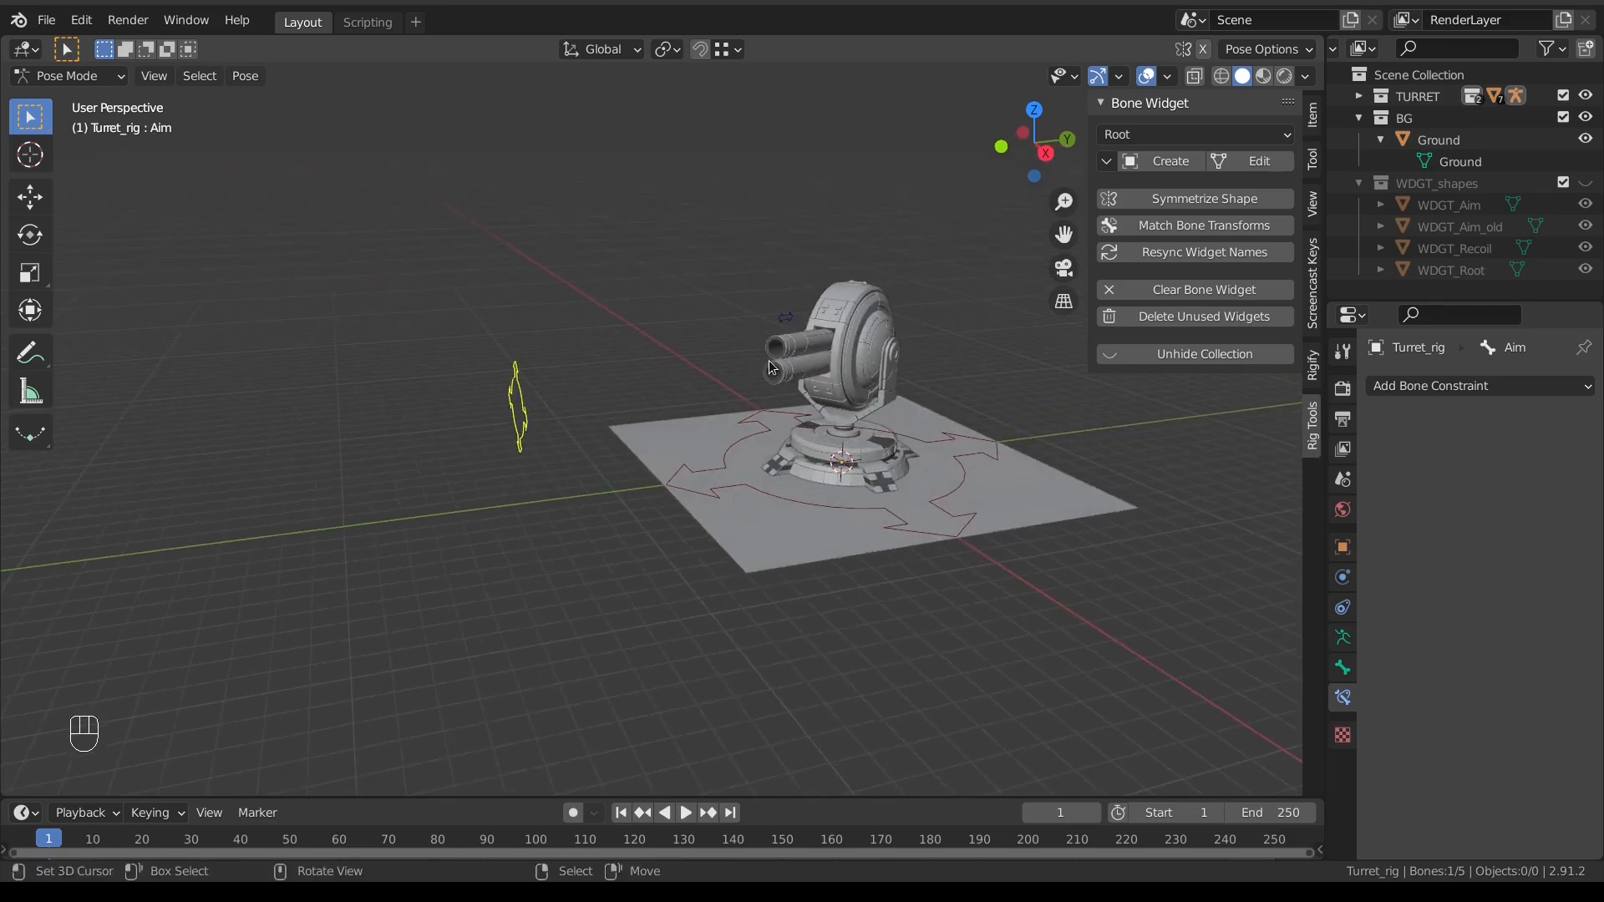
Step: Select all visible bones and clear their rotation and location
key("a")
key("a")
key("a")
key("alt+r")
key("alt+g")
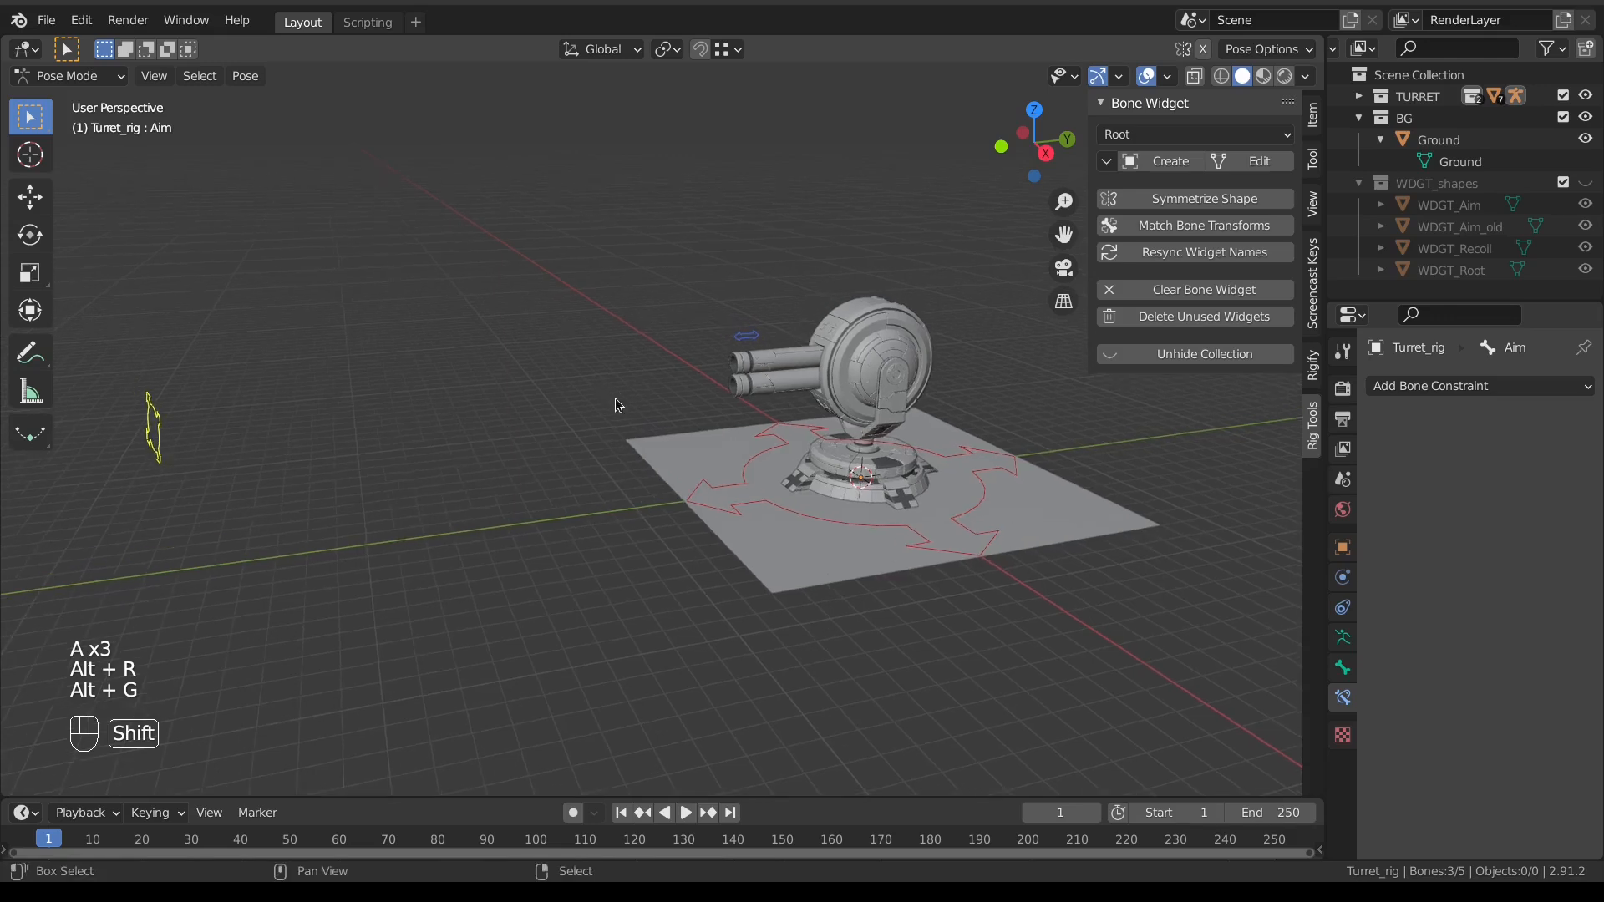
Step: Move the Aim bone about 11.4 m in X, 11.6 m in Y and 1.5 m in Z
key("KP_3")
mouse_move(239, 430)
middle_mouse_down()
mouse_move(310, 428)
mouse_move(251, 434)
middle_mouse_up()
key("g")
left_click(1013, 414)
middle_click_drag(823, 470, 605, 618)
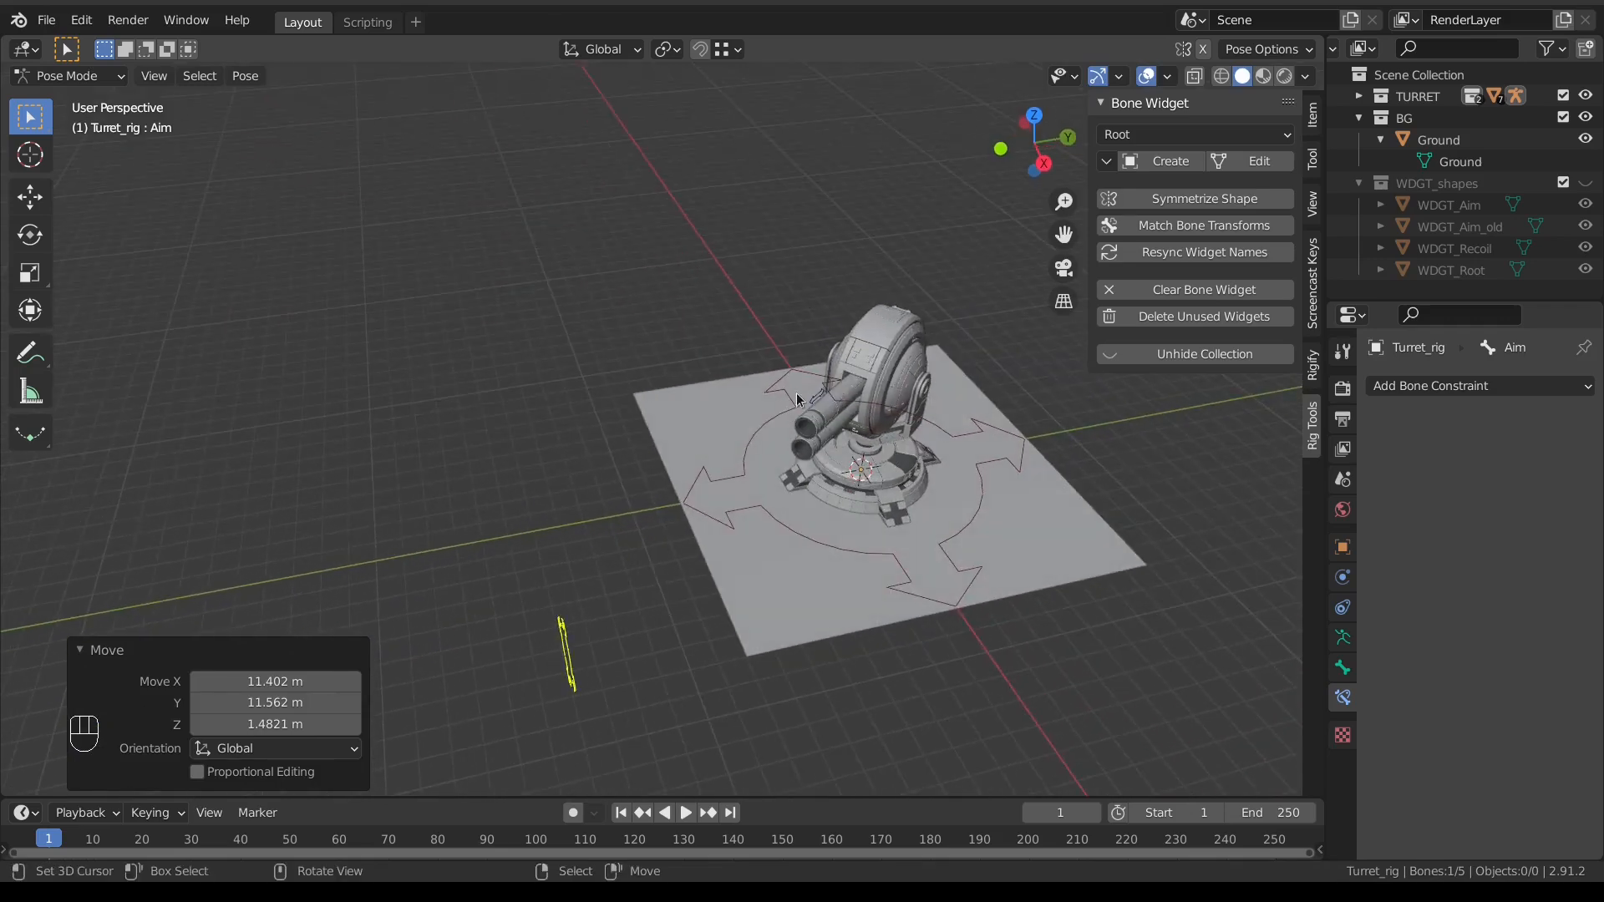
middle_click_drag(874, 373, 844, 335)
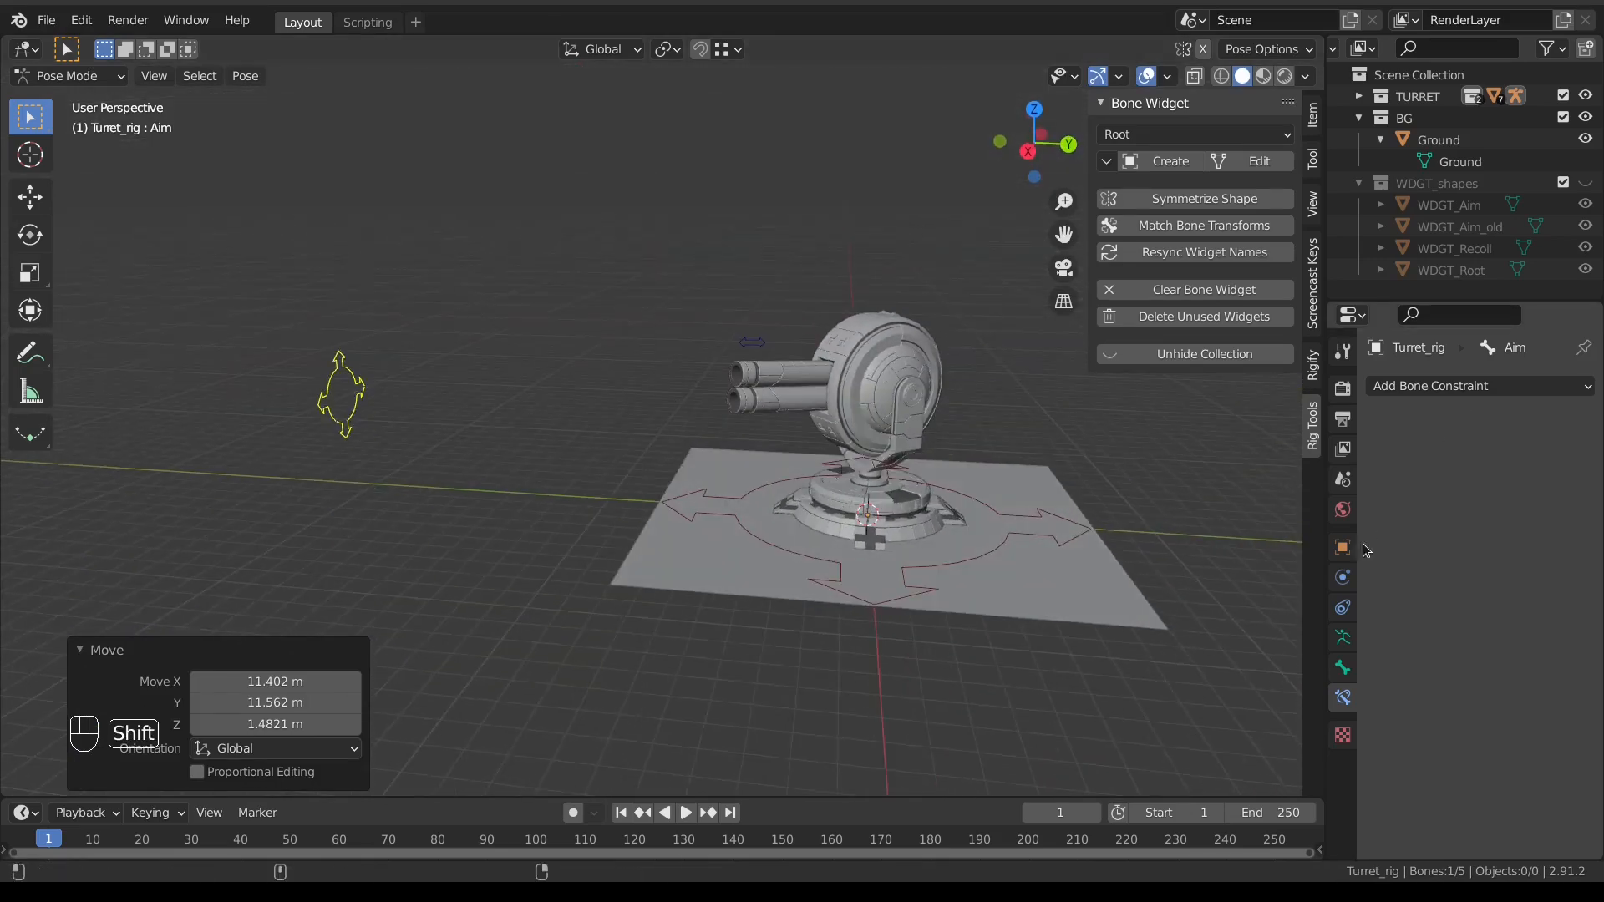
Step: Show the armature layer with the hidden bones and add a Damped Track constraint to the Aim bone, targeting the body bone
left_click(1340, 637)
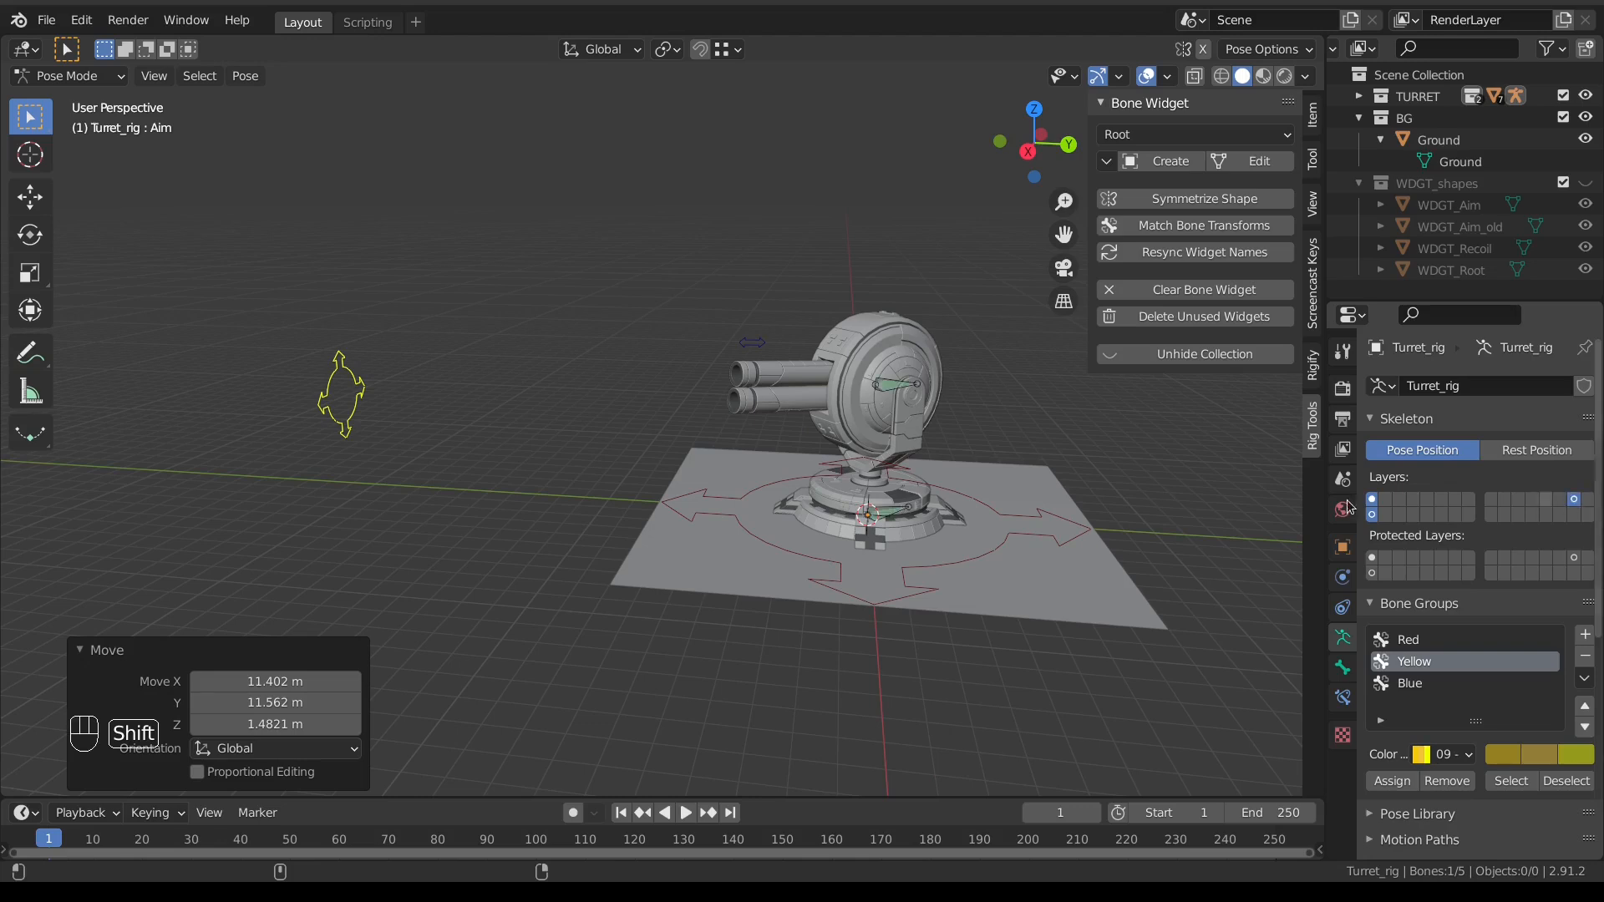
left_click(896, 390)
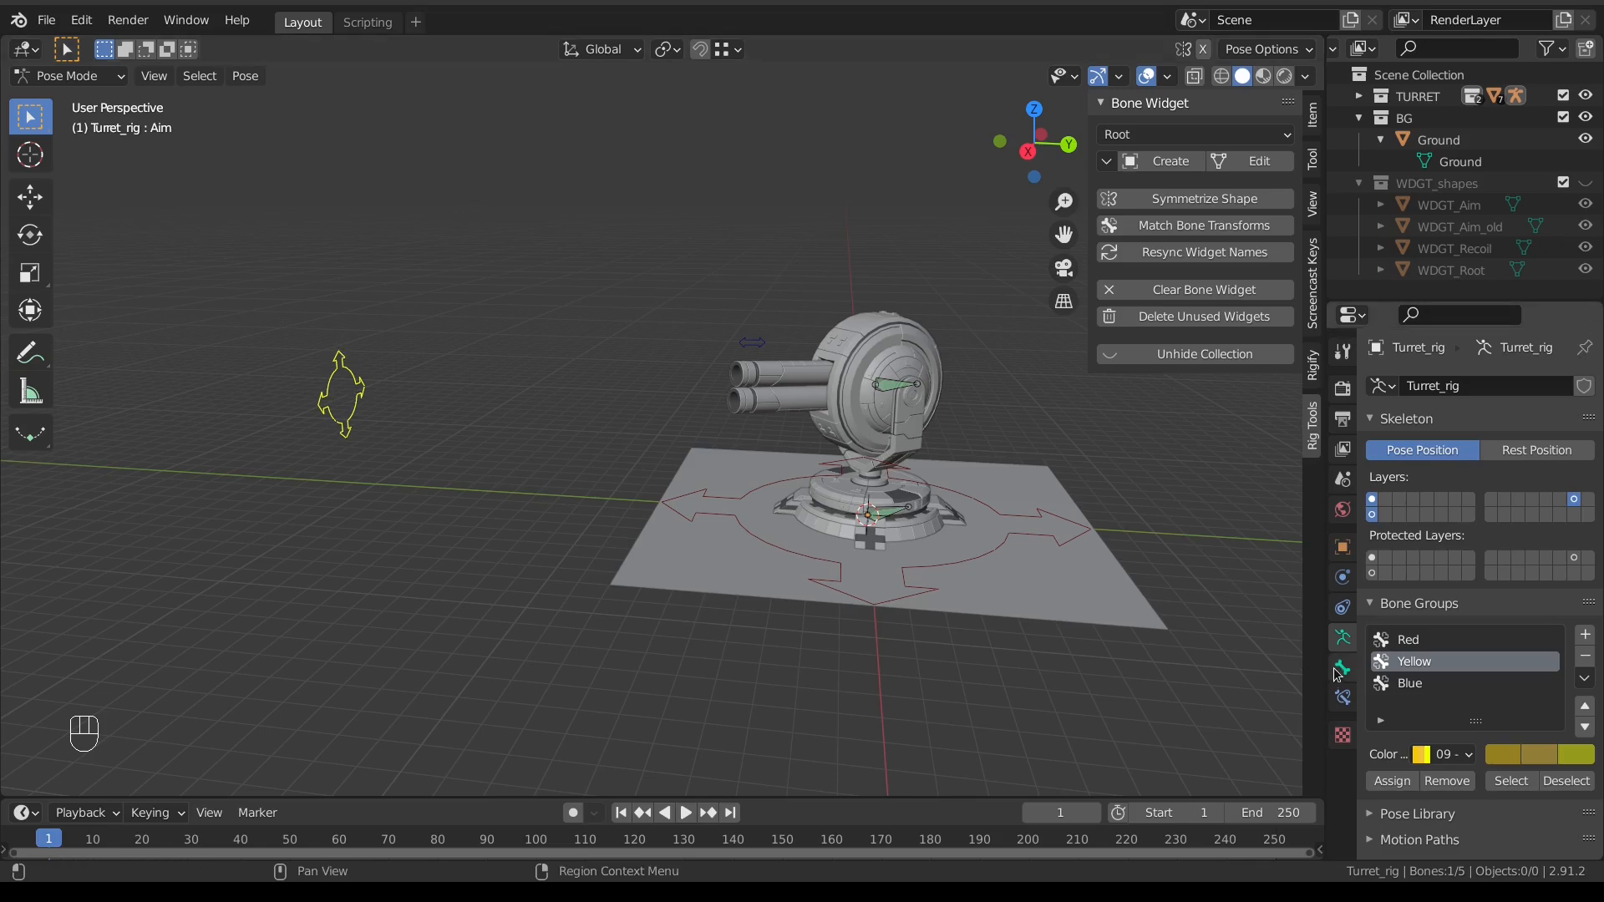
left_click(1344, 693)
right_click(874, 391)
right_click(347, 435, "shift")
key("ctrl+shift+c")
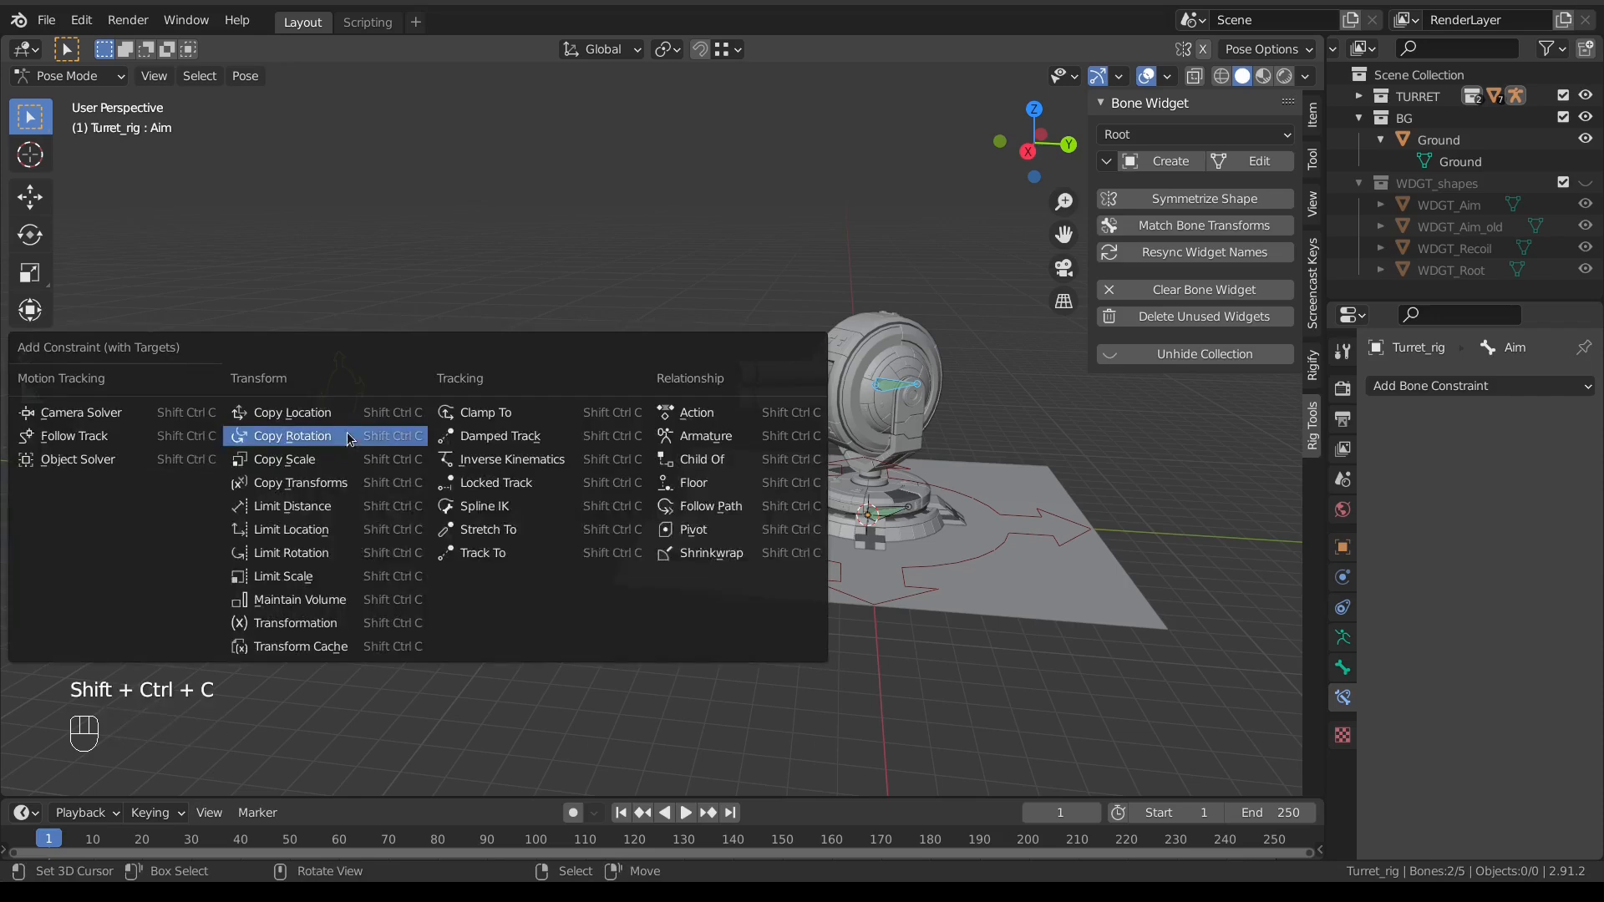
left_click(554, 435)
Step: Move the Aim bone to a raised position near the turret to test its Damped Track constraint
right_click(357, 413)
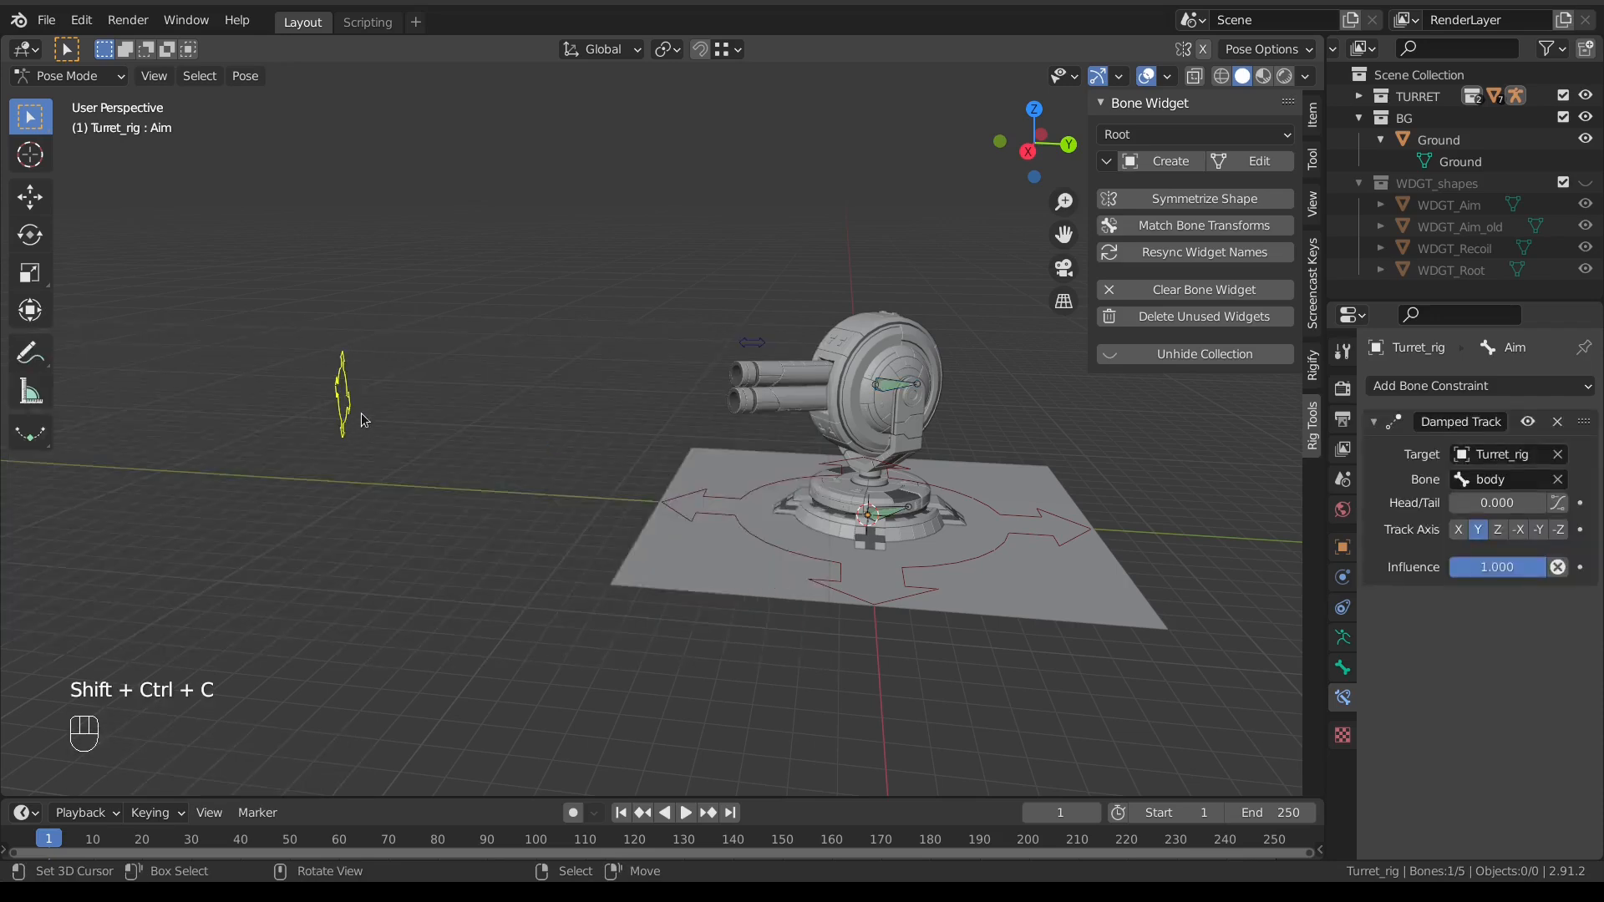
scroll(358, 414, "down", 3)
middle_click_drag(358, 414, 635, 418)
key("g")
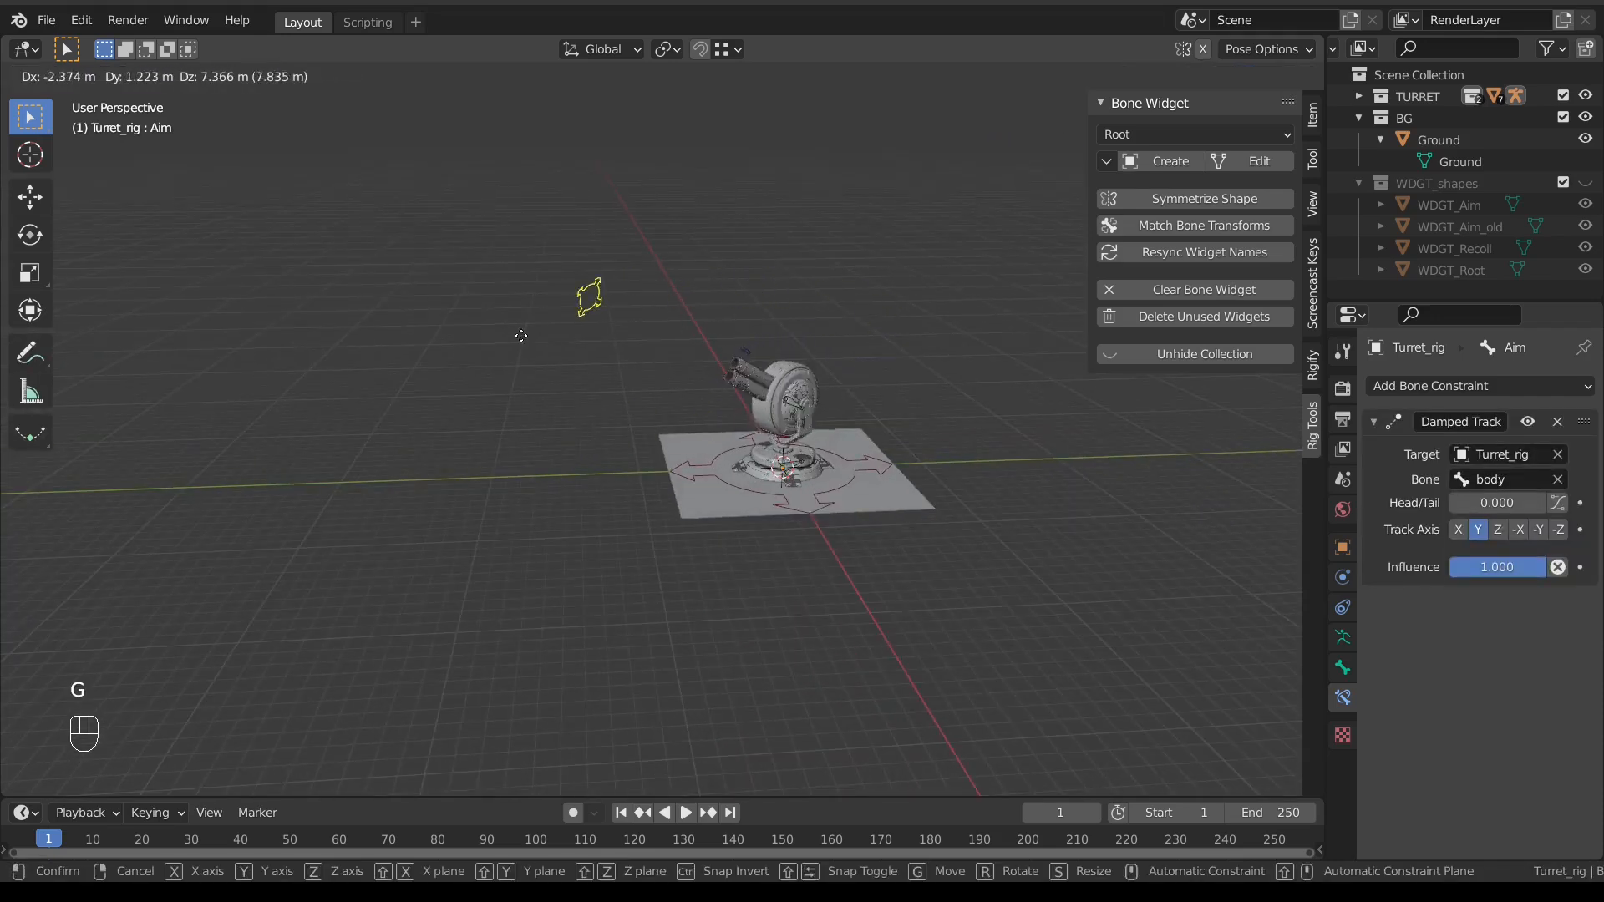
left_click(527, 354)
middle_click_drag(526, 354, 679, 411)
Step: Clear the Aim bone's rotation and location
key("alt+r")
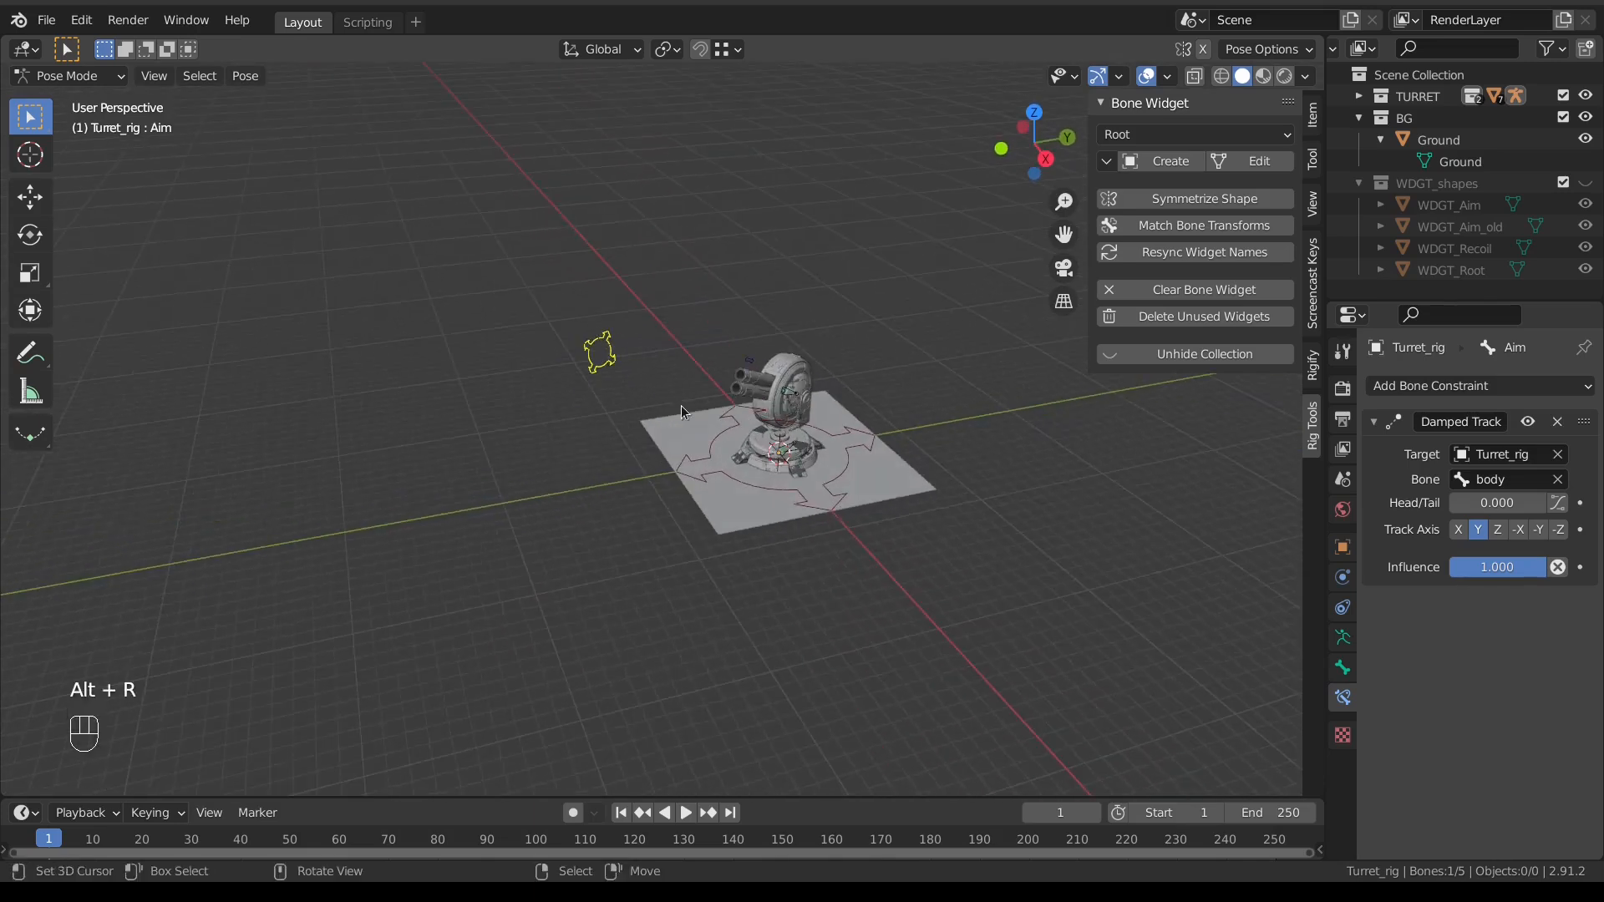
key("alt+g")
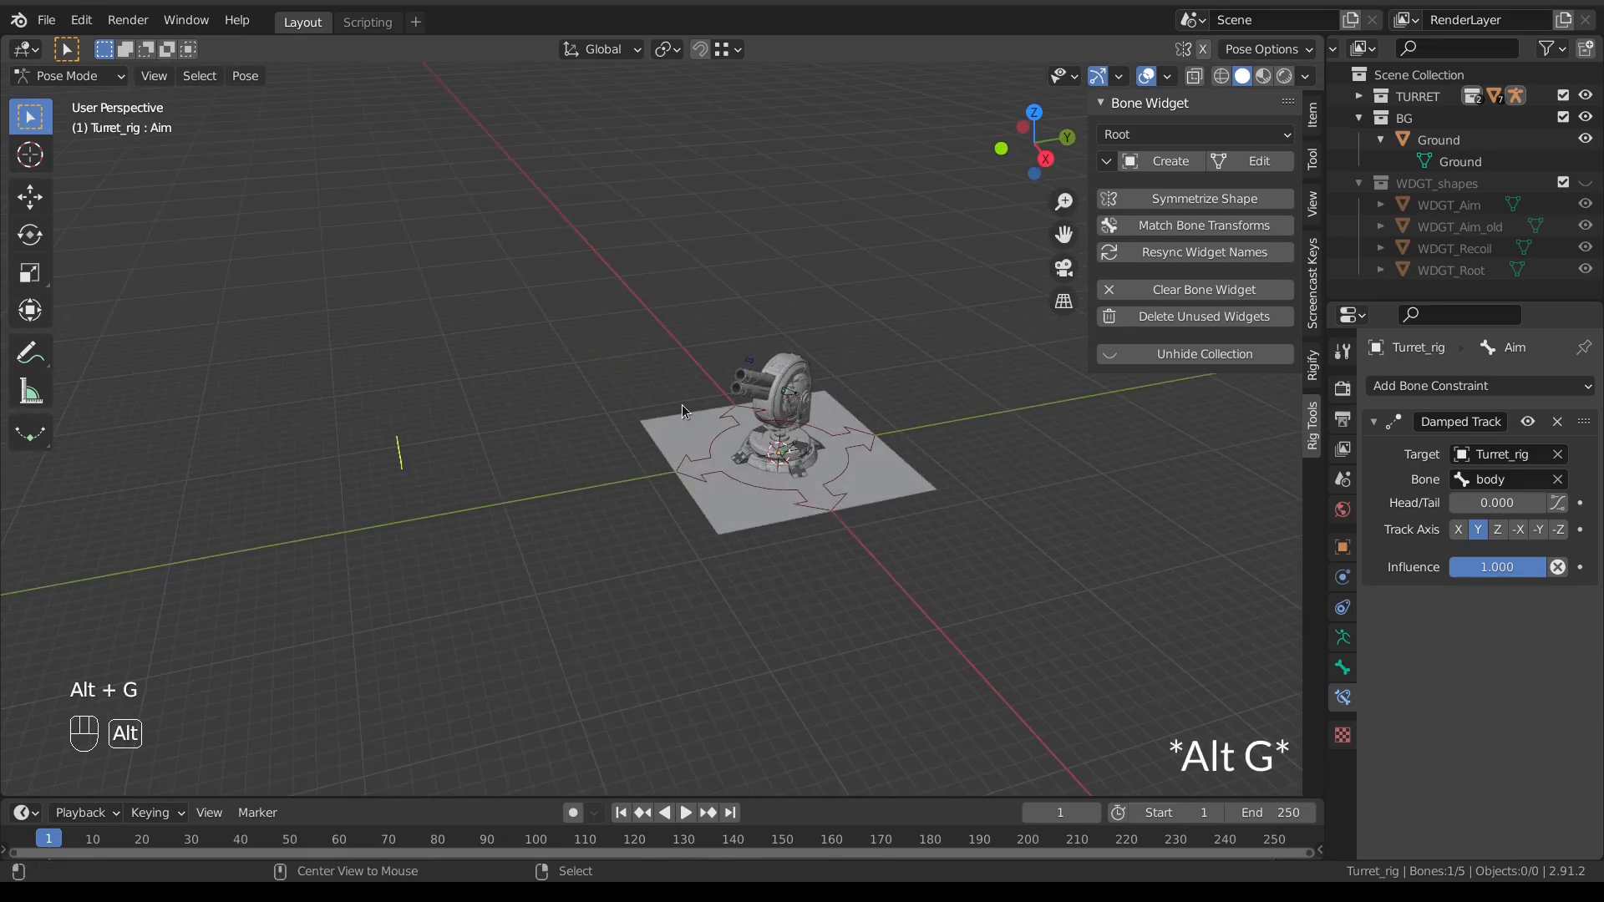
middle_click_drag(682, 405, 748, 341)
key("g")
left_click(716, 414)
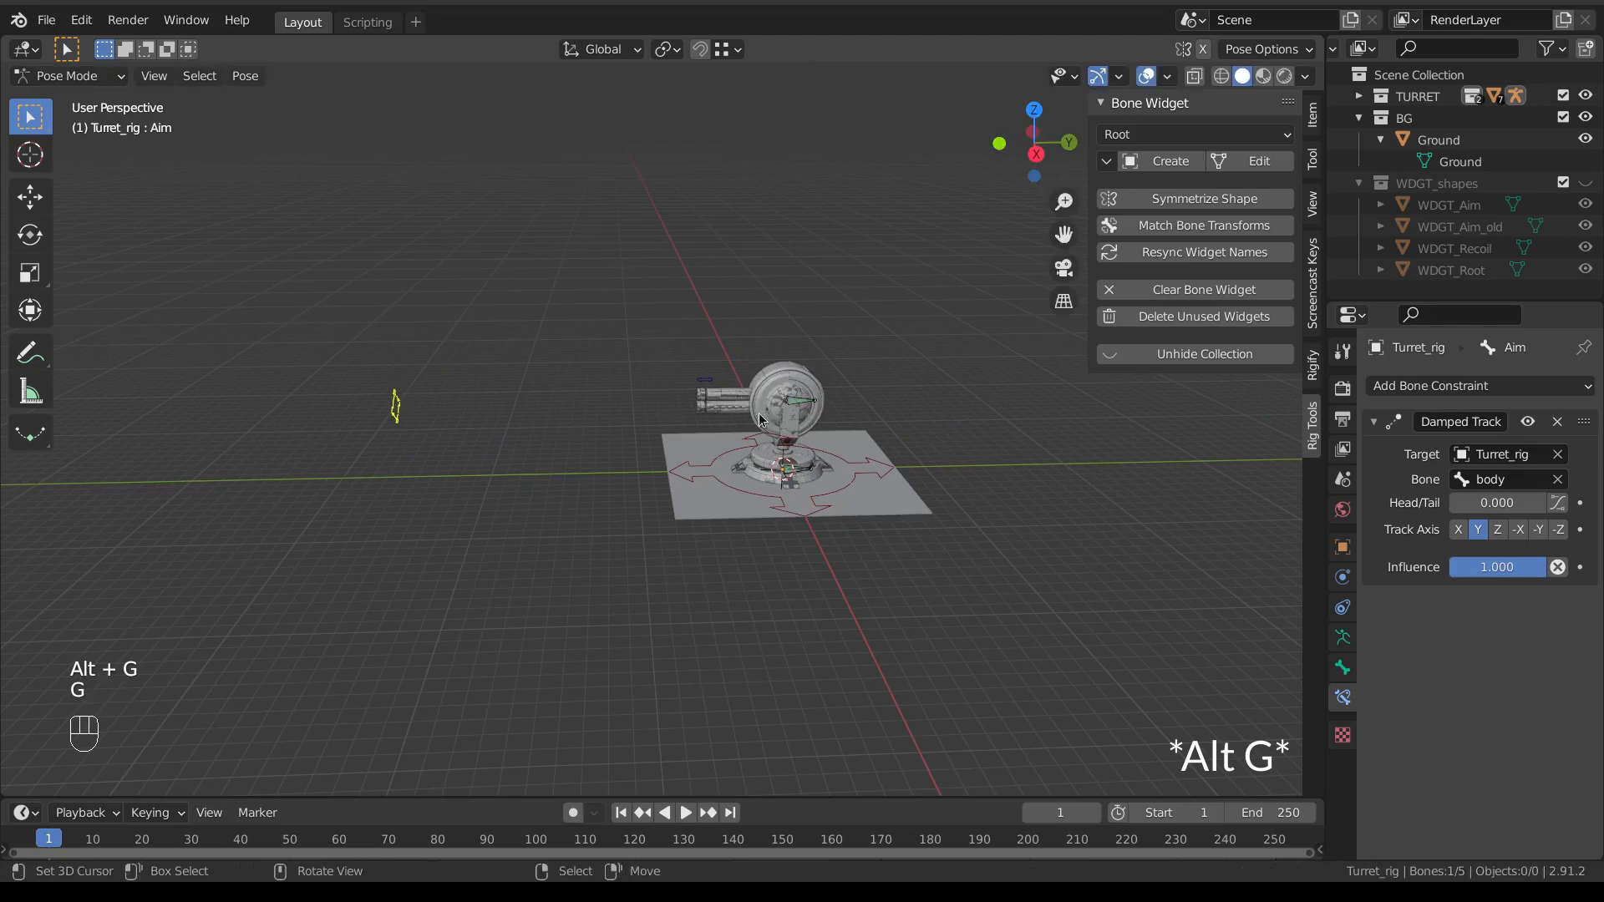
Step: Select the body bone, annotate its mutual dependency with the Aim bone using freehand arrows, and undo the annotation strokes
left_click(807, 407)
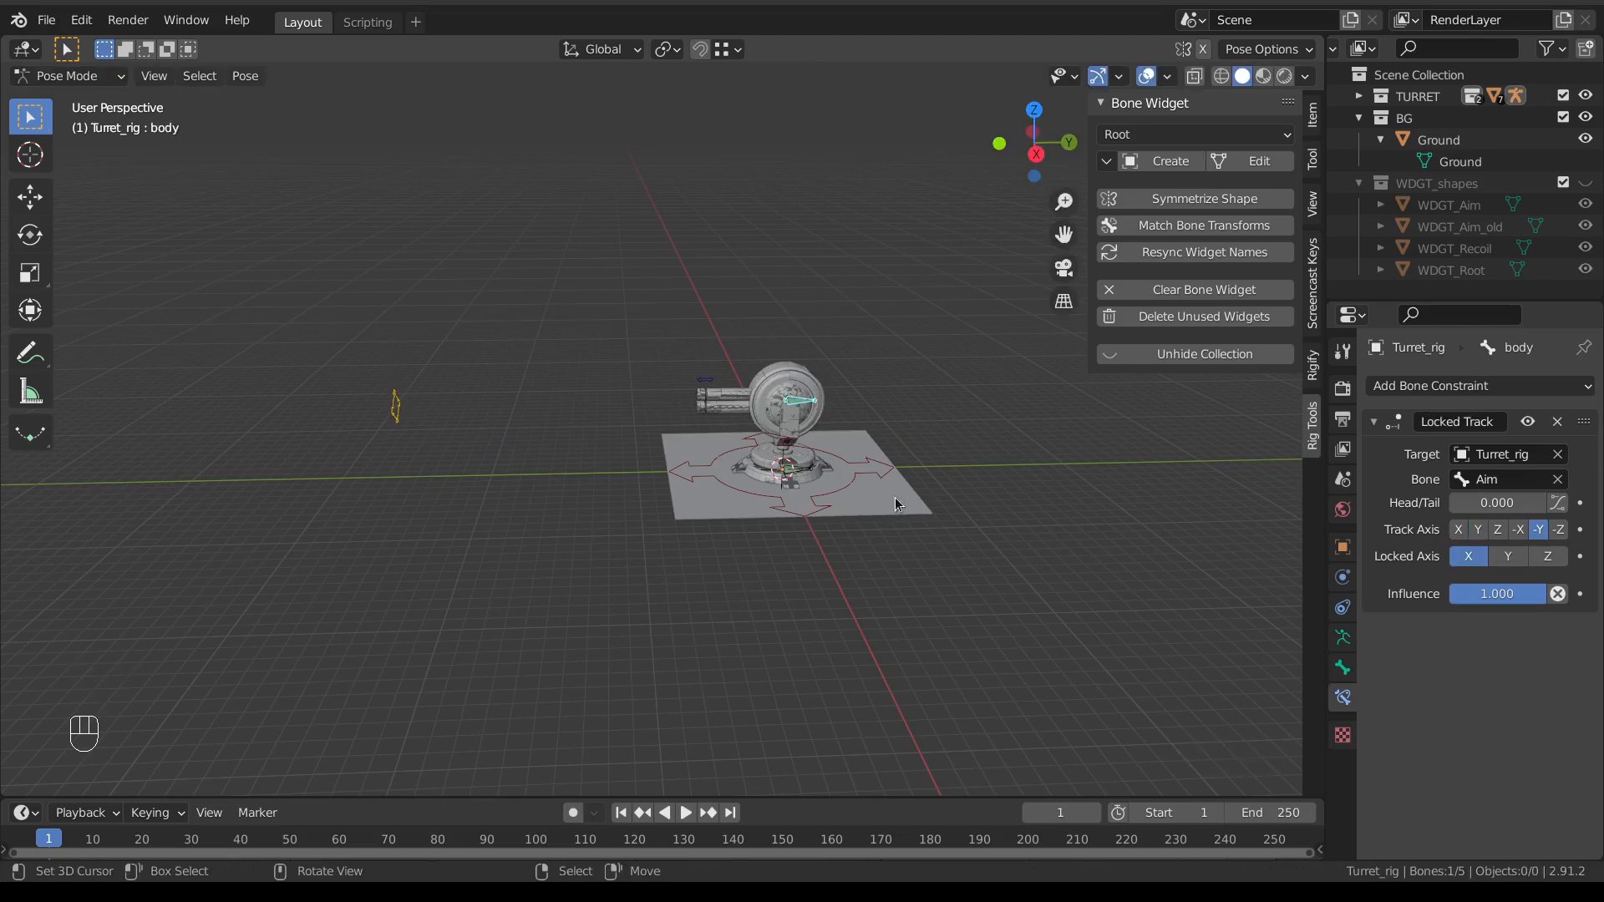
mouse_move(503, 303)
left_mouse_down()
mouse_move(403, 352)
mouse_move(432, 355)
left_mouse_up()
left_click_drag(415, 429, 764, 430)
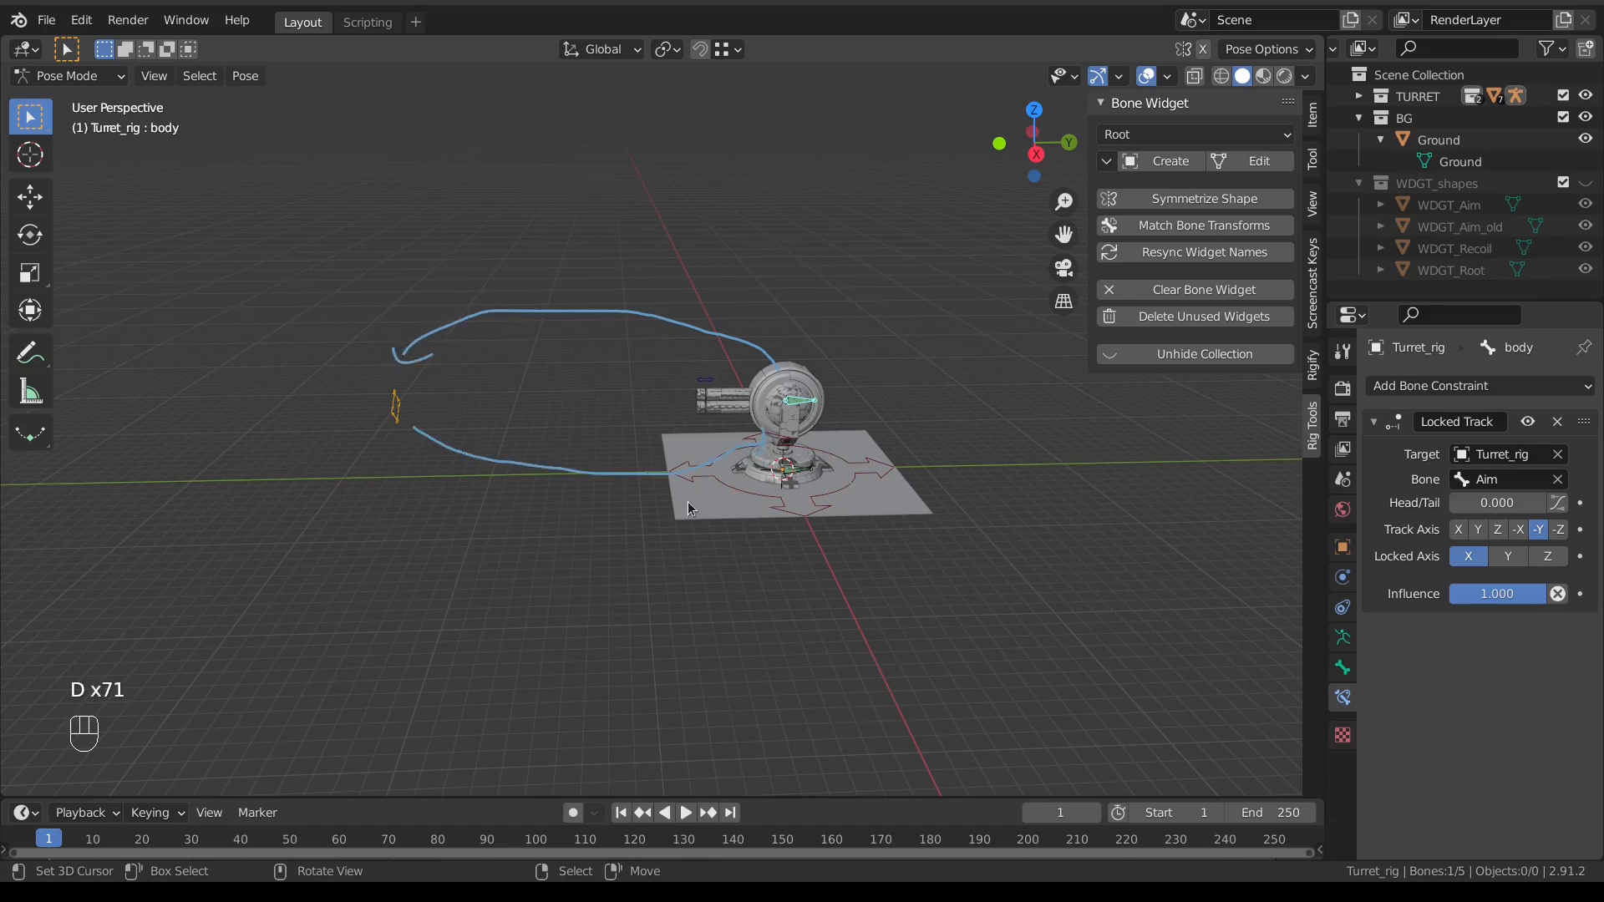
key("ctrl+z")
key("ctrl+z")
key("ctrl+z")
key("ctrl+z")
key("ctrl+z")
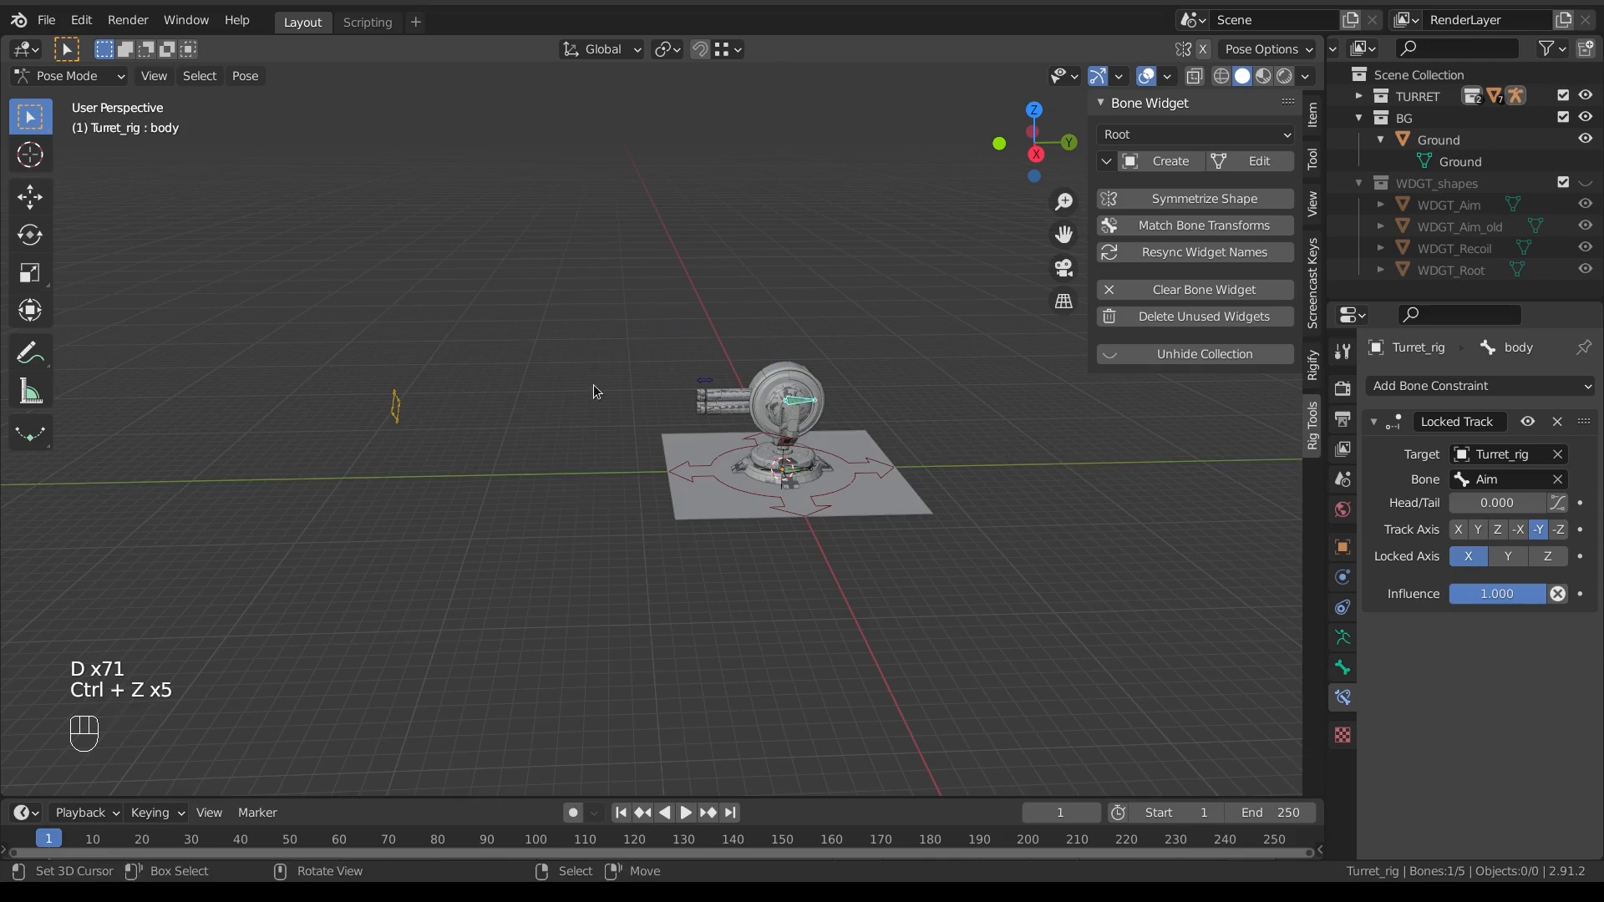
Step: Duplicate the Aim bone in place in Edit Mode, working from the right orthographic view
key("KP_3")
middle_click_drag(433, 449, 679, 444, "shift")
key("Tab")
scroll(548, 401, "up", 4)
key("shift+d")
right_click(653, 428)
key("s")
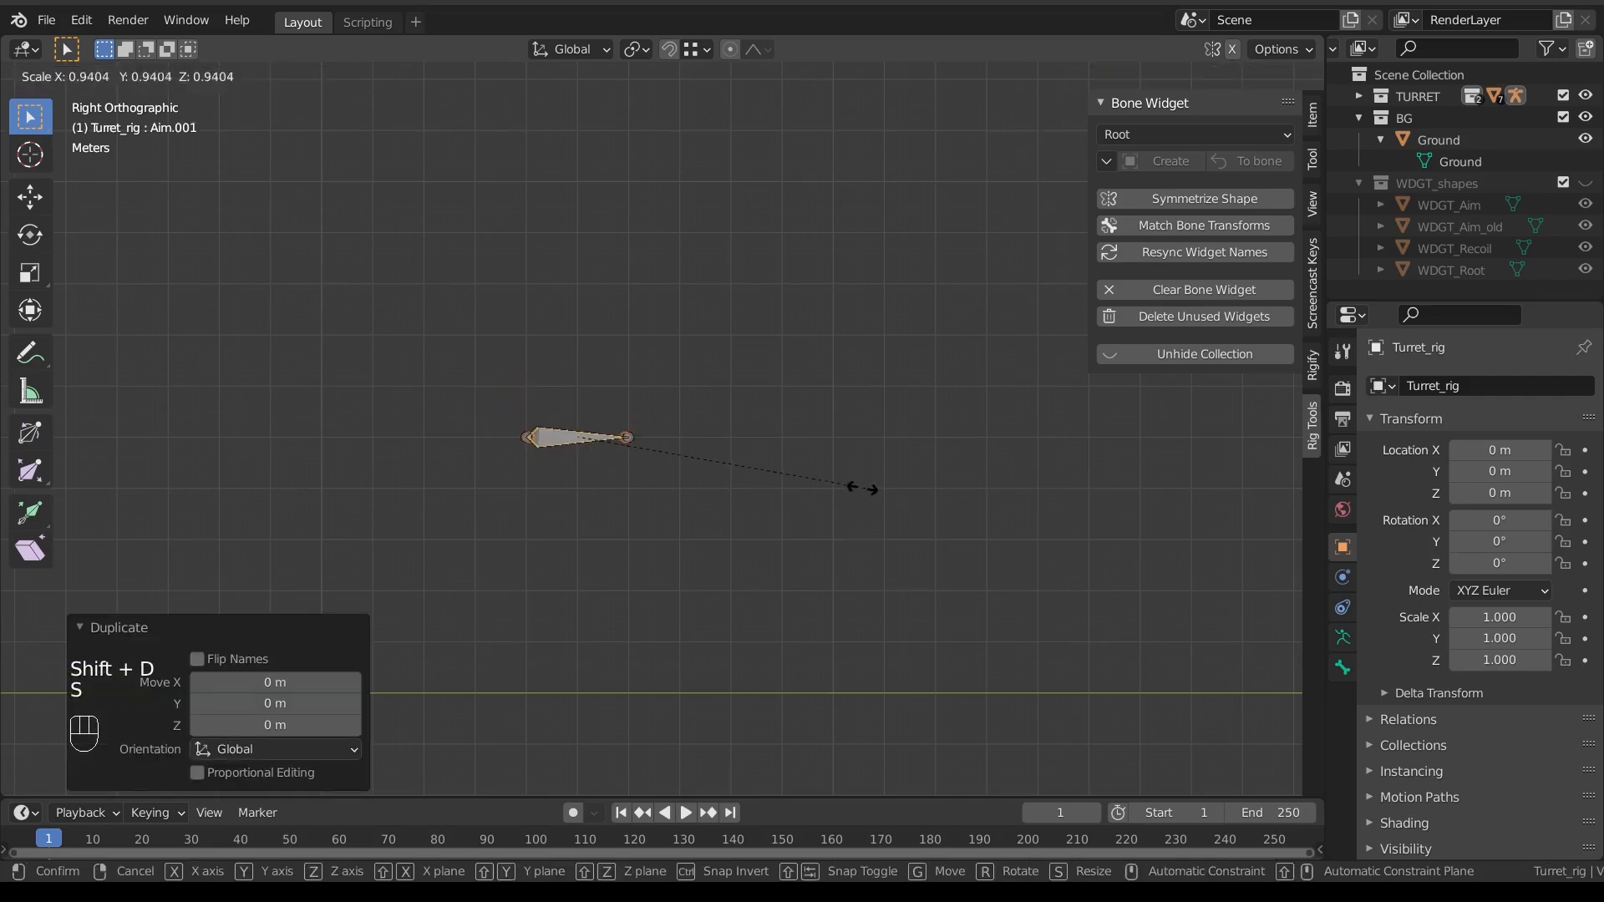
right_click(823, 484)
Step: Change the pivot point and scale the duplicated bone by 0.5 about its head
key("period")
left_click(664, 411)
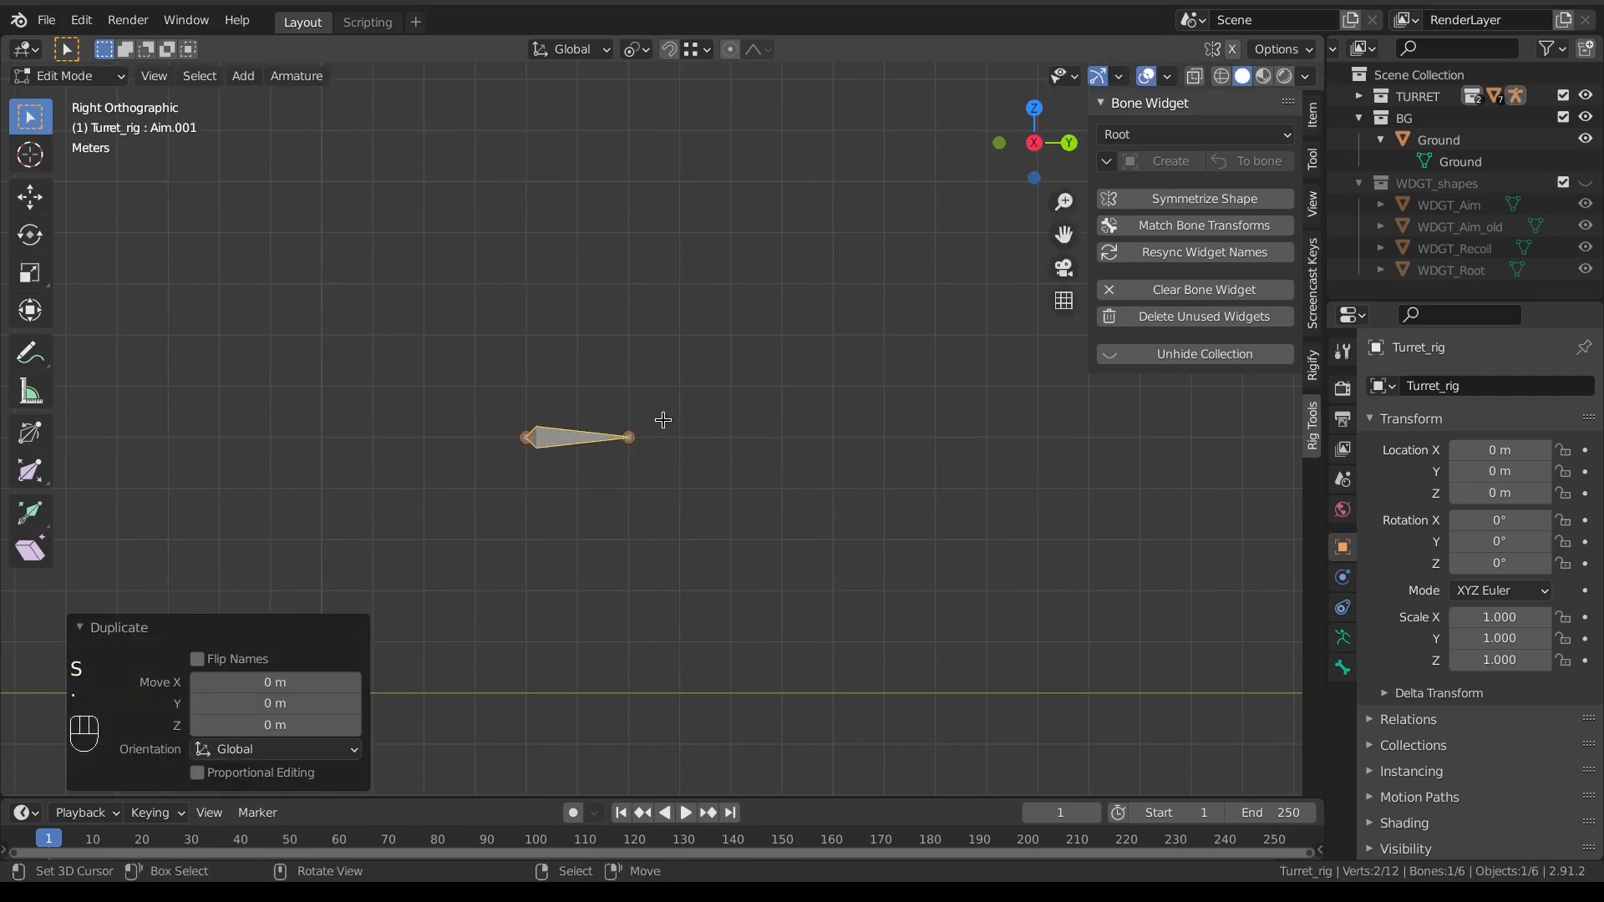
key("s")
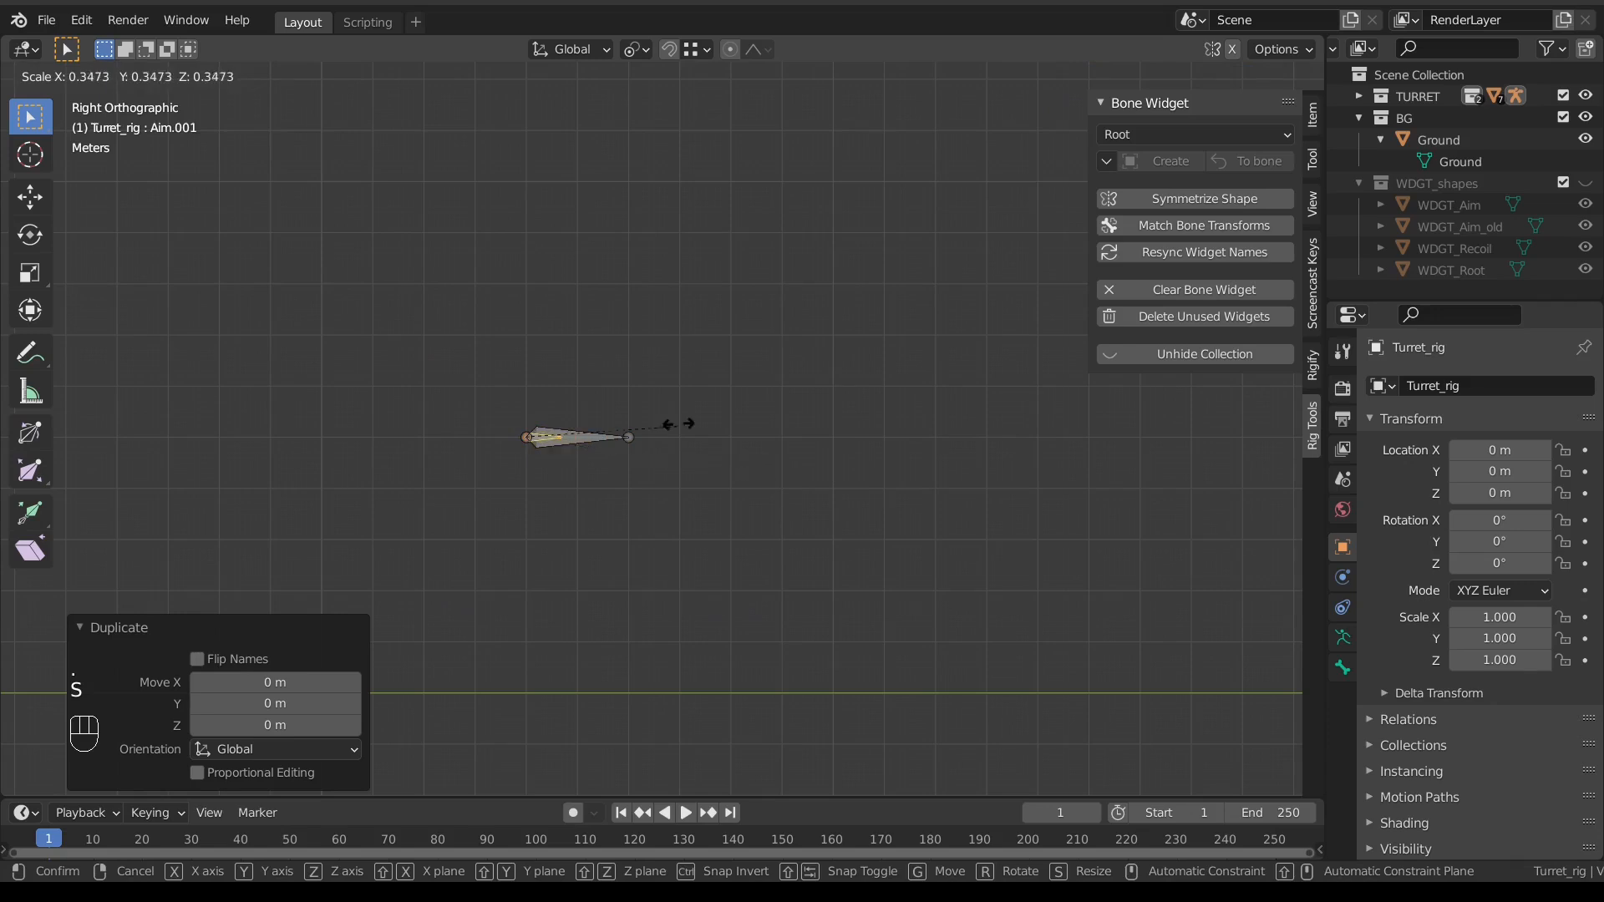
type(".5")
key("Return")
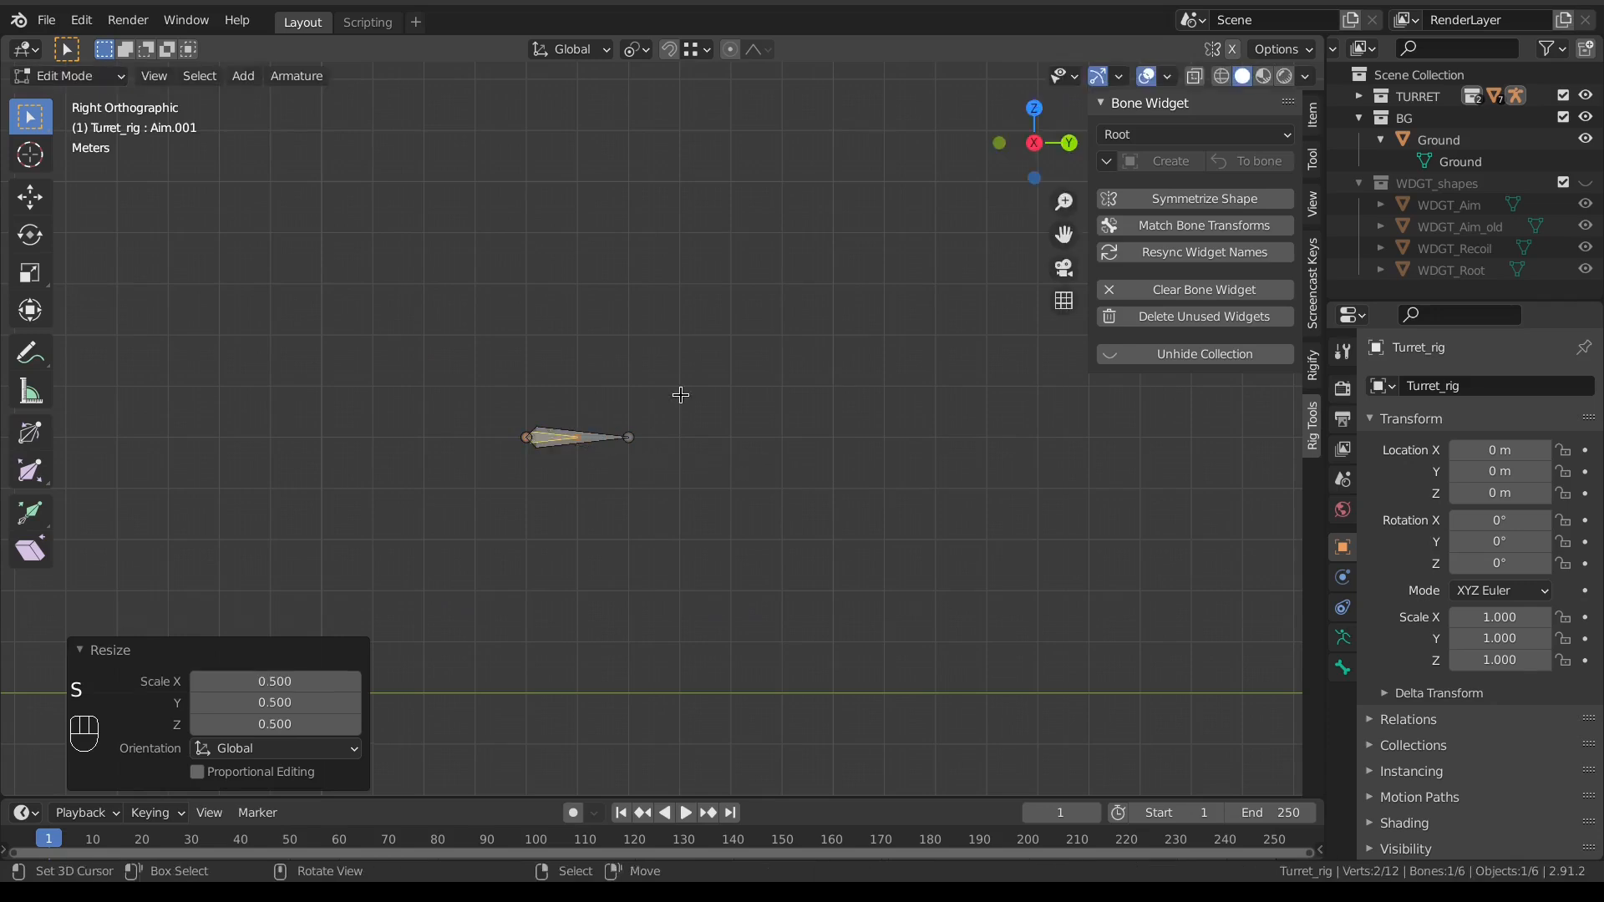
Step: Turn on the display of bone names for the armature in the viewport
scroll(641, 391, "up", 3)
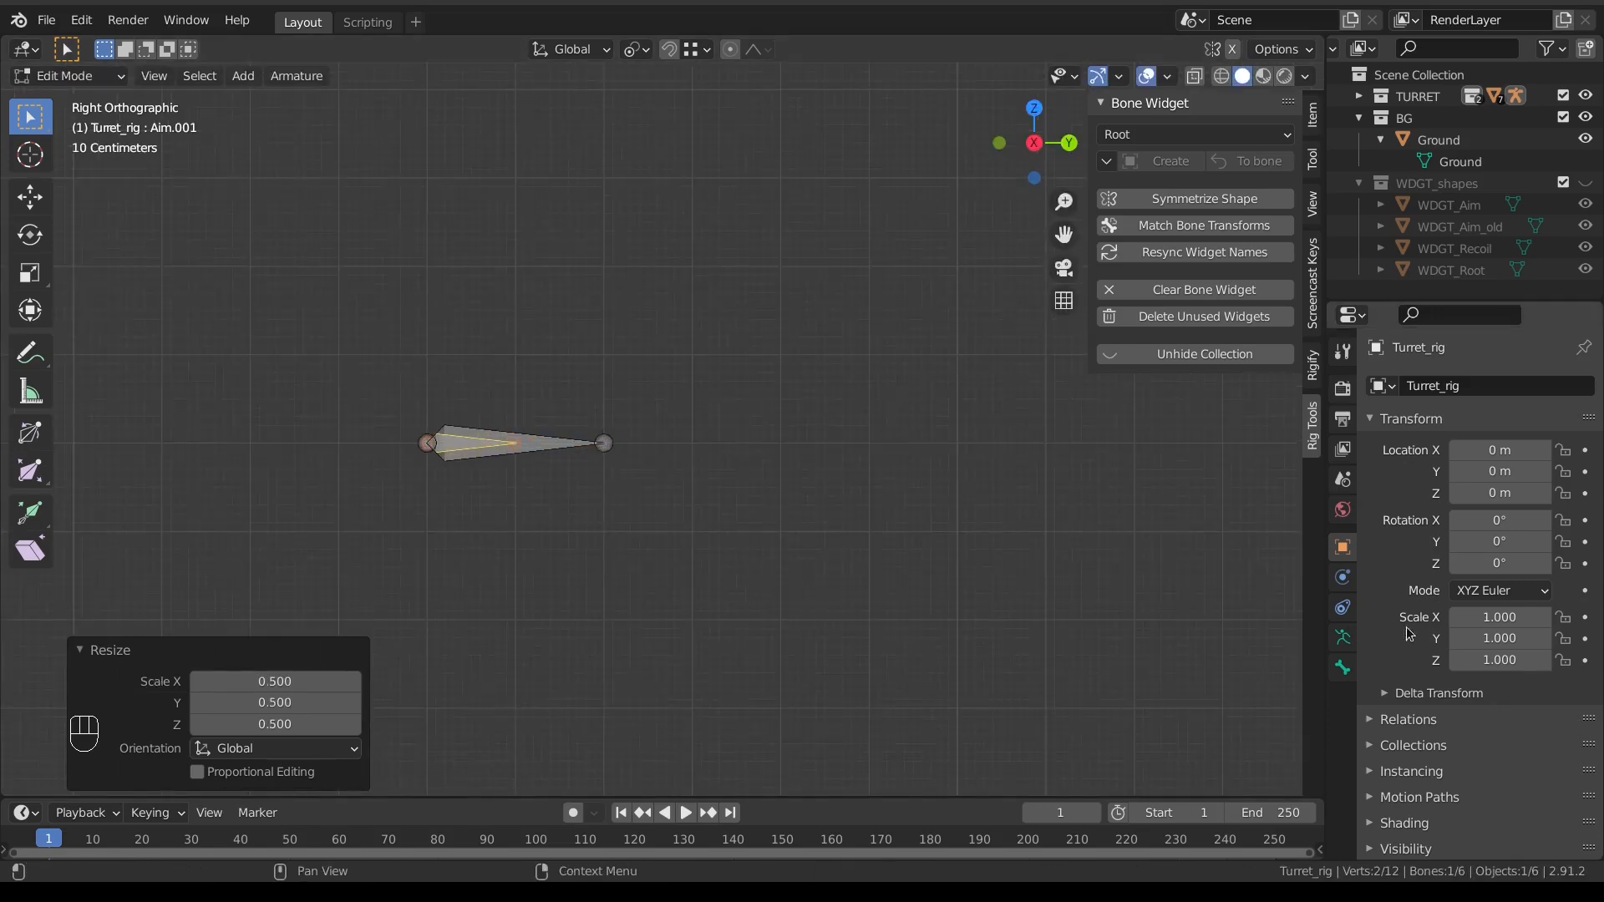
left_click(1343, 638)
scroll(1432, 750, "down", 4)
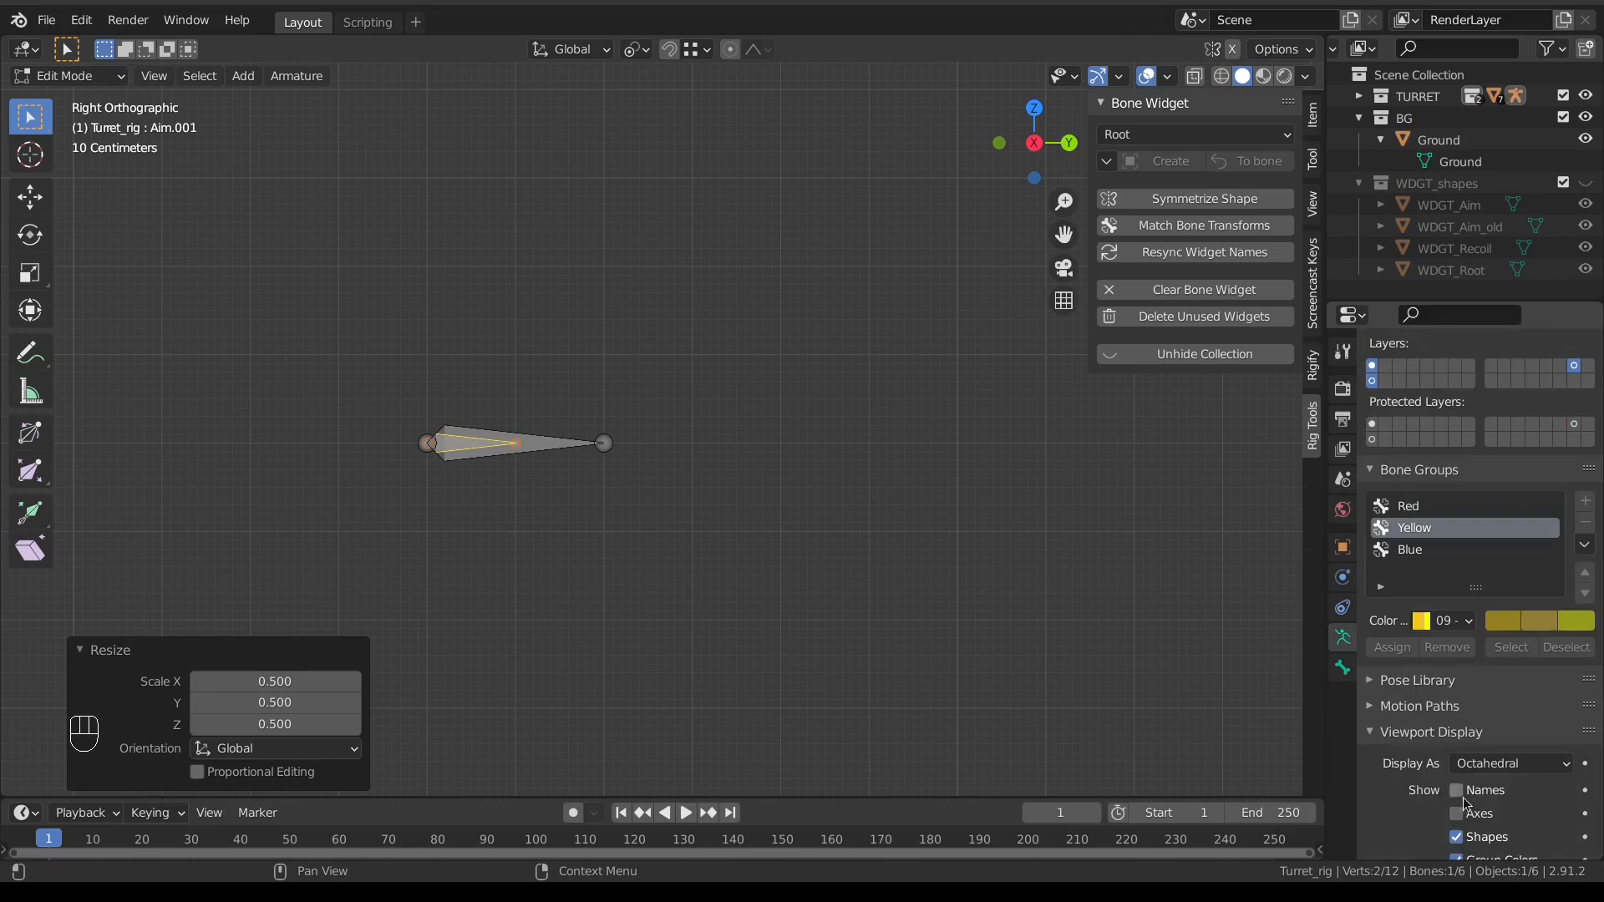
left_click(1458, 790)
Step: Select the smaller duplicated bone and rename it aim_MCH
left_click(560, 459)
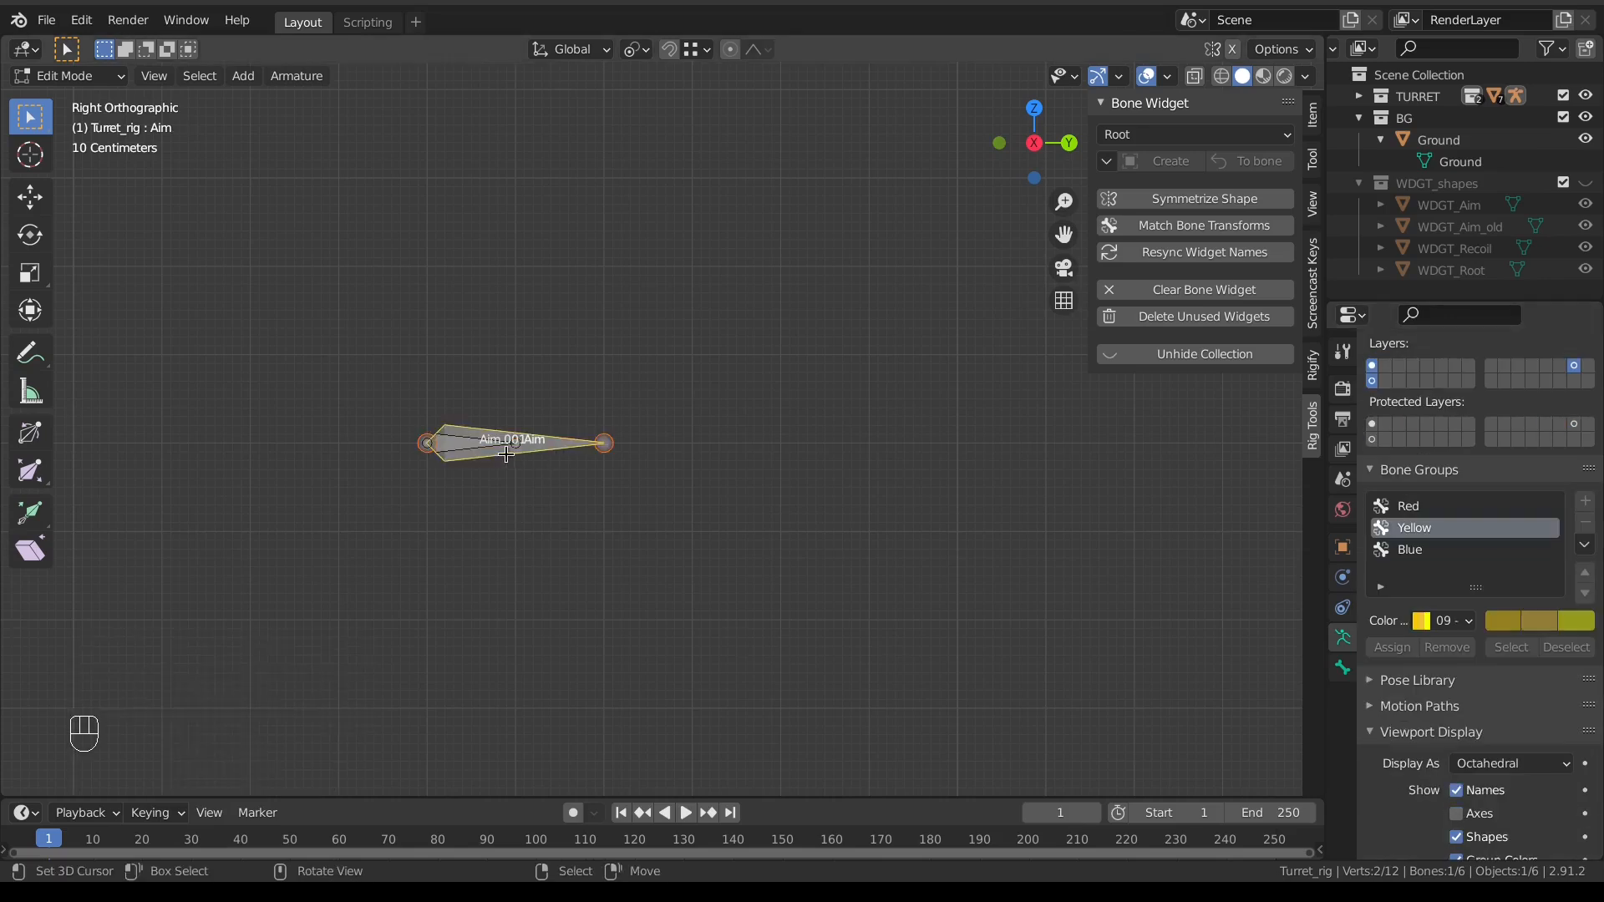
left_click(463, 434)
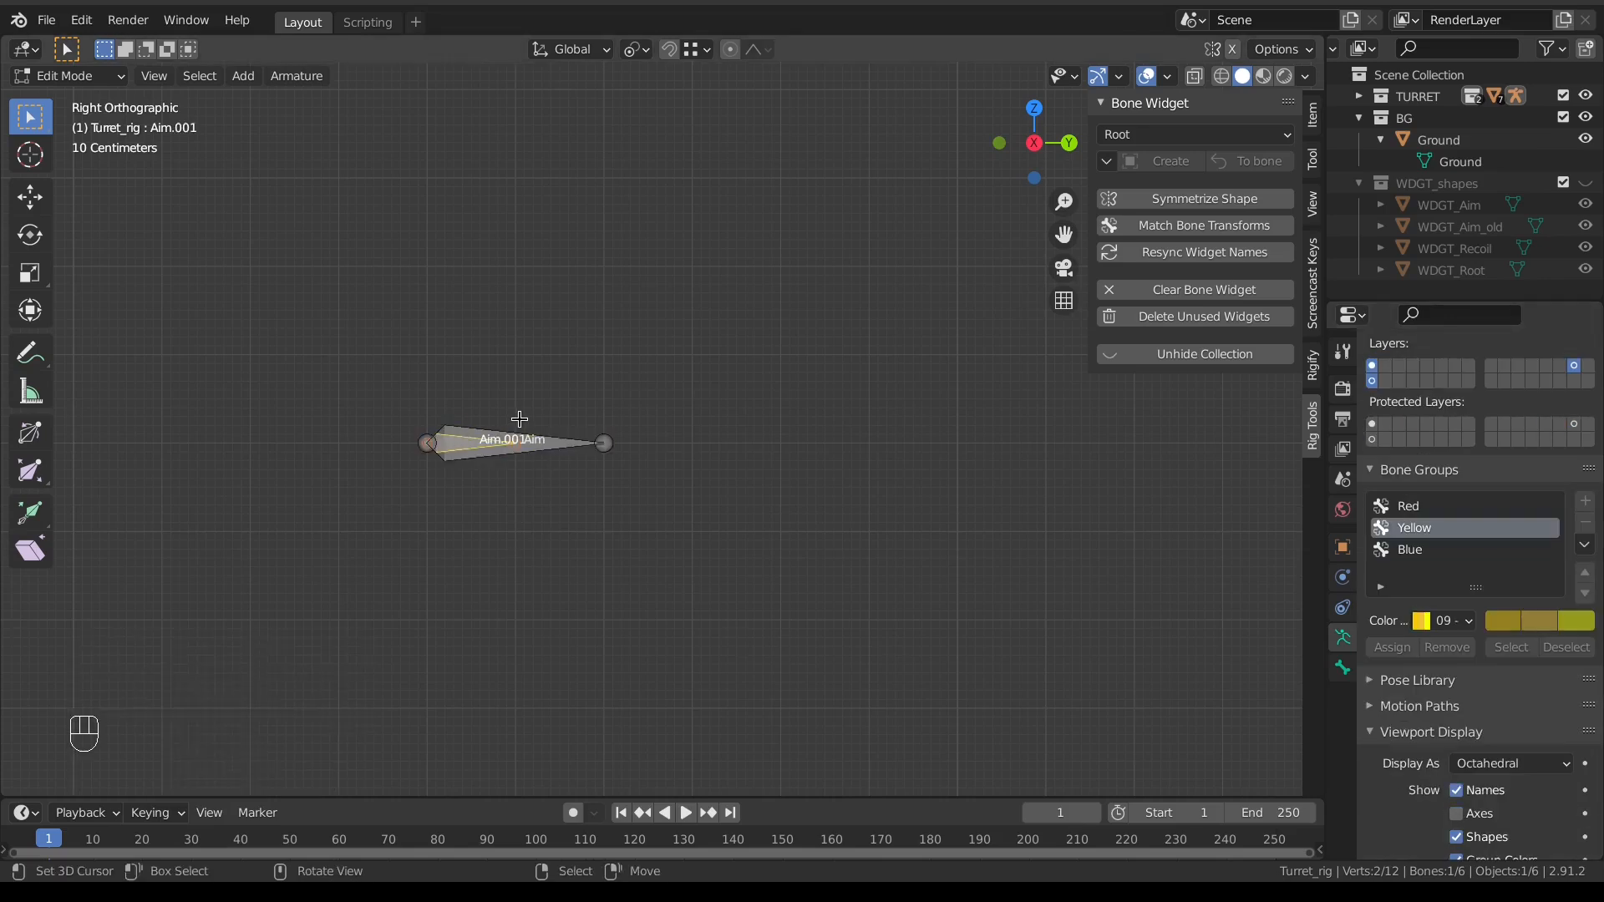
key("F2")
type("aim_MCH")
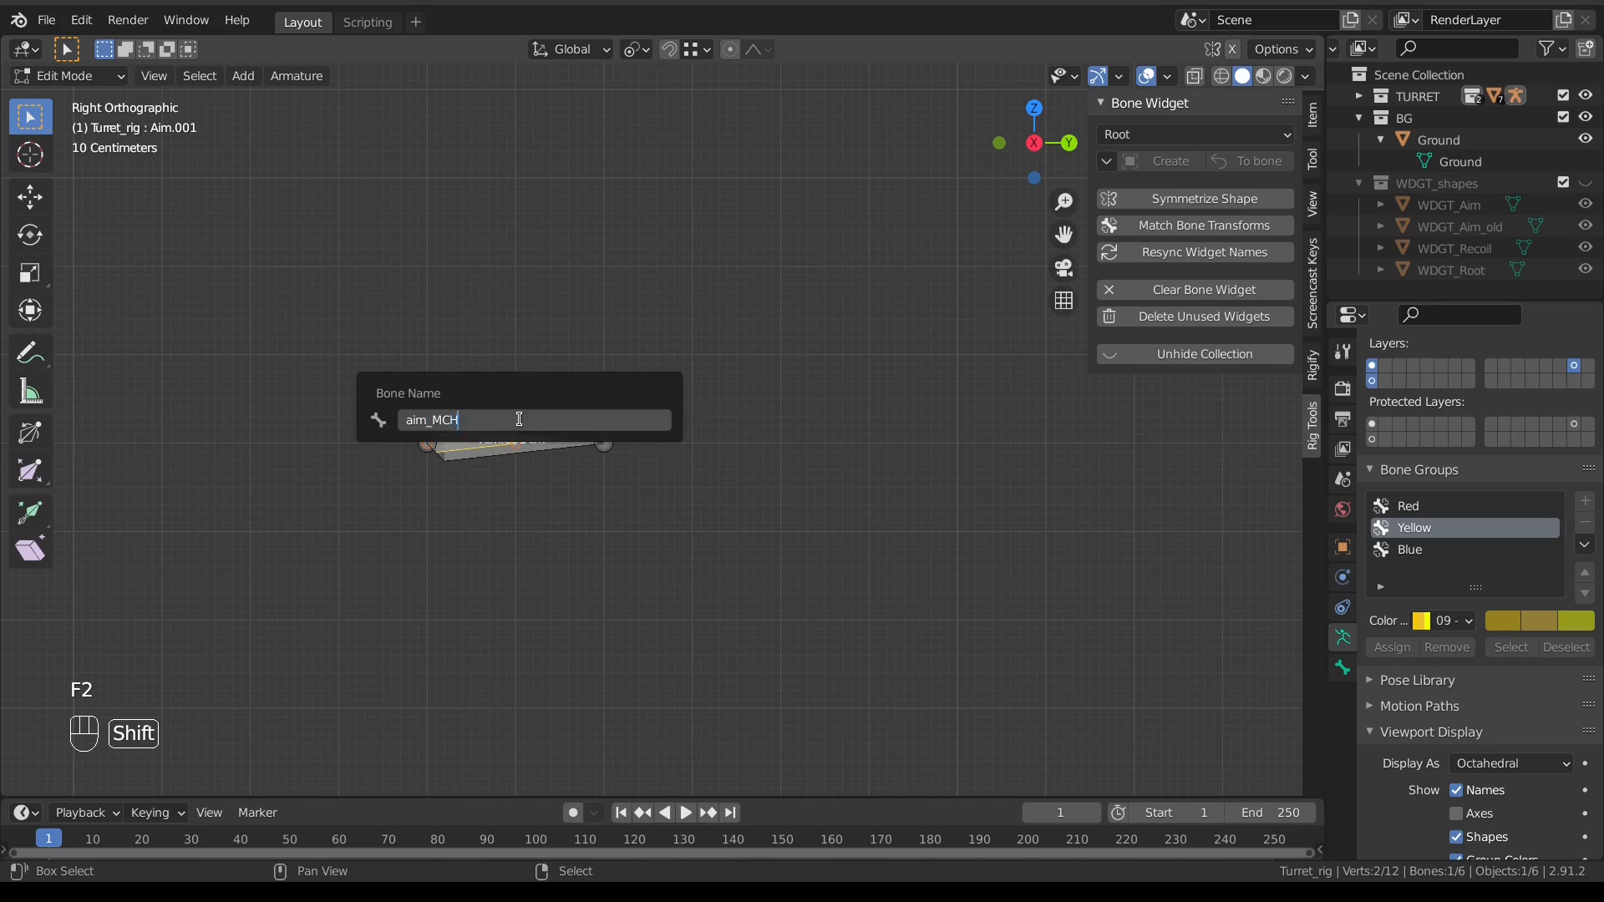
key("Return")
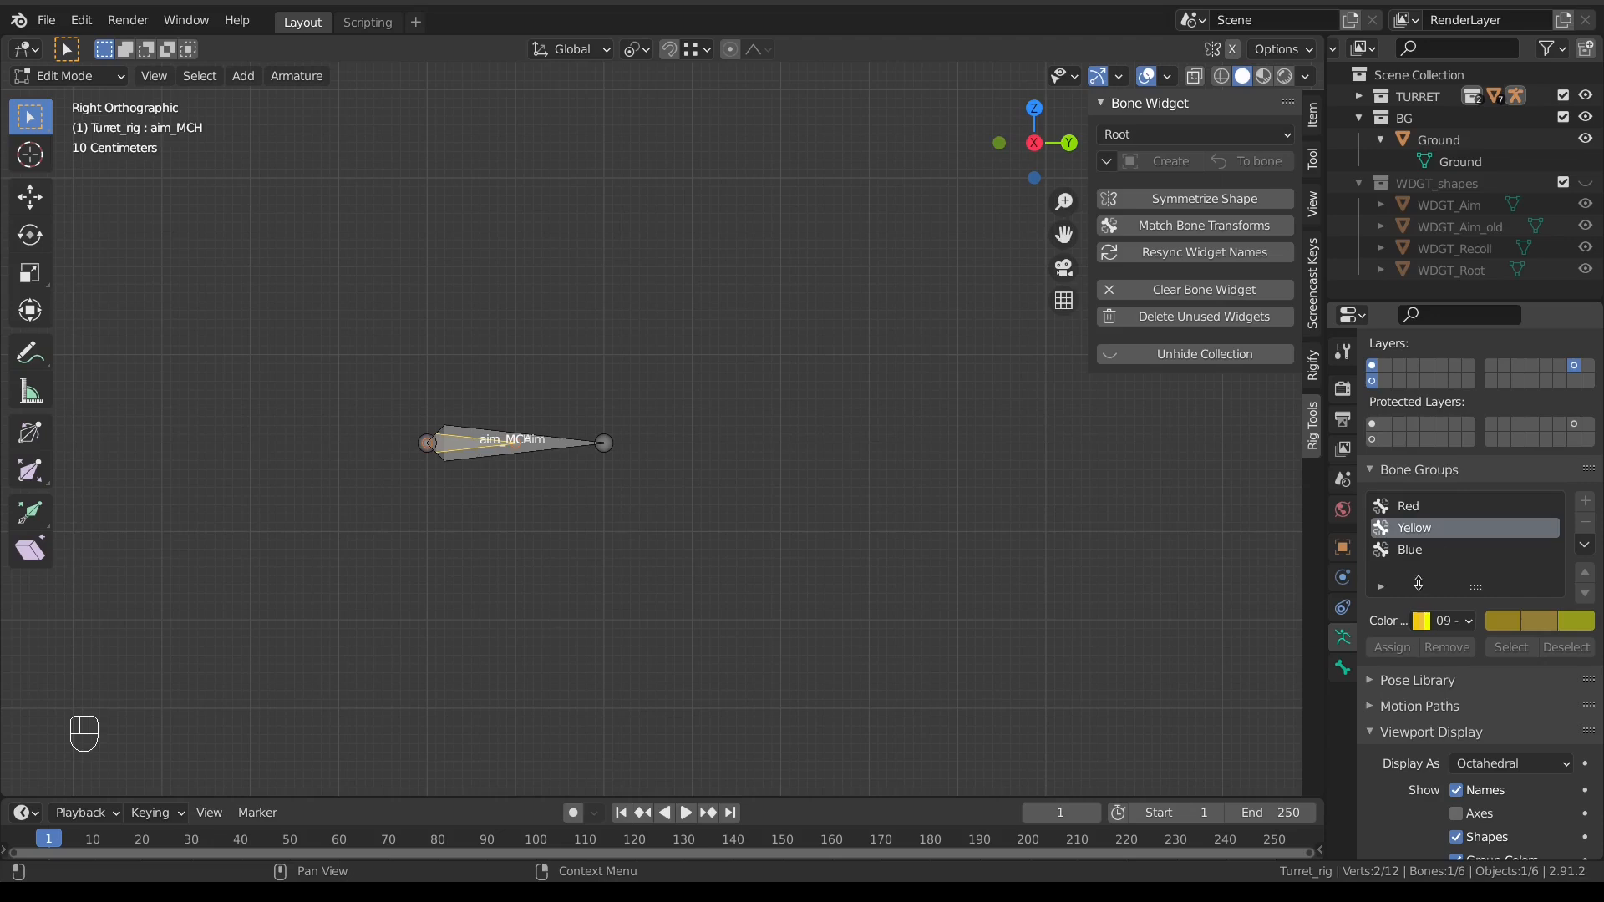
Step: Switch to Pose Mode and remove the WDGT_Aim custom shape from the aim_MCH bone
key("ctrl+Tab")
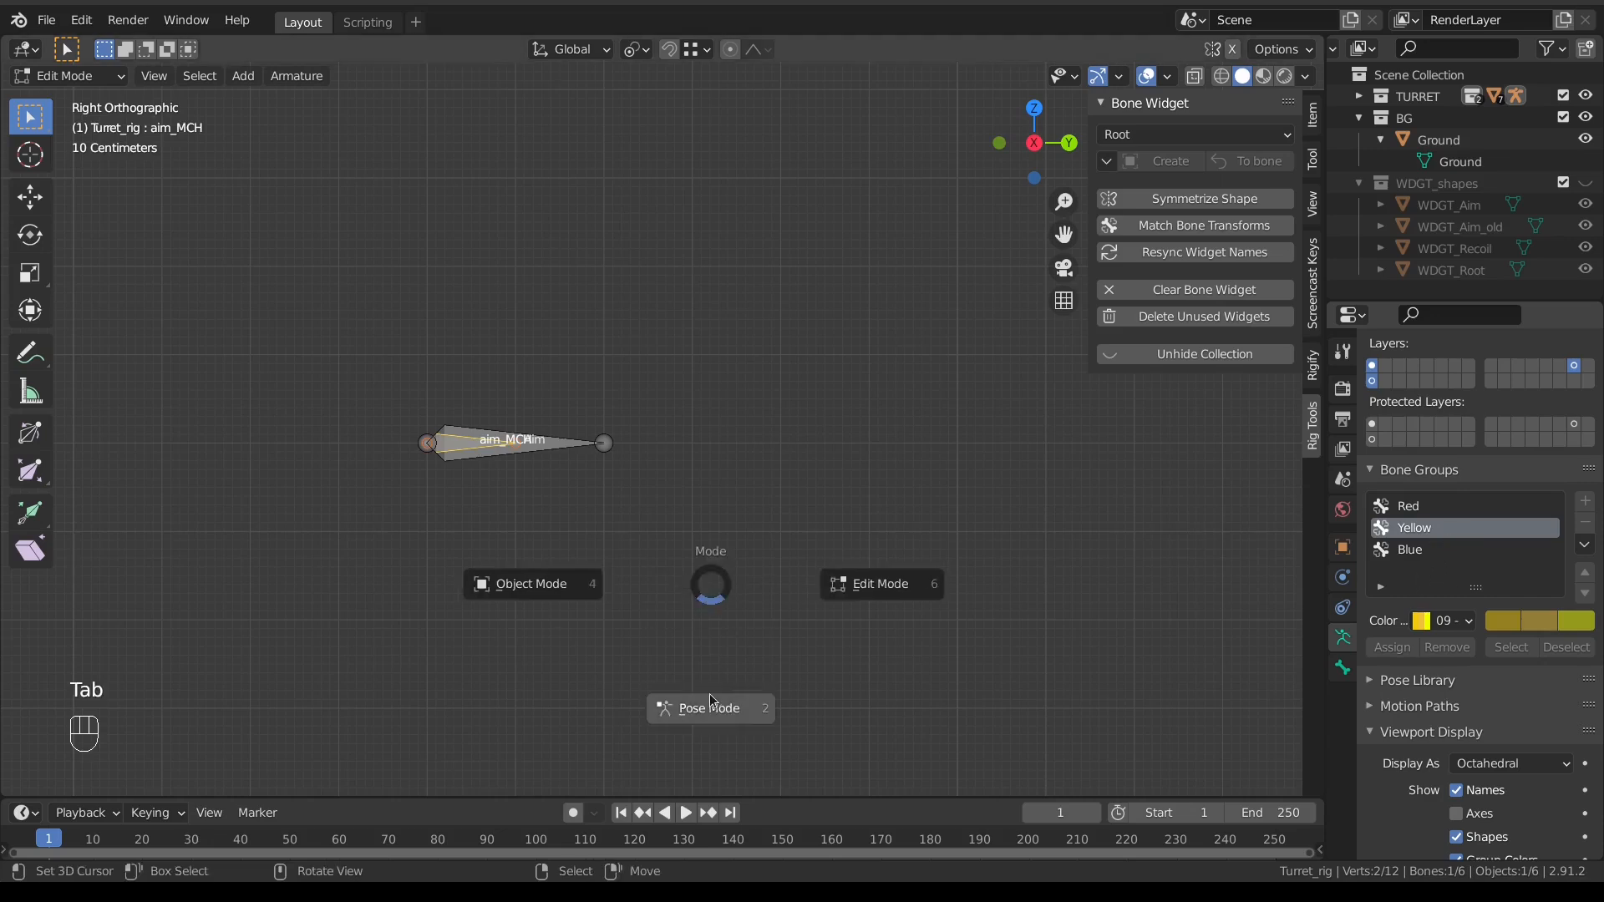
mouse_move(584, 499)
middle_mouse_down()
mouse_move(629, 504)
mouse_move(594, 497)
middle_mouse_up()
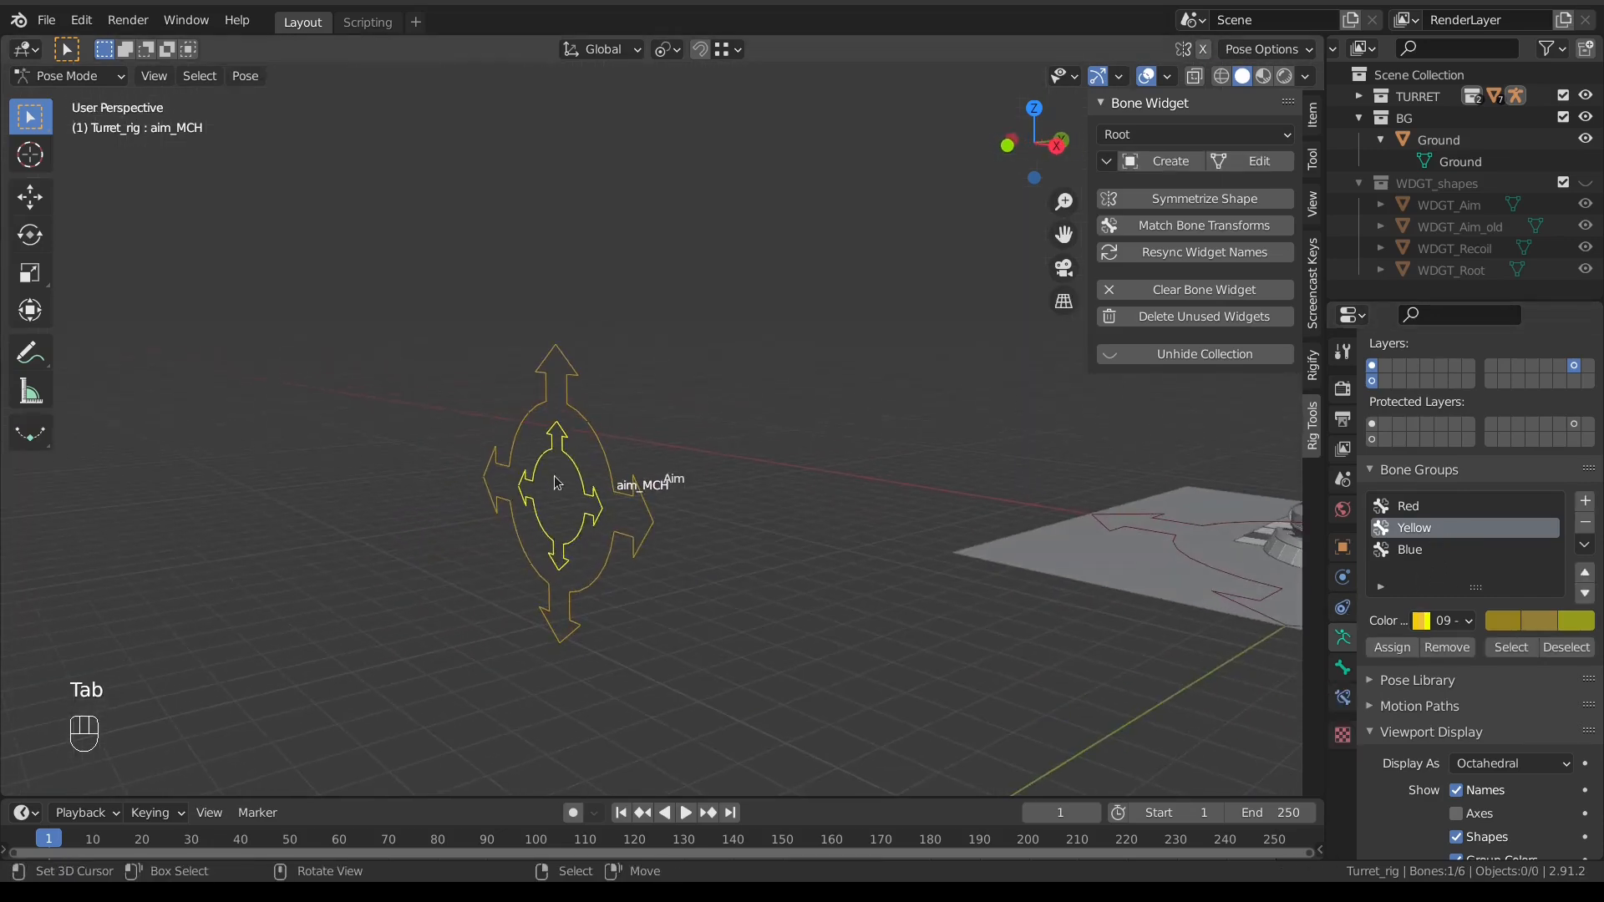
left_click(566, 466)
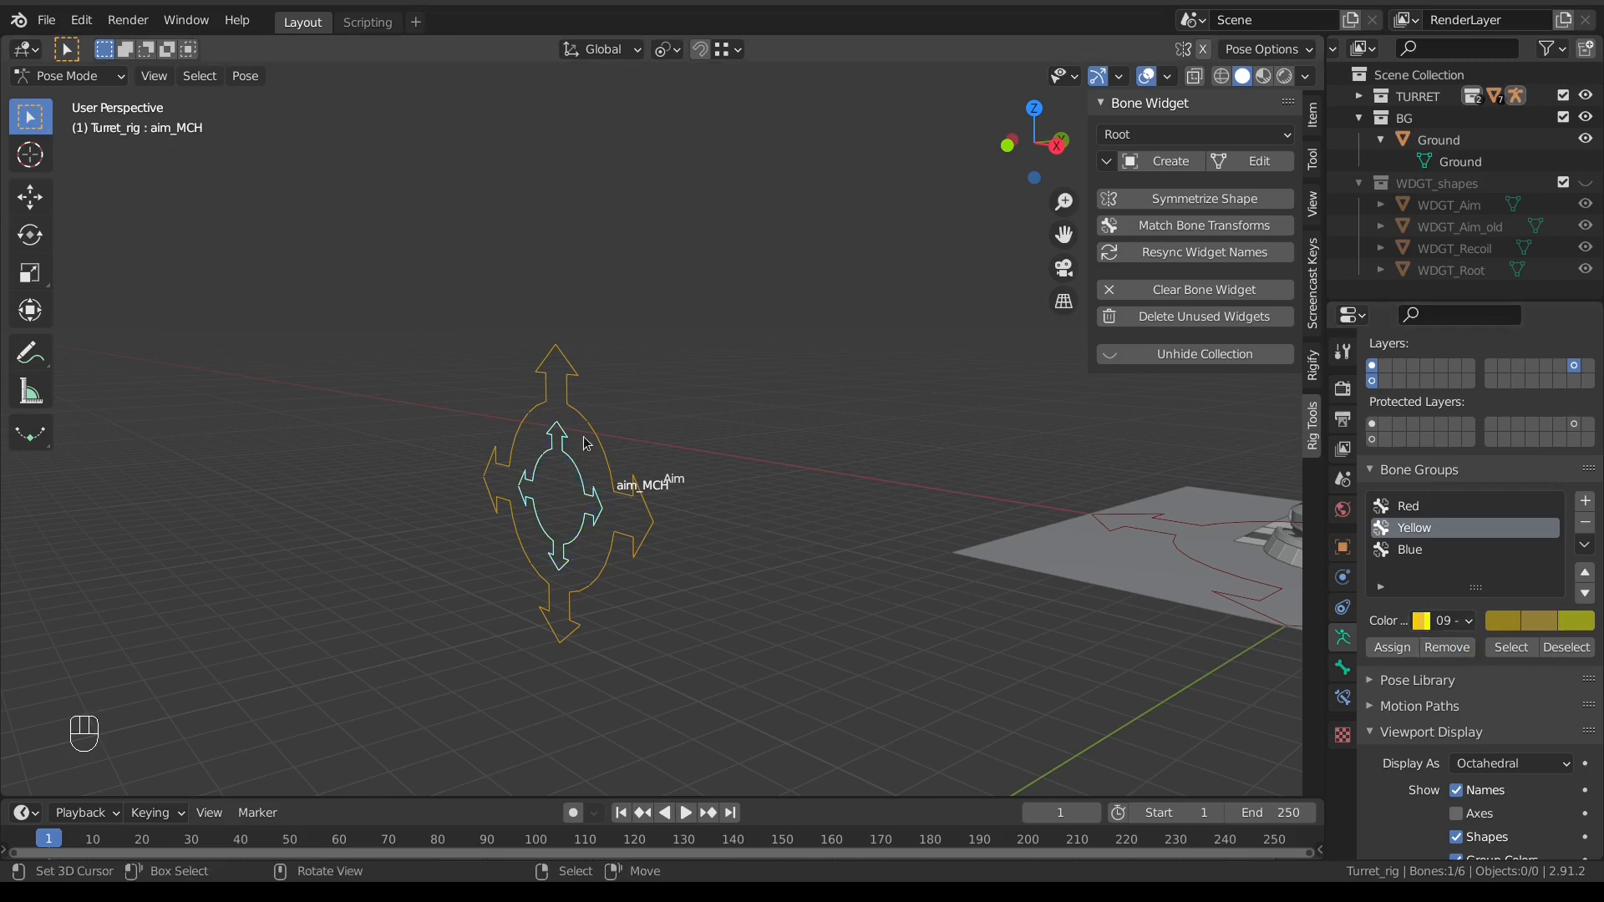
left_click(1343, 668)
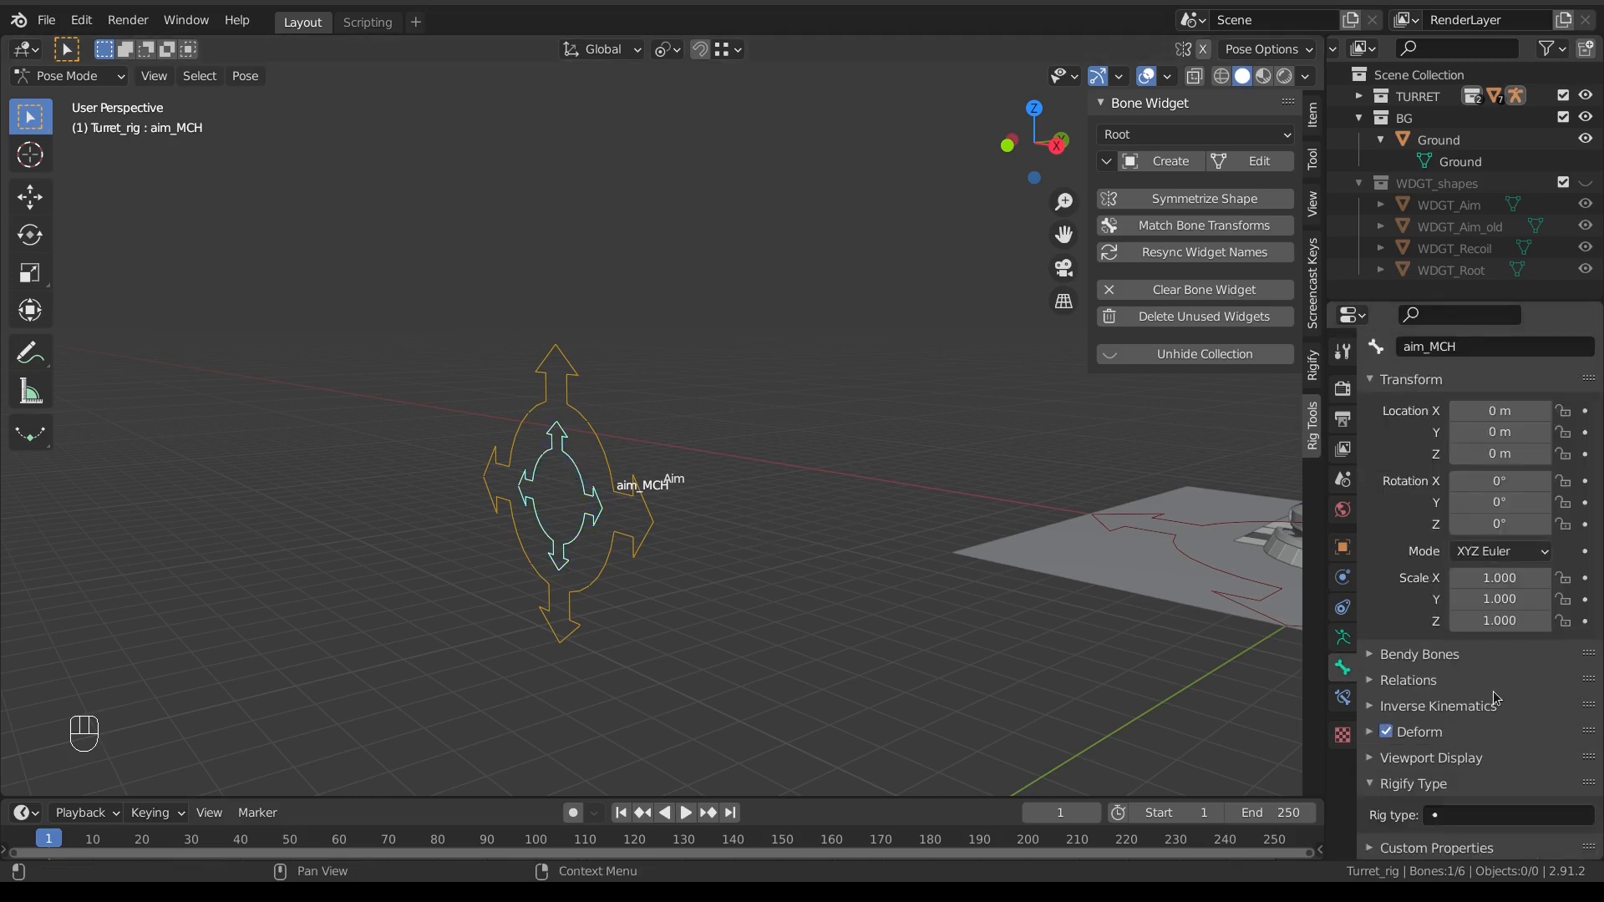
left_click(1418, 759)
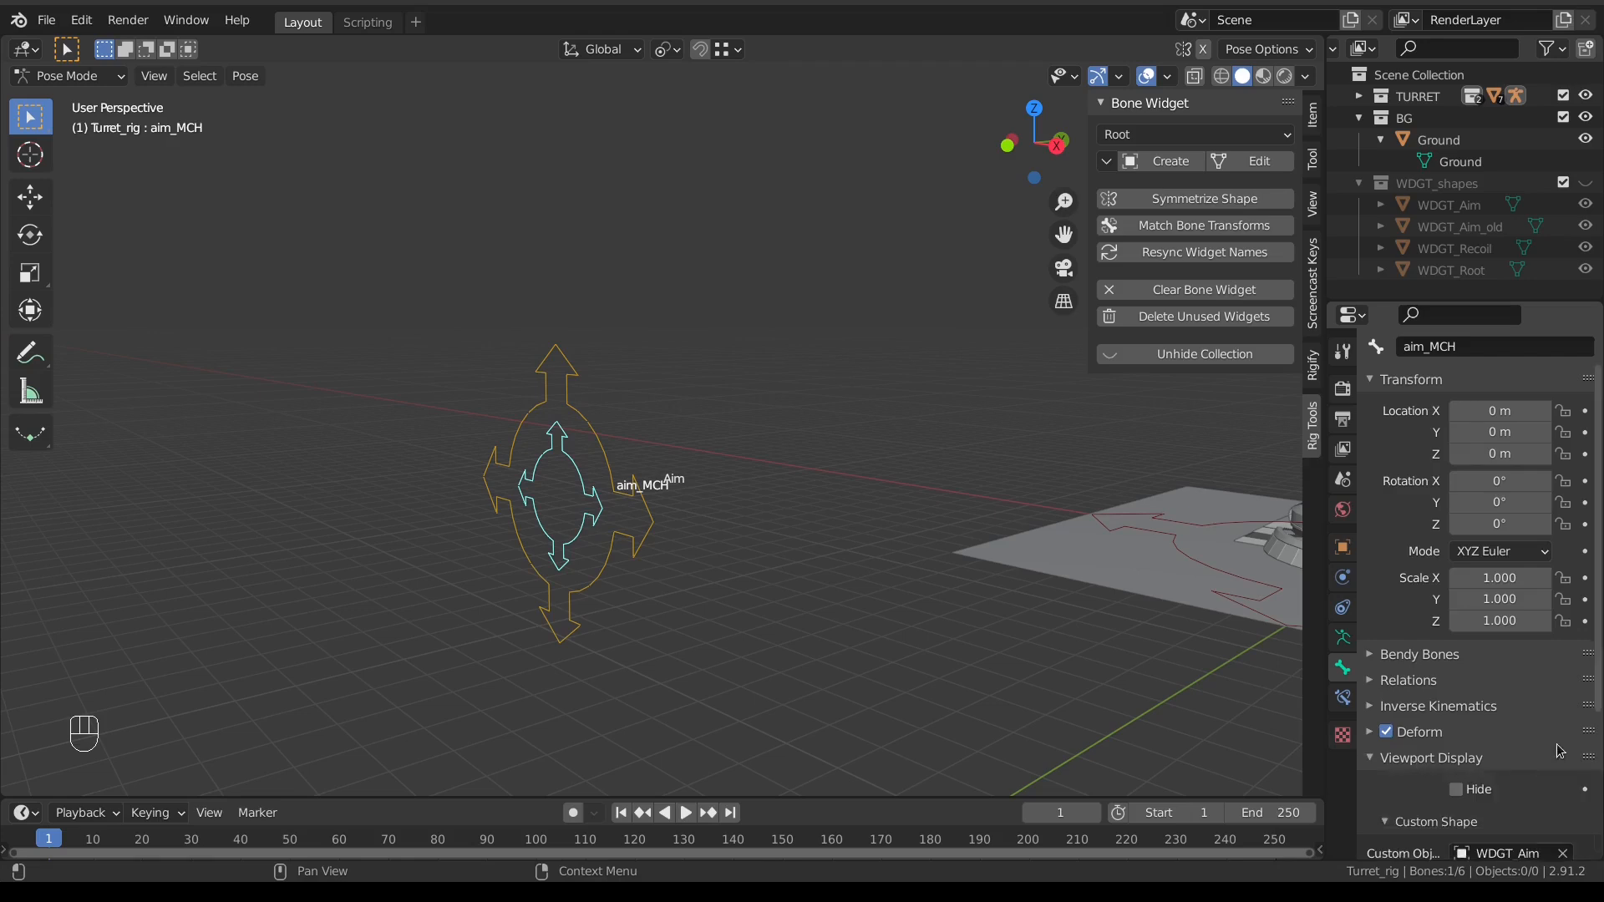
scroll(1590, 772, "down", 5)
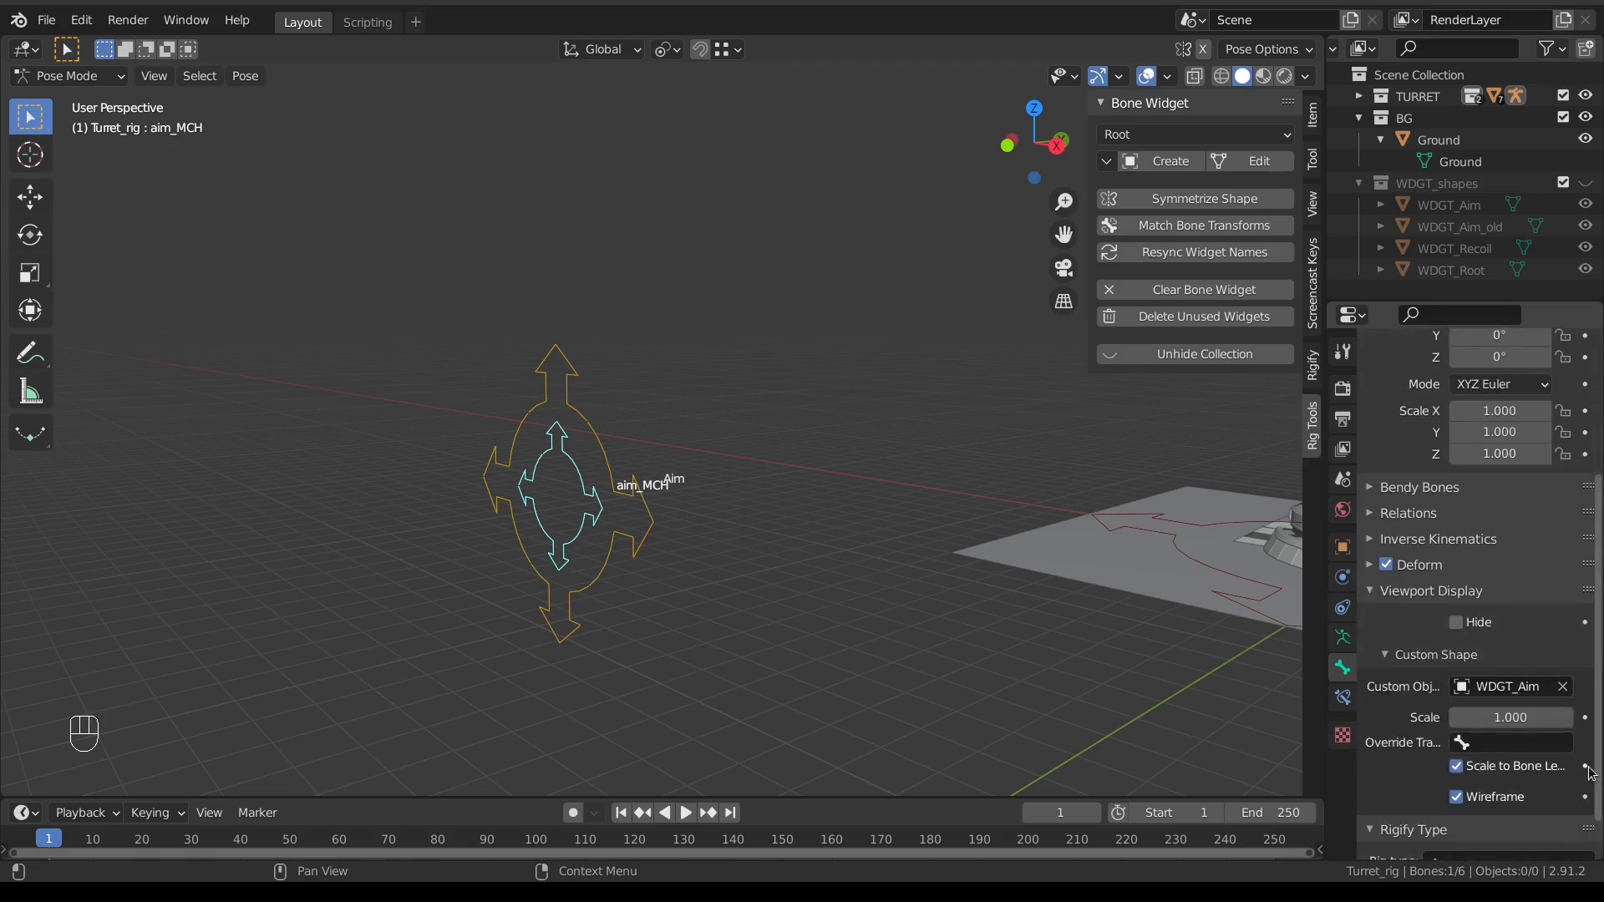
left_click(1564, 687)
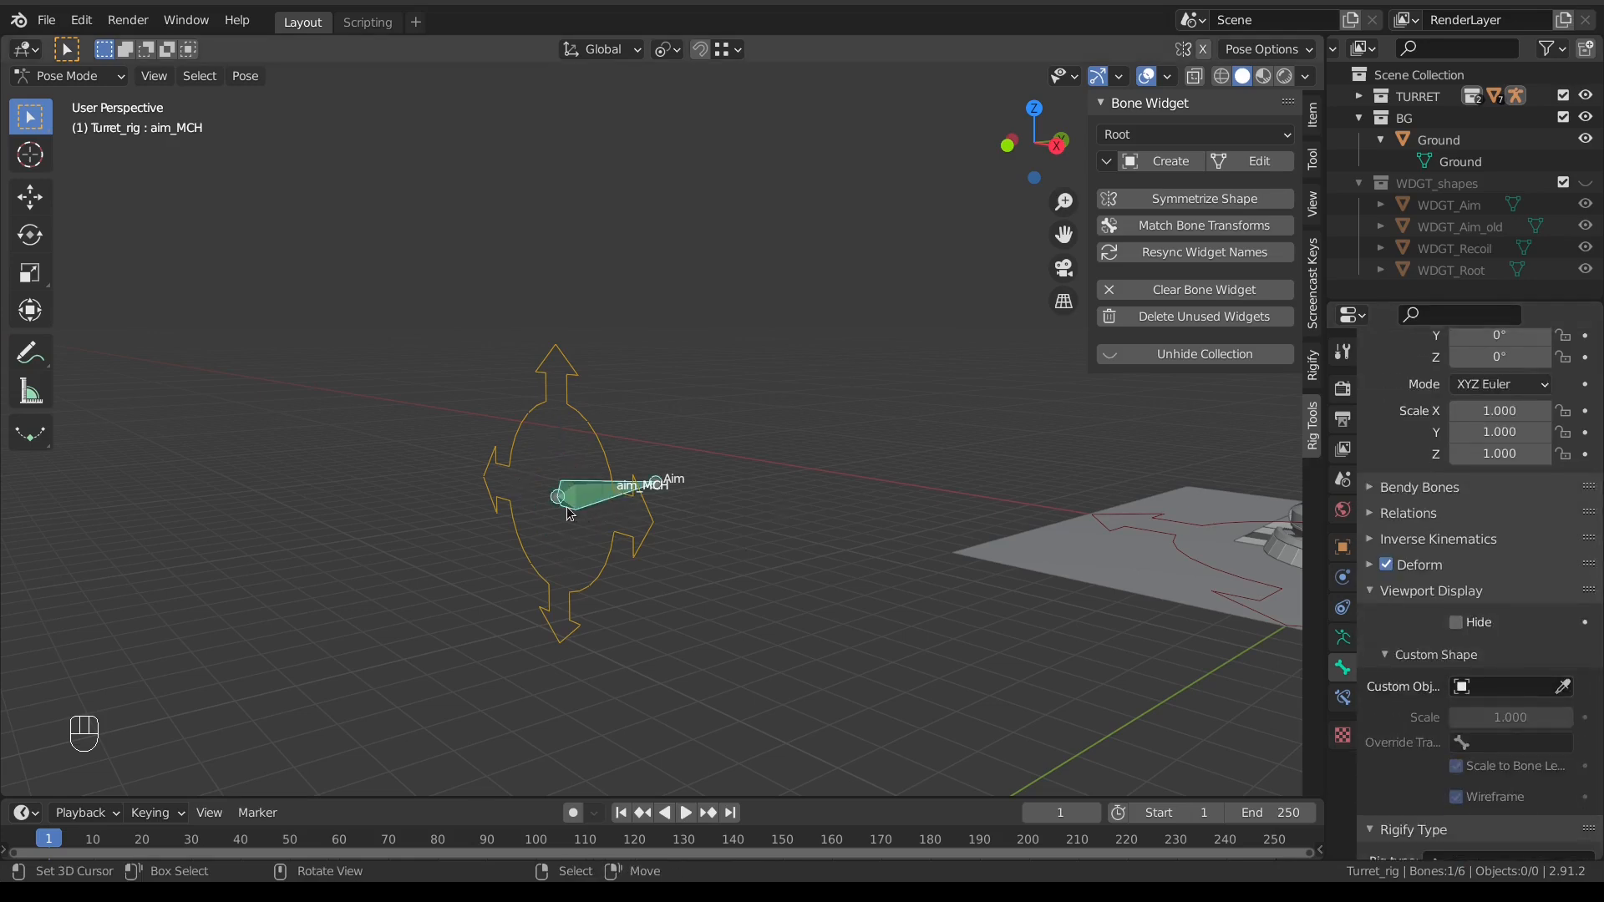
Step: Check the constraint on aim_MCH and delete the Damped Track constraint from the Aim bone
left_click(1343, 698)
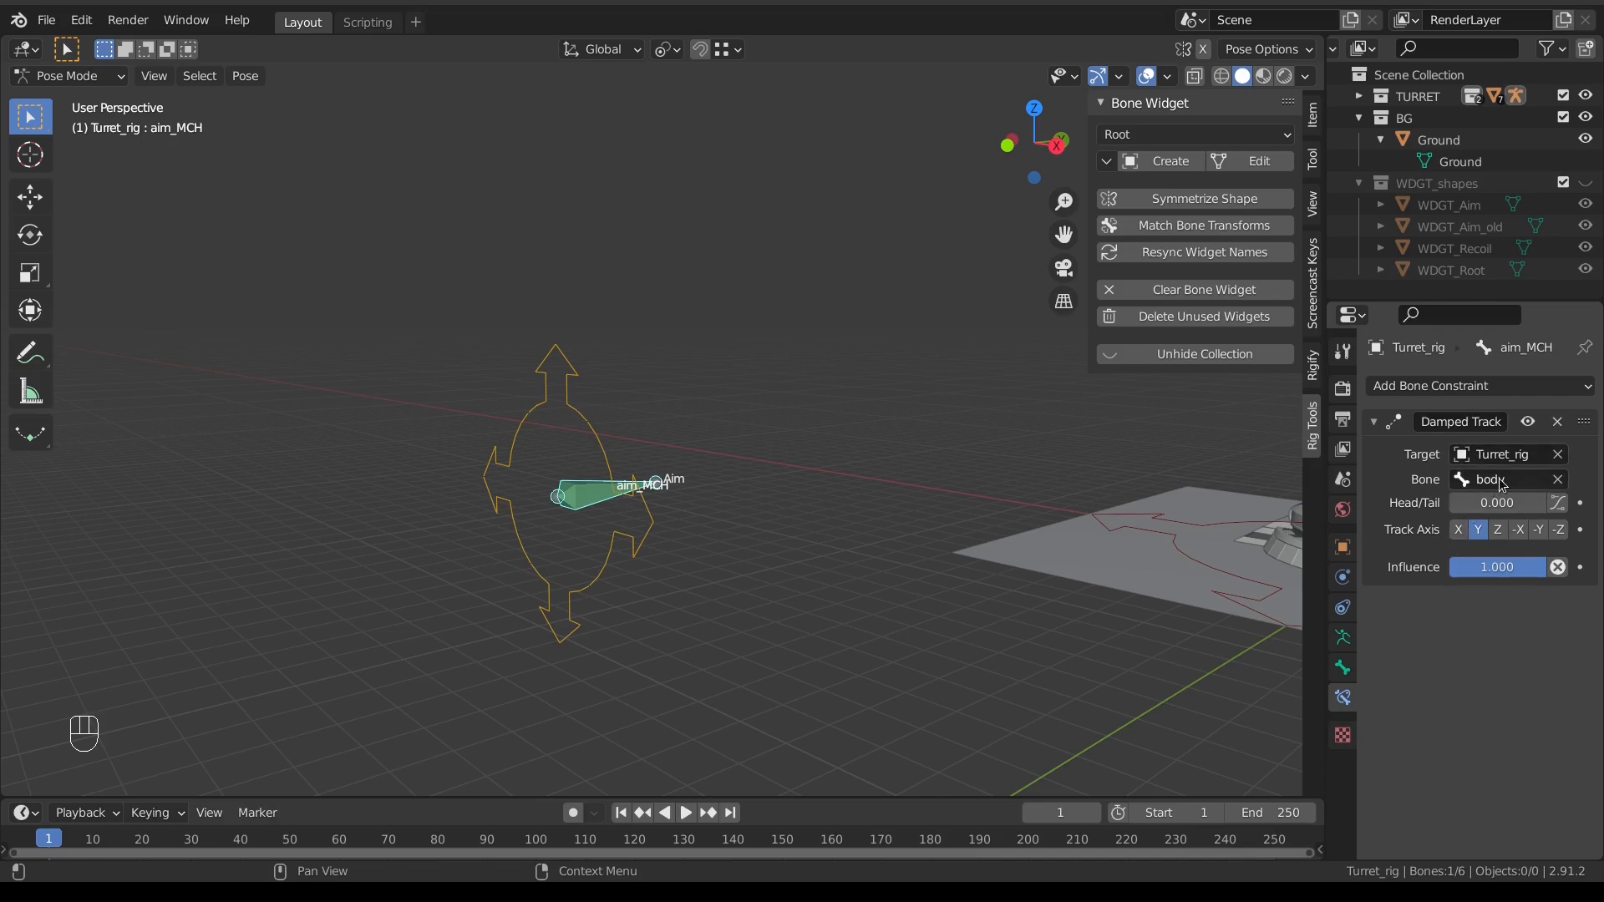
scroll(1031, 459, "down", 6)
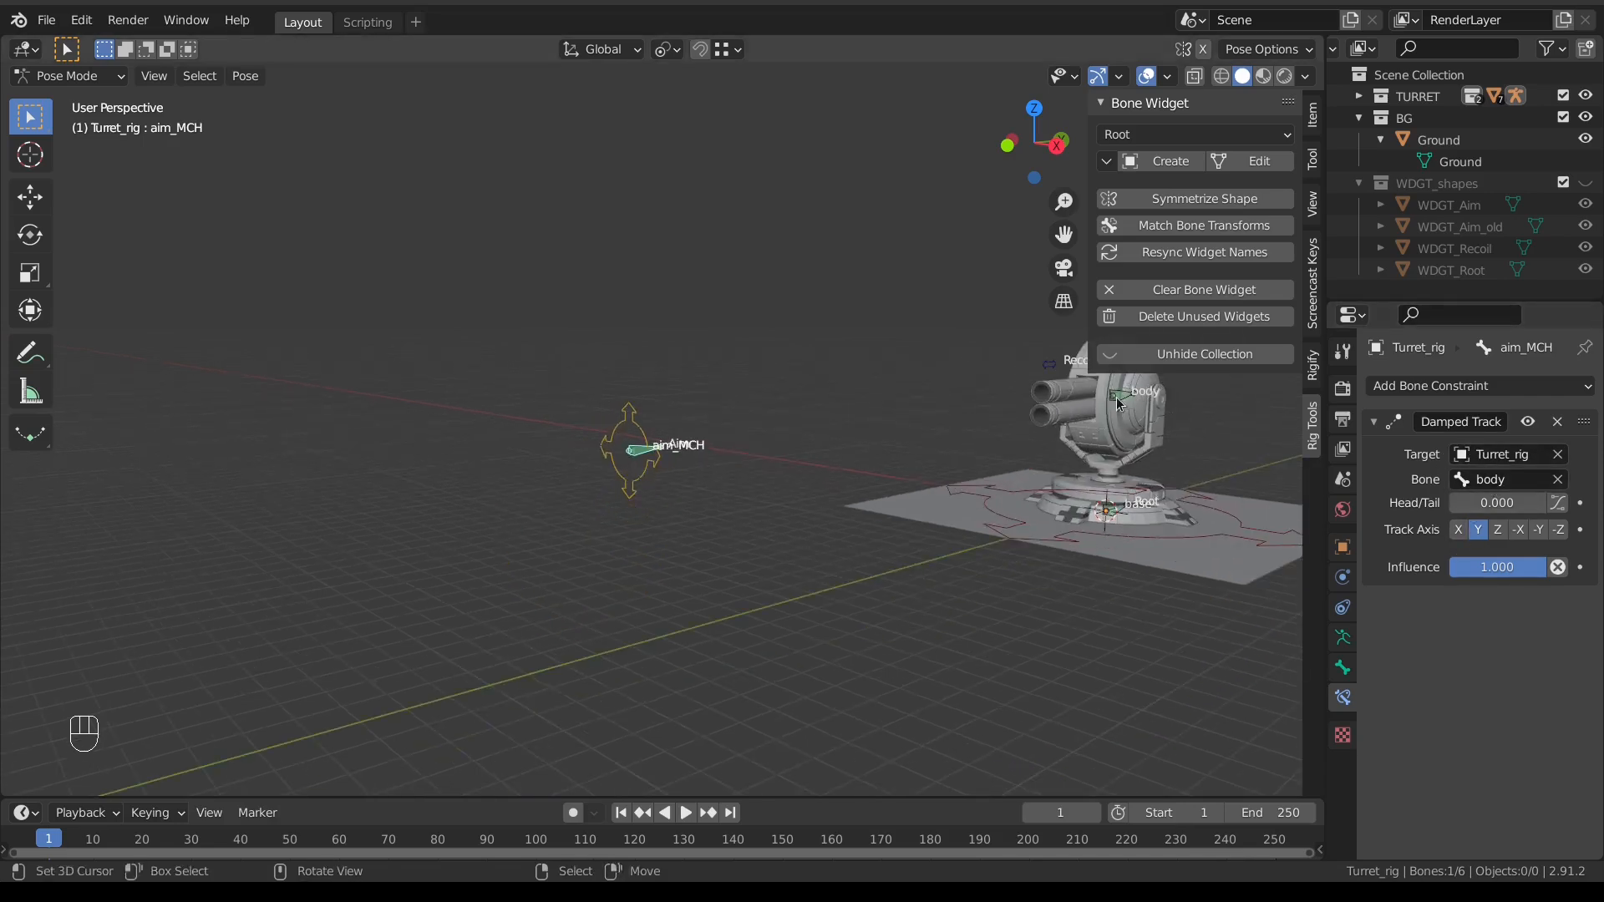
right_click(629, 426)
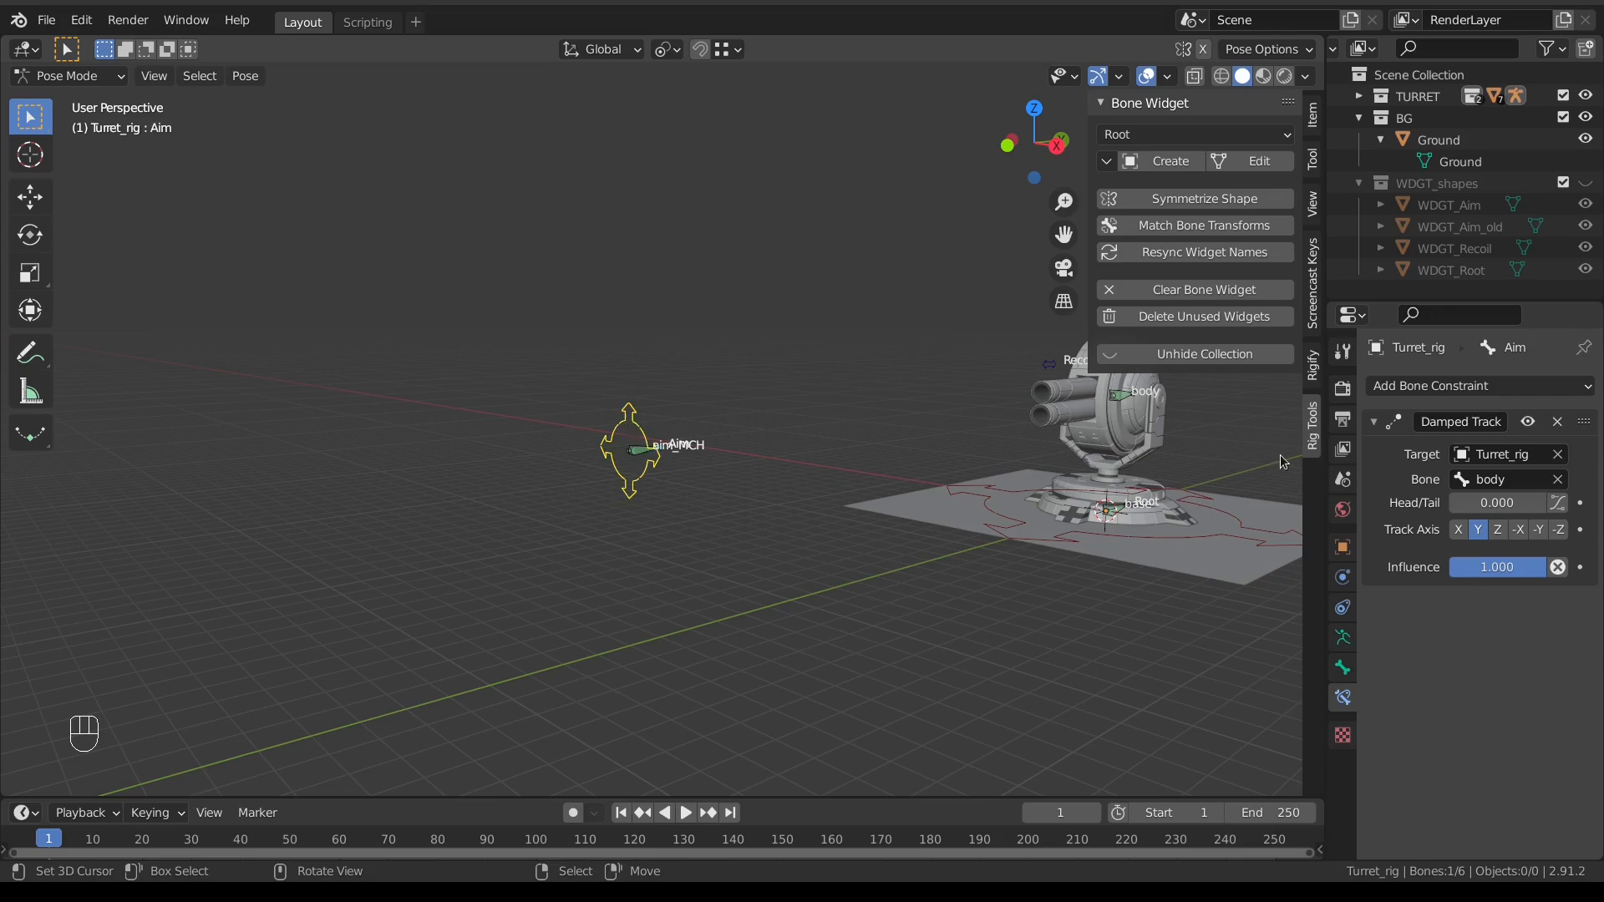
left_click(1558, 423)
scroll(629, 449, "up", 2)
scroll(629, 449, "up", 3)
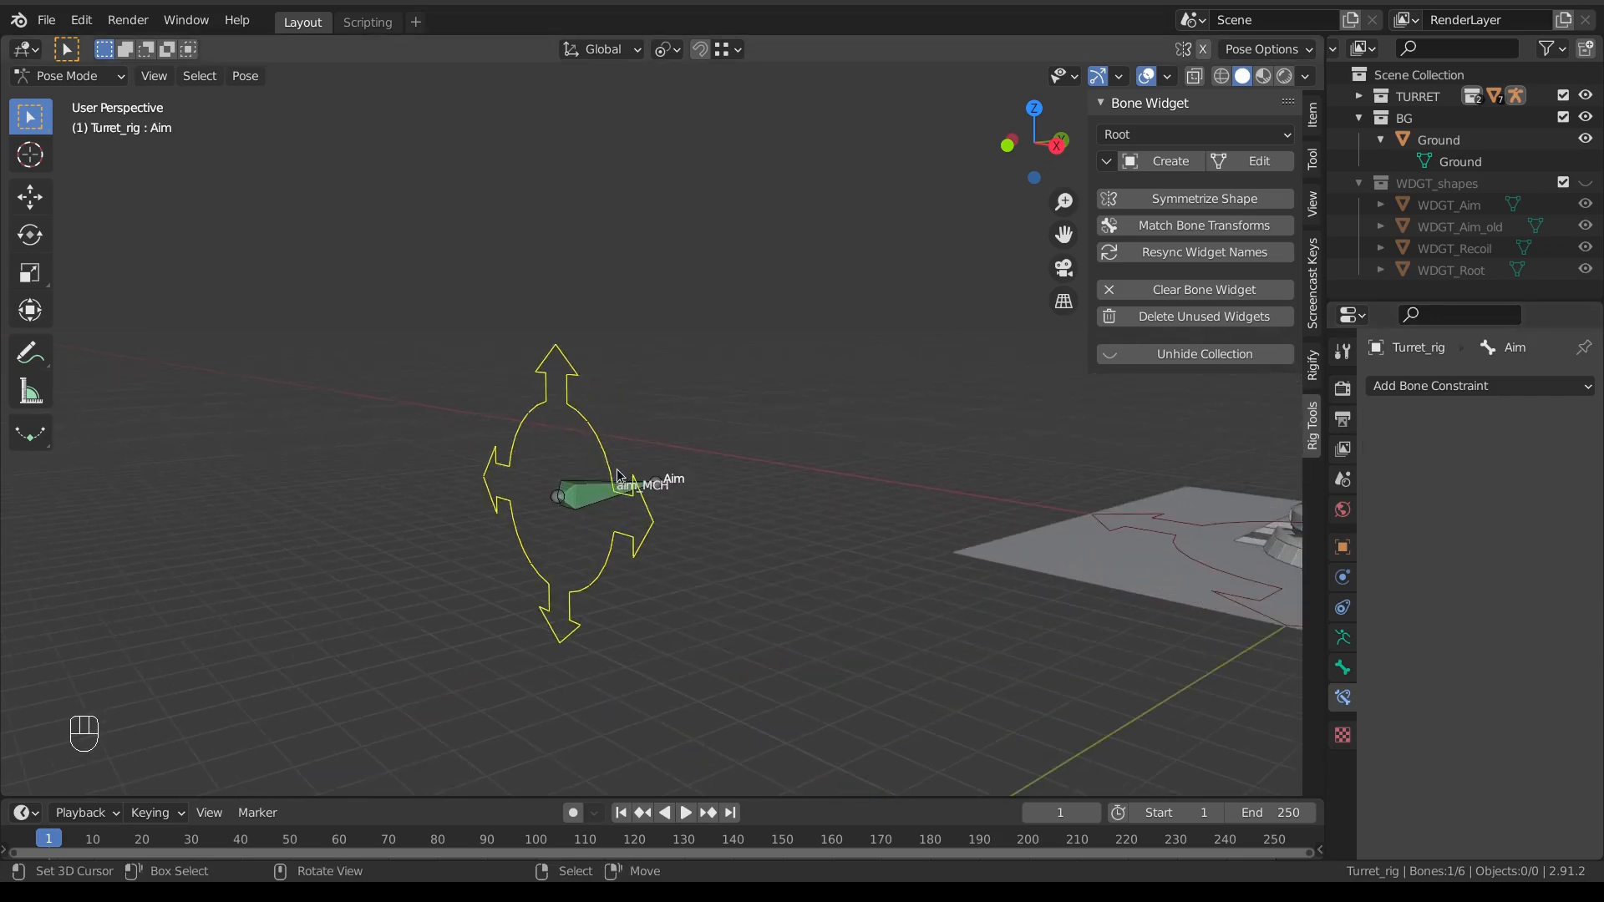
Step: Parent the aim_MCH bone to the Aim bone in Edit Mode with Keep Offset
right_click(583, 500)
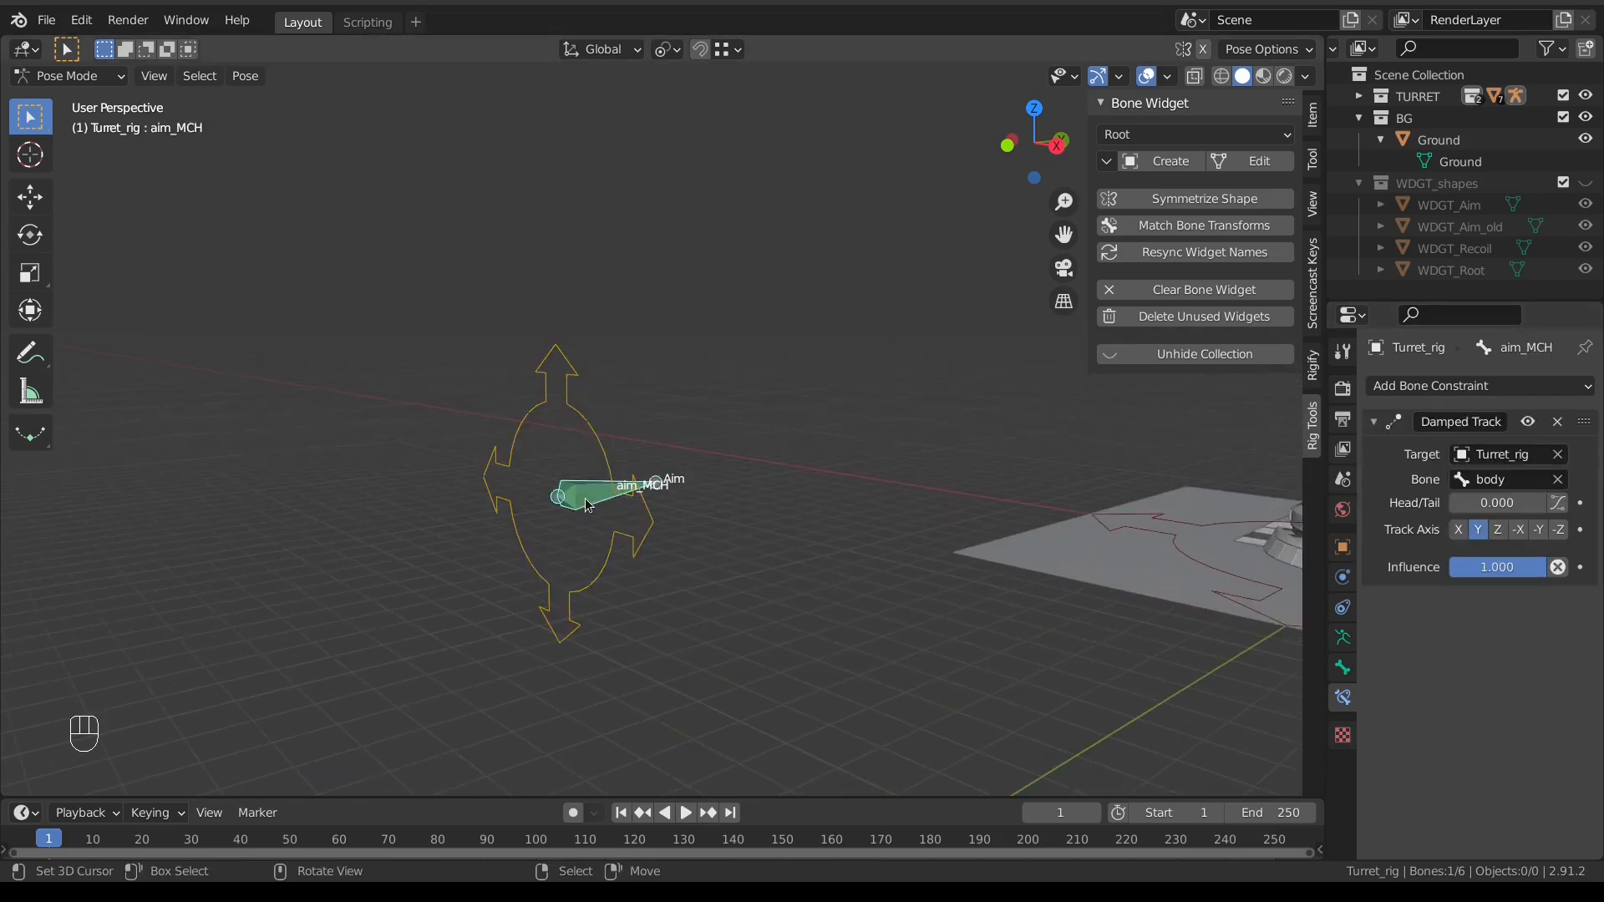
right_click(603, 444, "shift")
key("Tab")
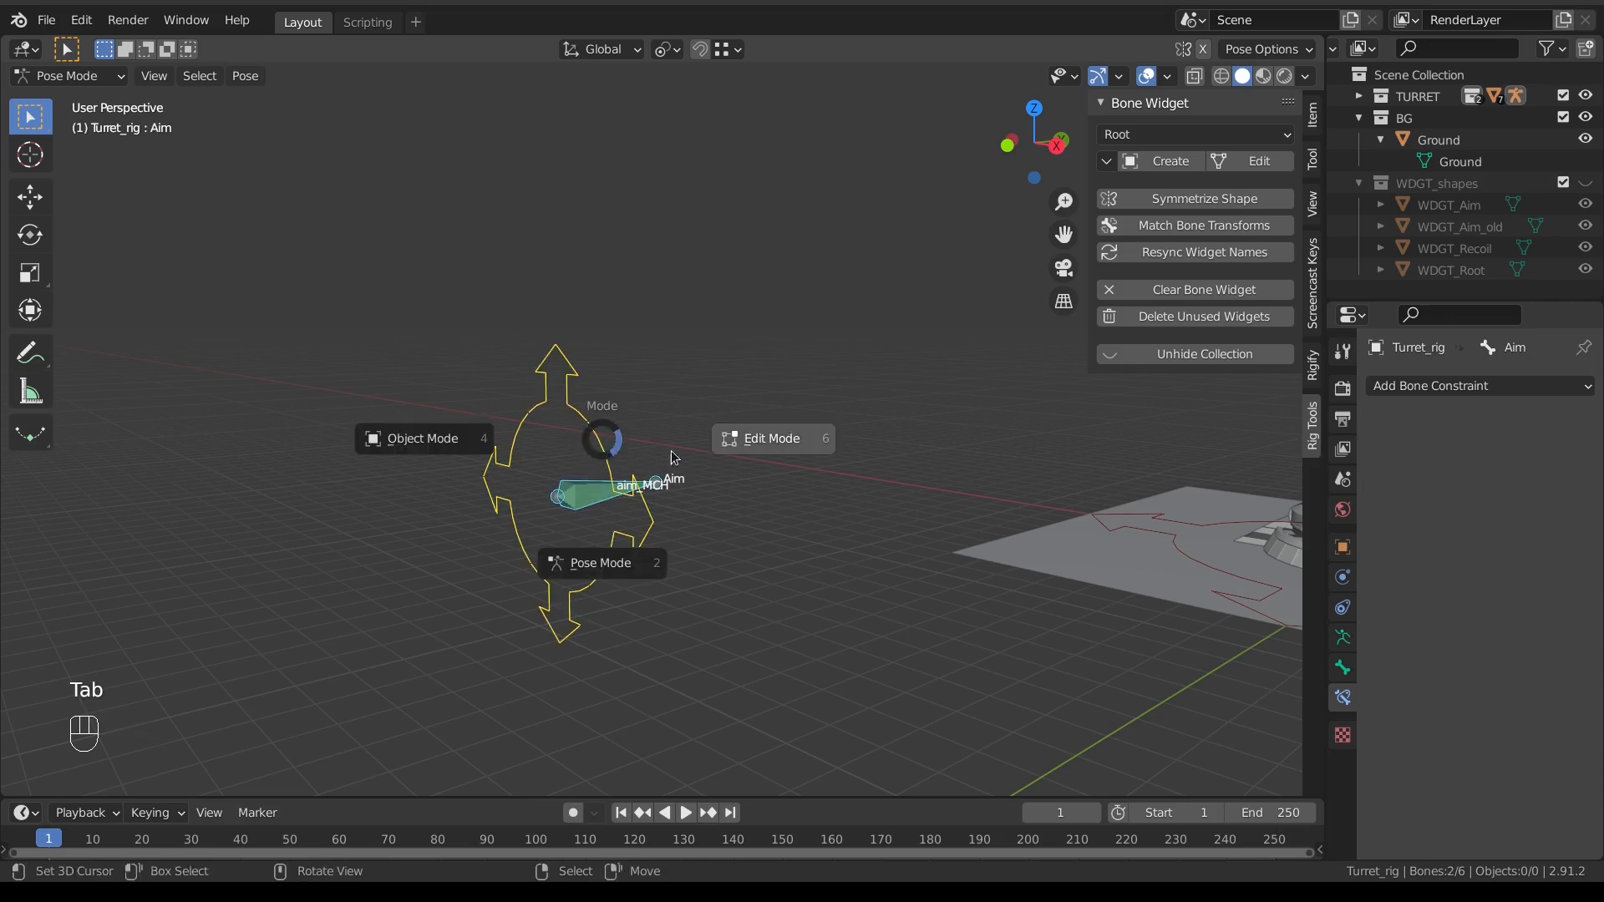
left_click(770, 439)
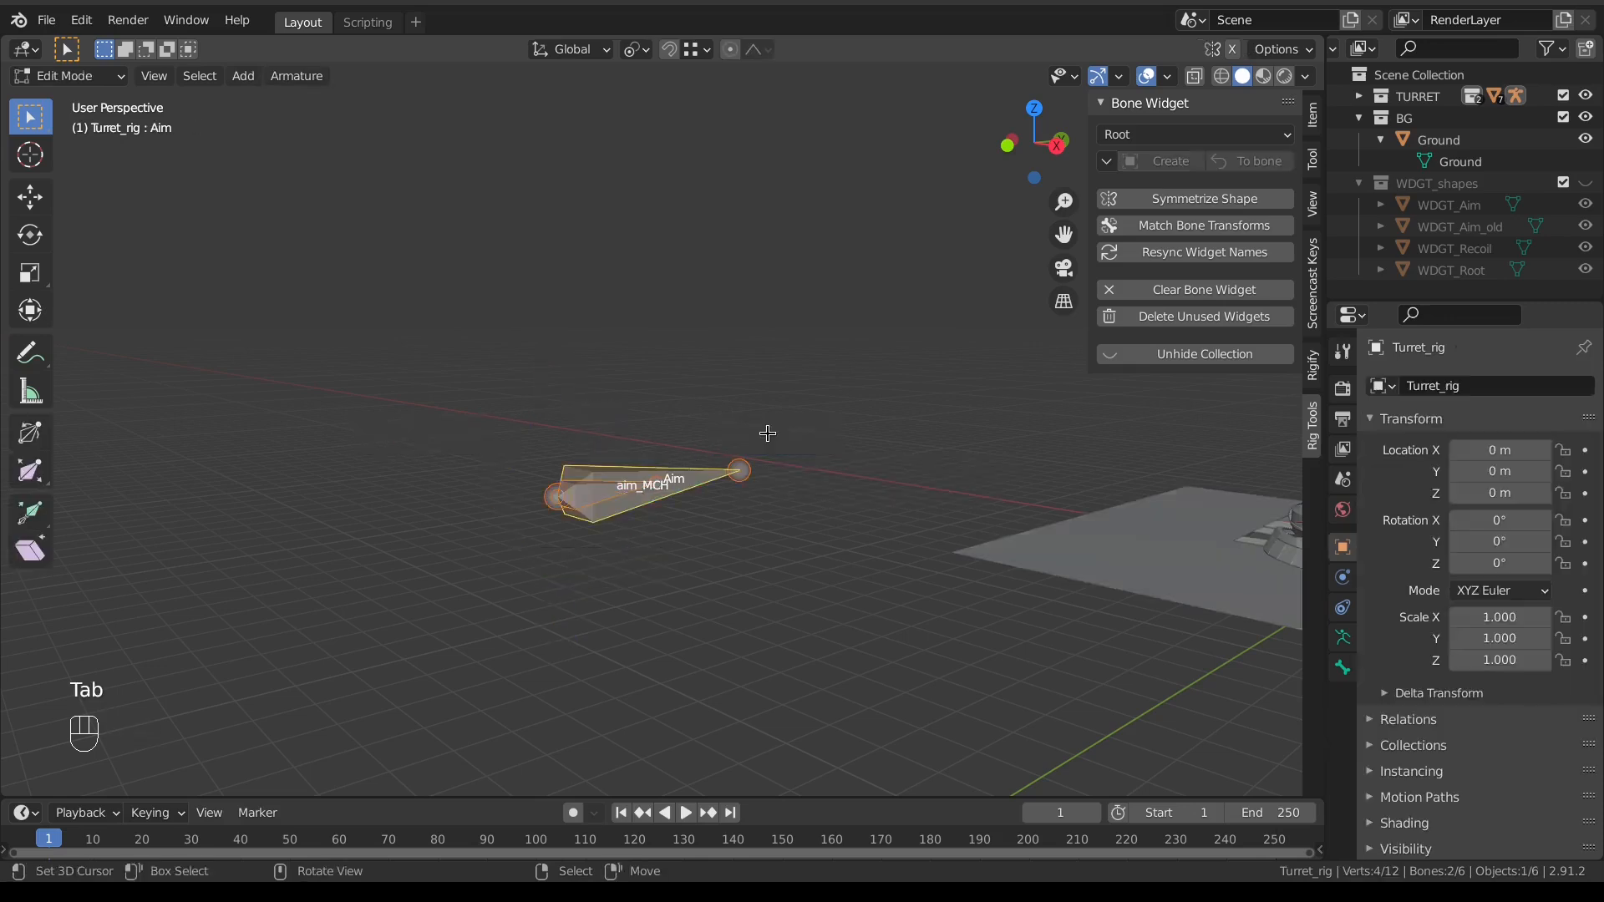
key("ctrl+p")
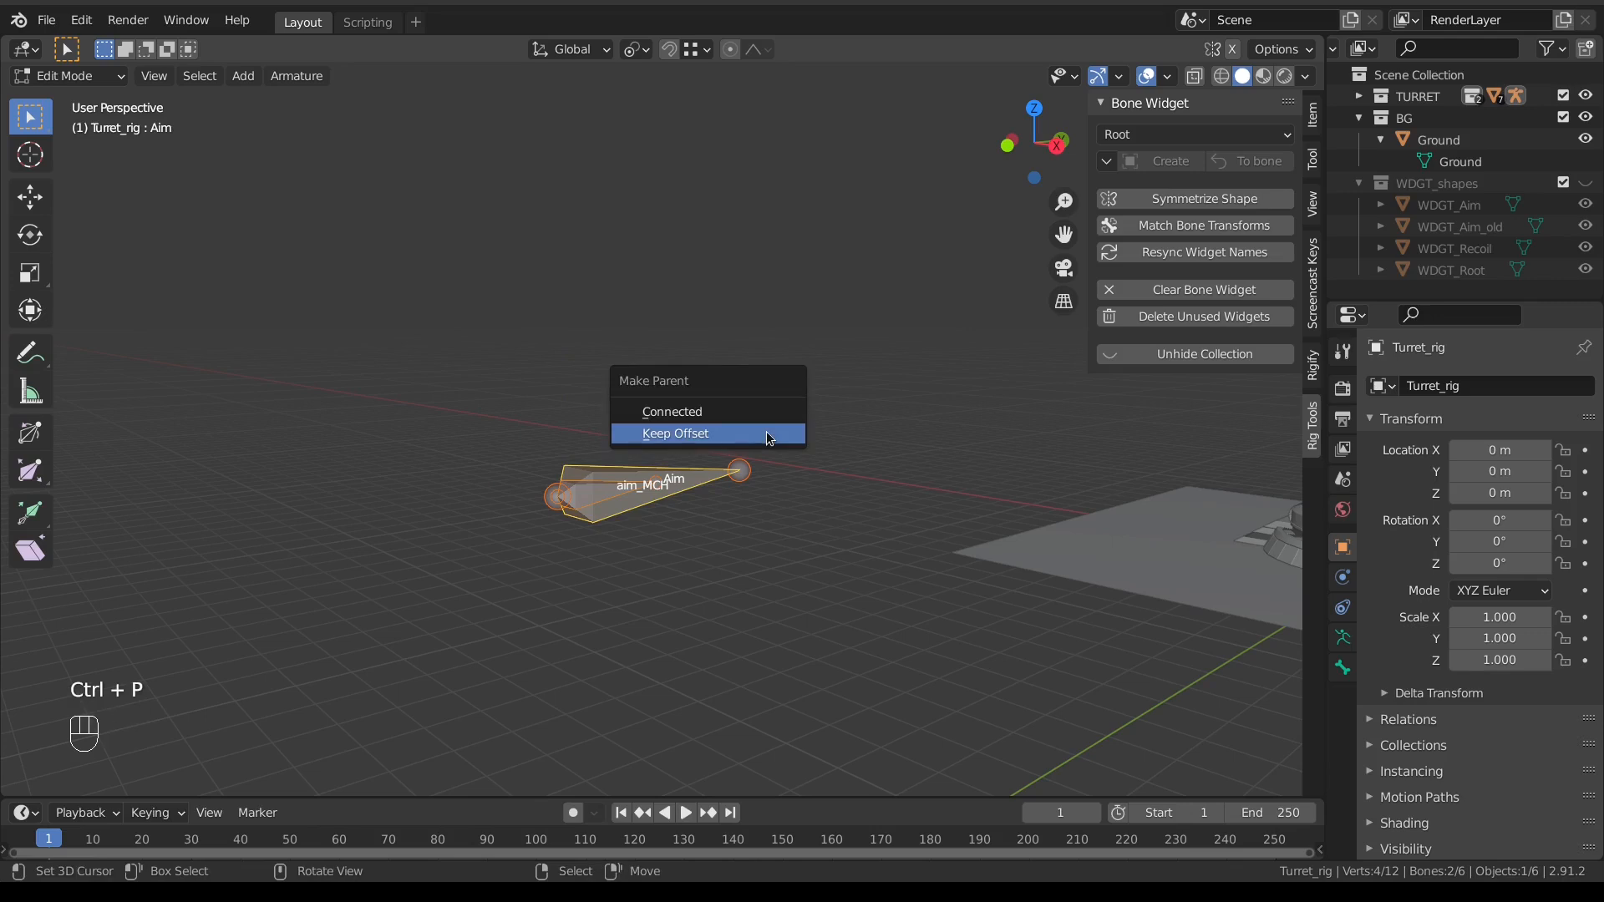
left_click(769, 434)
Step: Return to Pose Mode, move the Aim bone about 7.05 m in X, 4.62 m in Y and -0.51 m in Z, and select aim_MCH
key("Tab")
left_click(721, 560)
left_click(598, 441)
key("g")
right_click(589, 462)
key("g")
right_click(586, 452)
scroll(590, 452, "down", 6)
middle_click_drag(703, 451, 634, 473)
key("g")
left_click(934, 477)
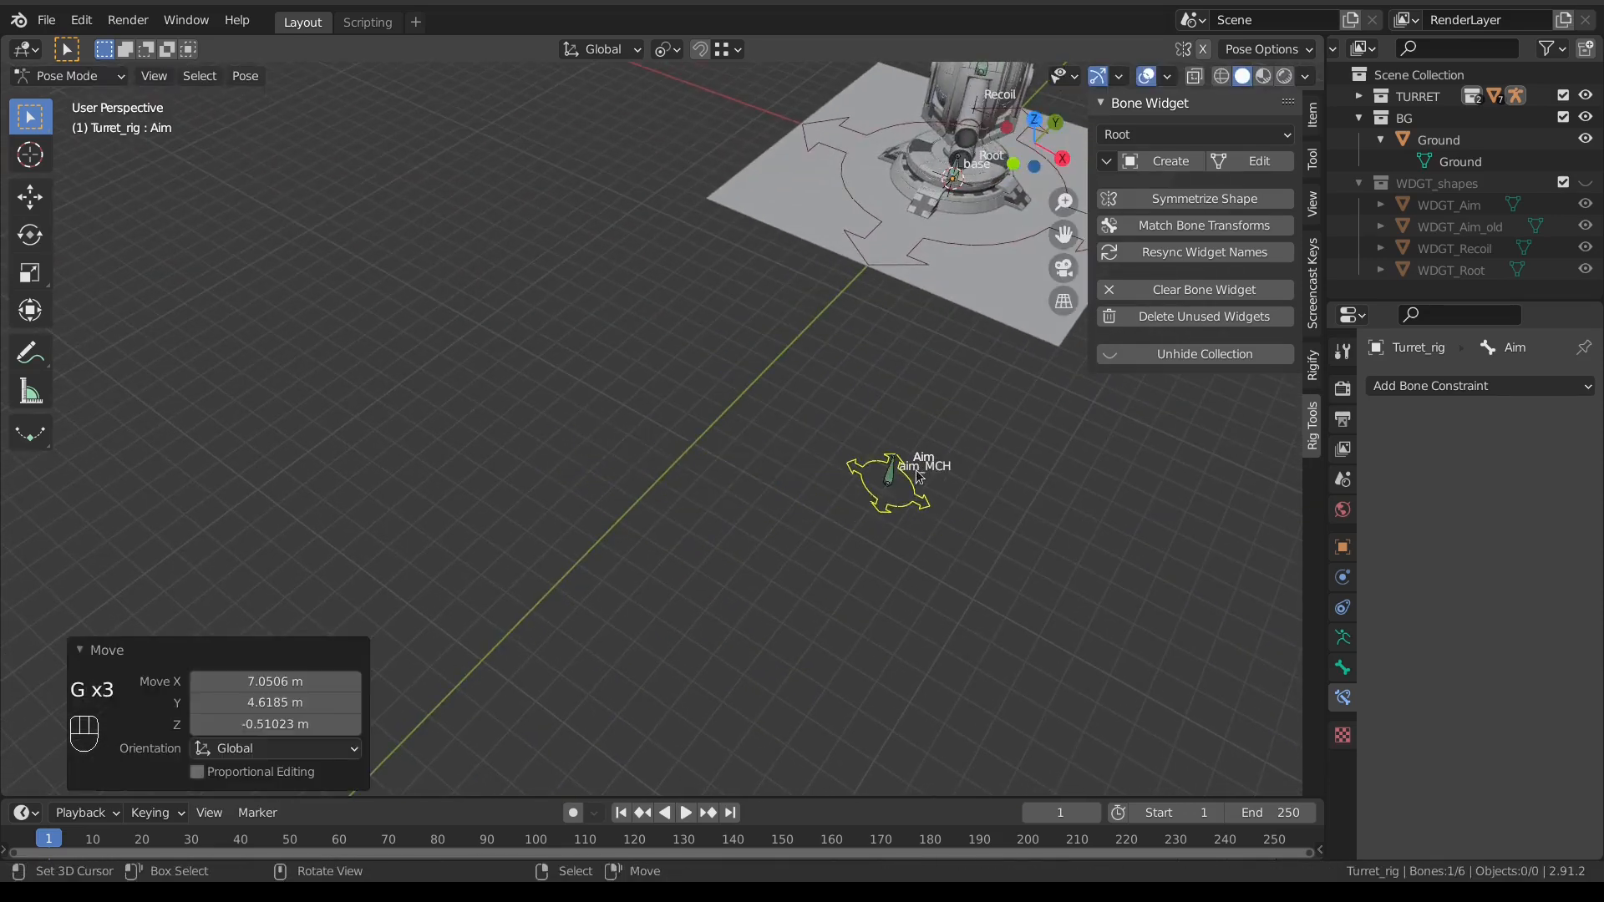
left_click(890, 485)
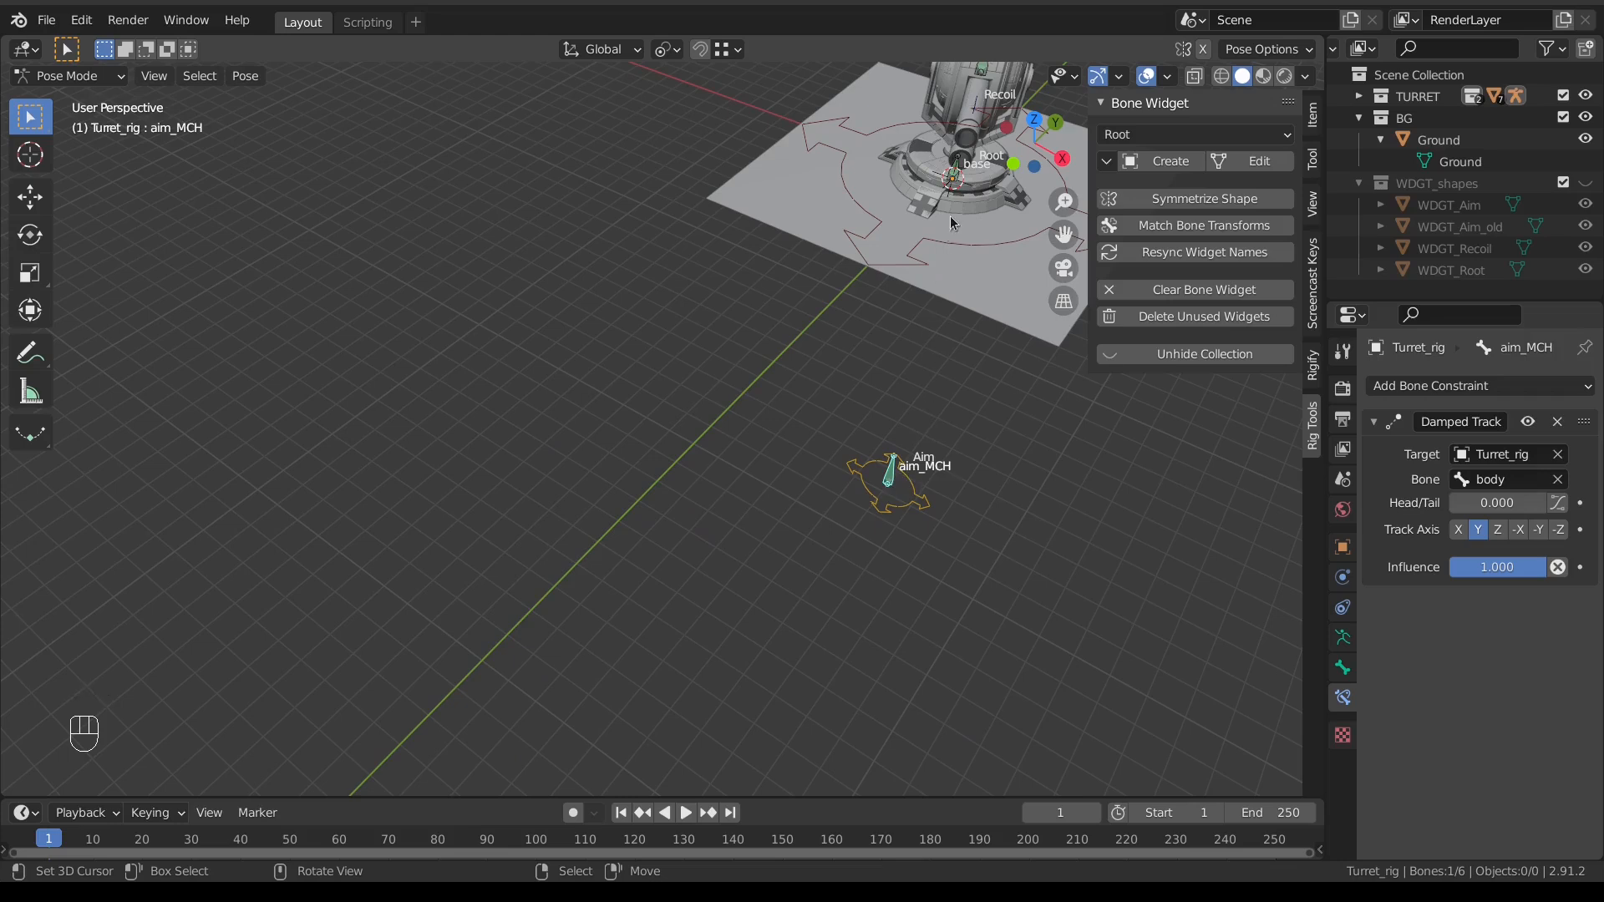
Step: Move the Aim bone about 0.30 m in X, 0.51 m in Y and 0.20 m in Z, and set its custom shape's Override Transform to aim_MCH
left_click(885, 515)
key("g")
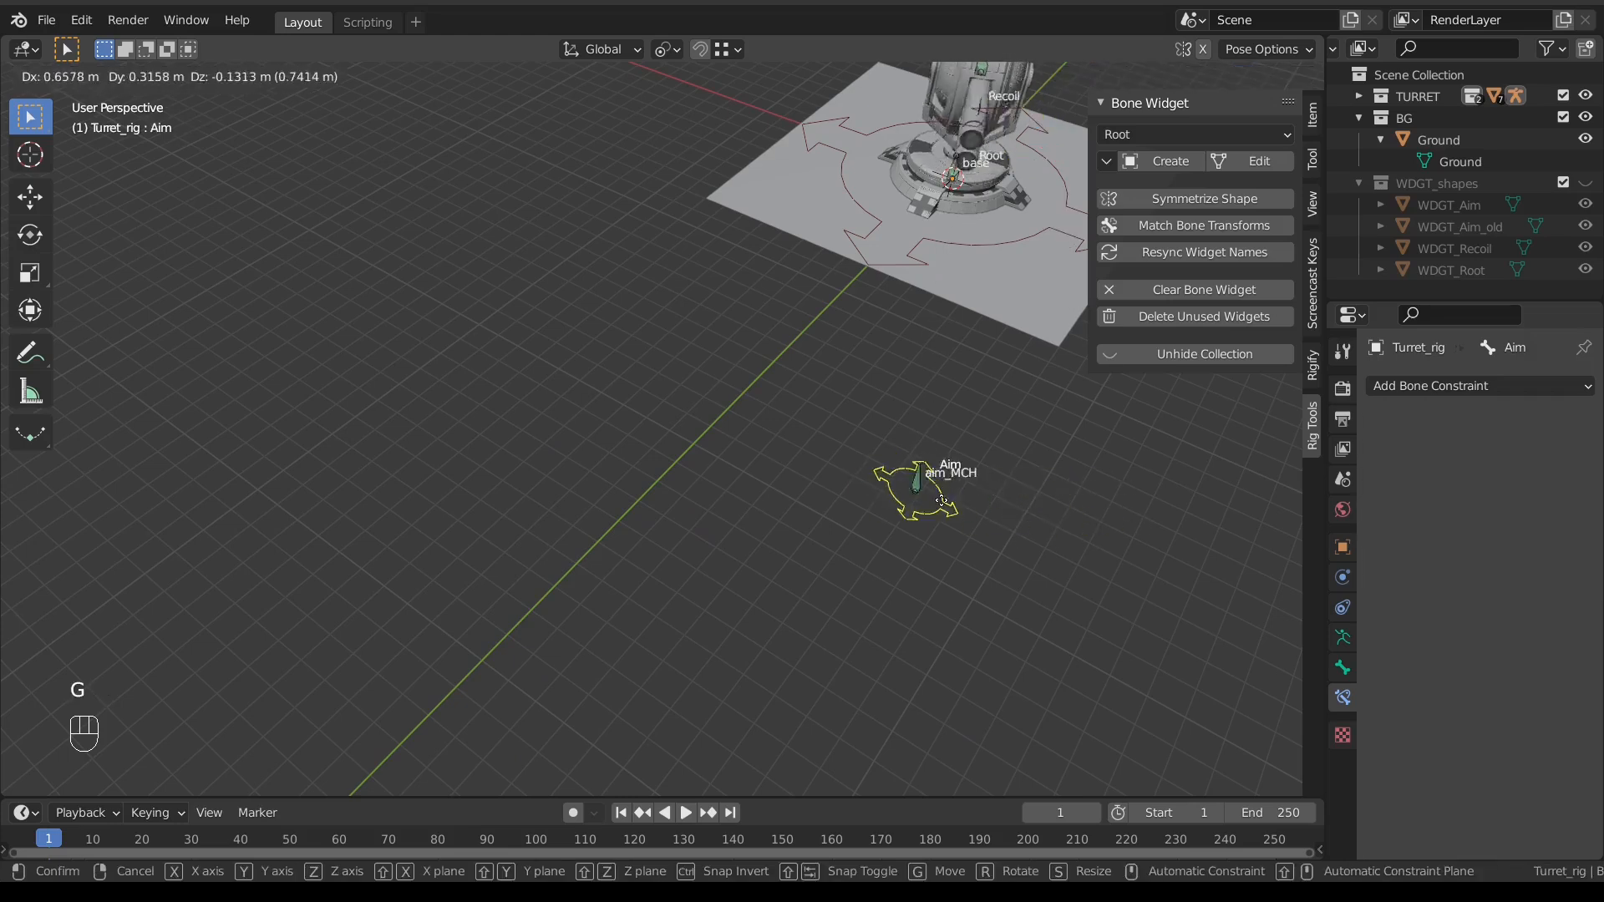
left_click(941, 493)
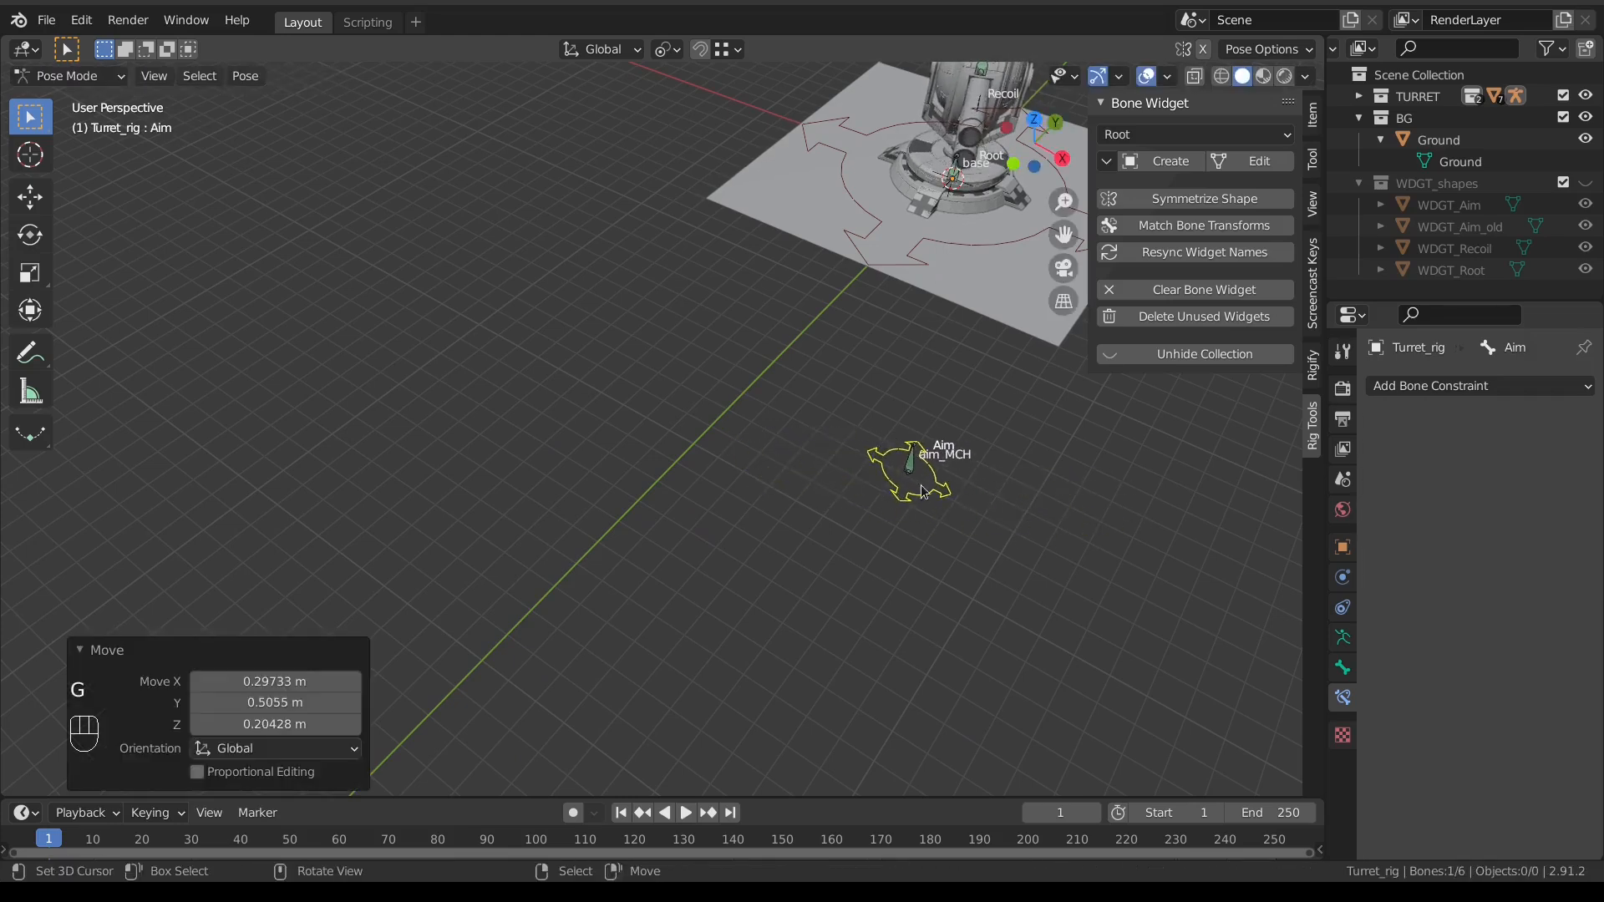
left_click(1342, 668)
scroll(1433, 752, "down", 8)
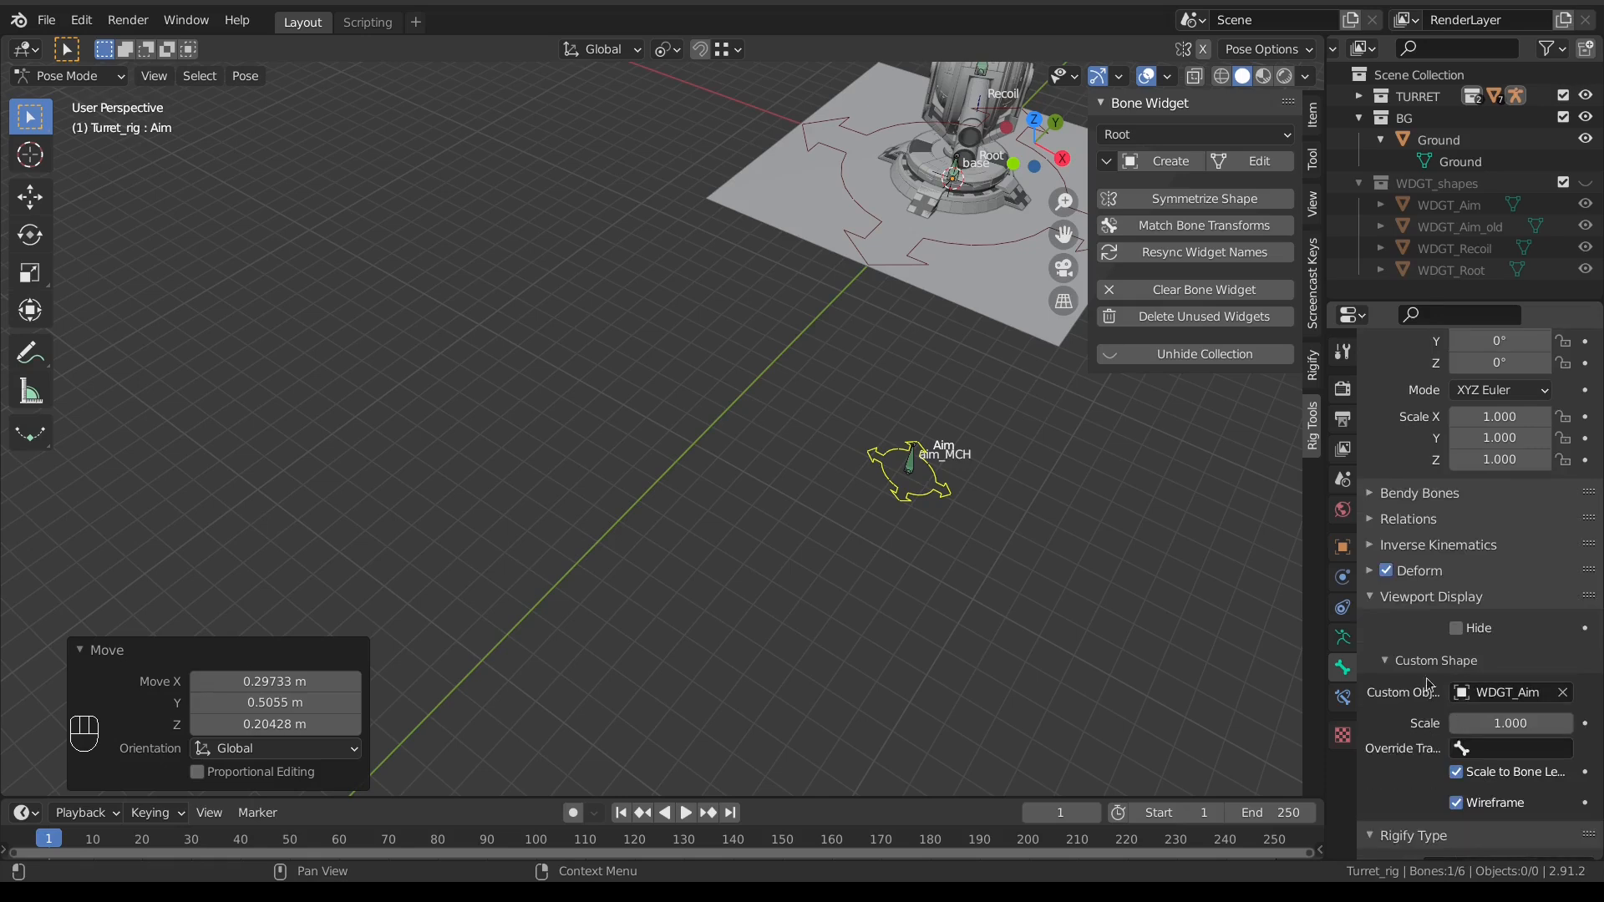
left_click(1497, 750)
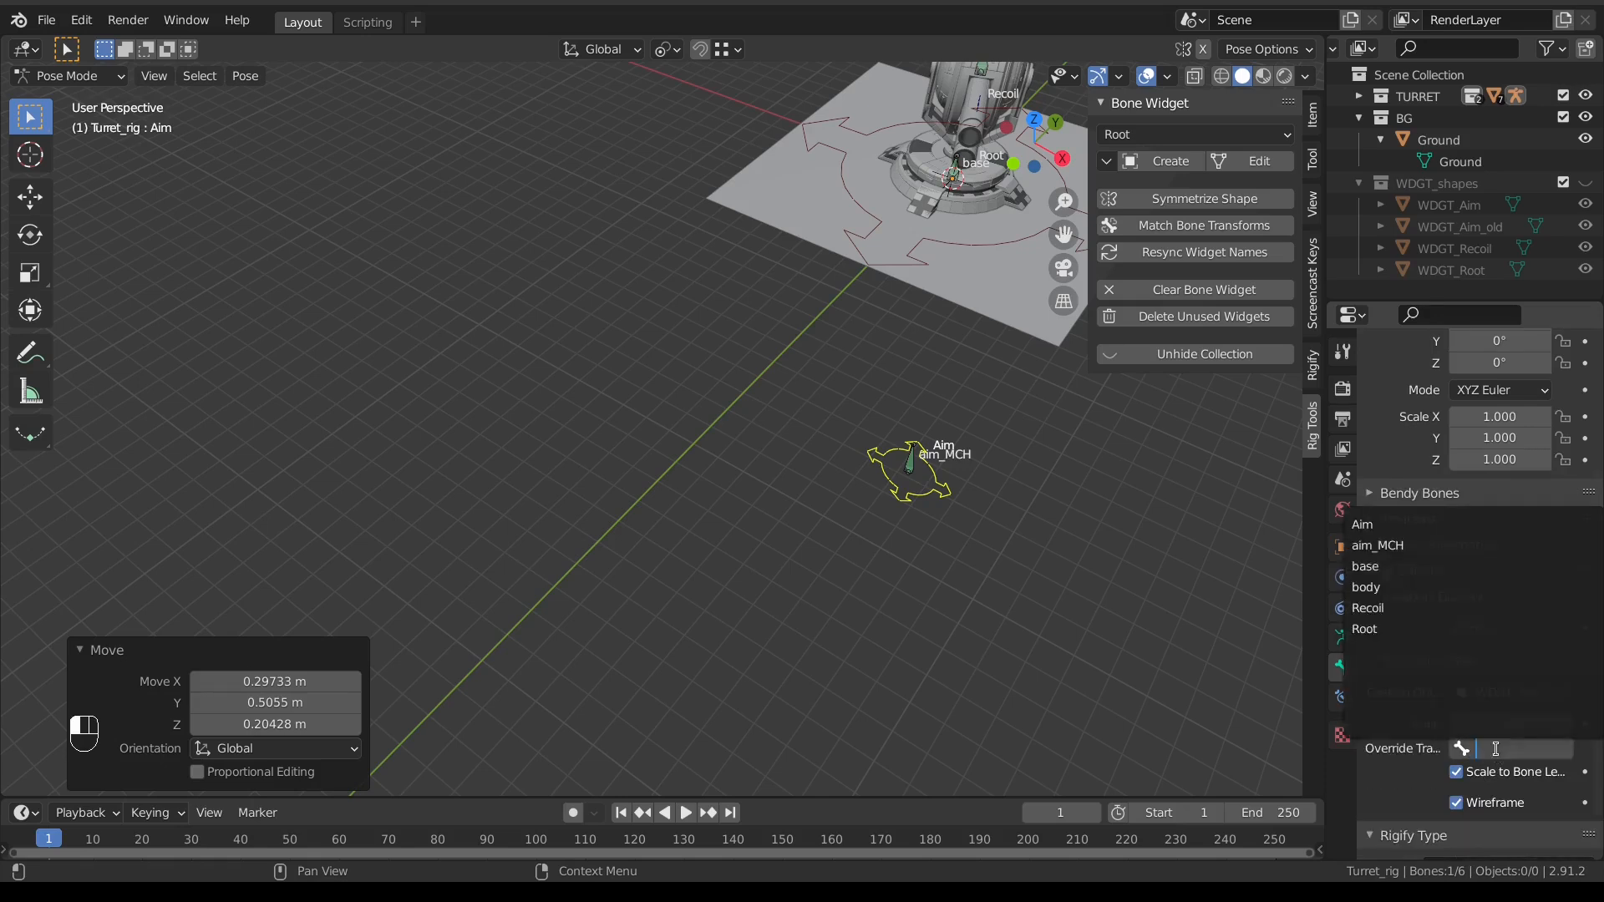
left_click(1440, 546)
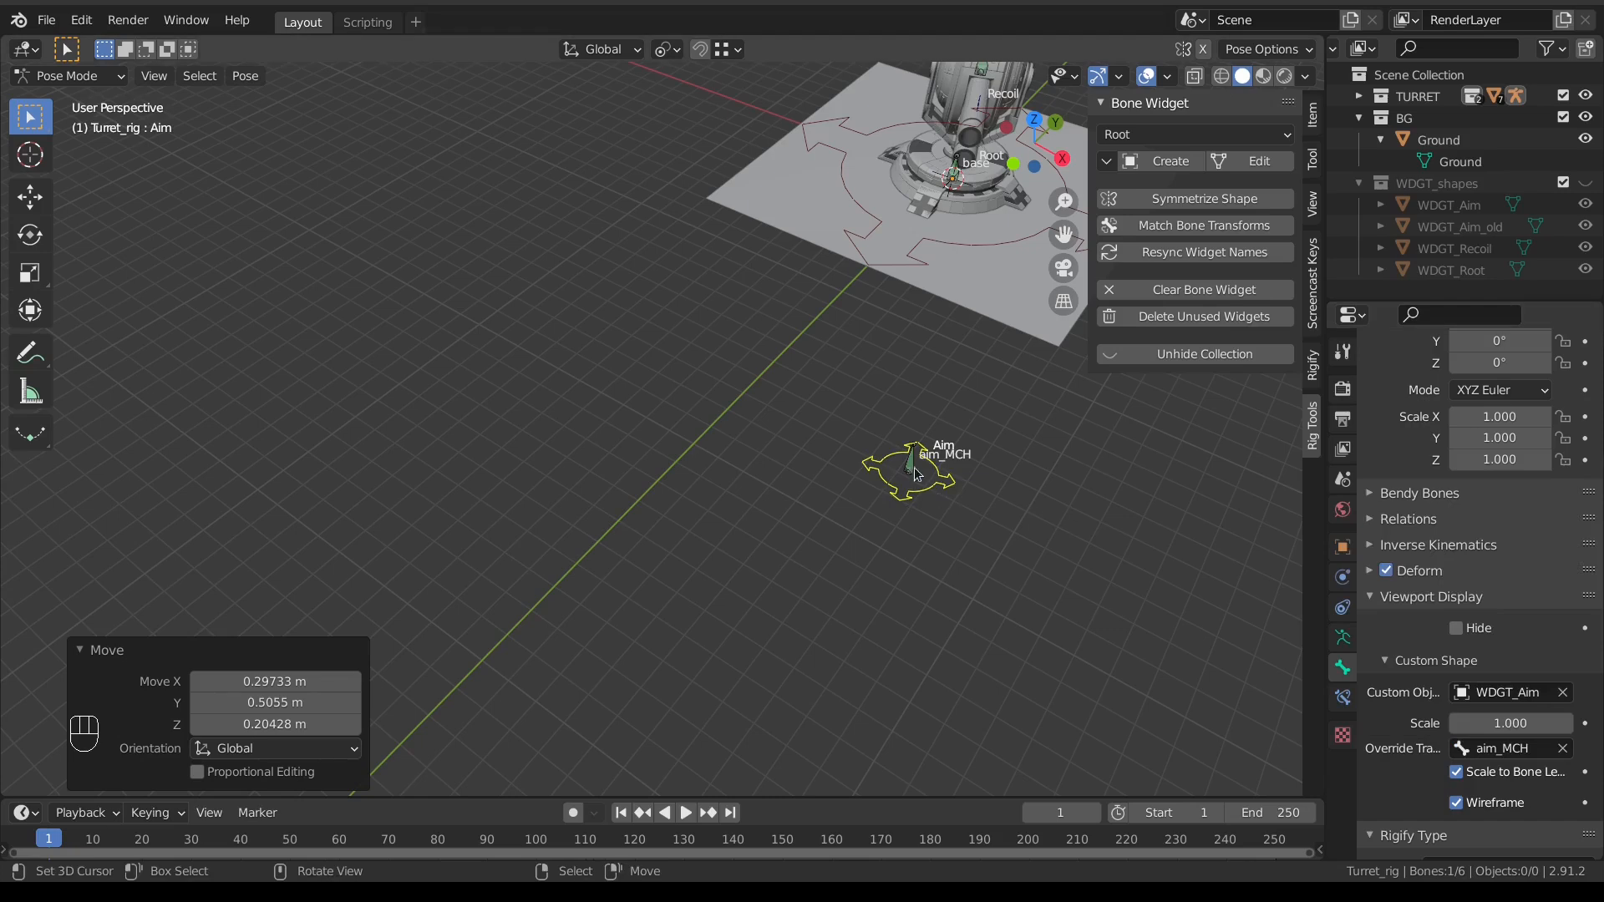
Step: Test the Aim widget's facing with two free moves, the second about 3.10 m X, 13.31 m Y and 6.86 m Z, and clear its location
key("g")
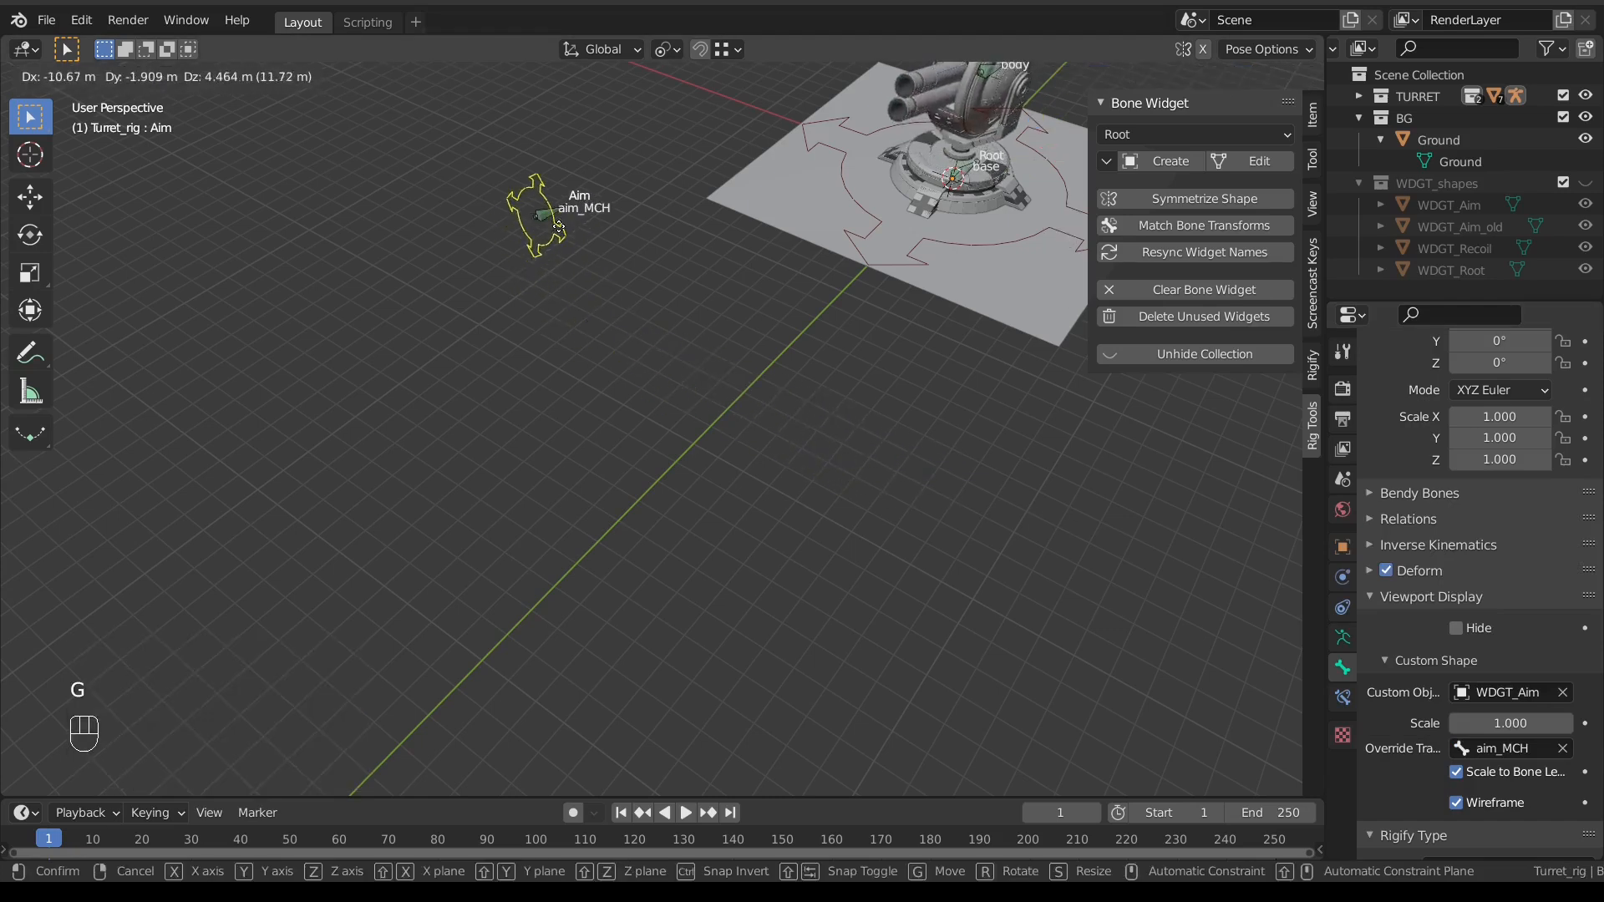
left_click(543, 213)
scroll(595, 334, "down", 3)
middle_click_drag(596, 334, 523, 253)
key("g")
left_click(875, 214)
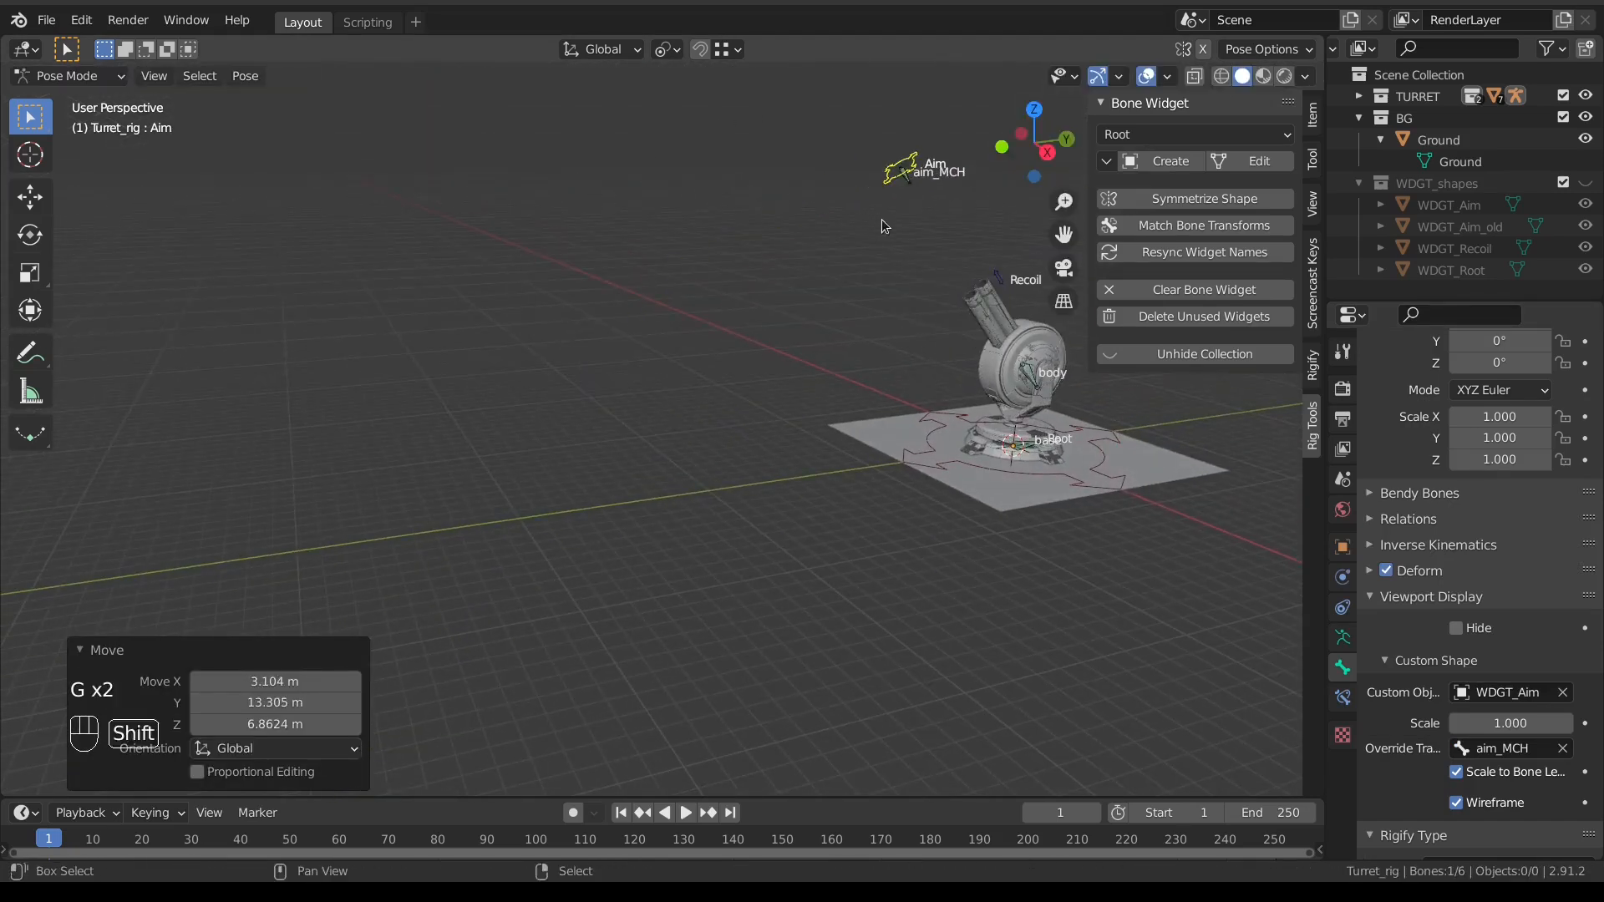
scroll(796, 320, "down", 3)
key("alt+g")
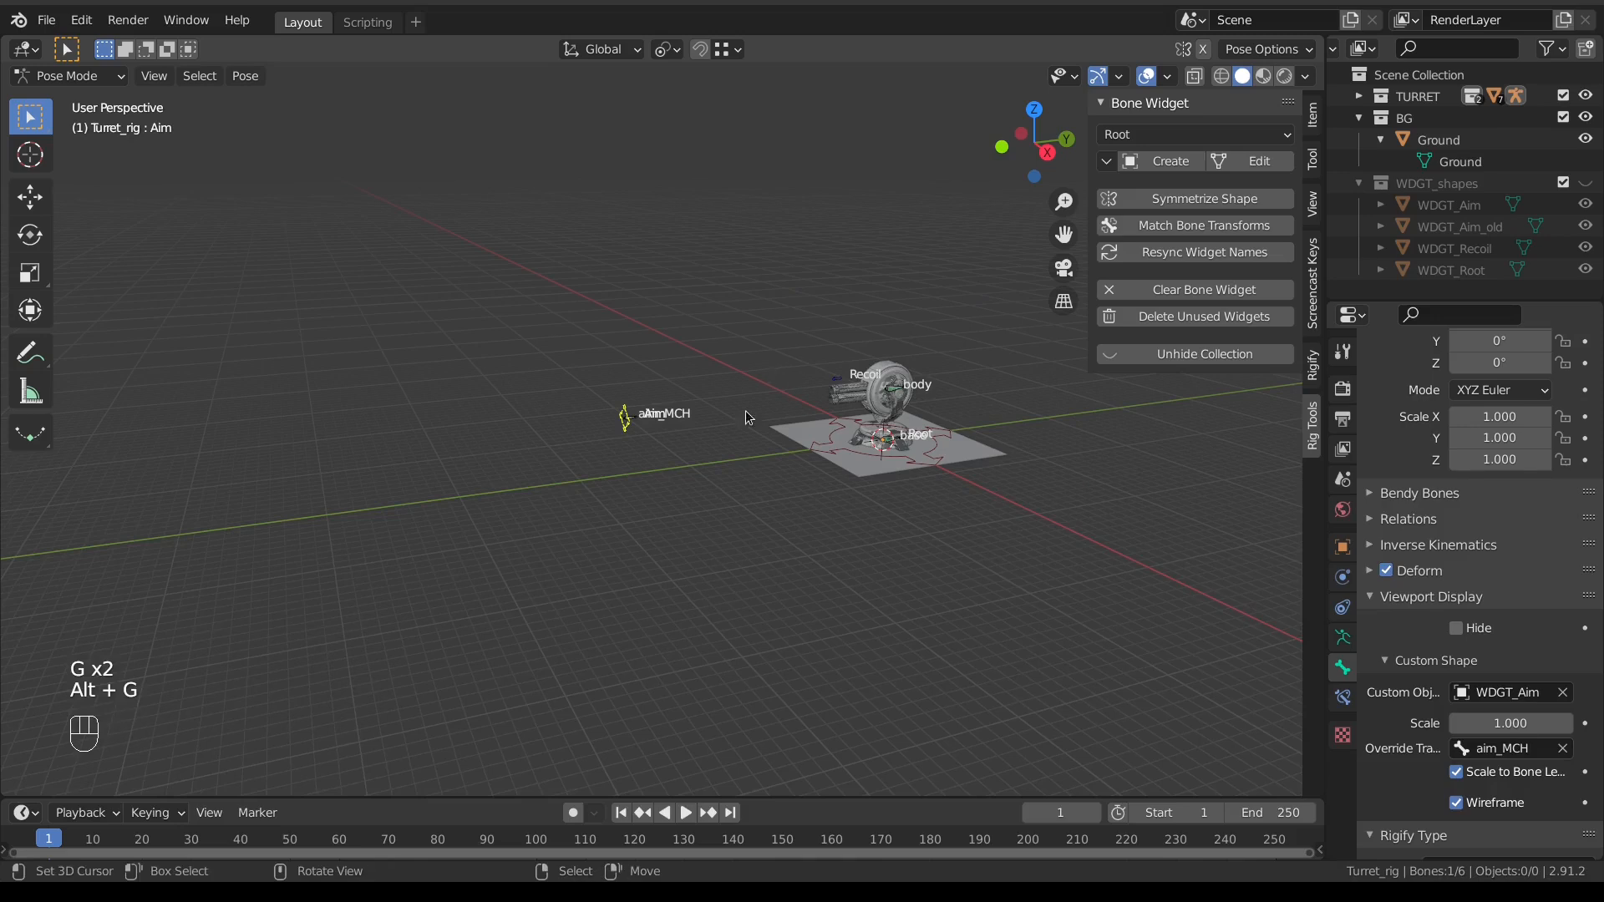
Step: Move the Aim bone freely once more from another viewing angle and reset its location
middle_click_drag(629, 443, 614, 422)
key("g")
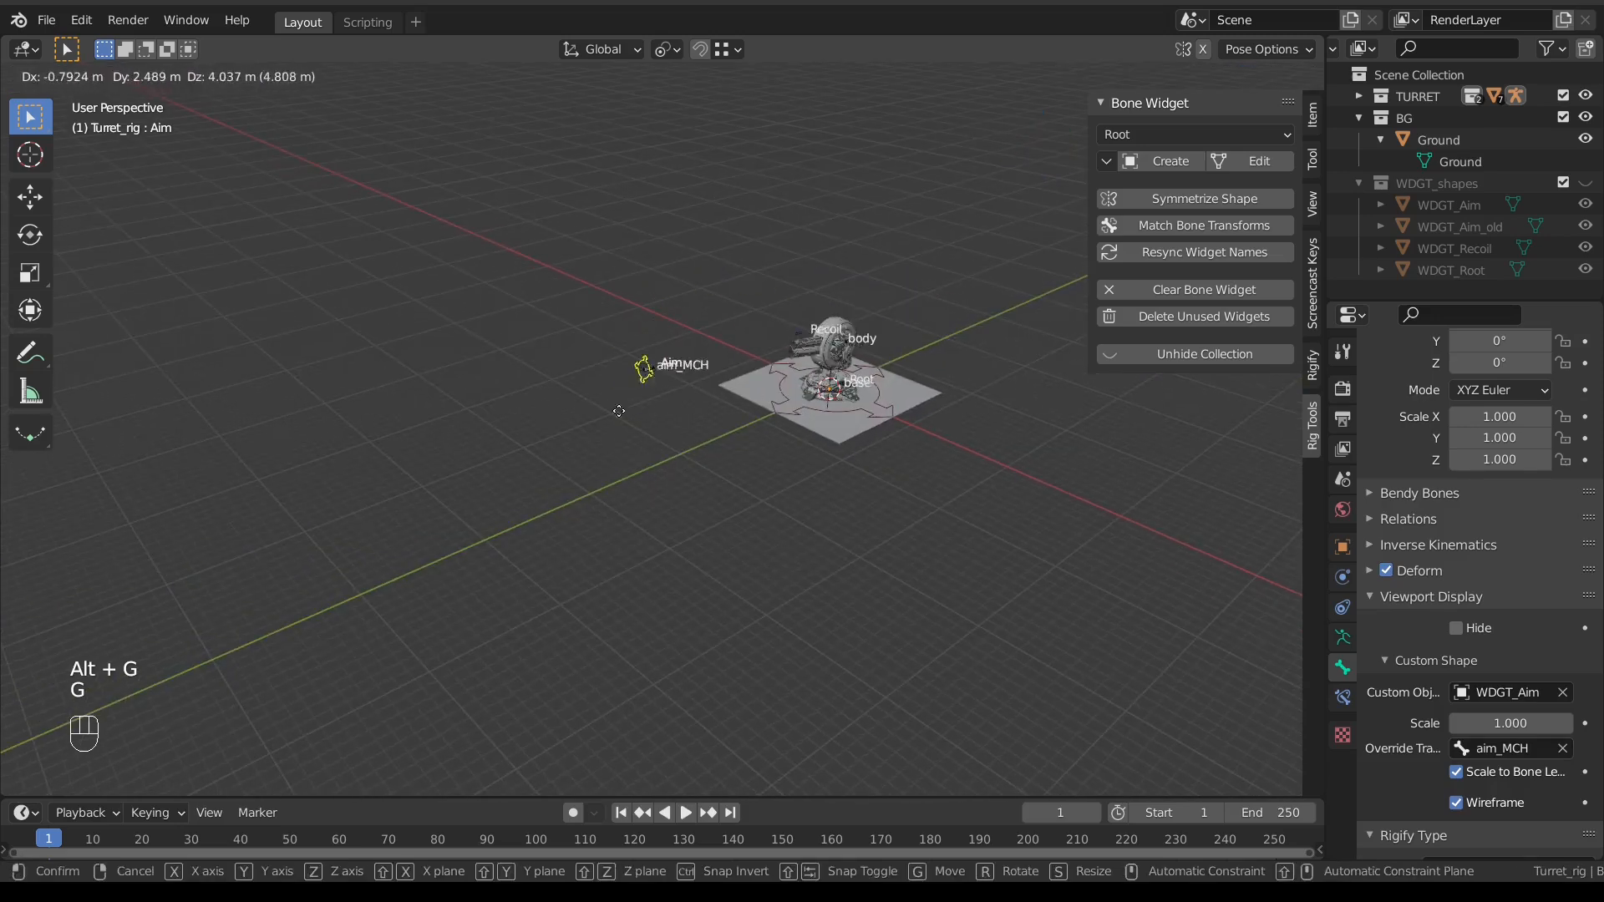
left_click(767, 376)
middle_click_drag(767, 376, 719, 359)
key("alt+g")
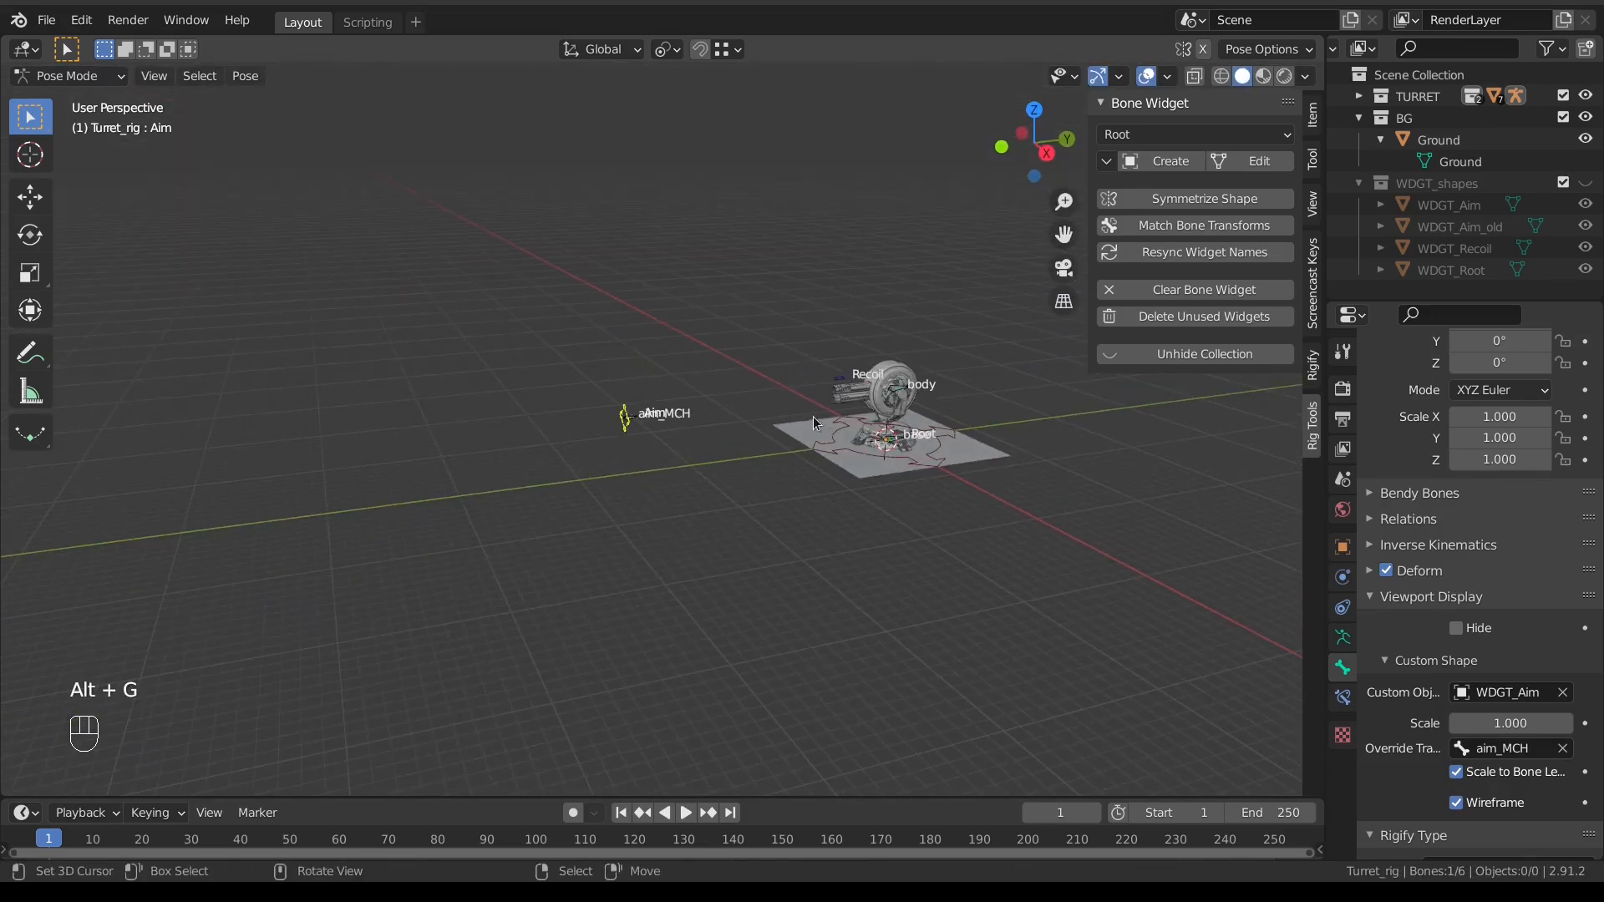
Step: Turn off the display of bone names for the turret armature
scroll(777, 418, "up", 3)
left_click(1343, 638)
middle_click_drag(669, 422, 645, 433, "shift")
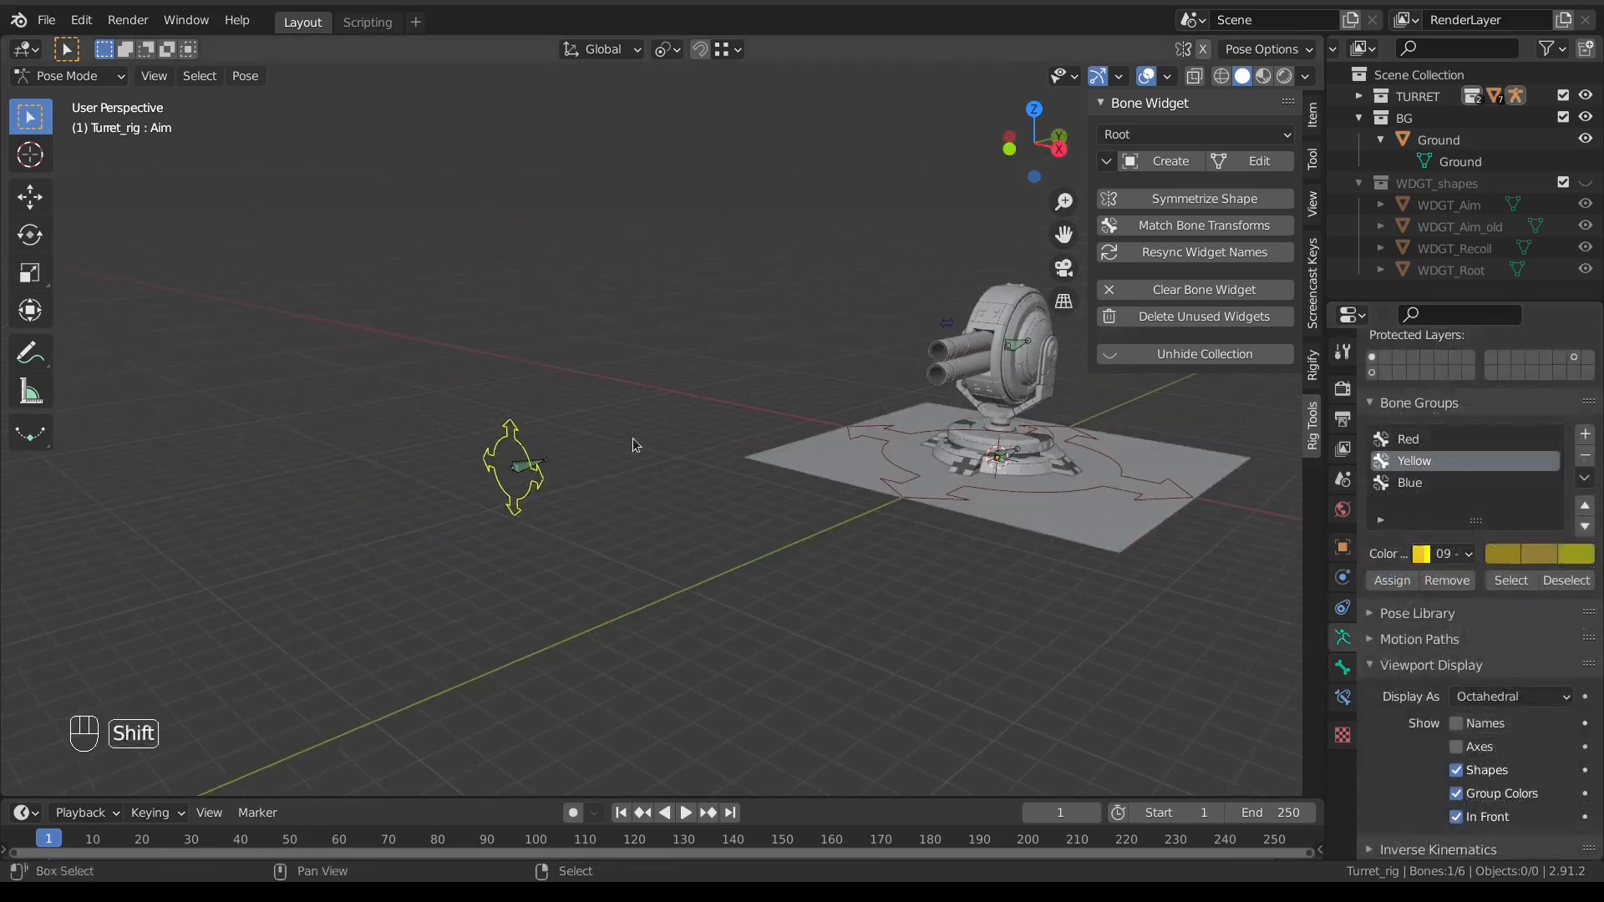
Step: Move the aim_MCH bone to the armature layer for helper bones and hide that layer
left_click(533, 464)
key("m")
left_click(914, 526)
scroll(1583, 414, "up", 1)
scroll(1583, 410, "up", 2)
left_click(1573, 400, "shift")
Step: Select the Aim control and move it to several positions around the turret, the last move about -2.08 m X, 4.92 m Y and 10.07 m Z
scroll(704, 465, "down", 4)
right_click(615, 451)
middle_click_drag(622, 459, 528, 477)
key("g")
left_click(885, 217)
middle_click_drag(886, 217, 660, 289)
key("g")
left_click(554, 454)
middle_click_drag(553, 455, 716, 468)
key("g")
left_click(900, 347)
middle_click_drag(900, 348, 1030, 480)
scroll(727, 324, "down", 3)
middle_click_drag(726, 324, 775, 288)
key("g")
left_click(675, 376)
middle_click_drag(676, 377, 749, 415)
key("g")
left_click(706, 420)
key("g")
left_click(818, 341)
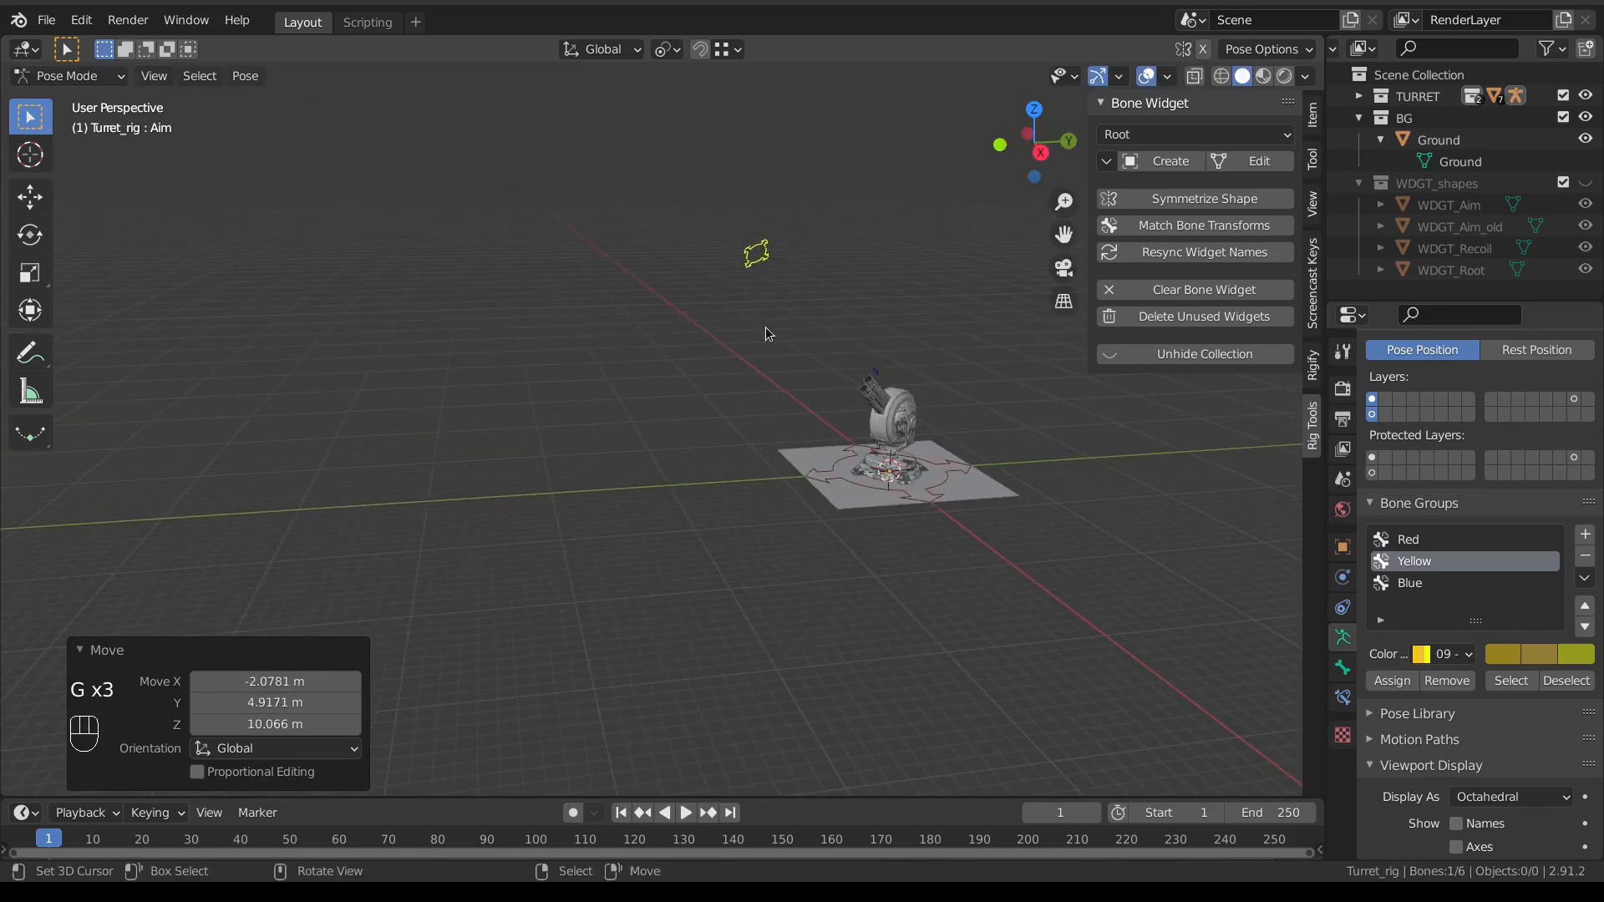